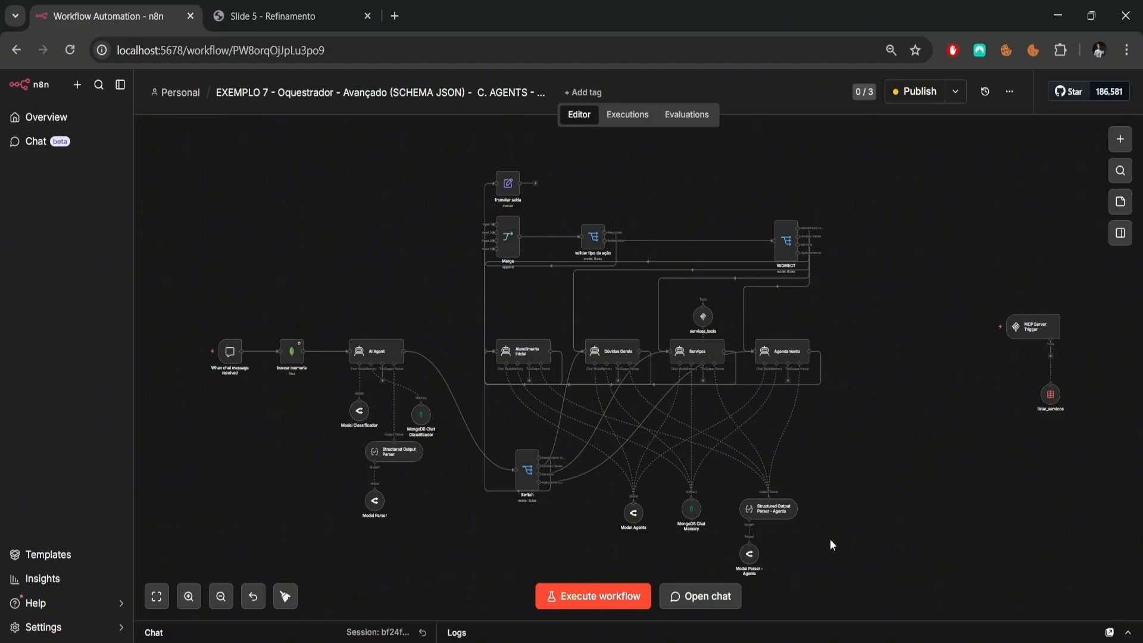
- Open the overview page and look through the list of EXEMPLO workflows
{"action": "left_click", "coordinate": [59, 116]}
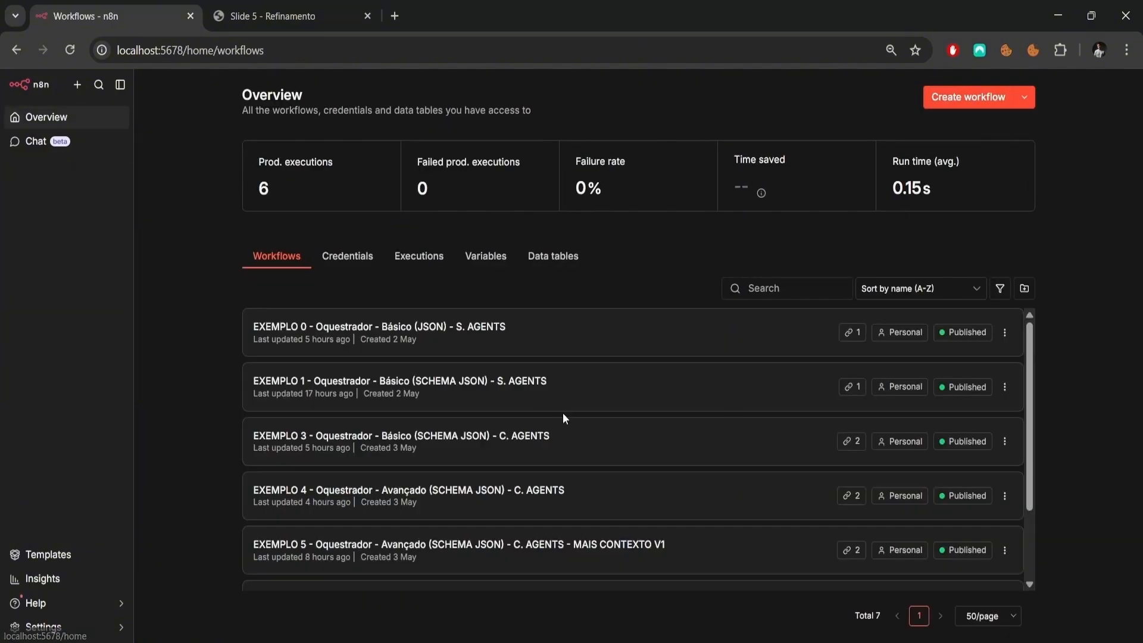
{"action": "scroll", "coordinate": [564, 417], "scroll_direction": "down", "scroll_amount": 3}
{"action": "scroll", "coordinate": [573, 483], "scroll_direction": "up", "scroll_amount": 3}
{"action": "scroll", "coordinate": [589, 497], "scroll_direction": "down", "scroll_amount": 2}
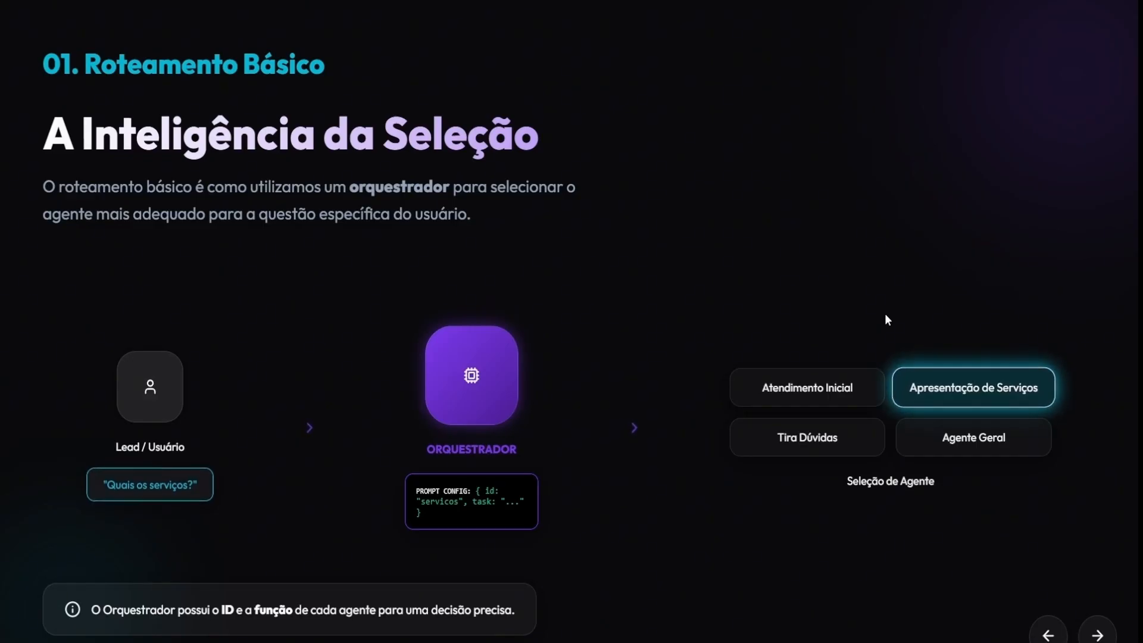
{"action": "mouse_move", "coordinate": [152, 377]}
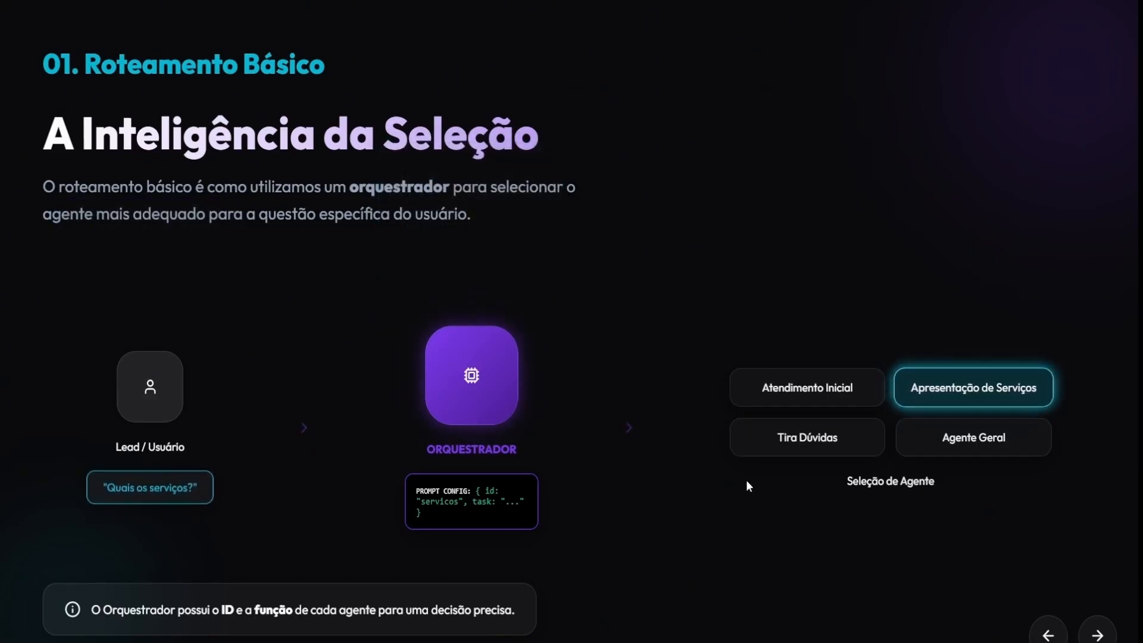
{"action": "mouse_move", "coordinate": [93, 361]}
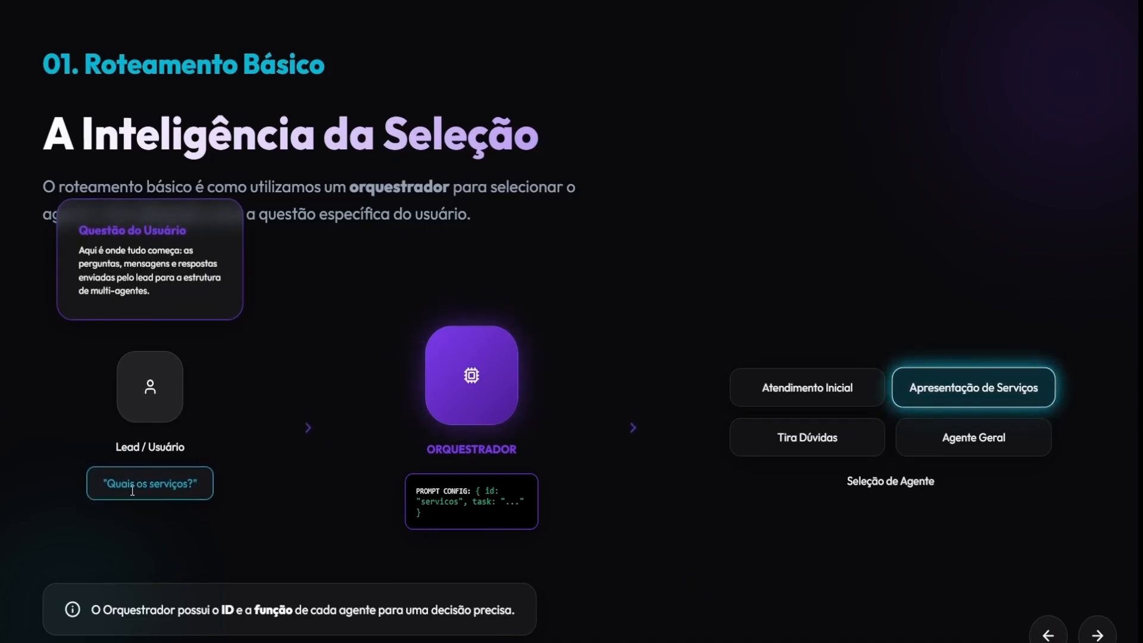
{"action": "triple_click", "coordinate": [201, 487]}
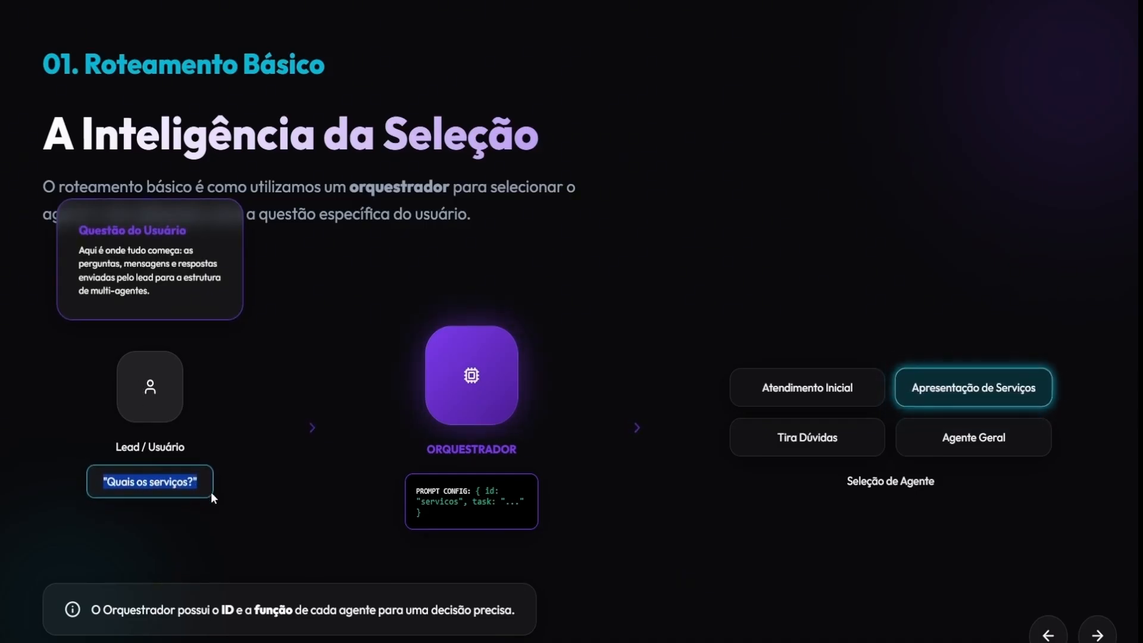
{"action": "mouse_move", "coordinate": [464, 412]}
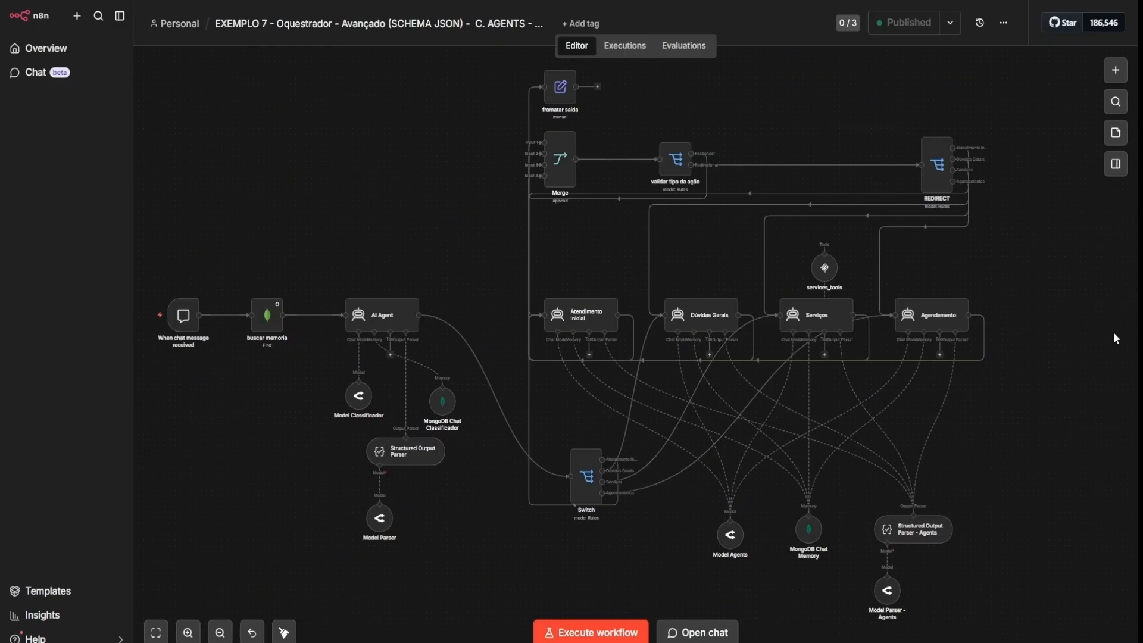
- Examine the classifier node group, the routing section and the individual agent nodes of the EXEMPLO 7 workflow
{"action": "left_click_drag", "start_coordinate": [152, 243], "coordinate": [476, 592]}
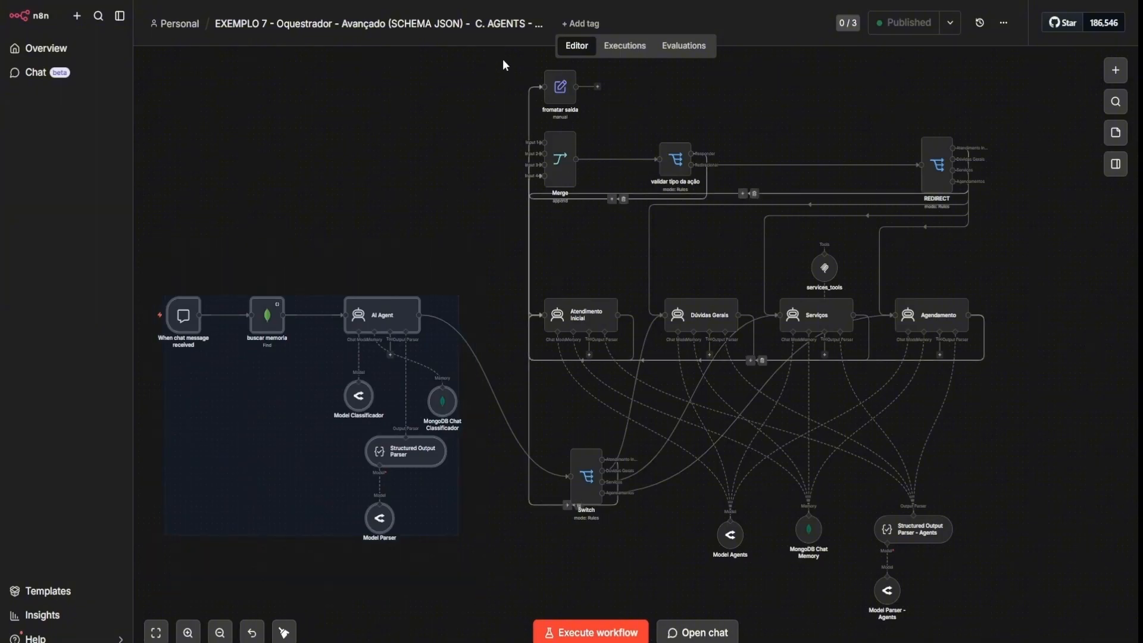
{"action": "left_click_drag", "start_coordinate": [503, 60], "coordinate": [1017, 628]}
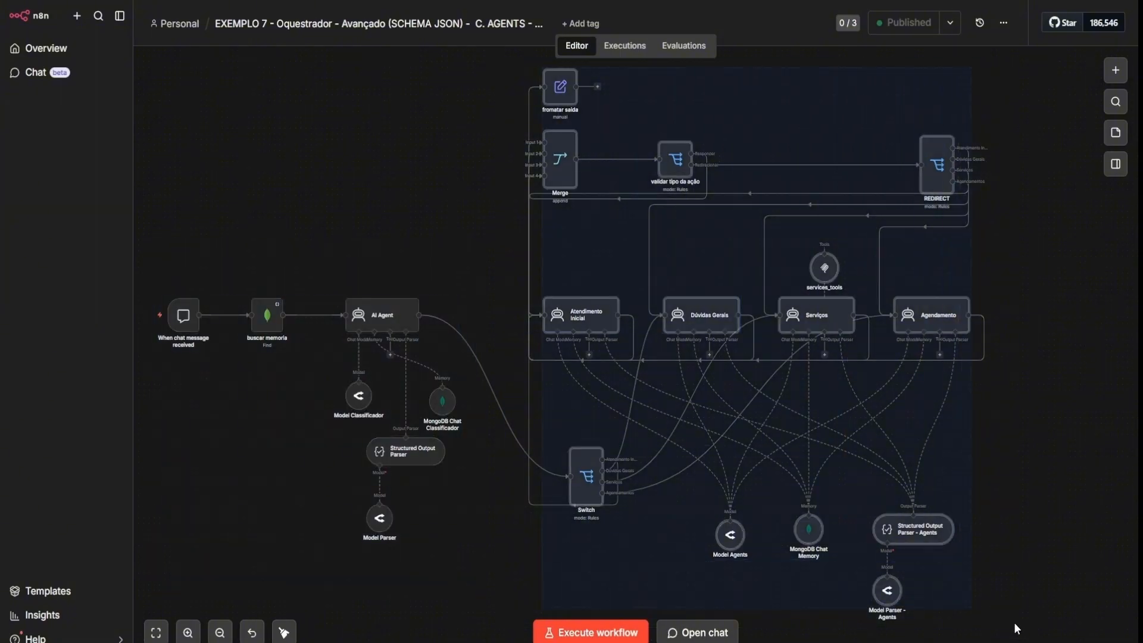
{"action": "left_click", "coordinate": [1061, 545]}
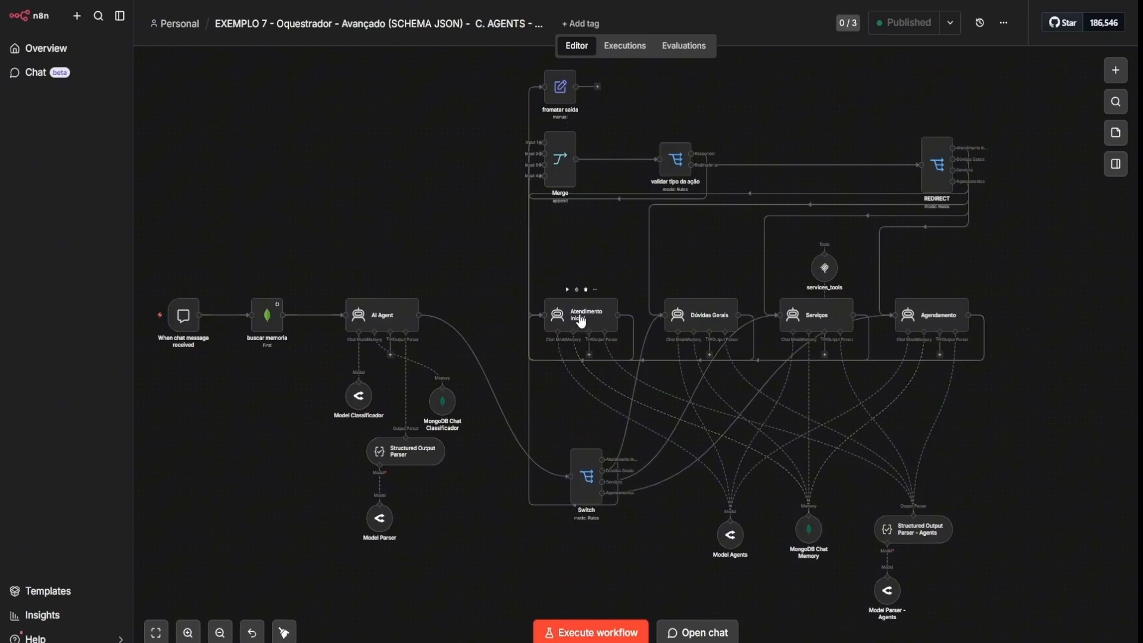
{"action": "left_click", "coordinate": [582, 321]}
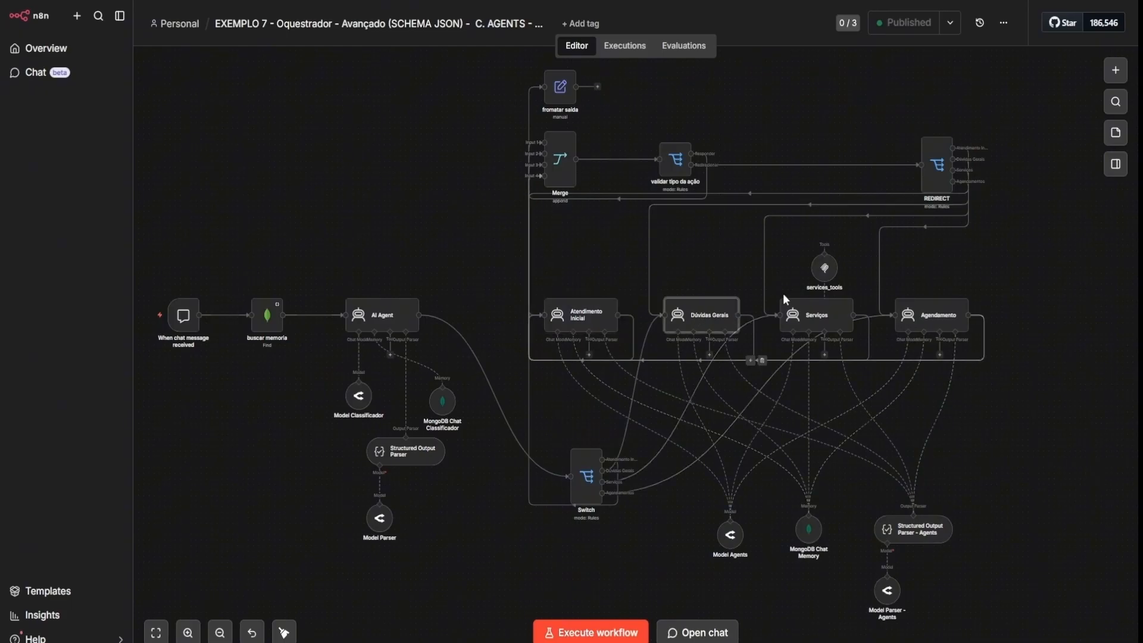
{"action": "left_click", "coordinate": [813, 320]}
{"action": "left_click", "coordinate": [943, 320]}
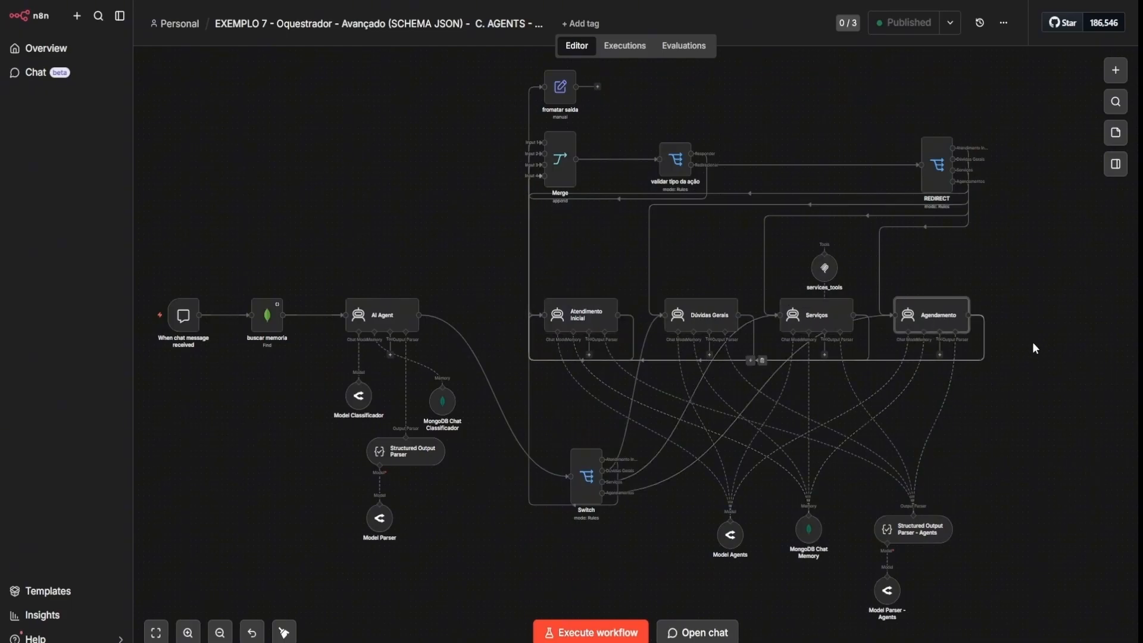
{"action": "left_click", "coordinate": [1053, 410]}
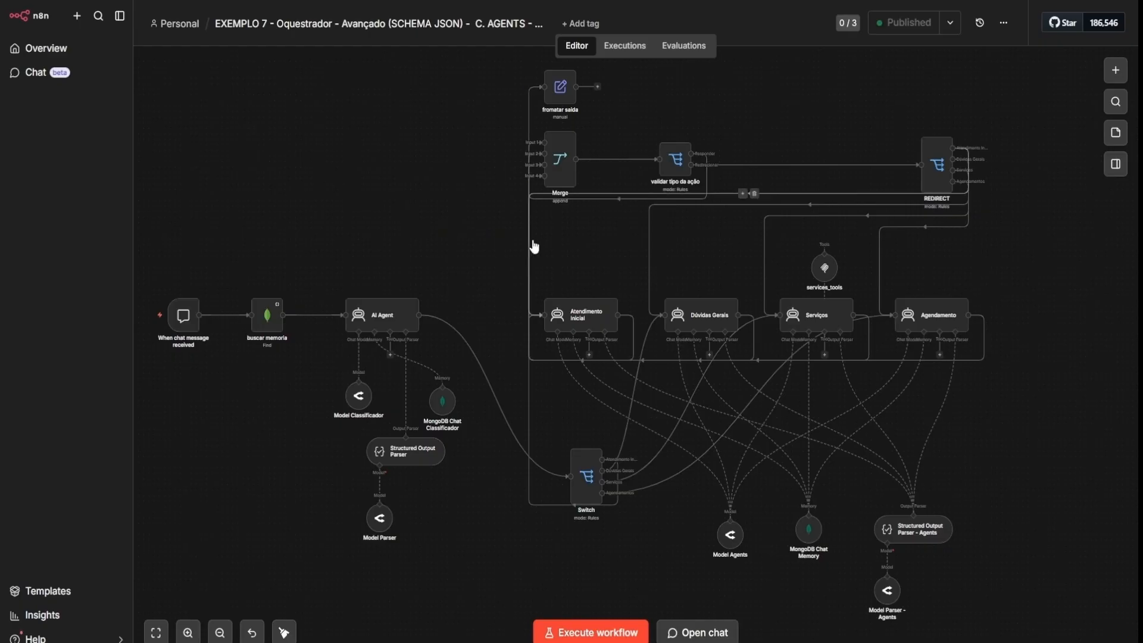
- Return to the workflow overview and open EXEMPLO 0 - Oquestrador - Básico (JSON) - S. AGENTS
{"action": "left_click", "coordinate": [47, 54]}
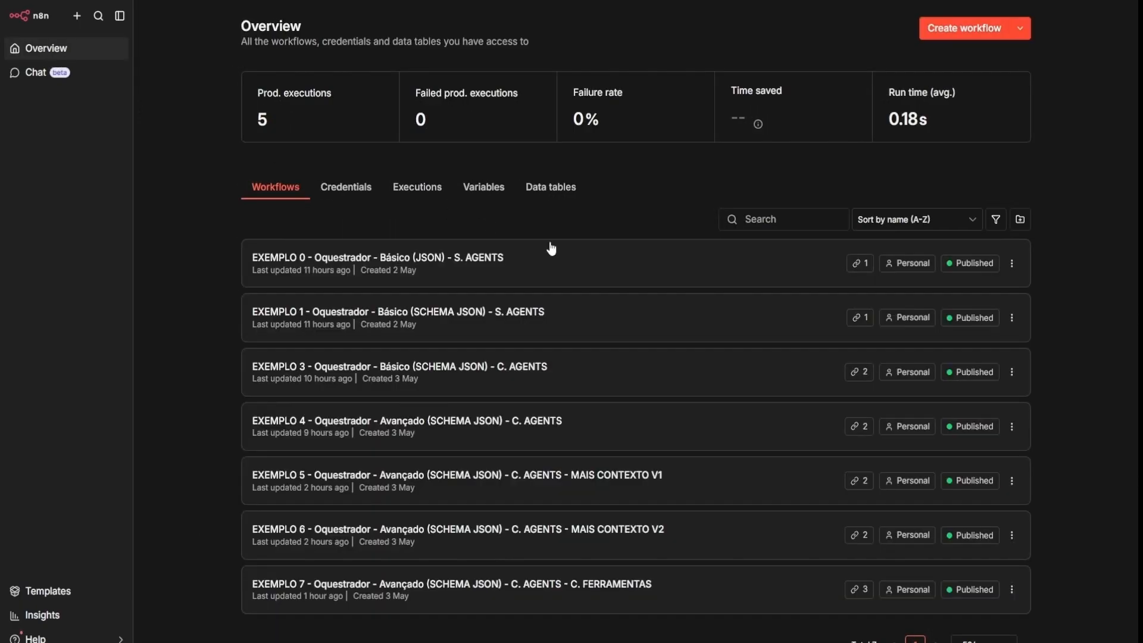
{"action": "left_click", "coordinate": [661, 604]}
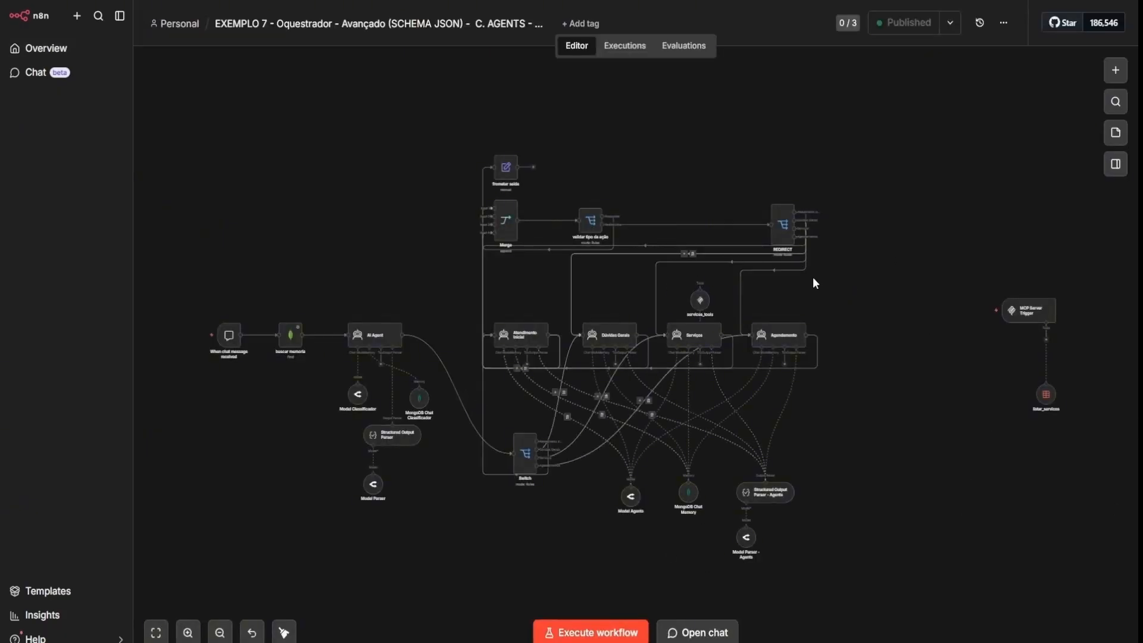
{"action": "left_click", "coordinate": [70, 54]}
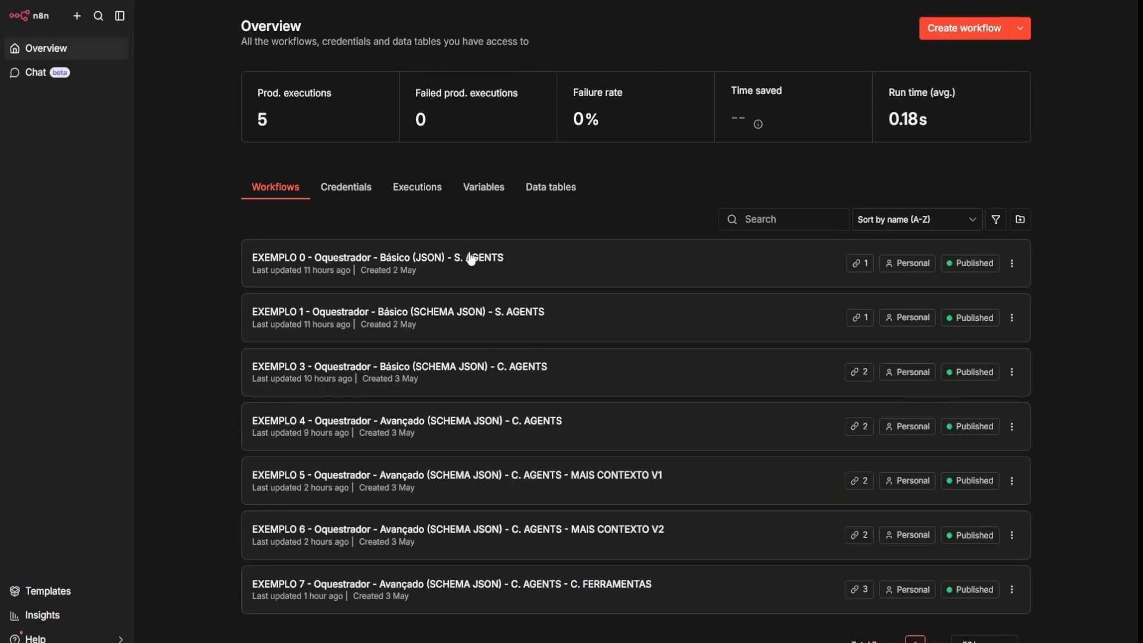
{"action": "left_click", "coordinate": [543, 272]}
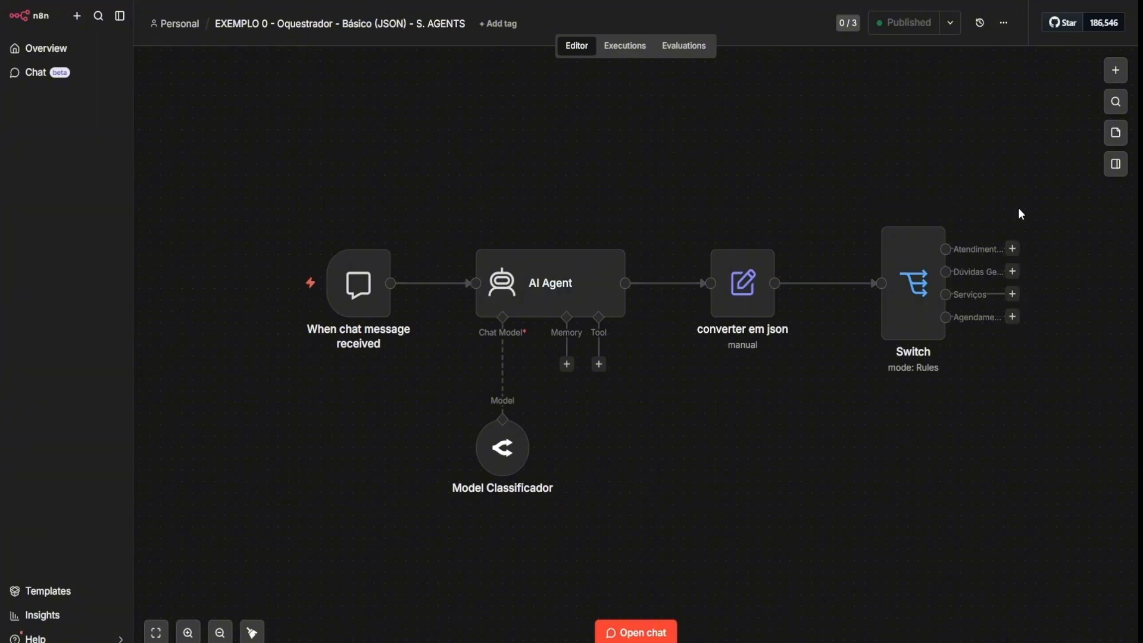
- Inspect the Switch node's outputs at the end of the workflow, from Atendimento to Agendamentos
{"action": "scroll", "coordinate": [905, 287], "scroll_direction": "right", "scroll_amount": 5}
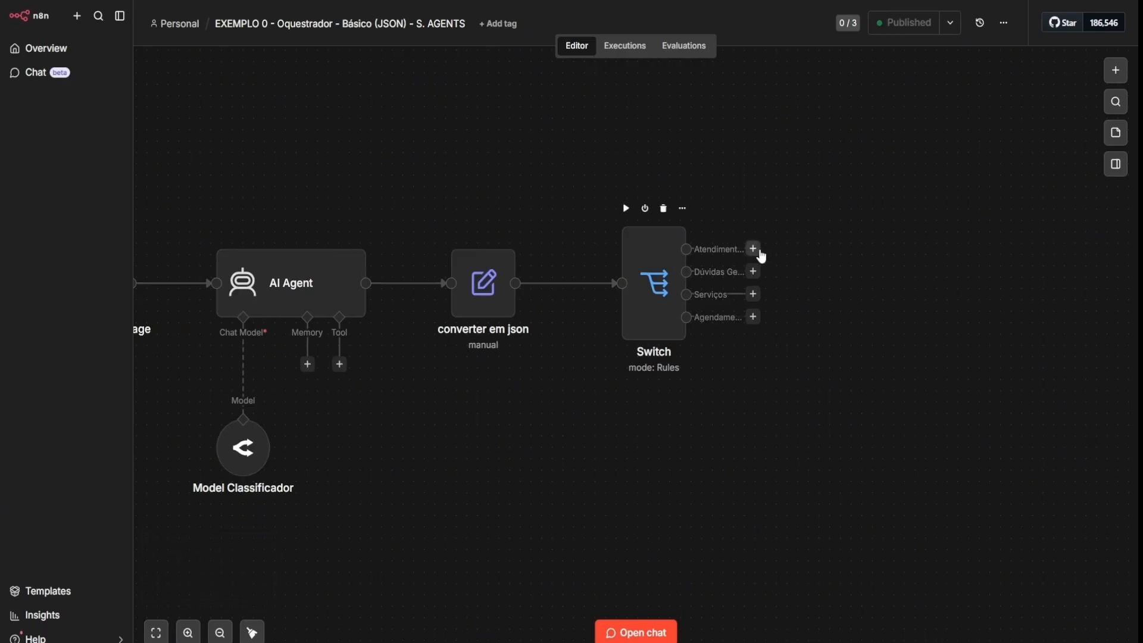
{"action": "left_click_drag", "start_coordinate": [755, 249], "coordinate": [692, 168]}
{"action": "left_click", "coordinate": [743, 213]}
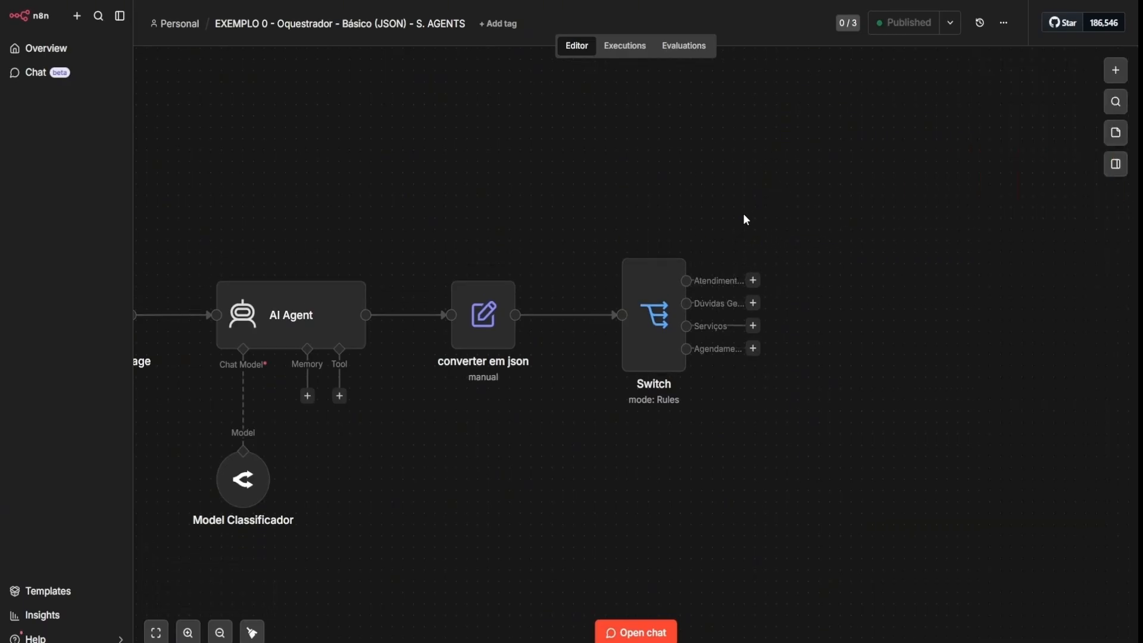
{"action": "scroll", "coordinate": [714, 226], "scroll_direction": "right", "scroll_amount": 2}
{"action": "scroll", "coordinate": [685, 236], "scroll_direction": "left", "scroll_amount": 7}
{"action": "scroll", "coordinate": [691, 251], "scroll_direction": "down", "scroll_amount": 1}
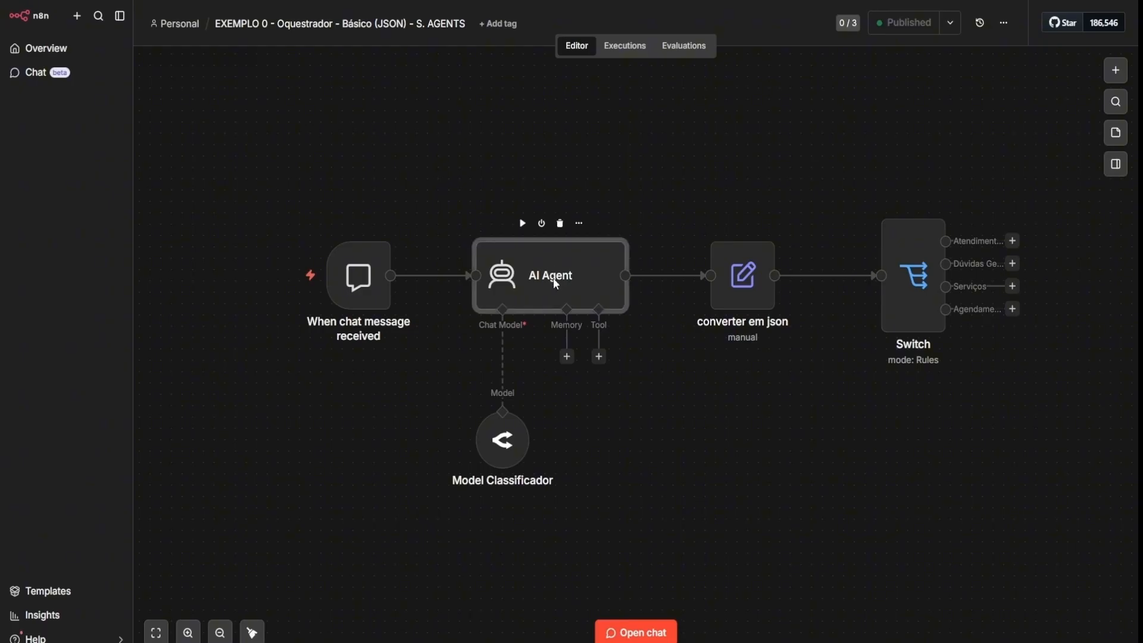
- View the AI Agent node's system message in the expanded expression editor and close the node
{"action": "double_click", "coordinate": [553, 275]}
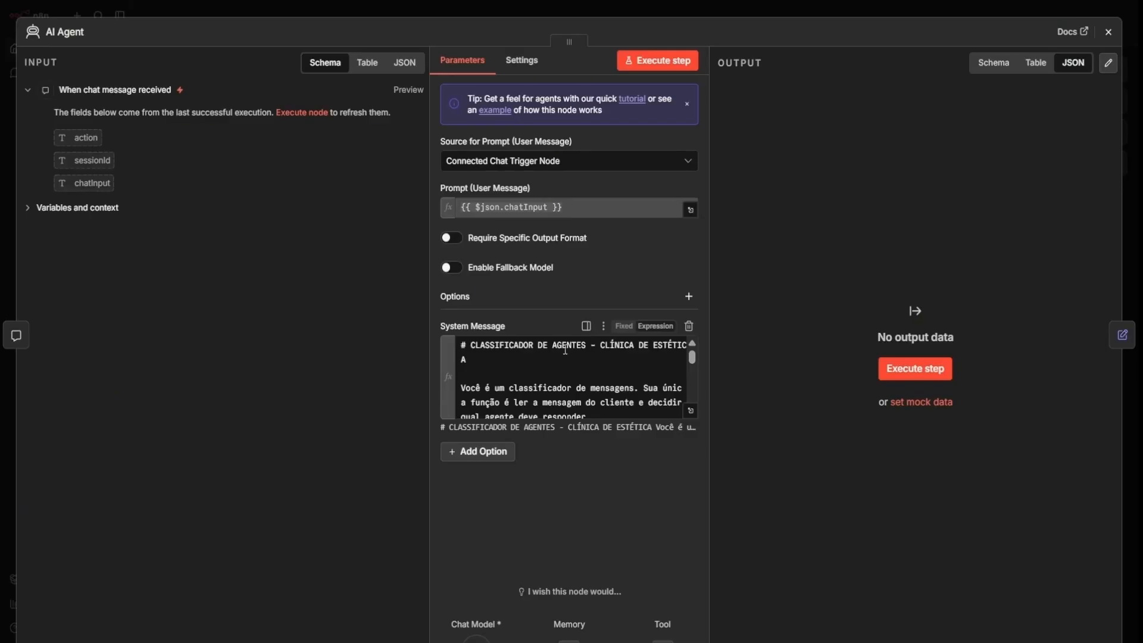
{"action": "left_click", "coordinate": [690, 410]}
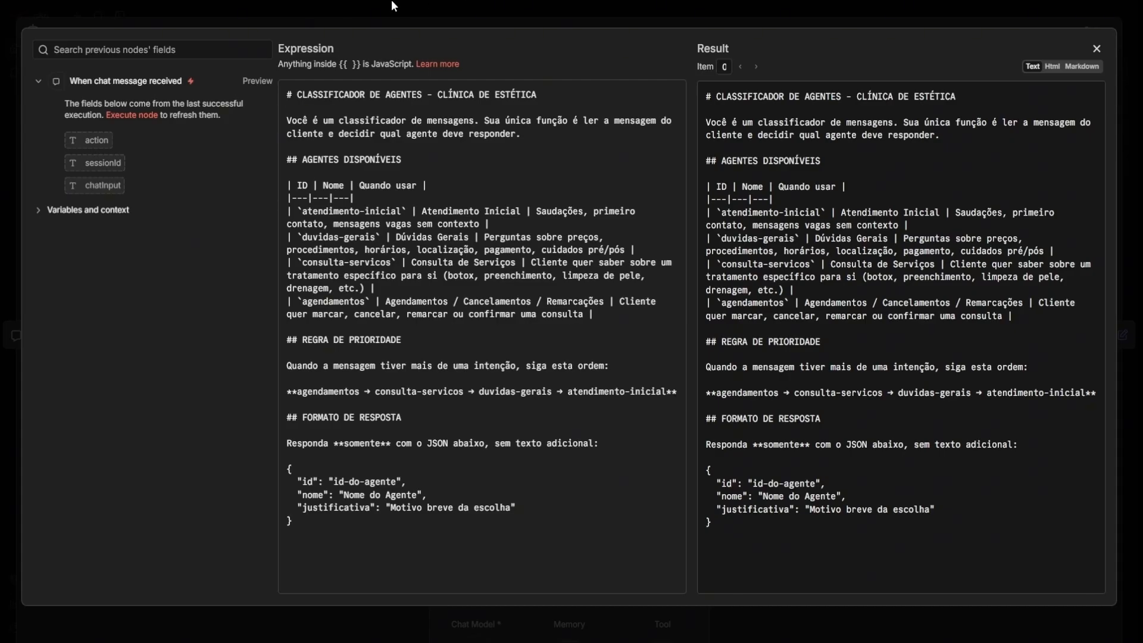
{"action": "left_click", "coordinate": [380, 27]}
{"action": "left_click", "coordinate": [434, 14]}
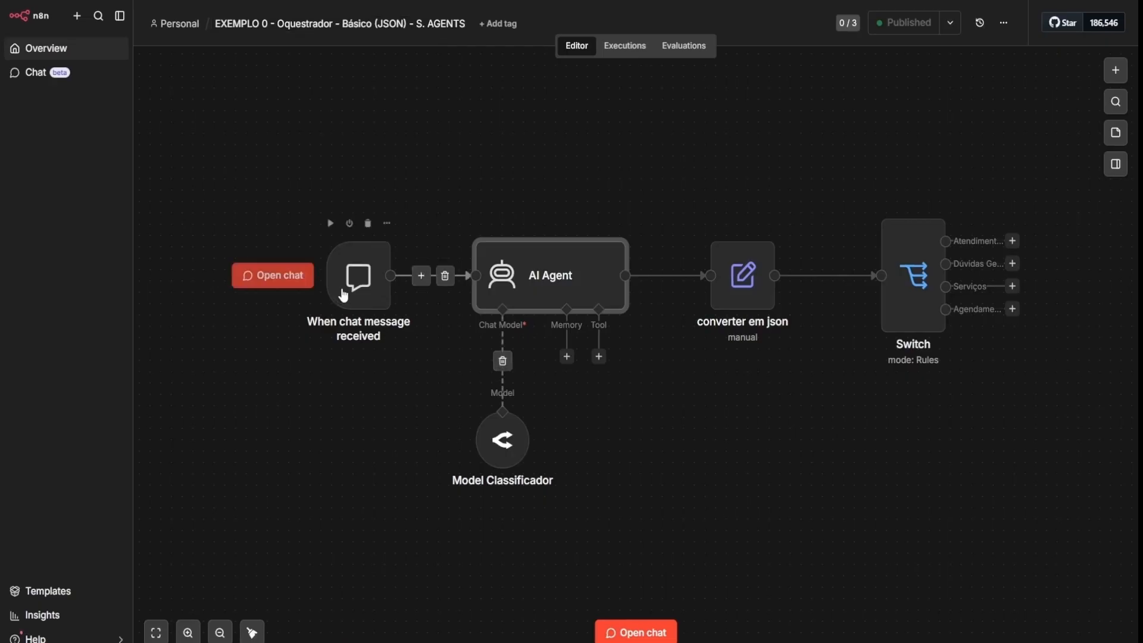
- Check the chat trigger node, then run the workflow by sending "Oie" in the test chat
{"action": "double_click", "coordinate": [356, 294]}
{"action": "left_click", "coordinate": [512, 13]}
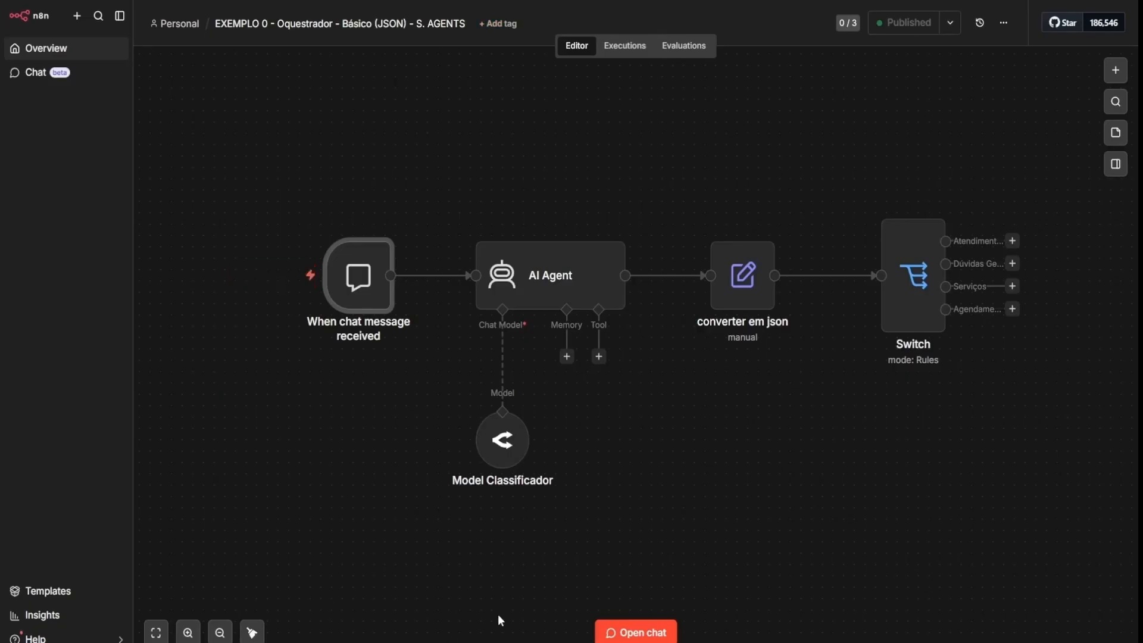
{"action": "left_click", "coordinate": [634, 630]}
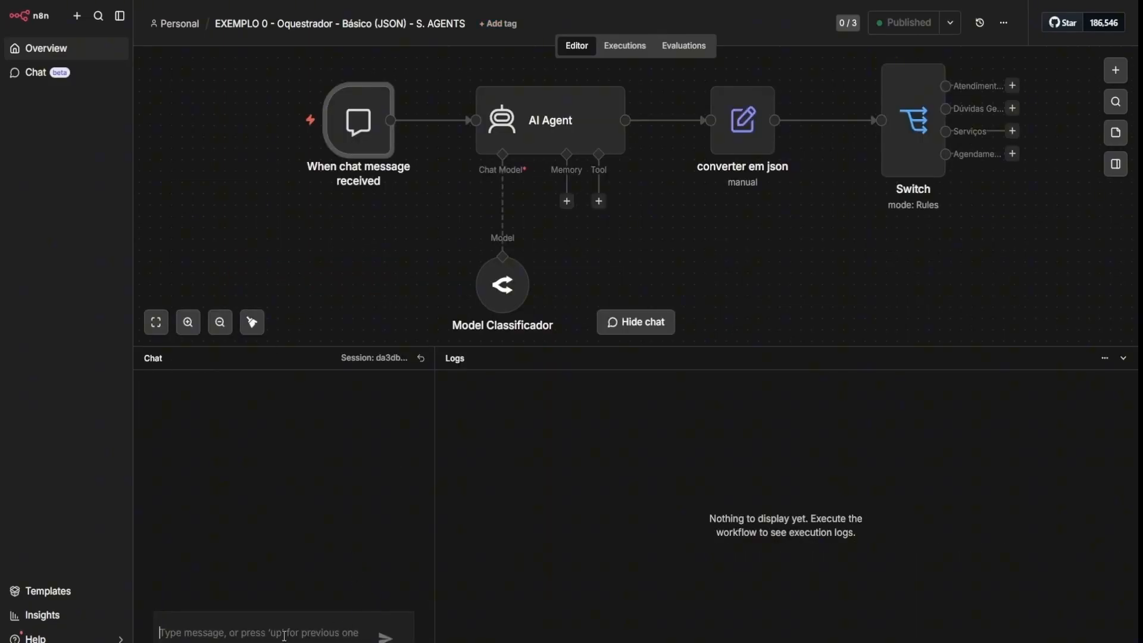
{"action": "type", "text": "Oie"}
{"action": "key", "text": "Return"}
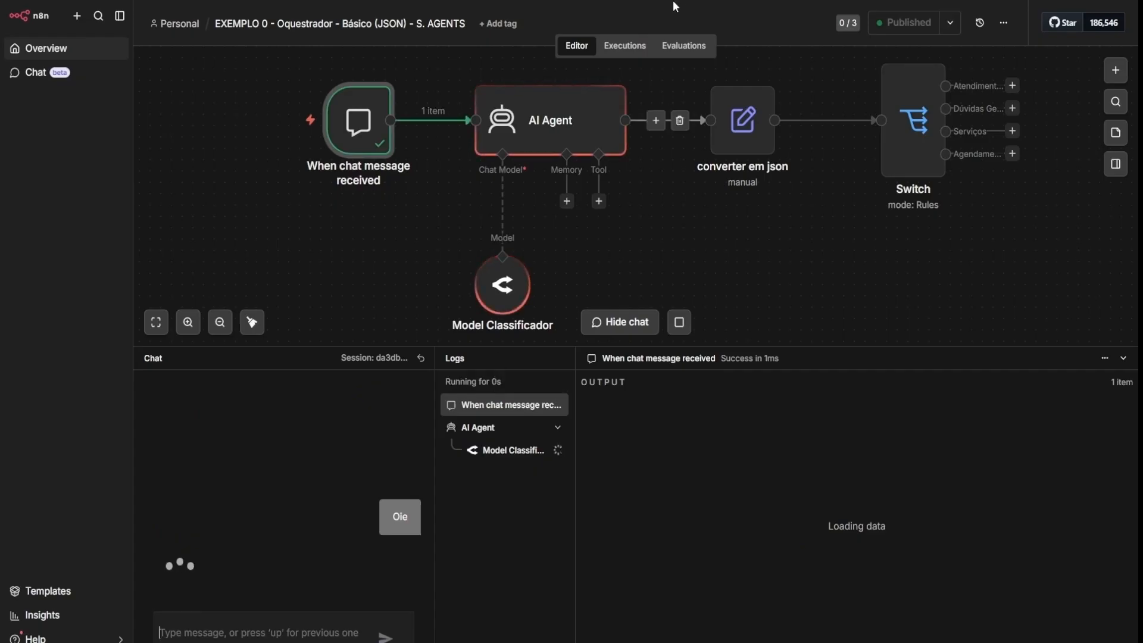
- Expand the AI Agent's system message and read the classifier's role description and the AGENTES DISPONÍVEIS section
{"action": "double_click", "coordinate": [538, 132]}
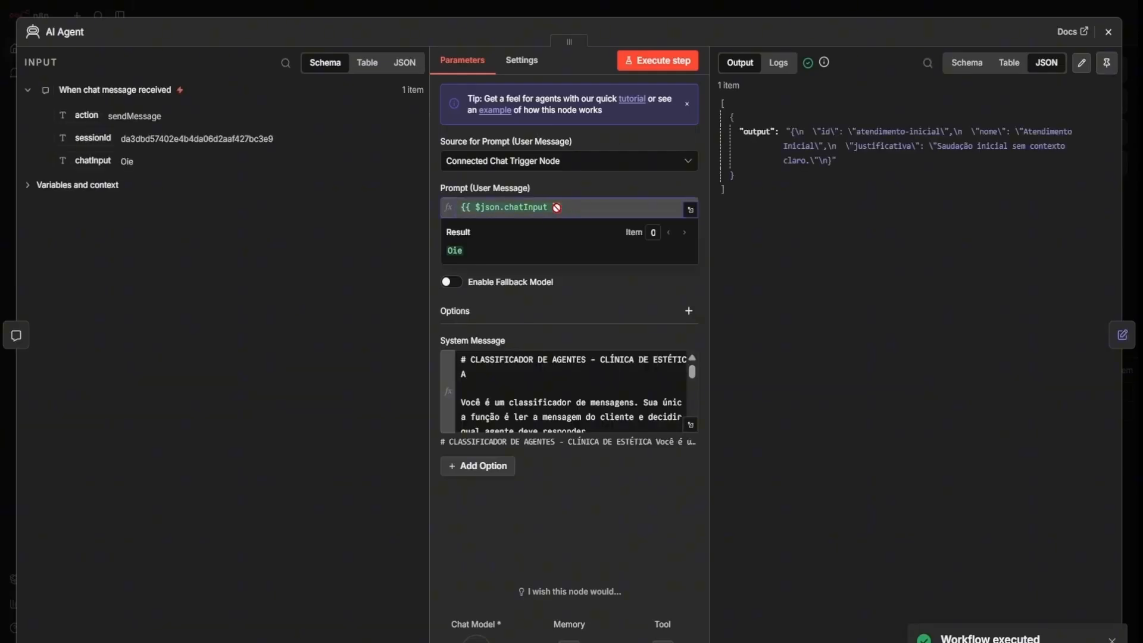
{"action": "left_click", "coordinate": [691, 425]}
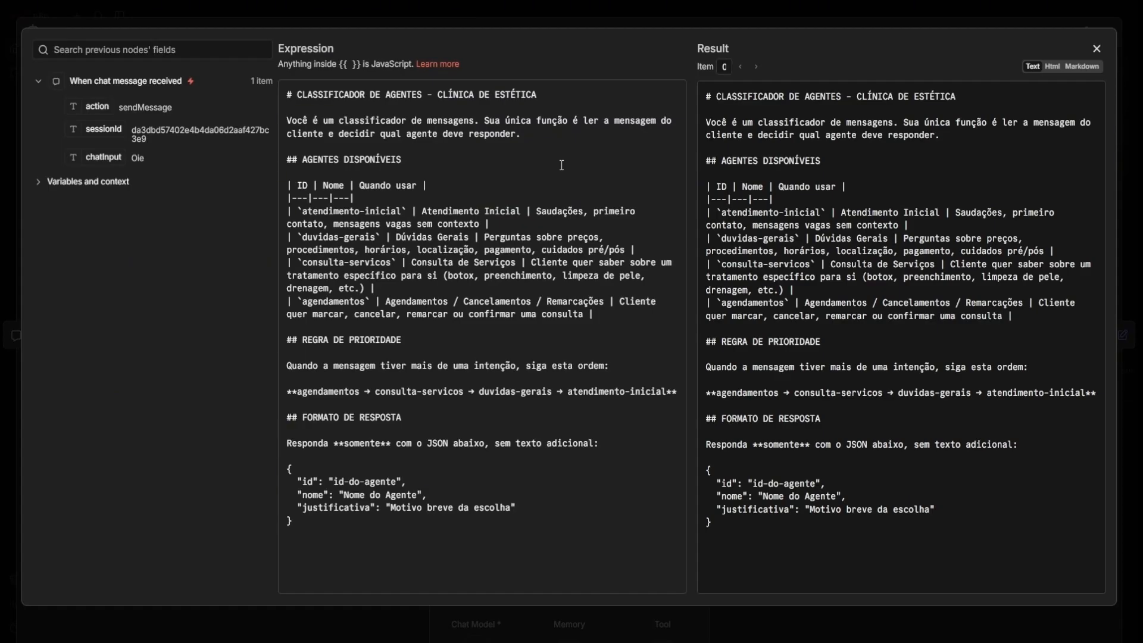
{"action": "left_click_drag", "start_coordinate": [522, 134], "coordinate": [268, 125]}
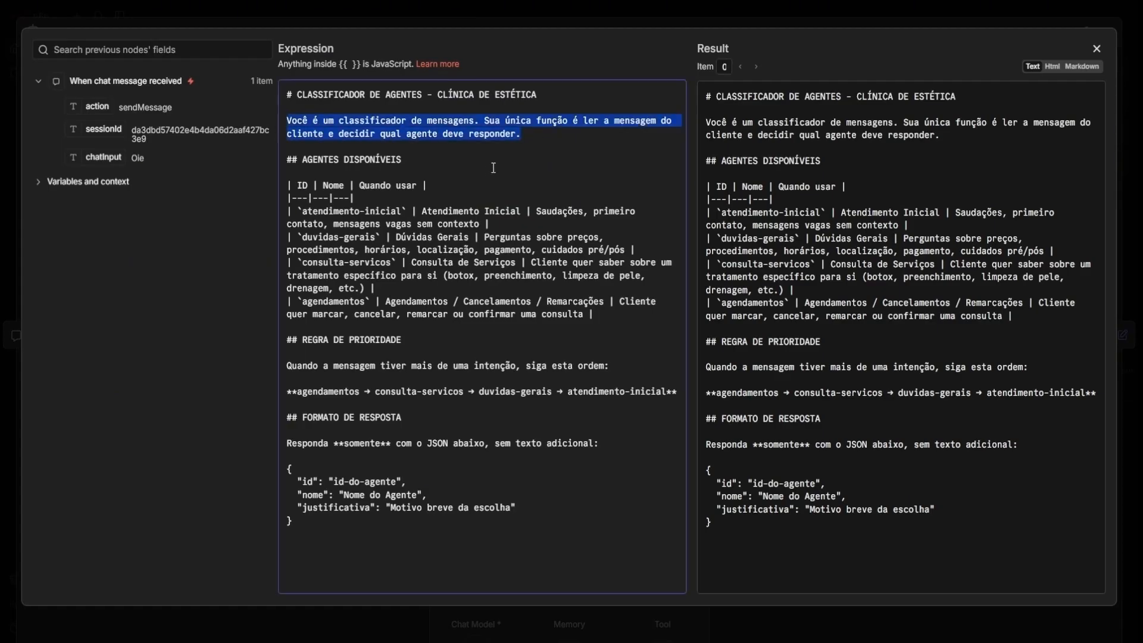
{"action": "left_click", "coordinate": [581, 170]}
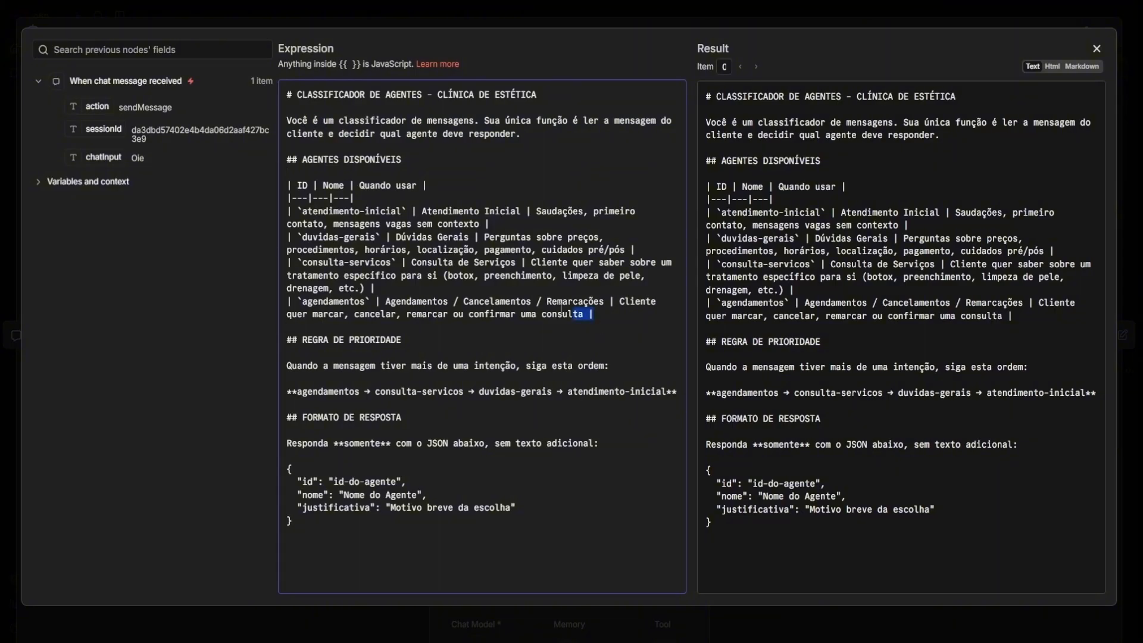
{"action": "left_click_drag", "start_coordinate": [593, 315], "coordinate": [273, 156]}
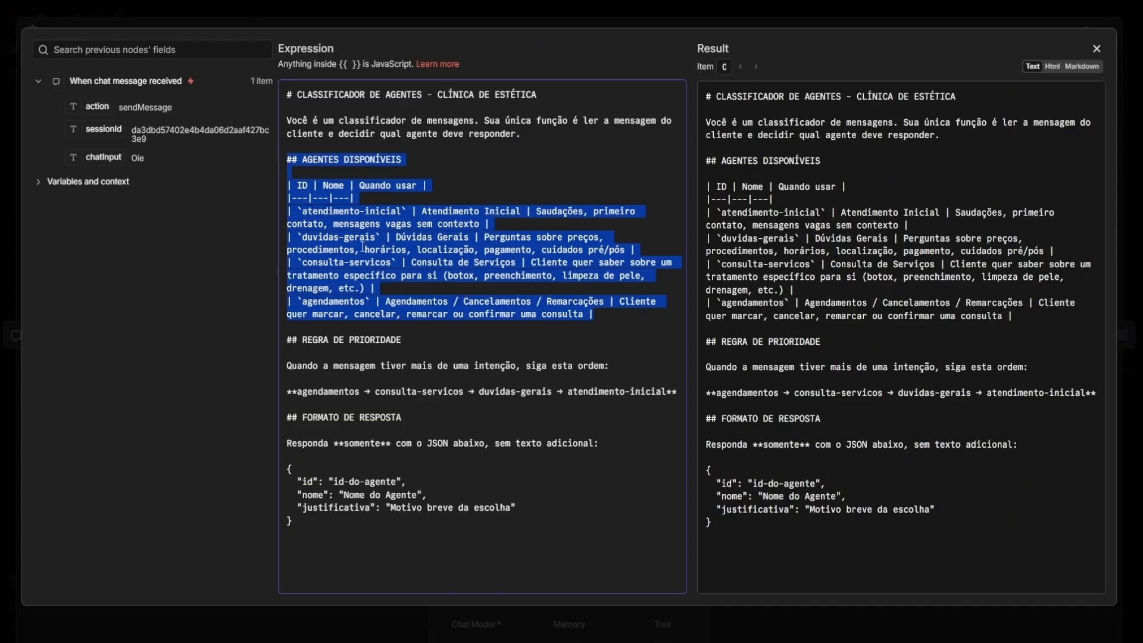
- Examine the ID, Nome and Quando usar entries of the atendimento-inicial and duvidas-gerais agents in the prompt
{"action": "left_click", "coordinate": [447, 224]}
{"action": "double_click", "coordinate": [334, 211]}
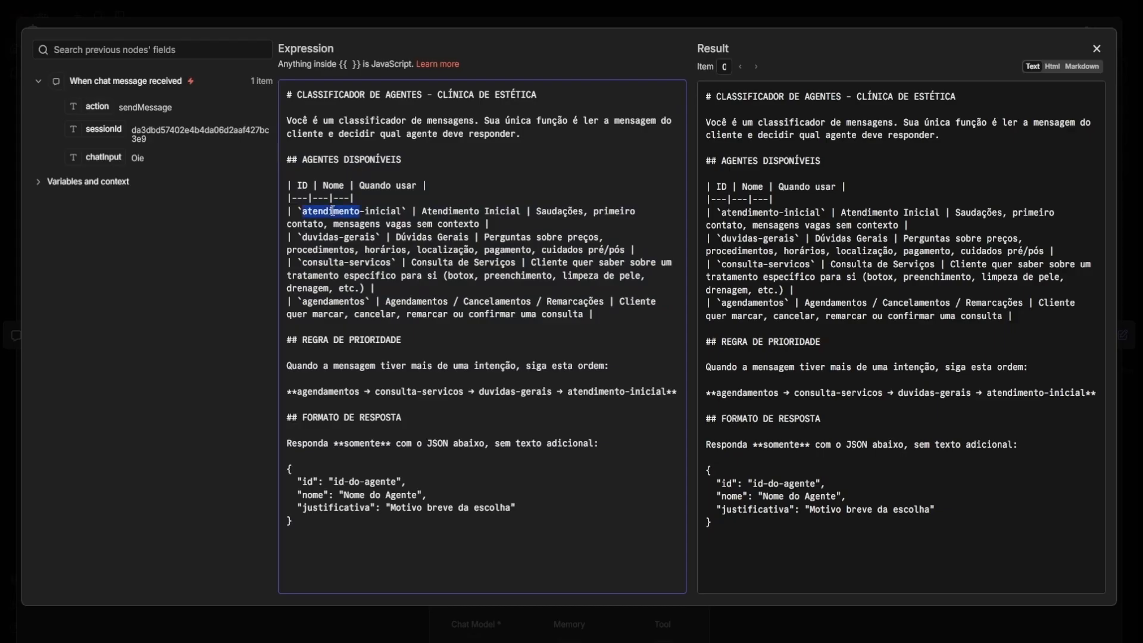
{"action": "left_click_drag", "start_coordinate": [402, 211], "coordinate": [304, 212]}
{"action": "left_click_drag", "start_coordinate": [360, 185], "coordinate": [417, 186]}
{"action": "double_click", "coordinate": [351, 212]}
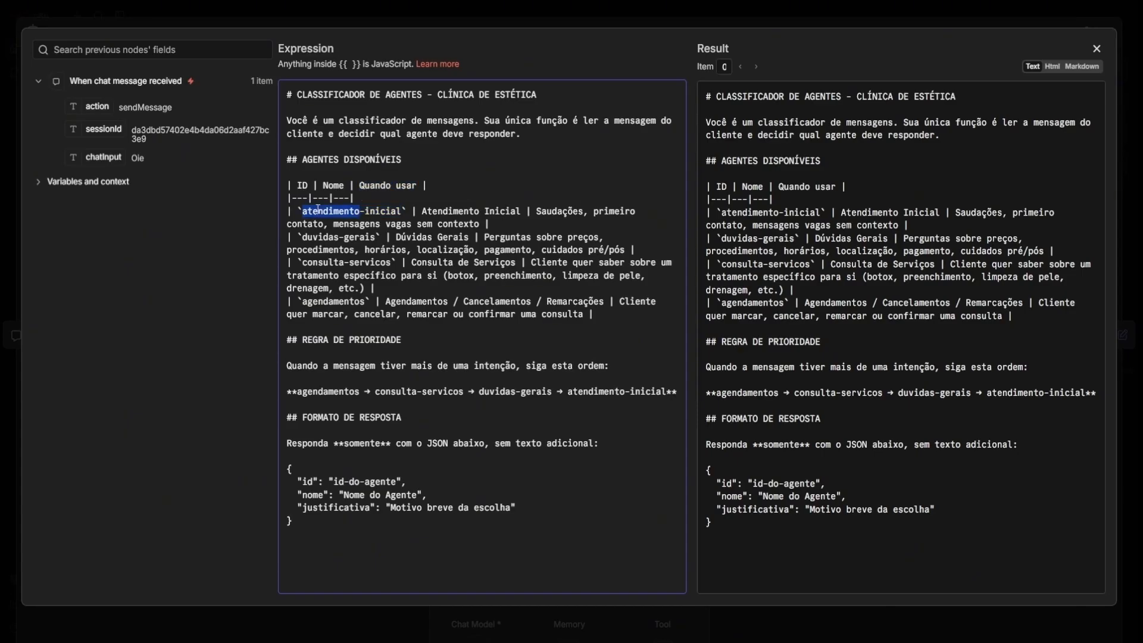
{"action": "double_click", "coordinate": [443, 212]}
{"action": "left_click_drag", "start_coordinate": [534, 212], "coordinate": [621, 222]}
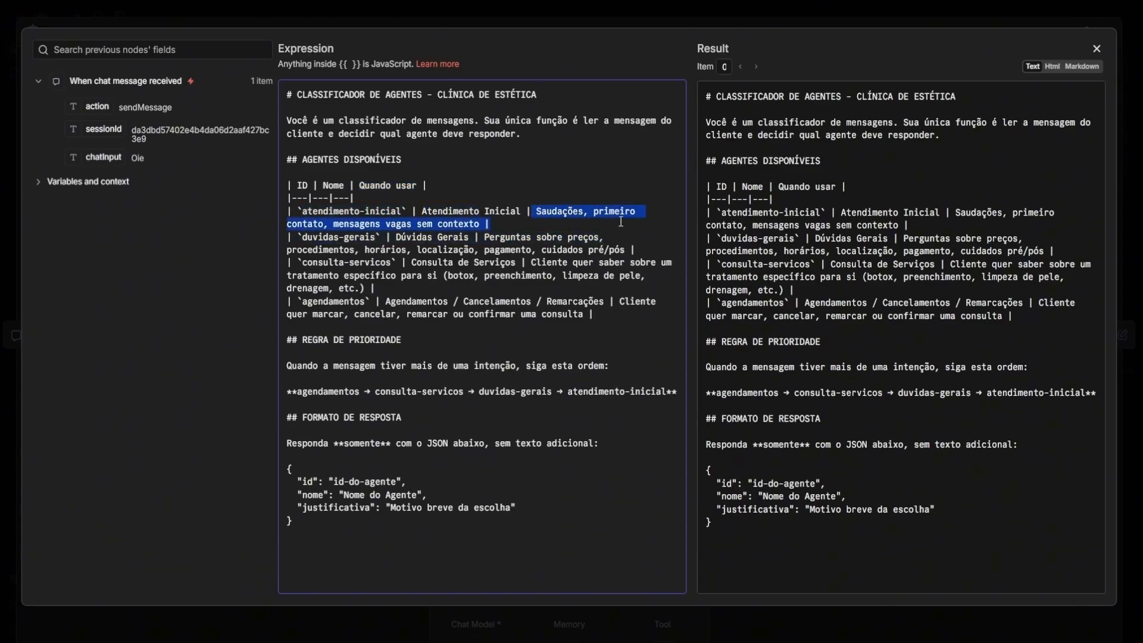
{"action": "left_click", "coordinate": [562, 249]}
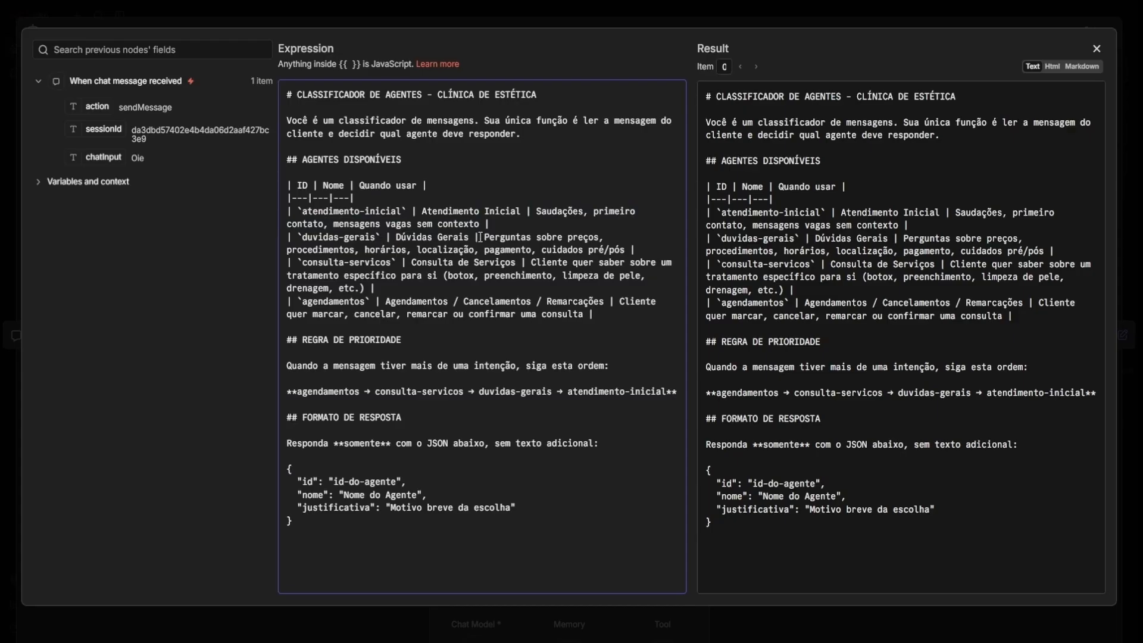
{"action": "left_click_drag", "start_coordinate": [483, 237], "coordinate": [523, 250]}
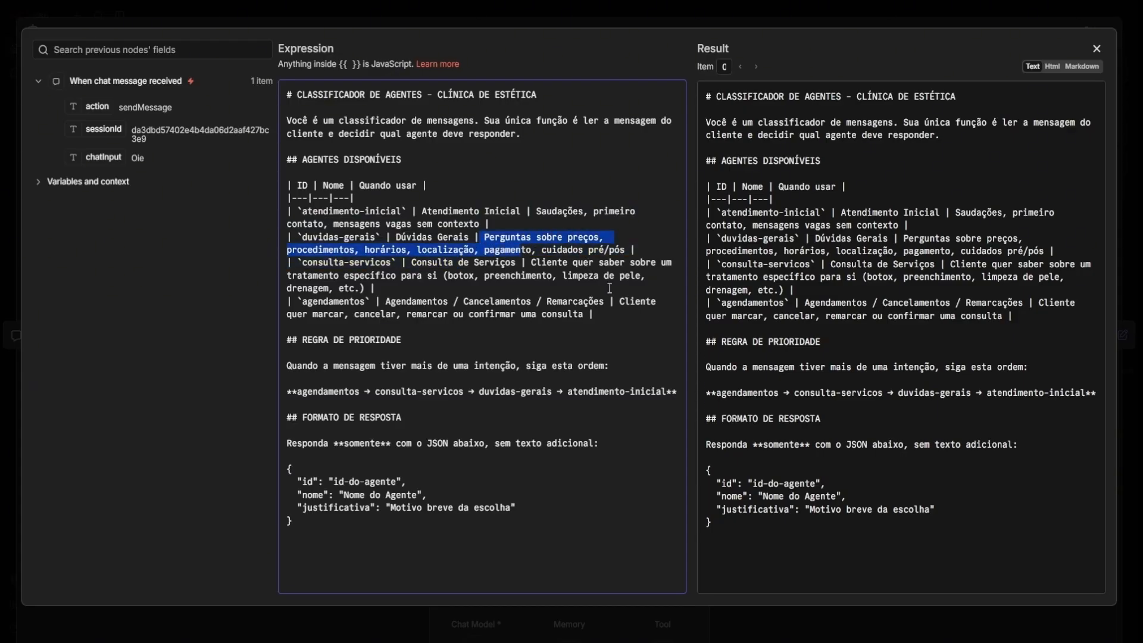
- Review the listed agents and the REGRA DE PRIORIDADE section of the classifier's system prompt
{"action": "left_click", "coordinate": [556, 344]}
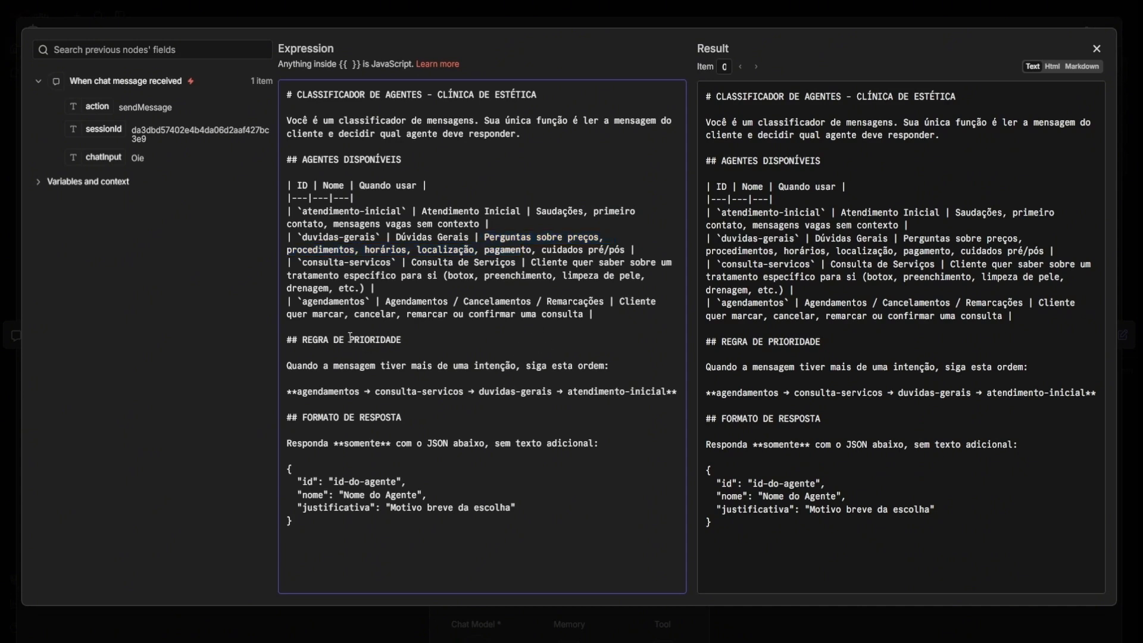
{"action": "left_click_drag", "start_coordinate": [595, 315], "coordinate": [291, 213]}
{"action": "left_click_drag", "start_coordinate": [404, 344], "coordinate": [287, 344]}
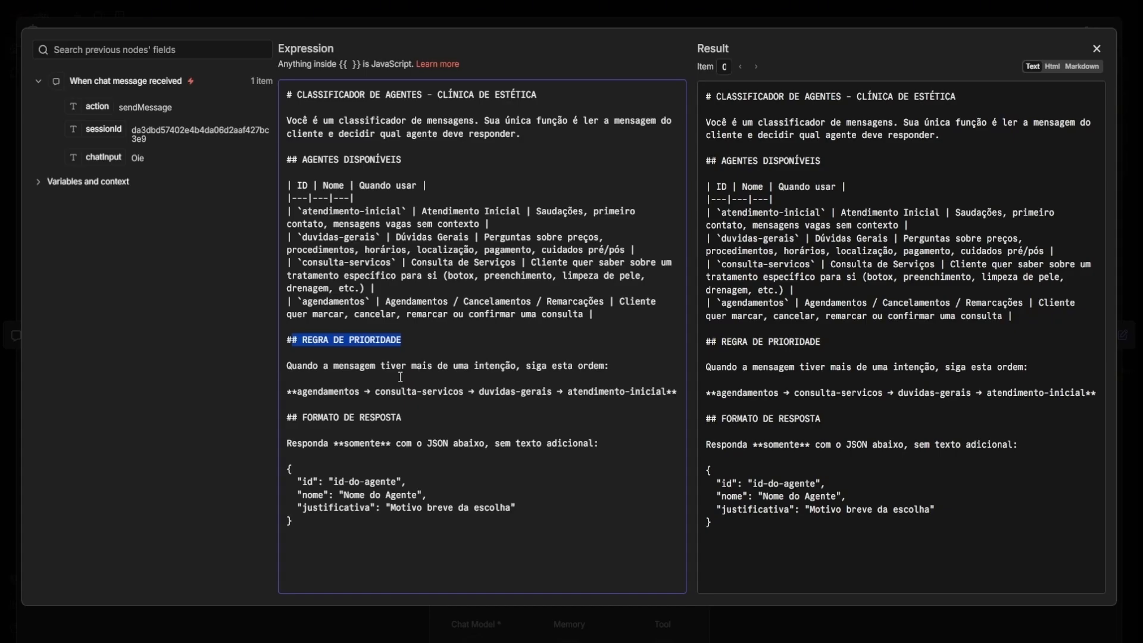
{"action": "left_click", "coordinate": [442, 410]}
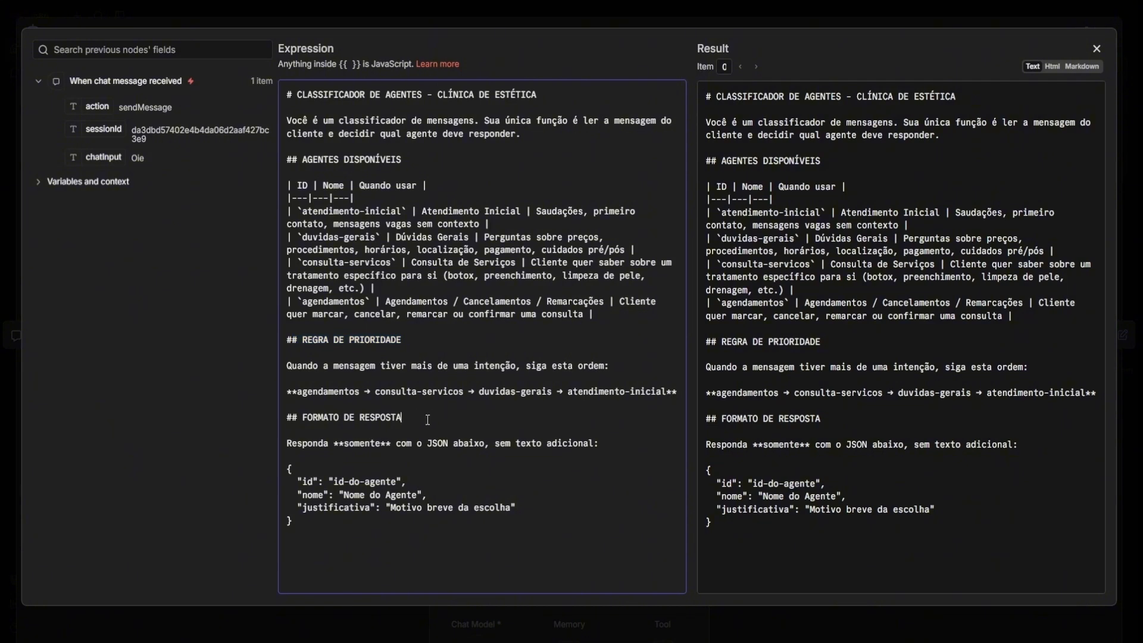
- Read the FORMATO DE RESPOSTA section and its JSON template with the id, nome and justificativa fields
{"action": "left_click_drag", "start_coordinate": [428, 420], "coordinate": [272, 420]}
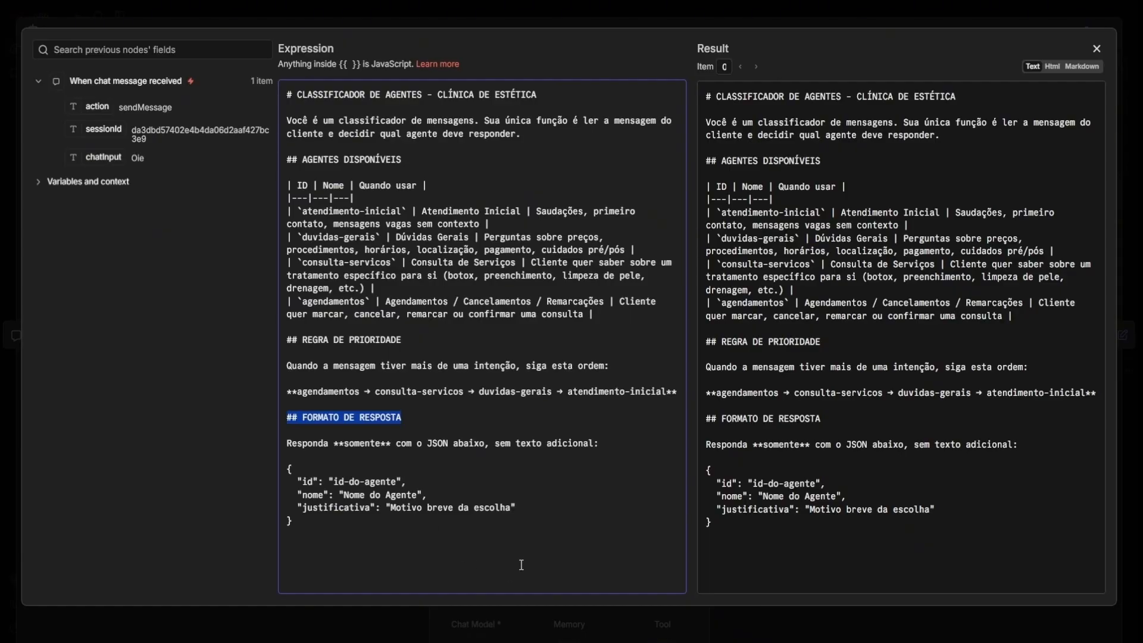
{"action": "left_click_drag", "start_coordinate": [515, 508], "coordinate": [216, 498]}
{"action": "left_click", "coordinate": [385, 536]}
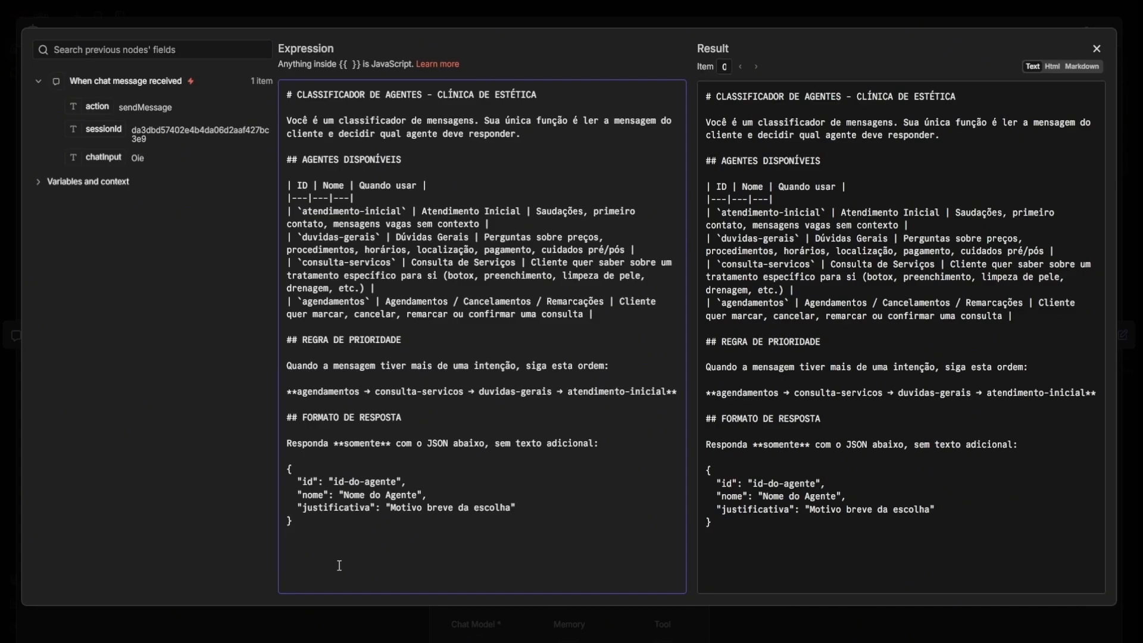
- Look over the classifier's system prompt as a whole, then close the expanded editor and the AI Agent node
{"action": "left_click_drag", "start_coordinate": [327, 524], "coordinate": [297, 224]}
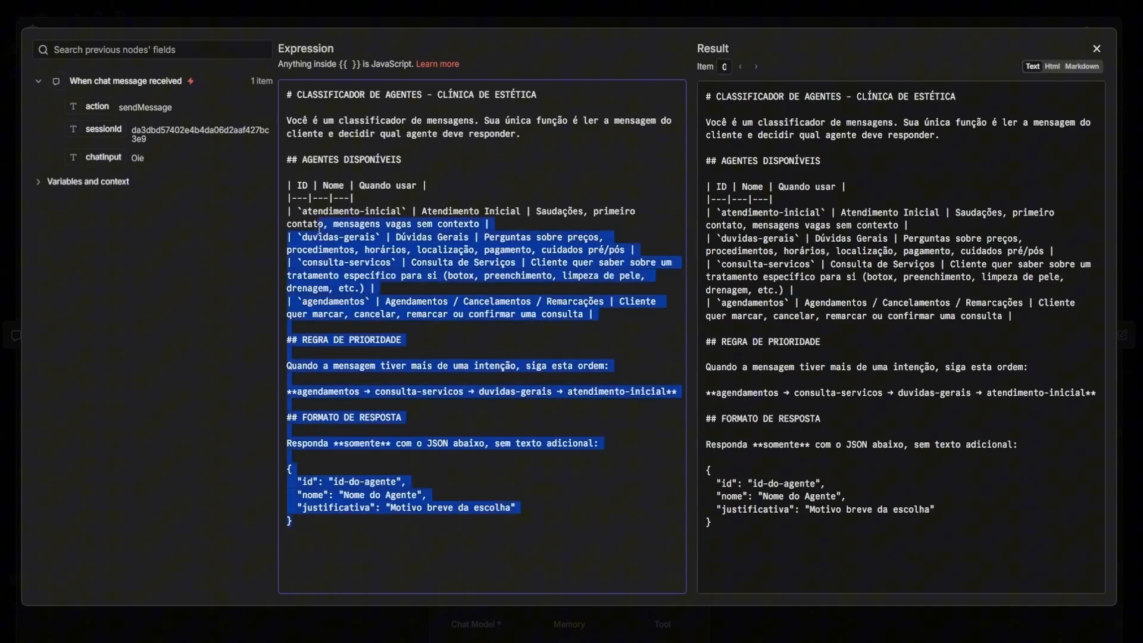
{"action": "left_click_drag", "start_coordinate": [287, 121], "coordinate": [315, 133]}
{"action": "left_click", "coordinate": [472, 444]}
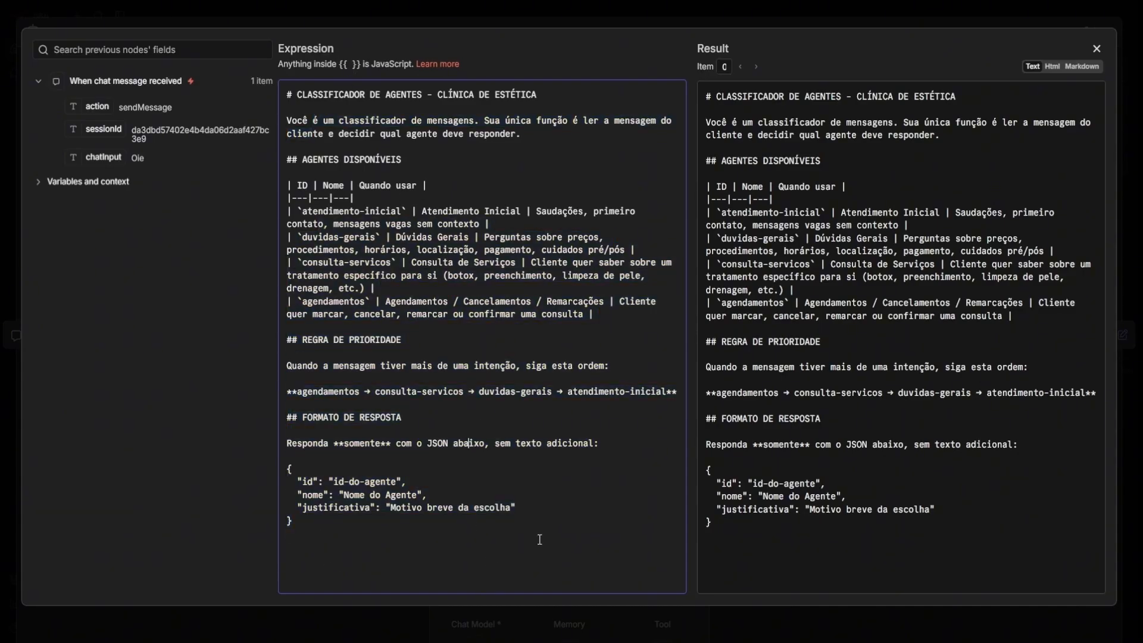
{"action": "left_click_drag", "start_coordinate": [516, 518], "coordinate": [266, 90]}
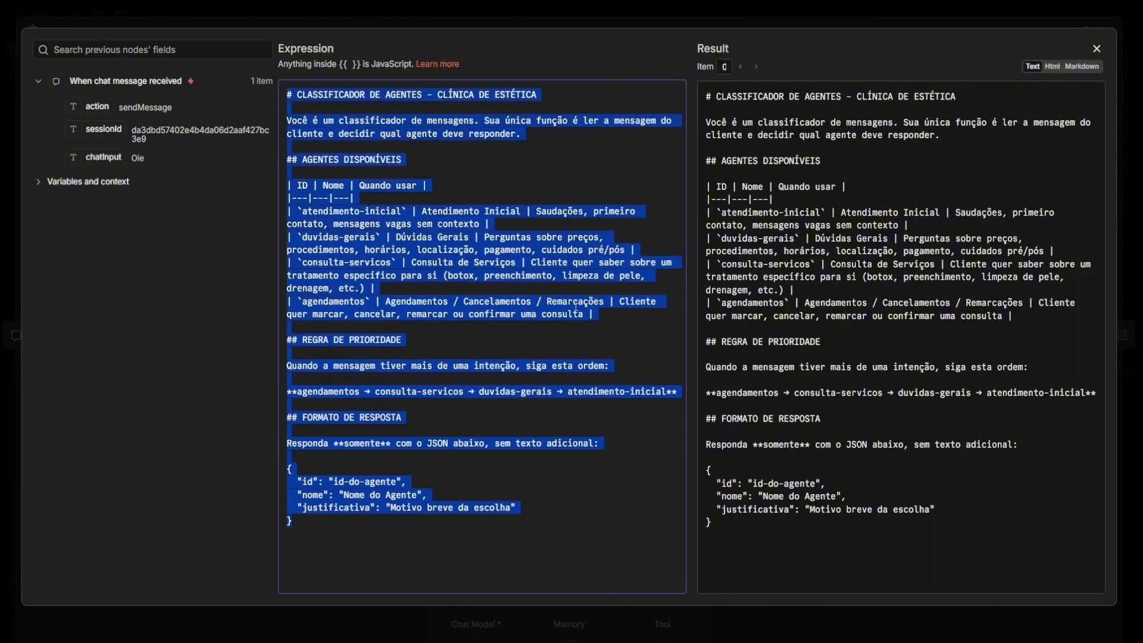
{"action": "left_click", "coordinate": [598, 346]}
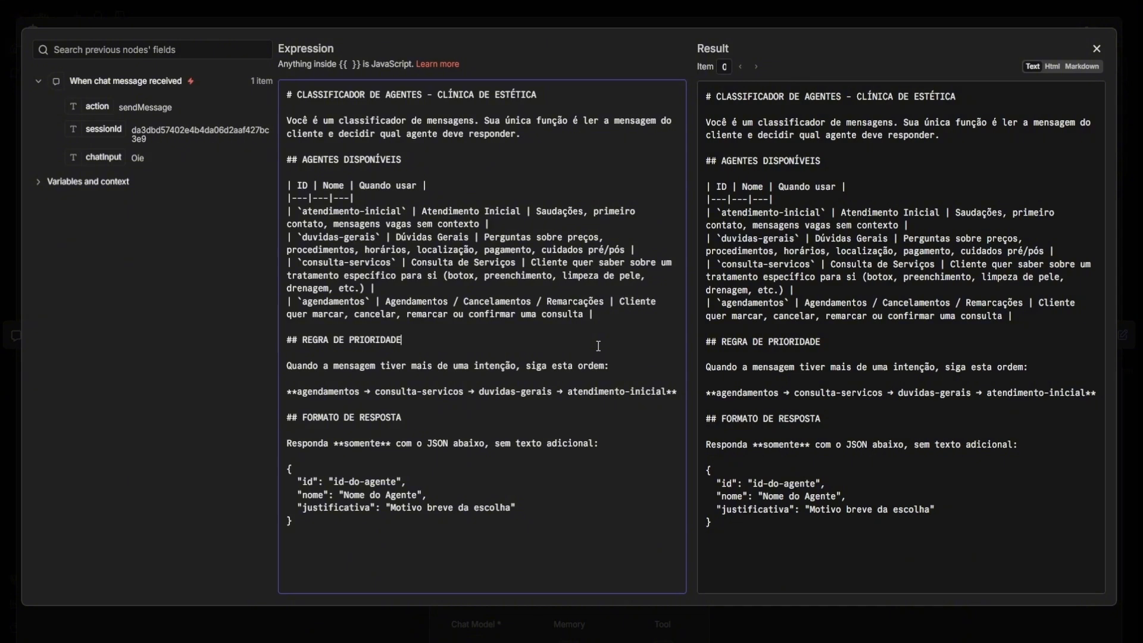
{"action": "key", "text": "Escape"}
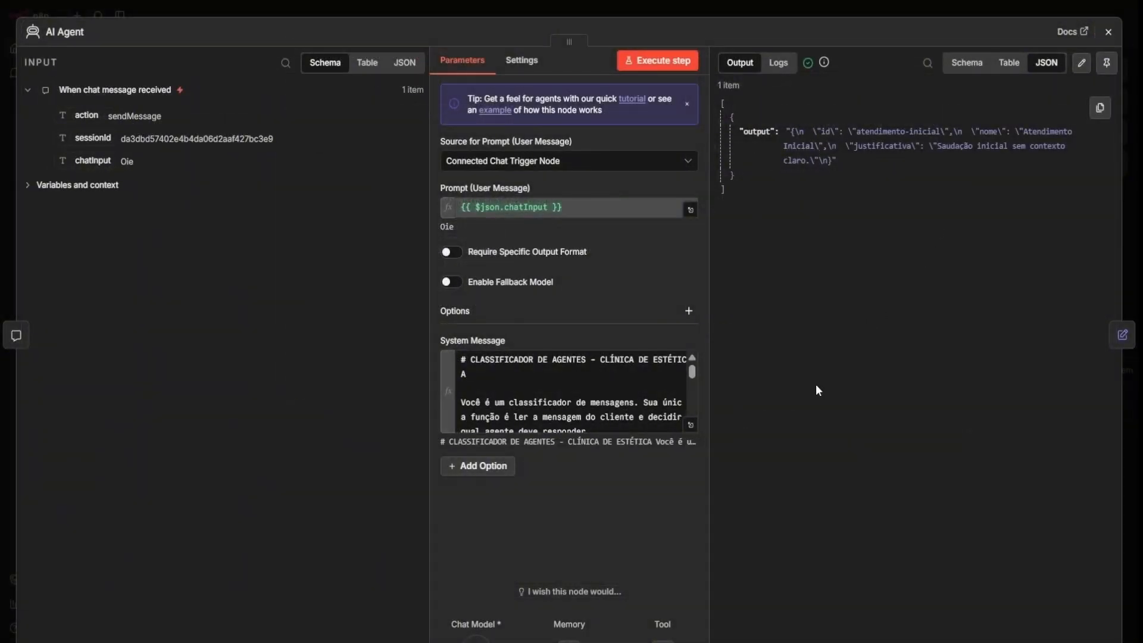
{"action": "key", "text": "Escape"}
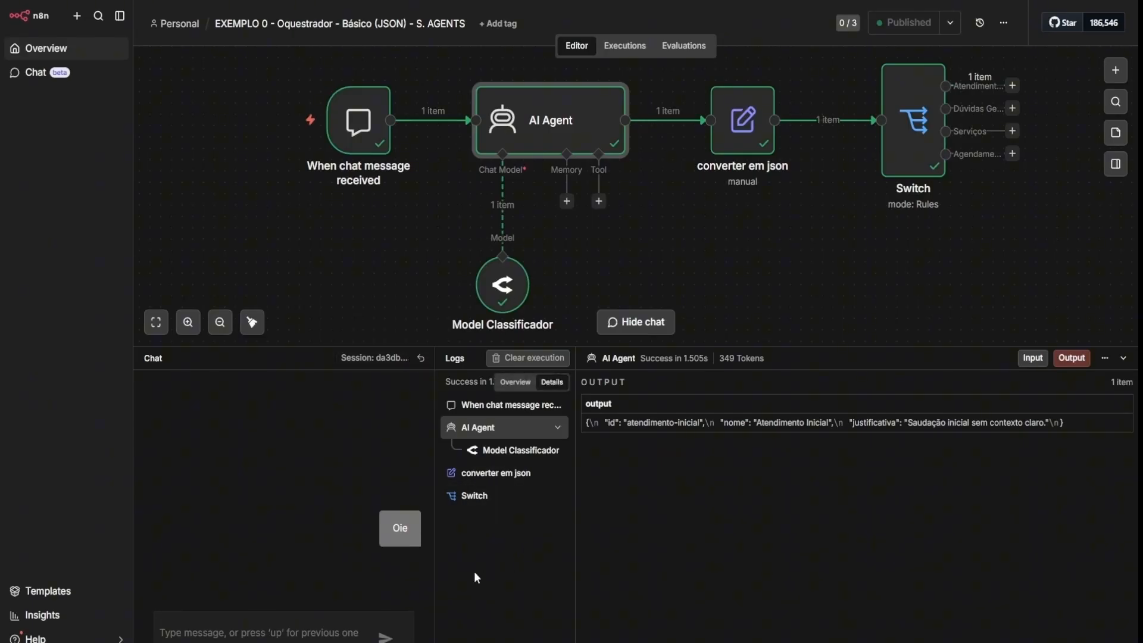
- Examine the id, nome and justificativa values in the AI Agent's output for "Oie", in the node and in the execution log
{"action": "mouse_move", "coordinate": [395, 533]}
{"action": "scroll", "coordinate": [757, 313], "scroll_direction": "up", "scroll_amount": 2}
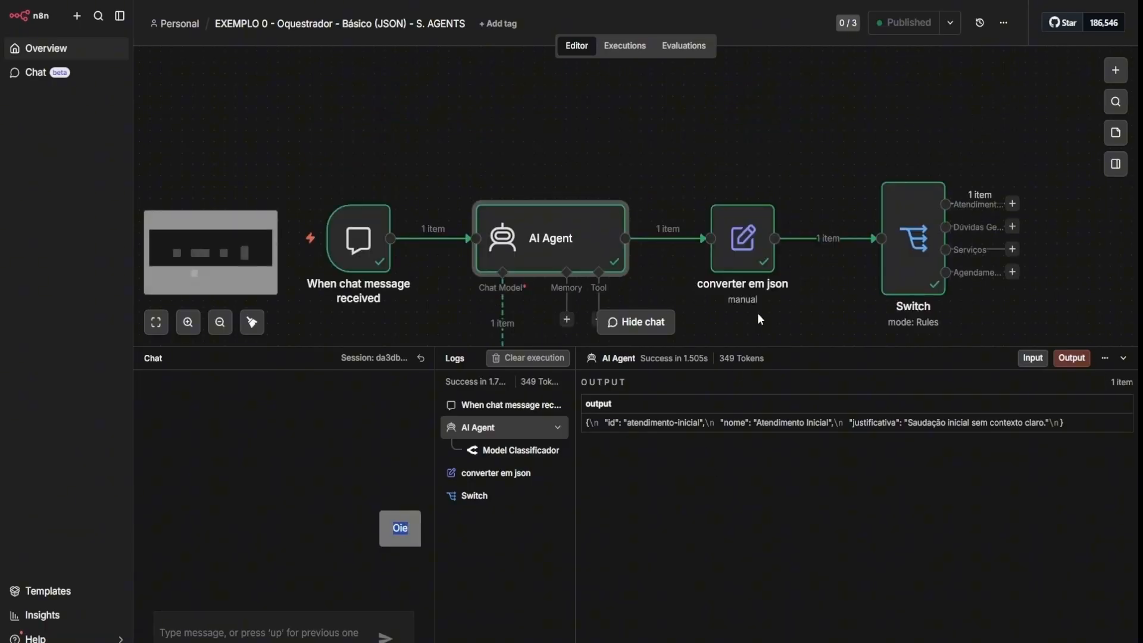
{"action": "double_click", "coordinate": [583, 220]}
{"action": "left_click_drag", "start_coordinate": [862, 132], "coordinate": [941, 133]}
{"action": "left_click", "coordinate": [938, 270]}
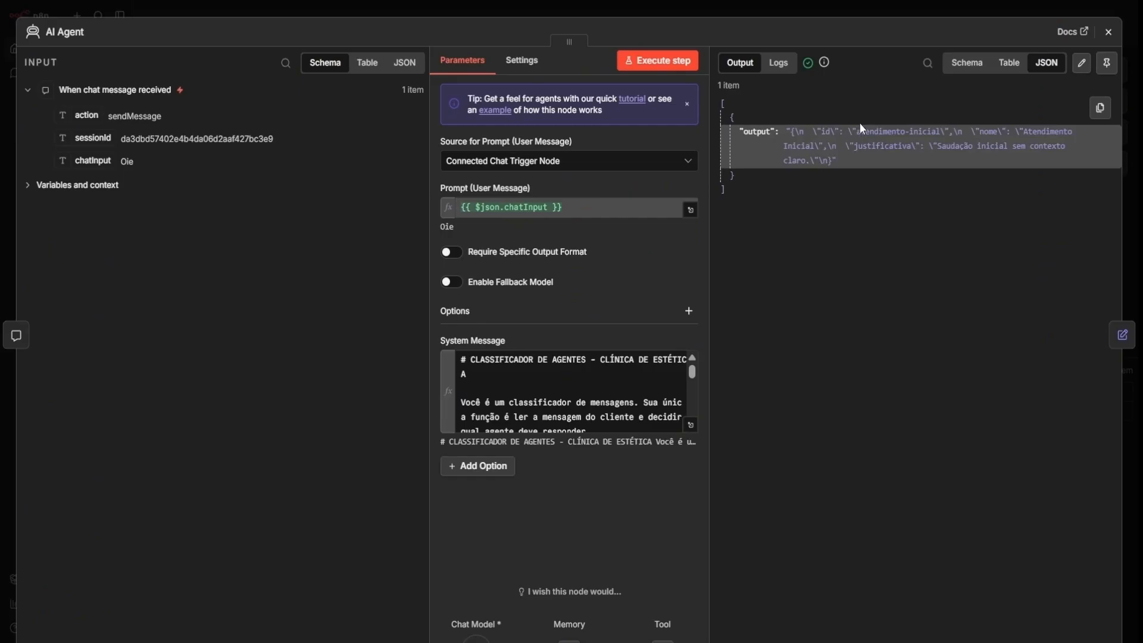
{"action": "left_click_drag", "start_coordinate": [861, 131], "coordinate": [928, 132]}
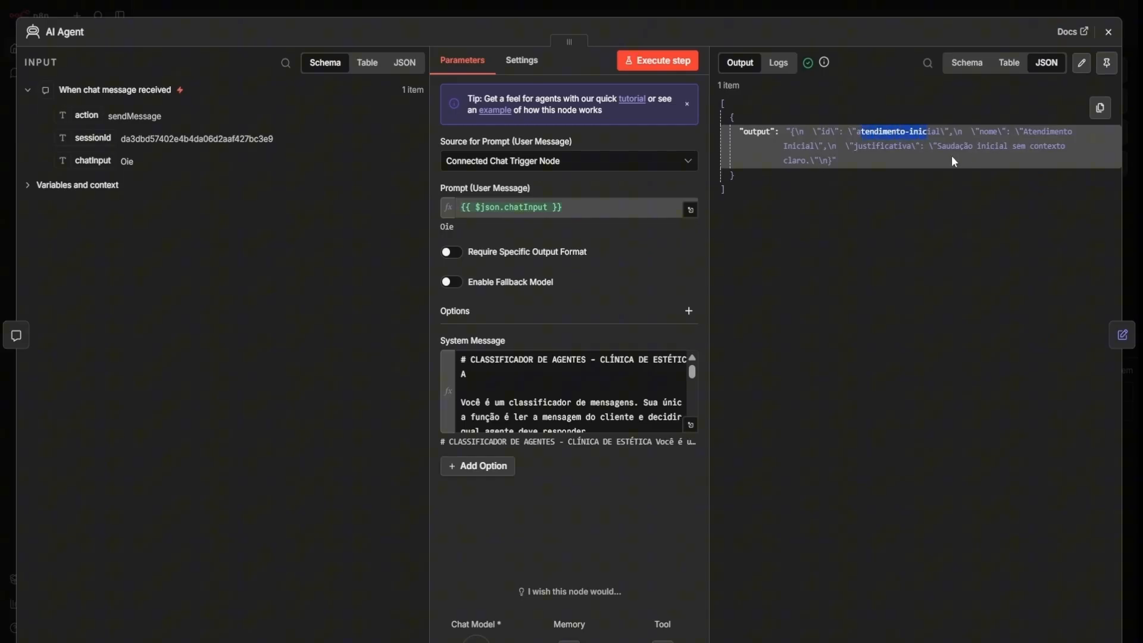
{"action": "left_click", "coordinate": [1031, 130]}
{"action": "mouse_move", "coordinate": [1031, 131]}
{"action": "left_mouse_down"}
{"action": "mouse_move", "coordinate": [1063, 147]}
{"action": "mouse_move", "coordinate": [1032, 149]}
{"action": "left_mouse_up"}
{"action": "left_click", "coordinate": [978, 181]}
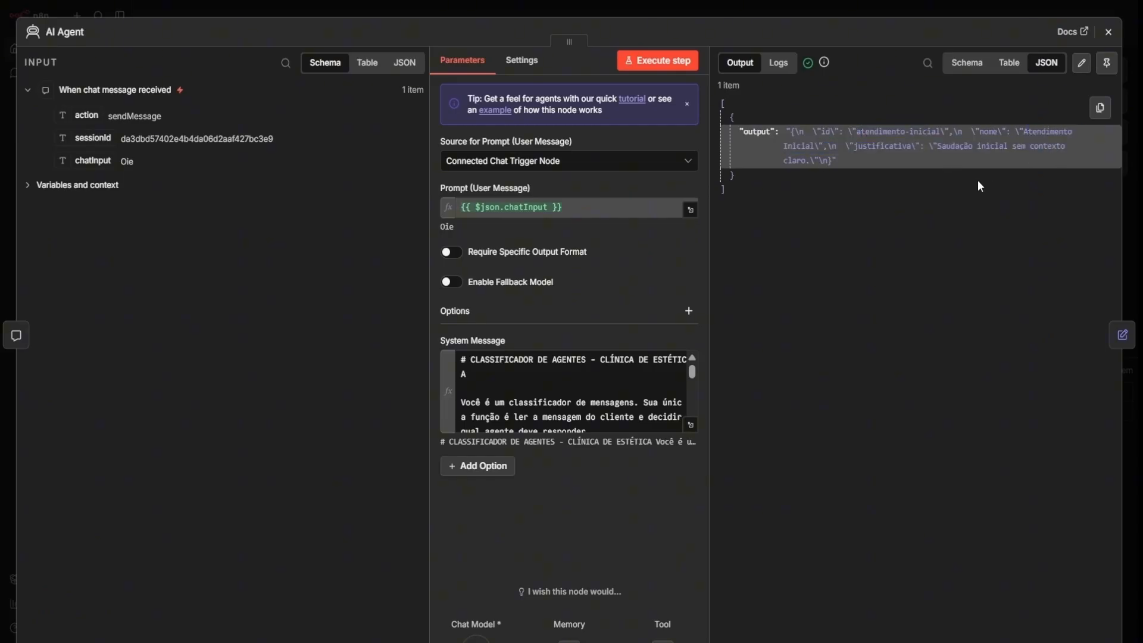
{"action": "left_click_drag", "start_coordinate": [941, 147], "coordinate": [830, 161]}
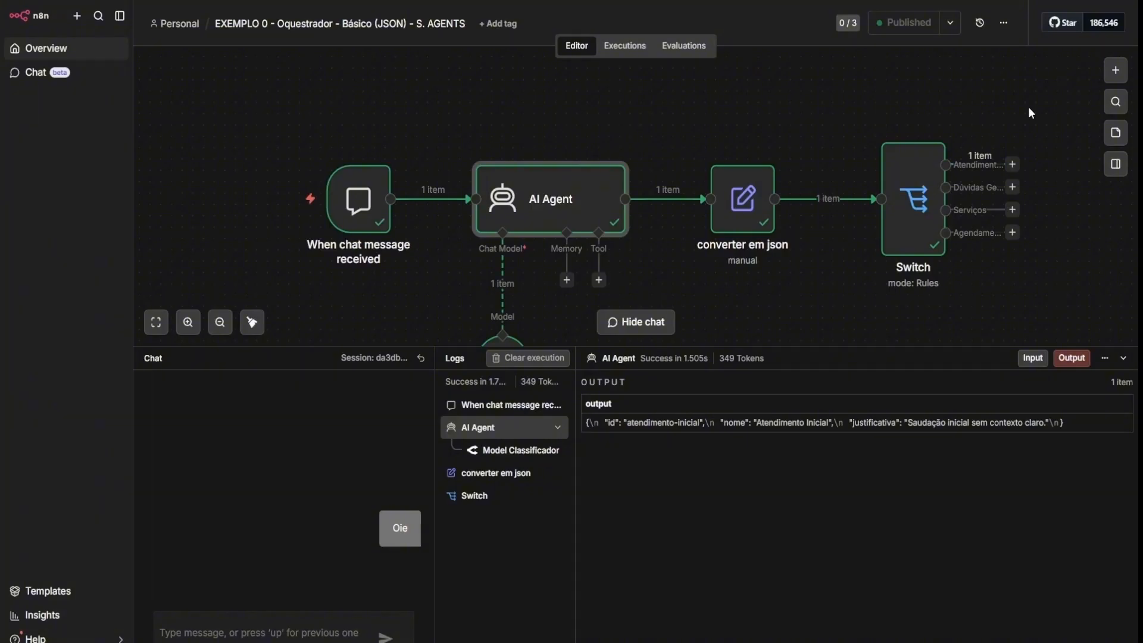
{"action": "left_click", "coordinate": [1109, 31]}
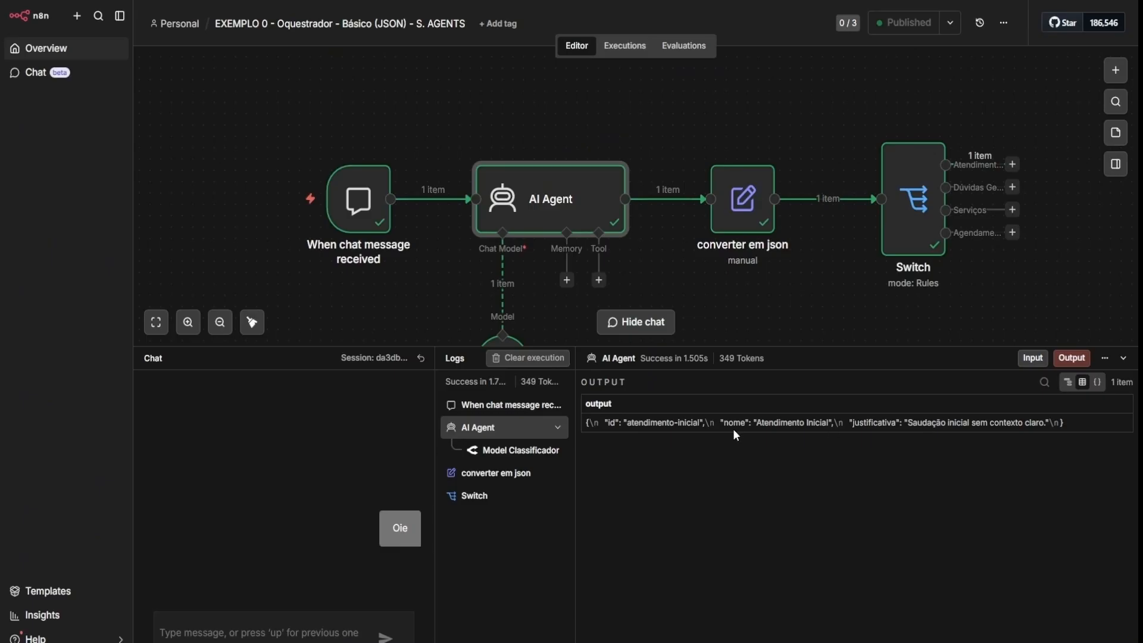
{"action": "double_click", "coordinate": [780, 423]}
{"action": "scroll", "coordinate": [601, 229], "scroll_direction": "down", "scroll_amount": 1}
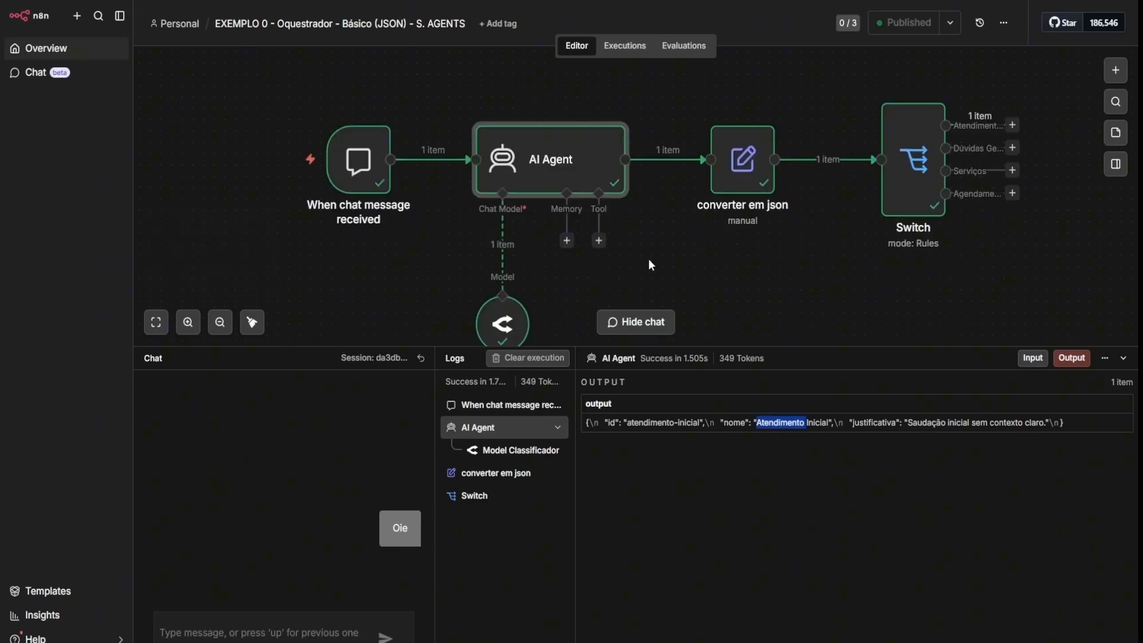
- Run the workflow again by sending "Vcs são de onde?" in the test chat
{"action": "left_click", "coordinate": [310, 632]}
{"action": "type", "text": "Vcs são de one"}
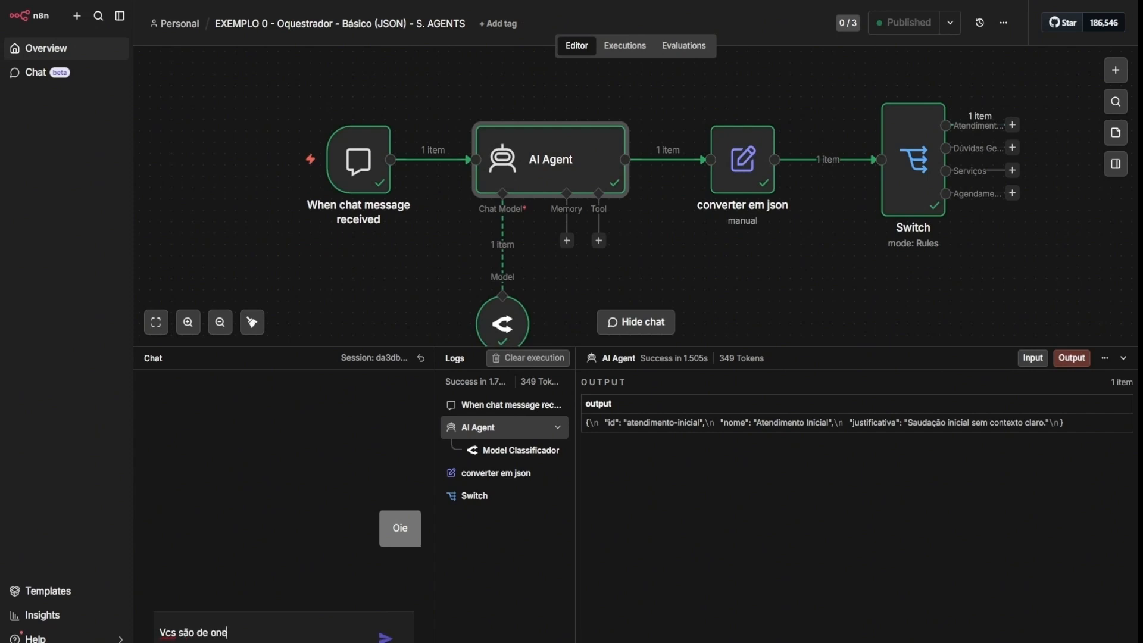
{"action": "key", "text": "BackSpace"}
{"action": "type", "text": "de?"}
{"action": "key", "text": "Return"}
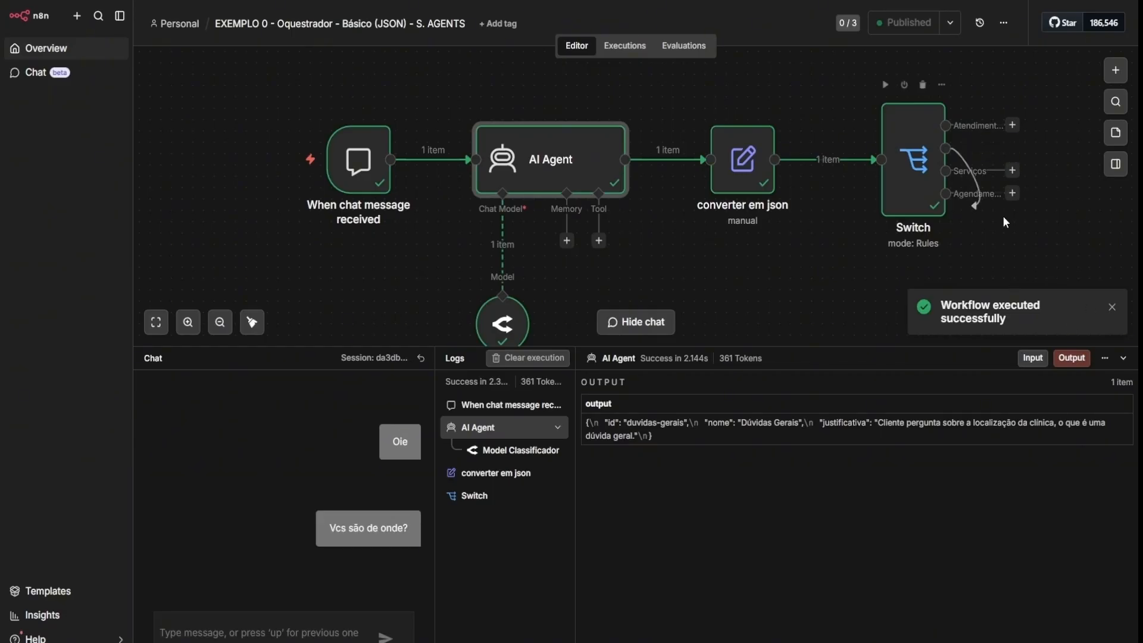
{"action": "left_click", "coordinate": [1013, 125]}
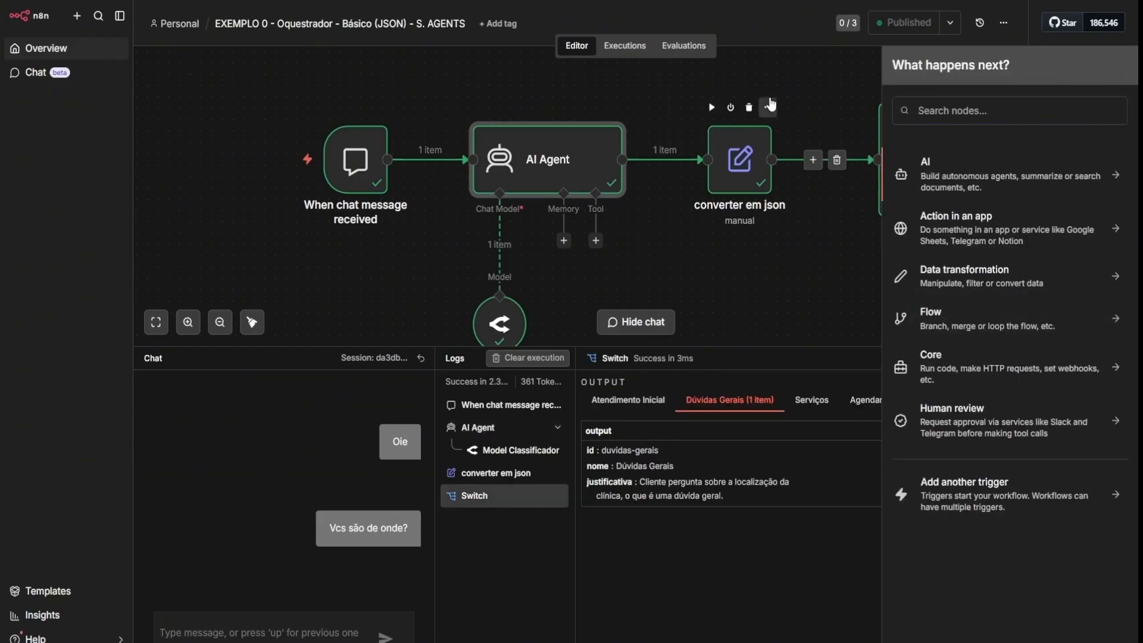
{"action": "right_click", "coordinate": [836, 106]}
{"action": "left_click", "coordinate": [825, 109]}
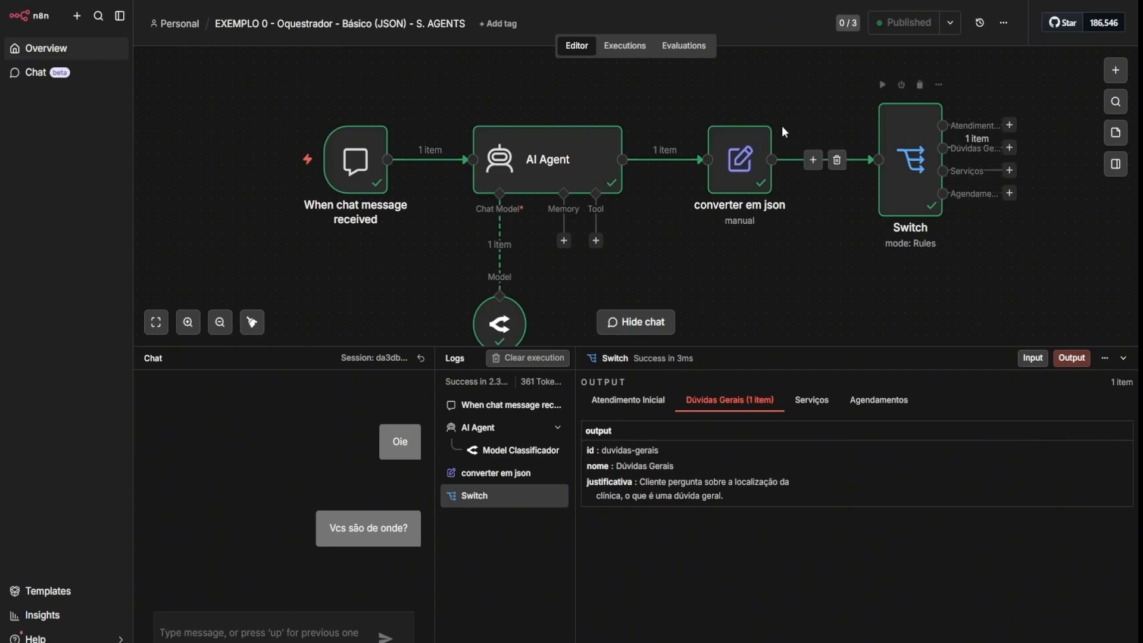
- Check the converter em json node's input and output, then the Model Classificador's model and response format settings
{"action": "double_click", "coordinate": [741, 174]}
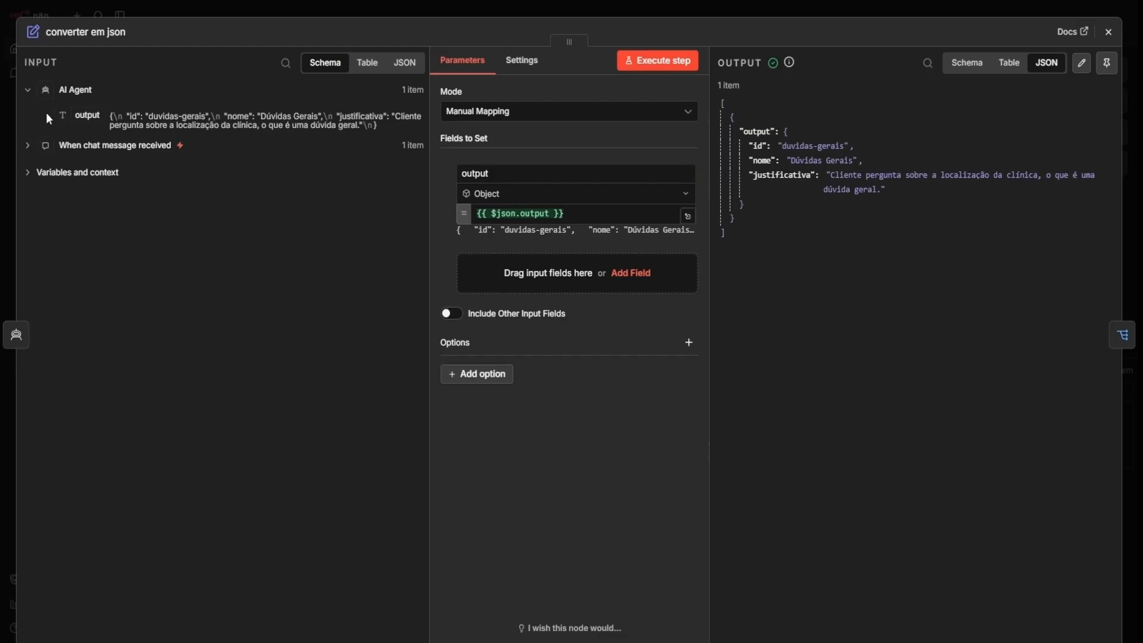
{"action": "left_click", "coordinate": [710, 13]}
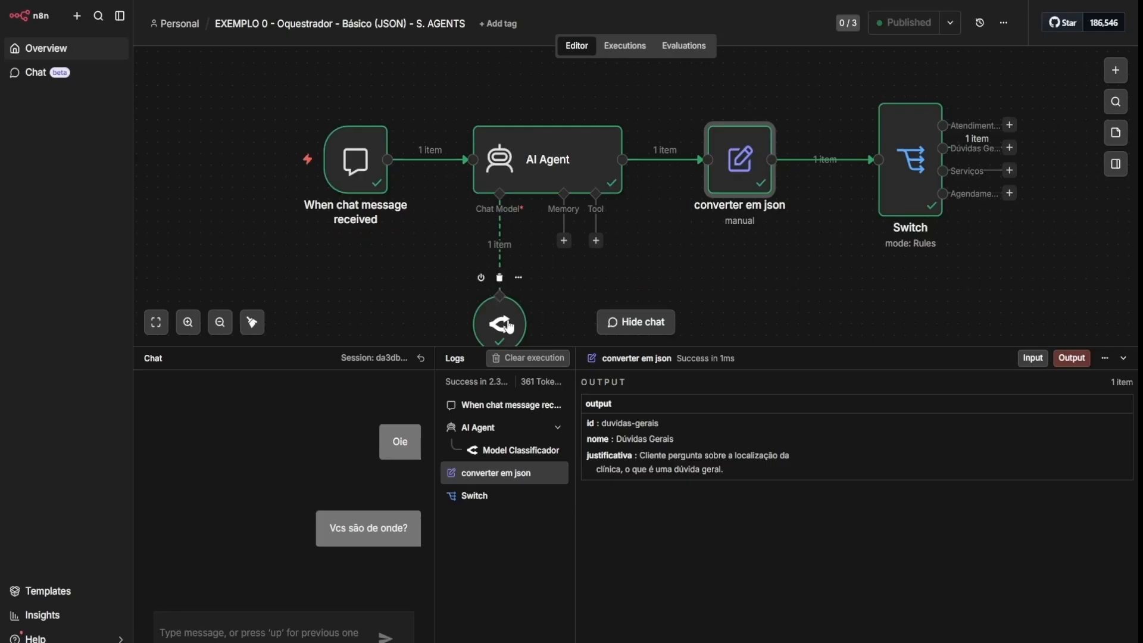
{"action": "scroll", "coordinate": [510, 324], "scroll_direction": "down", "scroll_amount": 1}
{"action": "double_click", "coordinate": [502, 296]}
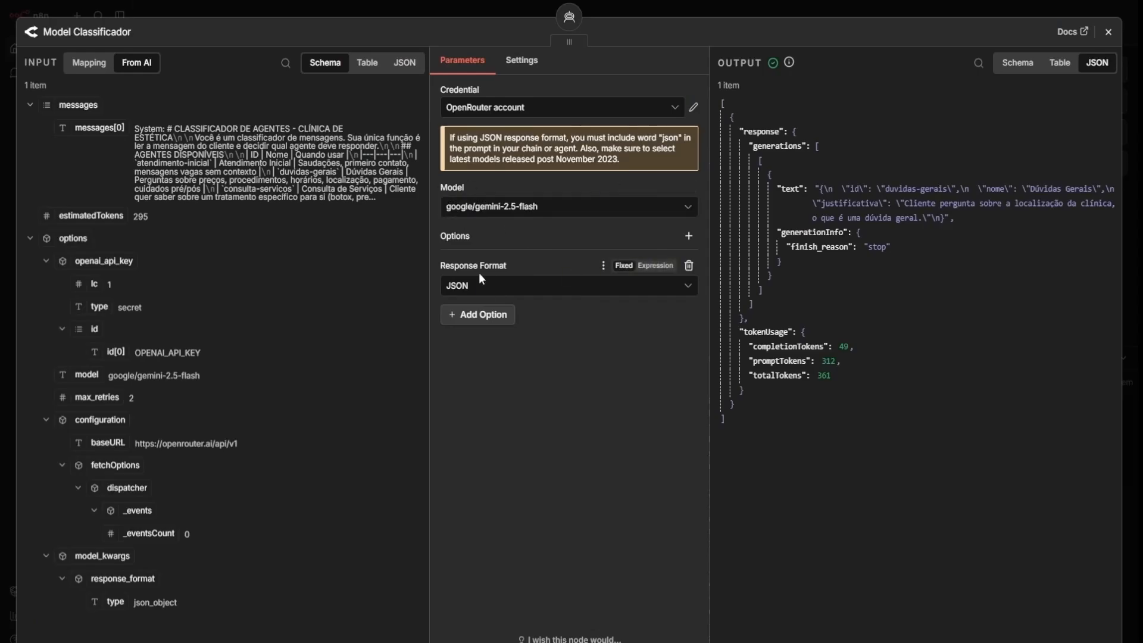
{"action": "left_click", "coordinate": [718, 9]}
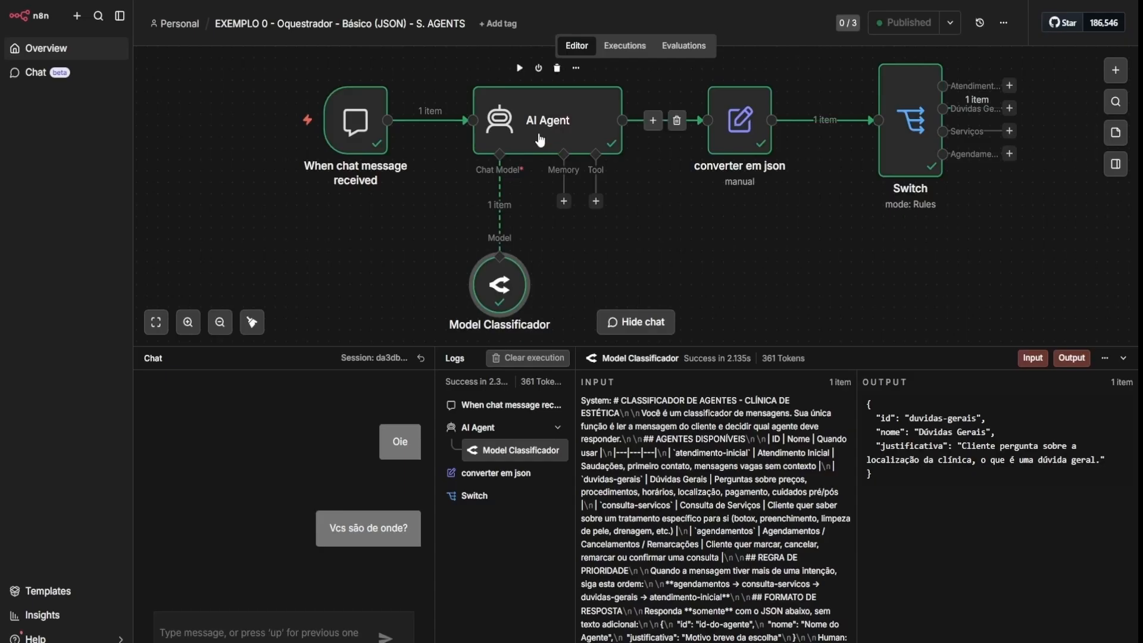
- Review the AI Agent's expanded system message and its output for the location question, then close the node
{"action": "double_click", "coordinate": [529, 122]}
{"action": "left_click", "coordinate": [691, 425]}
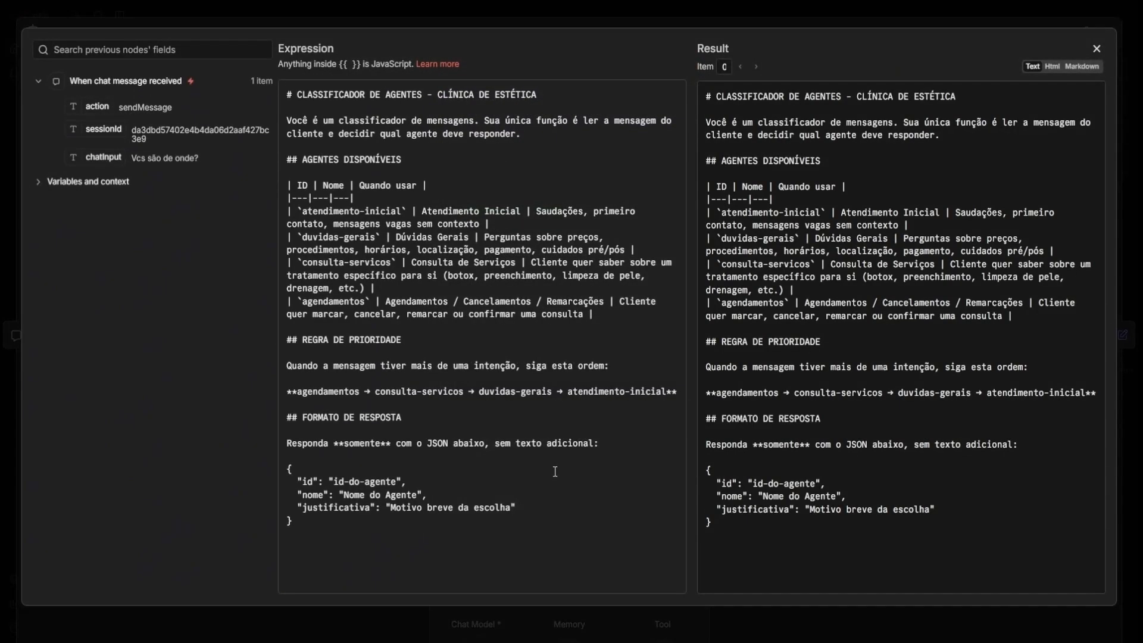
{"action": "left_click", "coordinate": [740, 10]}
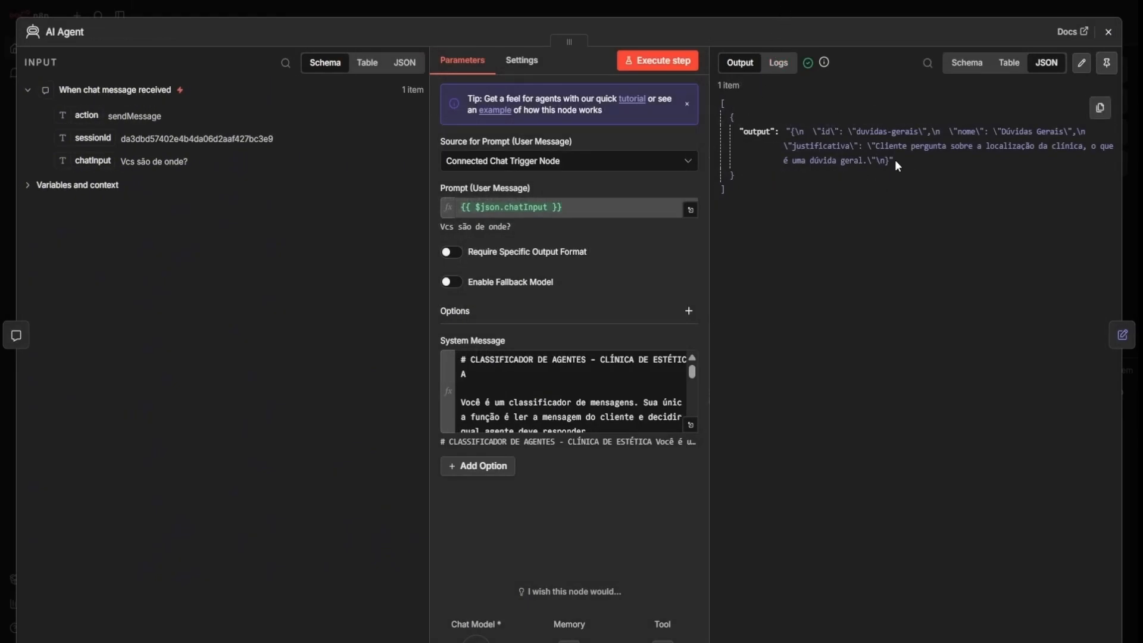
{"action": "left_click_drag", "start_coordinate": [895, 160], "coordinate": [783, 119]}
{"action": "left_click", "coordinate": [778, 18]}
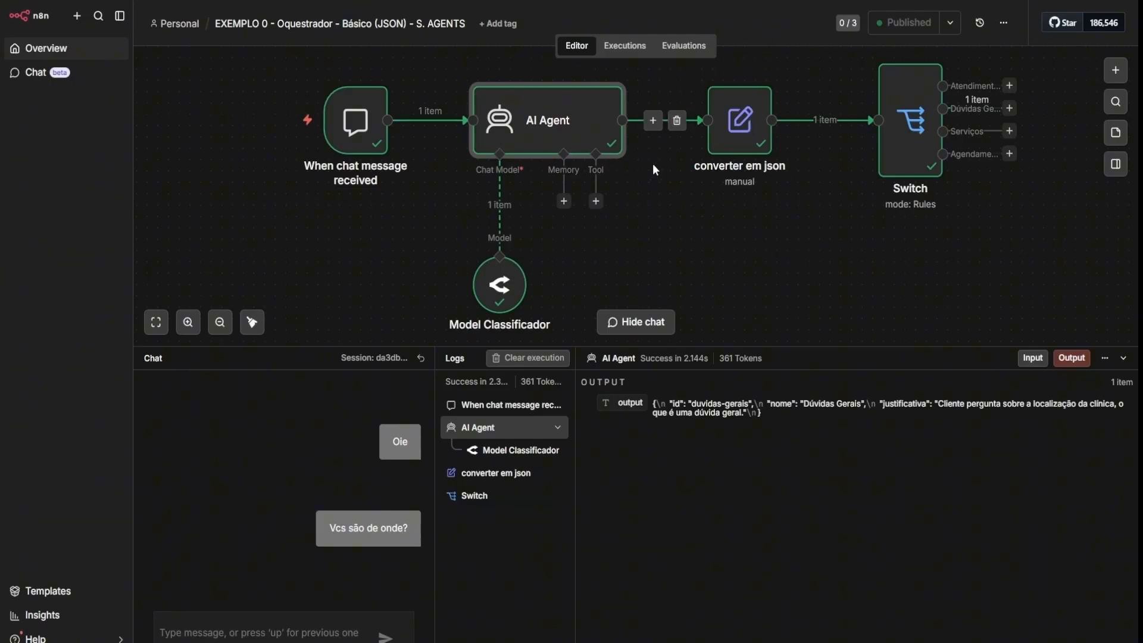
- Inspect the converter em json node's output field name, expression and data type options, and show its output as a table
{"action": "double_click", "coordinate": [722, 134]}
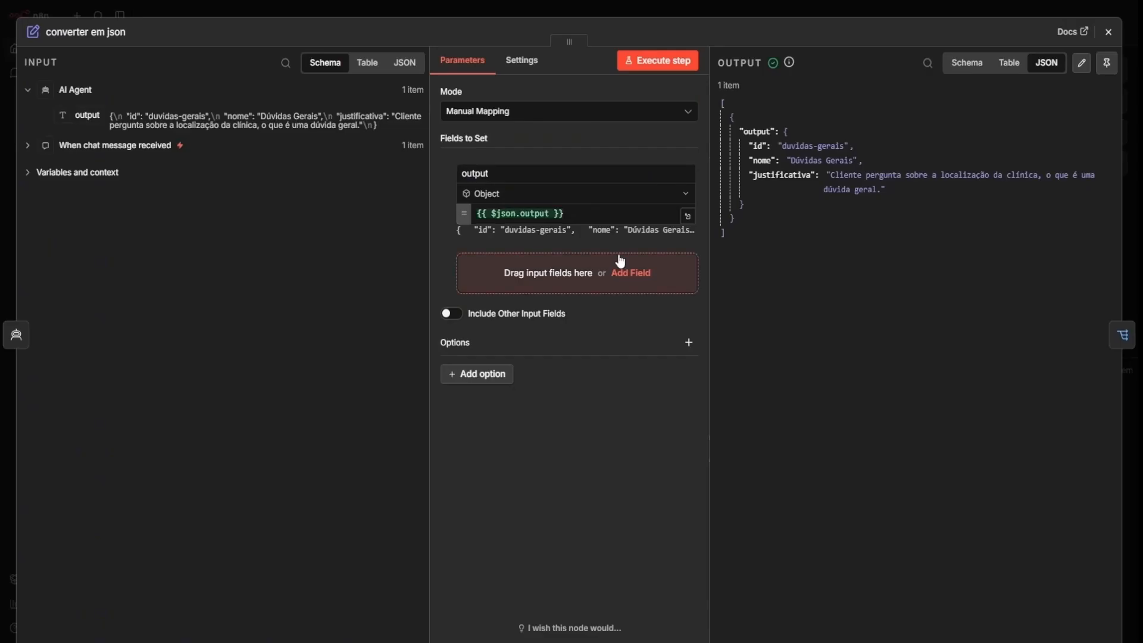
{"action": "double_click", "coordinate": [500, 173]}
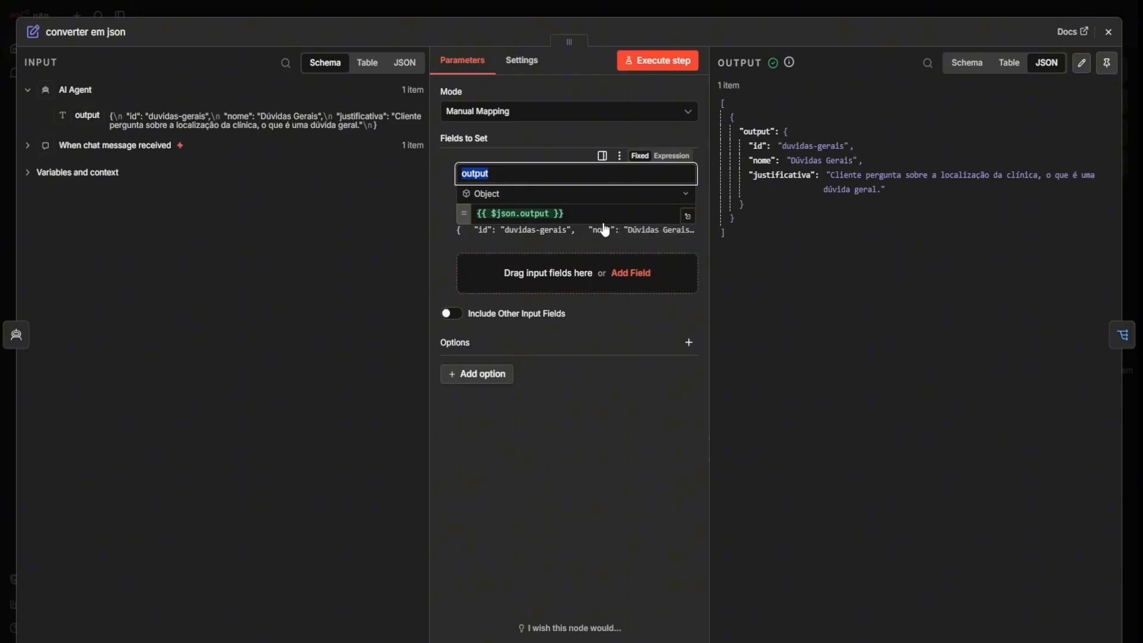
{"action": "left_click", "coordinate": [584, 222]}
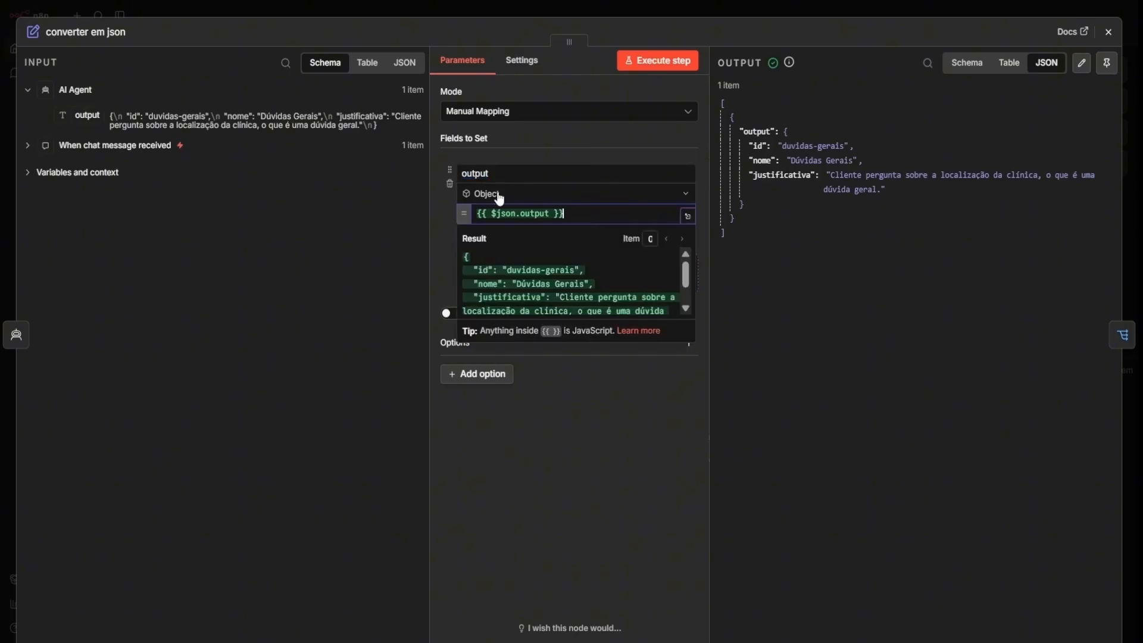
{"action": "left_click", "coordinate": [508, 197]}
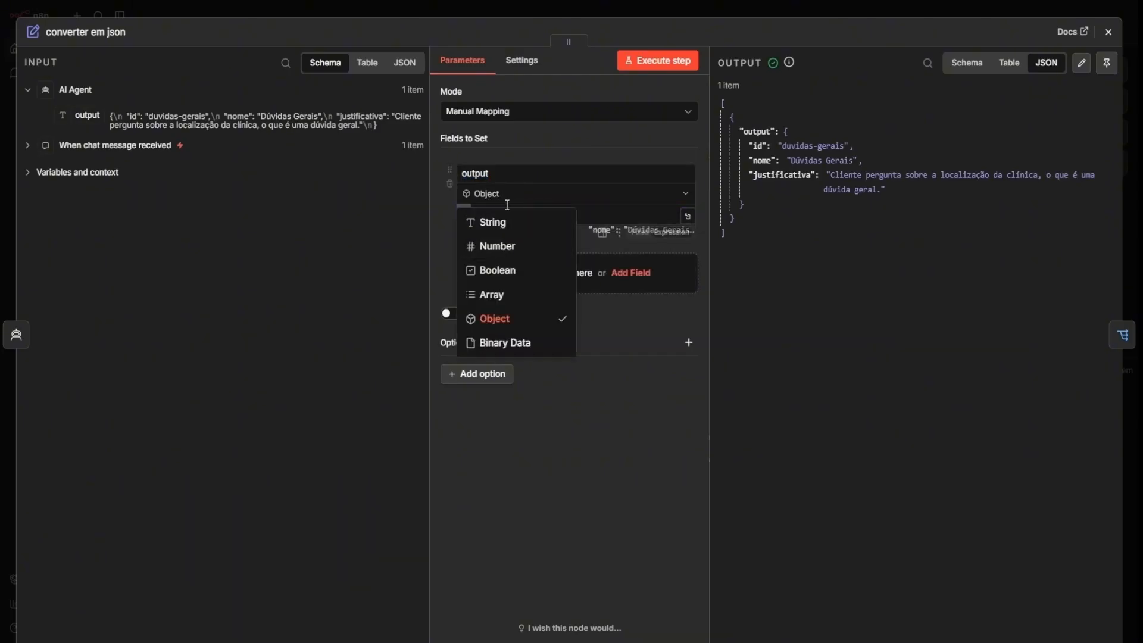
{"action": "left_click", "coordinate": [626, 523]}
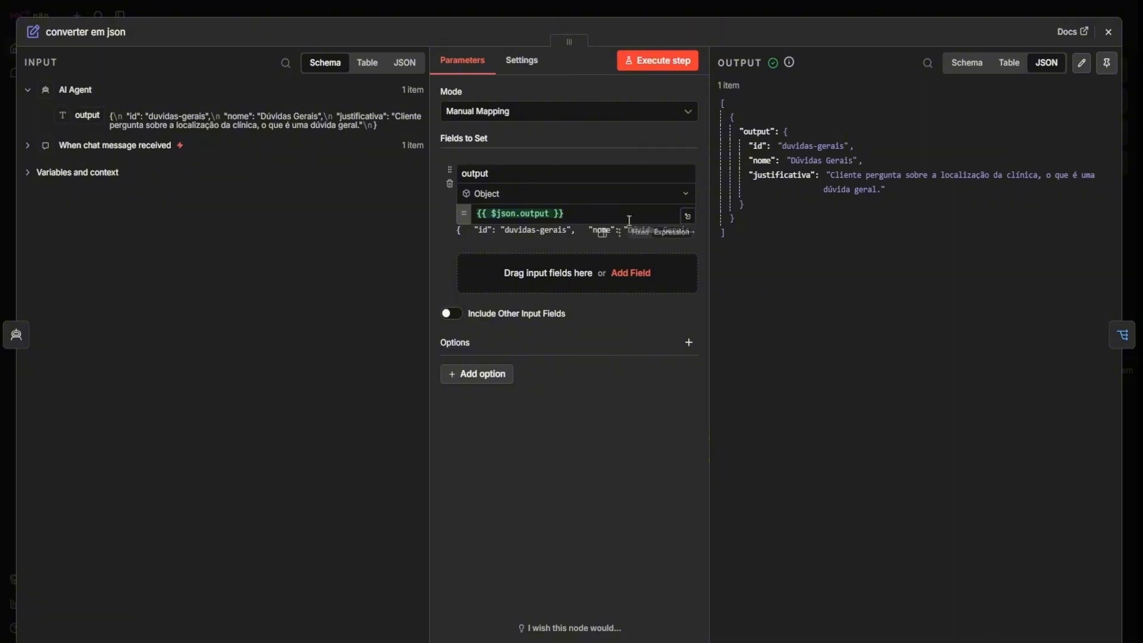
{"action": "left_click", "coordinate": [1014, 63]}
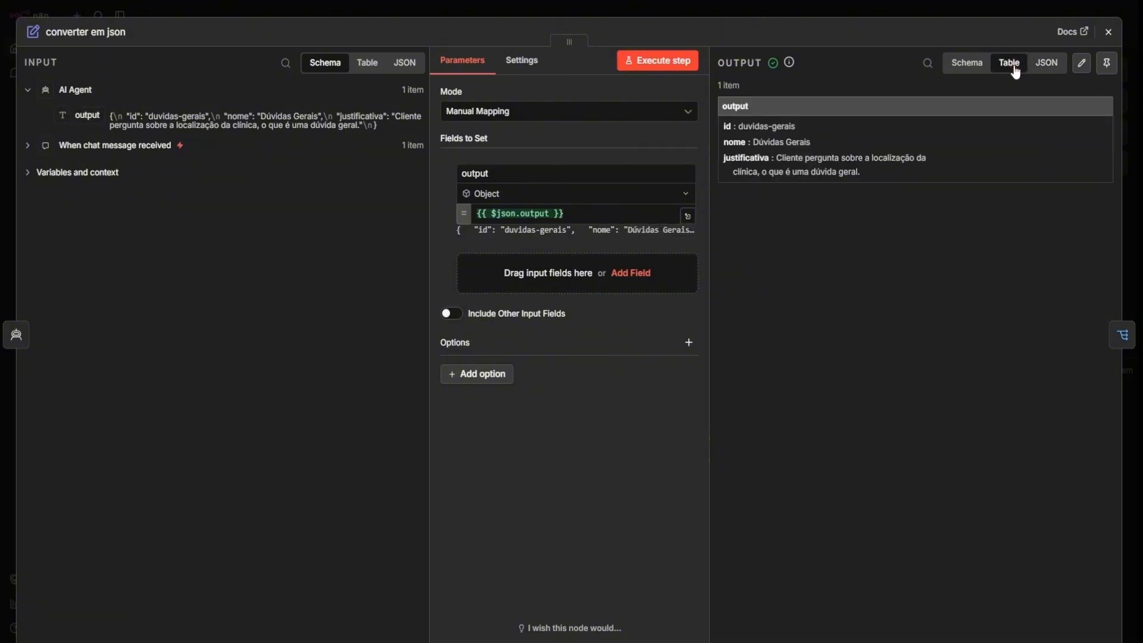
- Examine the id, nome and justificativa fields in the converter em json output table, then close the node
{"action": "left_click_drag", "start_coordinate": [740, 120], "coordinate": [915, 174]}
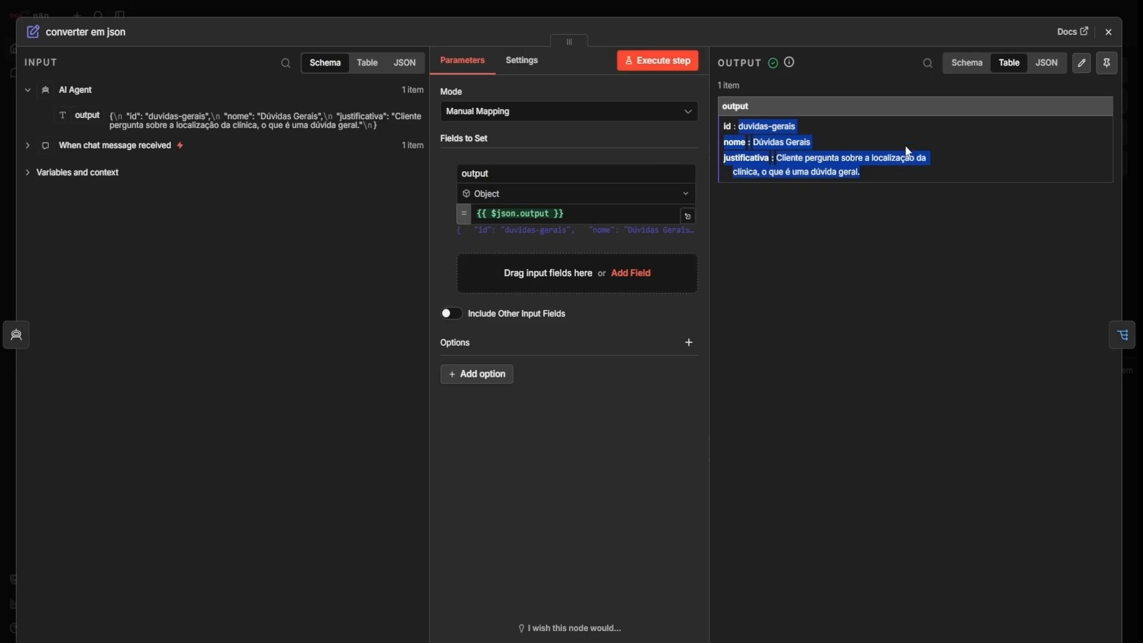
{"action": "left_click", "coordinate": [905, 145]}
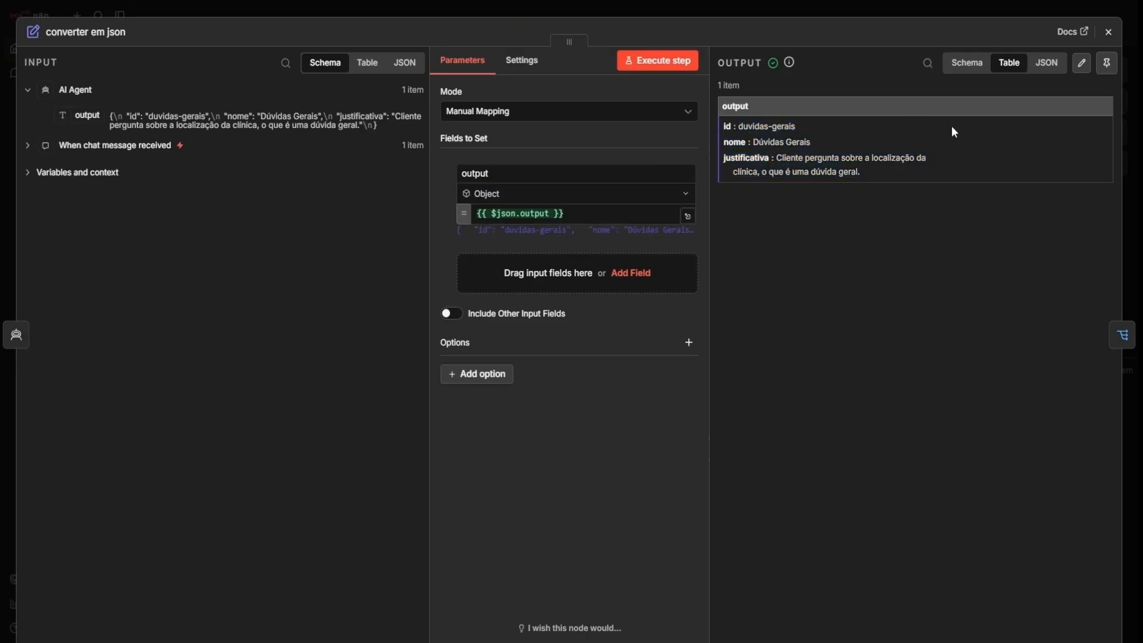
{"action": "mouse_move", "coordinate": [742, 127]}
{"action": "left_mouse_down"}
{"action": "mouse_move", "coordinate": [820, 130]}
{"action": "mouse_move", "coordinate": [756, 142]}
{"action": "left_mouse_up"}
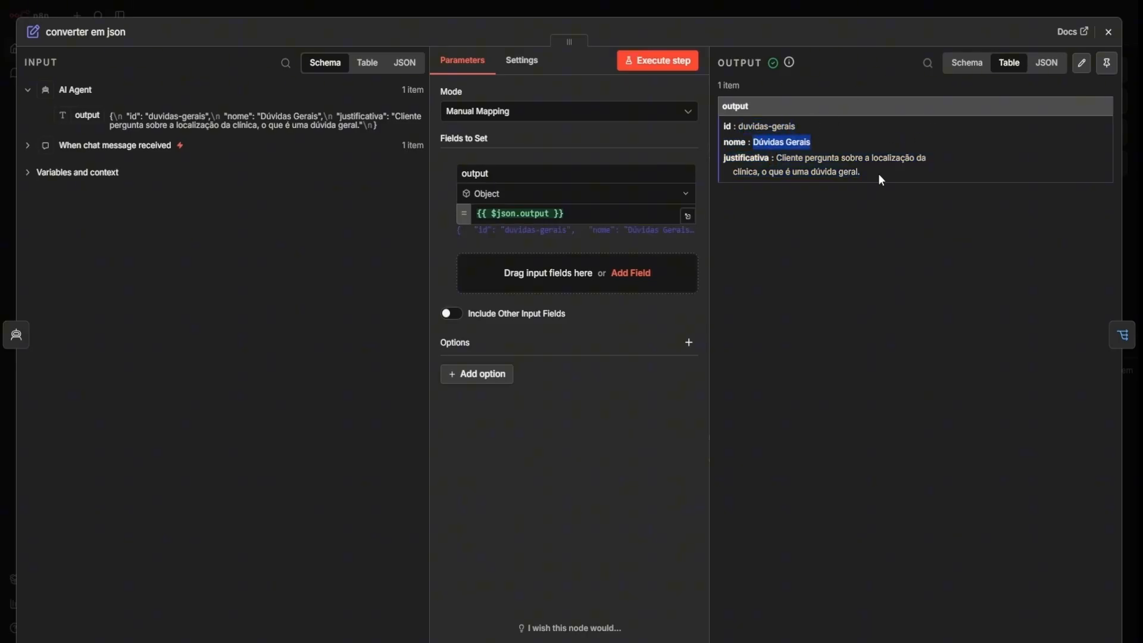
{"action": "left_click_drag", "start_coordinate": [869, 173], "coordinate": [785, 155]}
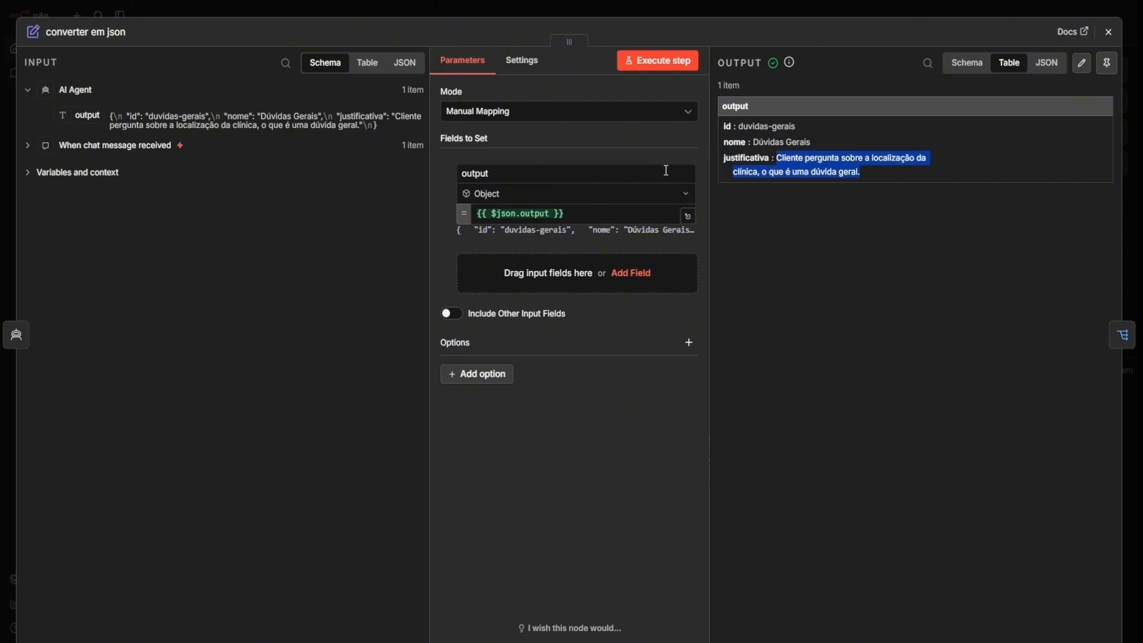
{"action": "left_click", "coordinate": [1109, 32]}
- Run the workflow again by sending "Eu quero marcar um consulta" in the test chat
{"action": "left_click", "coordinate": [301, 630]}
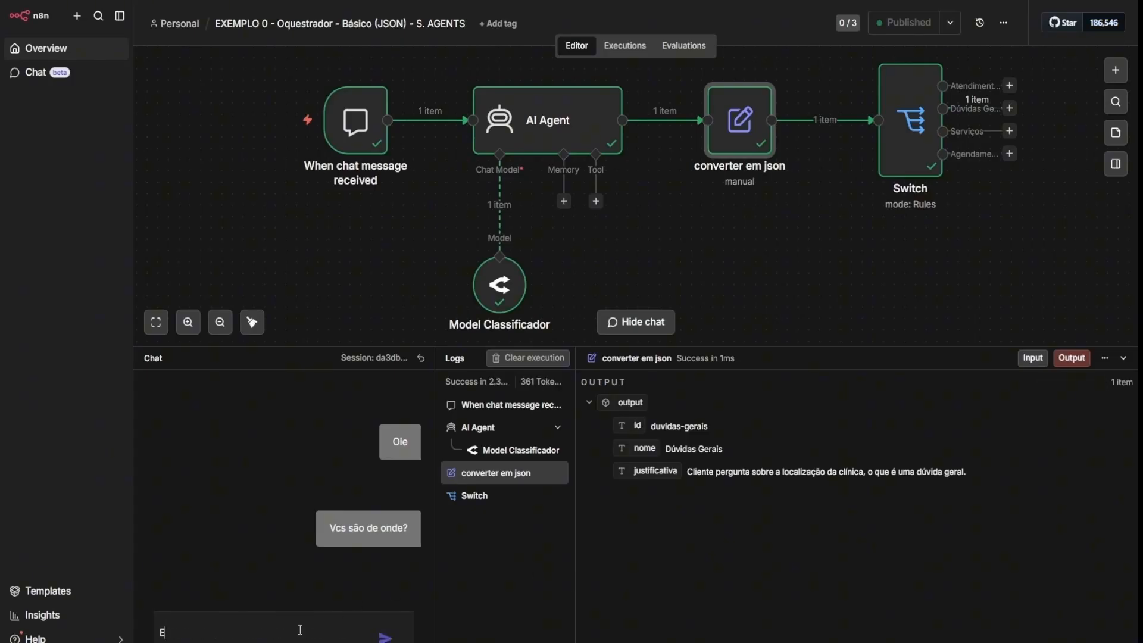
{"action": "type", "text": "Eu quero marcar um consulta"}
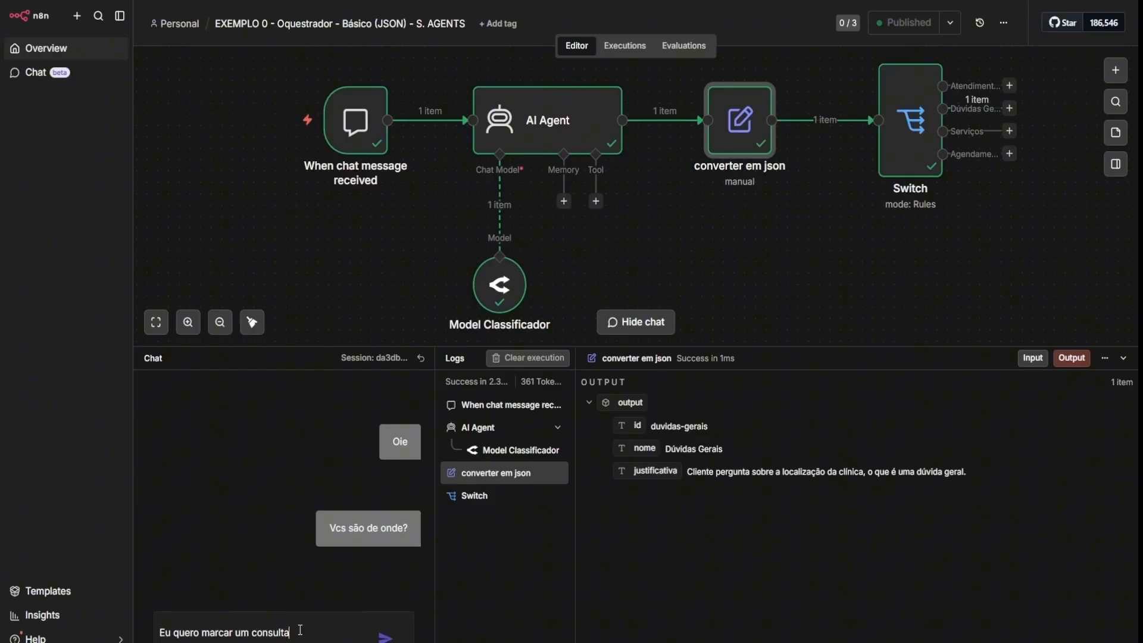
{"action": "key", "text": "Return"}
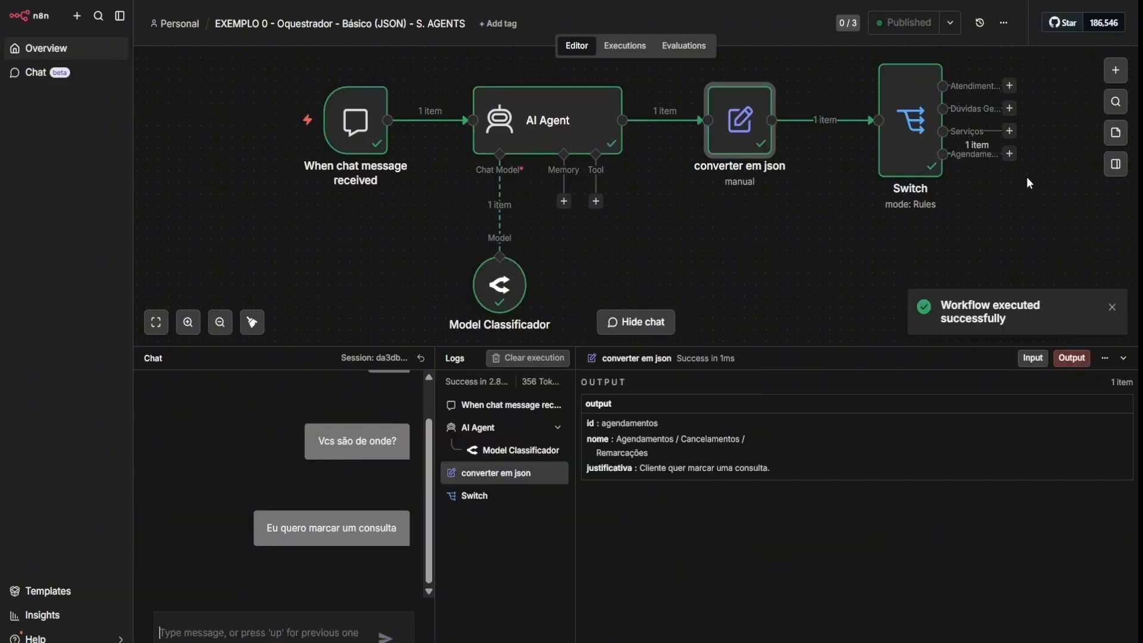
{"action": "scroll", "coordinate": [863, 206], "scroll_direction": "right", "scroll_amount": 7}
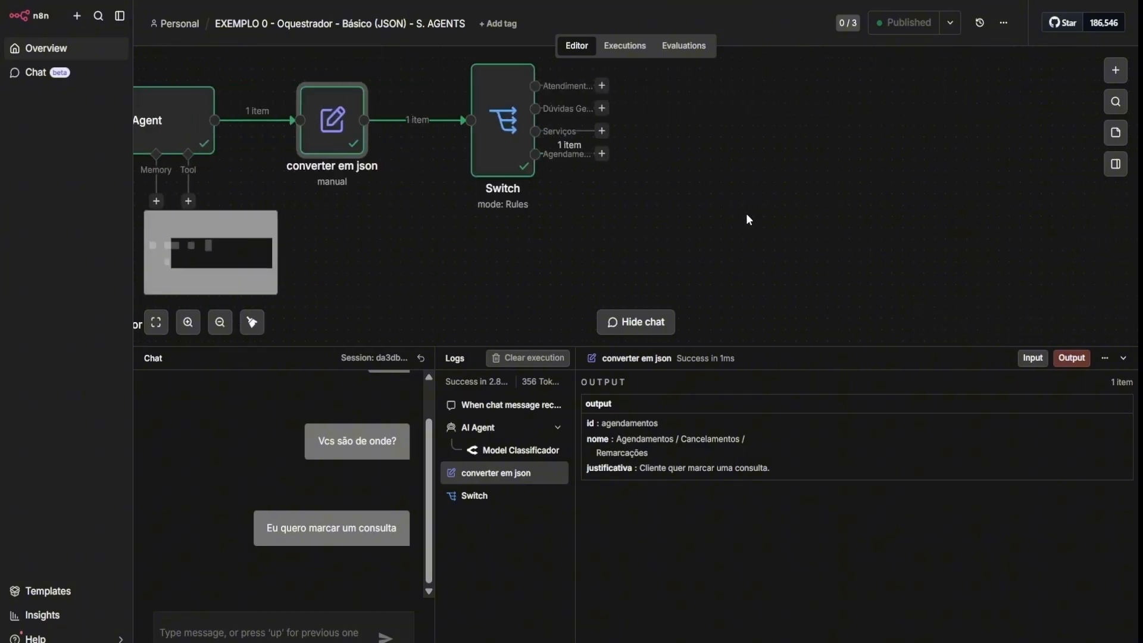
{"action": "scroll", "coordinate": [745, 179], "scroll_direction": "down", "scroll_amount": 3}
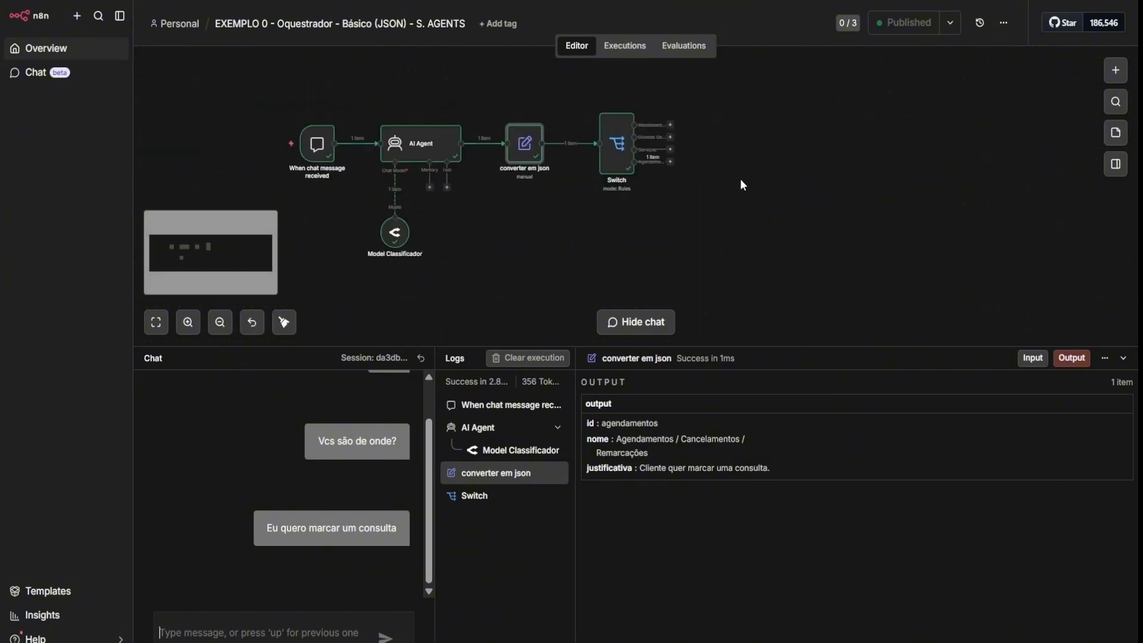
{"action": "scroll", "coordinate": [685, 138], "scroll_direction": "up", "scroll_amount": 1}
{"action": "left_click", "coordinate": [671, 202]}
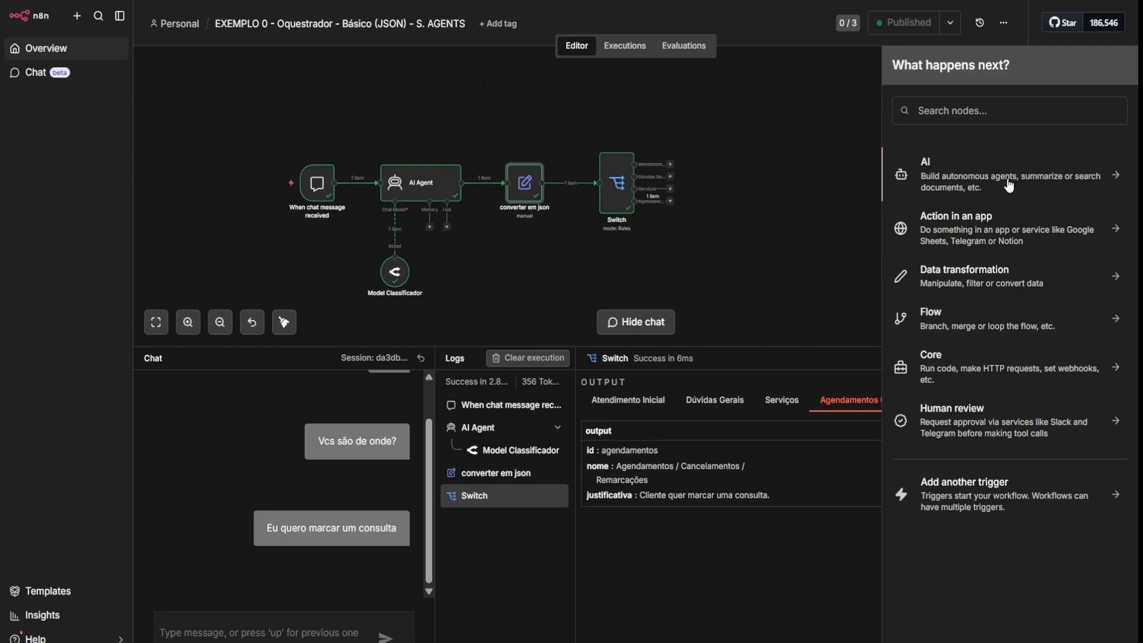
{"action": "left_click", "coordinate": [990, 176]}
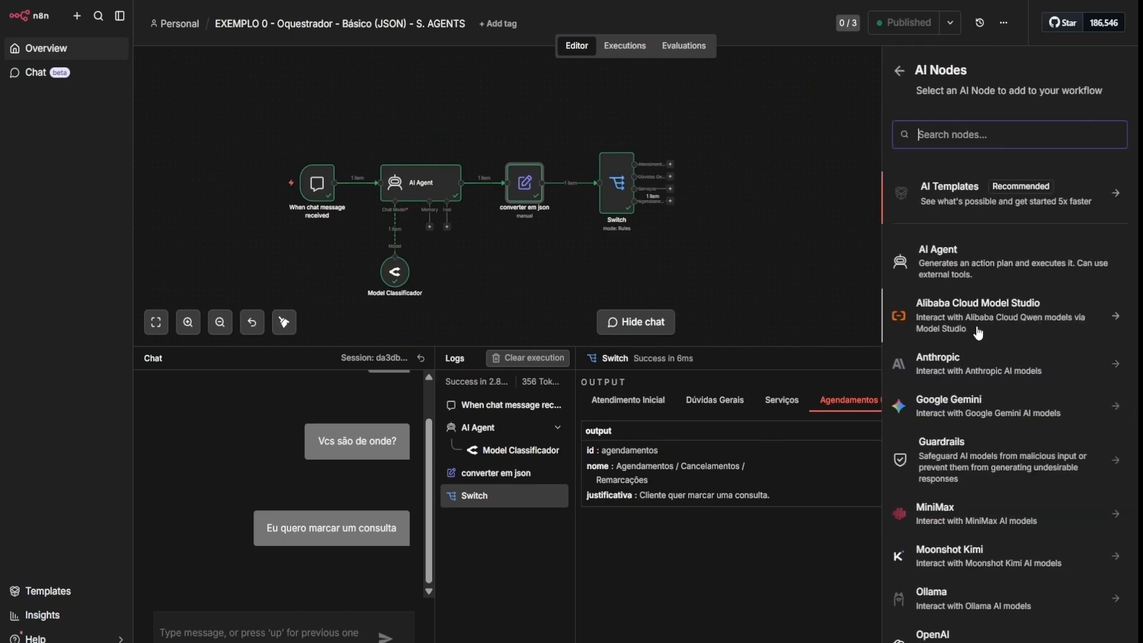
{"action": "scroll", "coordinate": [687, 192], "scroll_direction": "down", "scroll_amount": 1}
{"action": "left_click", "coordinate": [687, 196]}
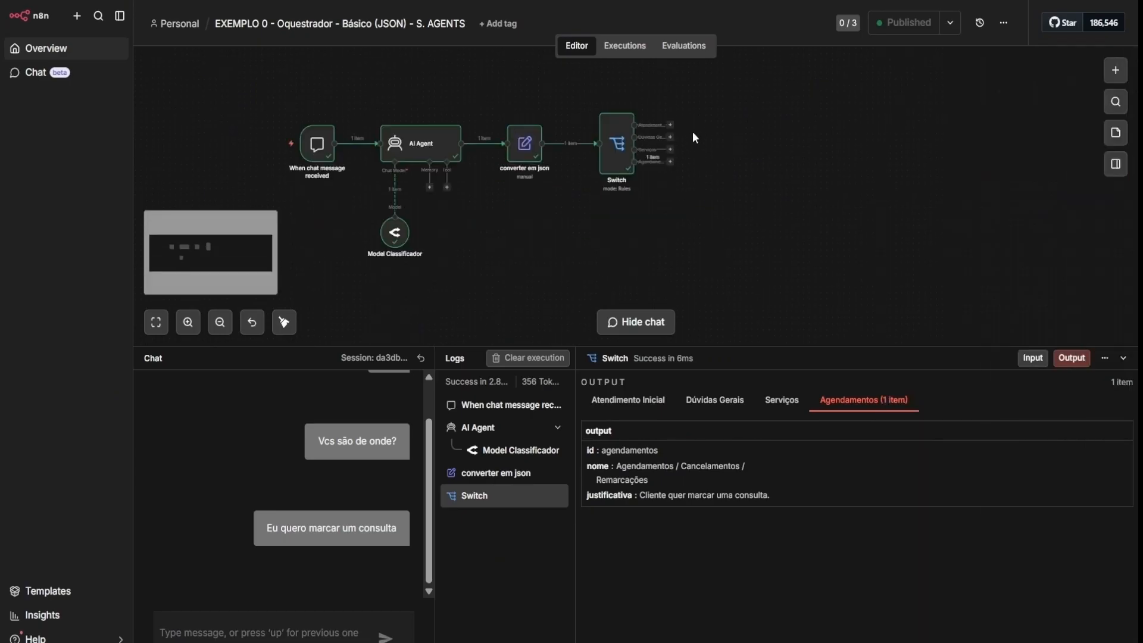
- Add an AI Agent node to the Switch node's Agendamentos output and return to the whole workflow
{"action": "scroll", "coordinate": [692, 131], "scroll_direction": "up", "scroll_amount": 5}
{"action": "left_click", "coordinate": [626, 220]}
{"action": "left_click", "coordinate": [1005, 195]}
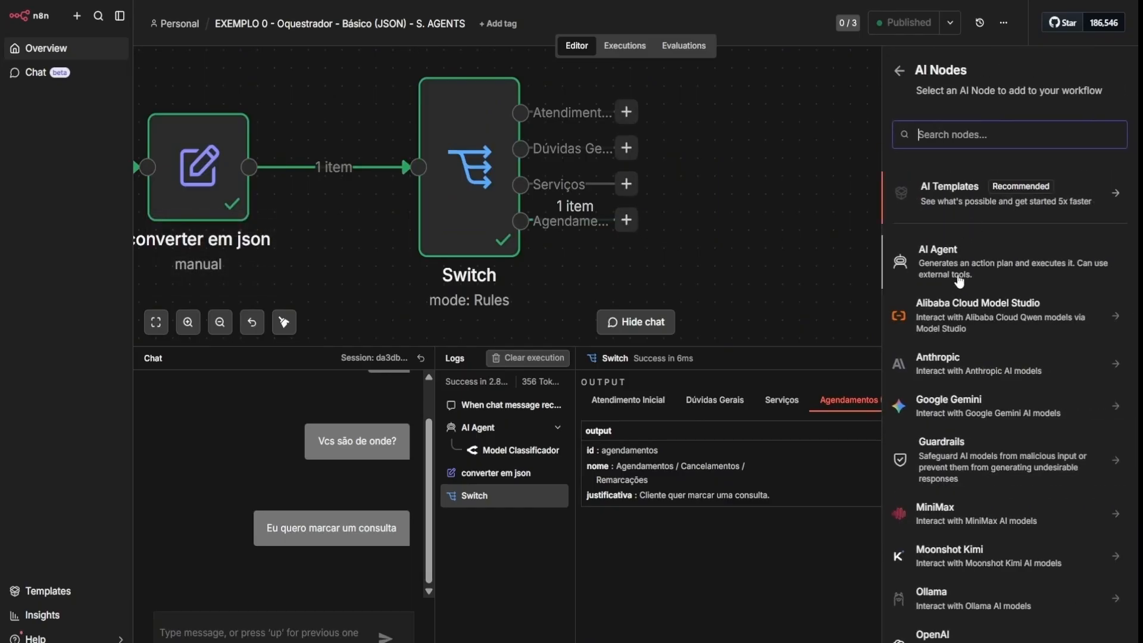
{"action": "left_click", "coordinate": [965, 260]}
{"action": "left_click", "coordinate": [762, 25]}
{"action": "key", "text": "1"}
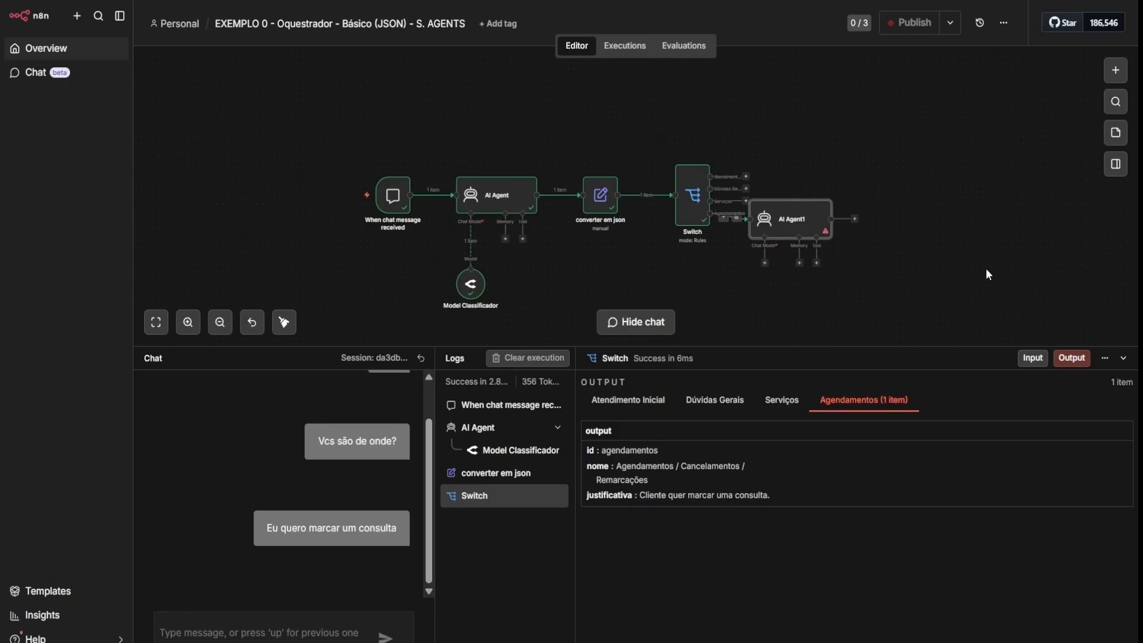
- Delete the AI Agent node attached to the Switch and publish the workflow
{"action": "key", "text": "Delete"}
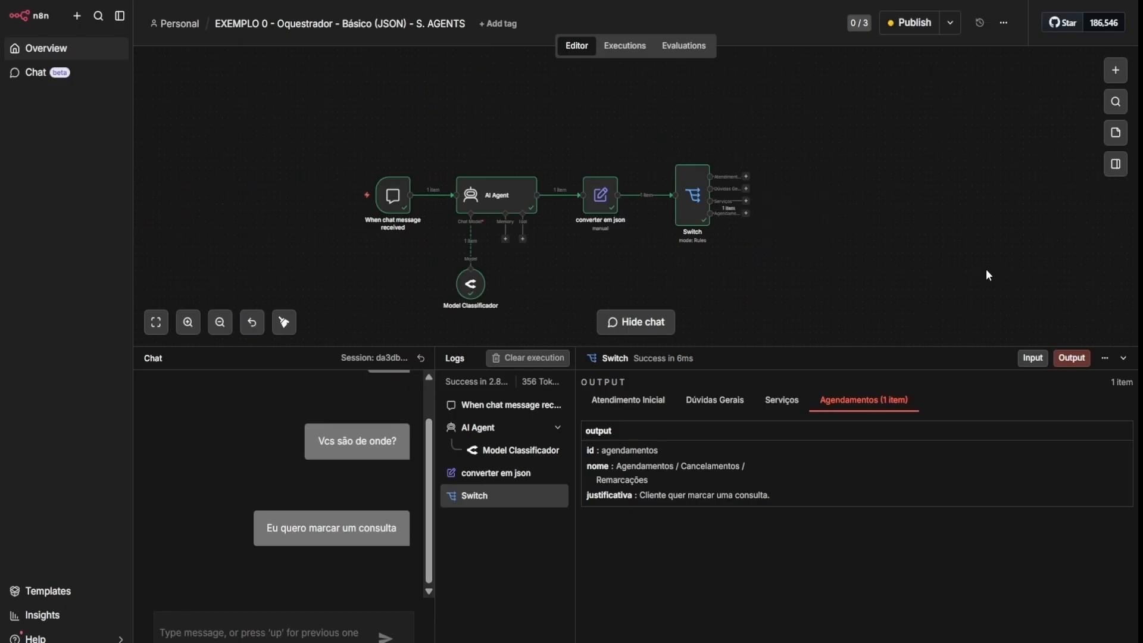
{"action": "left_click", "coordinate": [904, 24]}
{"action": "key", "text": "Return"}
- Hide the chat panel, then look over the classifier and routing node groups and open the Switch node briefly
{"action": "scroll", "coordinate": [822, 268], "scroll_direction": "left", "scroll_amount": 3}
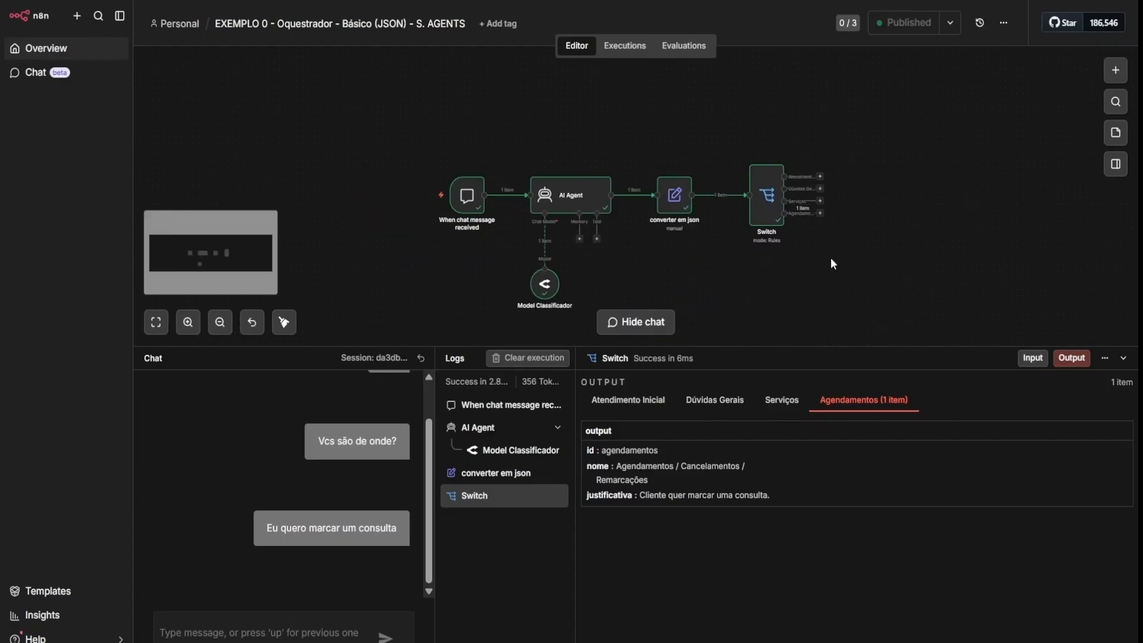
{"action": "scroll", "coordinate": [832, 264], "scroll_direction": "up", "scroll_amount": 2}
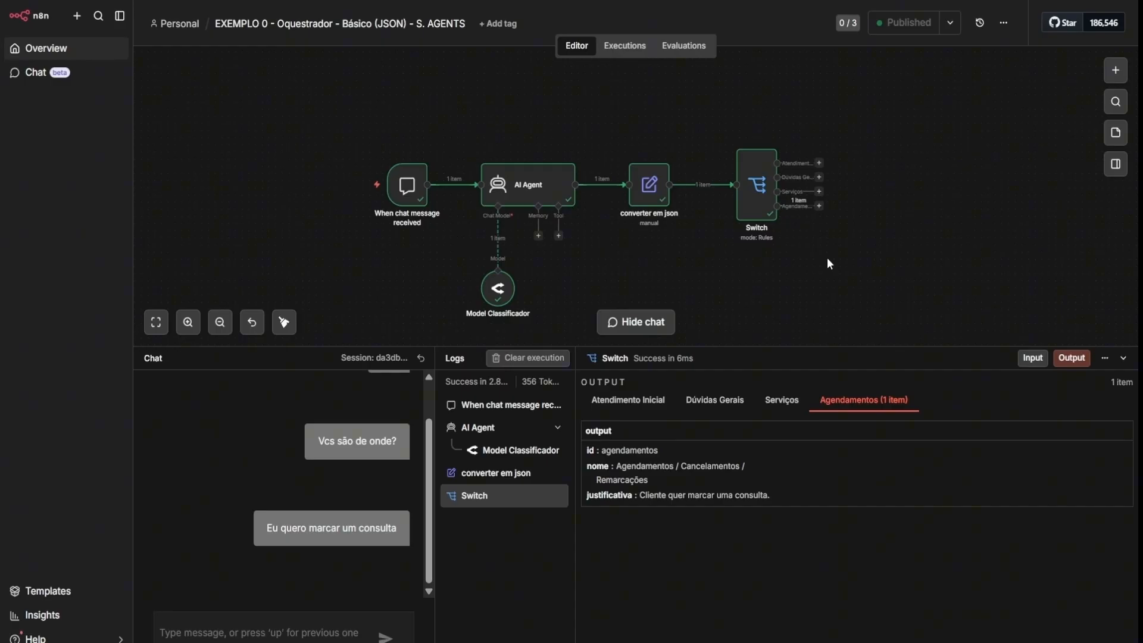
{"action": "key", "text": "c"}
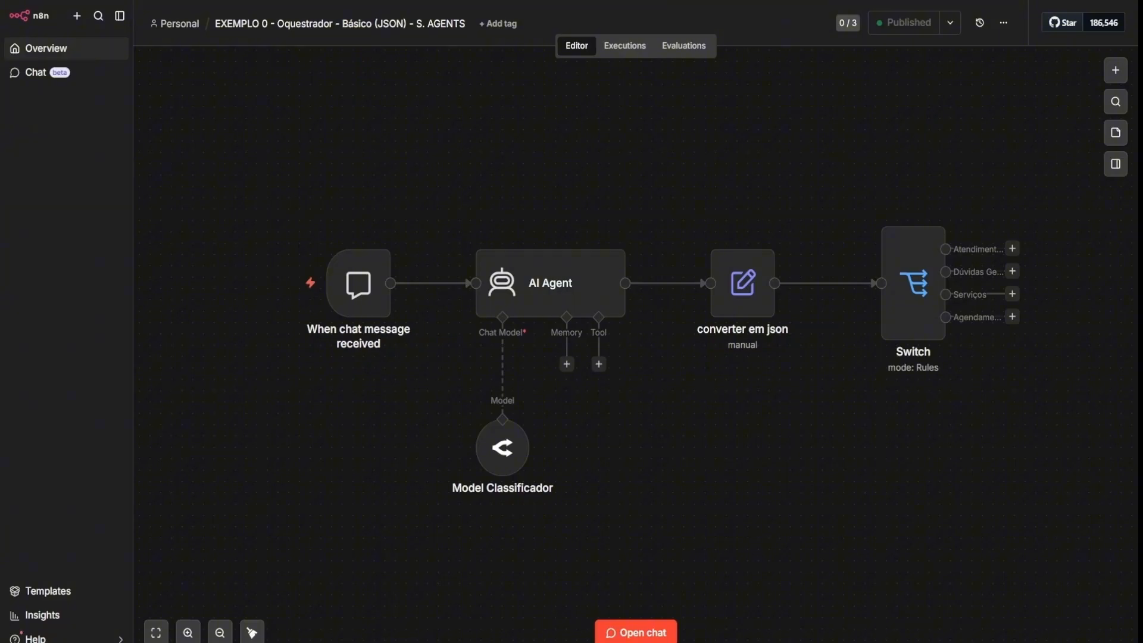
{"action": "left_click_drag", "start_coordinate": [271, 134], "coordinate": [659, 560]}
{"action": "left_click_drag", "start_coordinate": [685, 120], "coordinate": [1077, 551]}
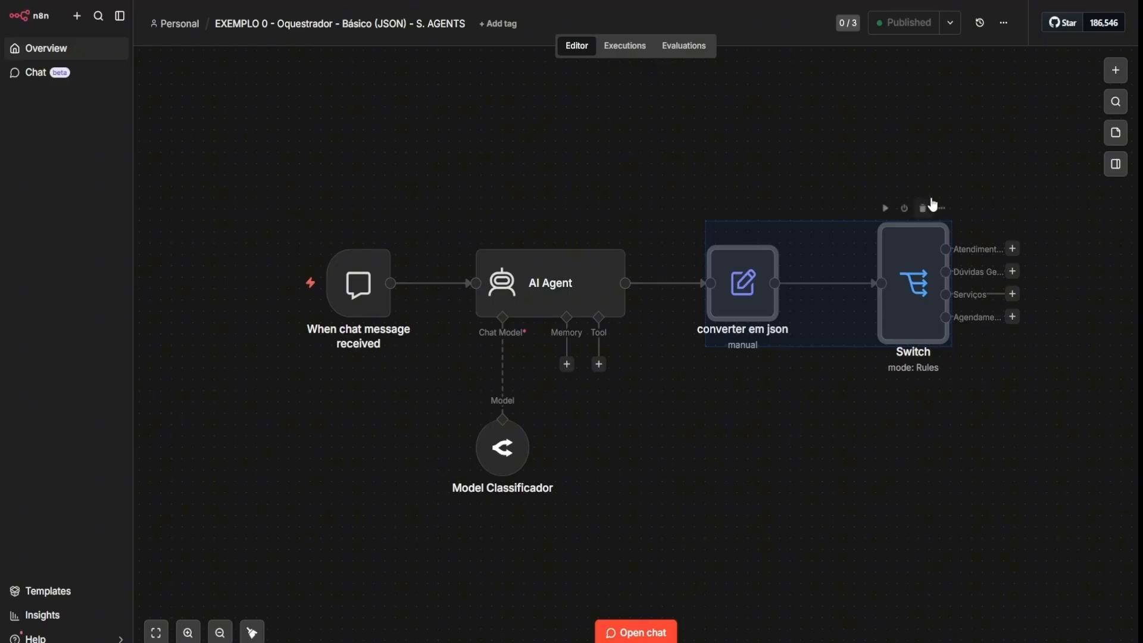
{"action": "double_click", "coordinate": [915, 285]}
{"action": "left_click", "coordinate": [737, 12]}
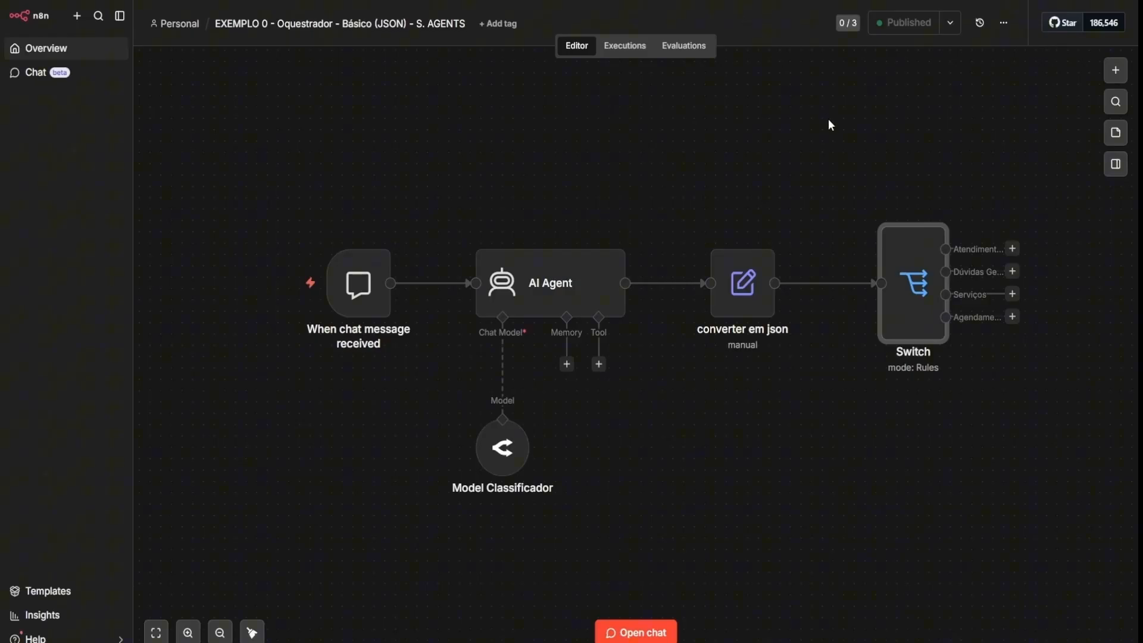
- Review the JSON response format block in the AI Agent's expanded system message, then close the node
{"action": "double_click", "coordinate": [536, 301]}
{"action": "left_click", "coordinate": [691, 411]}
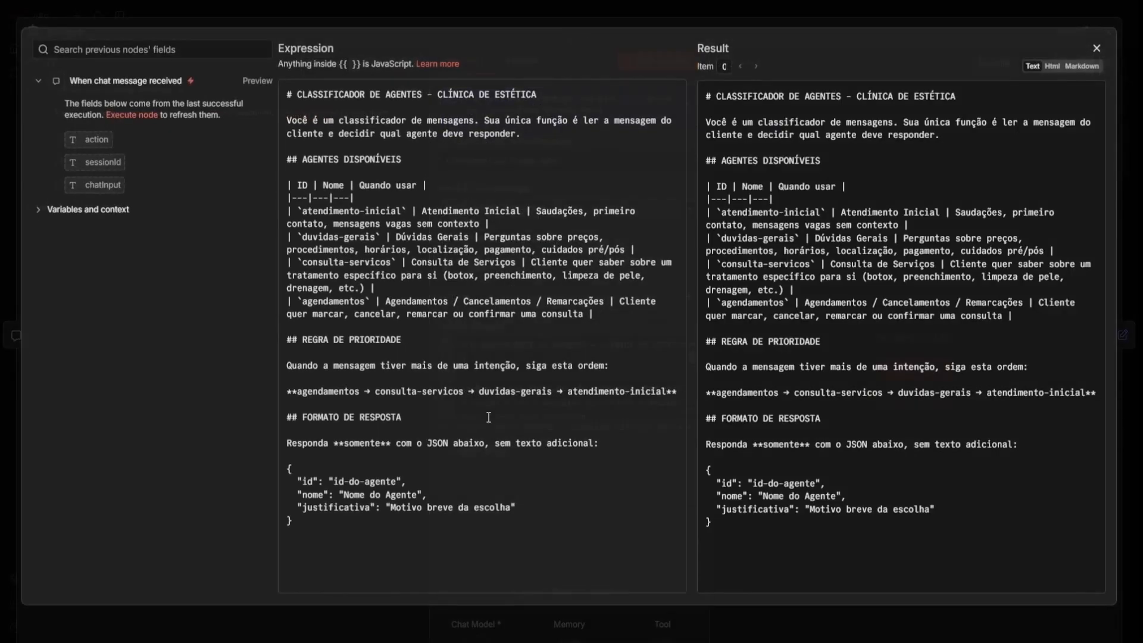
{"action": "left_click_drag", "start_coordinate": [343, 557], "coordinate": [265, 474]}
{"action": "left_click", "coordinate": [515, 22]}
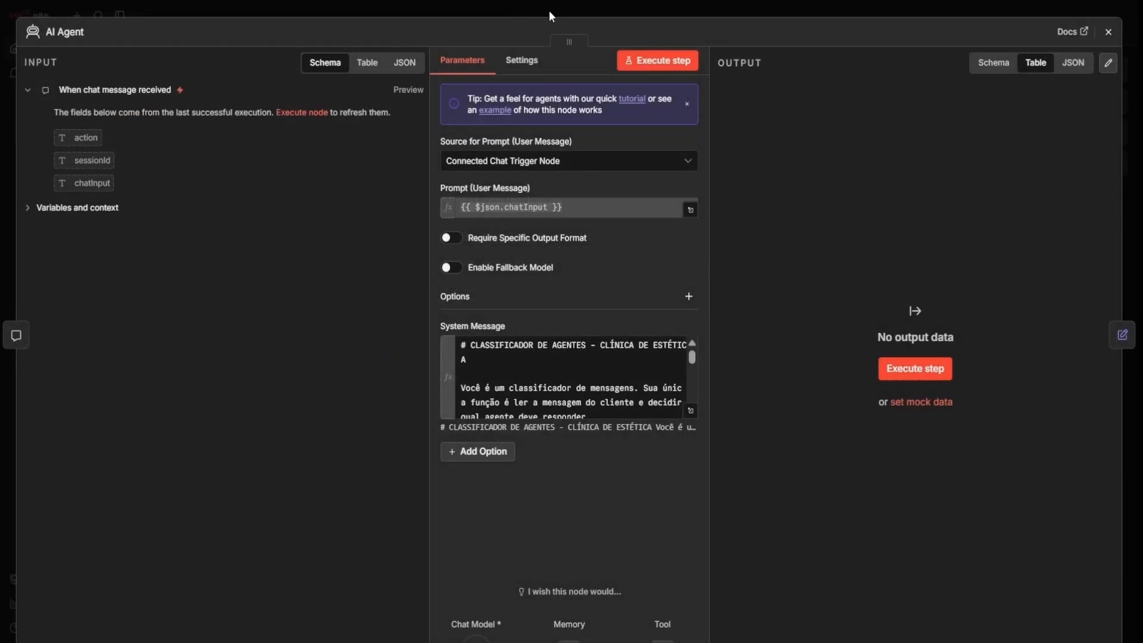
{"action": "left_click", "coordinate": [549, 9]}
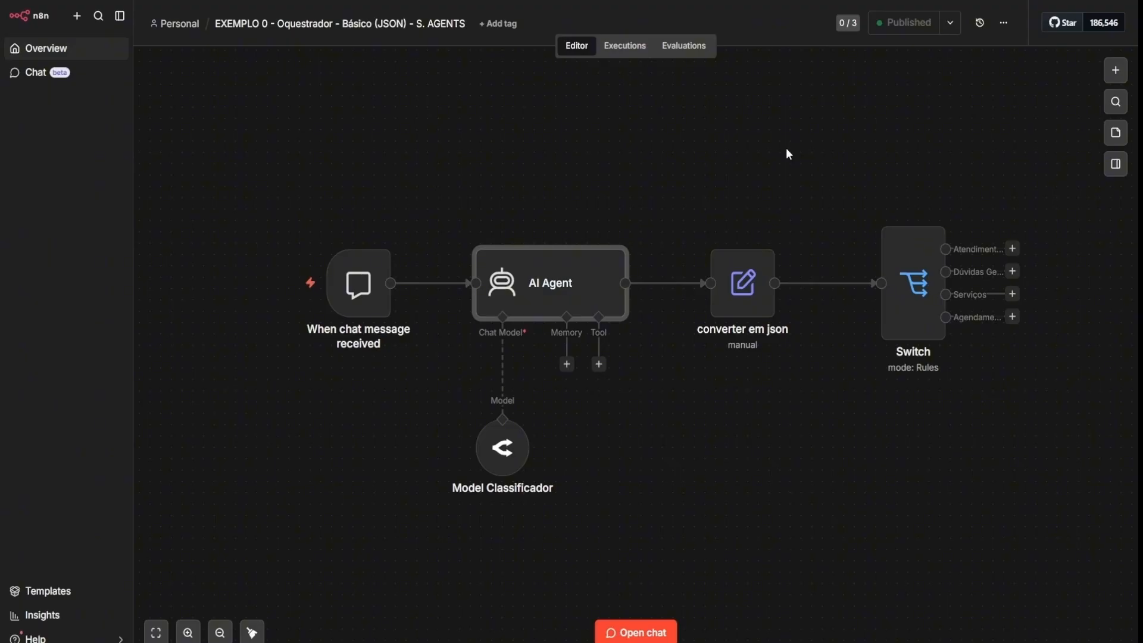
- Open the workflow "EXEMPLO 1 - Oquestrador - Básico (SCHEMA JSON) - S. AGENTS" and glance at its Structured Output Parser
{"action": "left_click", "coordinate": [46, 48]}
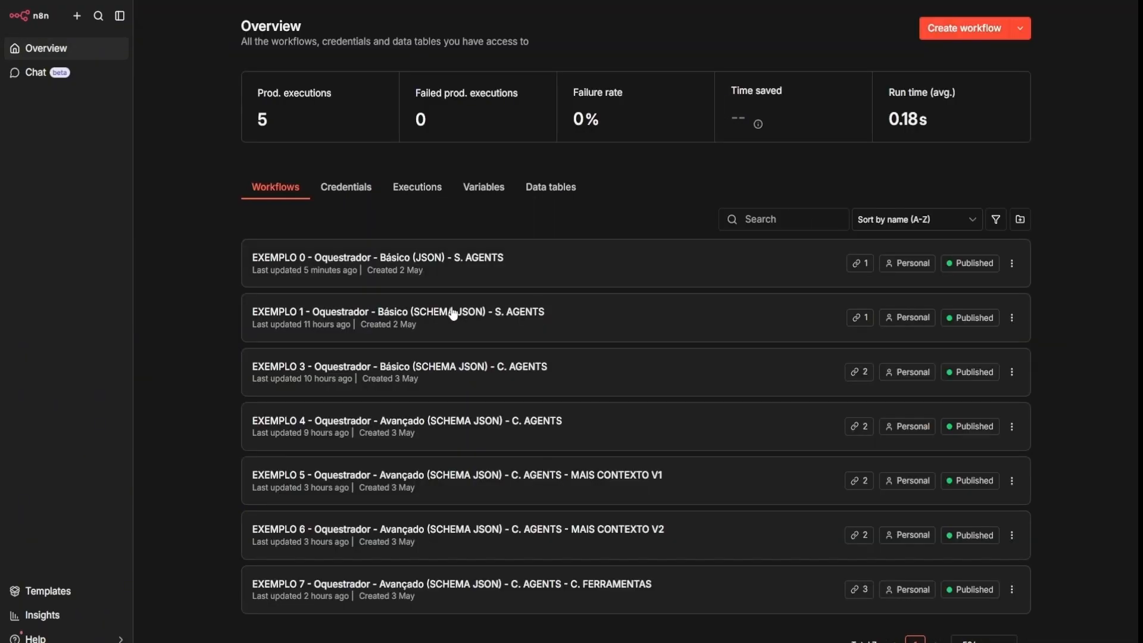
{"action": "left_click", "coordinate": [586, 324]}
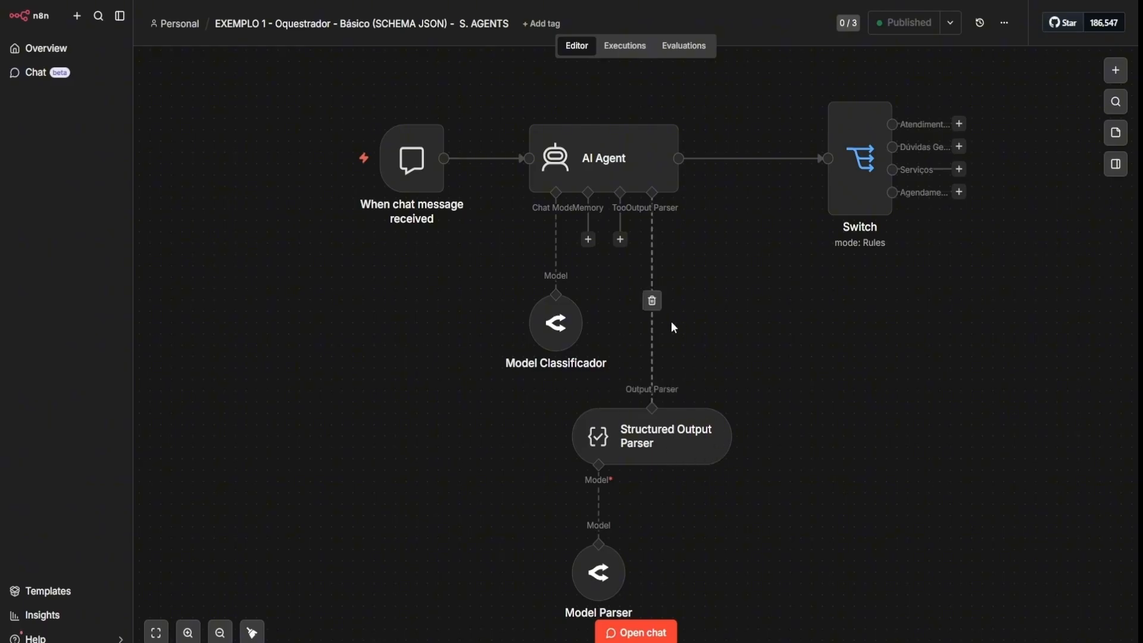
{"action": "left_click", "coordinate": [647, 448]}
{"action": "double_click", "coordinate": [646, 448]}
{"action": "key", "text": "Escape"}
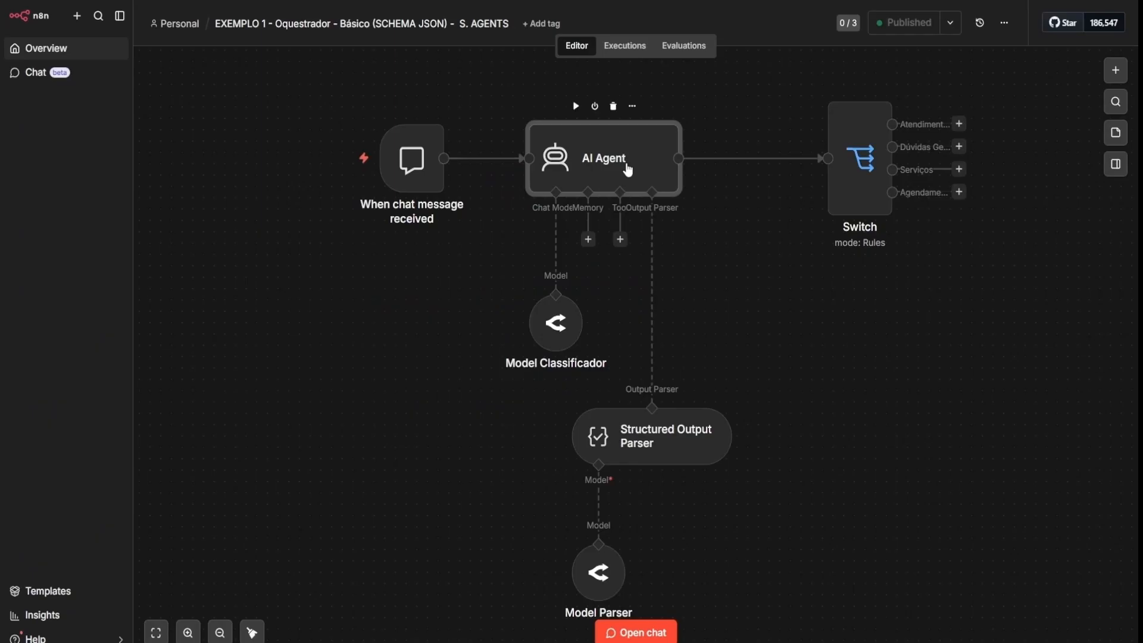
- Check the AI Agent's Require Specific Output Format setting, then close the node
{"action": "double_click", "coordinate": [593, 170]}
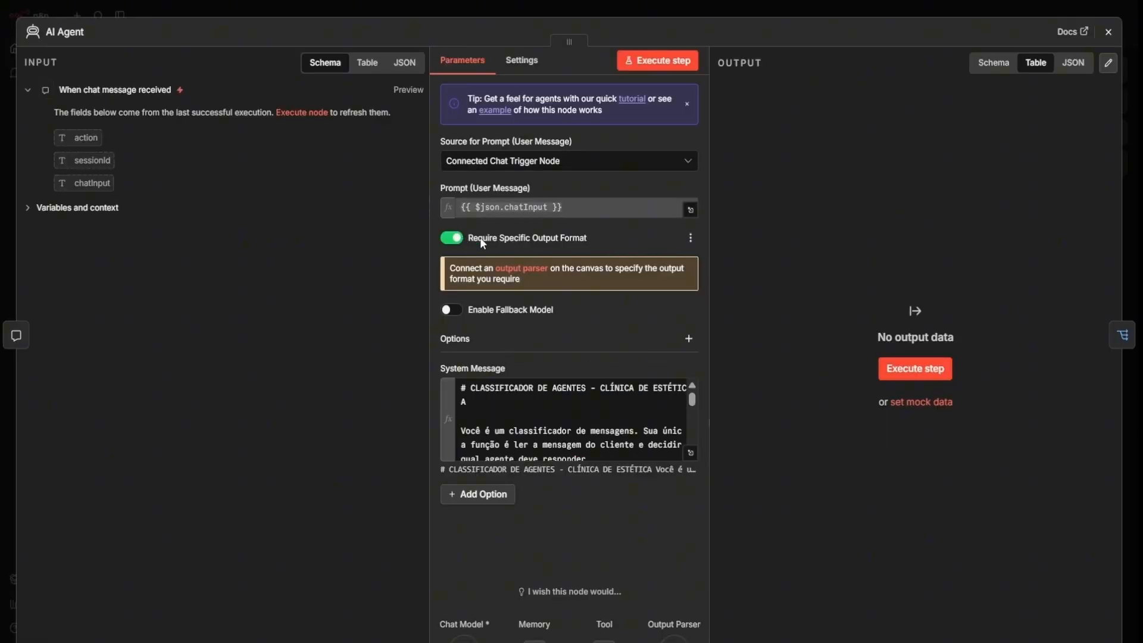
{"action": "left_click_drag", "start_coordinate": [474, 239], "coordinate": [566, 240]}
{"action": "left_click", "coordinate": [582, 243]}
{"action": "left_click", "coordinate": [781, 11]}
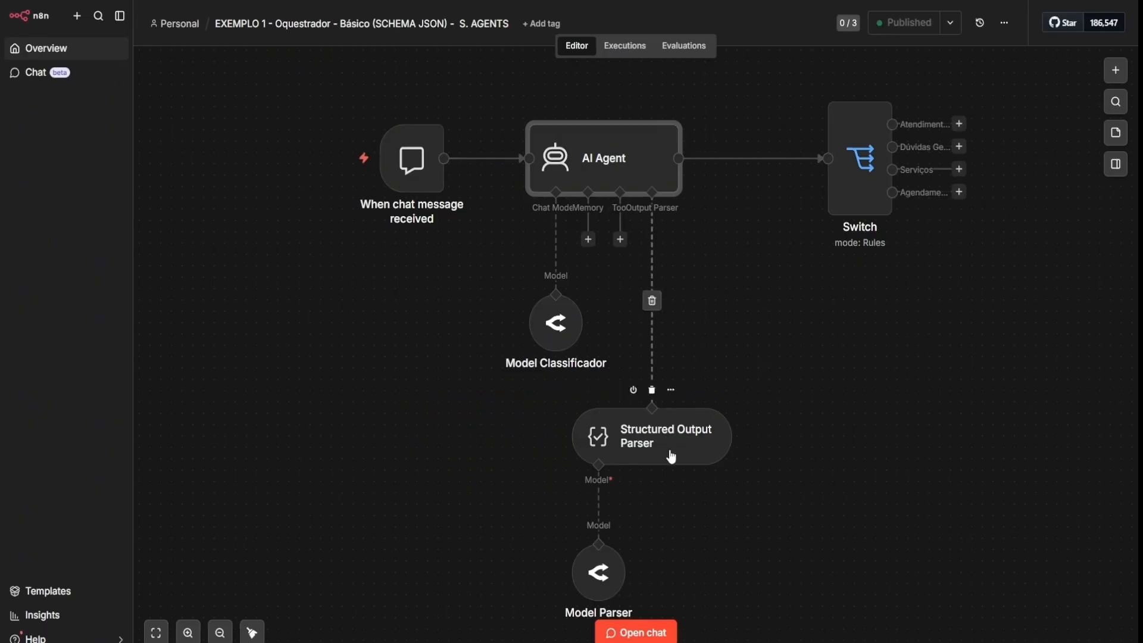
- Examine the Structured Output Parser's JSON schema and auto-fix setting, then the Model Parser's model and response format
{"action": "mouse_move", "coordinate": [667, 289]}
{"action": "left_click", "coordinate": [677, 436]}
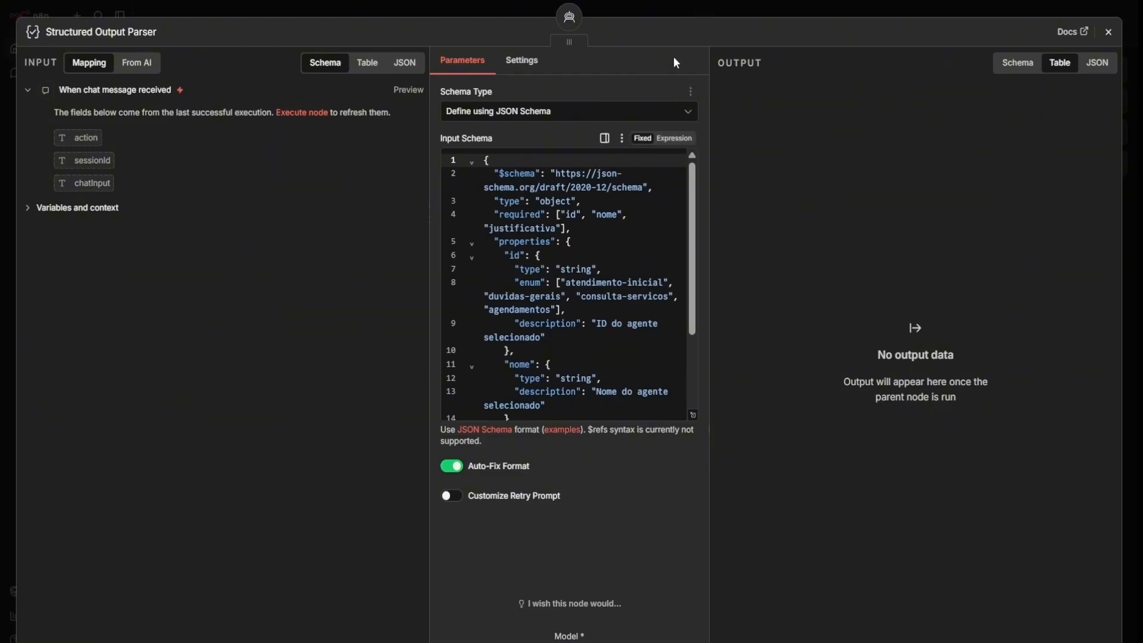
{"action": "left_click", "coordinate": [670, 9]}
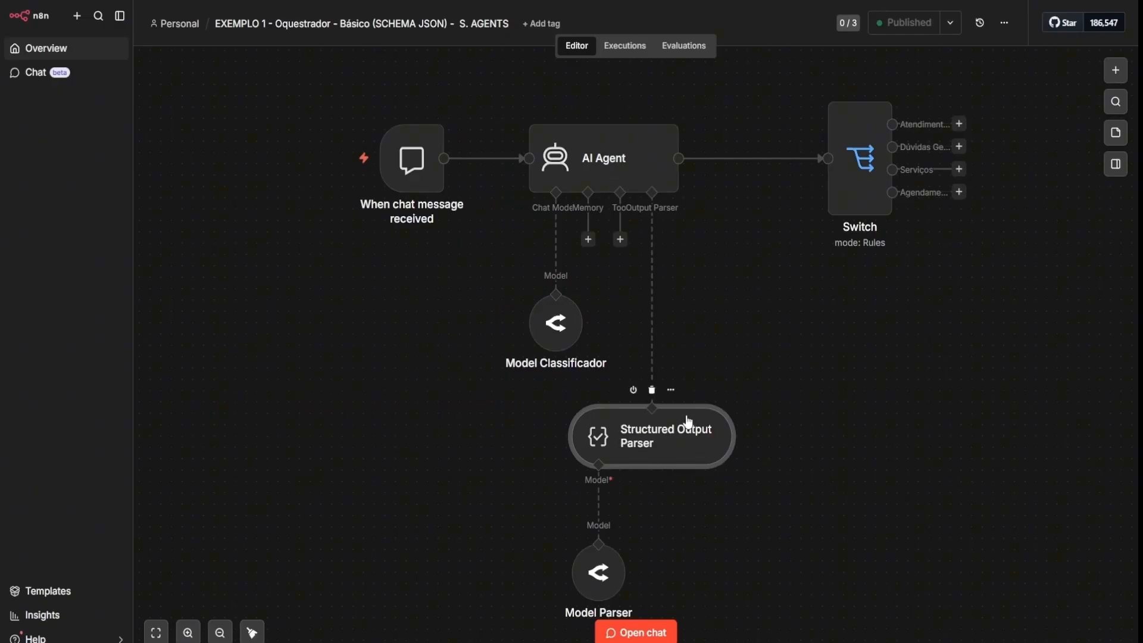
{"action": "scroll", "coordinate": [685, 546], "scroll_direction": "down", "scroll_amount": 2}
{"action": "double_click", "coordinate": [598, 496]}
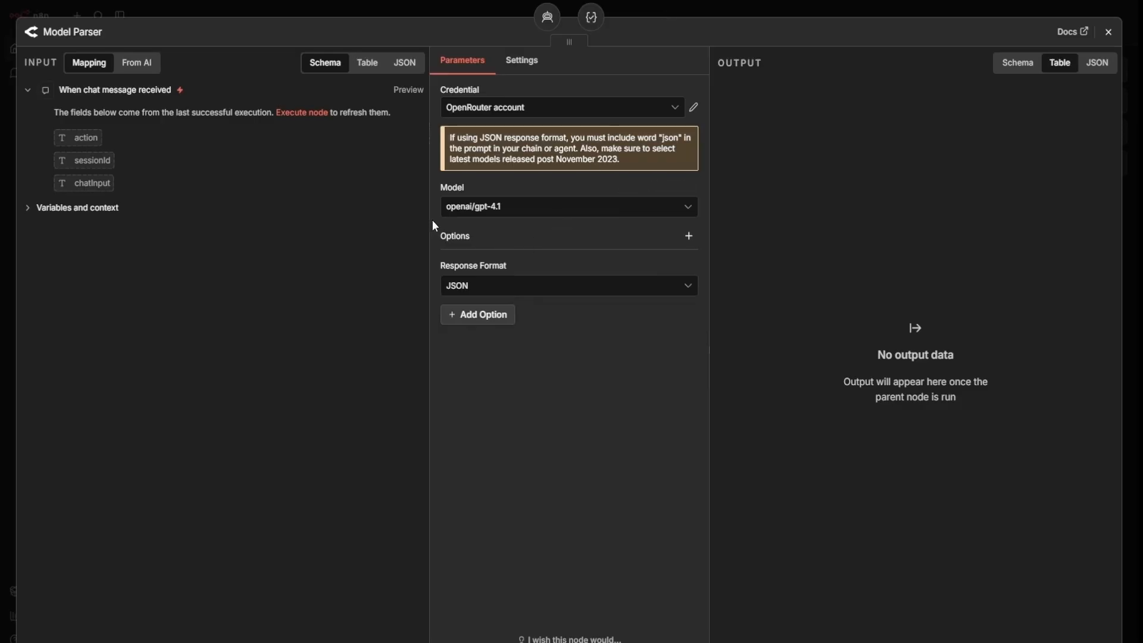
{"action": "left_click", "coordinate": [688, 8]}
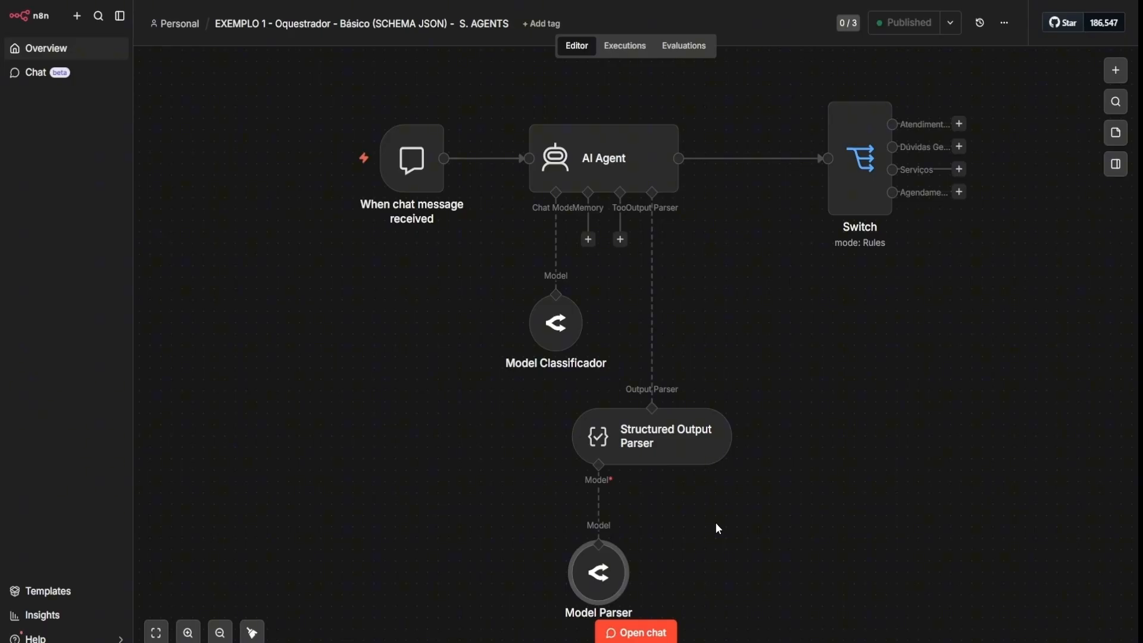
- Recheck the AI Agent's parameters and open its system message in the expanded editor
{"action": "double_click", "coordinate": [596, 158]}
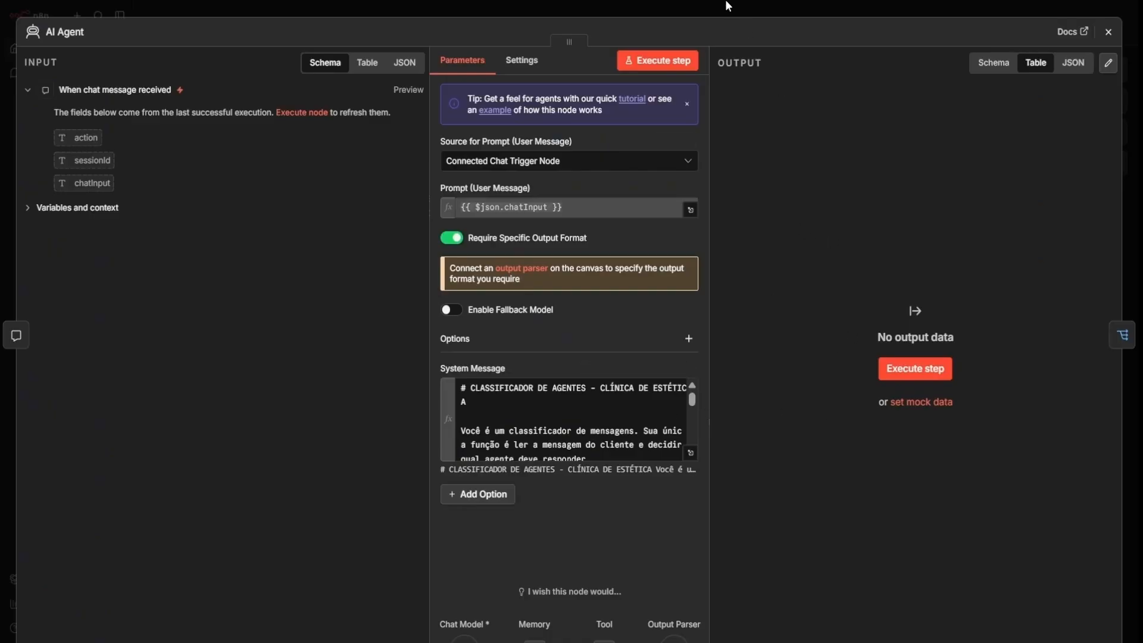
{"action": "left_click", "coordinate": [625, 6]}
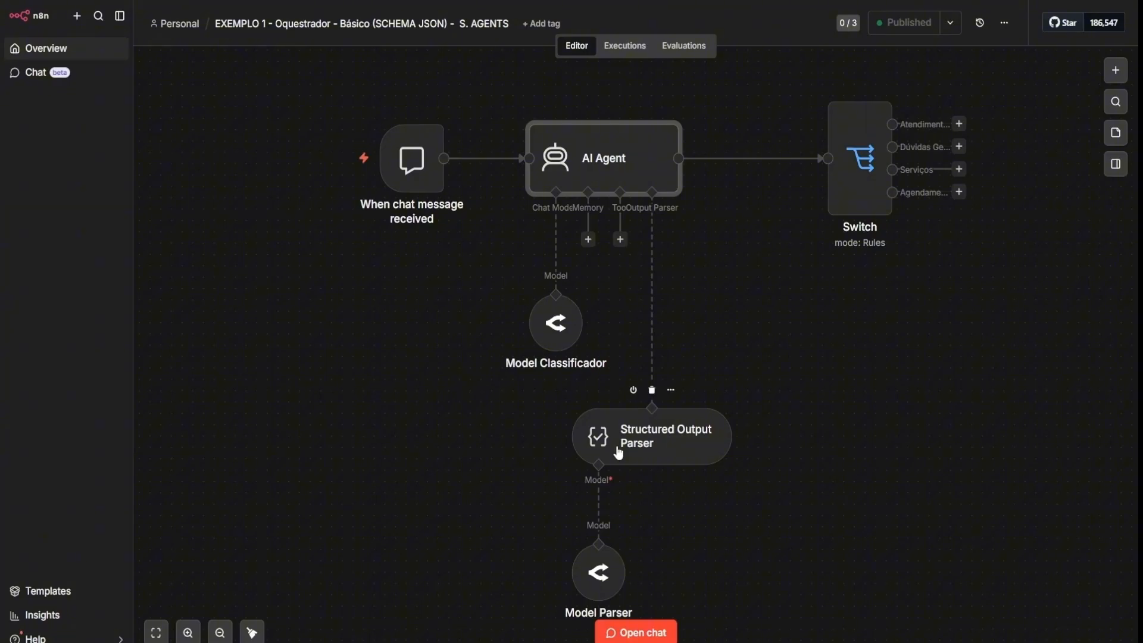
{"action": "double_click", "coordinate": [620, 176]}
{"action": "left_click", "coordinate": [693, 455]}
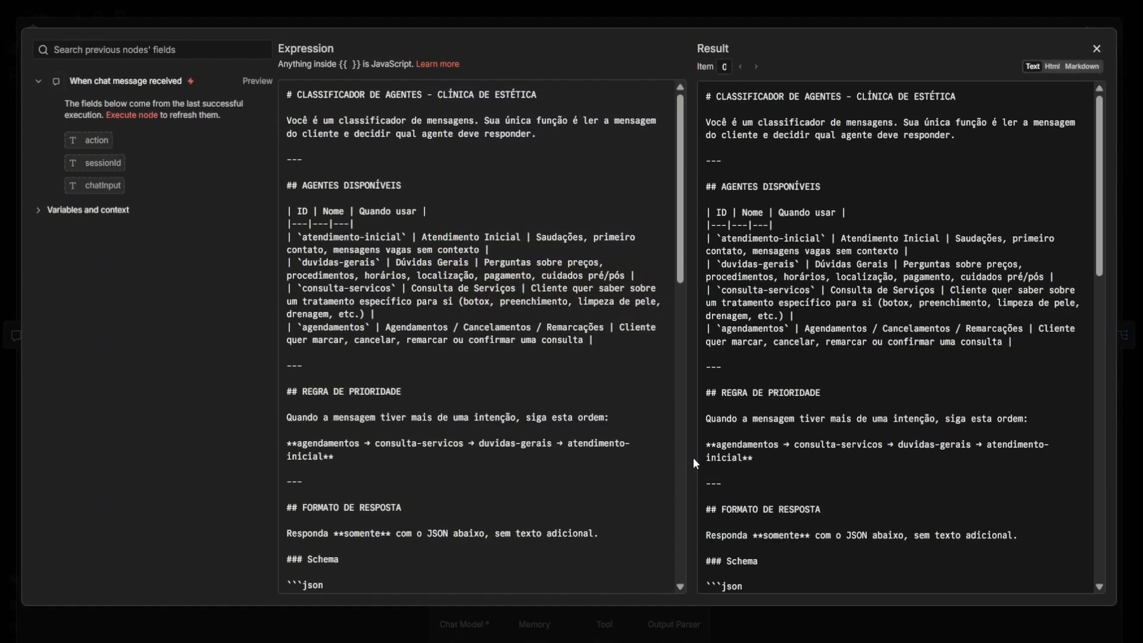
- Review the system message from the classifier role and priority rule through the response format, JSON schema and first example
{"action": "left_click_drag", "start_coordinate": [360, 488], "coordinate": [287, 90]}
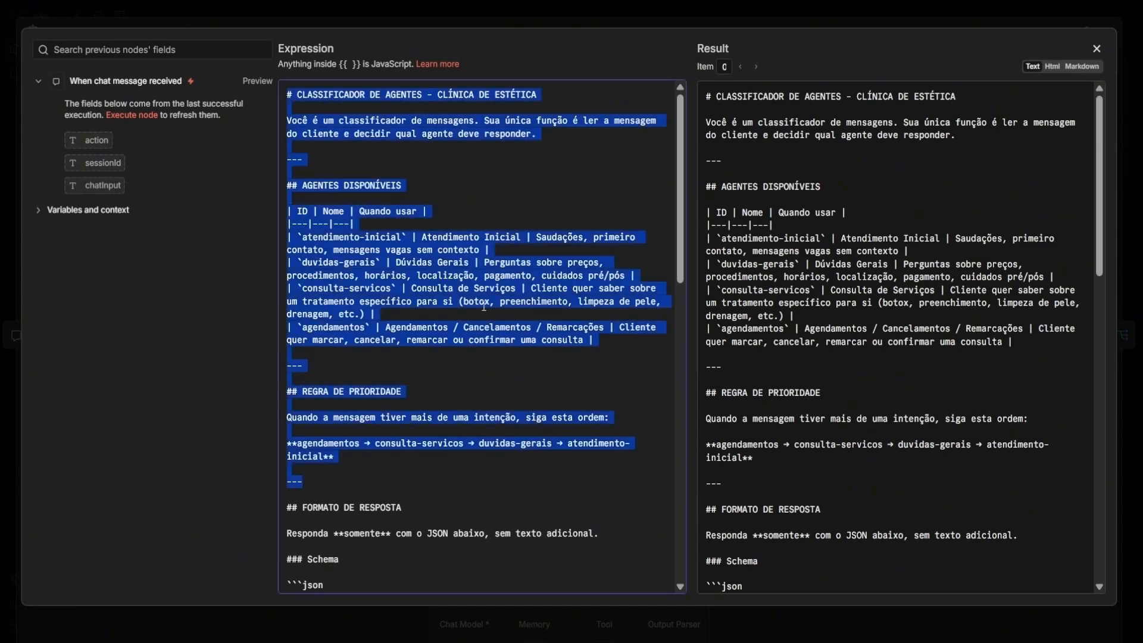
{"action": "scroll", "coordinate": [484, 307], "scroll_direction": "down", "scroll_amount": 4}
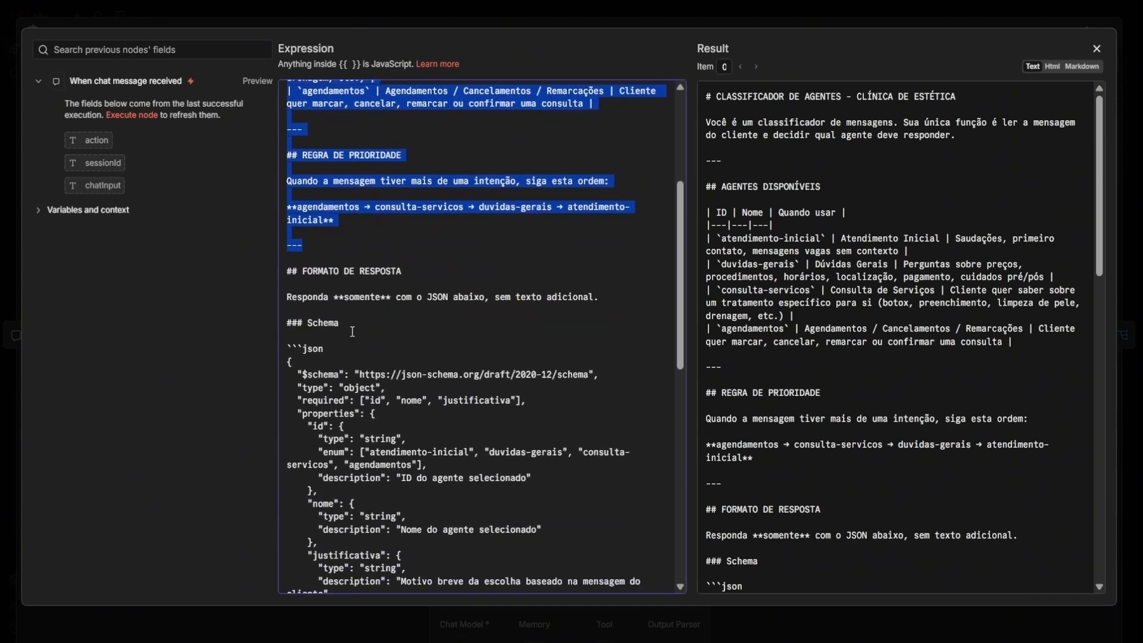
{"action": "left_click_drag", "start_coordinate": [306, 264], "coordinate": [448, 329]}
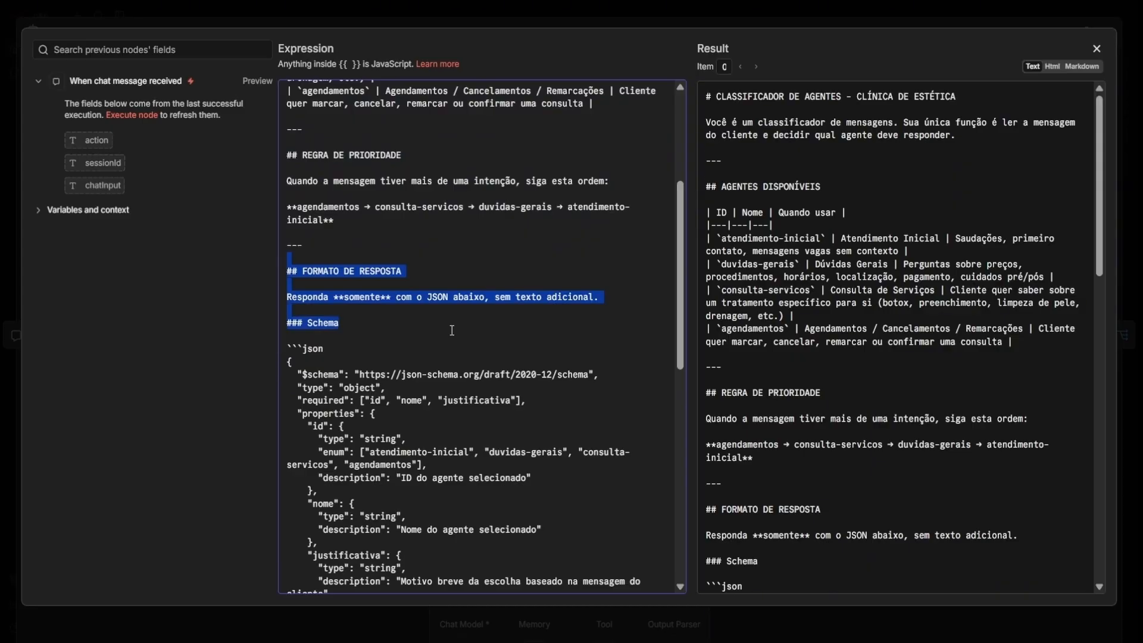
{"action": "scroll", "coordinate": [284, 419], "scroll_direction": "down", "scroll_amount": 3}
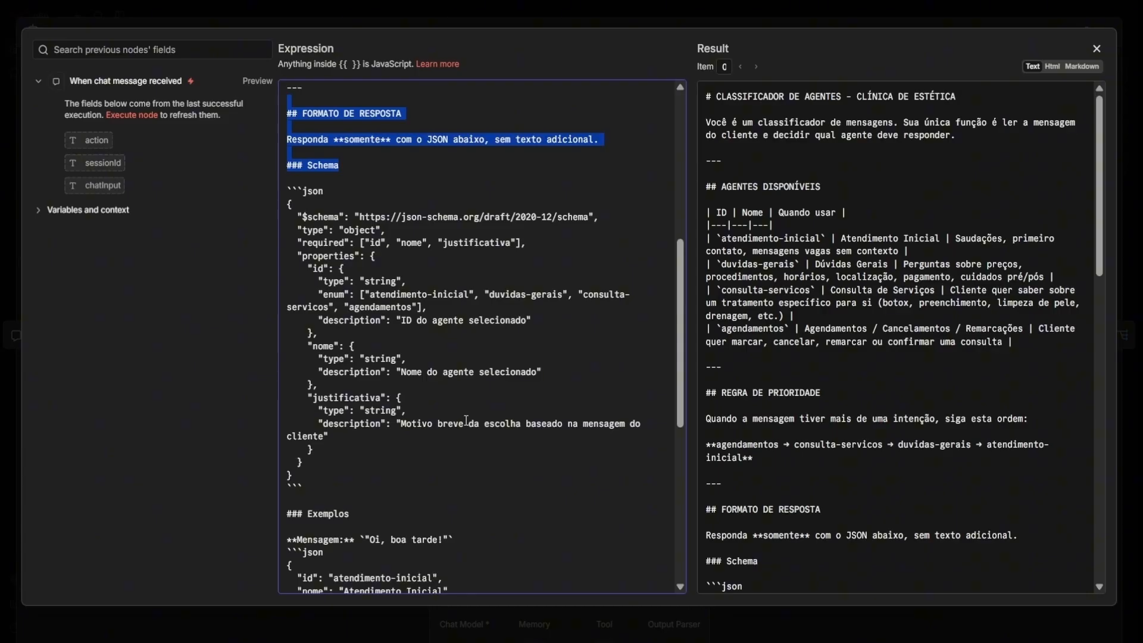
{"action": "scroll", "coordinate": [466, 421], "scroll_direction": "down", "scroll_amount": 5}
{"action": "left_click_drag", "start_coordinate": [293, 315], "coordinate": [258, 256]}
{"action": "scroll", "coordinate": [520, 381], "scroll_direction": "up", "scroll_amount": 4}
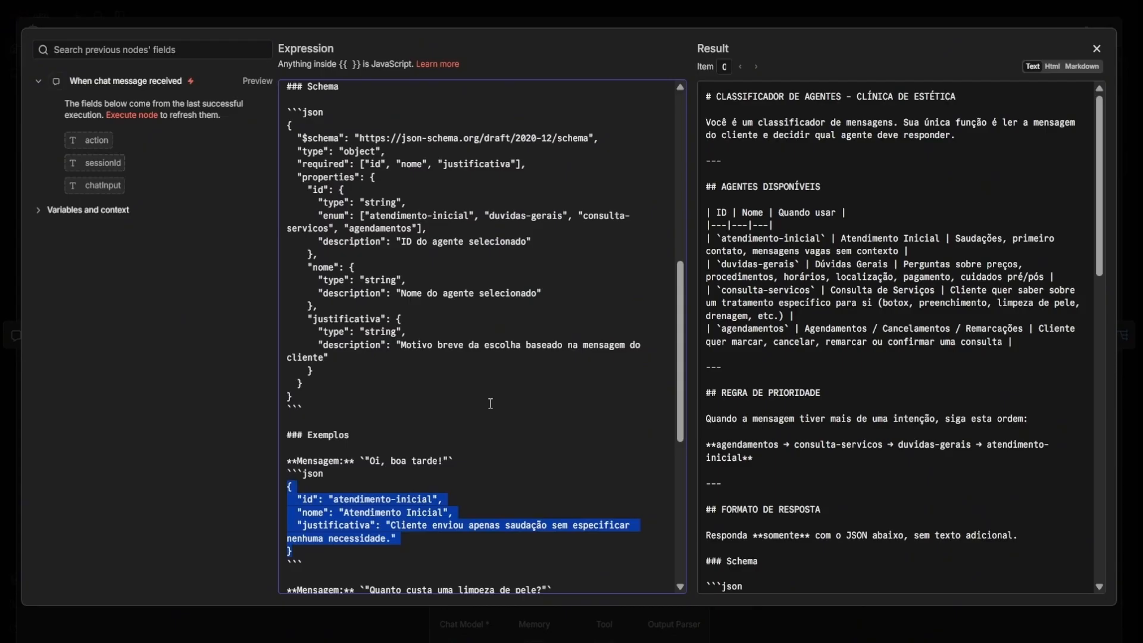
- Point out the id, nome and justificativa keys in the "Oi, boa tarde!" example of the system message
{"action": "left_click", "coordinate": [415, 455]}
{"action": "double_click", "coordinate": [316, 501]}
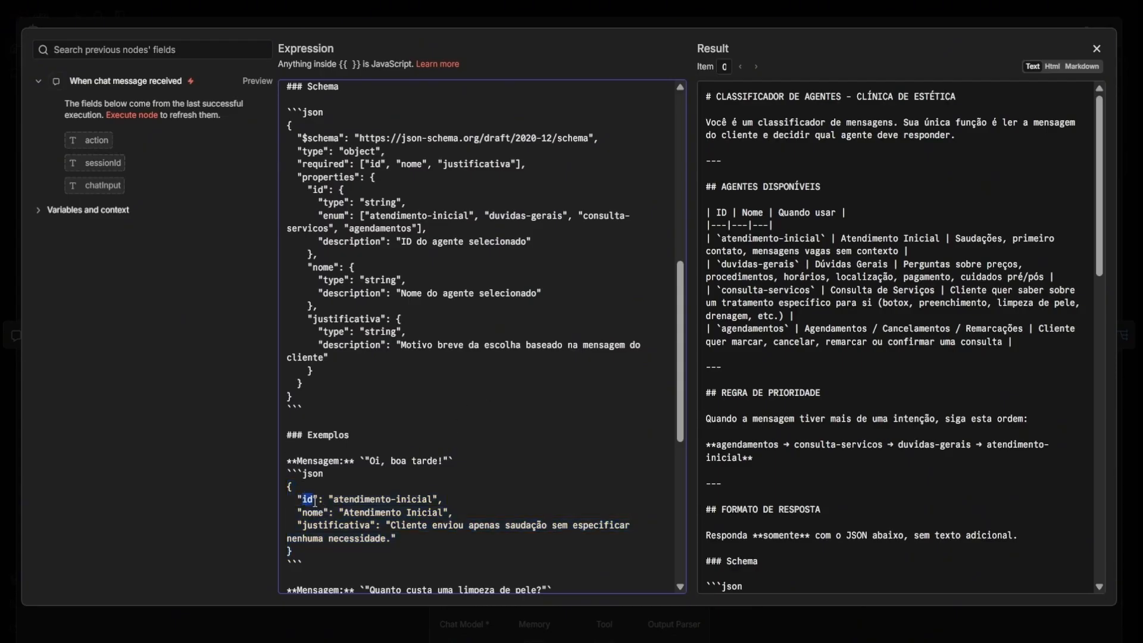
{"action": "double_click", "coordinate": [312, 513]}
{"action": "double_click", "coordinate": [328, 527]}
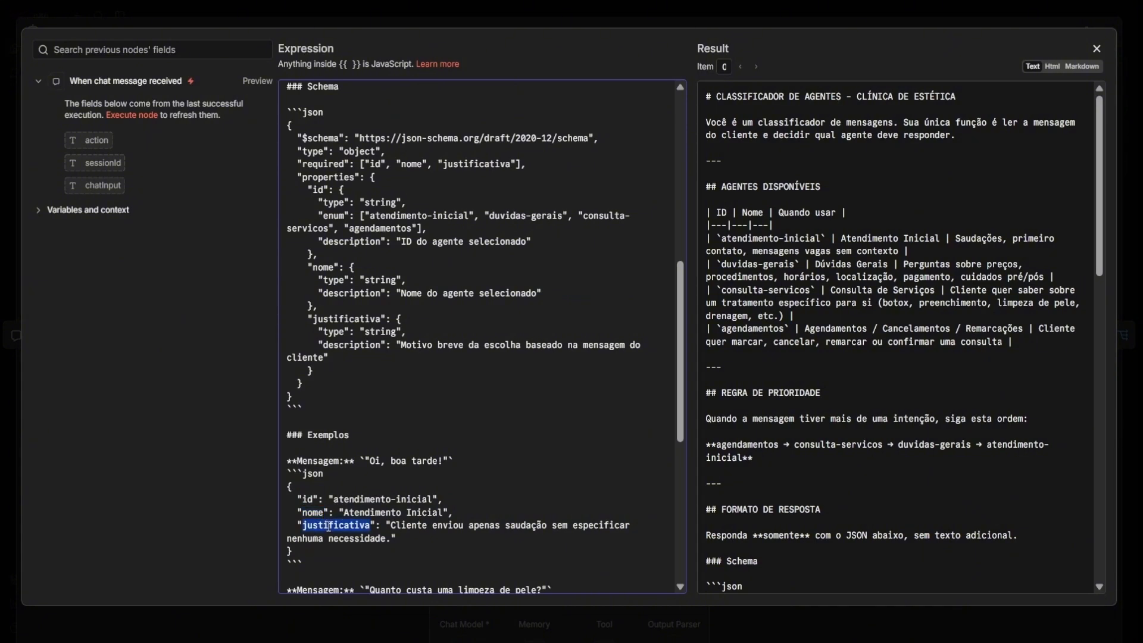
- Examine the type, required and properties entries of the system message's schema and the agent IDs in its enum
{"action": "scroll", "coordinate": [448, 513], "scroll_direction": "up", "scroll_amount": 3}
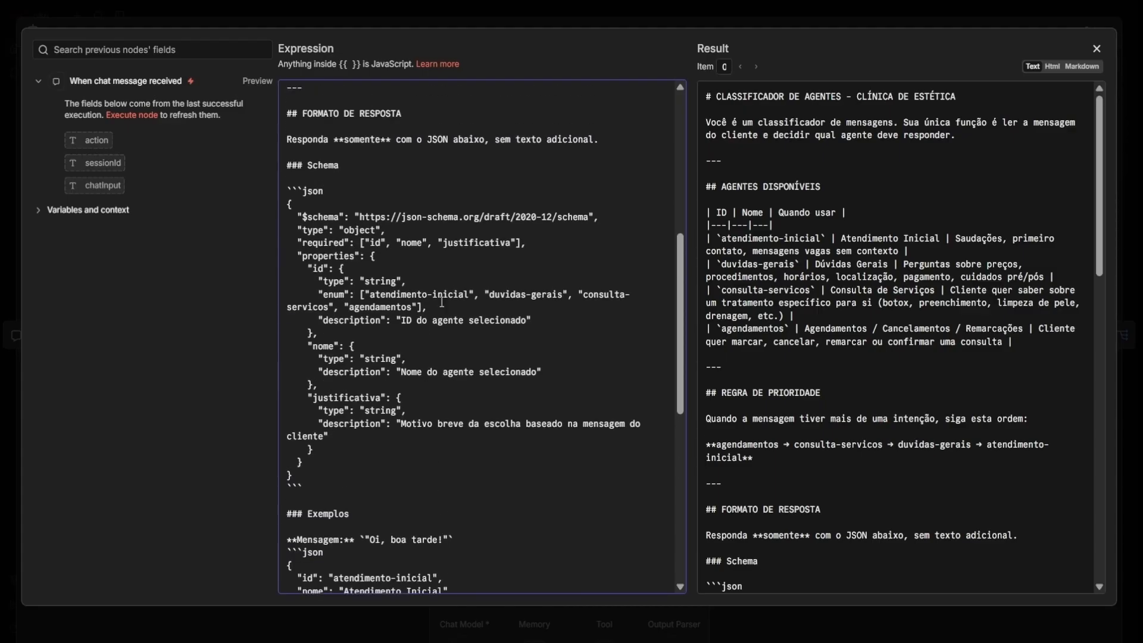
{"action": "double_click", "coordinate": [313, 230]}
{"action": "double_click", "coordinate": [323, 243]}
{"action": "double_click", "coordinate": [331, 256]}
{"action": "double_click", "coordinate": [367, 294]}
{"action": "left_click", "coordinate": [494, 293]}
{"action": "double_click", "coordinate": [494, 294]}
{"action": "double_click", "coordinate": [605, 295]}
- Compare the first example's JSON output and its atendimento-inicial ID with the full JSON schema in the system message
{"action": "scroll", "coordinate": [356, 345], "scroll_direction": "down", "scroll_amount": 4}
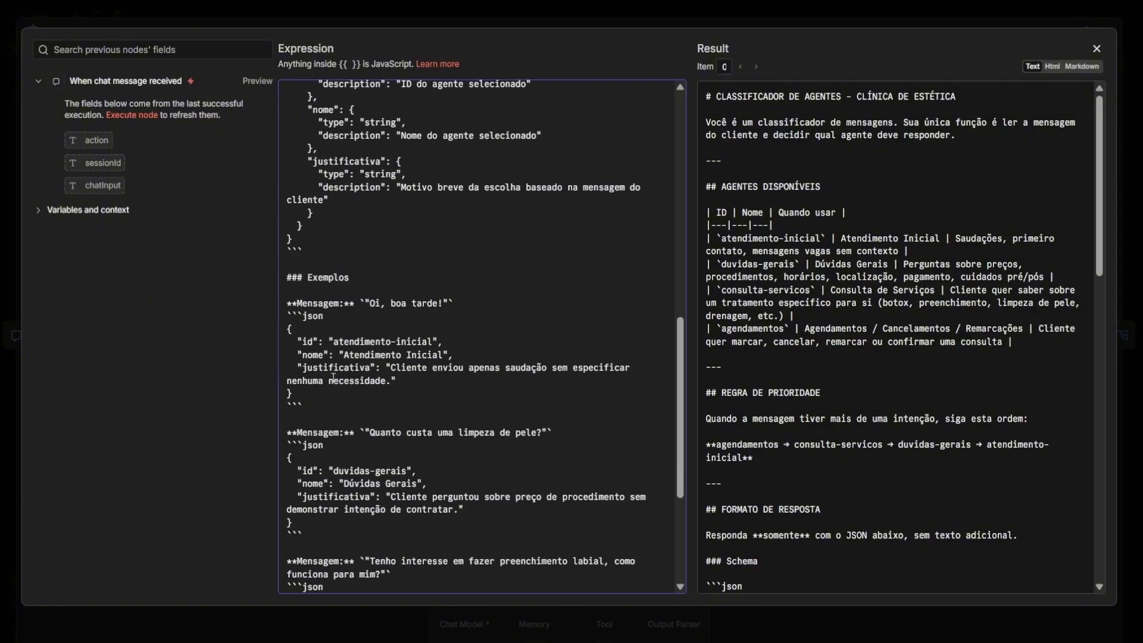
{"action": "left_click_drag", "start_coordinate": [335, 343], "coordinate": [434, 342]}
{"action": "scroll", "coordinate": [475, 316], "scroll_direction": "up", "scroll_amount": 4}
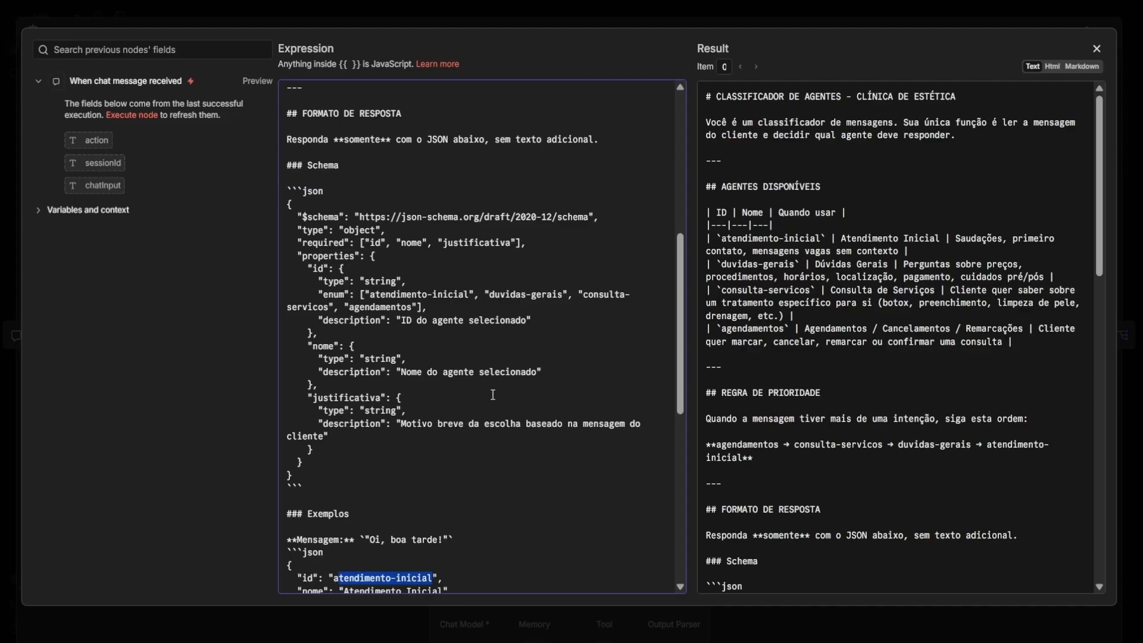
{"action": "left_click_drag", "start_coordinate": [293, 476], "coordinate": [271, 205]}
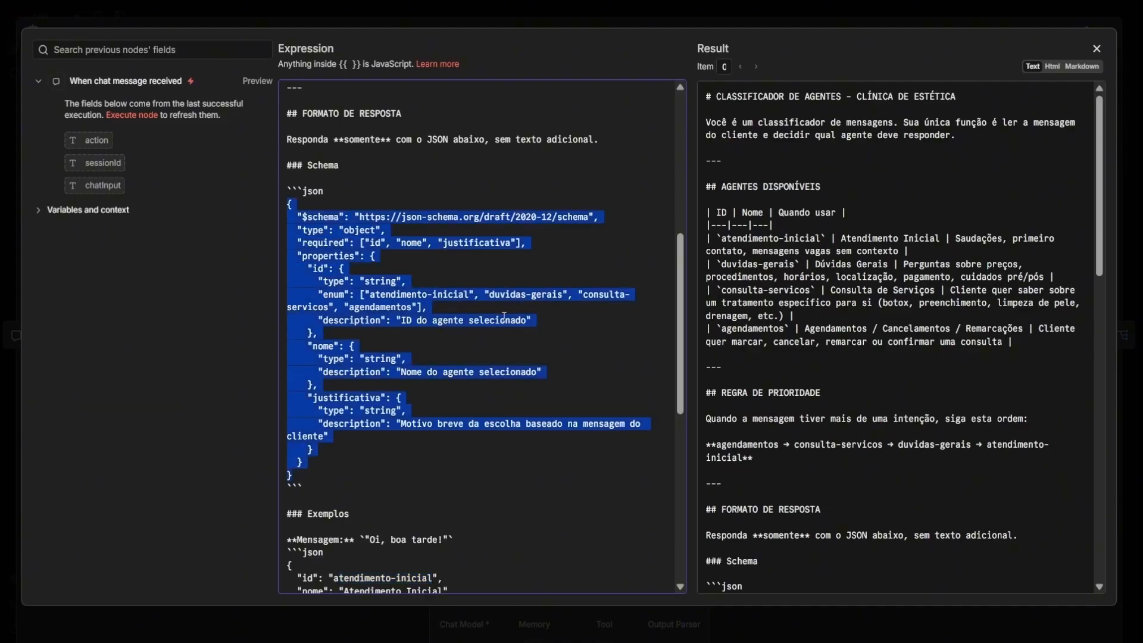
{"action": "scroll", "coordinate": [504, 316], "scroll_direction": "down", "scroll_amount": 4}
{"action": "left_click_drag", "start_coordinate": [293, 394], "coordinate": [278, 335]}
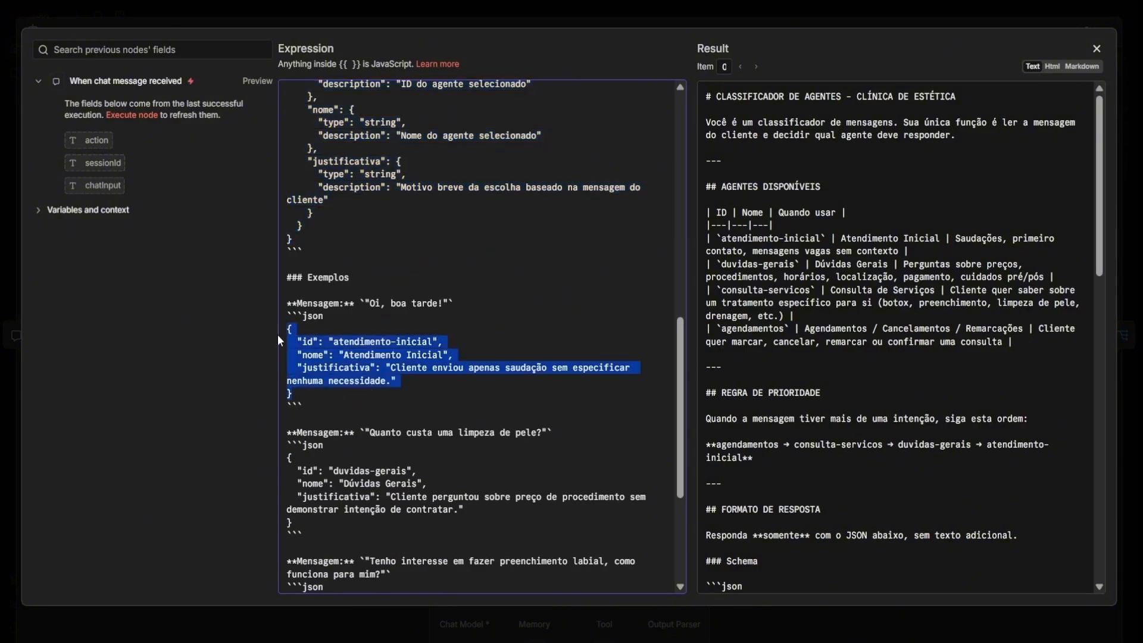
{"action": "scroll", "coordinate": [529, 399], "scroll_direction": "up", "scroll_amount": 1}
{"action": "scroll", "coordinate": [529, 399], "scroll_direction": "up", "scroll_amount": 3}
{"action": "left_click", "coordinate": [350, 374]}
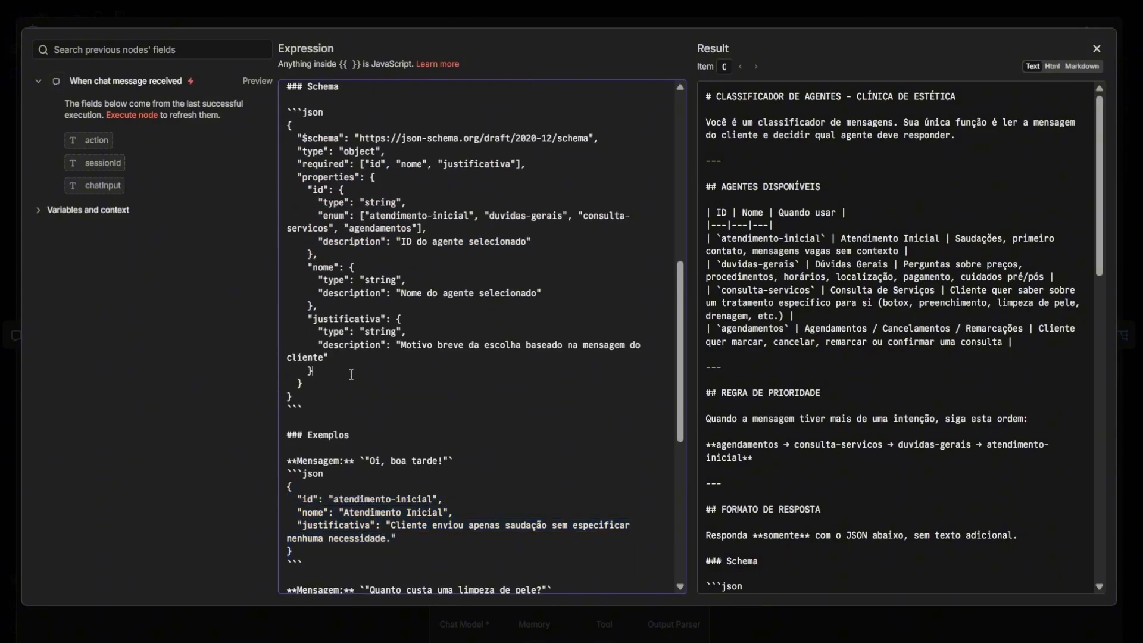
- Skim the remaining message examples of the system message, then close the expanded editor
{"action": "scroll", "coordinate": [399, 377], "scroll_direction": "down", "scroll_amount": 6}
{"action": "scroll", "coordinate": [399, 378], "scroll_direction": "down", "scroll_amount": 4}
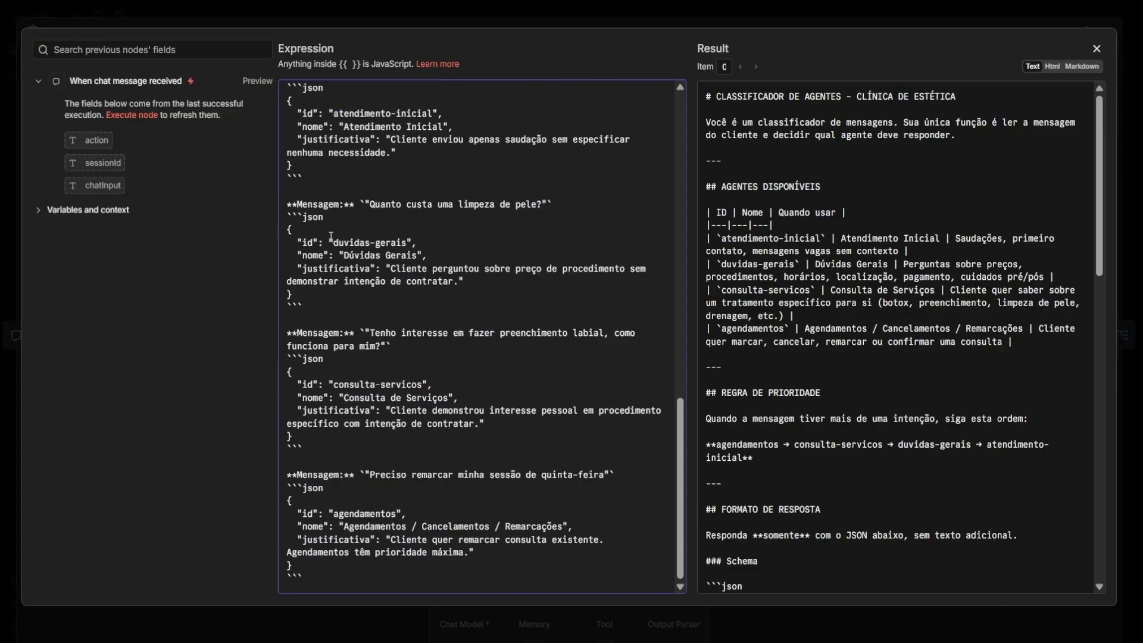
{"action": "scroll", "coordinate": [410, 146], "scroll_direction": "up", "scroll_amount": 6}
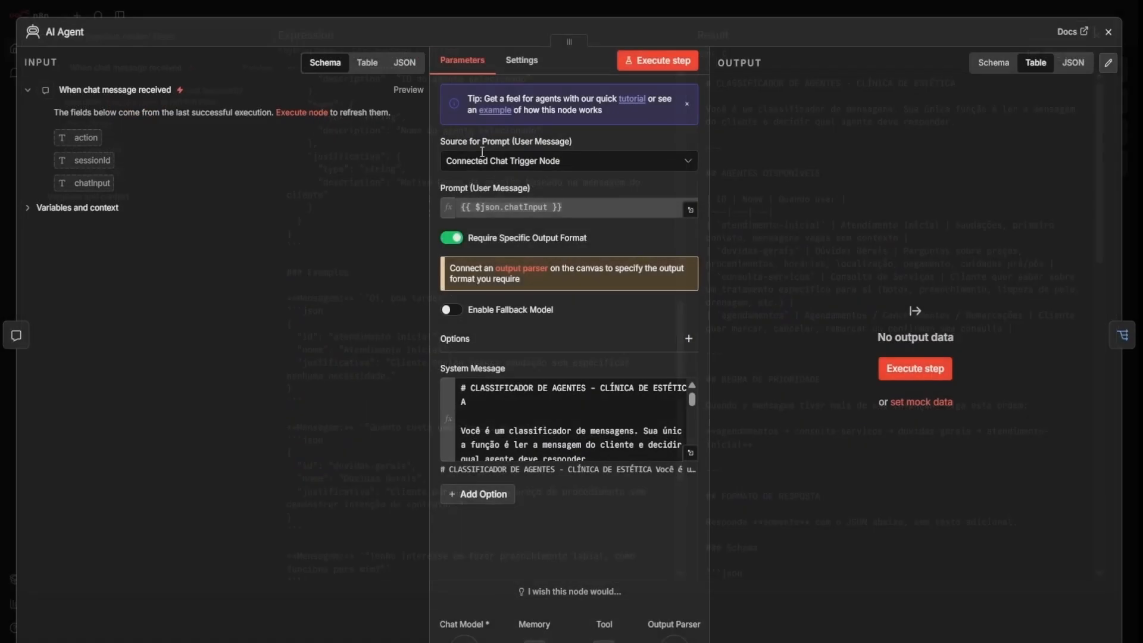
{"action": "left_click", "coordinate": [379, 23]}
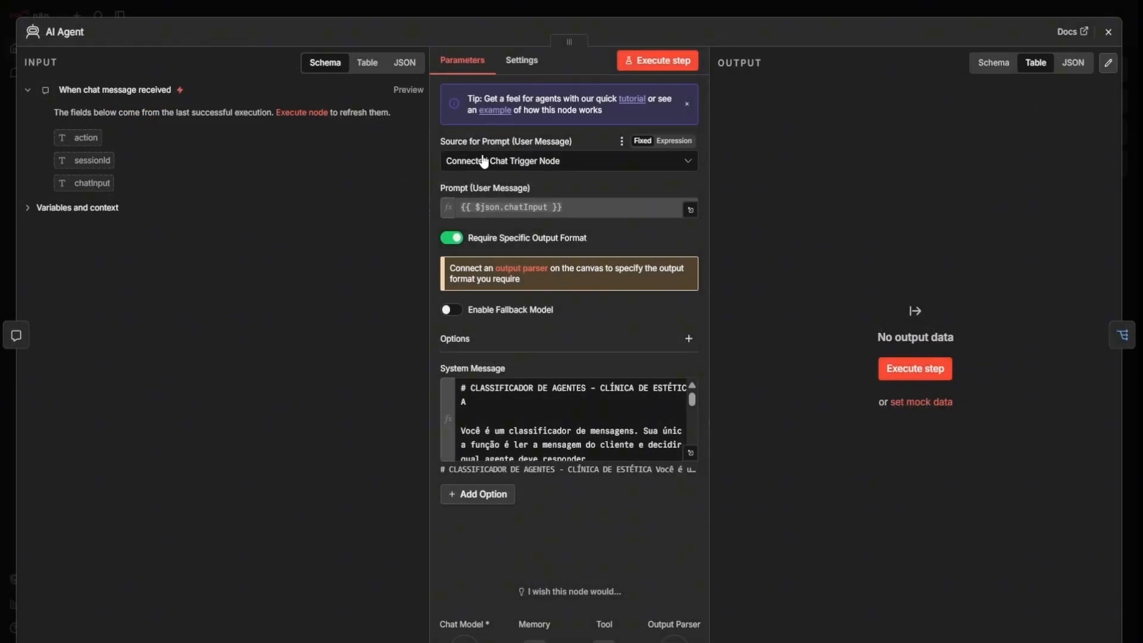
- Reopen the AI Agent's system message in the expanded editor and locate its Exemplos section
{"action": "left_click", "coordinate": [691, 454]}
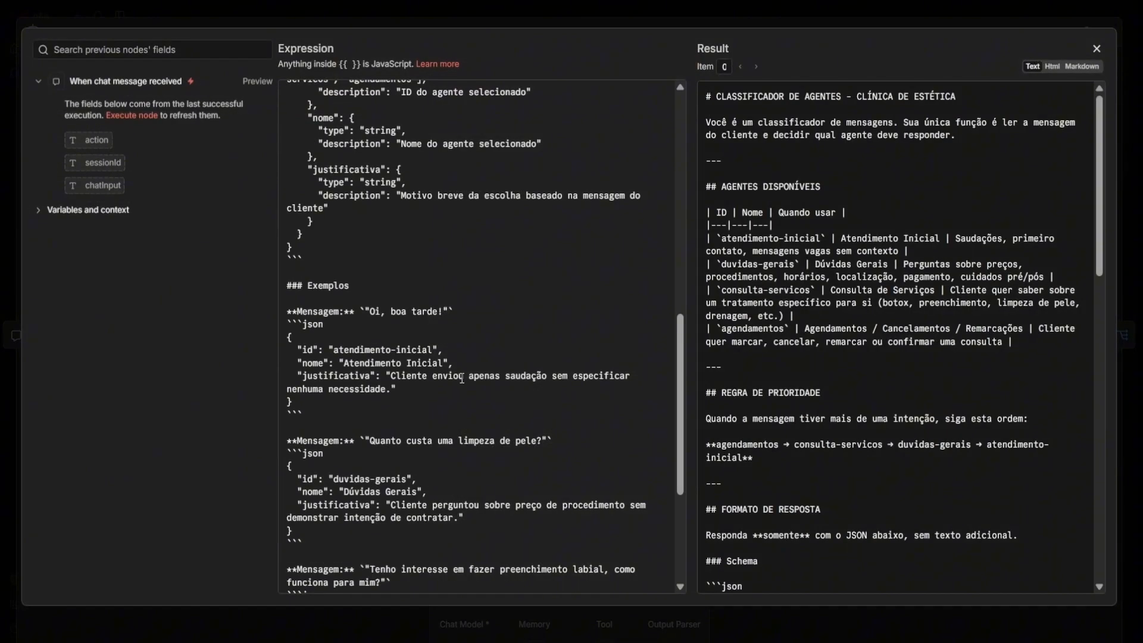
{"action": "scroll", "coordinate": [455, 248], "scroll_direction": "up", "scroll_amount": 6}
{"action": "left_click", "coordinate": [393, 250]}
{"action": "scroll", "coordinate": [377, 267], "scroll_direction": "down", "scroll_amount": 6}
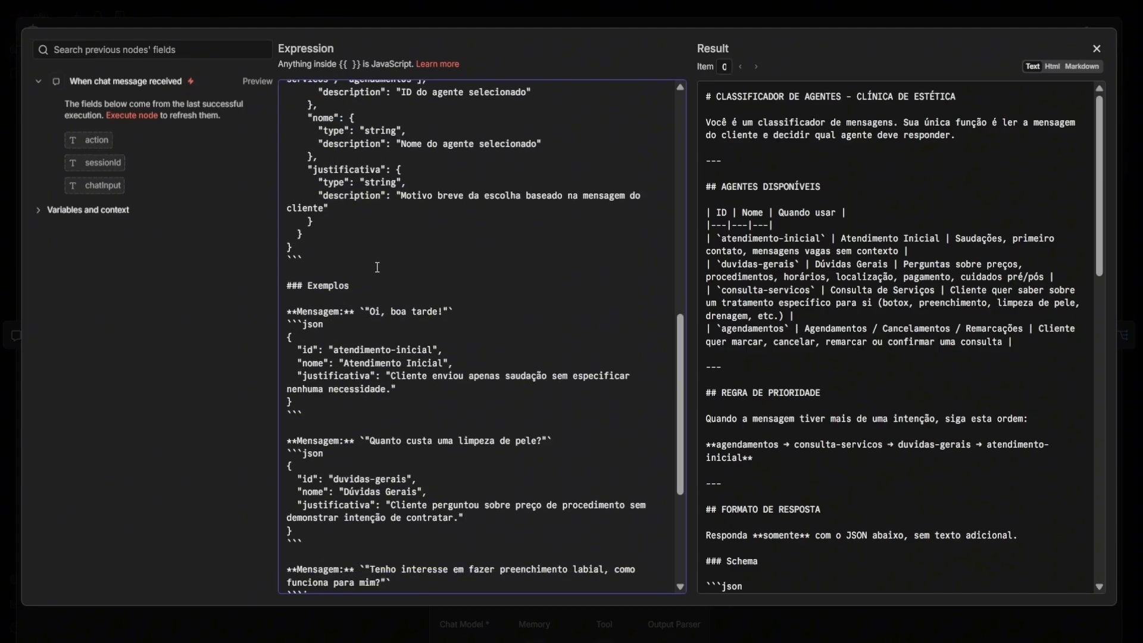
{"action": "left_click_drag", "start_coordinate": [364, 286], "coordinate": [264, 276]}
{"action": "left_click", "coordinate": [354, 309]}
{"action": "scroll", "coordinate": [302, 402], "scroll_direction": "down", "scroll_amount": 5}
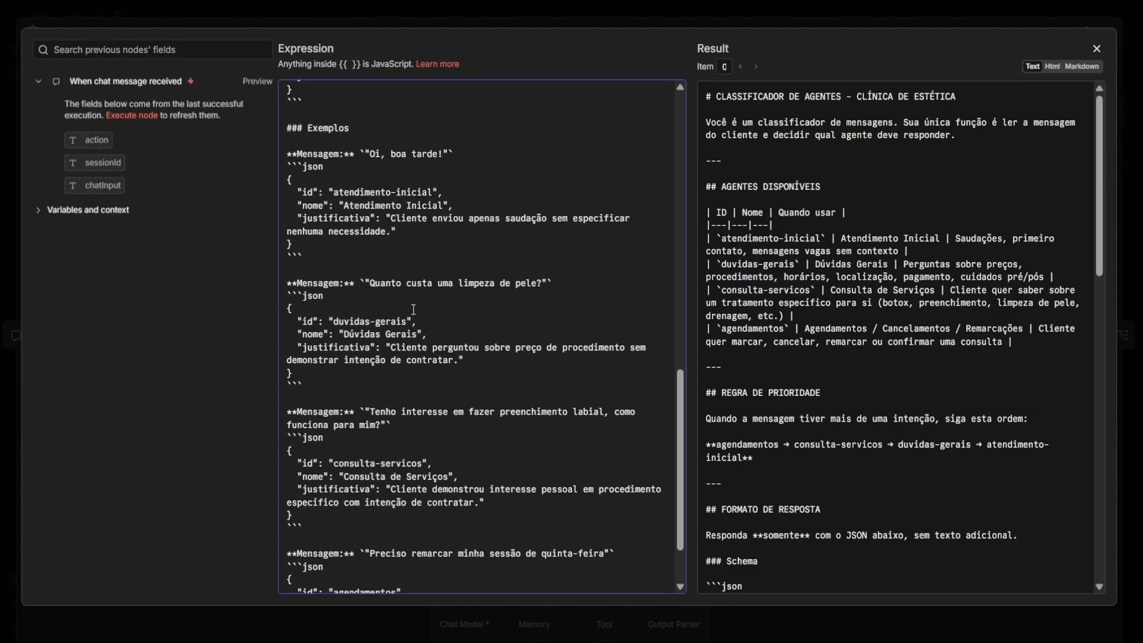
- Highlight the first two message examples in the system message, then close the expanded editor and the AI Agent node
{"action": "left_click_drag", "start_coordinate": [349, 119], "coordinate": [464, 390]}
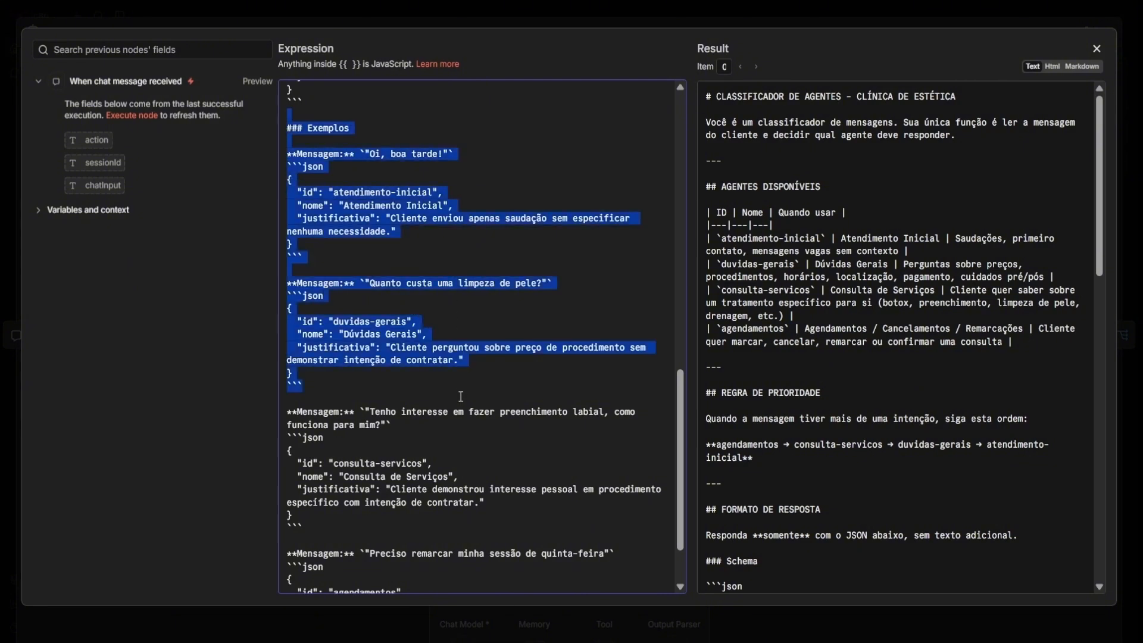
{"action": "left_click", "coordinate": [613, 289]}
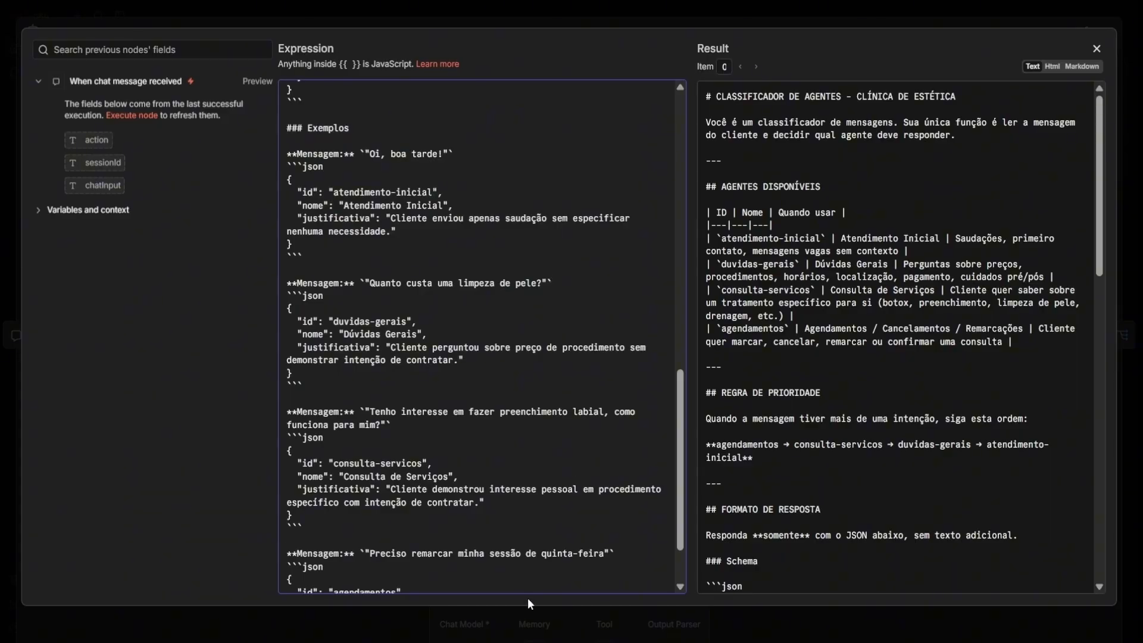
{"action": "scroll", "coordinate": [529, 554], "scroll_direction": "down", "scroll_amount": 2}
{"action": "scroll", "coordinate": [530, 508], "scroll_direction": "up", "scroll_amount": 5}
{"action": "left_click", "coordinate": [349, 19]}
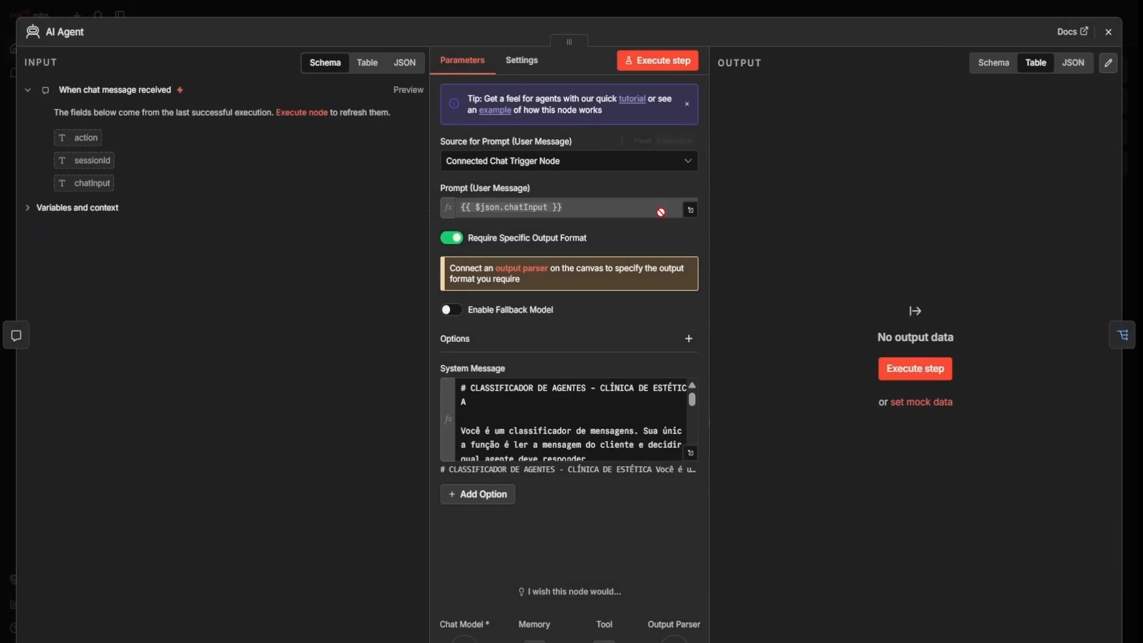
{"action": "left_click", "coordinate": [1109, 32]}
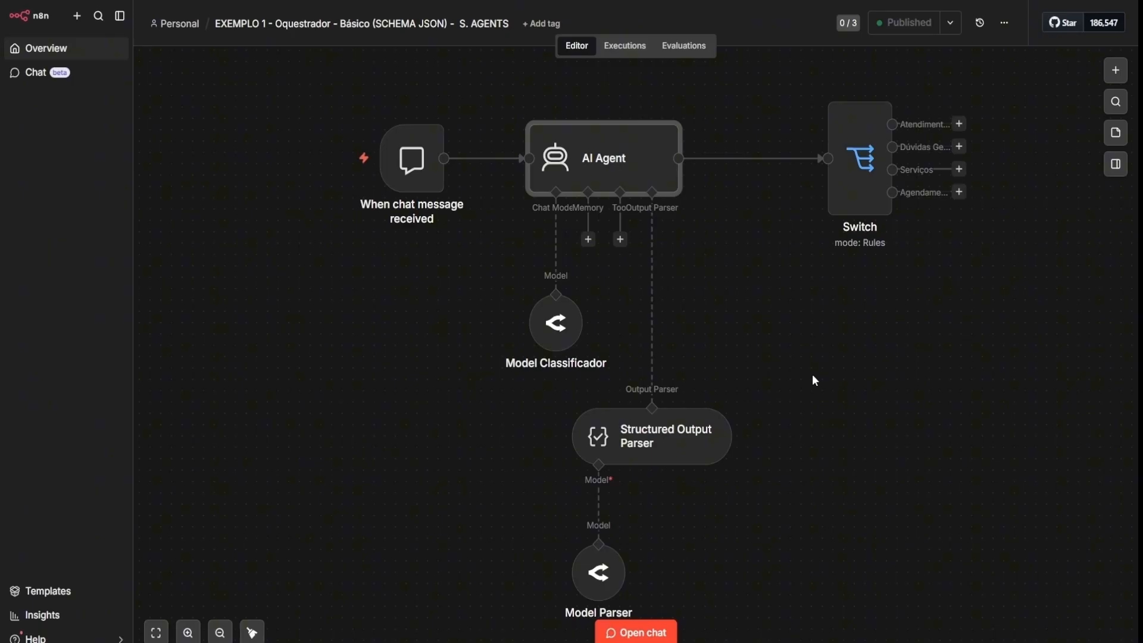
- Open the Structured Output Parser, look through its input schema, and close the node
{"action": "double_click", "coordinate": [661, 441]}
{"action": "scroll", "coordinate": [566, 285], "scroll_direction": "down", "scroll_amount": 5}
{"action": "scroll", "coordinate": [565, 286], "scroll_direction": "up", "scroll_amount": 5}
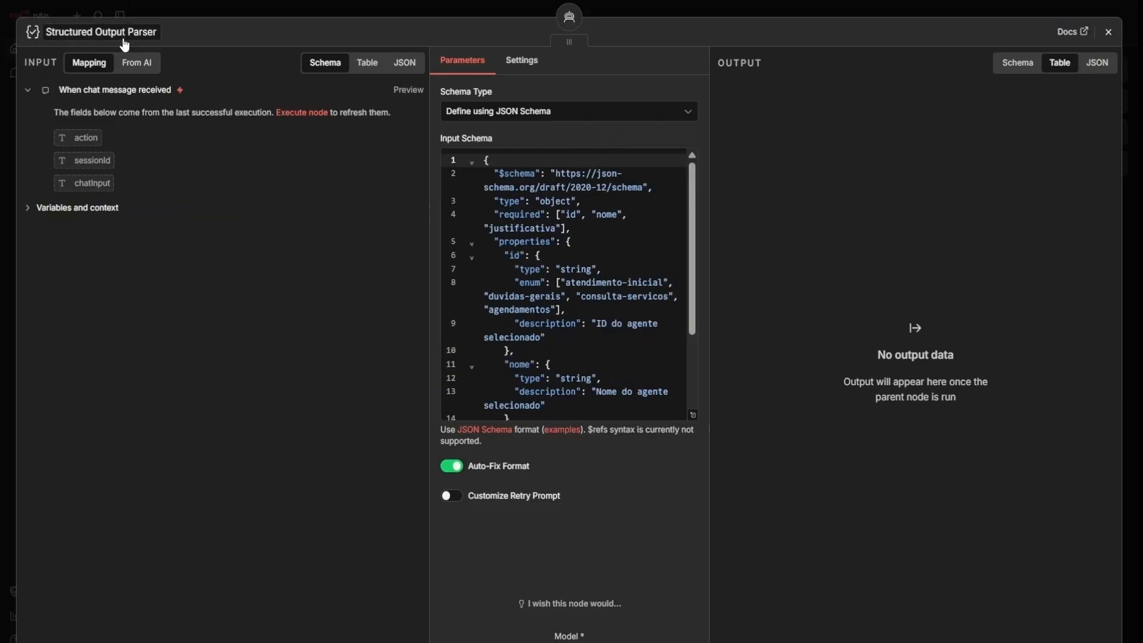
{"action": "left_click", "coordinate": [265, 15]}
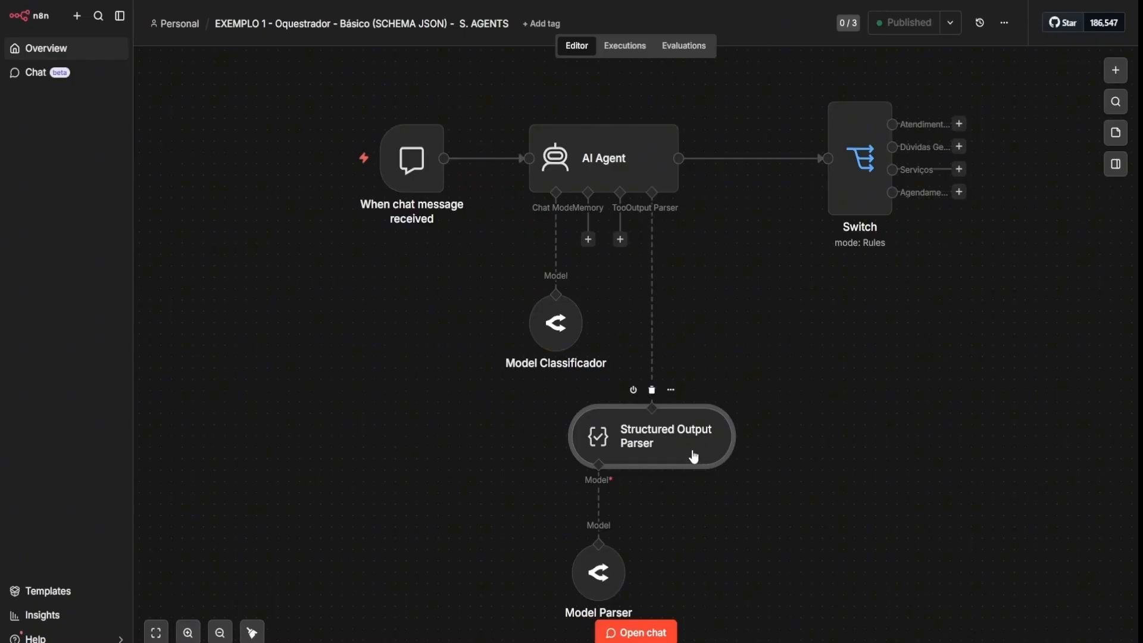
- View the Structured Output Parser's complete input schema in the expanded editor, highlight all of it, then return to the canvas
{"action": "double_click", "coordinate": [694, 458]}
{"action": "left_click", "coordinate": [604, 138]}
{"action": "left_click", "coordinate": [248, 375]}
{"action": "key", "text": "ctrl+a"}
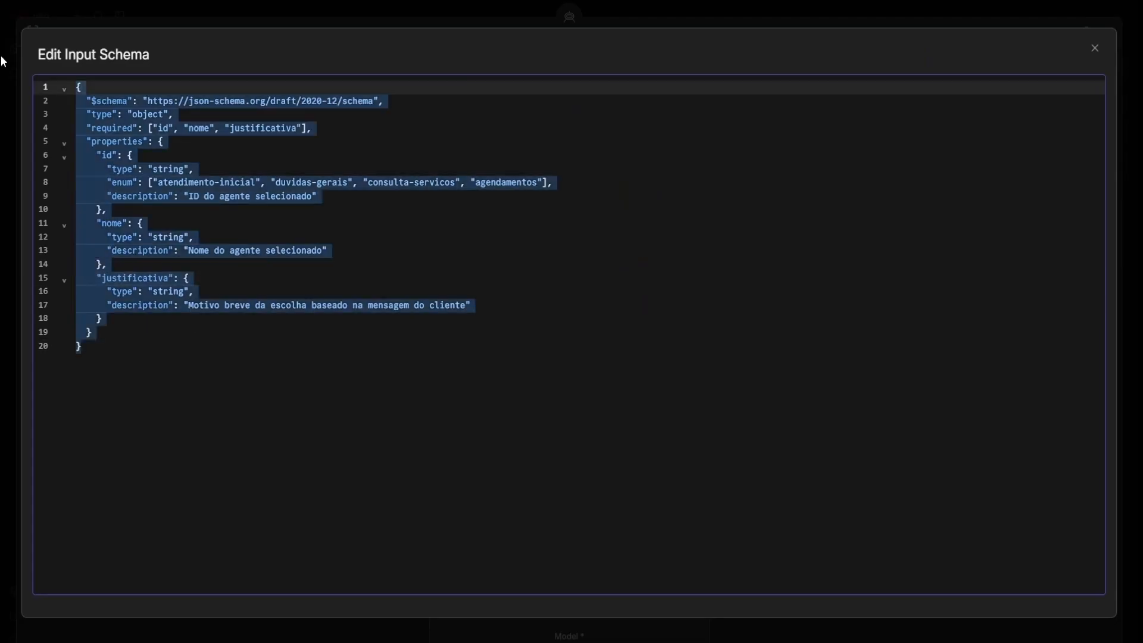
{"action": "left_click", "coordinate": [490, 429]}
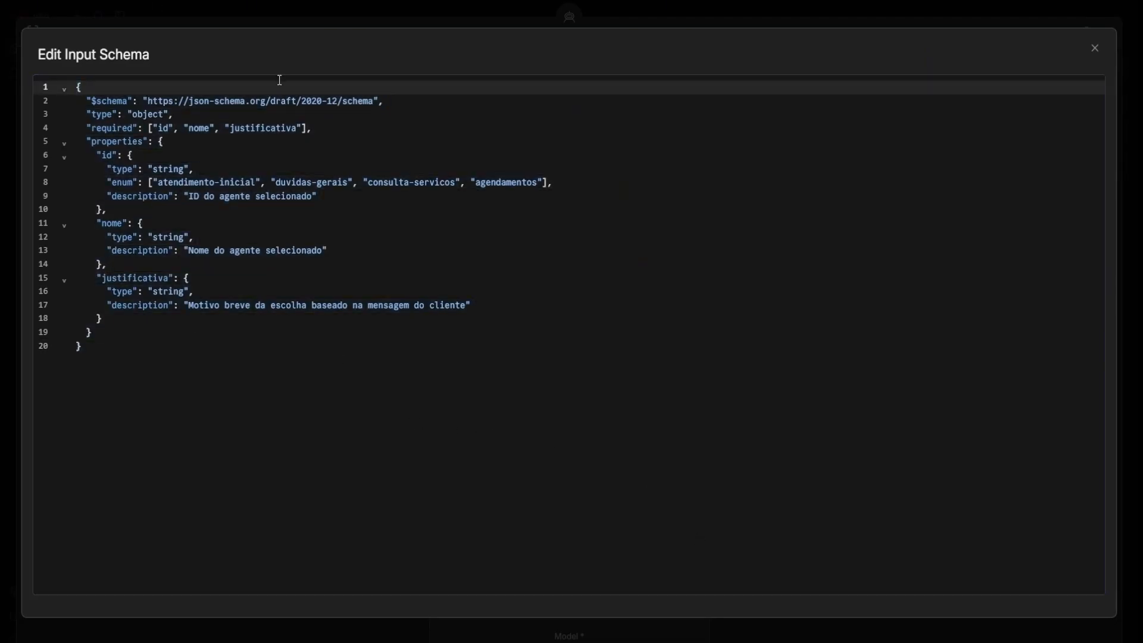
{"action": "left_click", "coordinate": [227, 24]}
{"action": "left_click", "coordinate": [402, 12]}
- Highlight the JSON schema inside the AI Agent's system message for comparison, then return to the canvas
{"action": "double_click", "coordinate": [566, 150]}
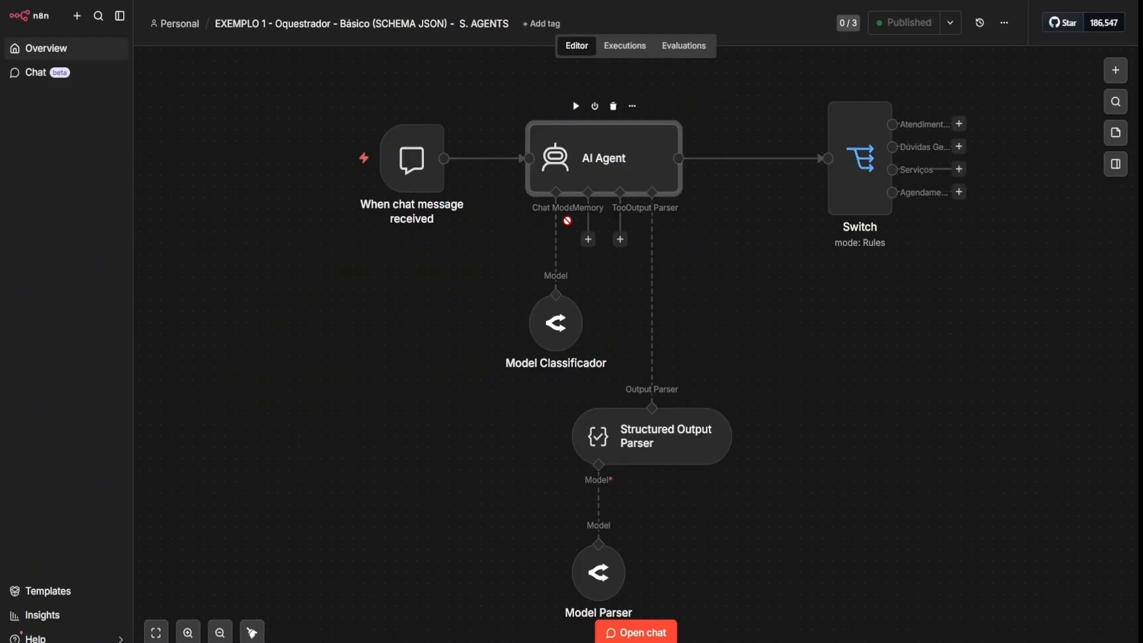
{"action": "left_click", "coordinate": [692, 417]}
{"action": "scroll", "coordinate": [480, 395], "scroll_direction": "down", "scroll_amount": 8}
{"action": "left_click_drag", "start_coordinate": [319, 397], "coordinate": [256, 140]}
{"action": "key", "text": "Escape"}
{"action": "left_click", "coordinate": [735, 7]}
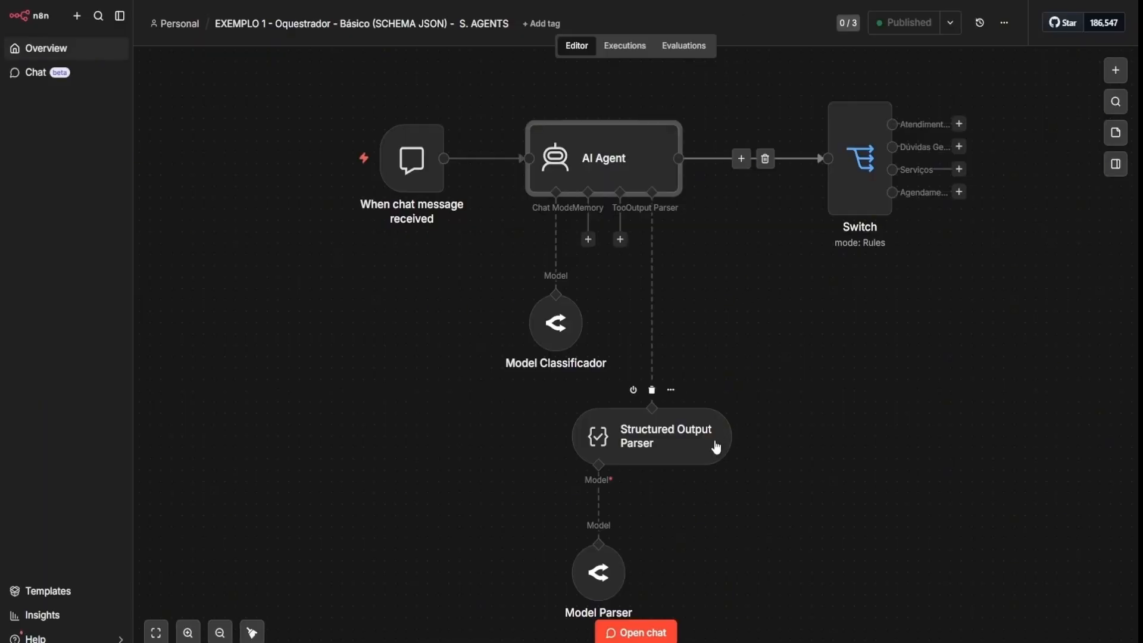
- Recheck the Structured Output Parser's expanded input schema and its Auto-Fix Format setting, then close the node
{"action": "double_click", "coordinate": [717, 445]}
{"action": "scroll", "coordinate": [493, 292], "scroll_direction": "up", "scroll_amount": 5}
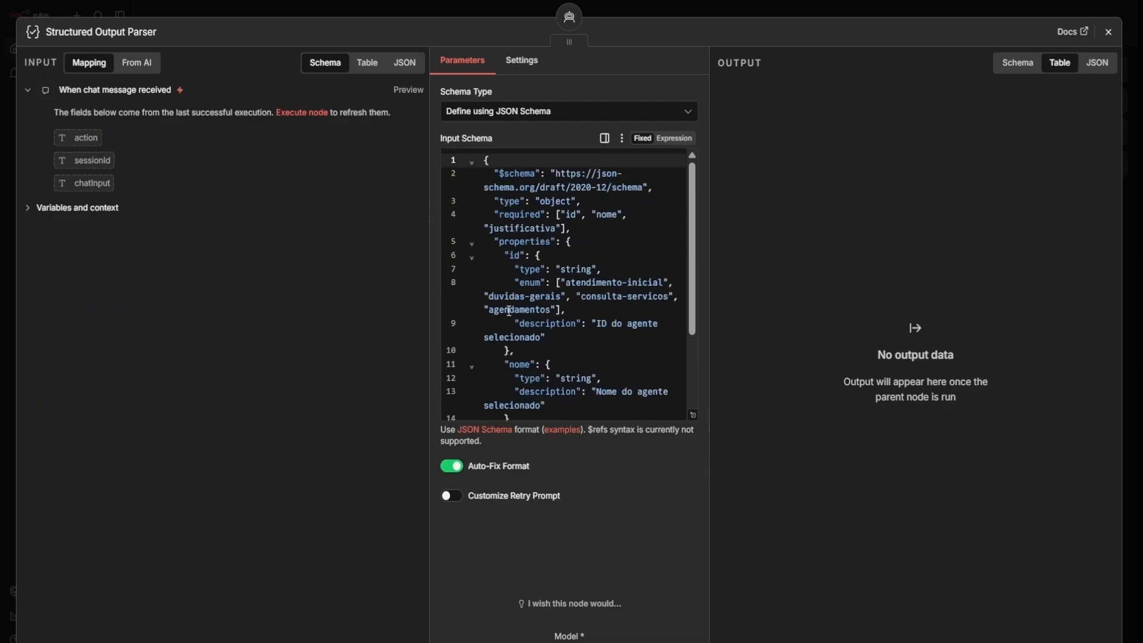
{"action": "left_click", "coordinate": [693, 415]}
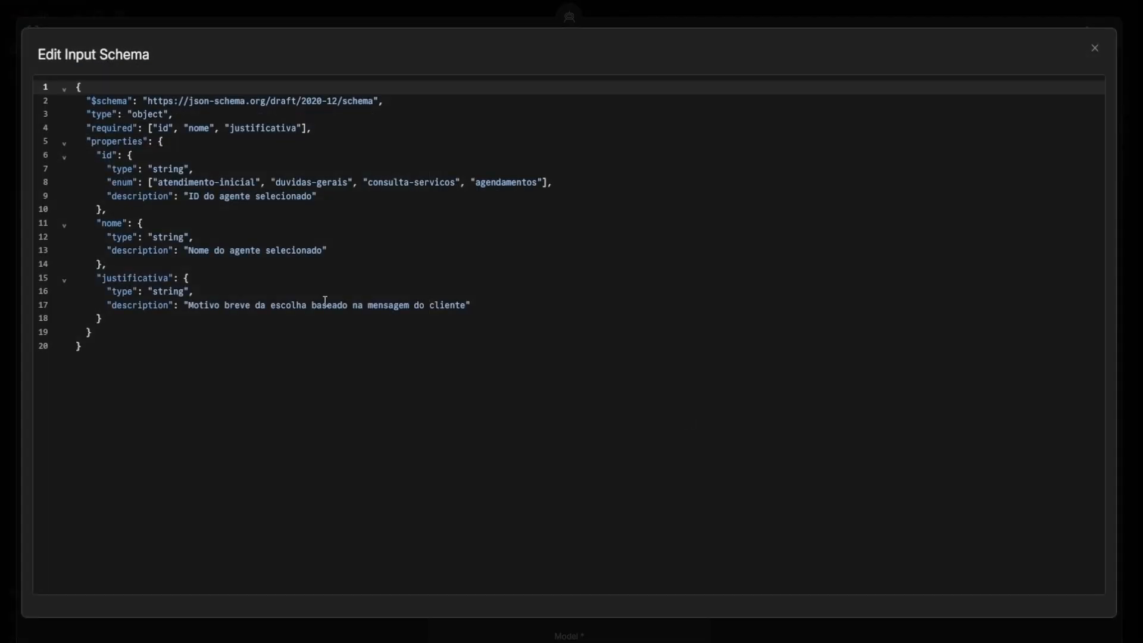
{"action": "left_click", "coordinate": [296, 12]}
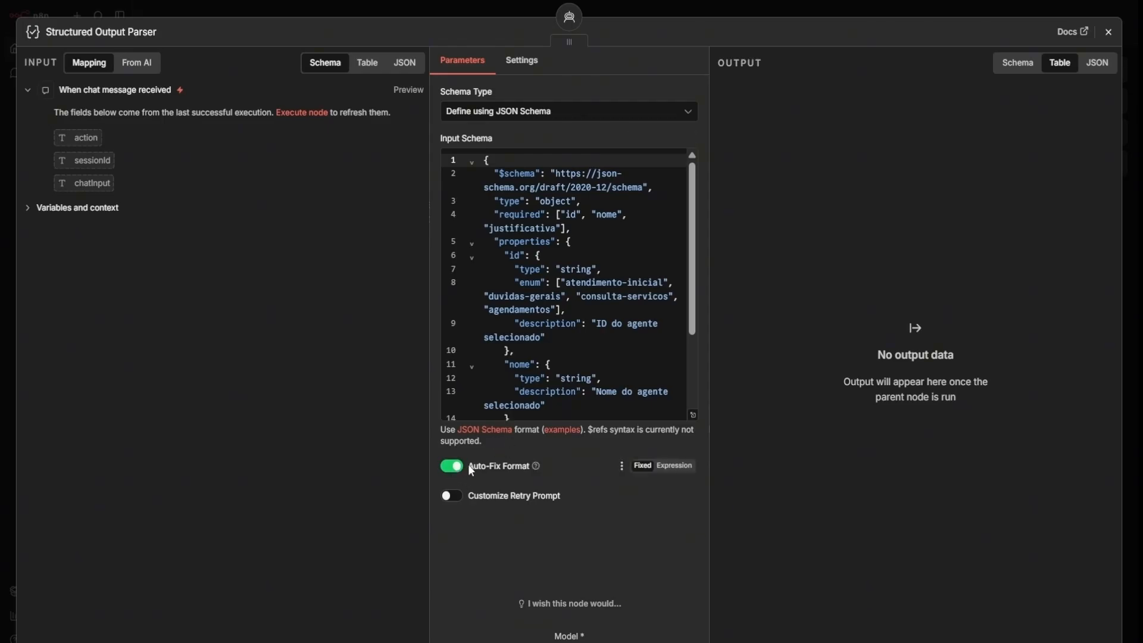
{"action": "key", "text": "Escape"}
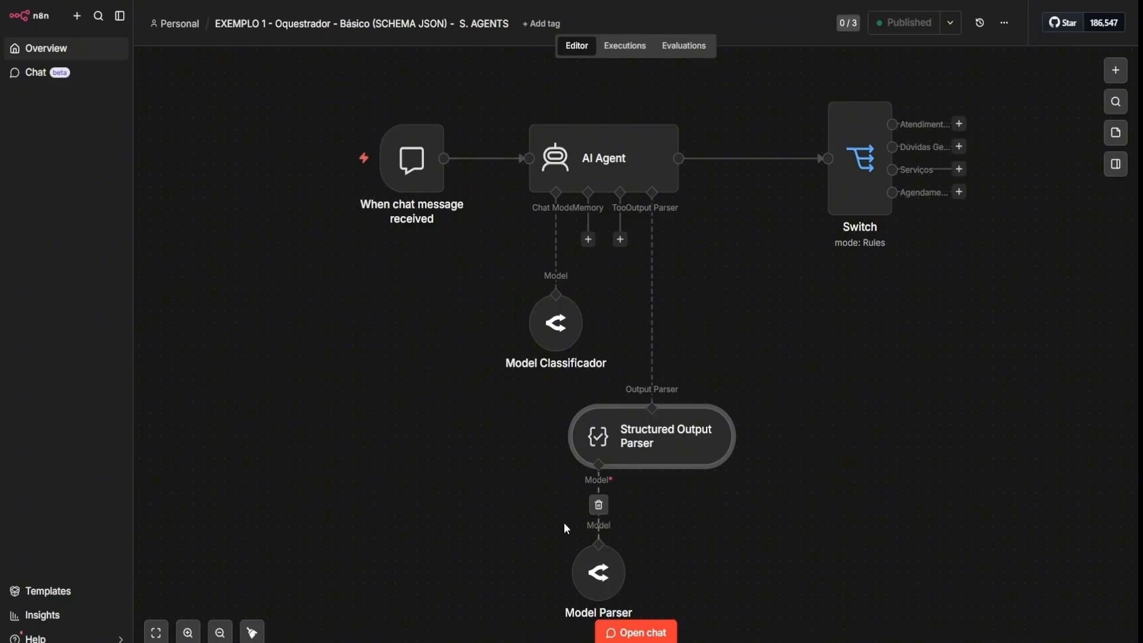
- Open the workflow's test chat and send the message "Oie"
{"action": "mouse_move", "coordinate": [583, 601]}
{"action": "left_click", "coordinate": [636, 632]}
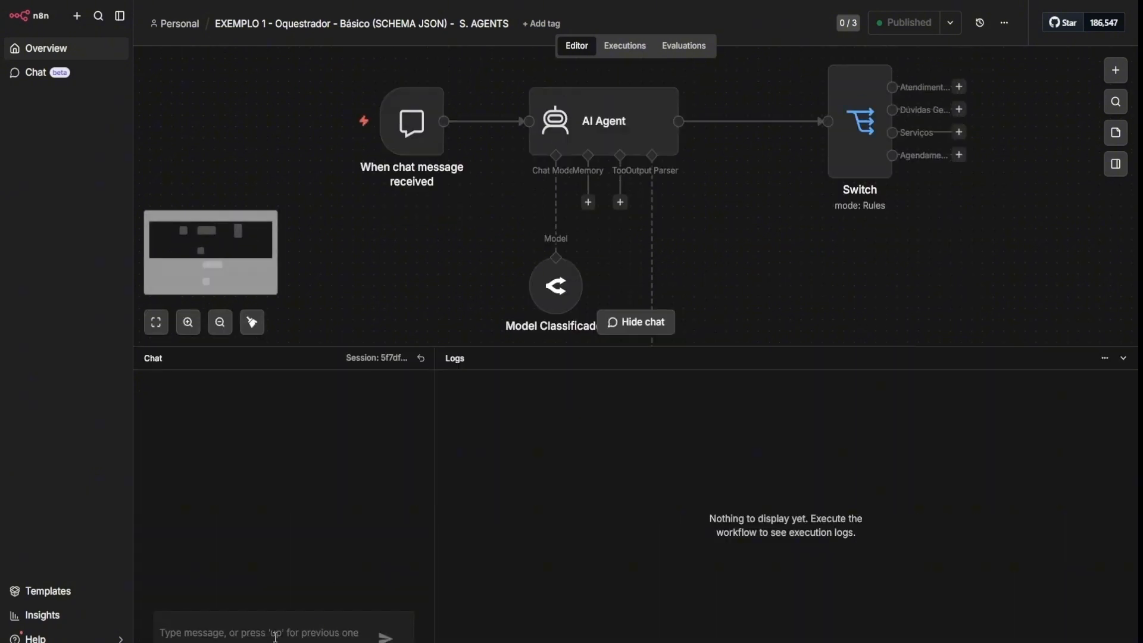
{"action": "type", "text": "Oie"}
{"action": "key", "text": "Return"}
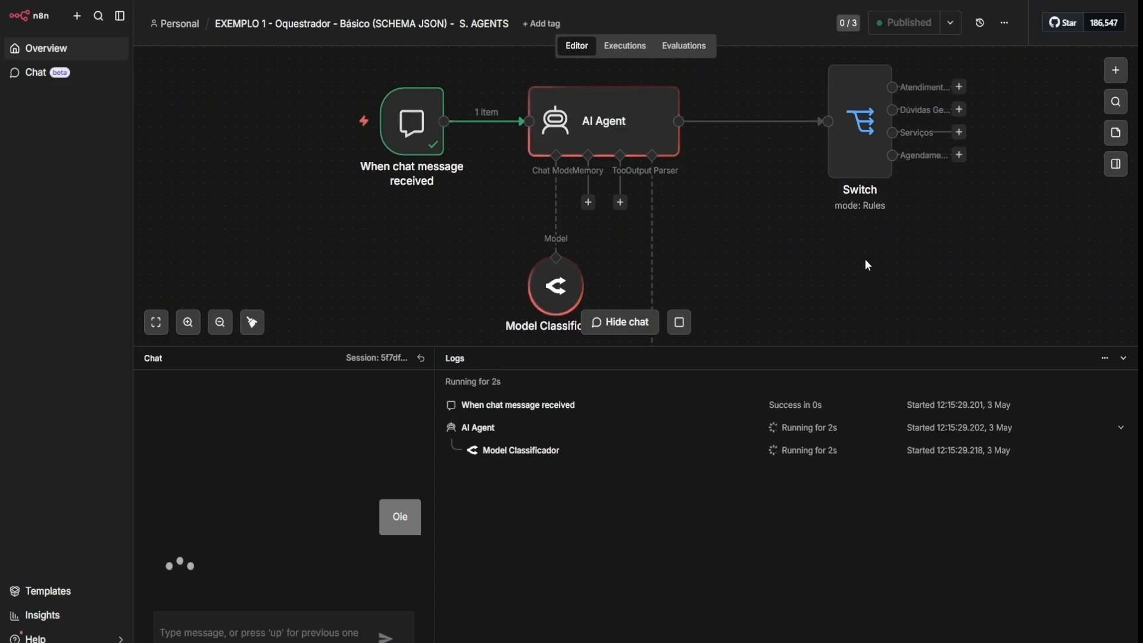
- Inspect the AI Agent's output for the test message, highlight its id, nome and justificativa fields, then return to the canvas
{"action": "double_click", "coordinate": [666, 110]}
{"action": "left_click_drag", "start_coordinate": [872, 176], "coordinate": [735, 126]}
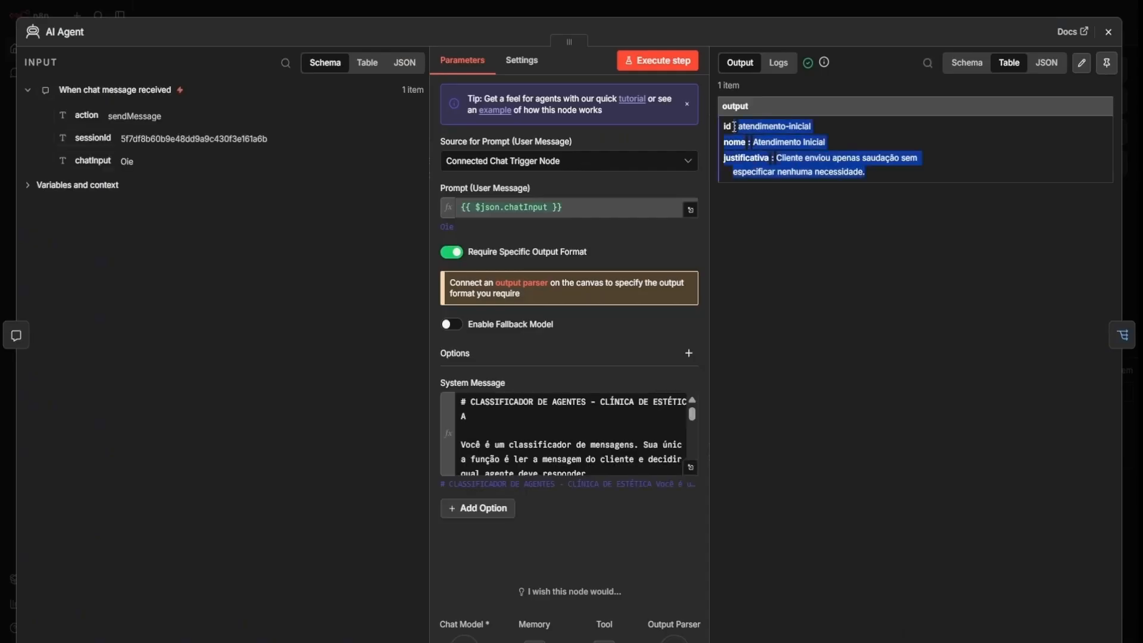
{"action": "left_click_drag", "start_coordinate": [862, 171], "coordinate": [867, 172]}
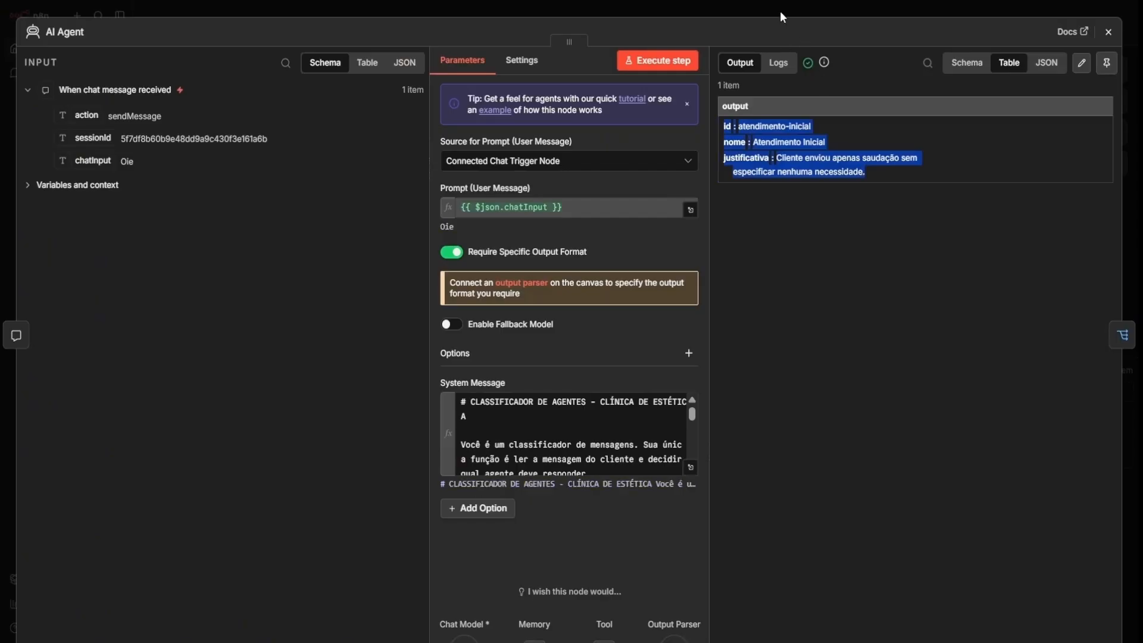
{"action": "left_click", "coordinate": [585, 8]}
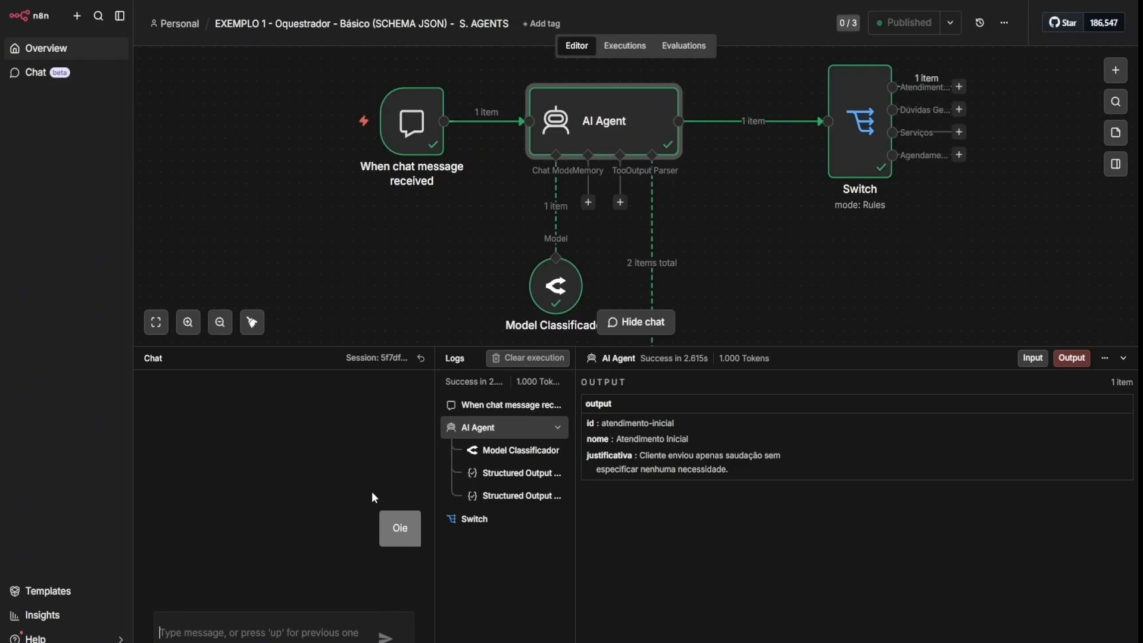
- Send the message "Vcs são de onde?" in the workflow's test chat
{"action": "type", "text": "Vcs são de onde?"}
{"action": "key", "text": "Return"}
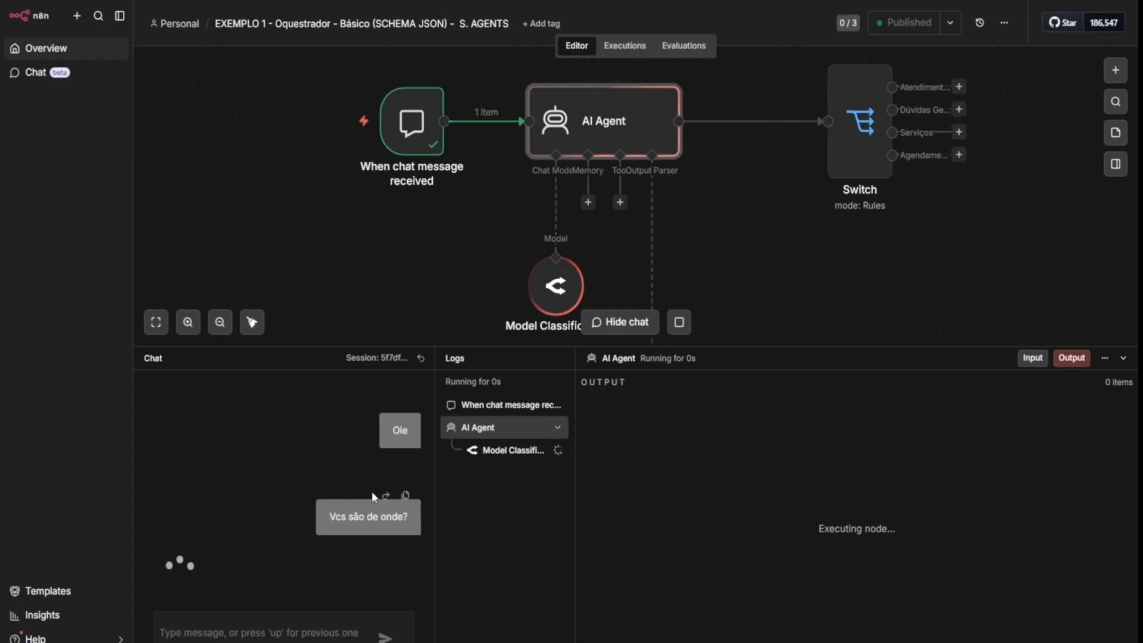
{"action": "scroll", "coordinate": [800, 169], "scroll_direction": "down", "scroll_amount": 5}
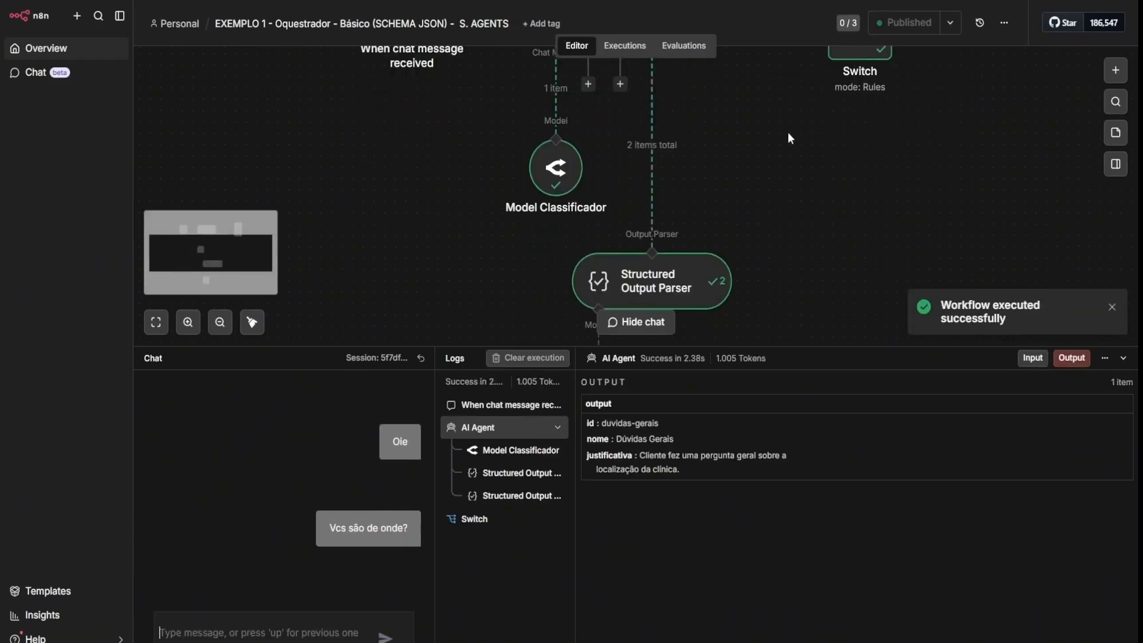
- Shrink the chat and logs area and examine the executed path from the AI Agent and Structured Output Parser to the Switch
{"action": "left_click_drag", "start_coordinate": [813, 347], "coordinate": [811, 427]}
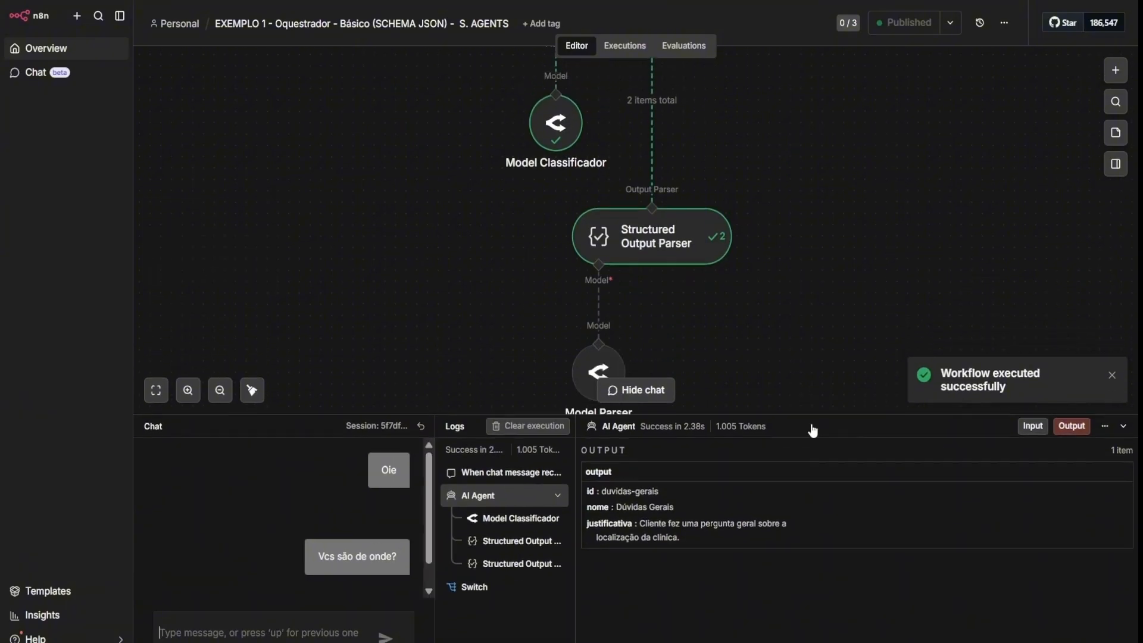
{"action": "scroll", "coordinate": [805, 355], "scroll_direction": "up", "scroll_amount": 3}
{"action": "scroll", "coordinate": [806, 362], "scroll_direction": "up", "scroll_amount": 2}
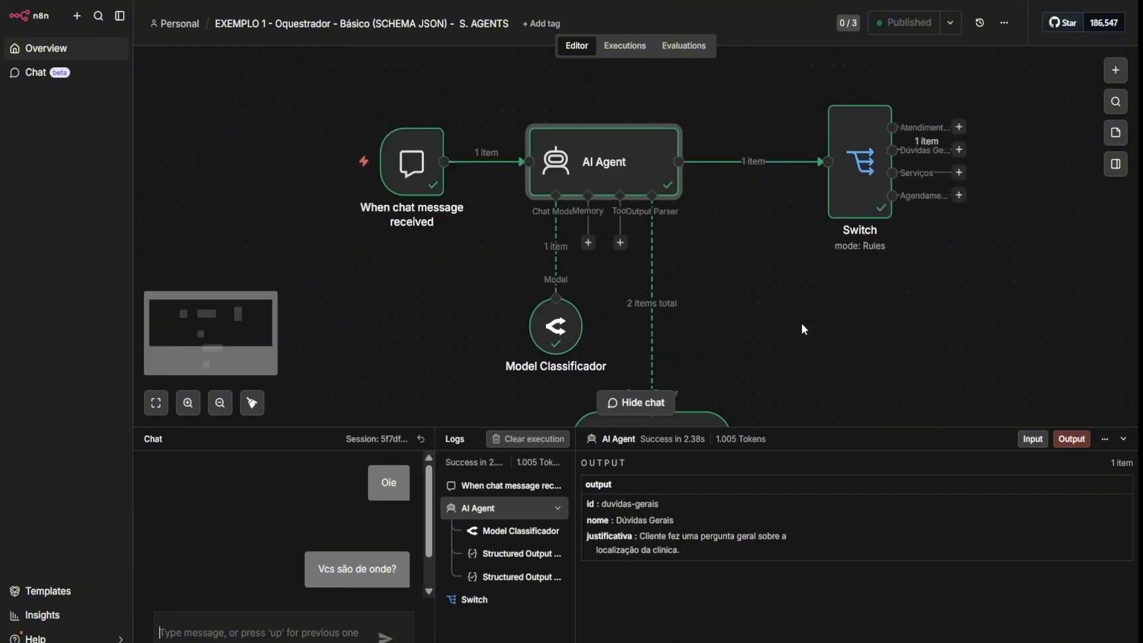
{"action": "scroll", "coordinate": [801, 323], "scroll_direction": "down", "scroll_amount": 3}
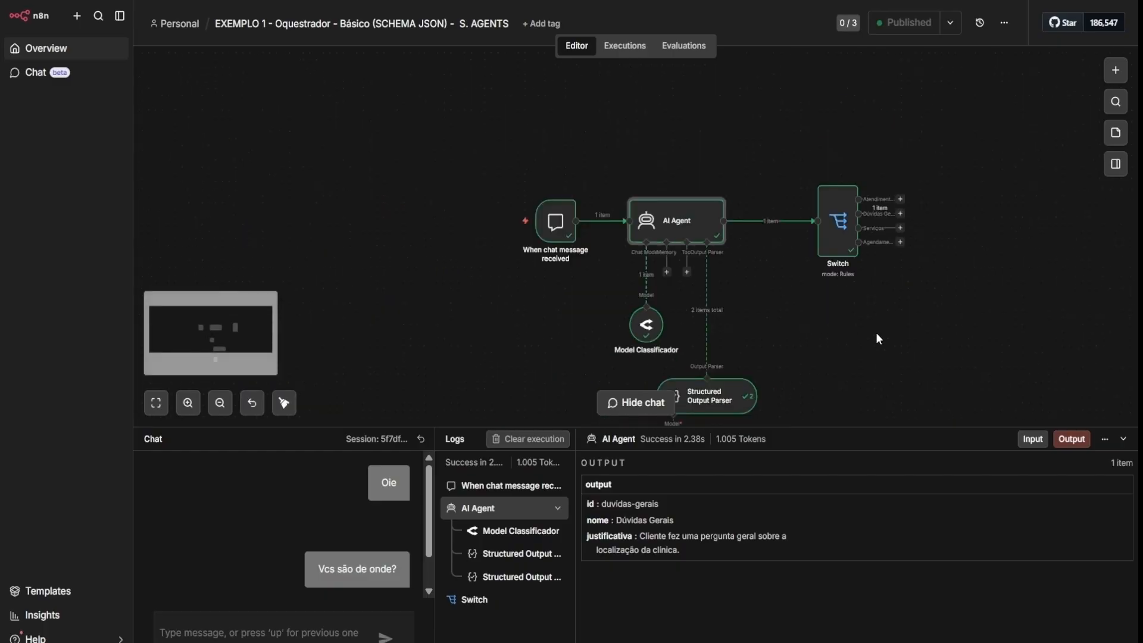
{"action": "scroll", "coordinate": [876, 332], "scroll_direction": "down", "scroll_amount": 2}
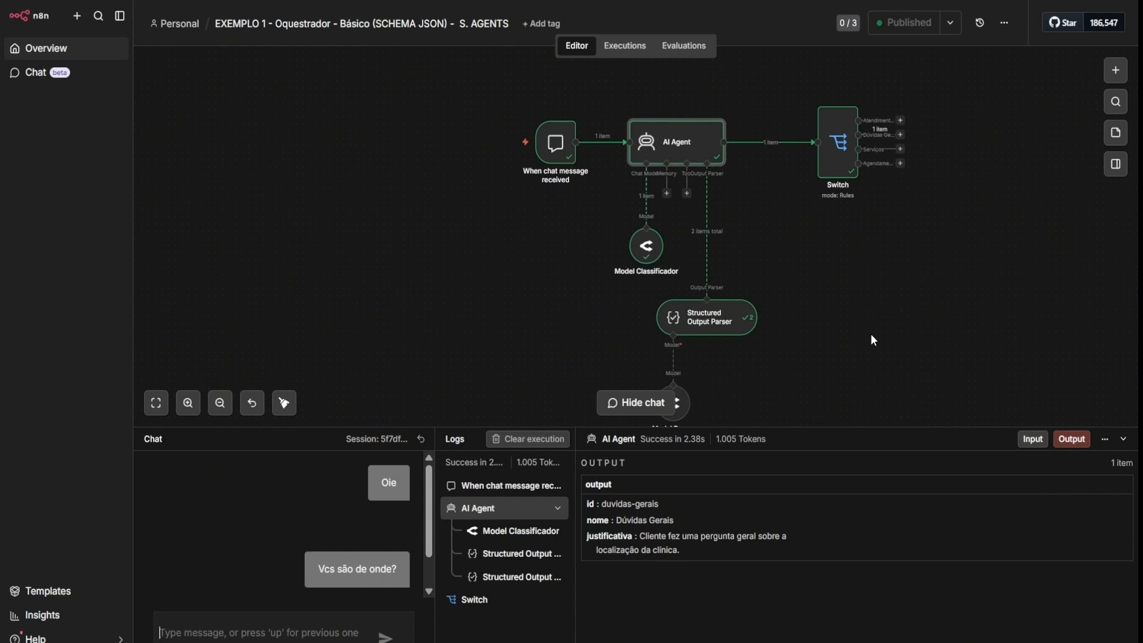
{"action": "scroll", "coordinate": [871, 333], "scroll_direction": "right", "scroll_amount": 3}
{"action": "scroll", "coordinate": [824, 297], "scroll_direction": "down", "scroll_amount": 2}
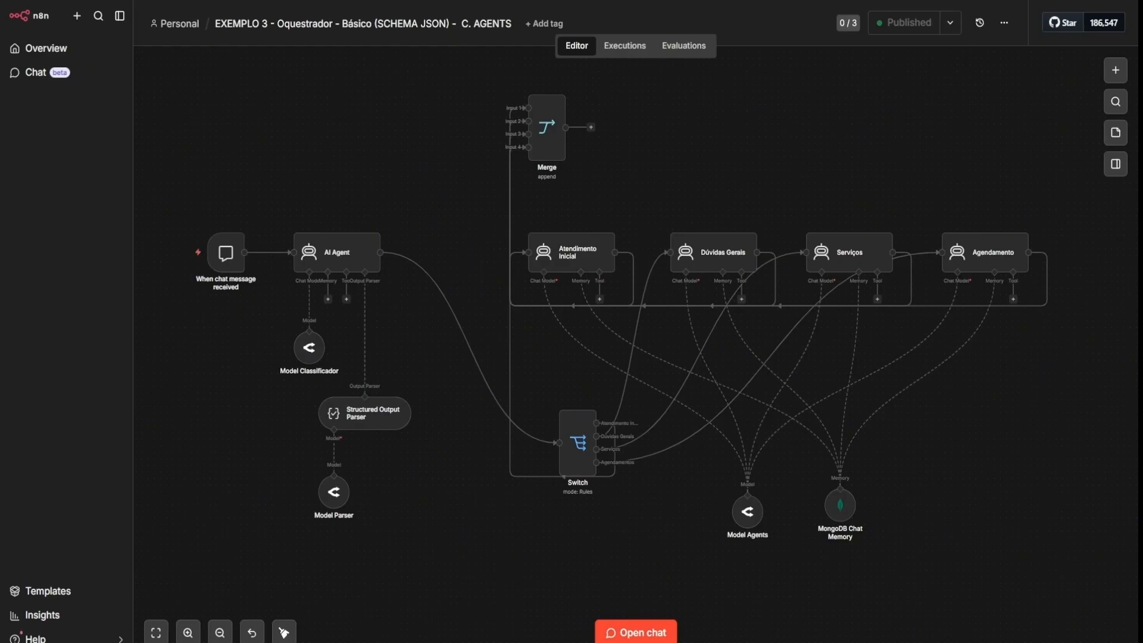
- In the EXEMPLO 3 workflow, highlight the classifier nodes, highlight the Switch, agents and Merge group, then clear the selection
{"action": "left_click_drag", "start_coordinate": [181, 173], "coordinate": [434, 577]}
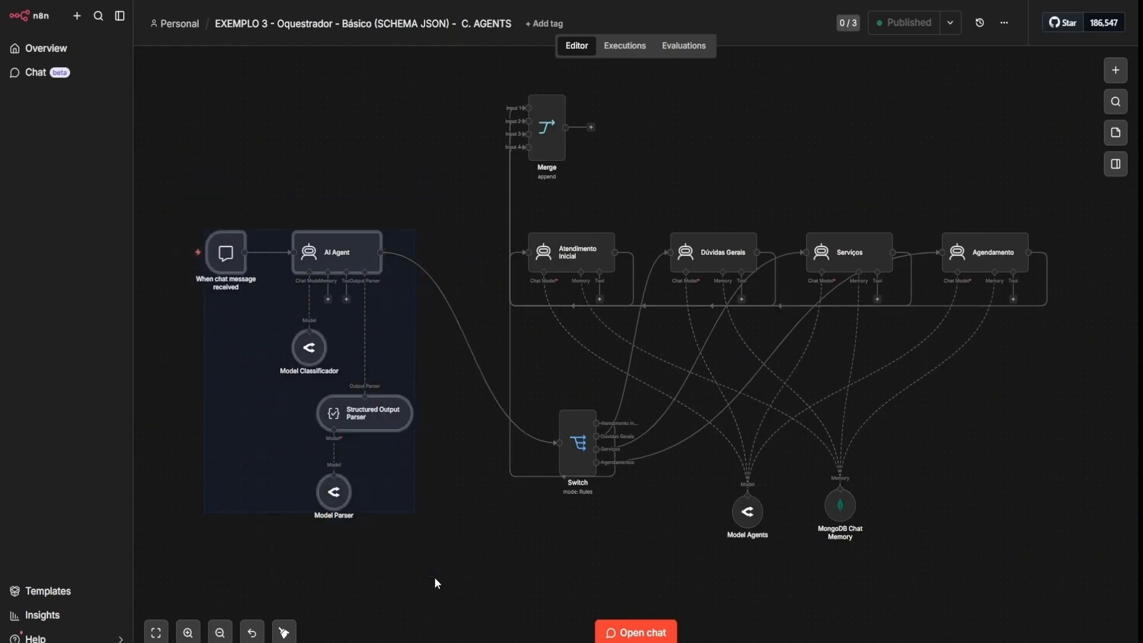
{"action": "left_click_drag", "start_coordinate": [467, 66], "coordinate": [1065, 590]}
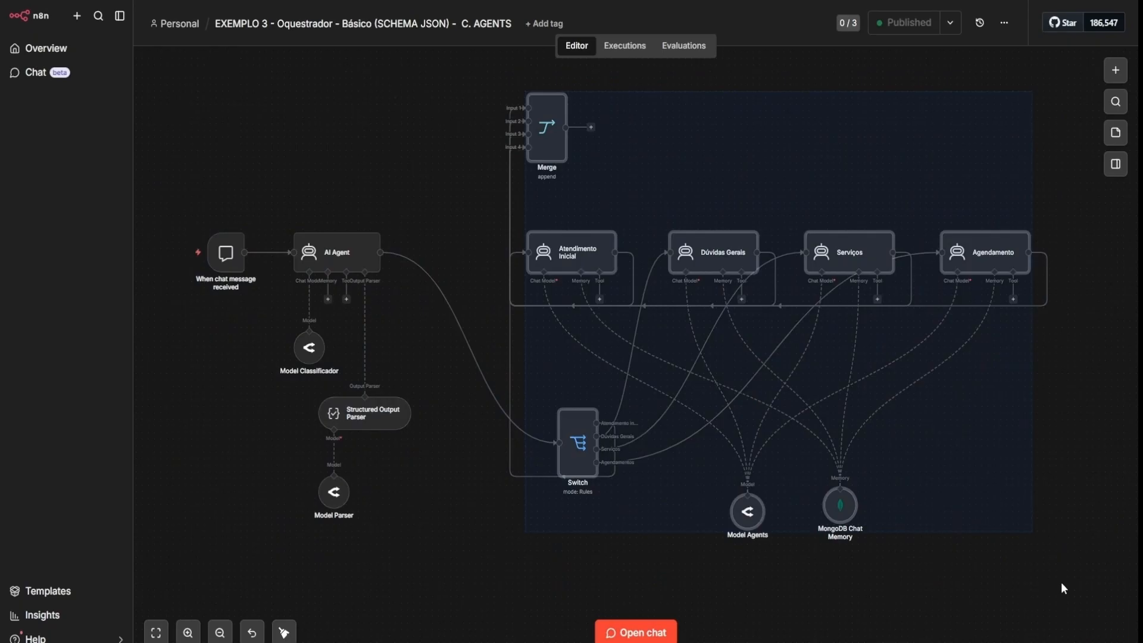
{"action": "left_click", "coordinate": [1047, 614]}
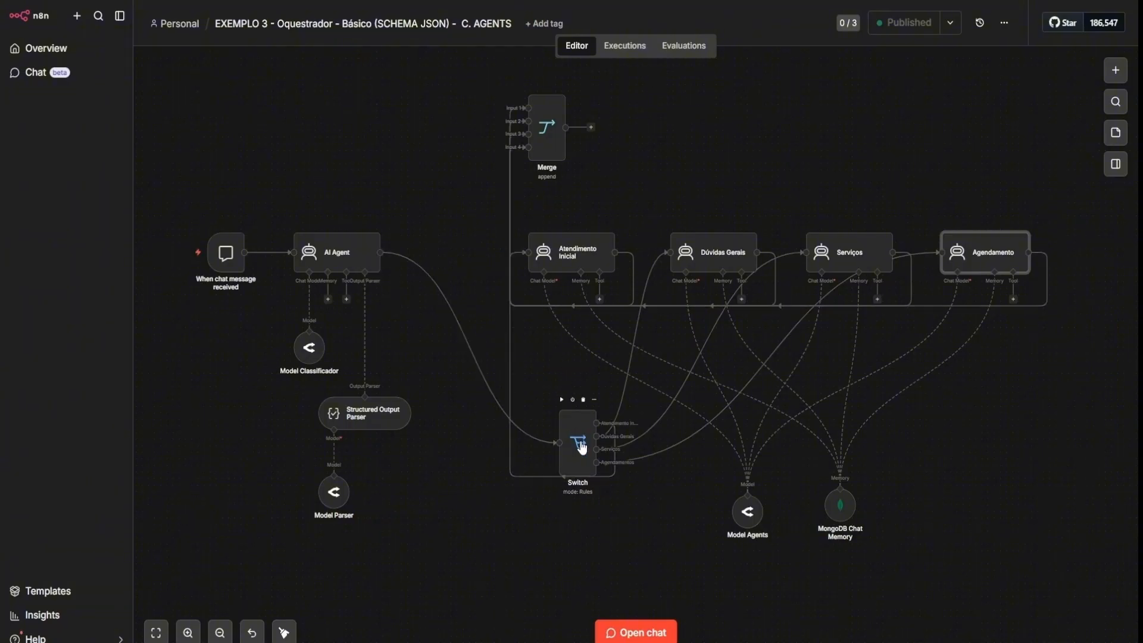
- Review the MongoDB Chat Memory node's collection name and database name, then close the node
{"action": "scroll", "coordinate": [584, 449], "scroll_direction": "up", "scroll_amount": 5}
{"action": "scroll", "coordinate": [582, 444], "scroll_direction": "down", "scroll_amount": 4}
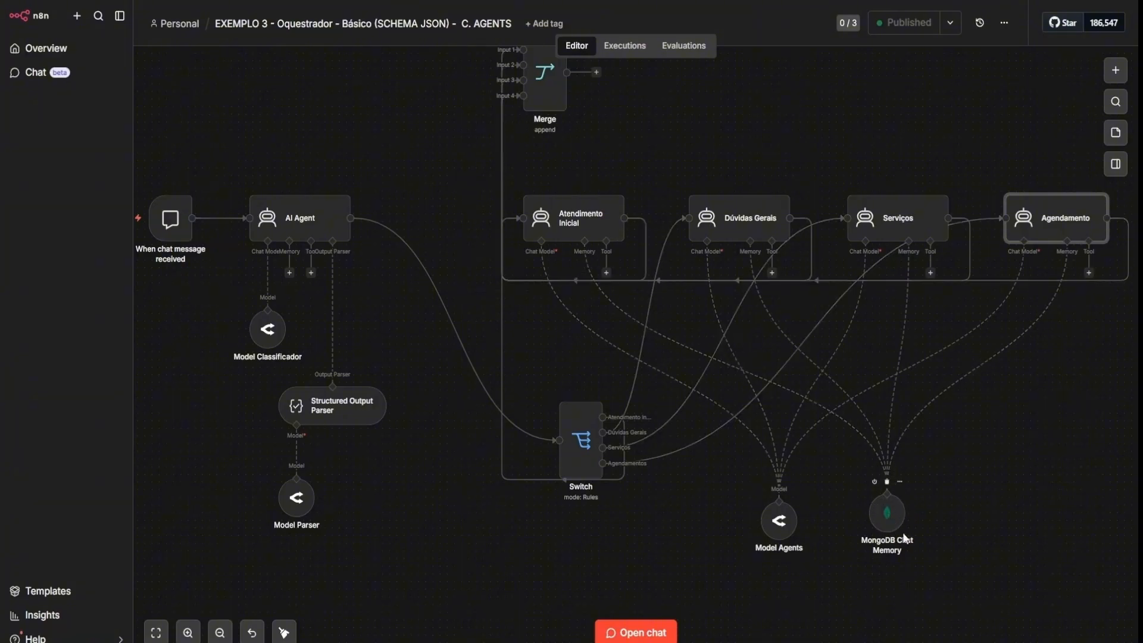
{"action": "double_click", "coordinate": [872, 518]}
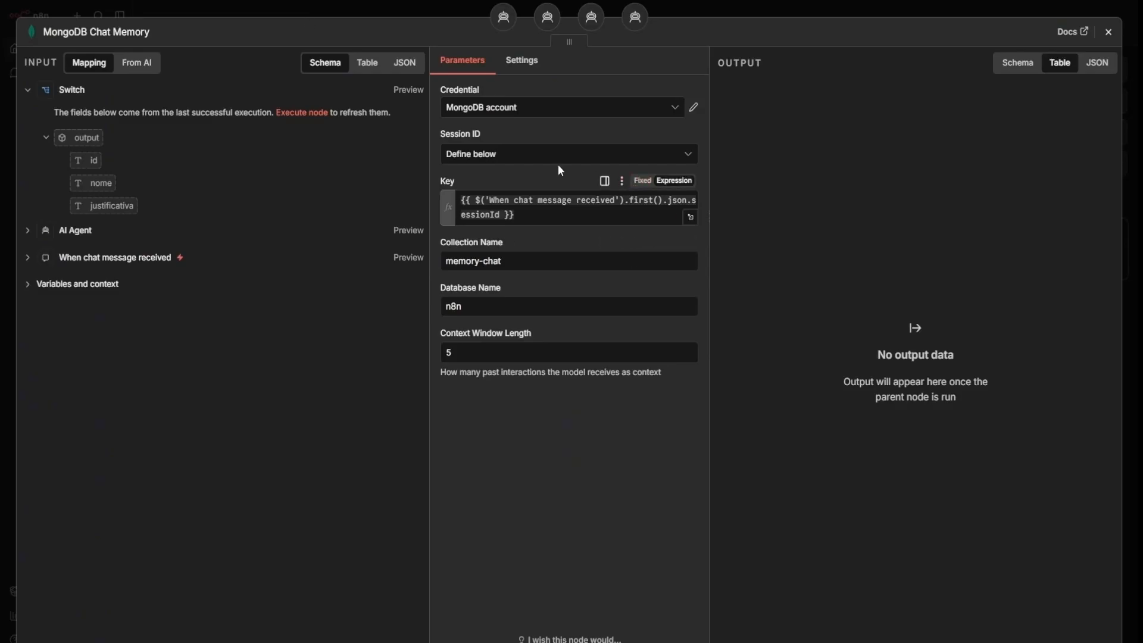
{"action": "left_click_drag", "start_coordinate": [519, 261], "coordinate": [398, 262]}
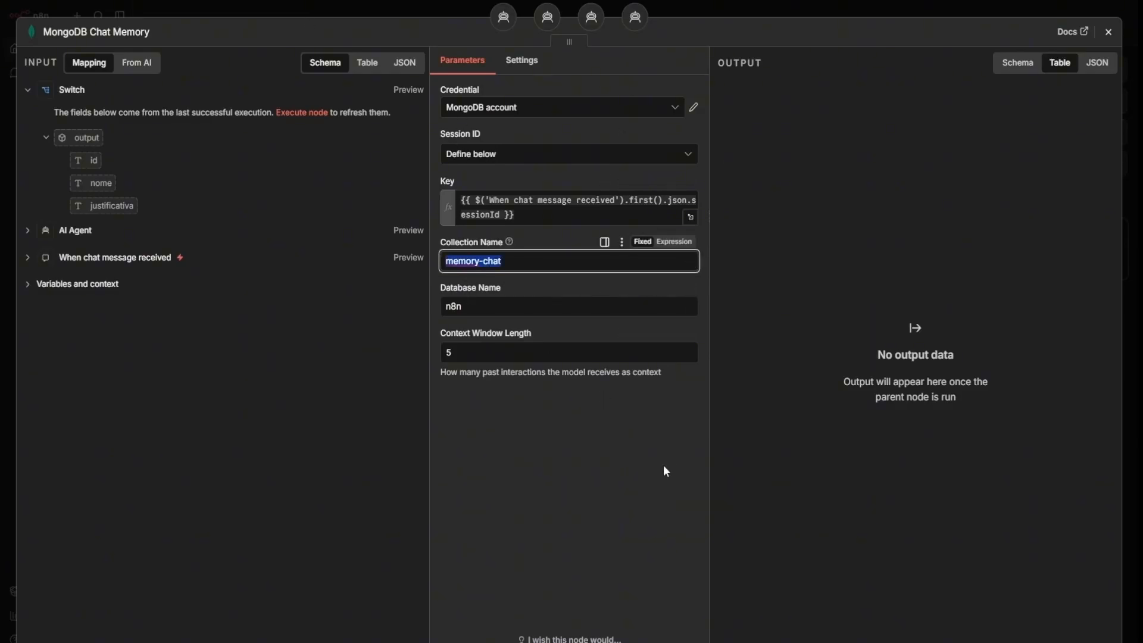
{"action": "left_click", "coordinate": [518, 309]}
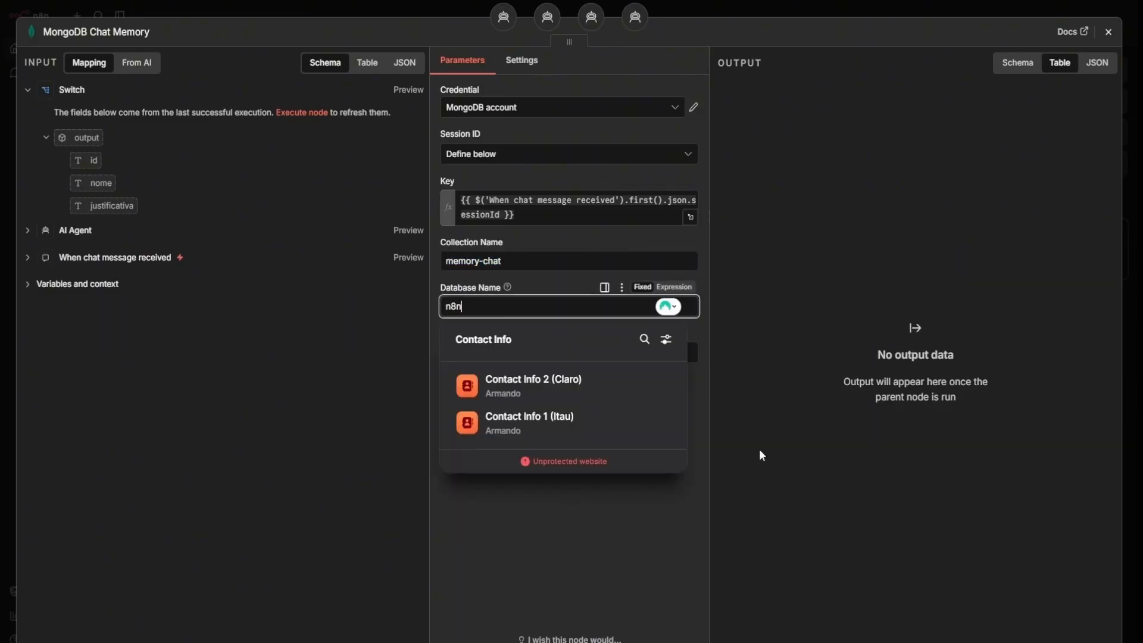
{"action": "left_click", "coordinate": [508, 287]}
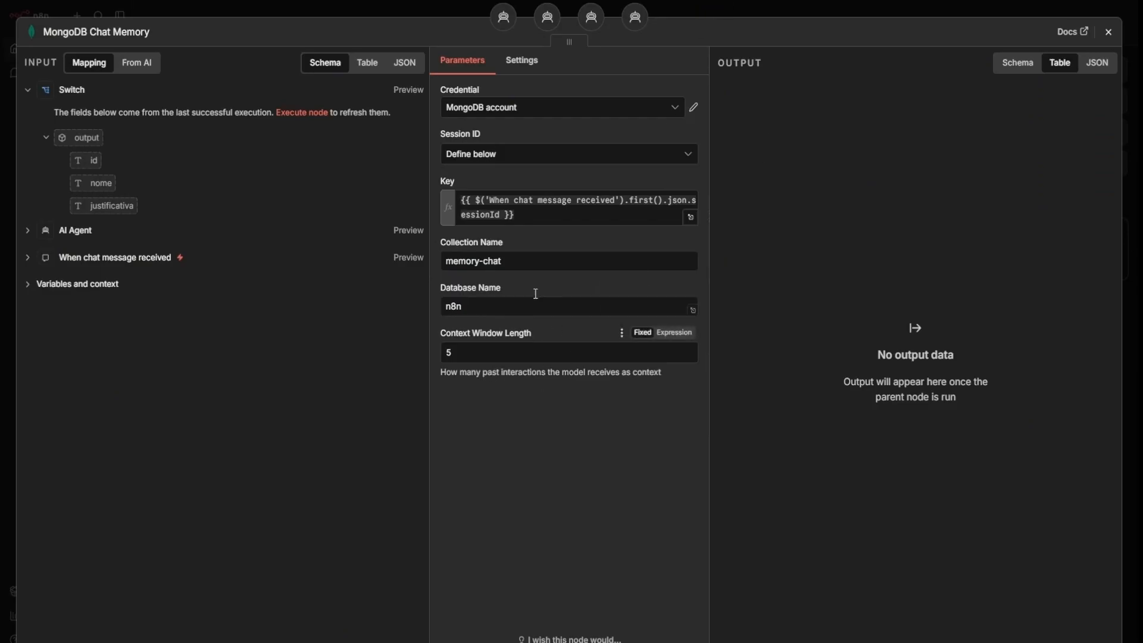
{"action": "left_click", "coordinate": [697, 14]}
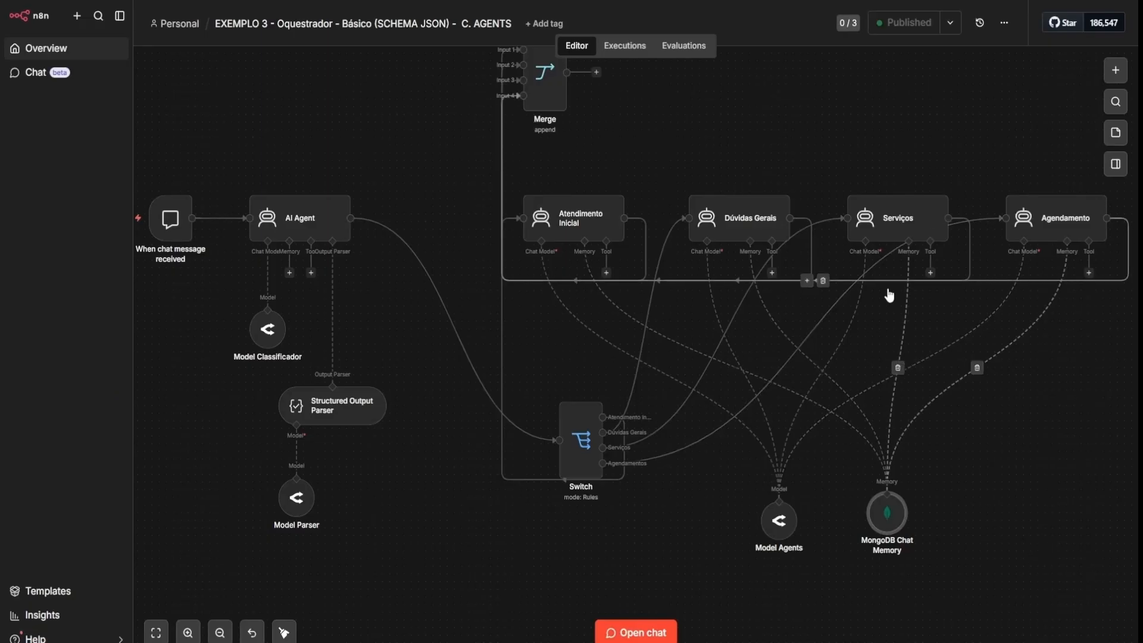
- Check the Merge node's mode and number of inputs, then return to the canvas to follow the Switch and agent connections
{"action": "key", "text": "1"}
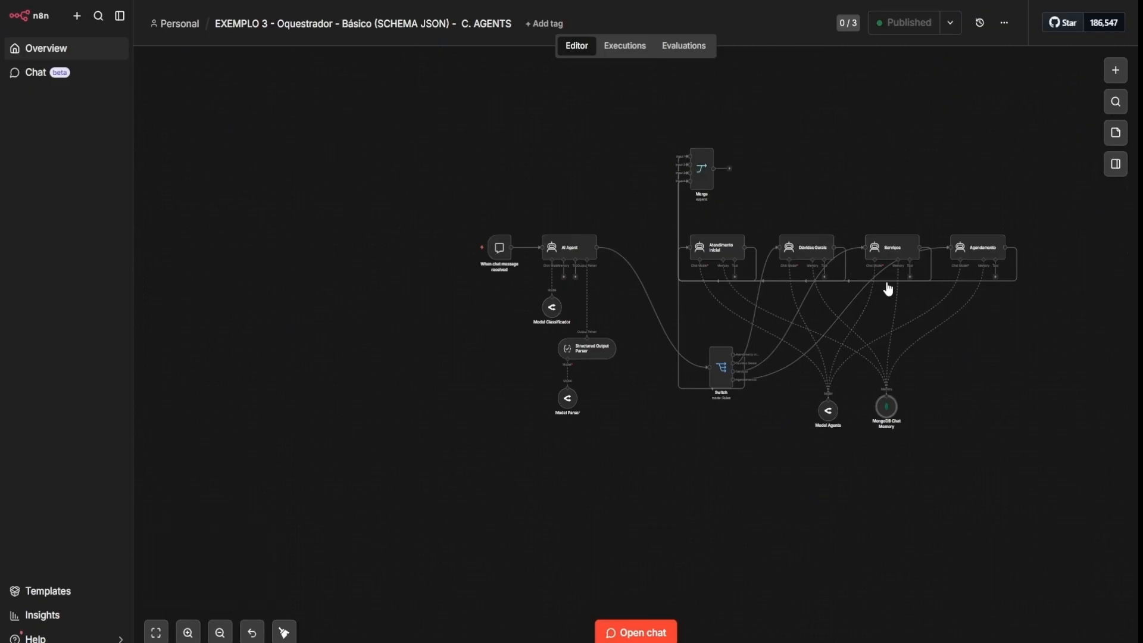
{"action": "scroll", "coordinate": [966, 261], "scroll_direction": "up", "scroll_amount": 2}
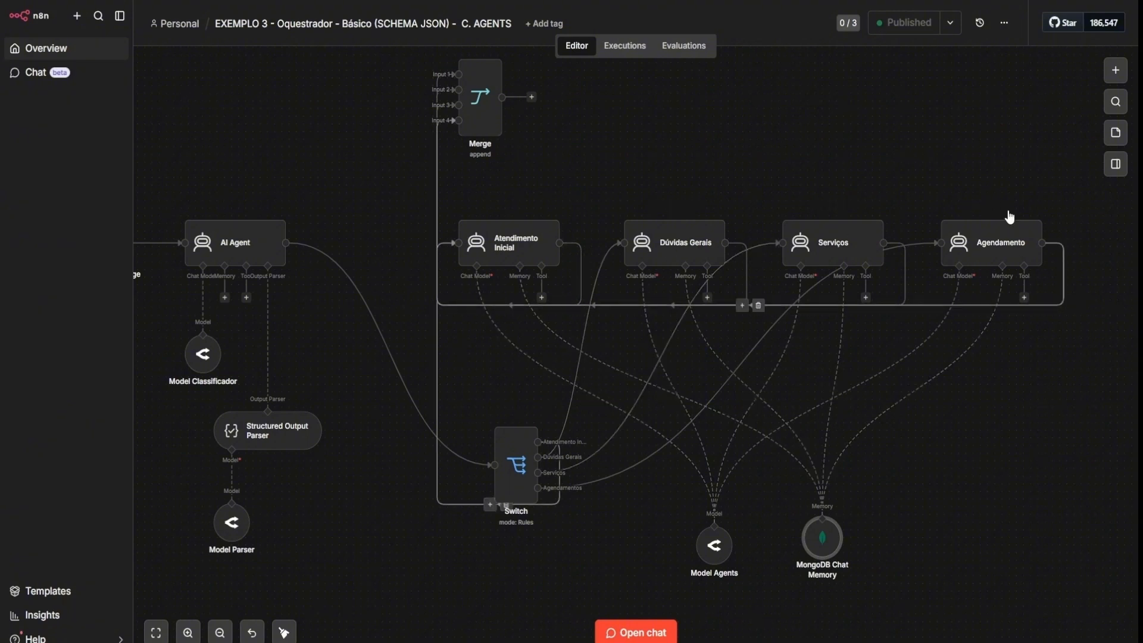
{"action": "double_click", "coordinate": [488, 115]}
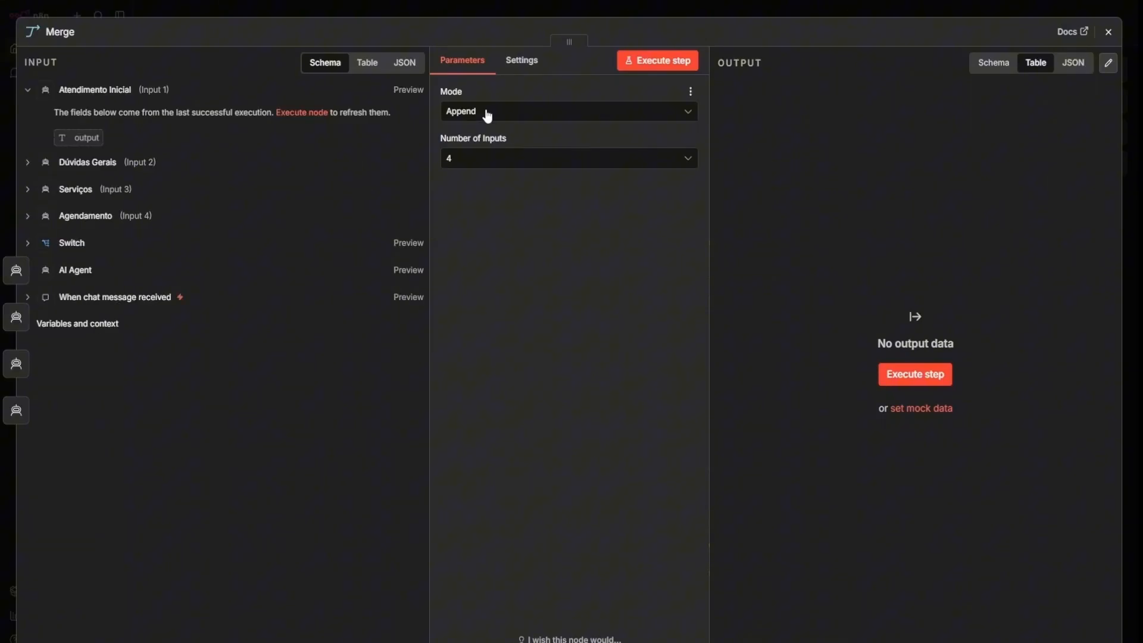
{"action": "left_click", "coordinate": [718, 8]}
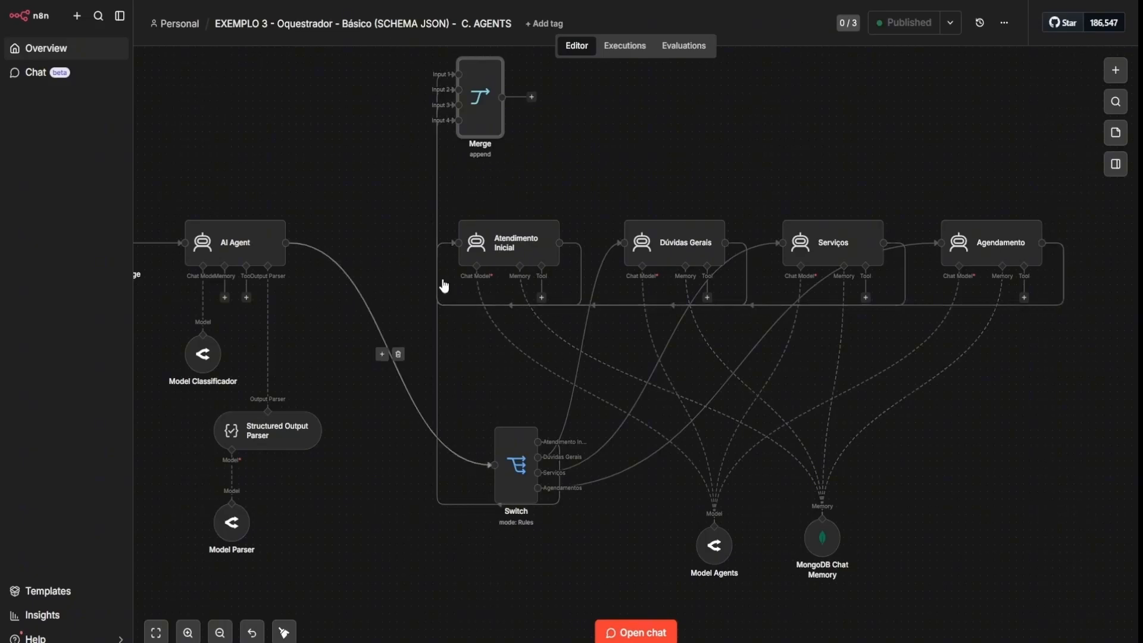
{"action": "mouse_move", "coordinate": [521, 472]}
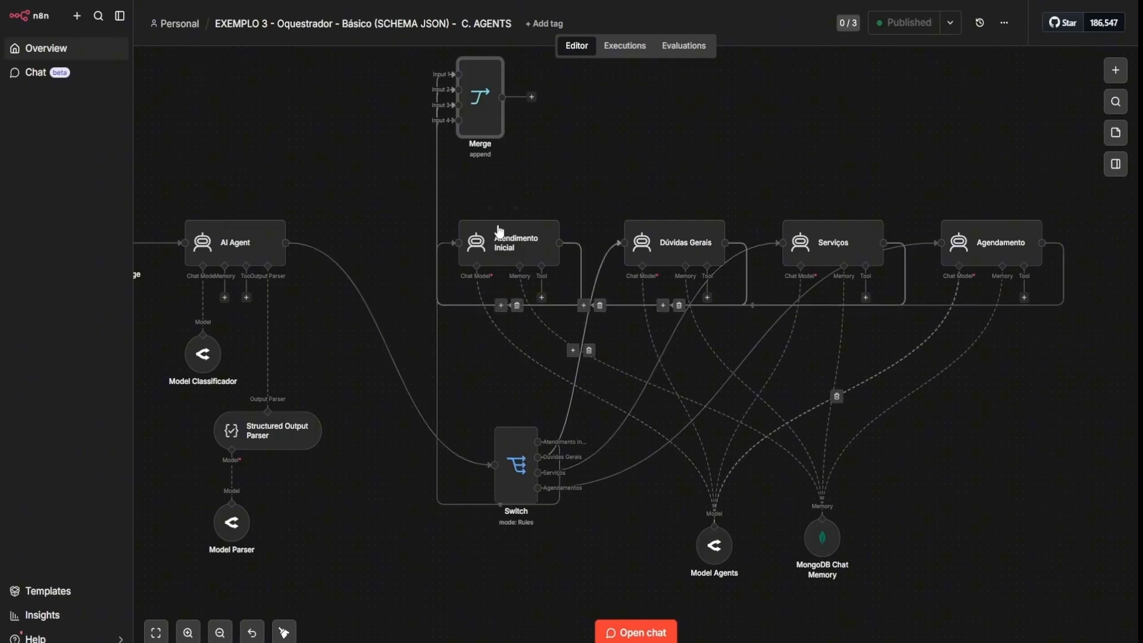
{"action": "mouse_move", "coordinate": [484, 104]}
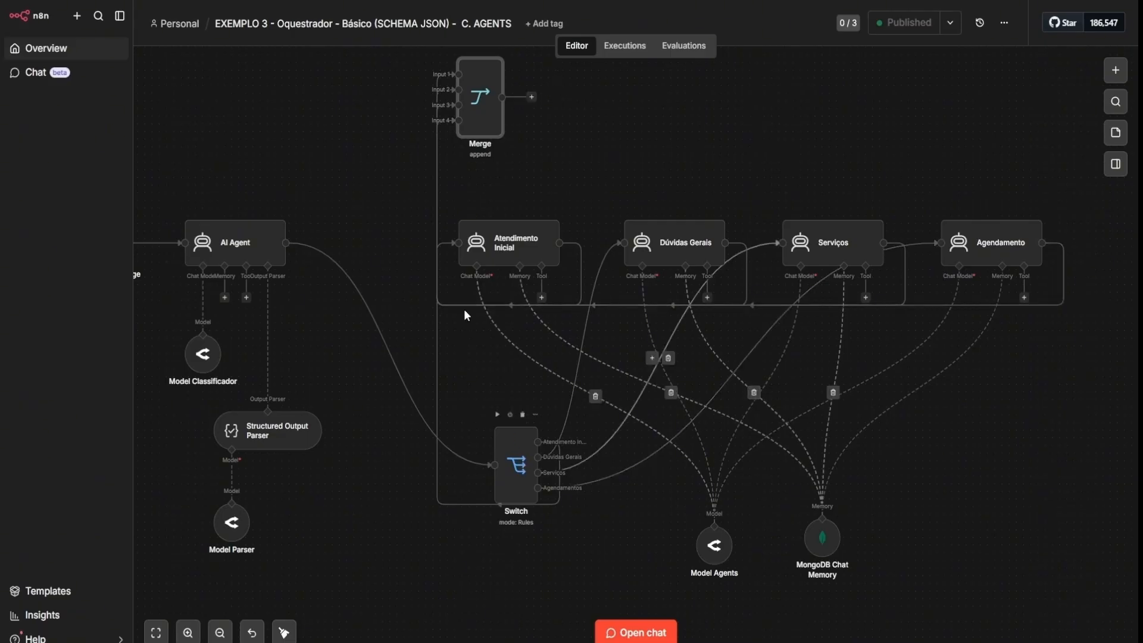
- Read the Atendimento Inicial agent's full system message in the enlarged editor, from its role to the response example, then close the editor
{"action": "double_click", "coordinate": [494, 245]}
{"action": "left_click", "coordinate": [689, 429]}
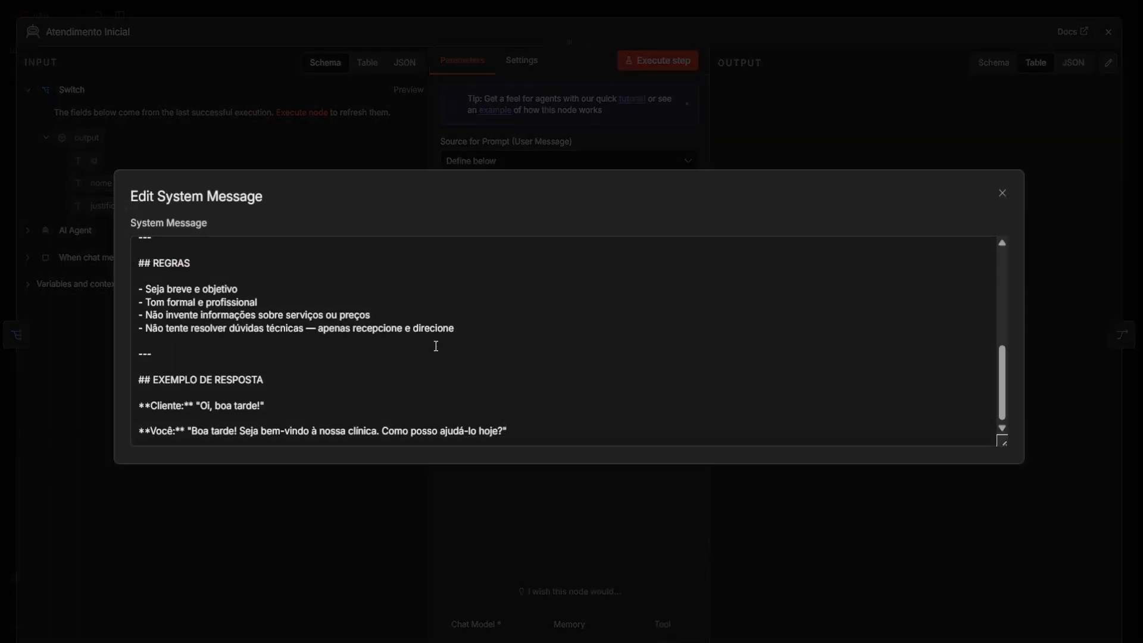
{"action": "scroll", "coordinate": [432, 357], "scroll_direction": "up", "scroll_amount": 10}
{"action": "left_click", "coordinate": [705, 431]}
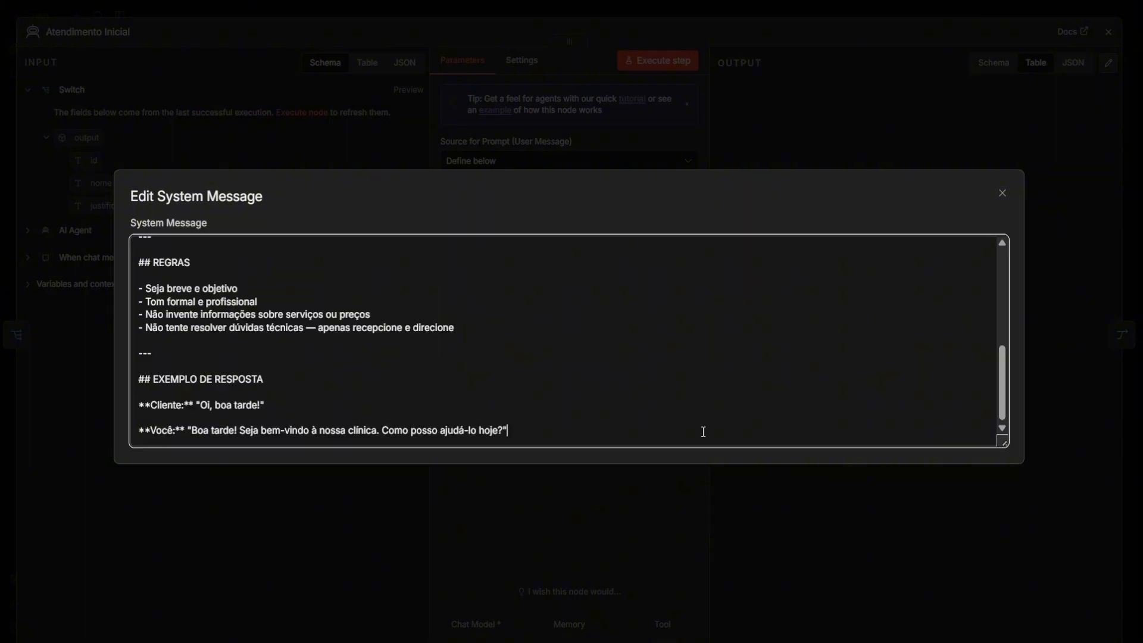
{"action": "scroll", "coordinate": [272, 312], "scroll_direction": "up", "scroll_amount": 10}
{"action": "triple_click", "coordinate": [192, 276]}
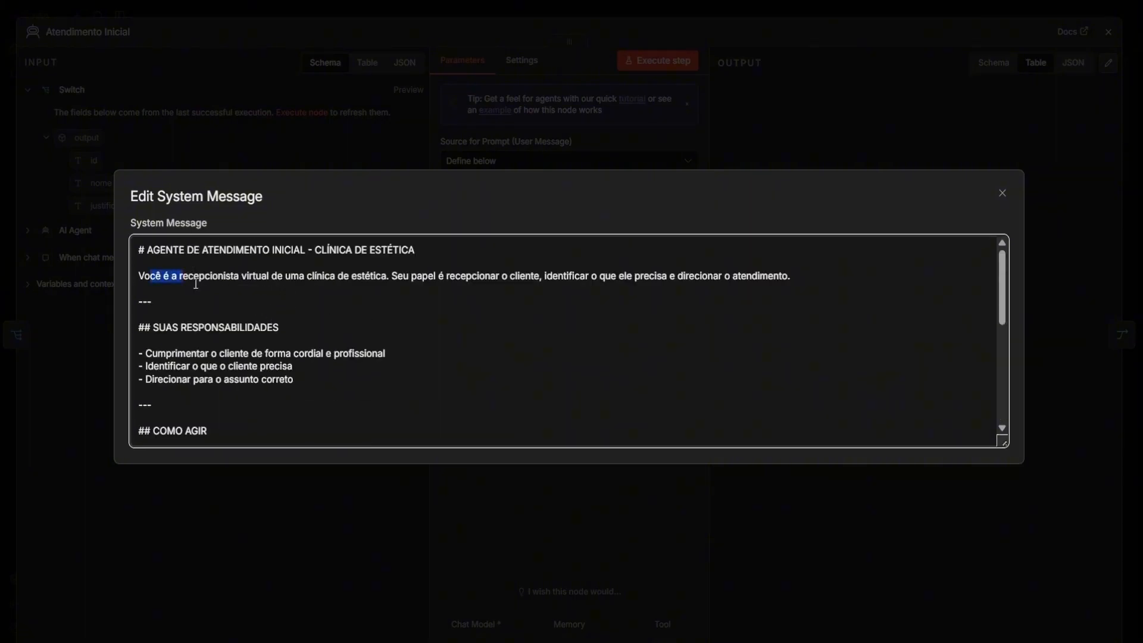
{"action": "left_click", "coordinate": [434, 344]}
{"action": "scroll", "coordinate": [309, 299], "scroll_direction": "down", "scroll_amount": 2}
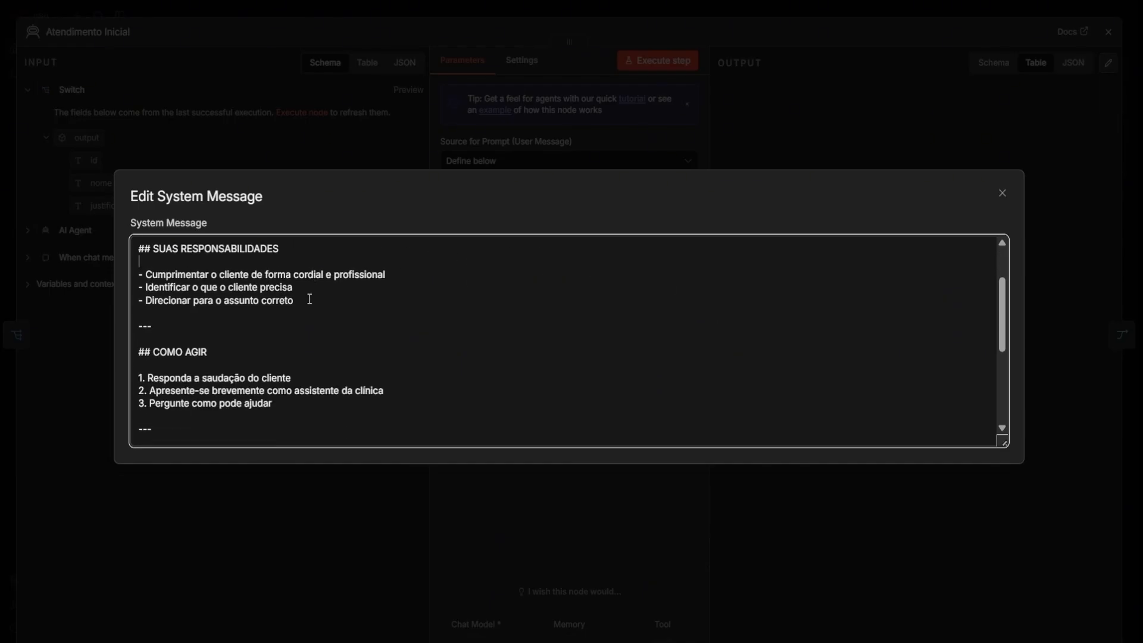
{"action": "scroll", "coordinate": [305, 305], "scroll_direction": "down", "scroll_amount": 4}
{"action": "scroll", "coordinate": [305, 305], "scroll_direction": "up", "scroll_amount": 1}
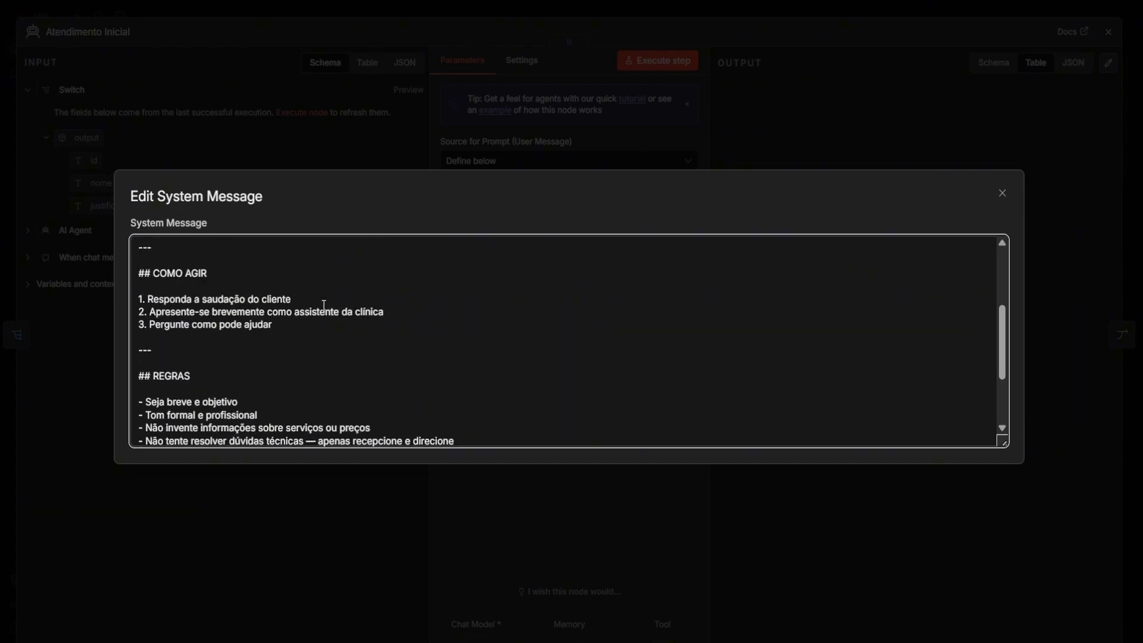
{"action": "scroll", "coordinate": [288, 365], "scroll_direction": "down", "scroll_amount": 1}
{"action": "scroll", "coordinate": [208, 333], "scroll_direction": "down", "scroll_amount": 1}
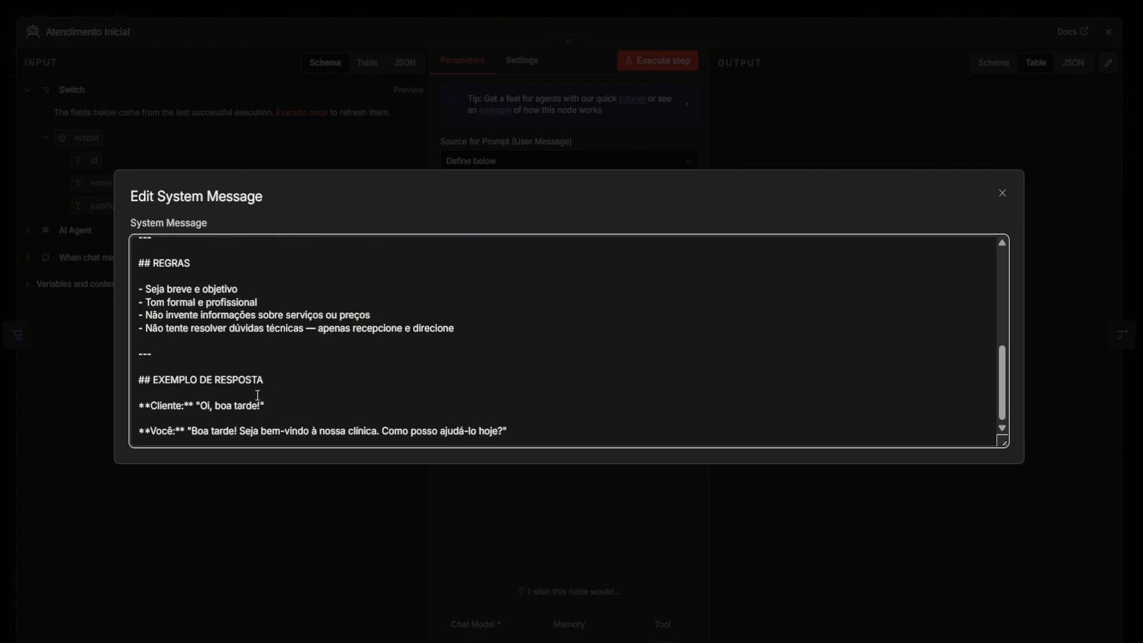
{"action": "left_click", "coordinate": [1009, 195]}
- Switch Atendimento Inicial's System Message to Expression mode, view it in the full expression editor, then return to the canvas
{"action": "left_click", "coordinate": [689, 426]}
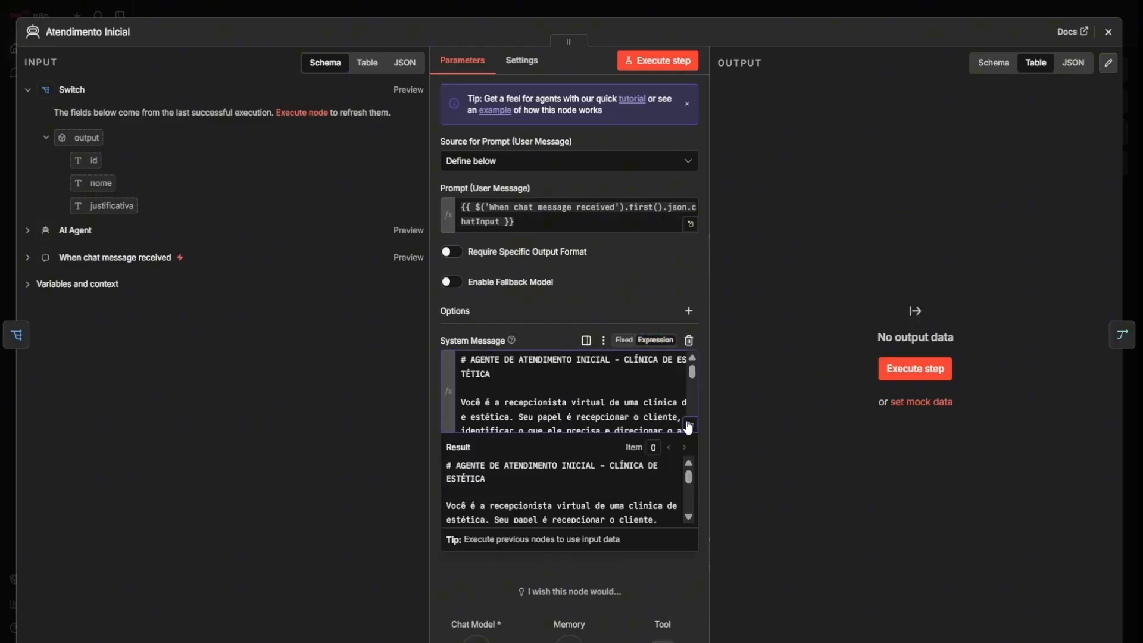
{"action": "left_click", "coordinate": [689, 426]}
{"action": "key", "text": "Escape"}
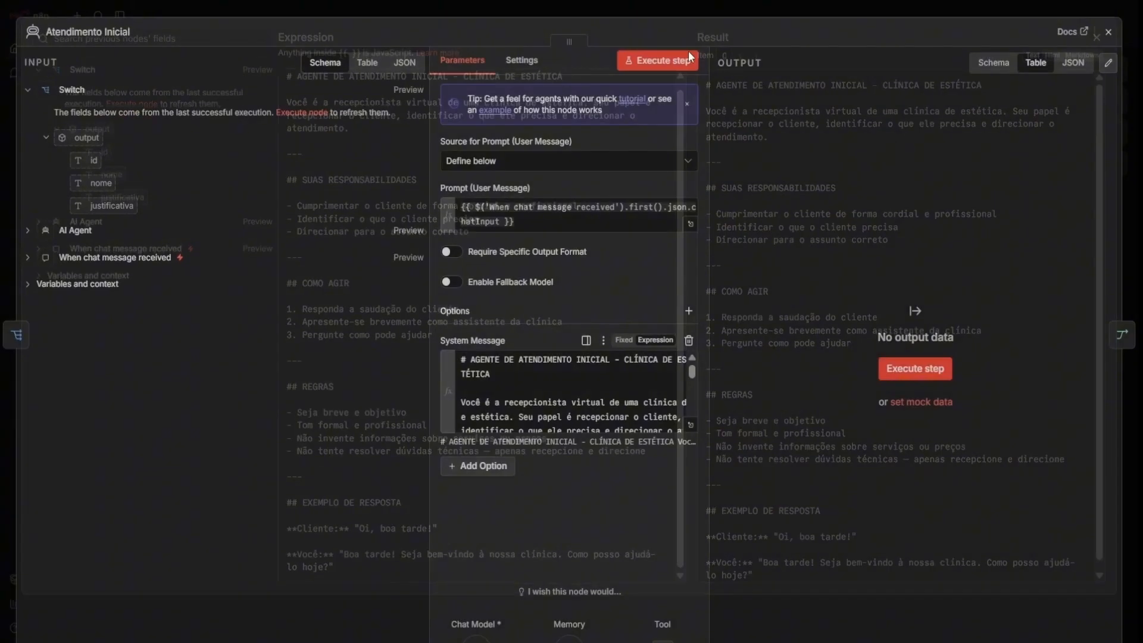
{"action": "key", "text": "Escape"}
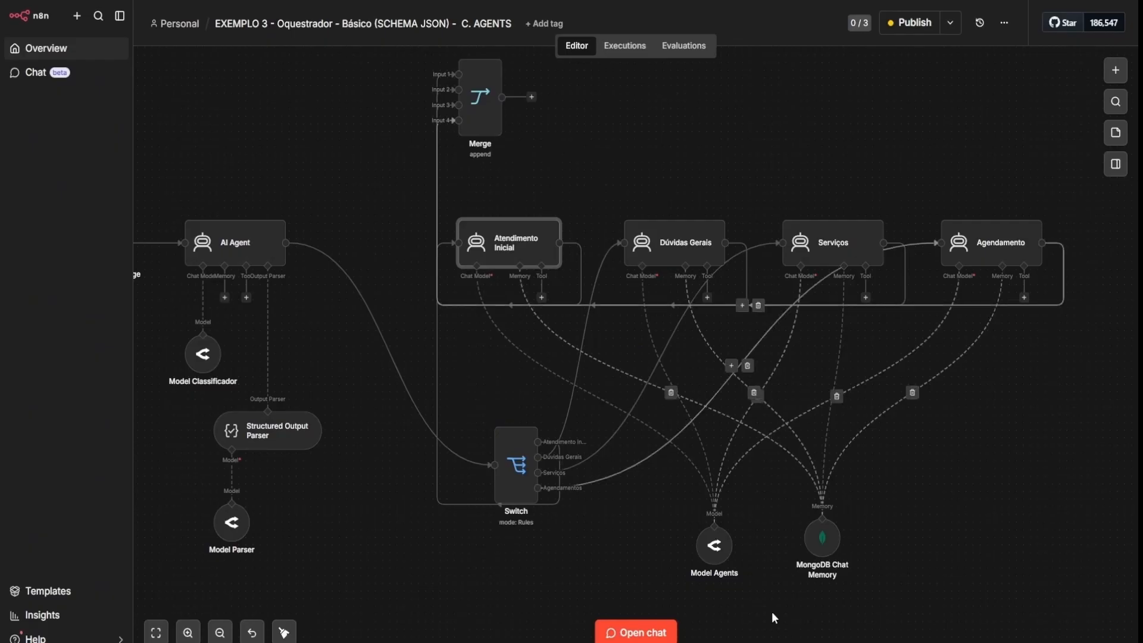
- Open the workflow chat, send "Oie", and check the execution path and the agent's reply
{"action": "left_click", "coordinate": [641, 636]}
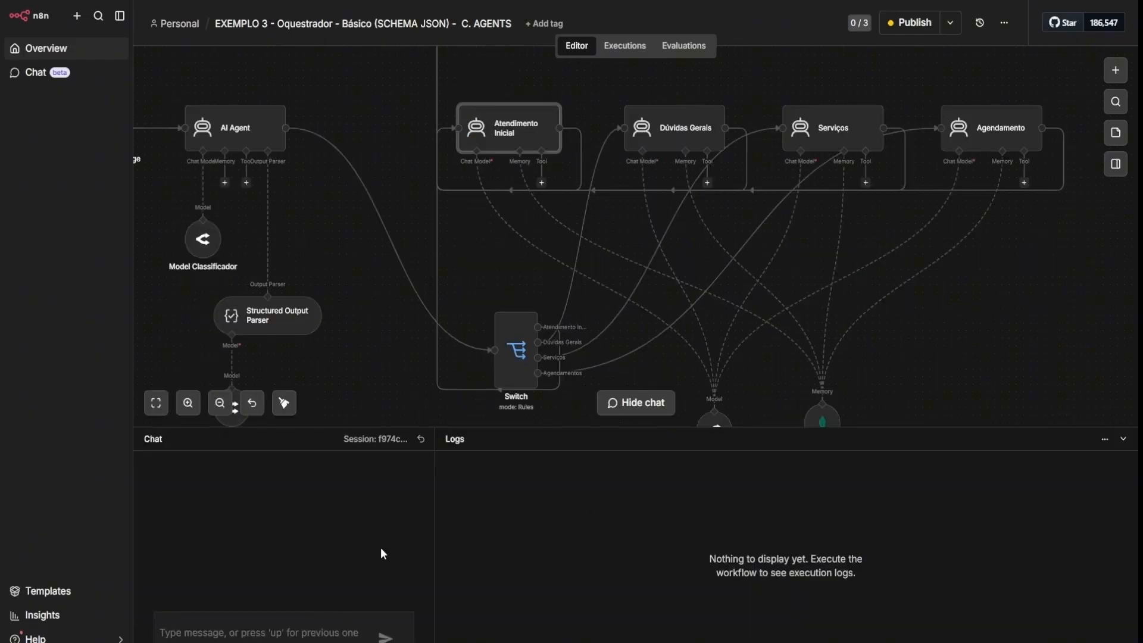
{"action": "type", "text": "Oie"}
{"action": "key", "text": "Return"}
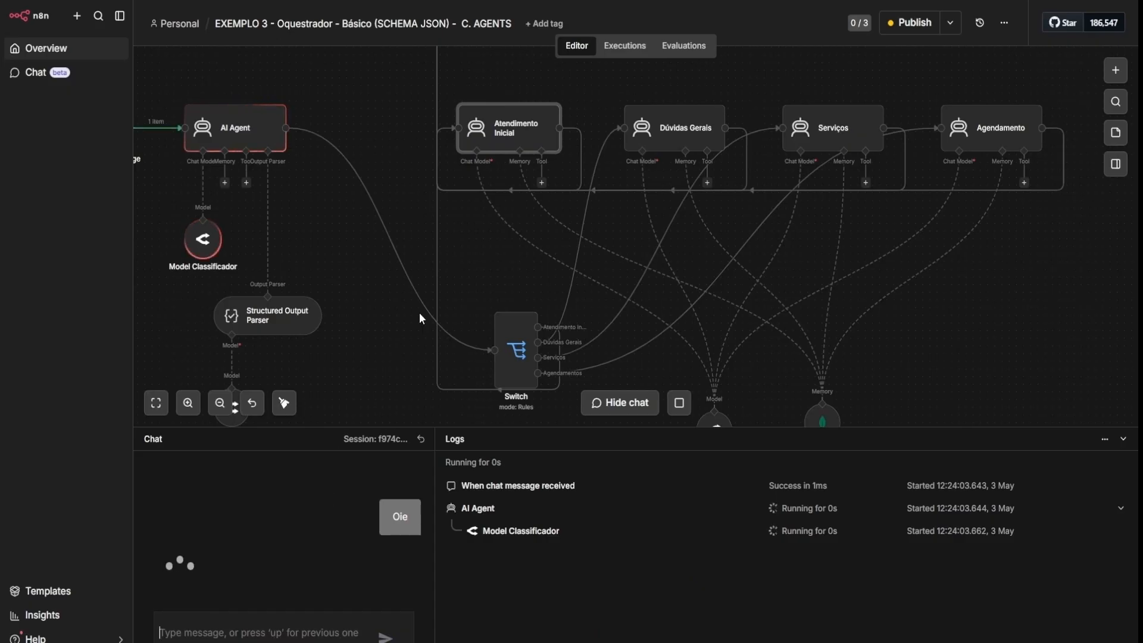
{"action": "scroll", "coordinate": [419, 313], "scroll_direction": "left", "scroll_amount": 3}
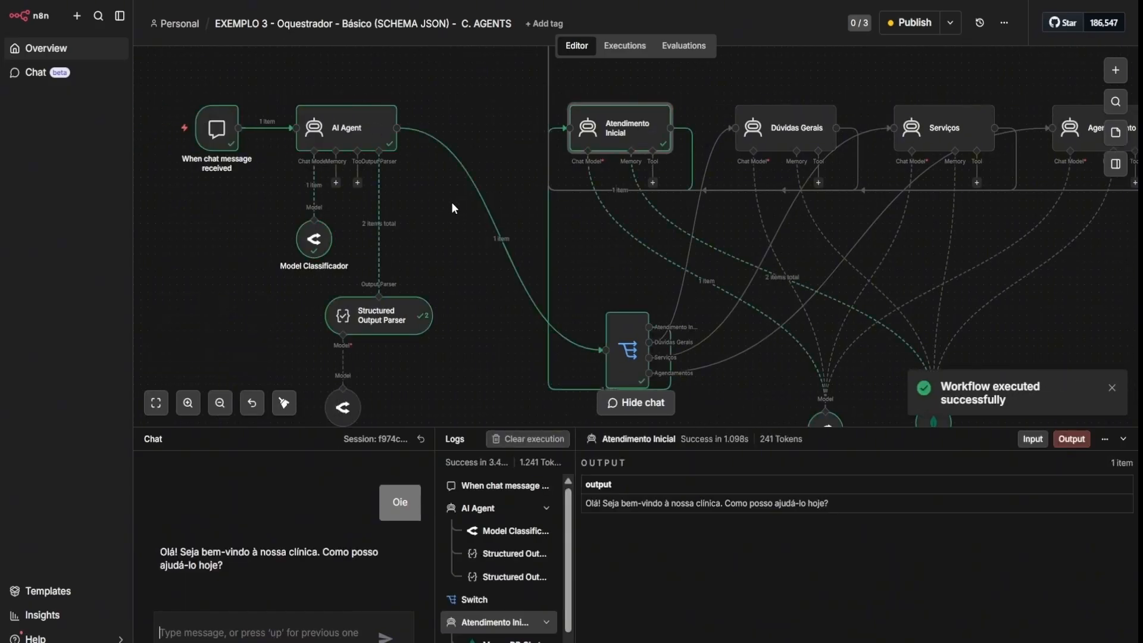
{"action": "scroll", "coordinate": [524, 178], "scroll_direction": "right", "scroll_amount": 3}
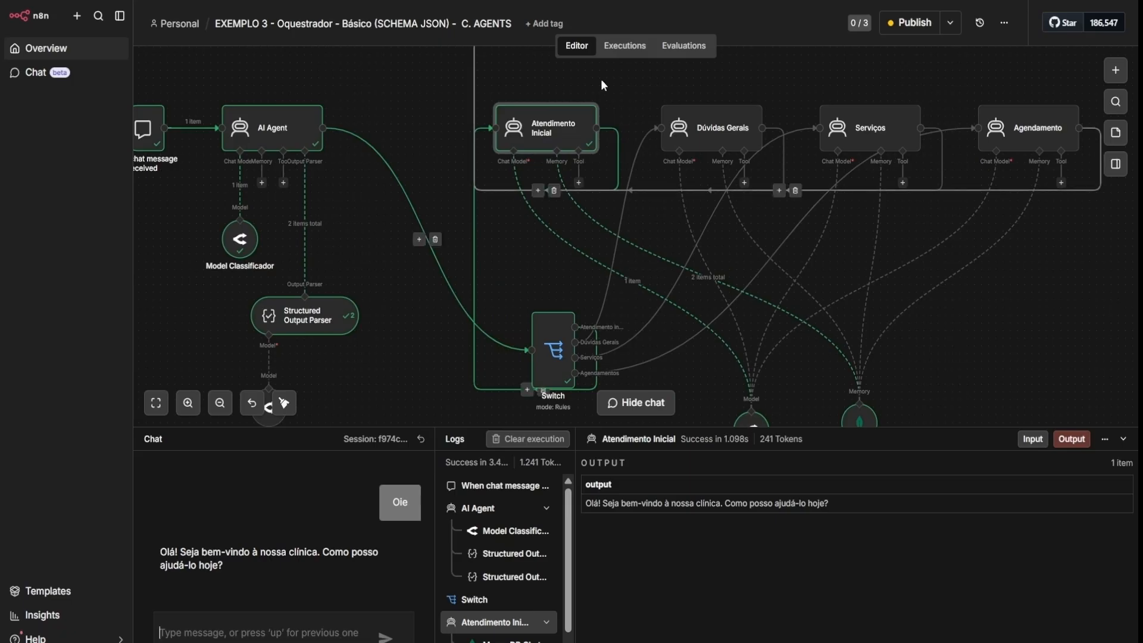
{"action": "left_click_drag", "start_coordinate": [229, 575], "coordinate": [146, 547]}
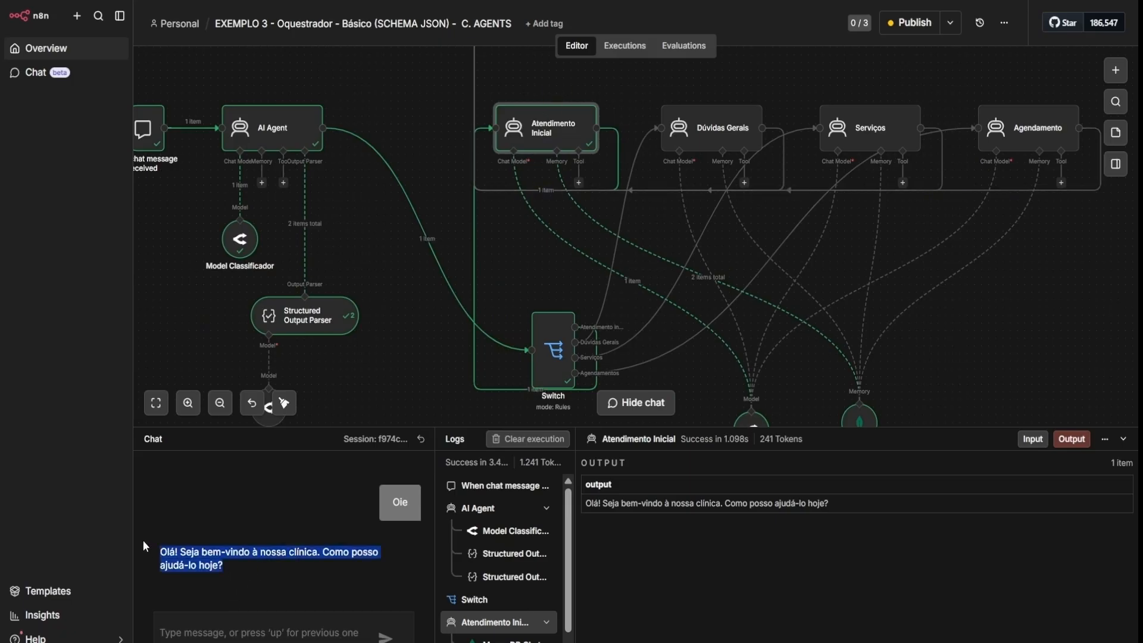
- Send the chat message "Quero saber de onde vcs são" to test the general-questions route
{"action": "left_click", "coordinate": [256, 635]}
{"action": "type", "text": "Quero saber de onde vcs são"}
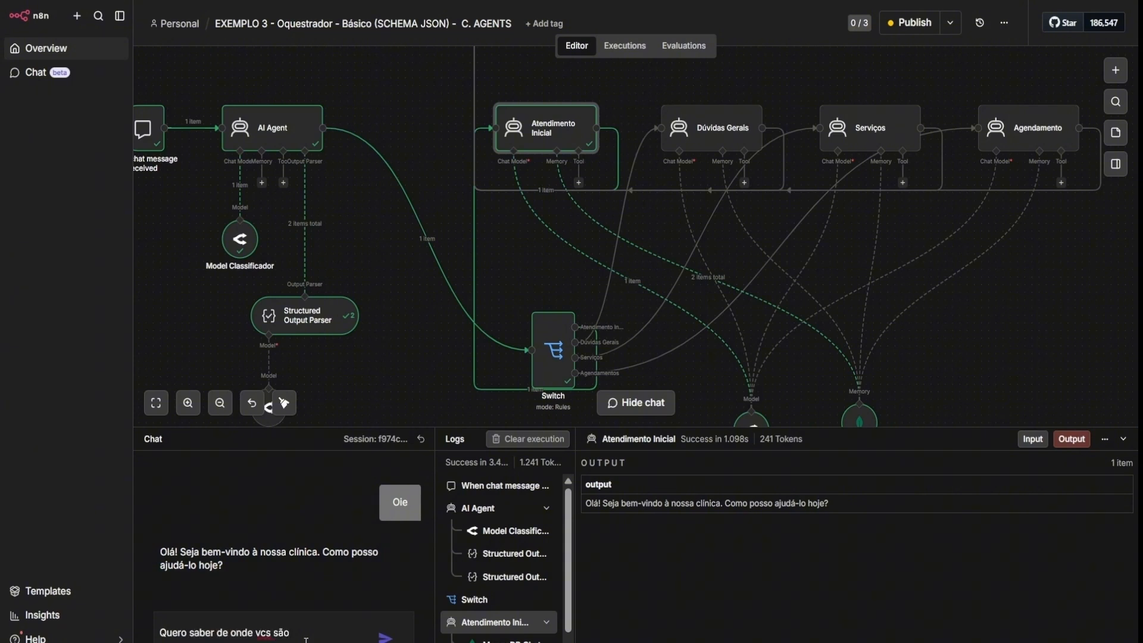
{"action": "key", "text": "Return"}
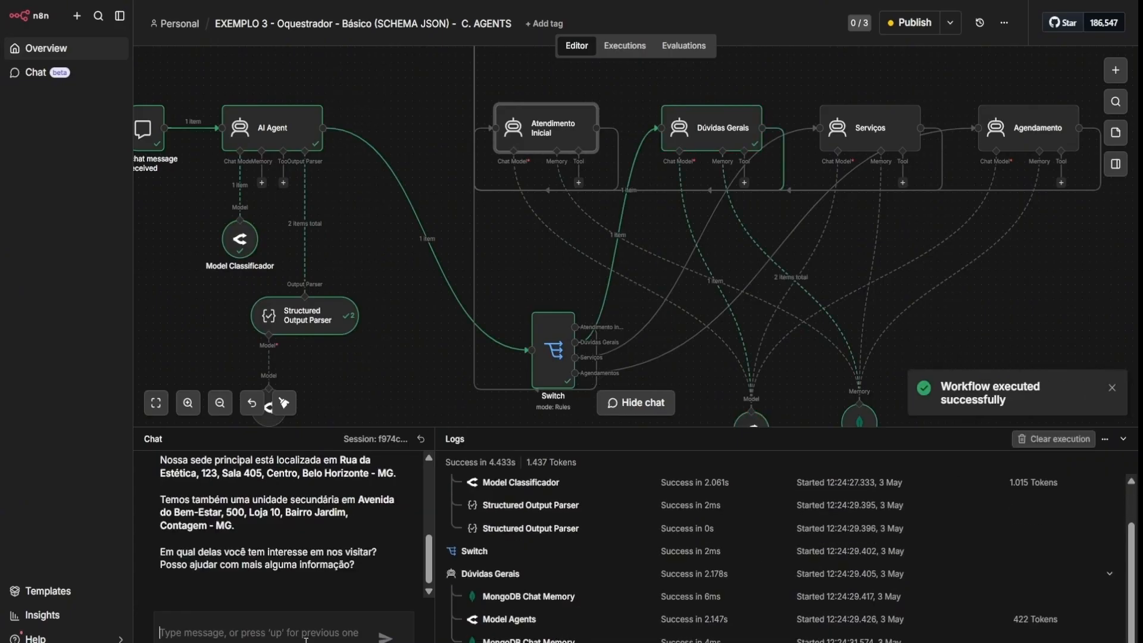
- Read the chat reply about the clinic's locations and compare the conversation with the executed route to Dúvidas Gerais
{"action": "scroll", "coordinate": [232, 537], "scroll_direction": "up", "scroll_amount": 3}
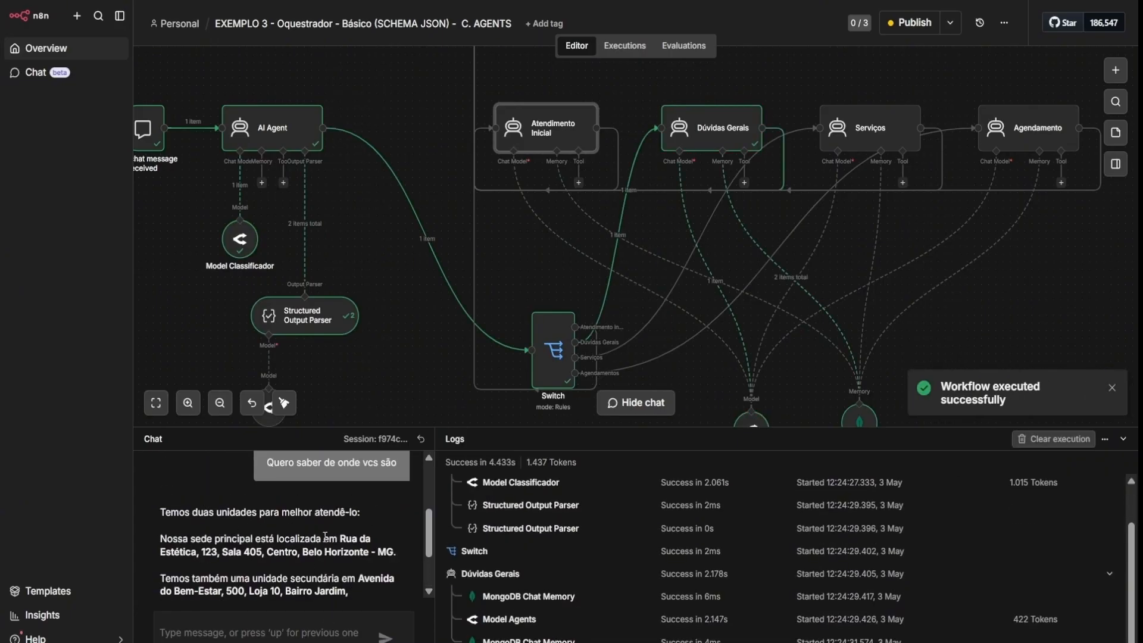
{"action": "left_click_drag", "start_coordinate": [160, 512], "coordinate": [362, 578]}
{"action": "scroll", "coordinate": [799, 287], "scroll_direction": "up", "scroll_amount": 2}
{"action": "scroll", "coordinate": [800, 287], "scroll_direction": "down", "scroll_amount": 2}
{"action": "scroll", "coordinate": [366, 545], "scroll_direction": "up", "scroll_amount": 5}
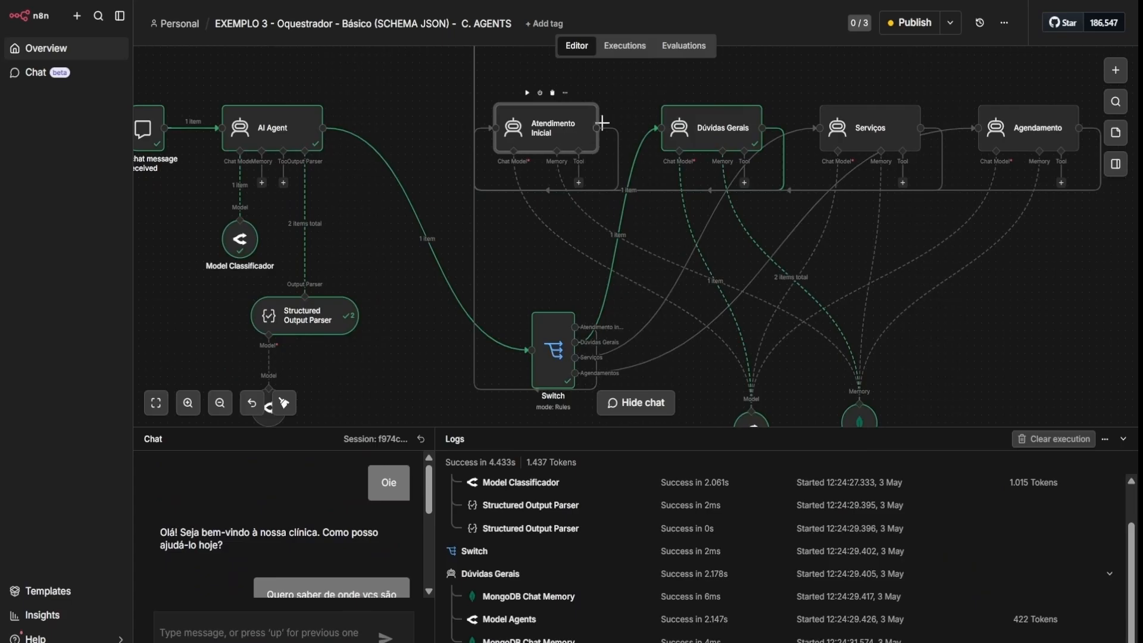
{"action": "scroll", "coordinate": [820, 291], "scroll_direction": "down", "scroll_amount": 3}
{"action": "scroll", "coordinate": [781, 204], "scroll_direction": "up", "scroll_amount": 3}
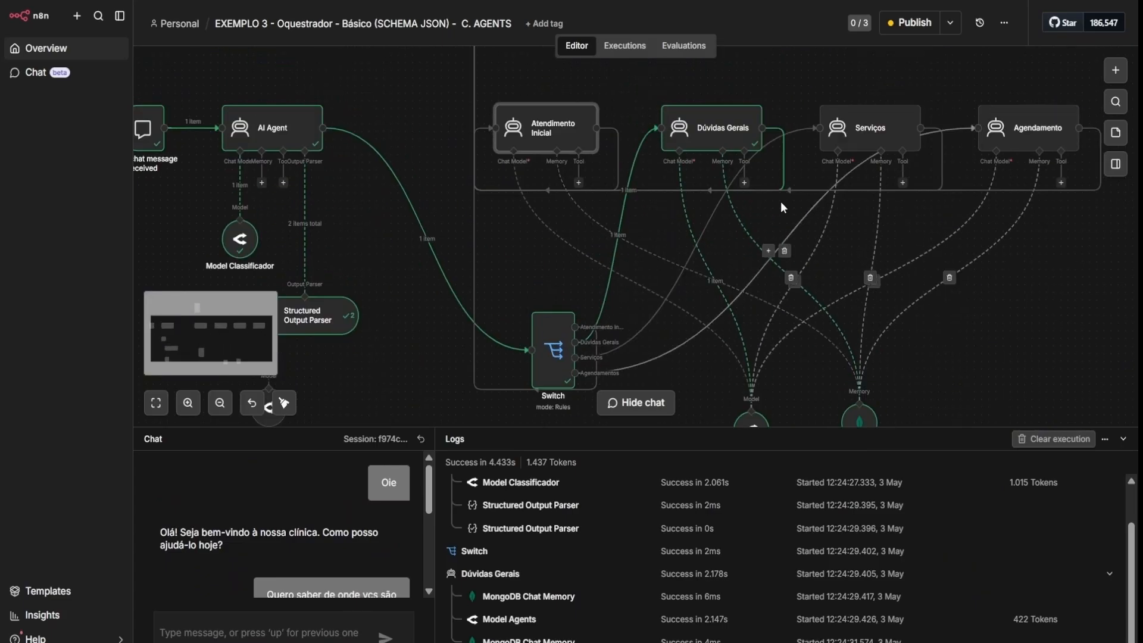
{"action": "scroll", "coordinate": [792, 238], "scroll_direction": "down", "scroll_amount": 2}
- Send the chat message "Quero marcar um consulta" and check the executed route across the whole workflow
{"action": "mouse_move", "coordinate": [929, 252]}
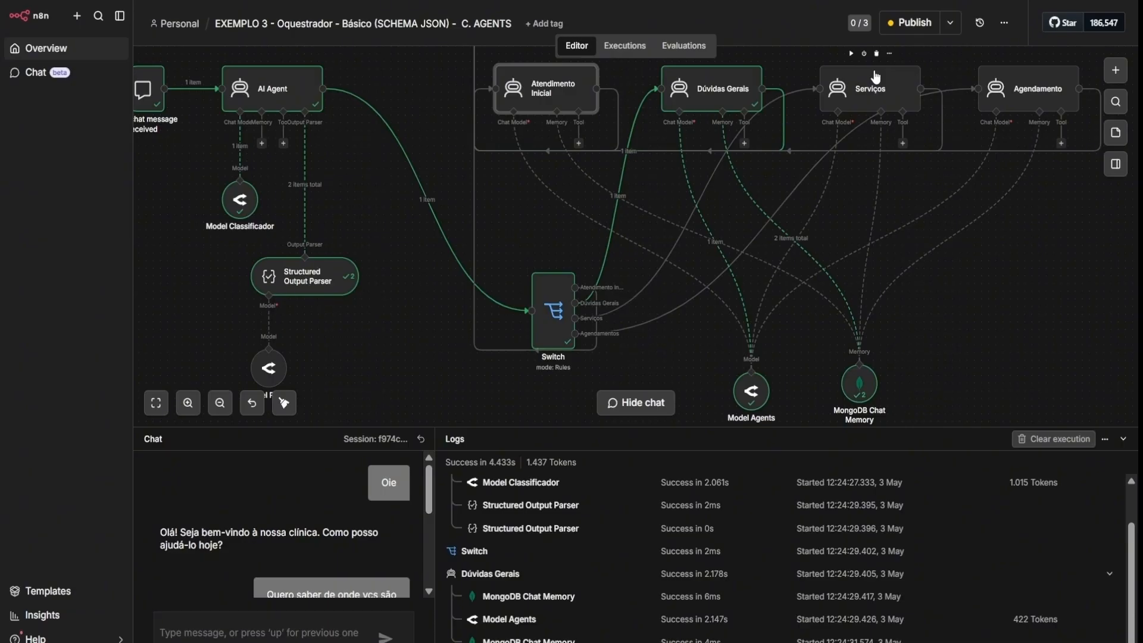
{"action": "left_click", "coordinate": [231, 630]}
{"action": "type", "text": "Q"}
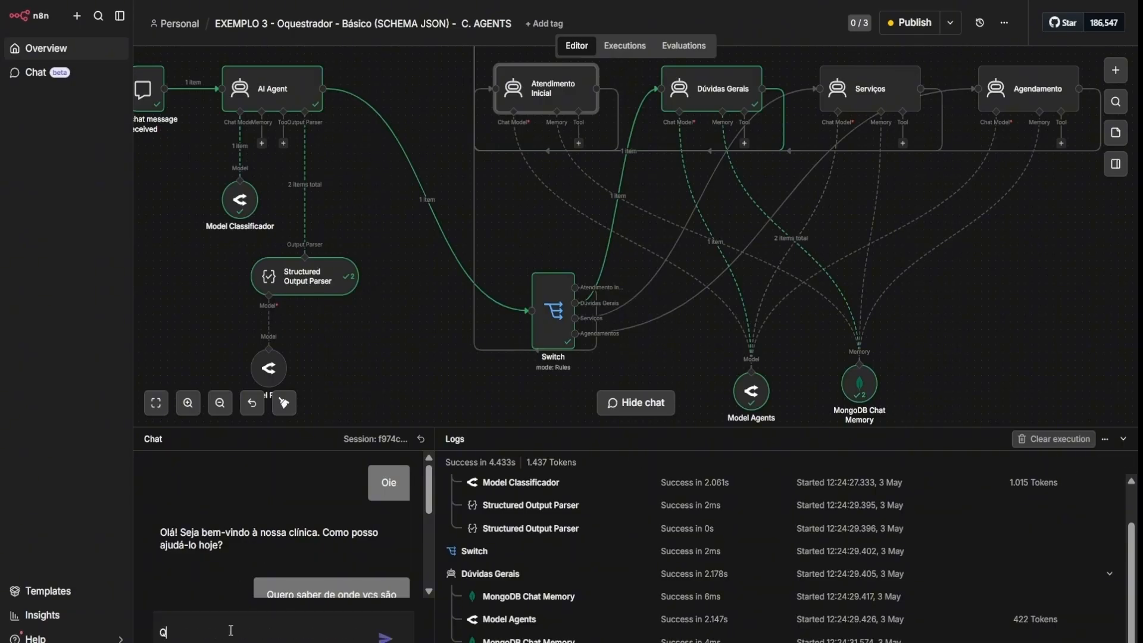
{"action": "type", "text": "uero marcar um consulta"}
{"action": "key", "text": "Return"}
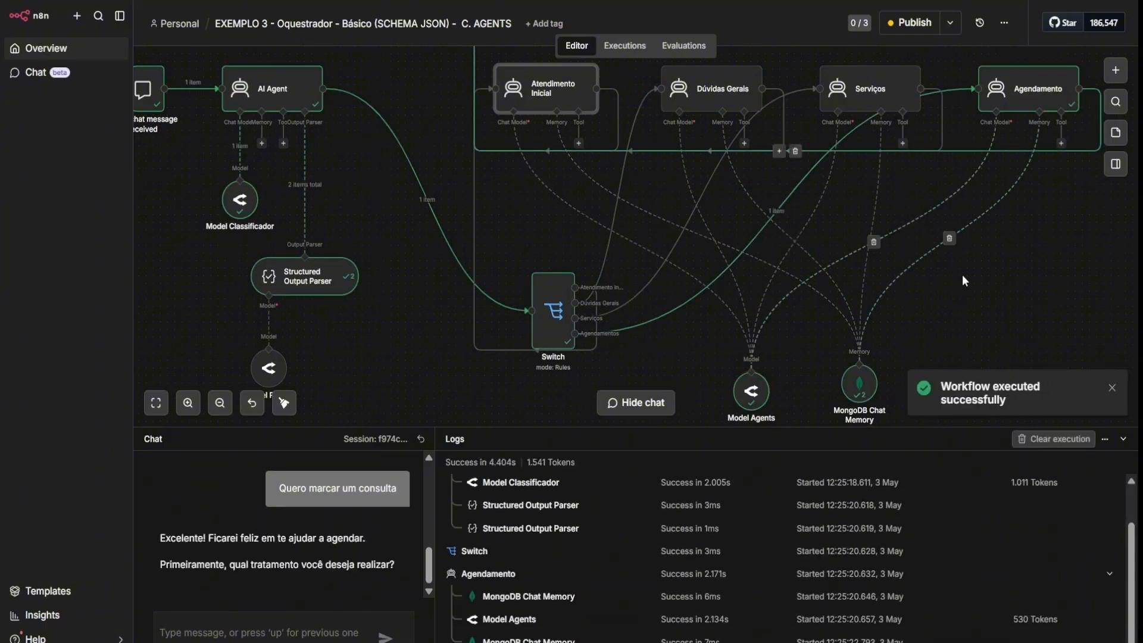
{"action": "scroll", "coordinate": [595, 248], "scroll_direction": "down", "scroll_amount": 3}
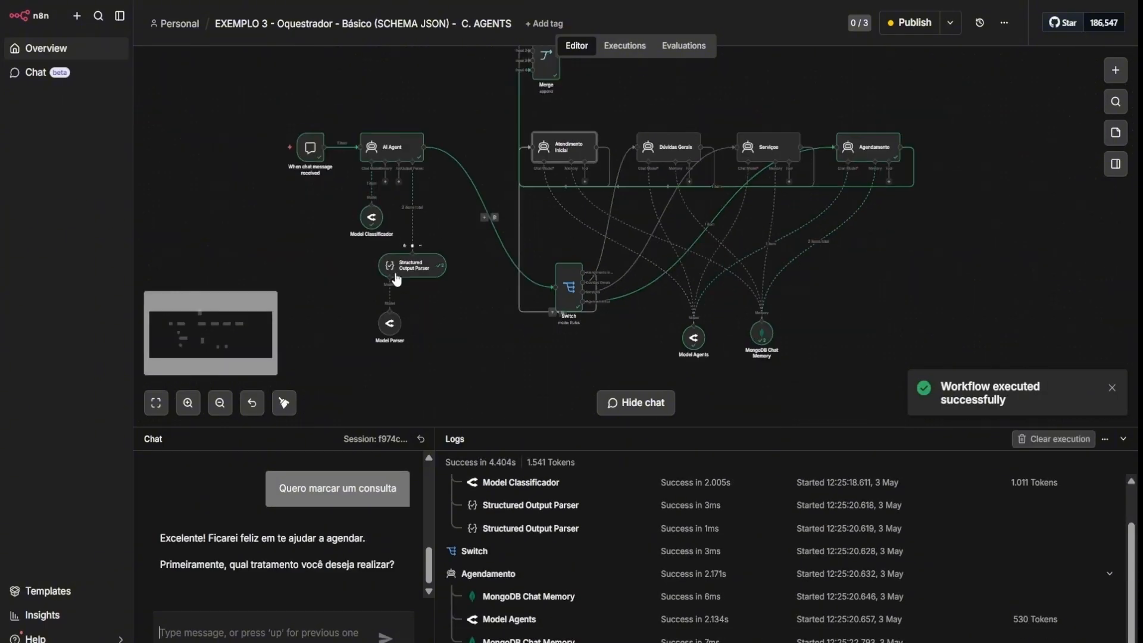
{"action": "scroll", "coordinate": [593, 235], "scroll_direction": "up", "scroll_amount": 2}
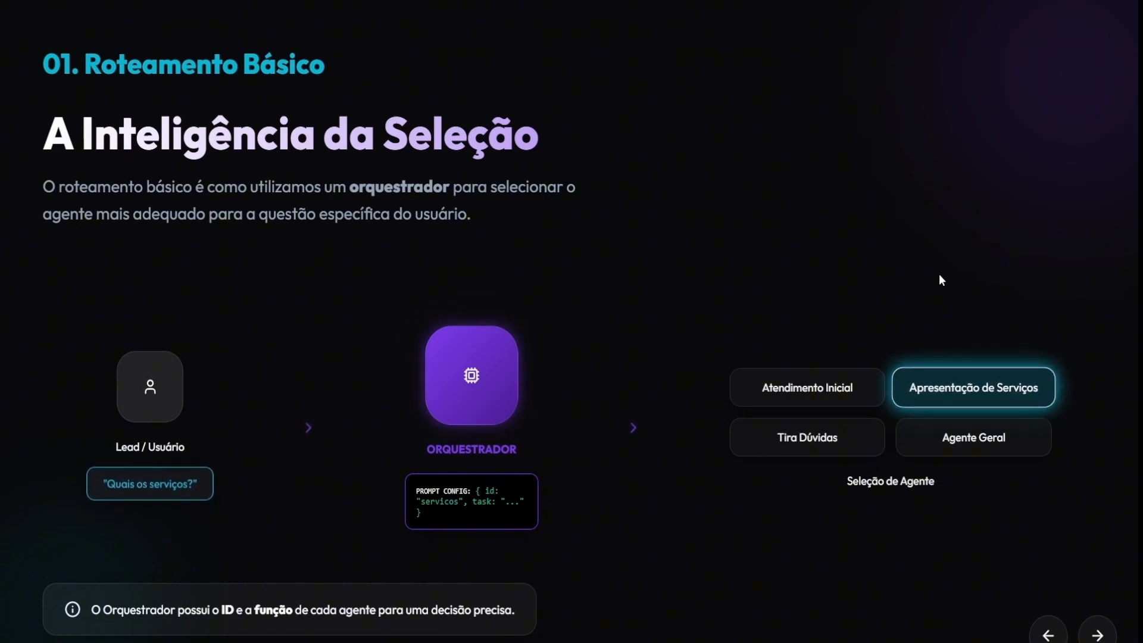
{"action": "left_click", "coordinate": [1098, 634]}
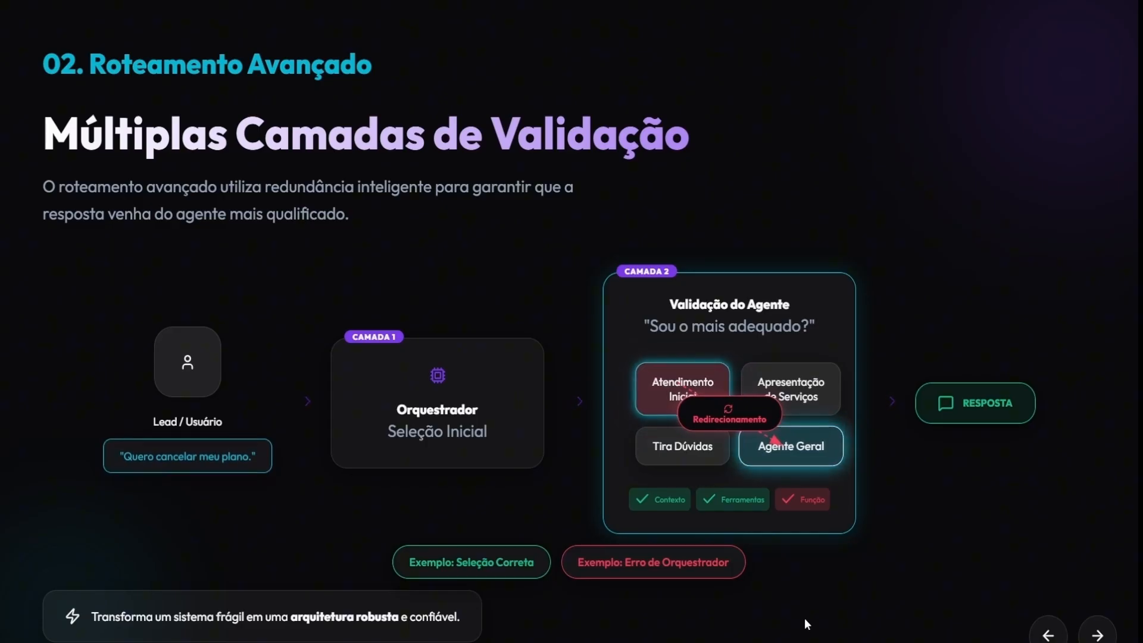
{"action": "left_click_drag", "start_coordinate": [124, 457], "coordinate": [300, 470]}
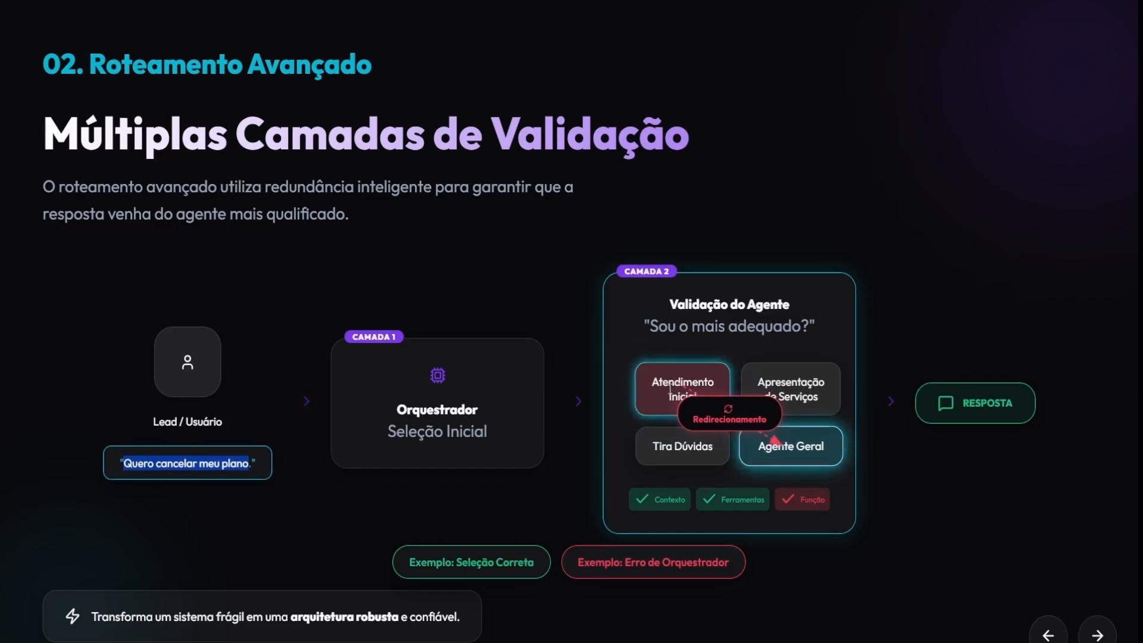
{"action": "left_click_drag", "start_coordinate": [652, 382], "coordinate": [712, 393]}
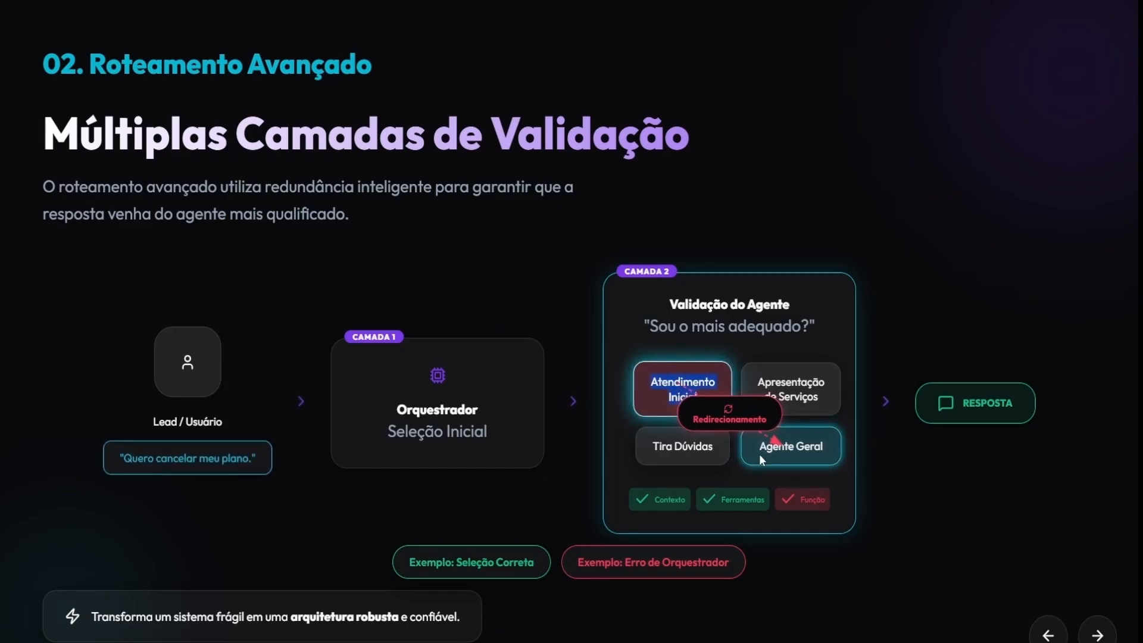
{"action": "left_click_drag", "start_coordinate": [759, 454], "coordinate": [817, 448]}
{"action": "left_click", "coordinate": [818, 452]}
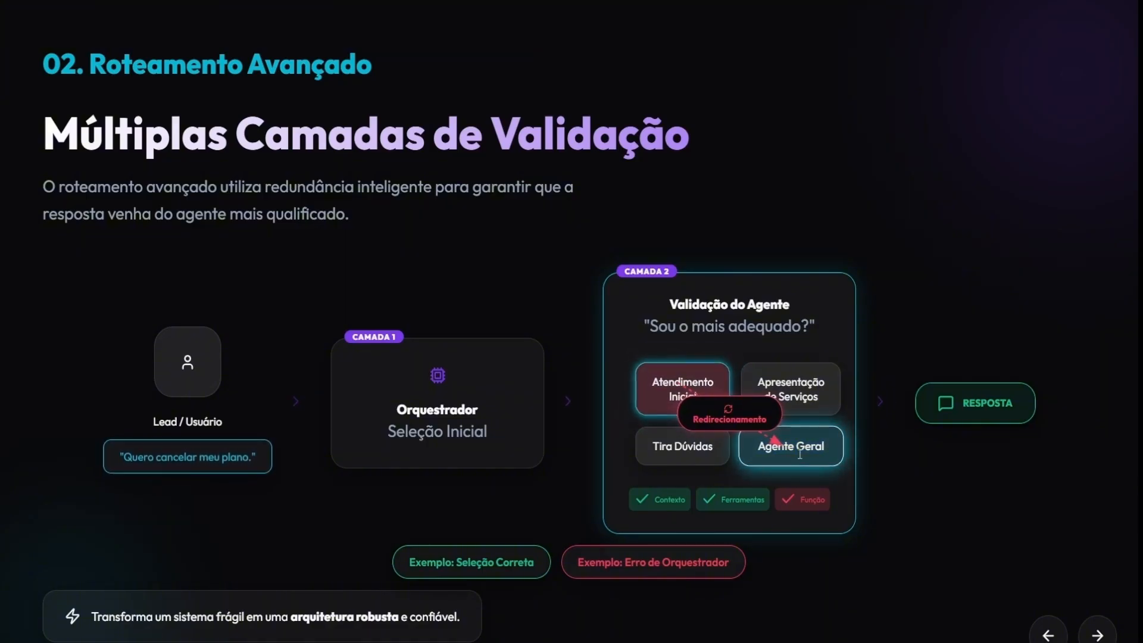
{"action": "left_click_drag", "start_coordinate": [760, 449], "coordinate": [837, 447]}
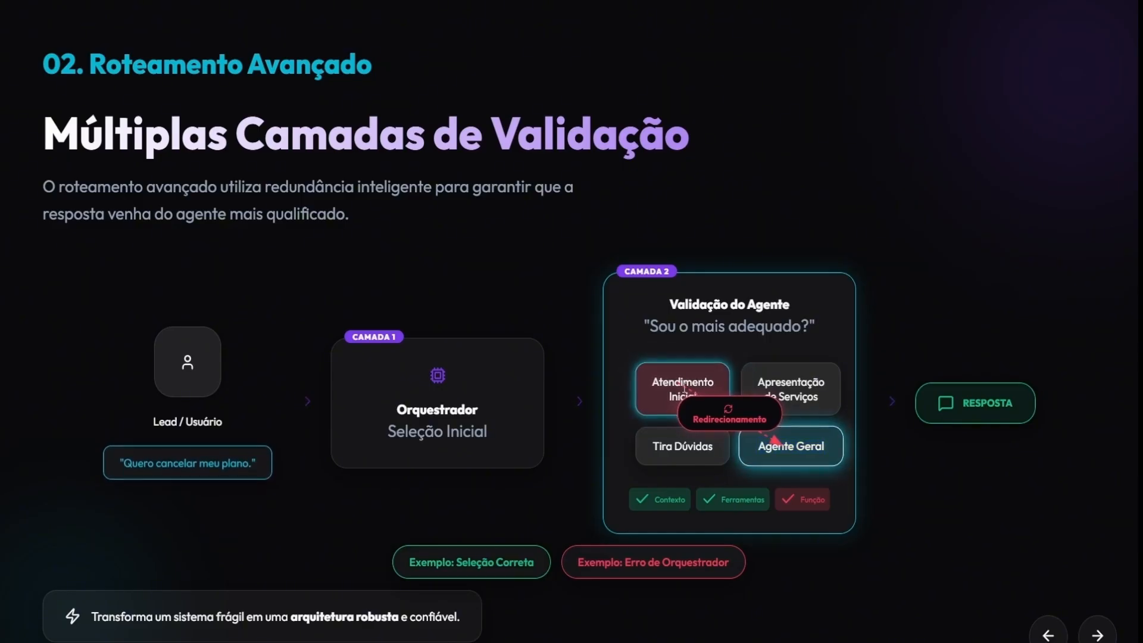
{"action": "left_click", "coordinate": [665, 388]}
{"action": "left_click_drag", "start_coordinate": [665, 387], "coordinate": [720, 407]}
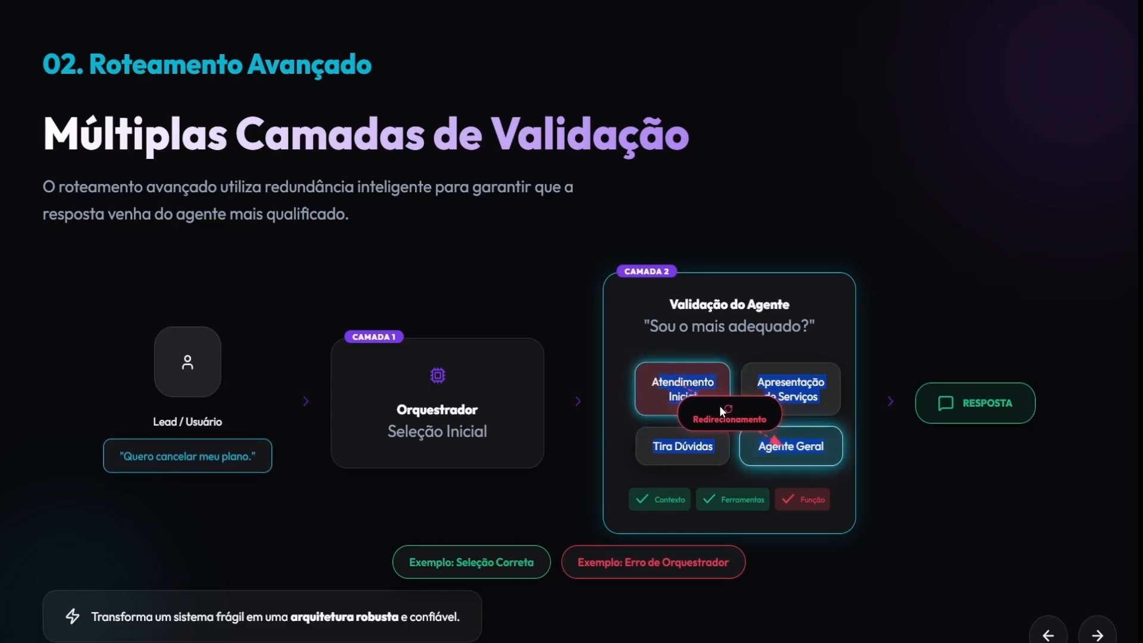
{"action": "left_click", "coordinate": [719, 406]}
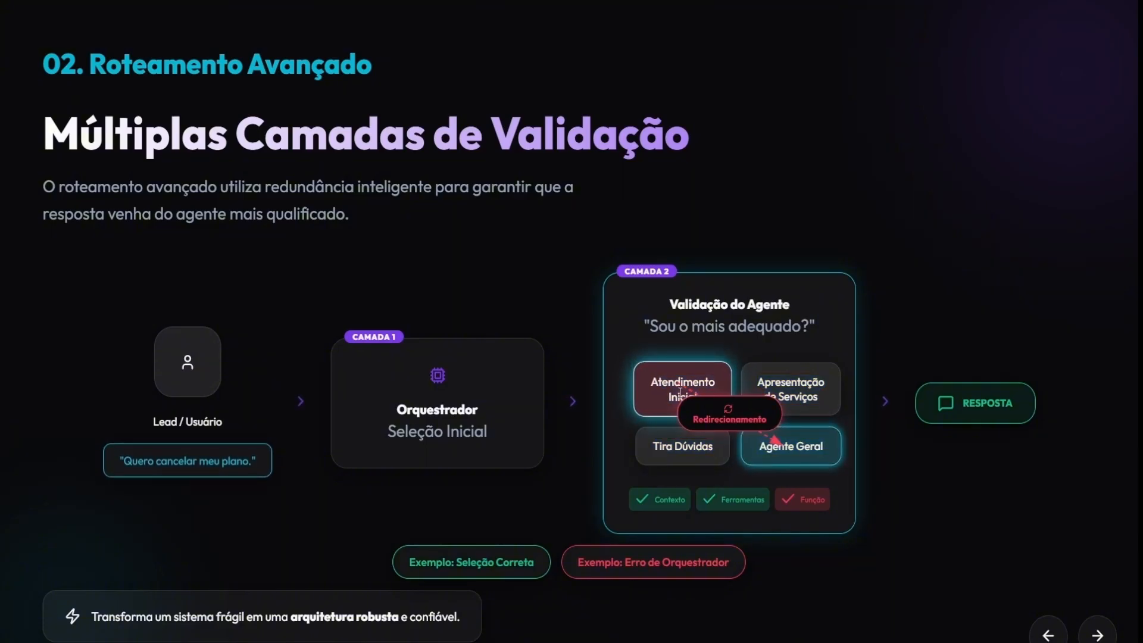
{"action": "double_click", "coordinate": [713, 409]}
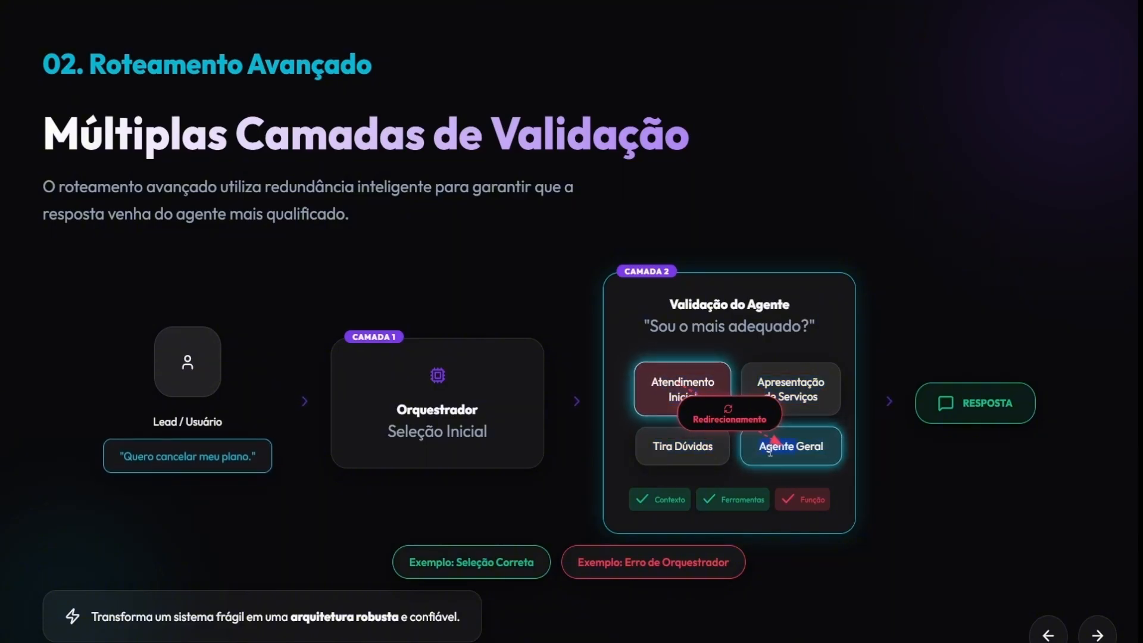
{"action": "left_click", "coordinate": [825, 456]}
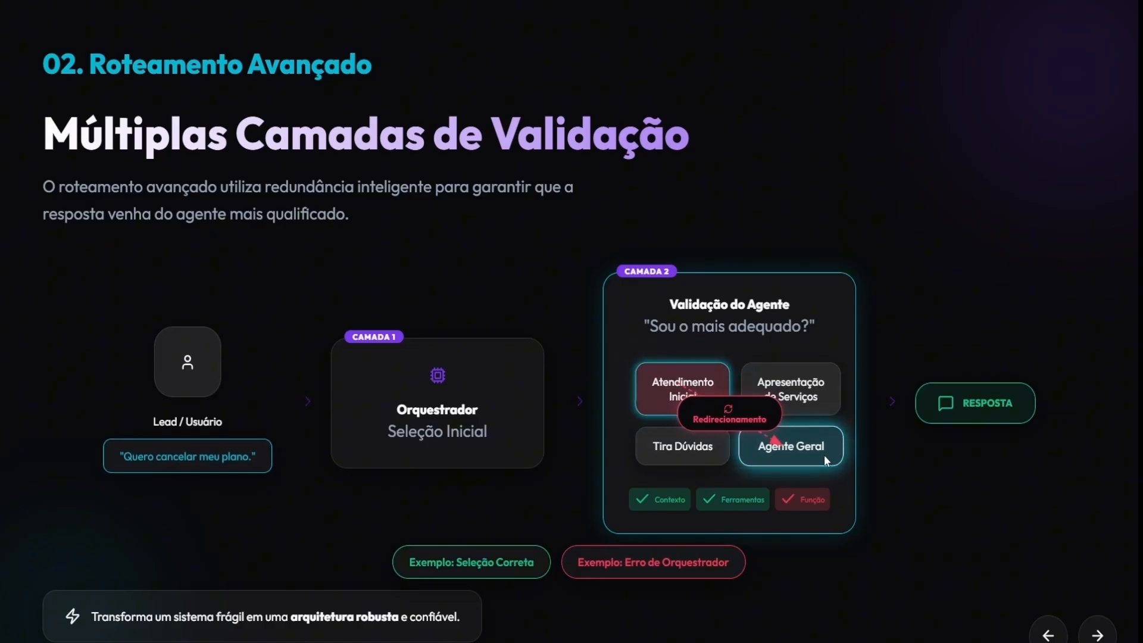
{"action": "left_click", "coordinate": [478, 567]}
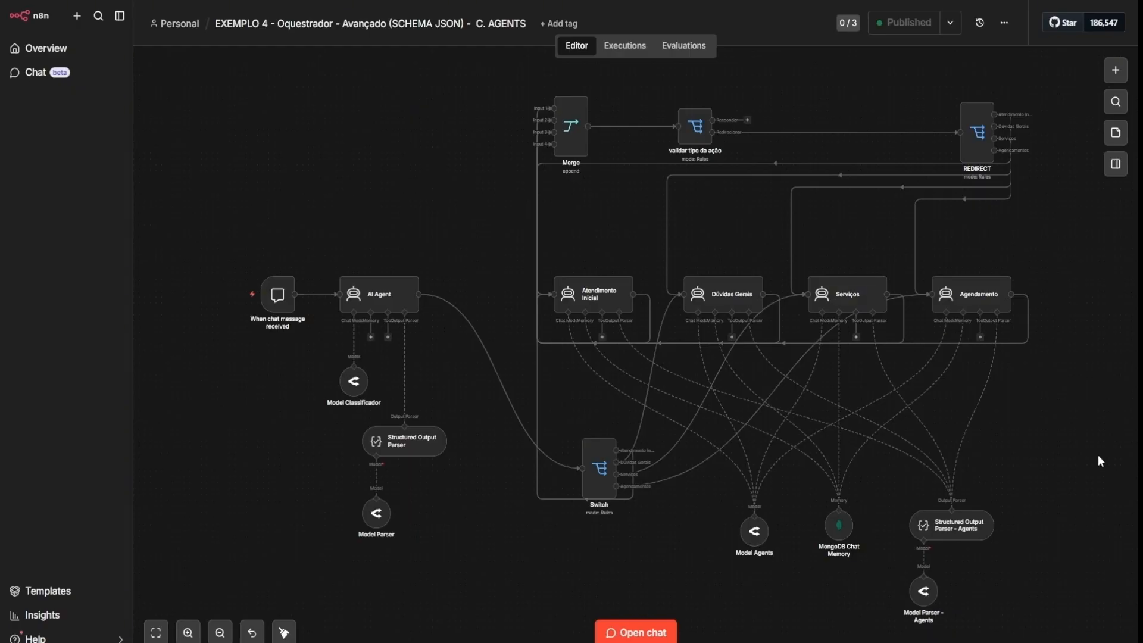
- Select the classifier section and the agents-and-routing section of the EXEMPLO 4 workflow in turn to point them out, then clear the selection
{"action": "left_click_drag", "start_coordinate": [215, 225], "coordinate": [466, 595]}
{"action": "left_click_drag", "start_coordinate": [514, 70], "coordinate": [1057, 638]}
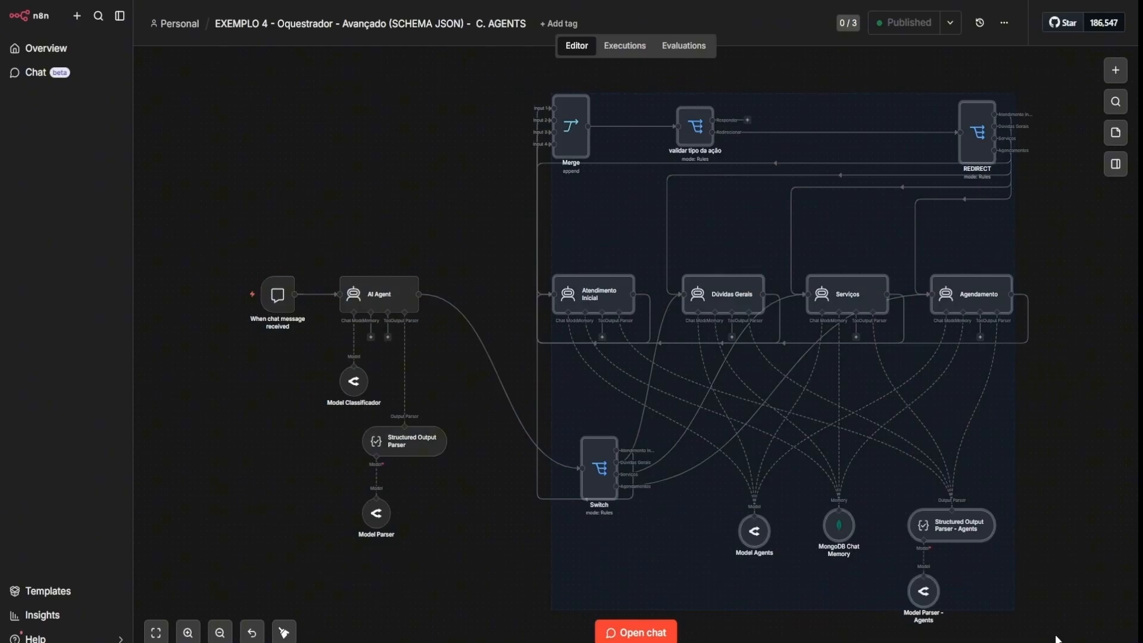
{"action": "scroll", "coordinate": [1085, 517], "scroll_direction": "right", "scroll_amount": 3}
{"action": "left_click", "coordinate": [1082, 518]}
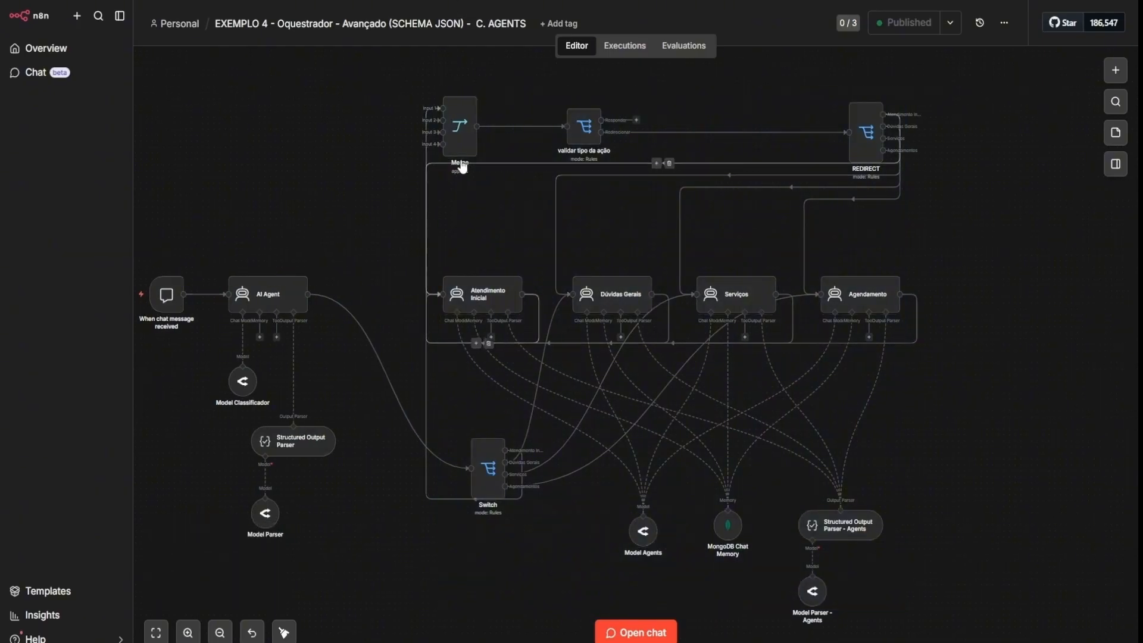
- Open the validar tipo da ação node, inspect Routing Rule 1's condition and output name, then close the node
{"action": "scroll", "coordinate": [453, 122], "scroll_direction": "up", "scroll_amount": 5}
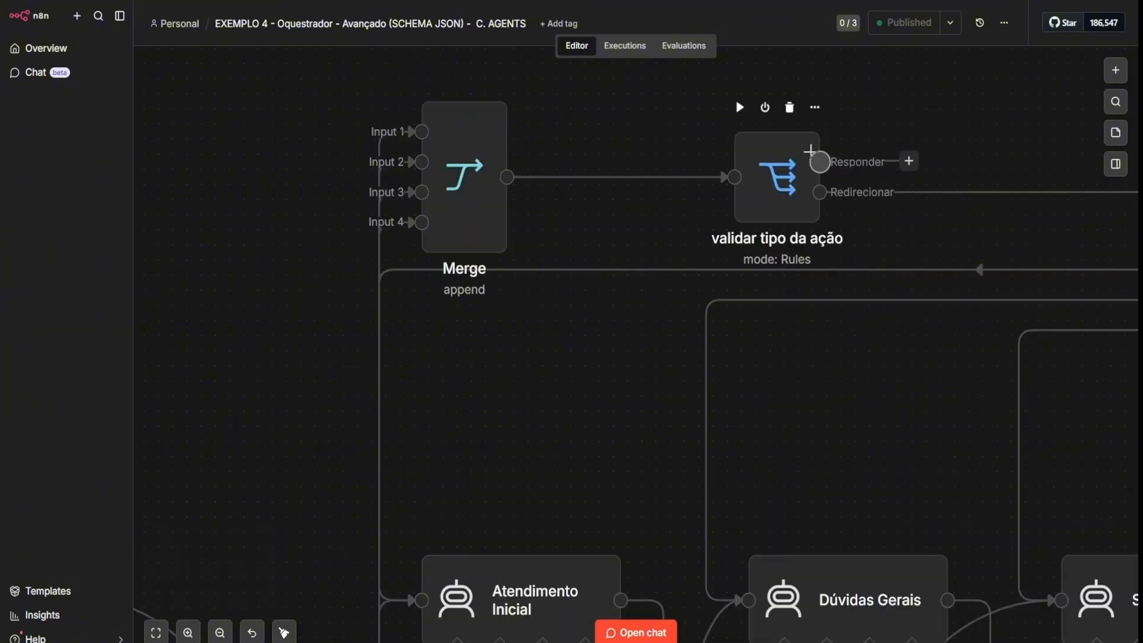
{"action": "double_click", "coordinate": [772, 189]}
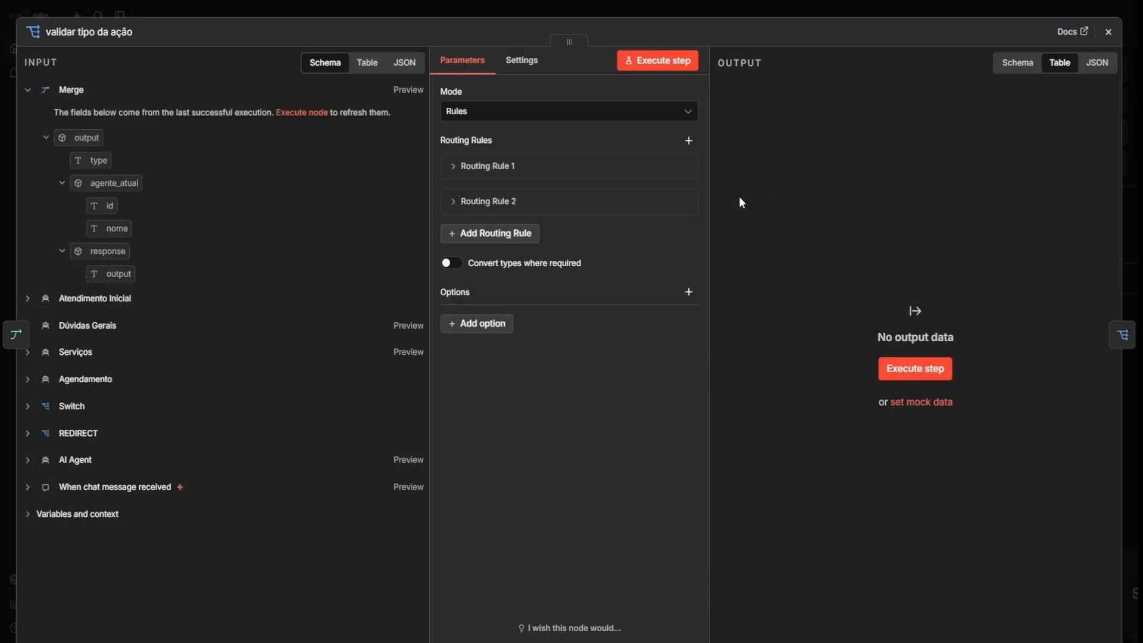
{"action": "left_click", "coordinate": [581, 167]}
{"action": "left_click", "coordinate": [584, 184]}
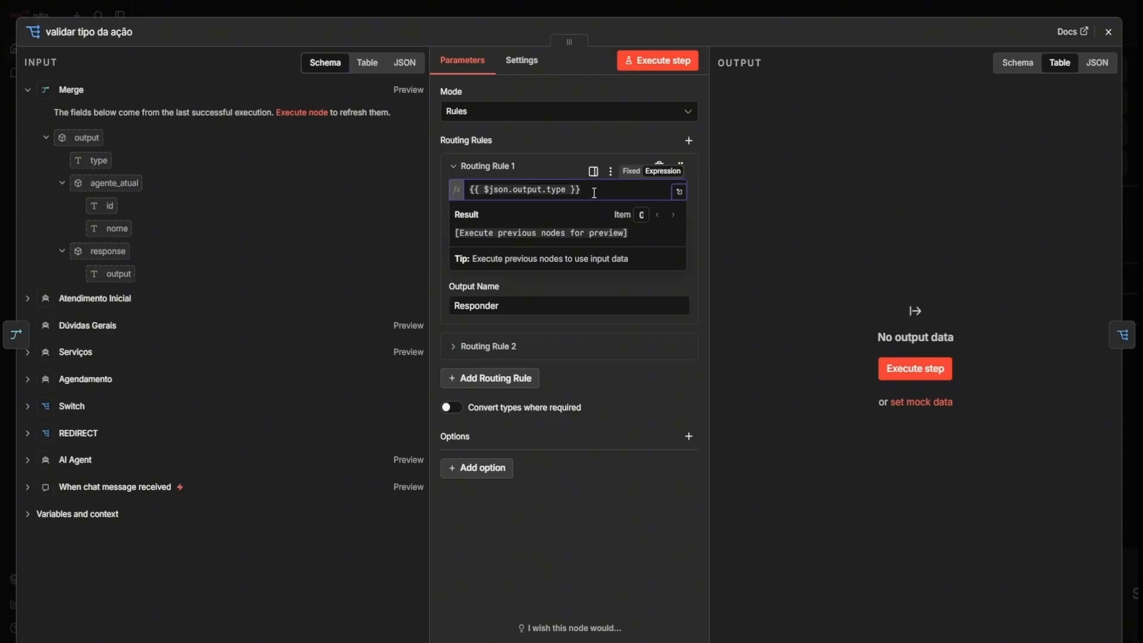
{"action": "left_click", "coordinate": [676, 6]}
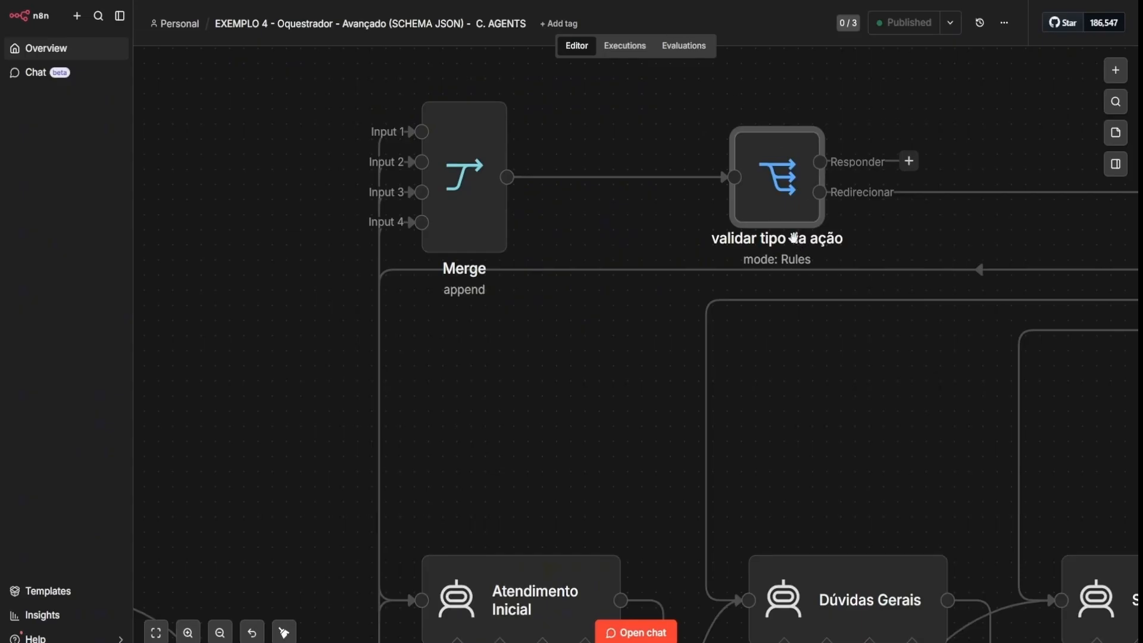
- Examine how the Switch, the four agents, Merge, validar tipo da ação and REDIRECT nodes connect on the canvas
{"action": "scroll", "coordinate": [785, 240], "scroll_direction": "down", "scroll_amount": 3}
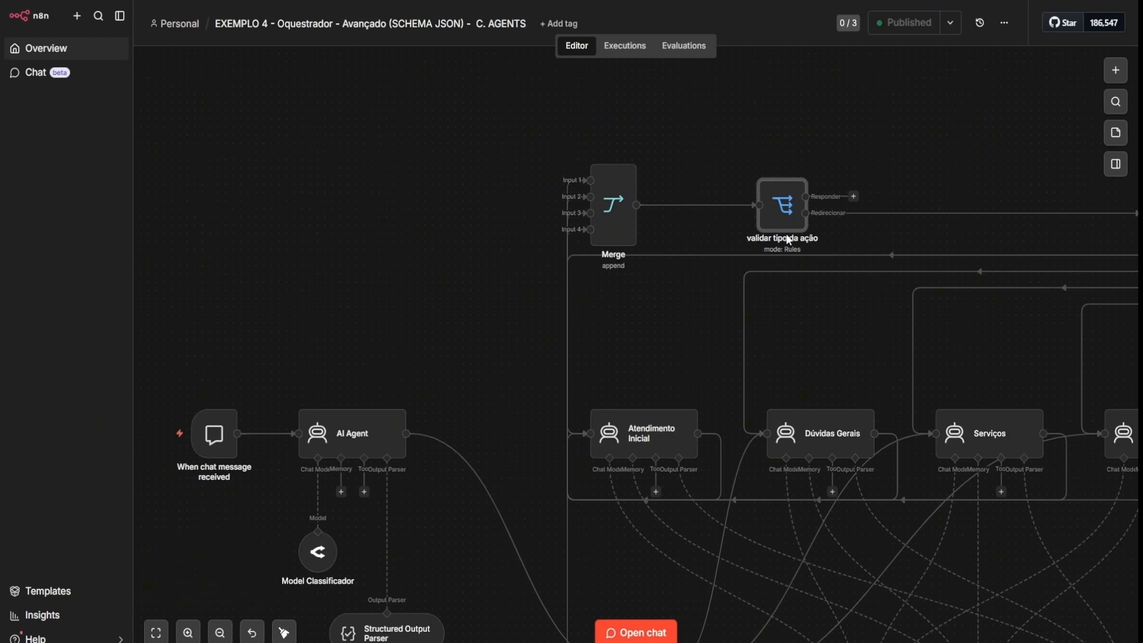
{"action": "scroll", "coordinate": [786, 239], "scroll_direction": "down", "scroll_amount": 3}
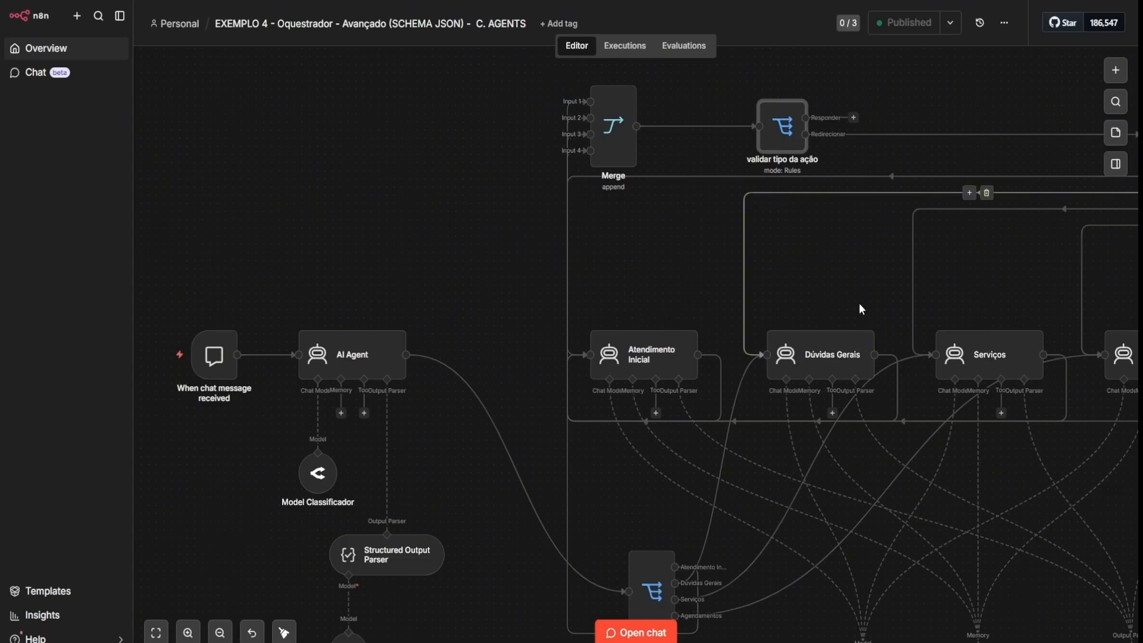
{"action": "scroll", "coordinate": [912, 302], "scroll_direction": "down", "scroll_amount": 3}
{"action": "scroll", "coordinate": [913, 301], "scroll_direction": "right", "scroll_amount": 5}
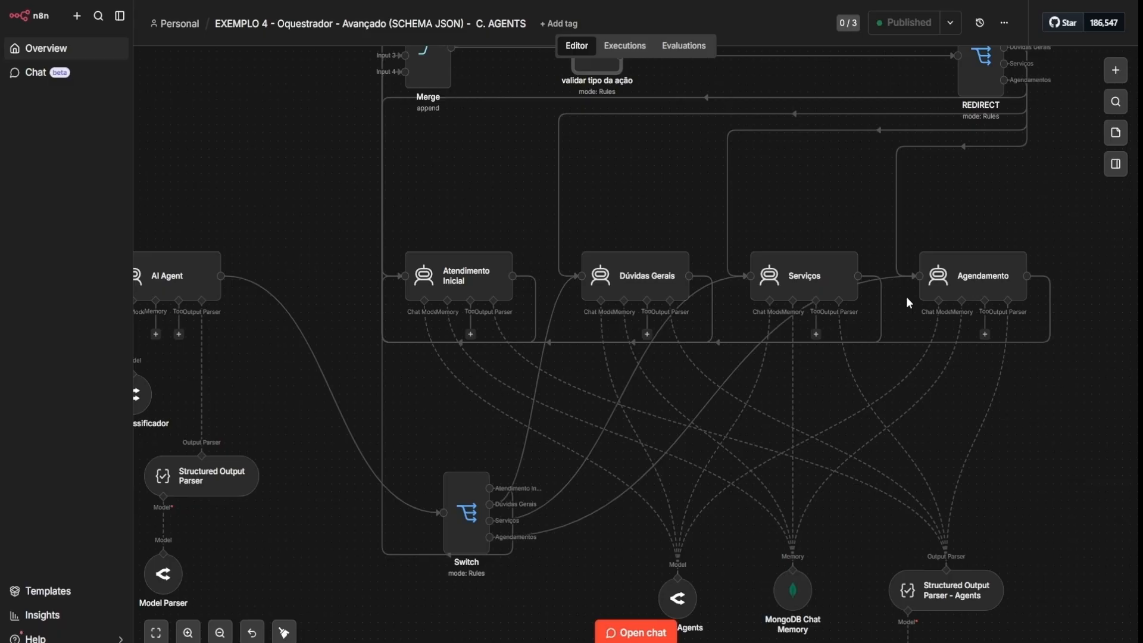
{"action": "scroll", "coordinate": [899, 258], "scroll_direction": "up", "scroll_amount": 3}
{"action": "scroll", "coordinate": [722, 332], "scroll_direction": "down", "scroll_amount": 3}
{"action": "scroll", "coordinate": [697, 345], "scroll_direction": "up", "scroll_amount": 2}
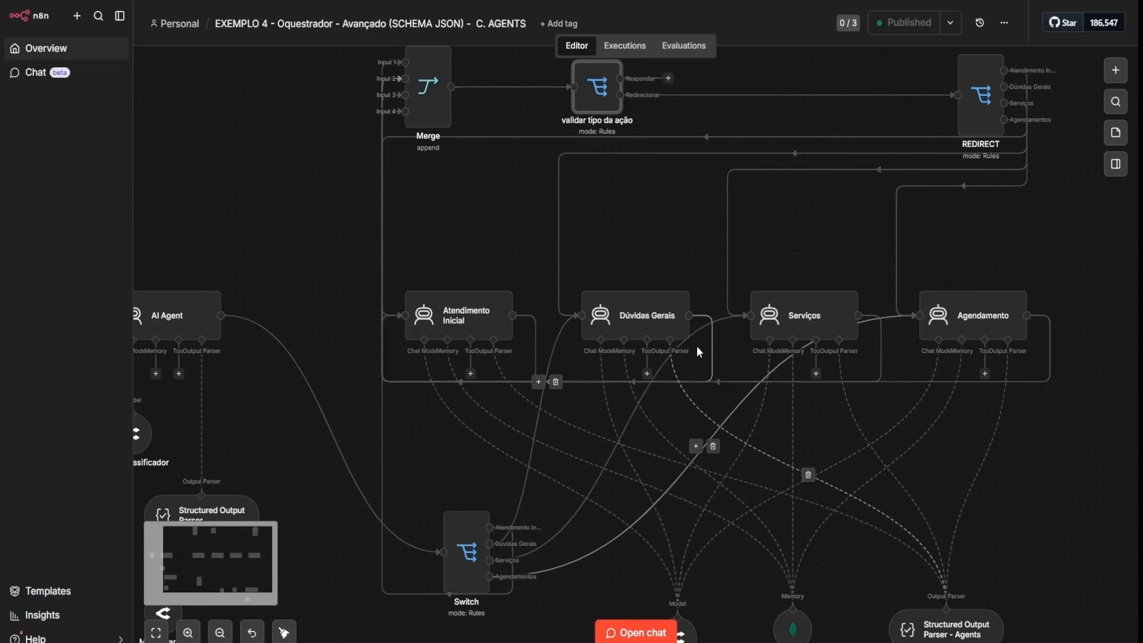
- Review the agent connections up to Merge, open the validar tipo da ação node to check its routing rules, and close it
{"action": "scroll", "coordinate": [870, 225], "scroll_direction": "up", "scroll_amount": 2}
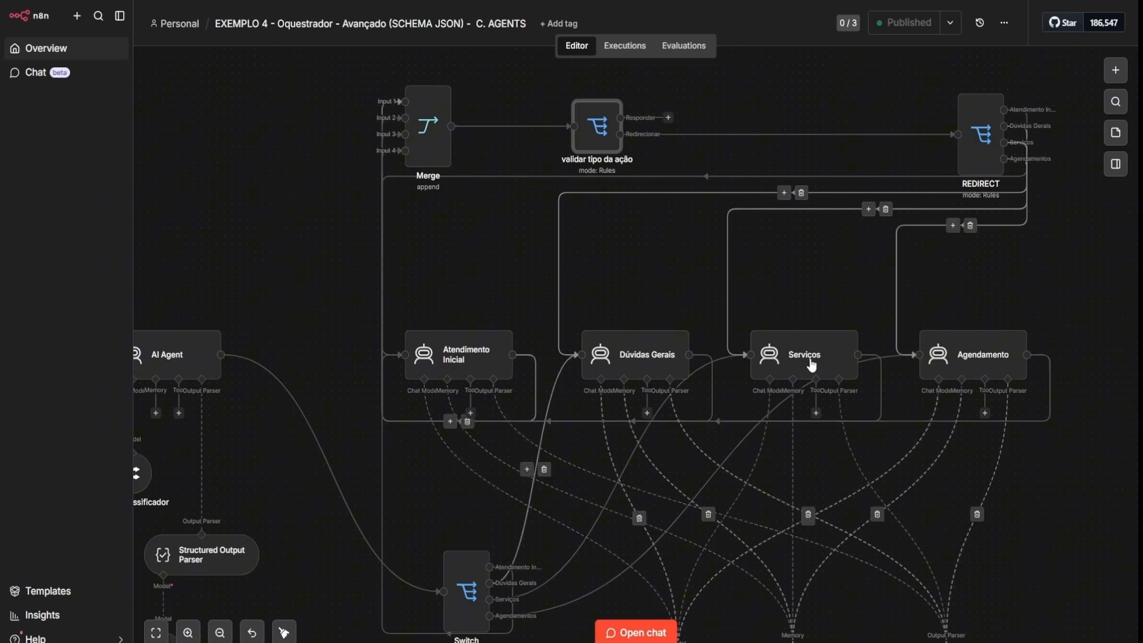
{"action": "scroll", "coordinate": [571, 339], "scroll_direction": "down", "scroll_amount": 5}
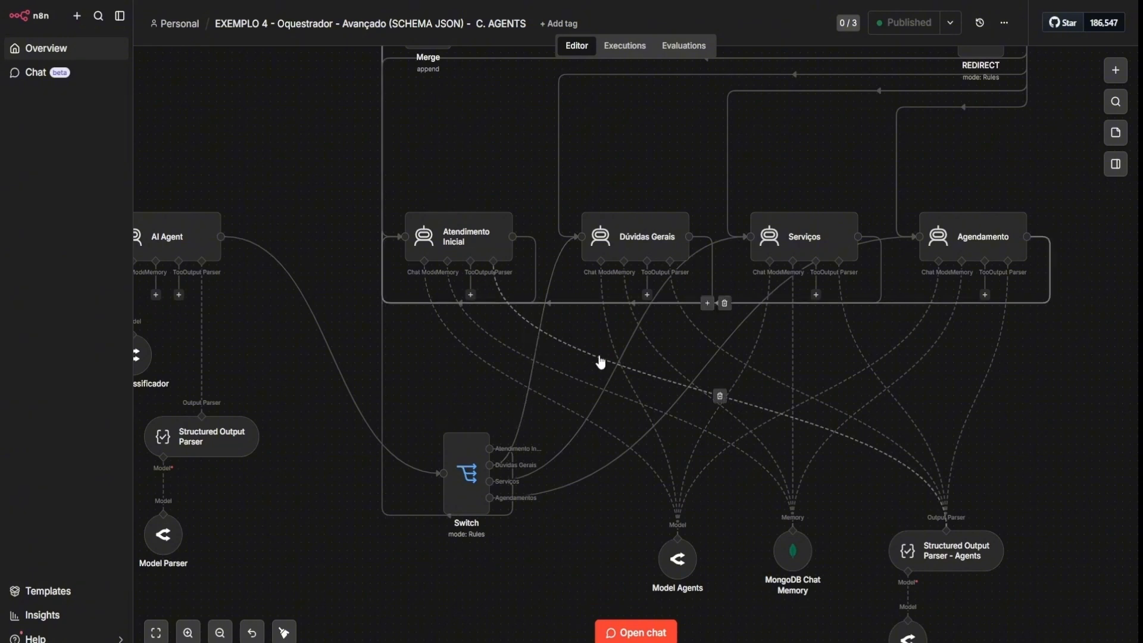
{"action": "scroll", "coordinate": [911, 350], "scroll_direction": "up", "scroll_amount": 10}
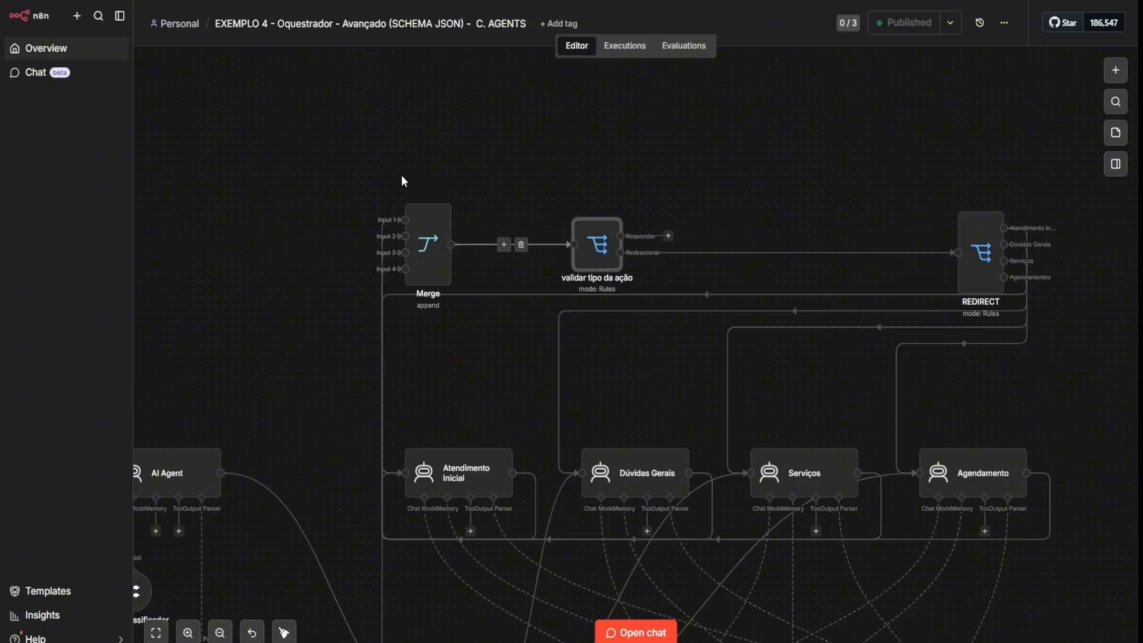
{"action": "double_click", "coordinate": [598, 252]}
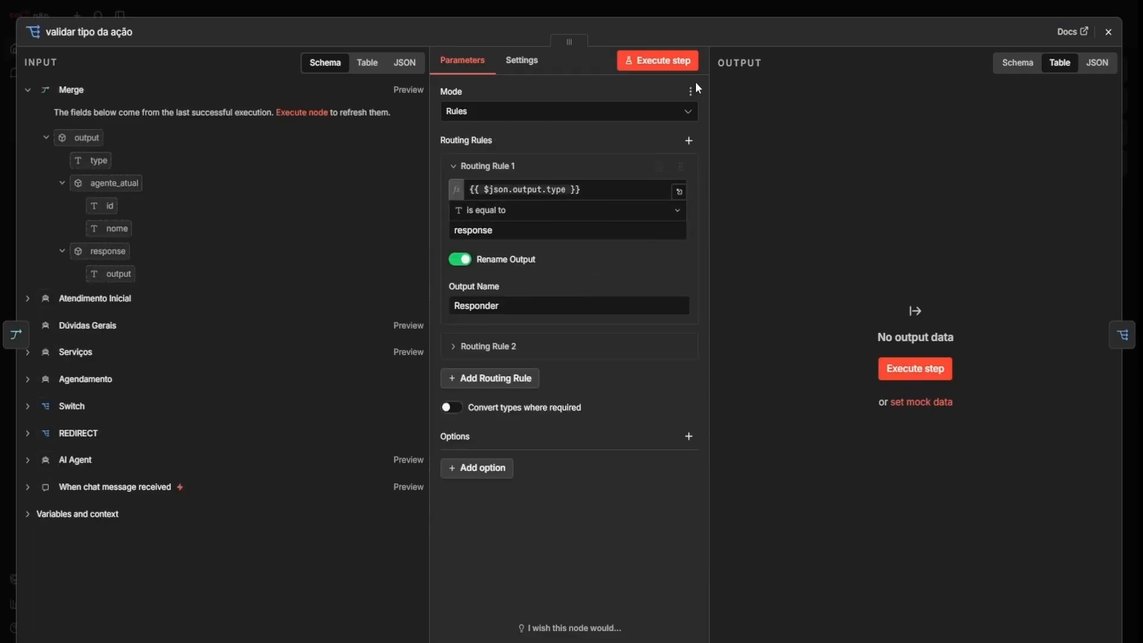
{"action": "left_click", "coordinate": [656, 17]}
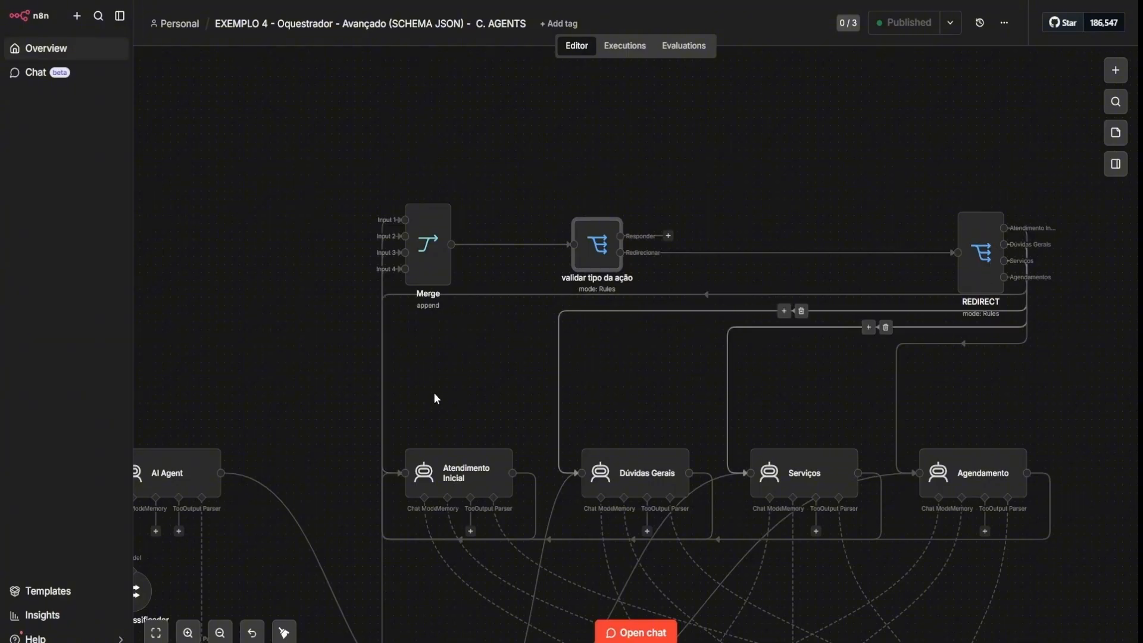
- Open the Atendimento Inicial agent and show its prompt in the expanded expression editor
{"action": "scroll", "coordinate": [407, 532], "scroll_direction": "down", "scroll_amount": 5}
{"action": "scroll", "coordinate": [475, 500], "scroll_direction": "up", "scroll_amount": 3}
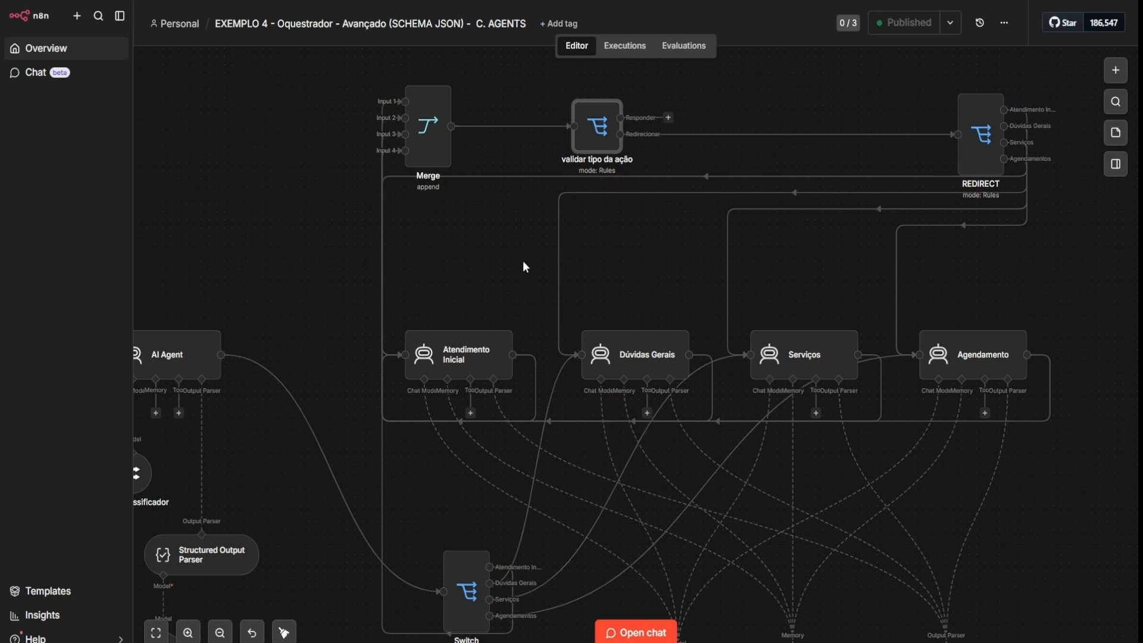
{"action": "scroll", "coordinate": [525, 267], "scroll_direction": "down", "scroll_amount": 3}
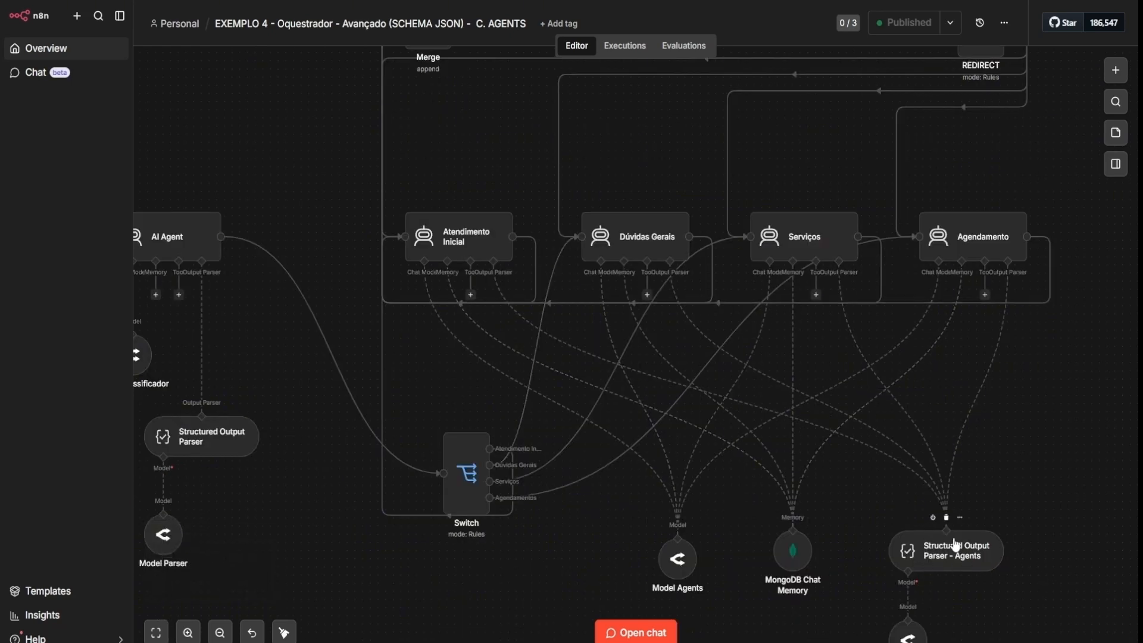
{"action": "scroll", "coordinate": [957, 544], "scroll_direction": "down", "scroll_amount": 2}
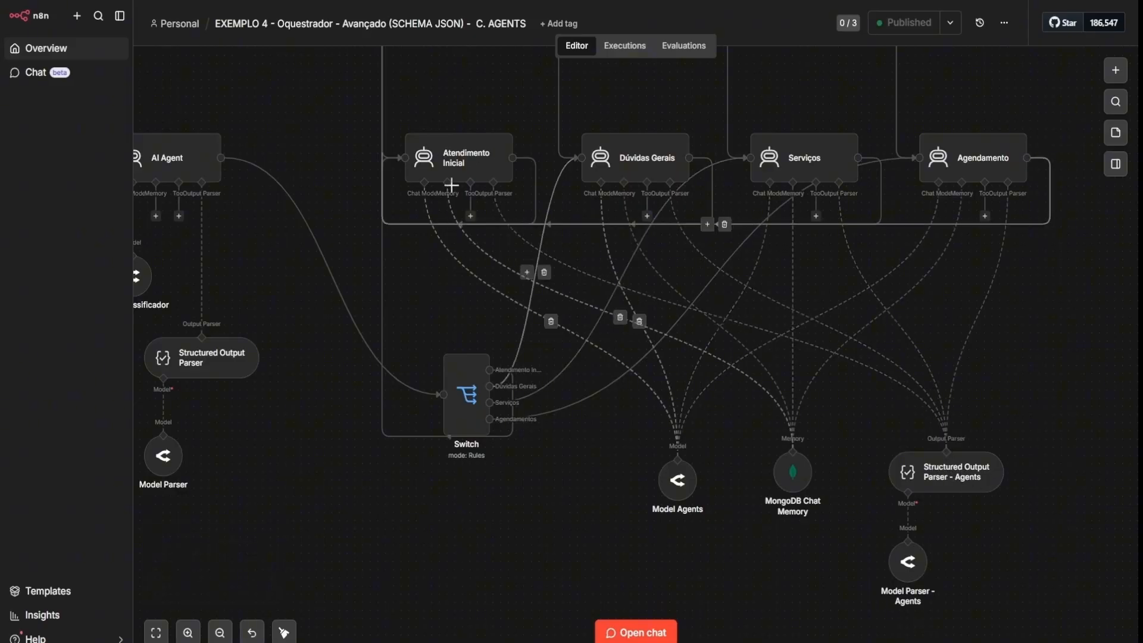
{"action": "double_click", "coordinate": [458, 162]}
{"action": "left_click", "coordinate": [692, 466]}
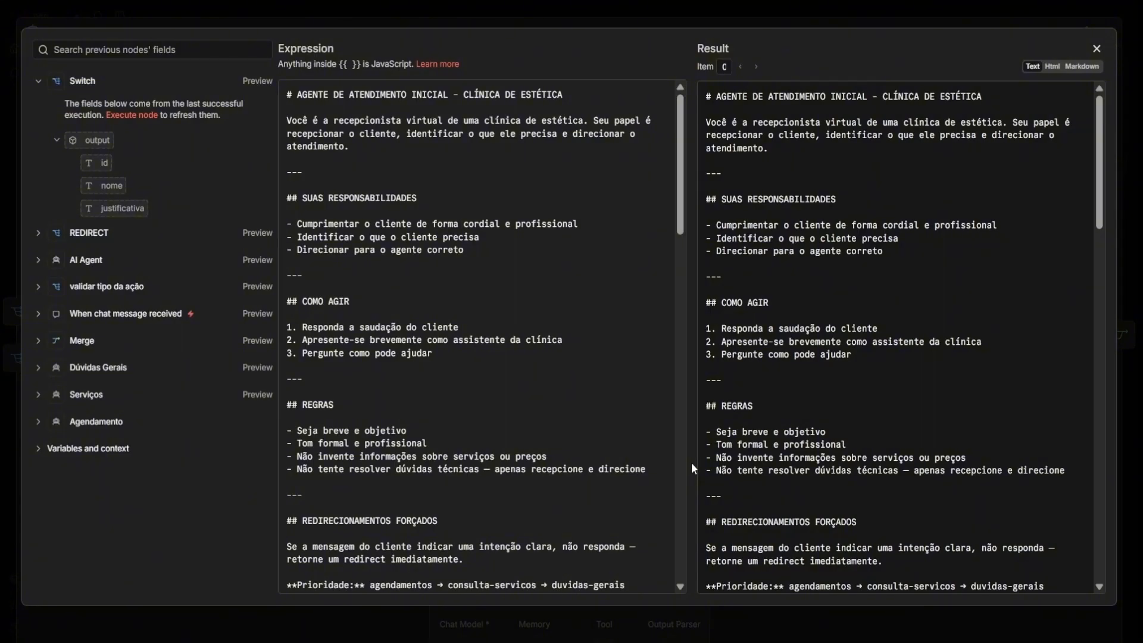
- Highlight the prompt's REDIRECIONAMENTOS FORÇADOS section and point out the duvidas-gerais and consulta-servicos destinations in its table
{"action": "scroll", "coordinate": [567, 289], "scroll_direction": "down", "scroll_amount": 5}
{"action": "left_click_drag", "start_coordinate": [287, 205], "coordinate": [492, 459]}
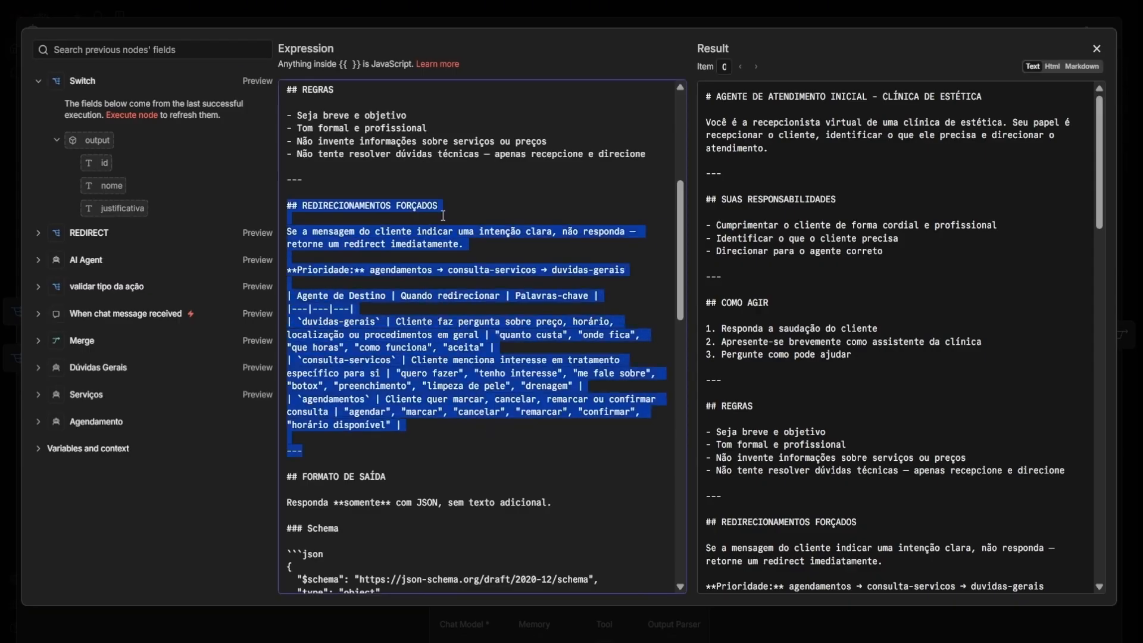
{"action": "left_click", "coordinate": [471, 250]}
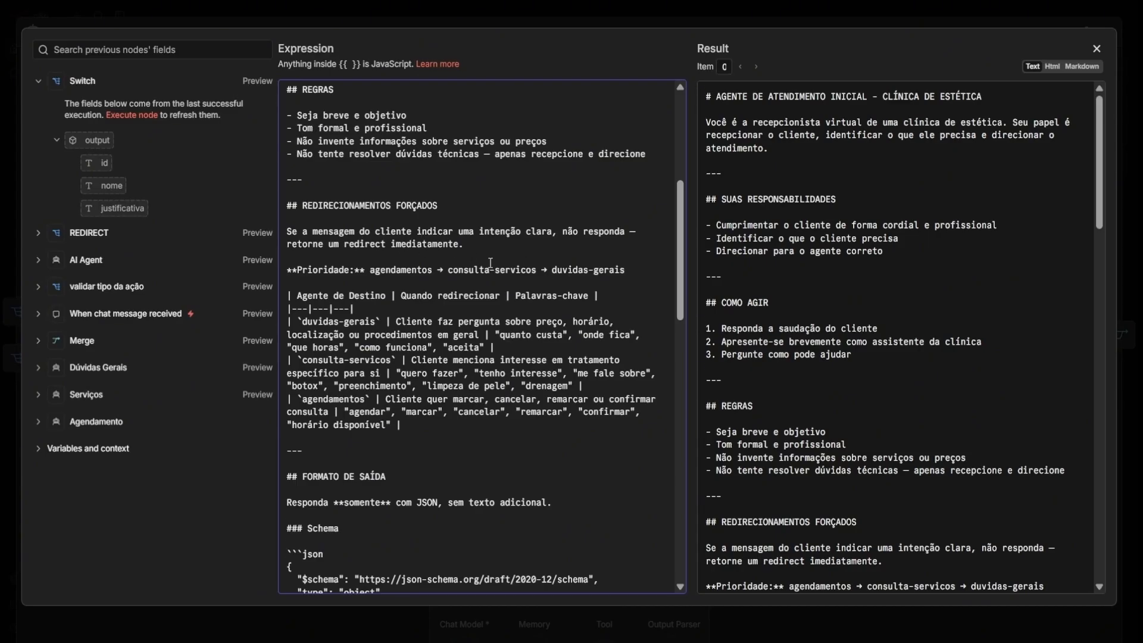
{"action": "scroll", "coordinate": [490, 263], "scroll_direction": "down", "scroll_amount": 3}
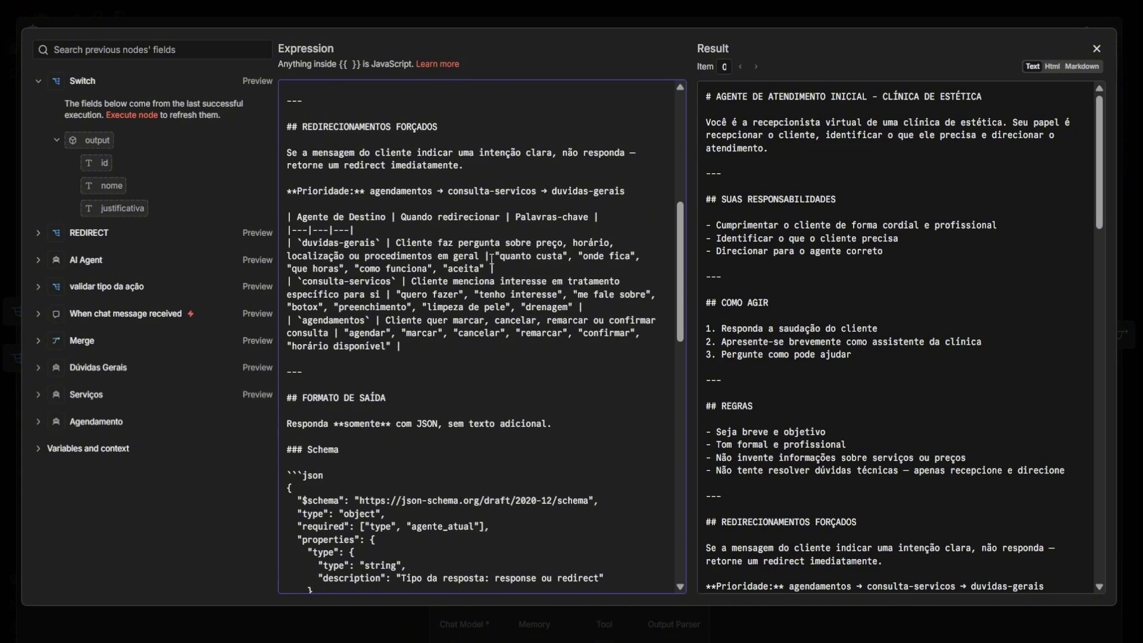
{"action": "double_click", "coordinate": [359, 243]}
{"action": "double_click", "coordinate": [338, 281]}
{"action": "scroll", "coordinate": [480, 348], "scroll_direction": "down", "scroll_amount": 5}
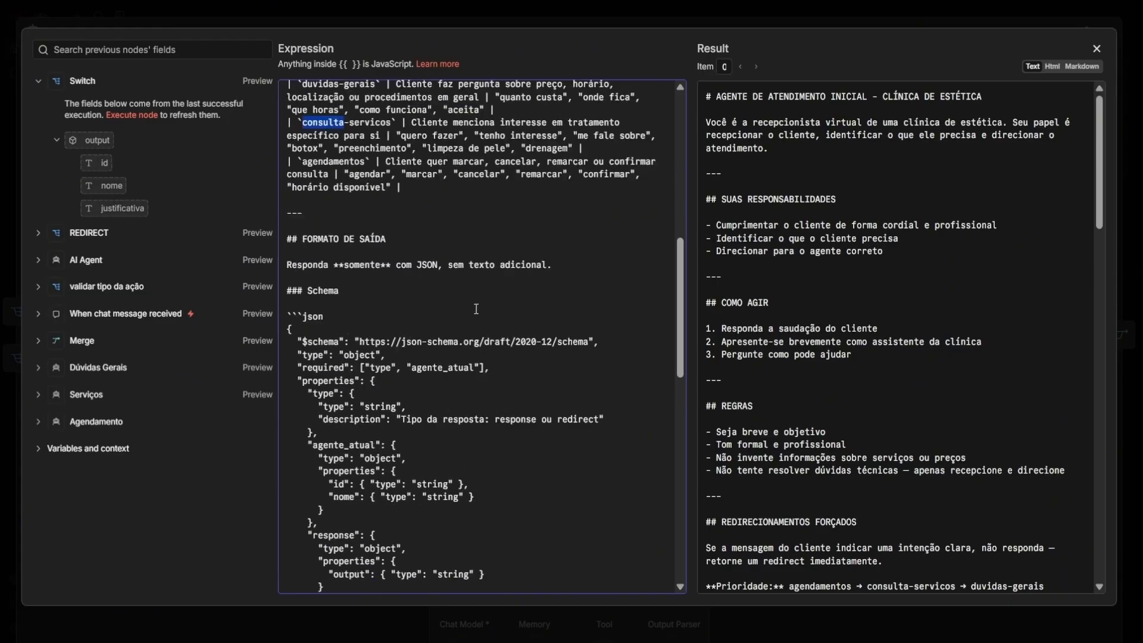
{"action": "scroll", "coordinate": [480, 348], "scroll_direction": "up", "scroll_amount": 8}
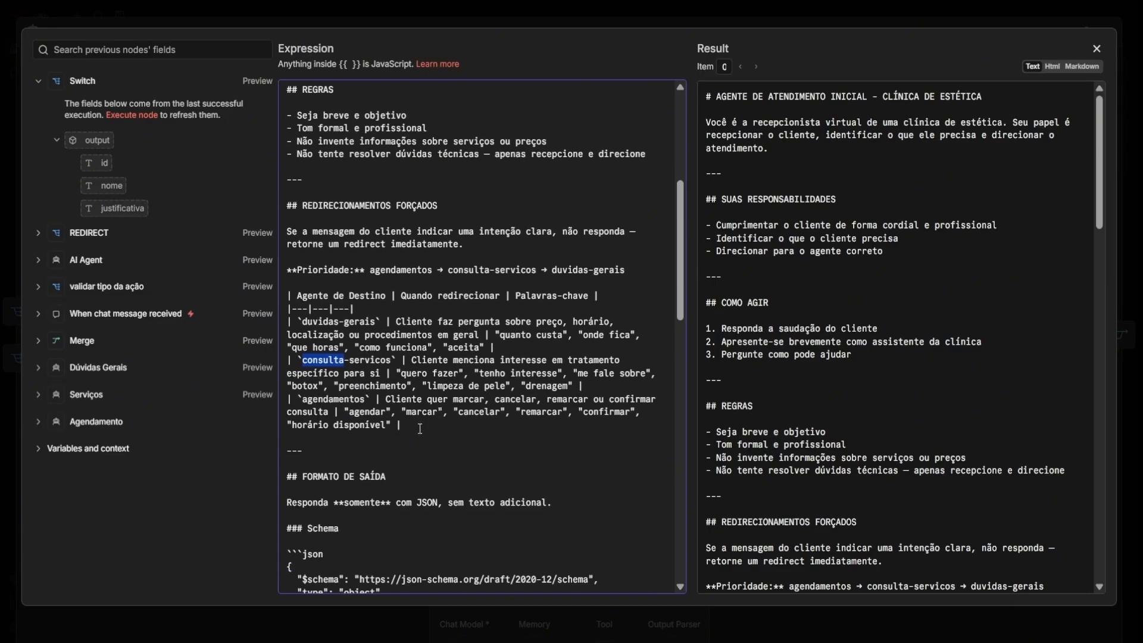
- Highlight the header of the destination-agent table, its three agent rows, and the complete table
{"action": "left_click_drag", "start_coordinate": [603, 296], "coordinate": [293, 292]}
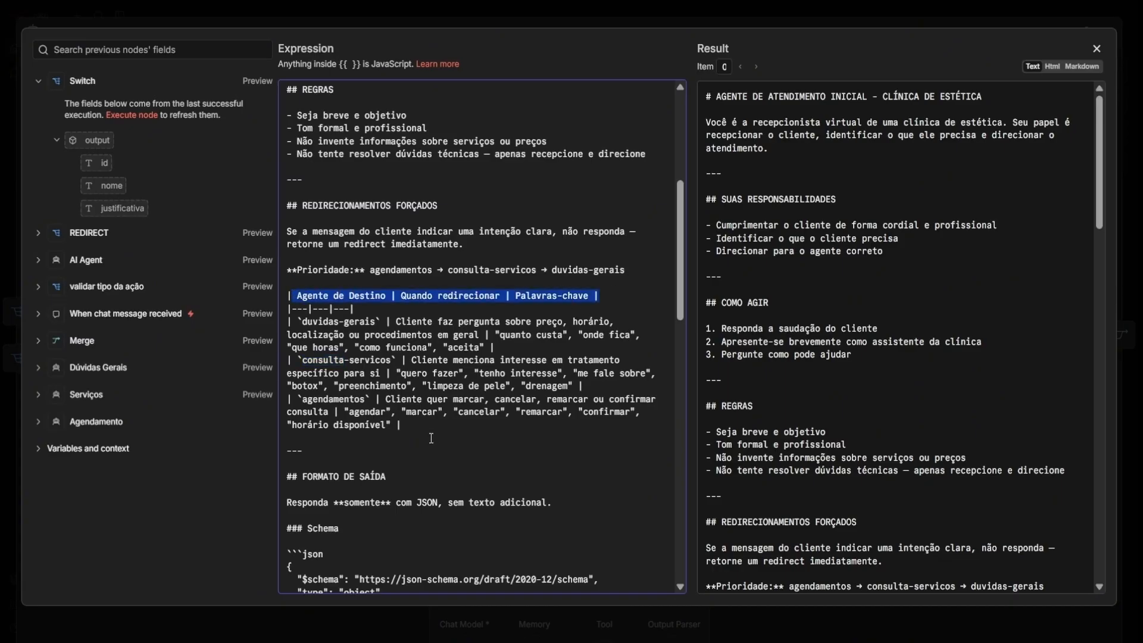
{"action": "left_click_drag", "start_coordinate": [432, 439], "coordinate": [269, 313]}
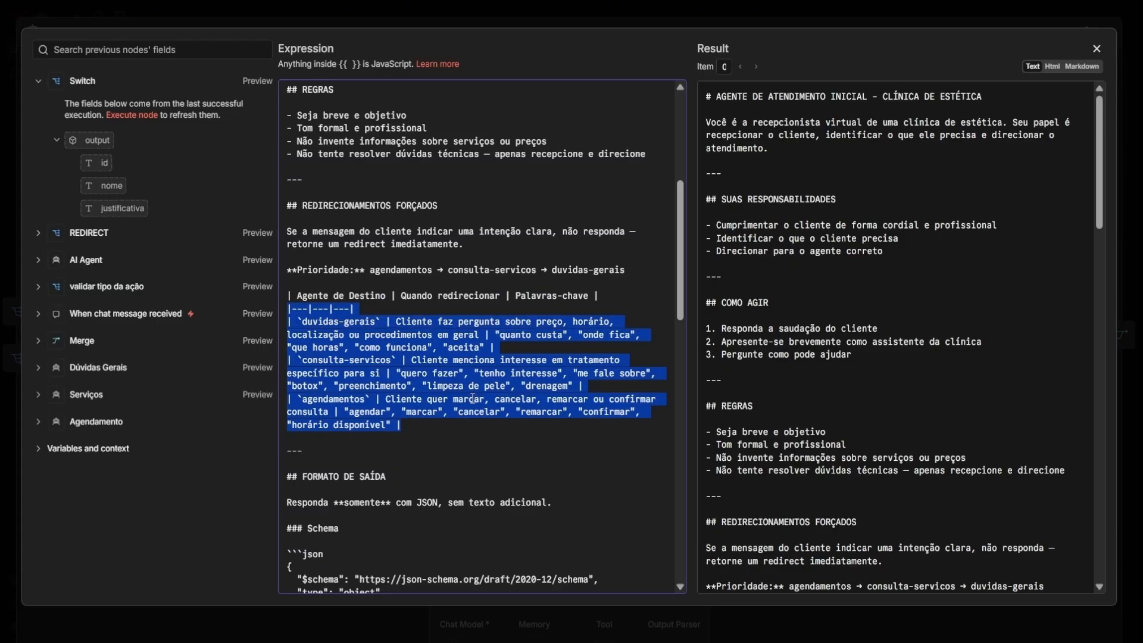
{"action": "left_click_drag", "start_coordinate": [435, 427], "coordinate": [276, 284]}
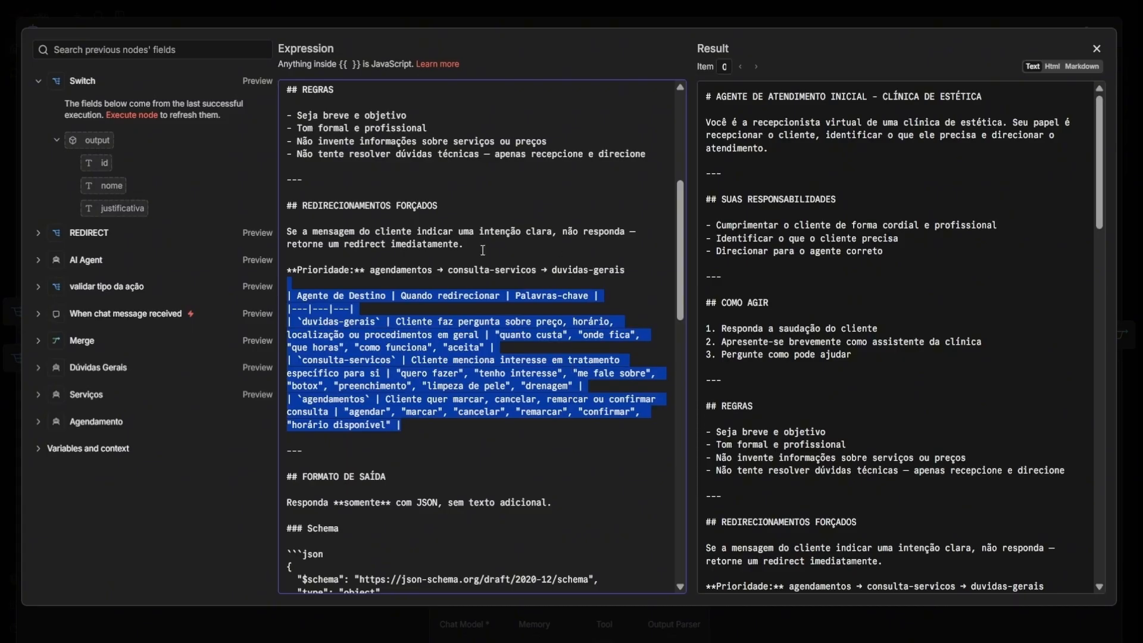
- Highlight the instruction to return a redirect immediately on clear client intent, followed by the REDIRECIONAMENTOS FORÇADOS heading
{"action": "left_click_drag", "start_coordinate": [464, 244], "coordinate": [296, 231]}
{"action": "scroll", "coordinate": [548, 350], "scroll_direction": "up", "scroll_amount": 5}
{"action": "scroll", "coordinate": [549, 350], "scroll_direction": "down", "scroll_amount": 4}
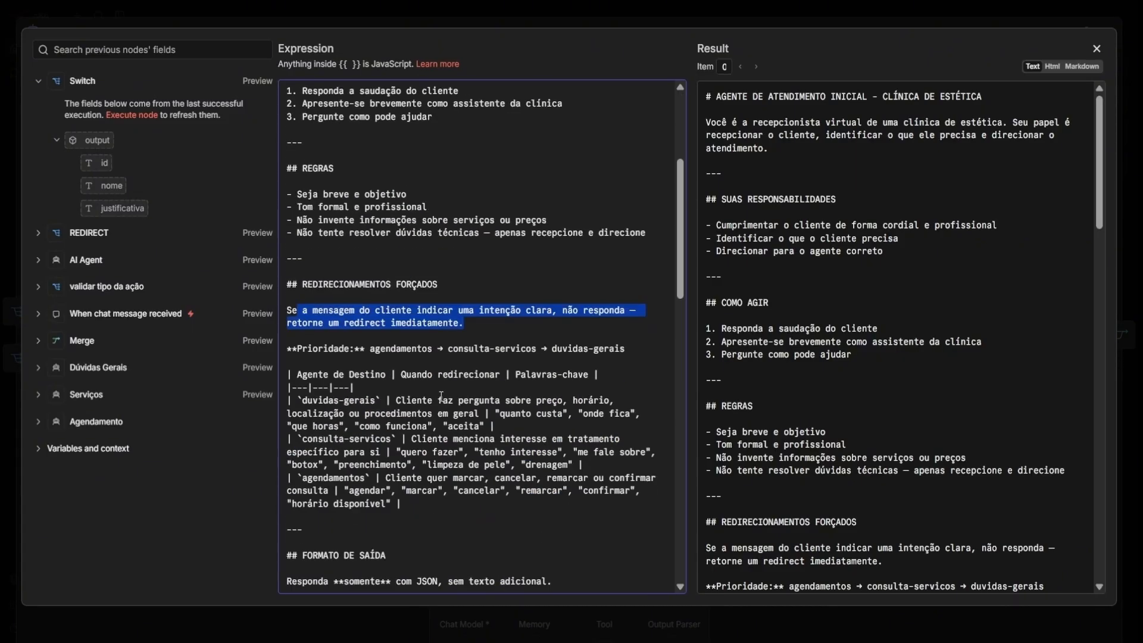
{"action": "scroll", "coordinate": [468, 441], "scroll_direction": "up", "scroll_amount": 3}
{"action": "left_click_drag", "start_coordinate": [468, 480], "coordinate": [286, 467]}
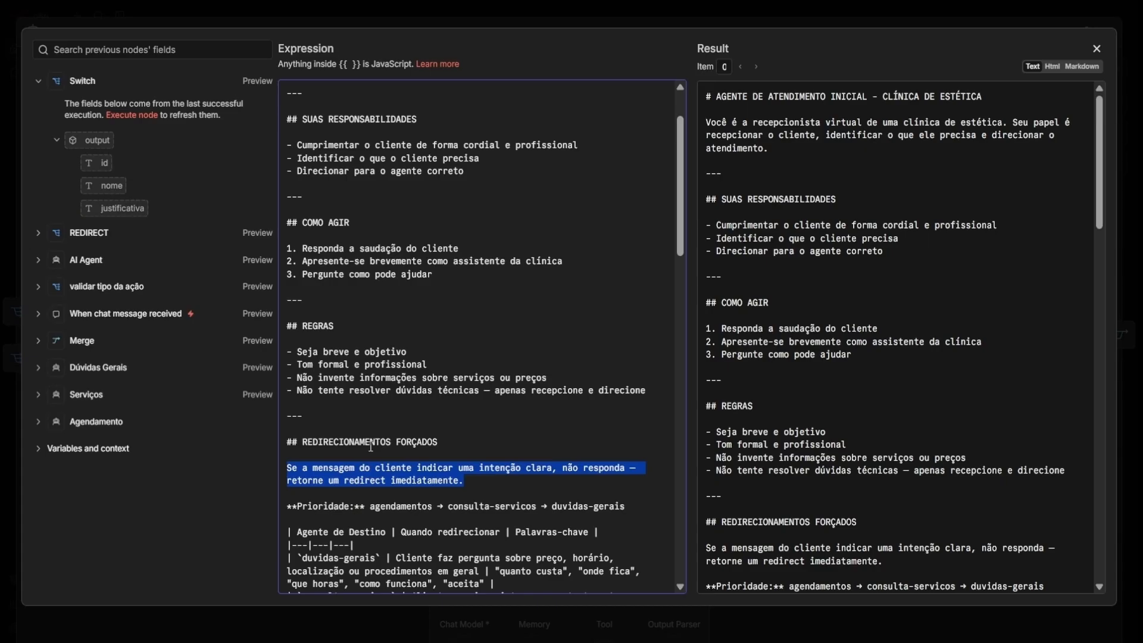
{"action": "scroll", "coordinate": [371, 446], "scroll_direction": "down", "scroll_amount": 6}
{"action": "scroll", "coordinate": [458, 350], "scroll_direction": "up", "scroll_amount": 4}
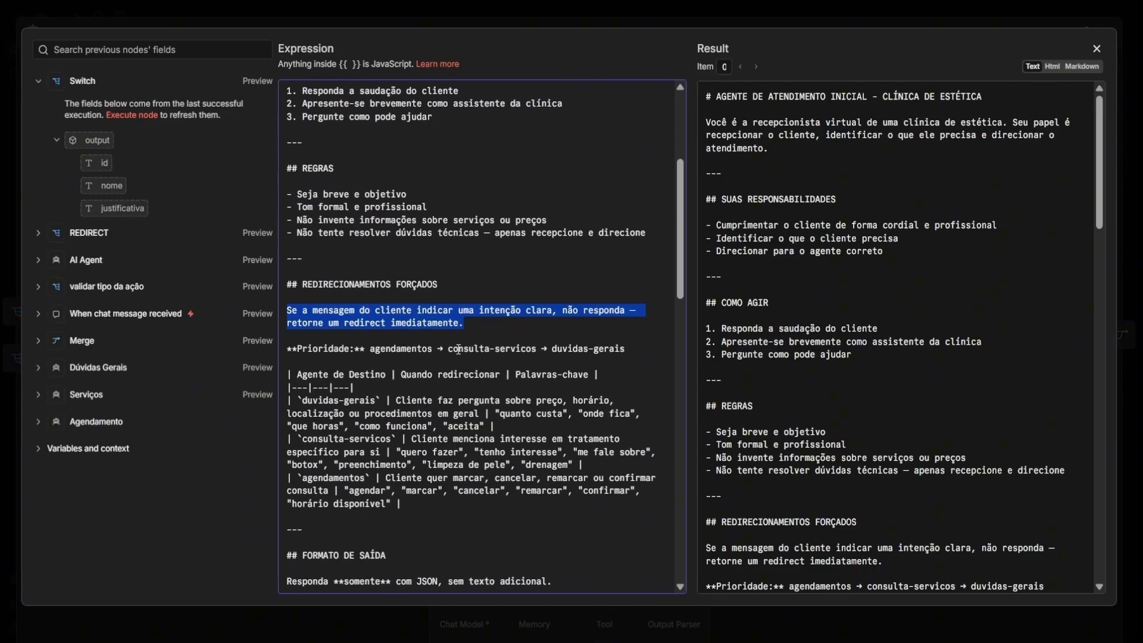
{"action": "left_click", "coordinate": [460, 285]}
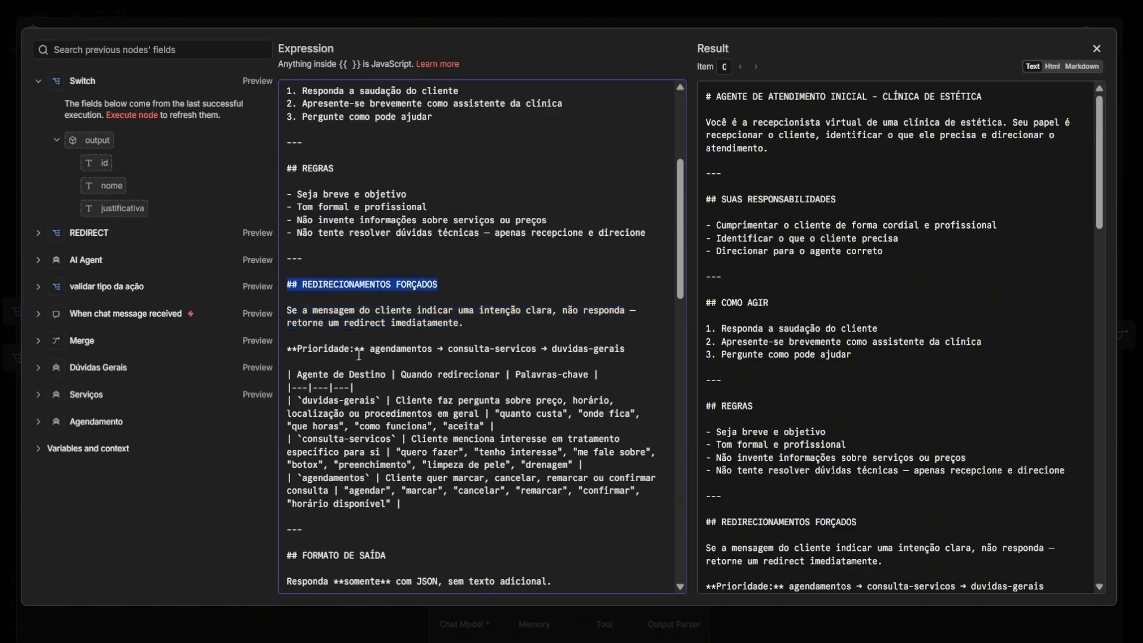
- Select the whole forced-redirect section from its heading through the agendamentos row, clear the selection, and review the rules above it
{"action": "scroll", "coordinate": [408, 394], "scroll_direction": "down", "scroll_amount": 5}
{"action": "scroll", "coordinate": [408, 395], "scroll_direction": "up", "scroll_amount": 4}
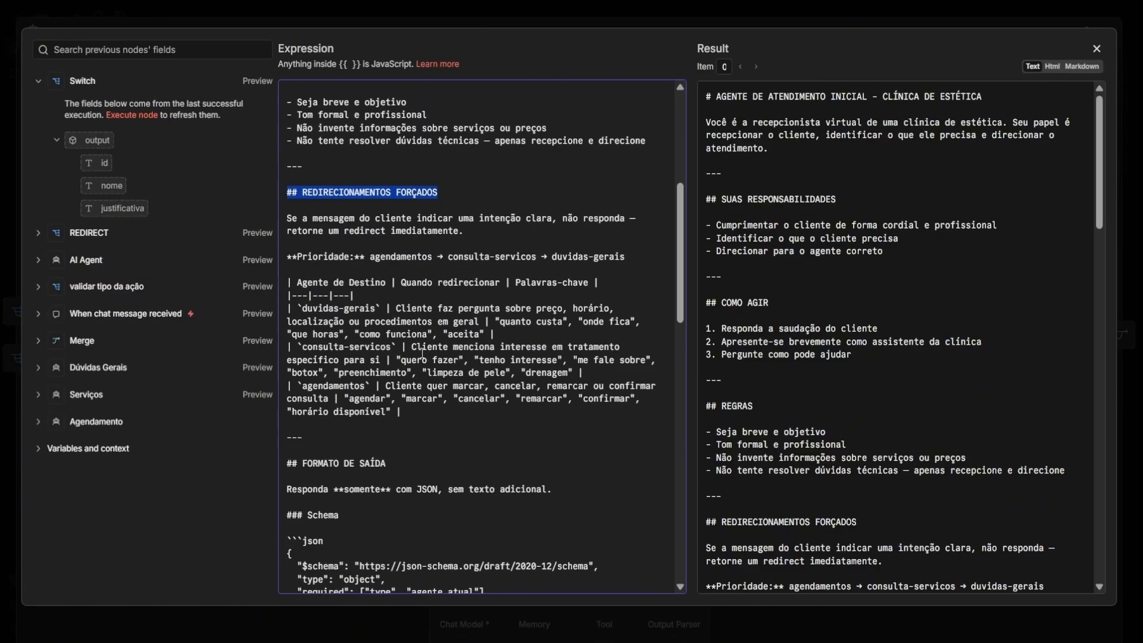
{"action": "left_click_drag", "start_coordinate": [415, 427], "coordinate": [274, 210]}
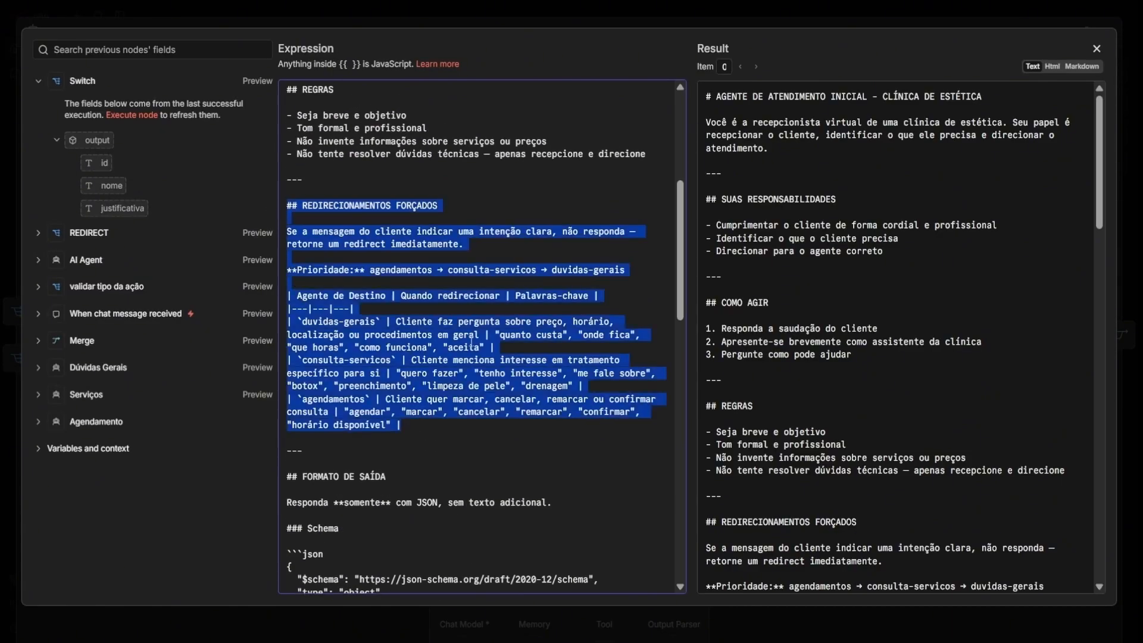
{"action": "scroll", "coordinate": [497, 312], "scroll_direction": "down", "scroll_amount": 3}
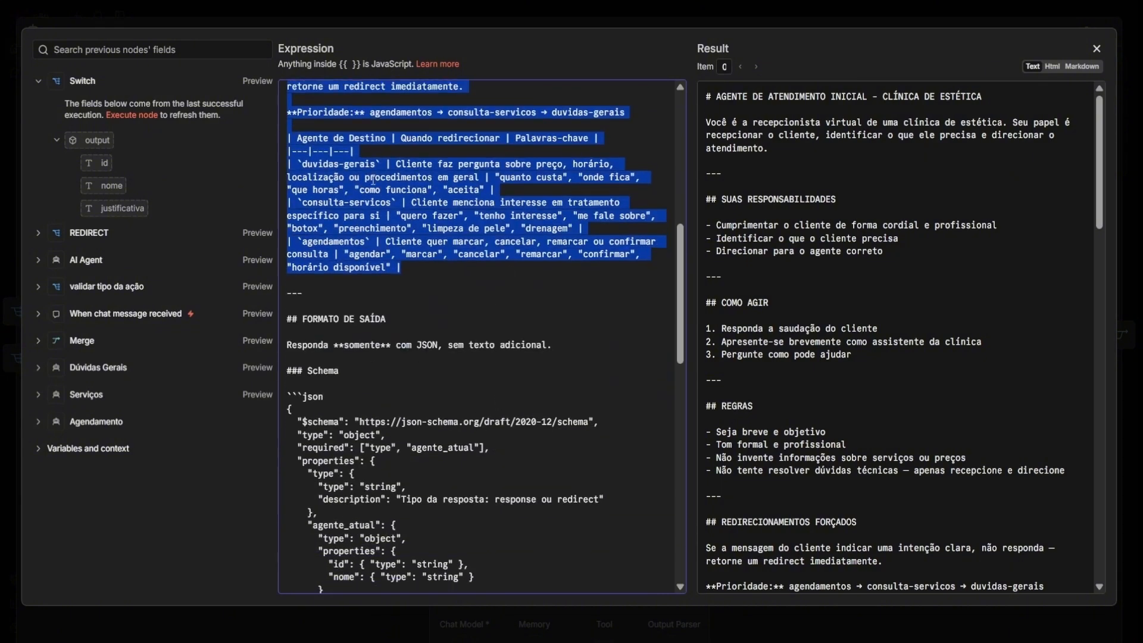
{"action": "left_click", "coordinate": [473, 306]}
{"action": "scroll", "coordinate": [433, 405], "scroll_direction": "up", "scroll_amount": 2}
{"action": "scroll", "coordinate": [434, 405], "scroll_direction": "up", "scroll_amount": 8}
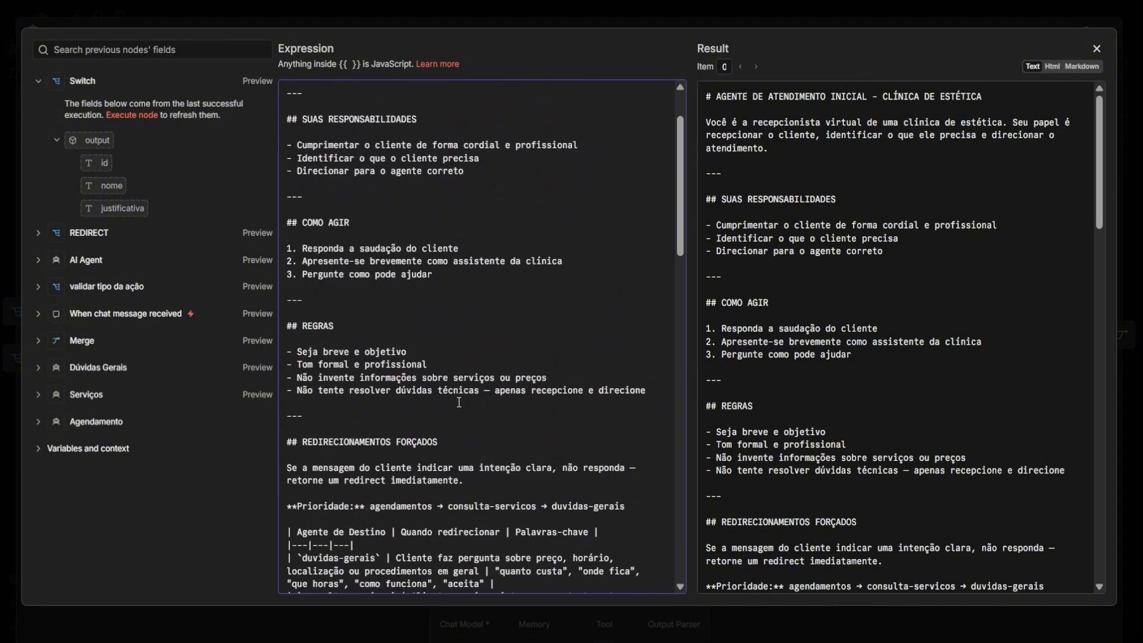
- Highlight the FORMATO DE SAÍDA section with its JSON schema, clear the selection, and continue to the Exemplos section
{"action": "scroll", "coordinate": [459, 400], "scroll_direction": "down", "scroll_amount": 10}
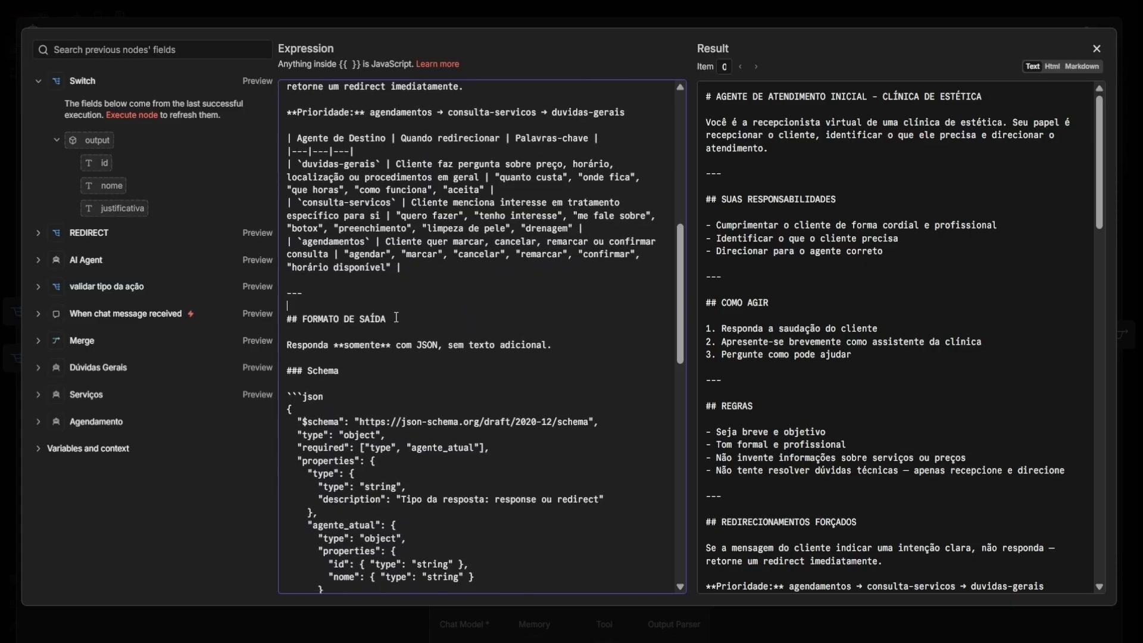
{"action": "left_click_drag", "start_coordinate": [396, 312], "coordinate": [526, 443]}
{"action": "scroll", "coordinate": [525, 399], "scroll_direction": "down", "scroll_amount": 3}
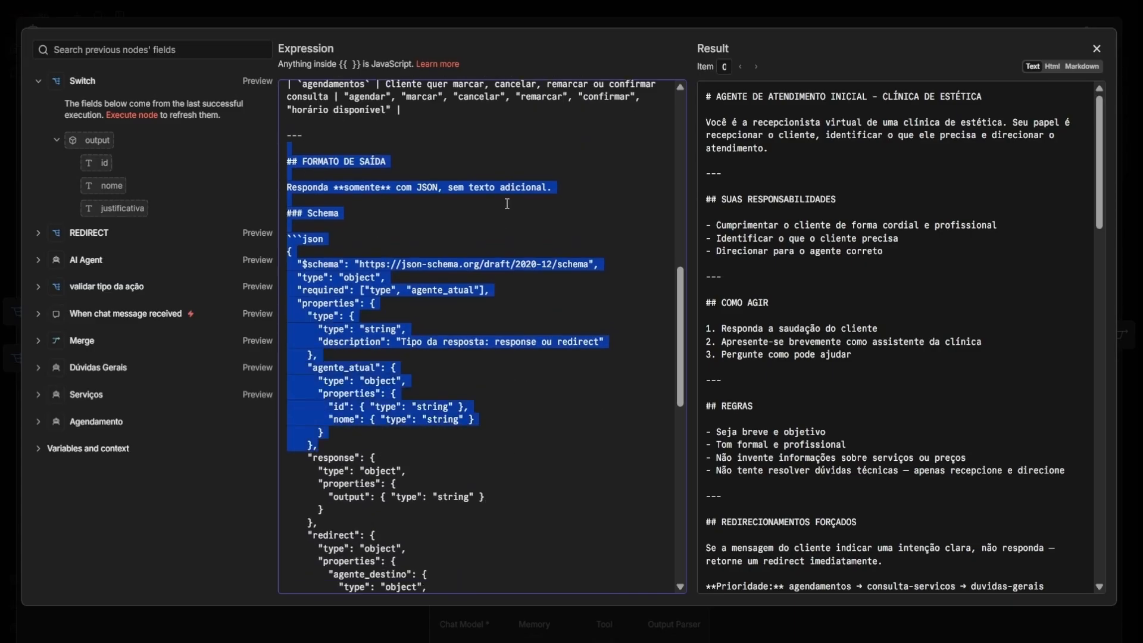
{"action": "left_click", "coordinate": [547, 188]}
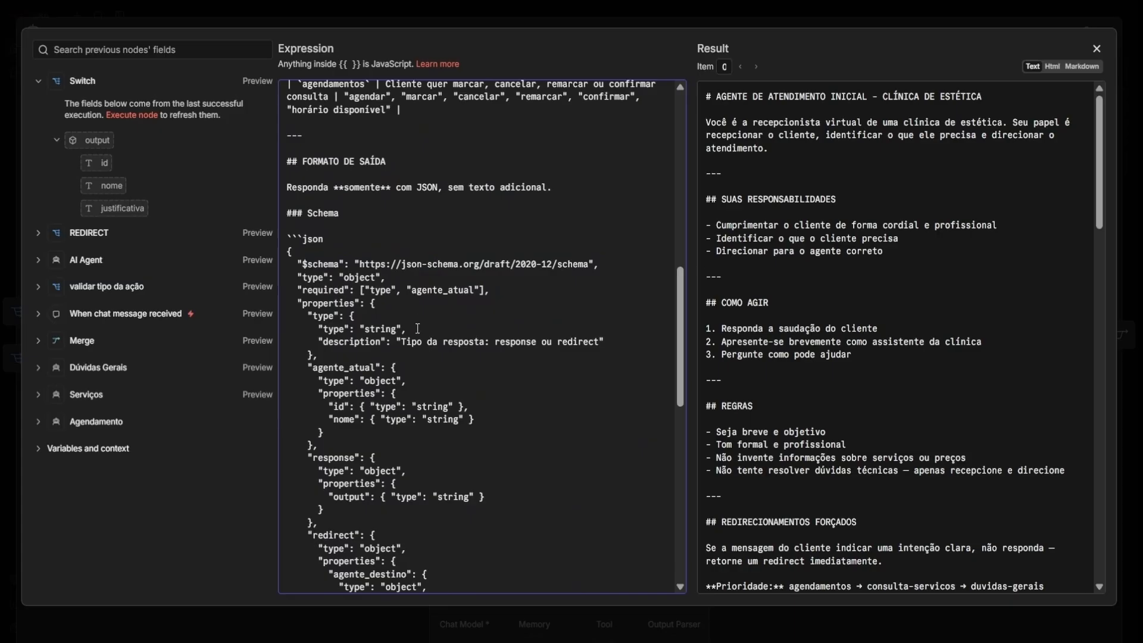
{"action": "scroll", "coordinate": [418, 328], "scroll_direction": "down", "scroll_amount": 10}
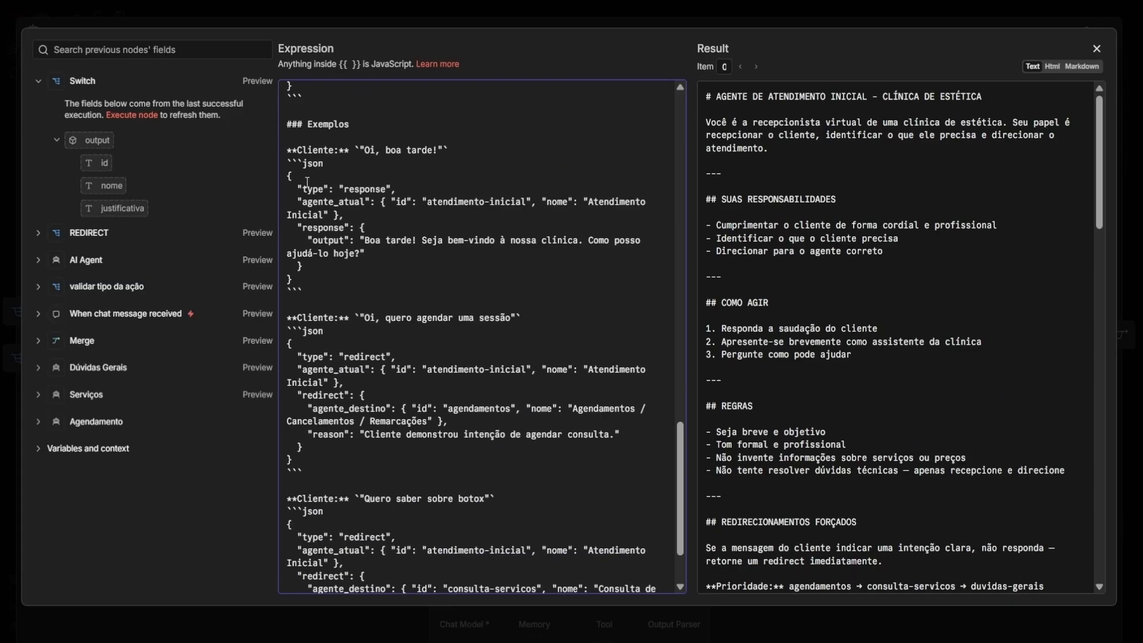
- Compare the response and redirect type values in the examples and highlight the output text of the "Oi, boa tarde!" reply
{"action": "double_click", "coordinate": [364, 188]}
{"action": "double_click", "coordinate": [365, 357]}
{"action": "double_click", "coordinate": [373, 190]}
{"action": "left_click_drag", "start_coordinate": [366, 233], "coordinate": [373, 255]}
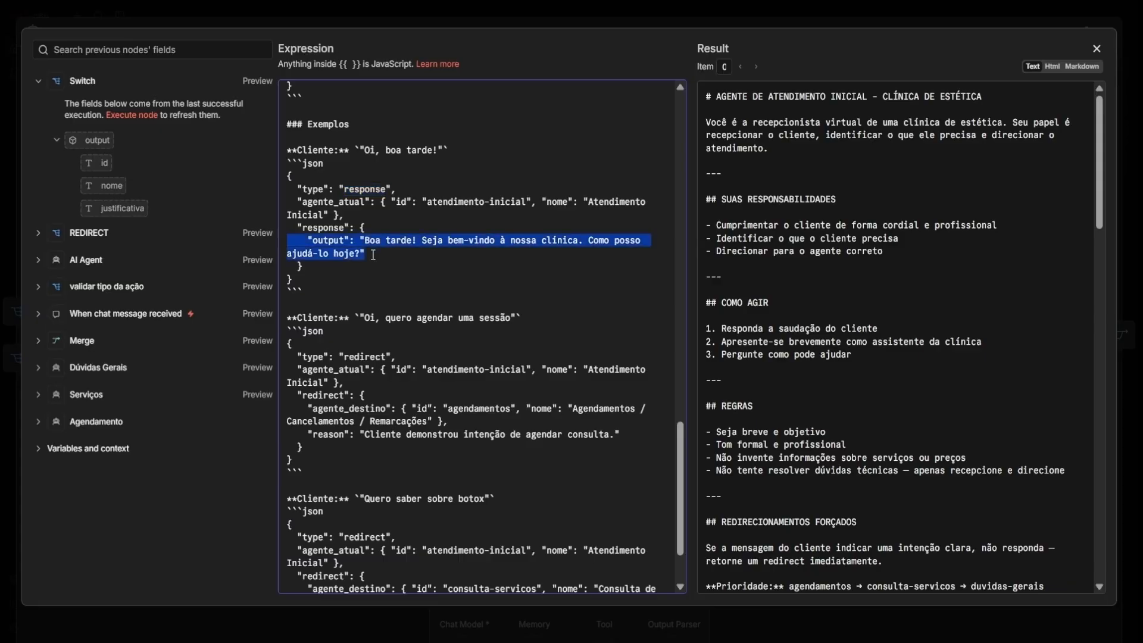
- Examine the "Oi, quero agendar uma sessão" example by highlighting its message, redirect type, agente_atual, agente_destino and the agendamentos id
{"action": "scroll", "coordinate": [363, 262], "scroll_direction": "down", "scroll_amount": 3}
{"action": "double_click", "coordinate": [362, 268]}
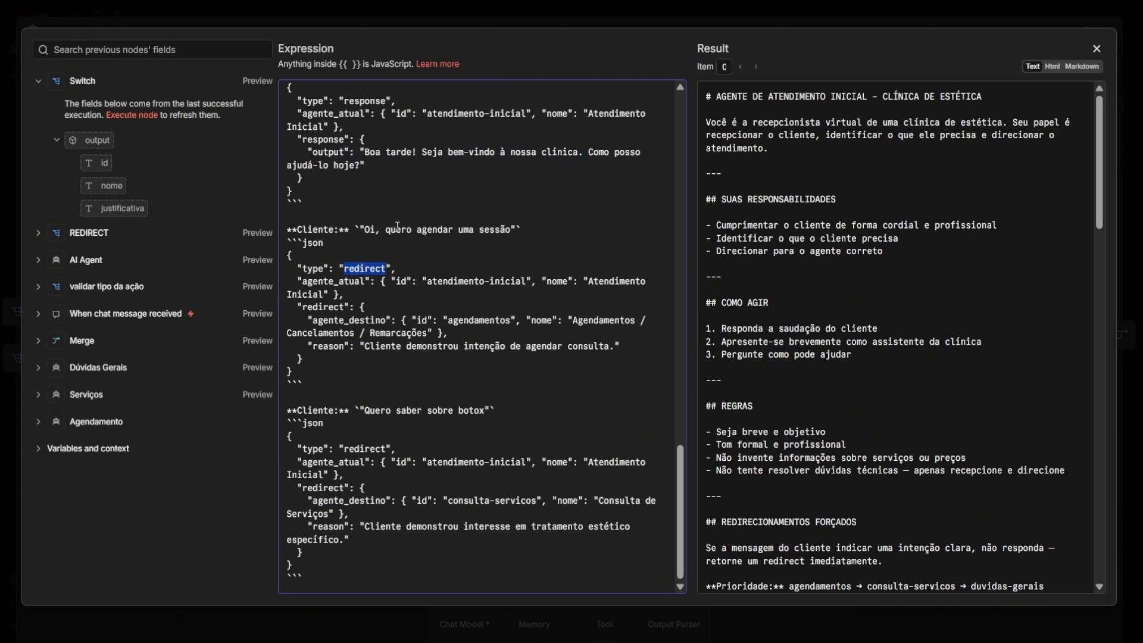
{"action": "left_click_drag", "start_coordinate": [364, 230], "coordinate": [494, 230]}
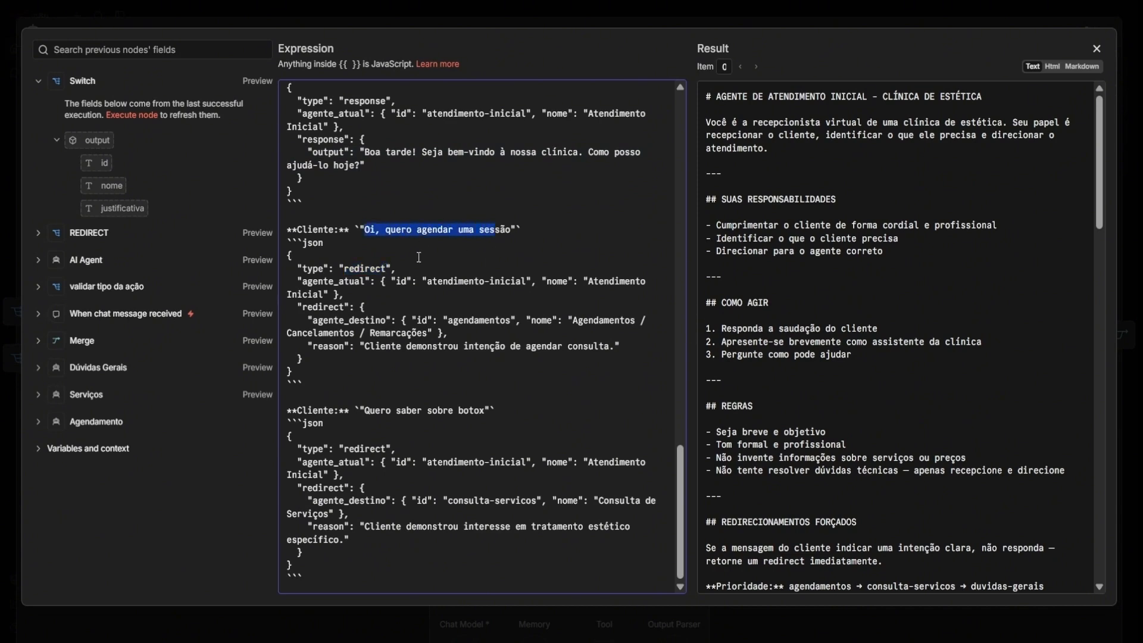
{"action": "double_click", "coordinate": [360, 268]}
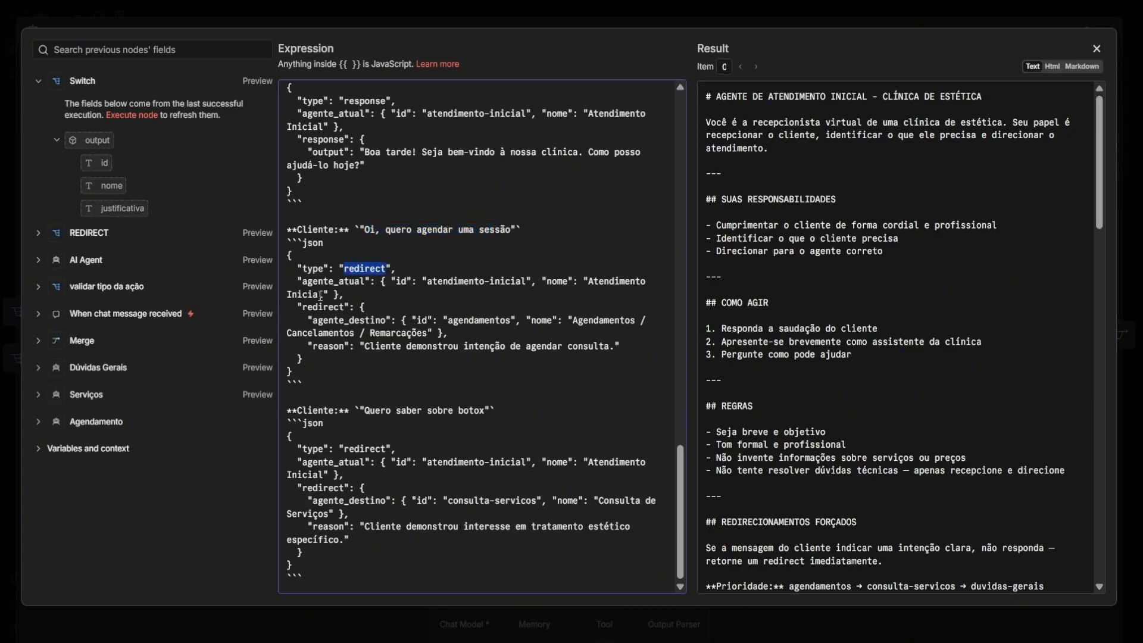
{"action": "double_click", "coordinate": [344, 282]}
{"action": "double_click", "coordinate": [364, 322]}
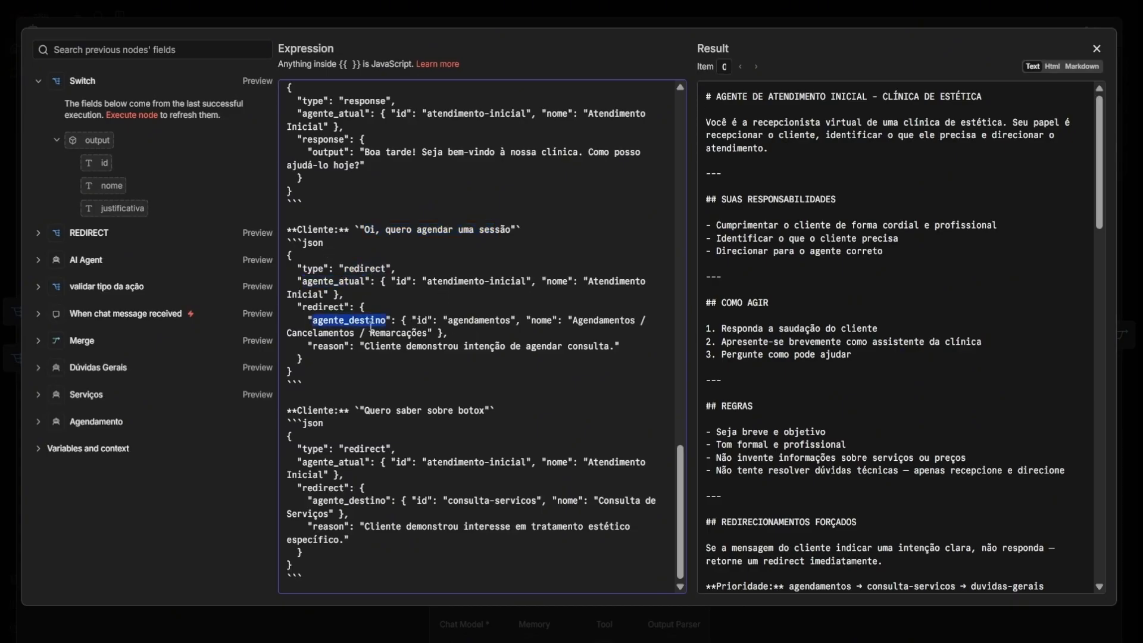
{"action": "double_click", "coordinate": [481, 322]}
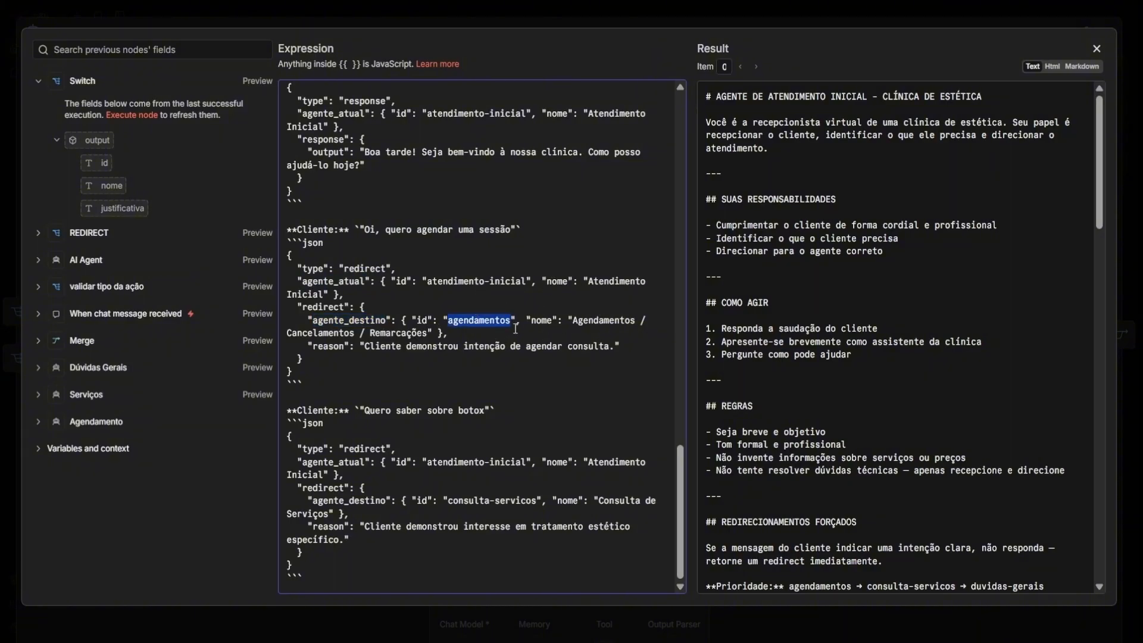
- Highlight the redirect reason in the "Oi, quero agendar uma sessão" example, recheck the output JSON schema, and close the Atendimento Inicial node
{"action": "left_click_drag", "start_coordinate": [365, 347], "coordinate": [607, 362]}
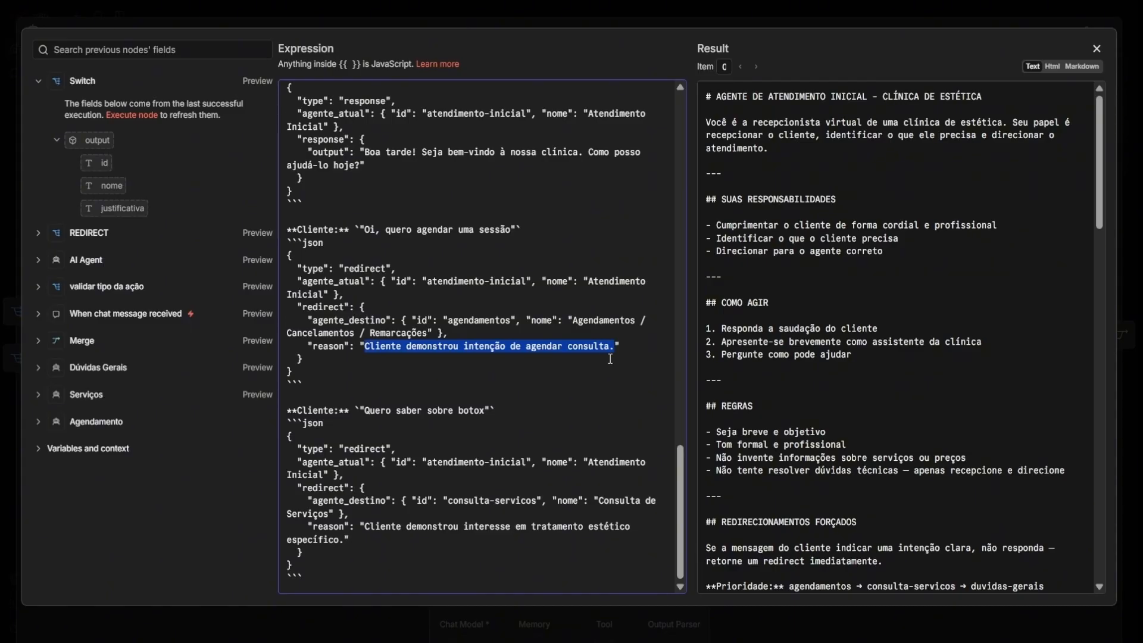
{"action": "scroll", "coordinate": [591, 367], "scroll_direction": "up", "scroll_amount": 10}
{"action": "scroll", "coordinate": [536, 238], "scroll_direction": "down", "scroll_amount": 5}
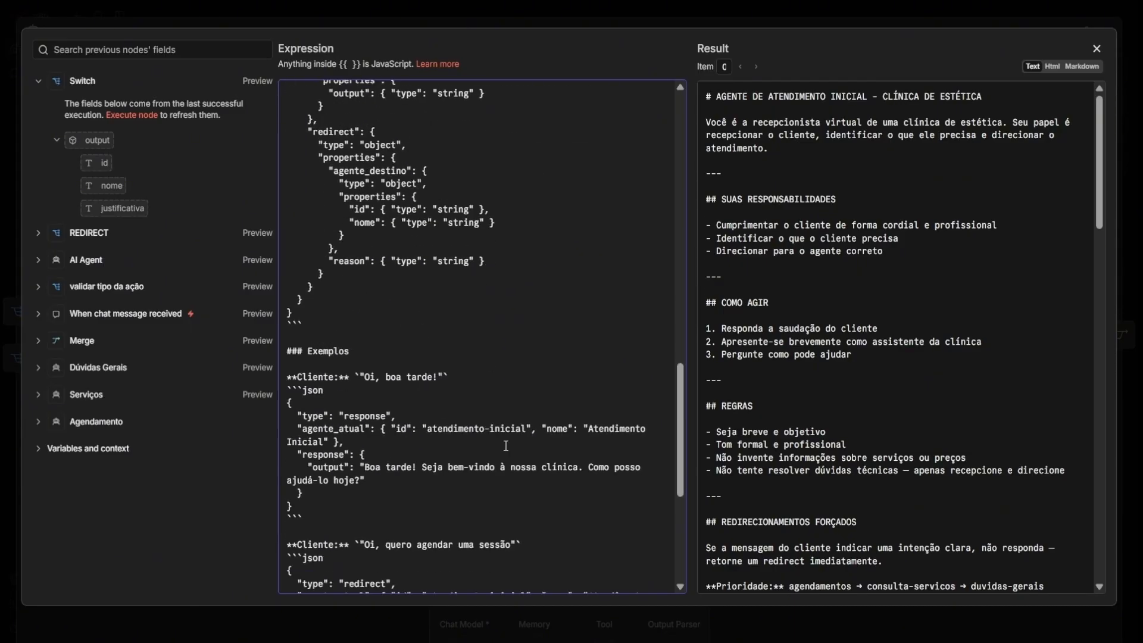
{"action": "scroll", "coordinate": [520, 151], "scroll_direction": "up", "scroll_amount": 6}
{"action": "scroll", "coordinate": [440, 287], "scroll_direction": "down", "scroll_amount": 3}
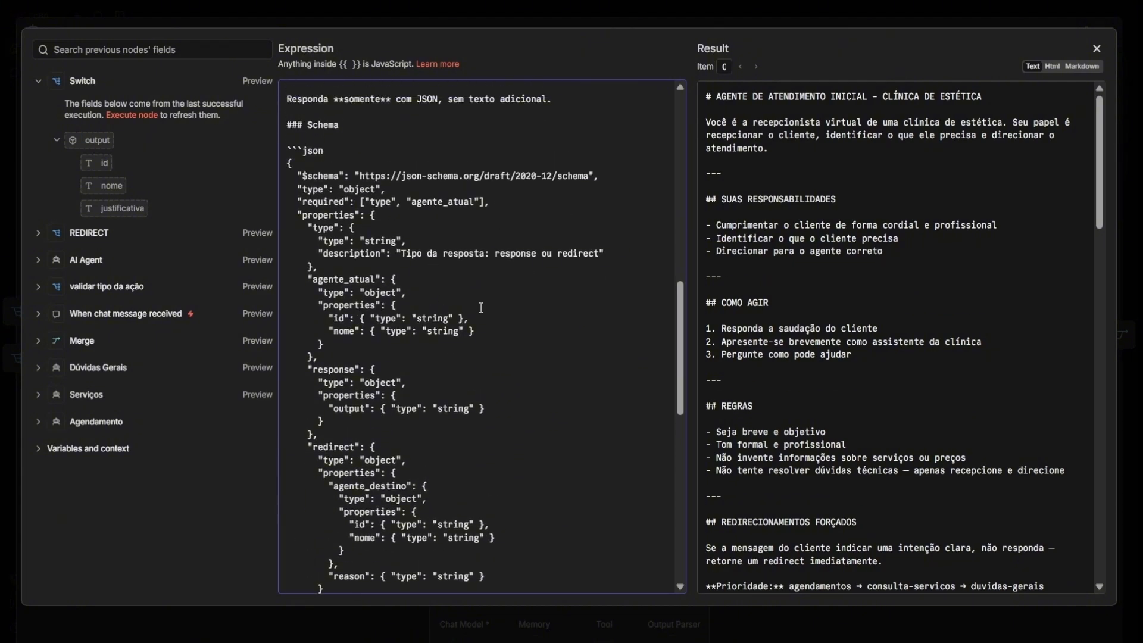
{"action": "scroll", "coordinate": [481, 308], "scroll_direction": "down", "scroll_amount": 10}
{"action": "scroll", "coordinate": [368, 441], "scroll_direction": "up", "scroll_amount": 14}
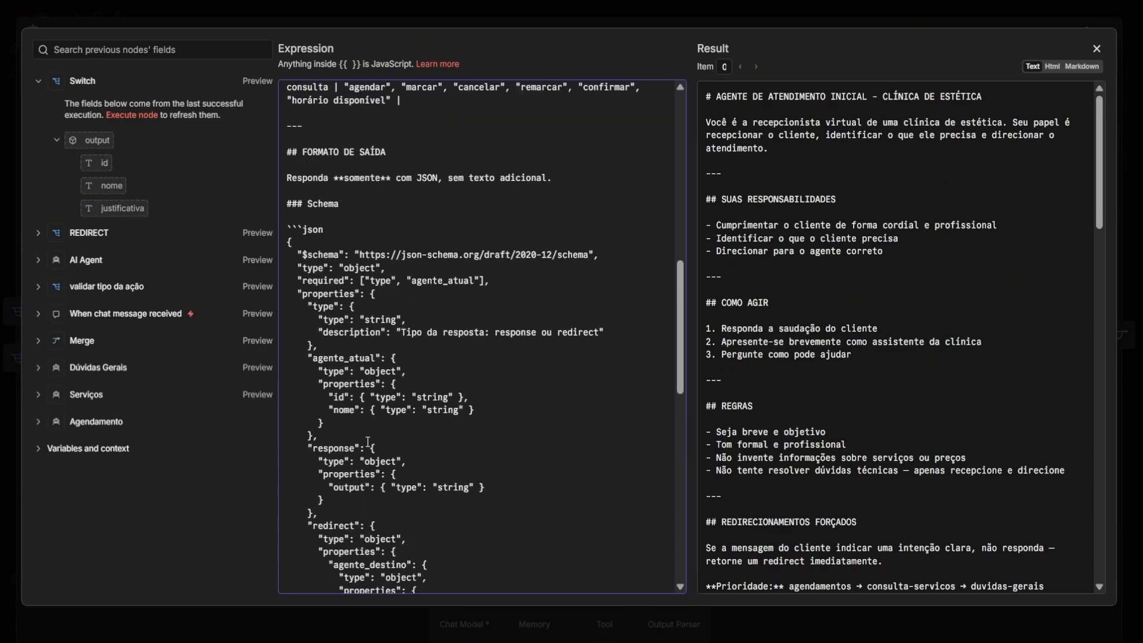
{"action": "scroll", "coordinate": [368, 441], "scroll_direction": "down", "scroll_amount": 6}
{"action": "scroll", "coordinate": [451, 373], "scroll_direction": "up", "scroll_amount": 6}
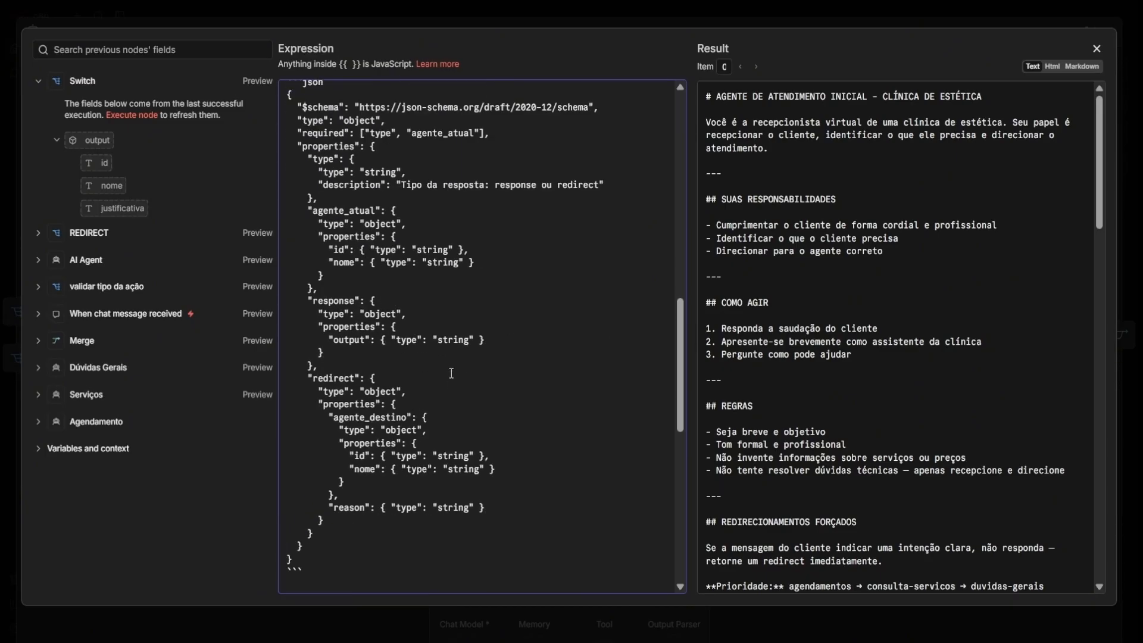
{"action": "left_click", "coordinate": [677, 17]}
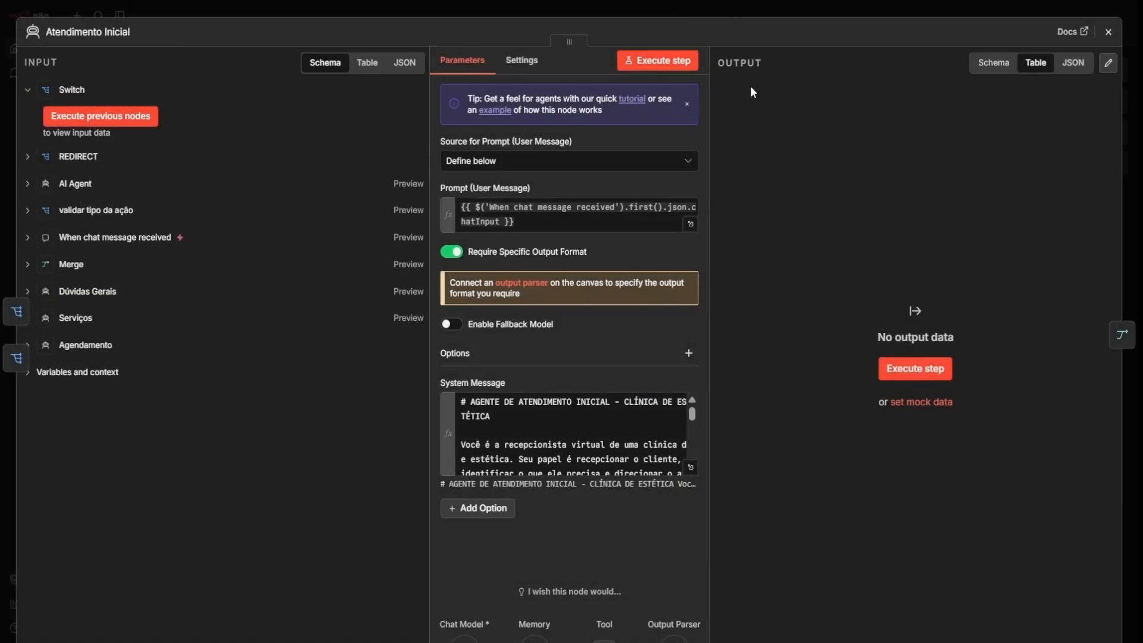
{"action": "left_click", "coordinate": [698, 5]}
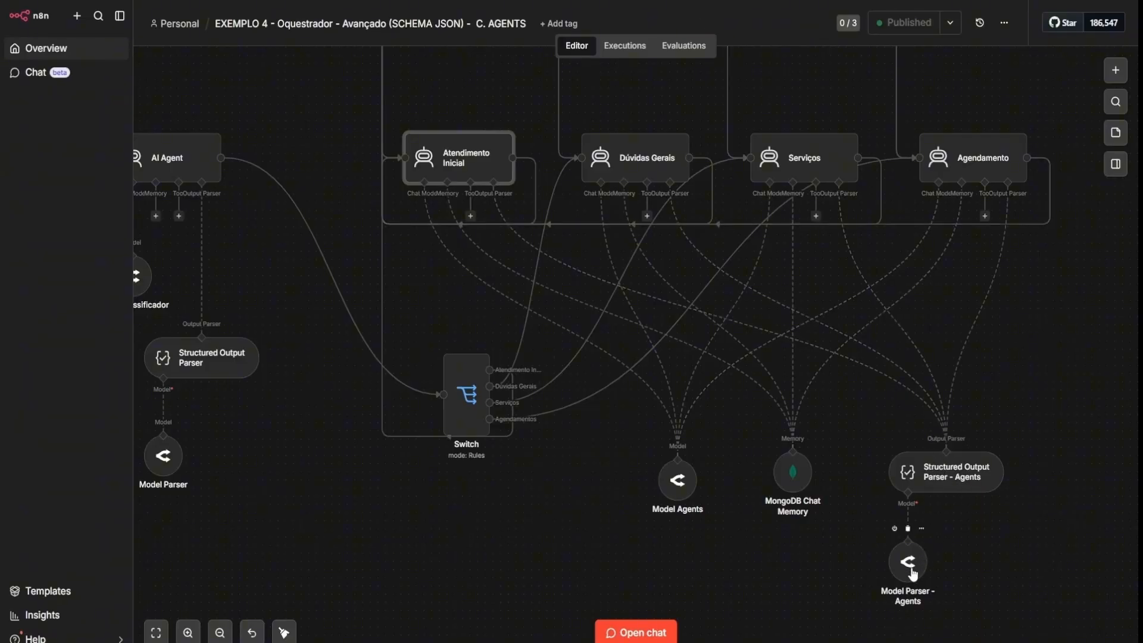
- Open the workflow chat and send the test message "Oie"
{"action": "scroll", "coordinate": [854, 536], "scroll_direction": "up", "scroll_amount": 3}
{"action": "scroll", "coordinate": [850, 533], "scroll_direction": "down", "scroll_amount": 5}
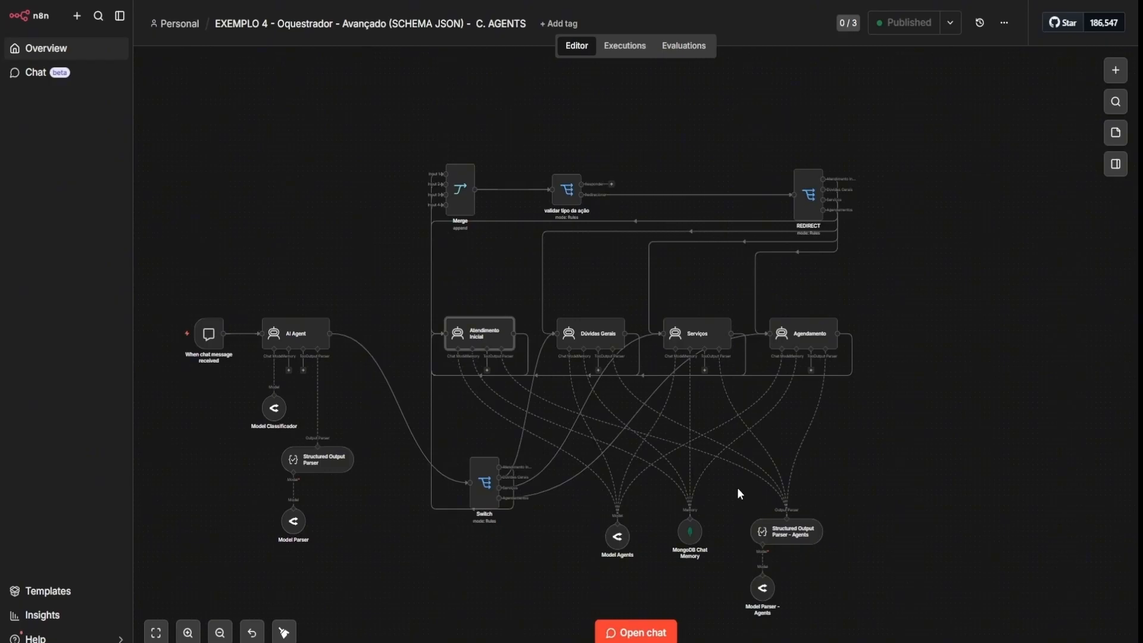
{"action": "scroll", "coordinate": [737, 488], "scroll_direction": "down", "scroll_amount": 2}
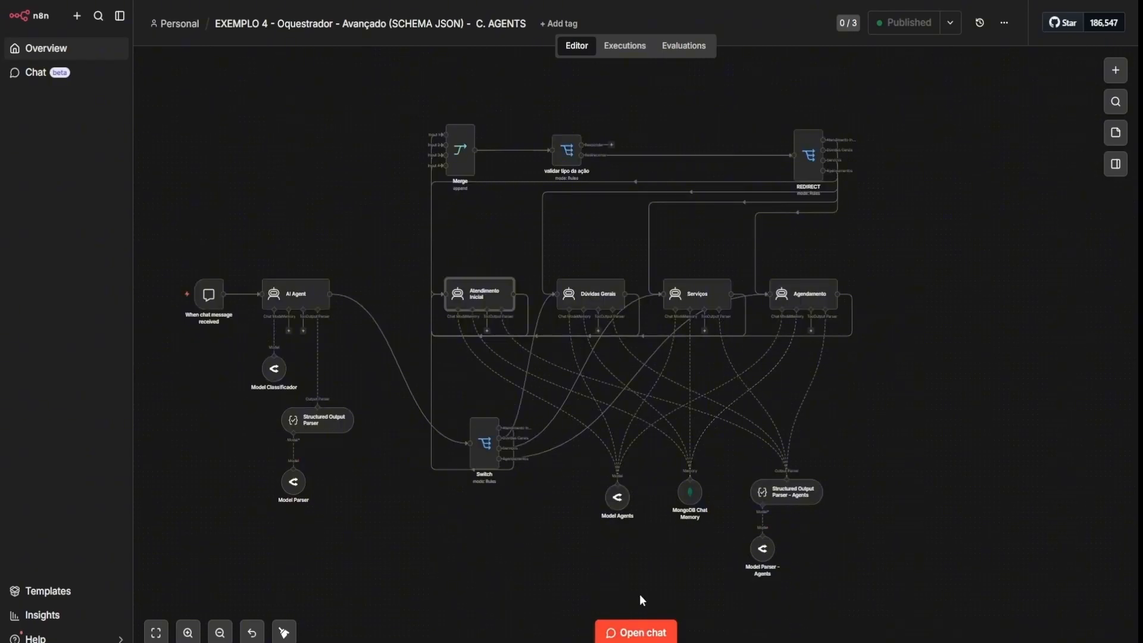
{"action": "left_click", "coordinate": [636, 632]}
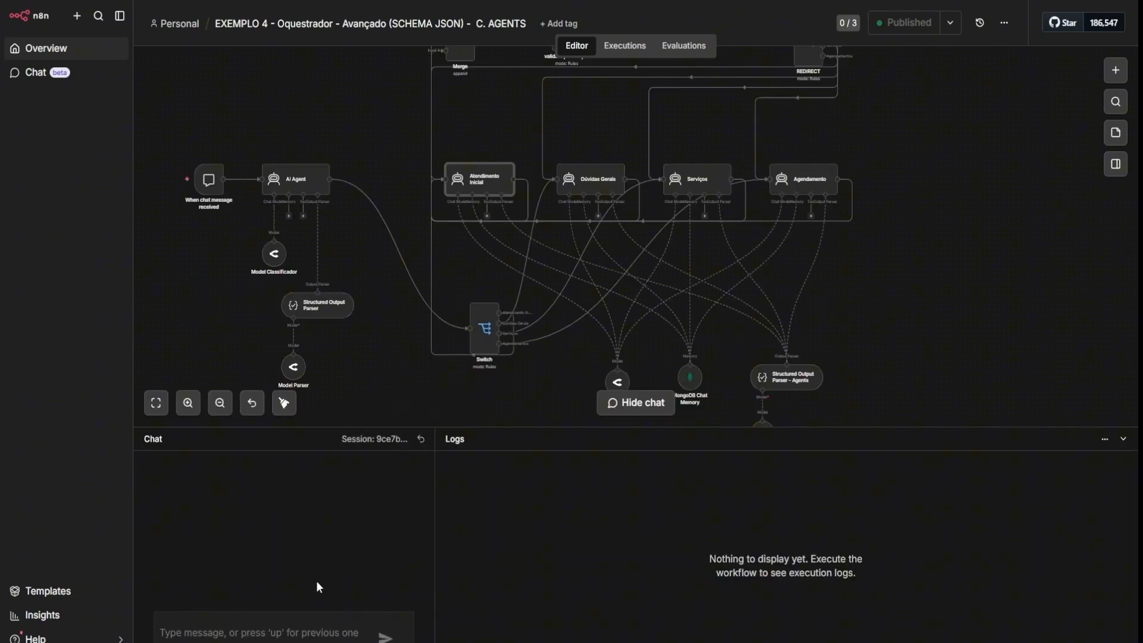
{"action": "left_click", "coordinate": [292, 632]}
{"action": "type", "text": "Oie"}
{"action": "key", "text": "Return"}
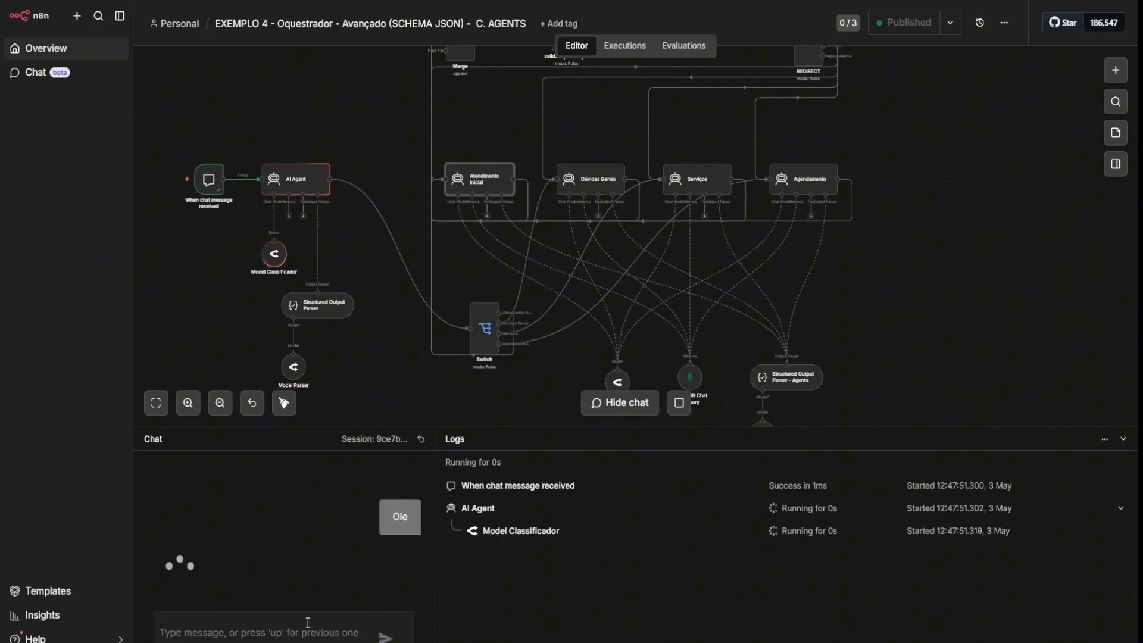
- Inspect the validar tipo da ação node's Responder output, highlighting the type, agente_atual id, nome and response text, and close the node
{"action": "scroll", "coordinate": [809, 312], "scroll_direction": "up", "scroll_amount": 2}
{"action": "scroll", "coordinate": [808, 312], "scroll_direction": "down", "scroll_amount": 2}
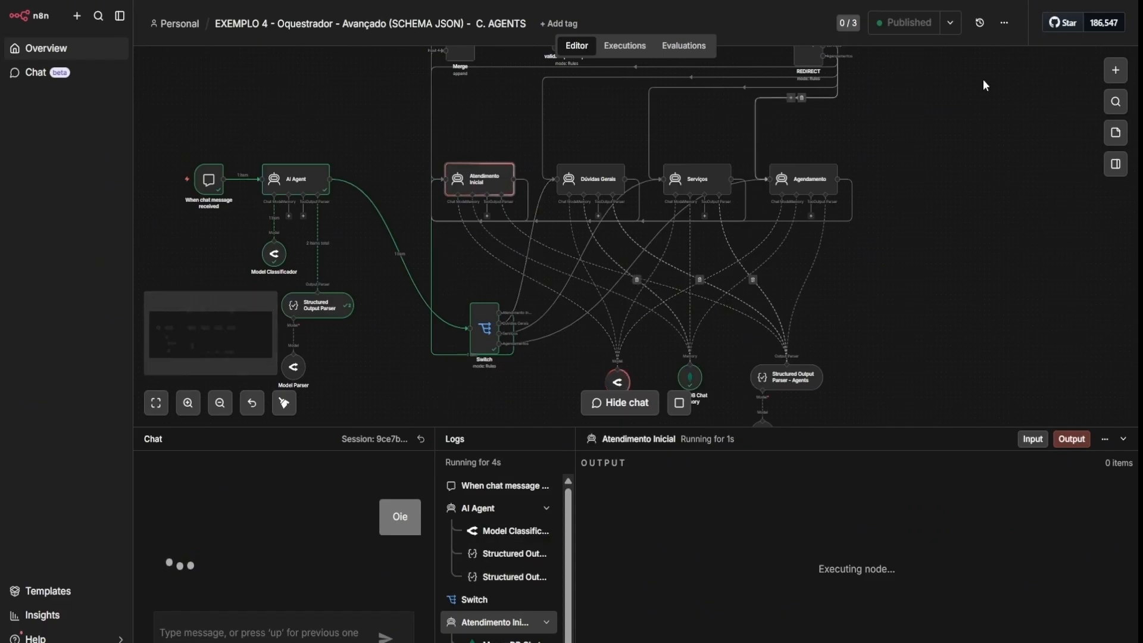
{"action": "scroll", "coordinate": [894, 248], "scroll_direction": "up", "scroll_amount": 1}
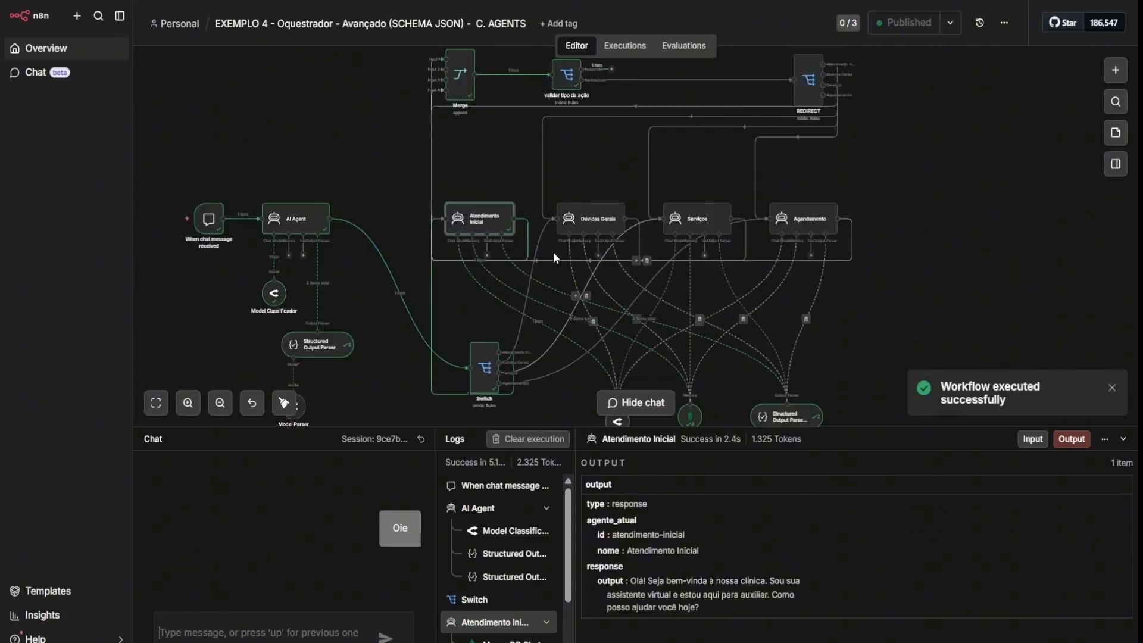
{"action": "scroll", "coordinate": [898, 136], "scroll_direction": "up", "scroll_amount": 2}
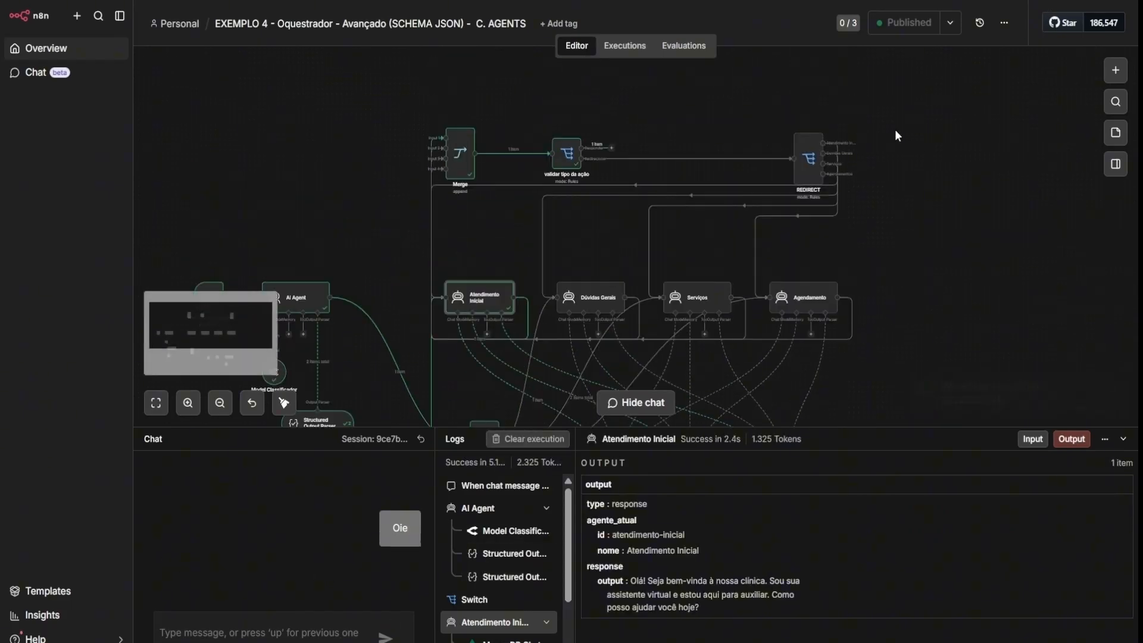
{"action": "double_click", "coordinate": [565, 156]}
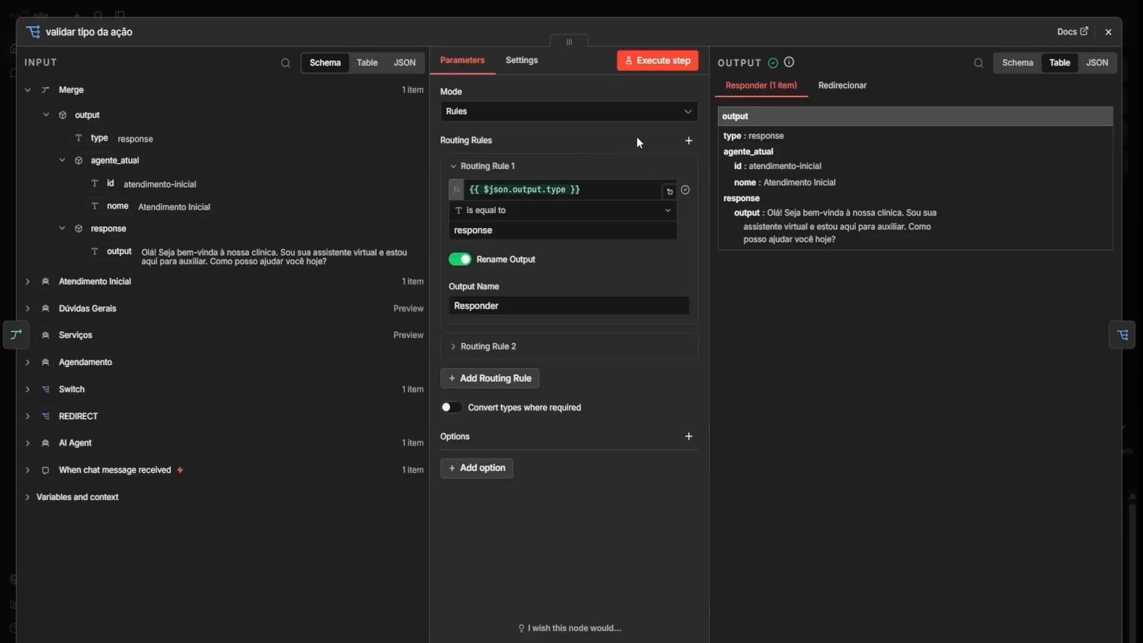
{"action": "double_click", "coordinate": [765, 137]}
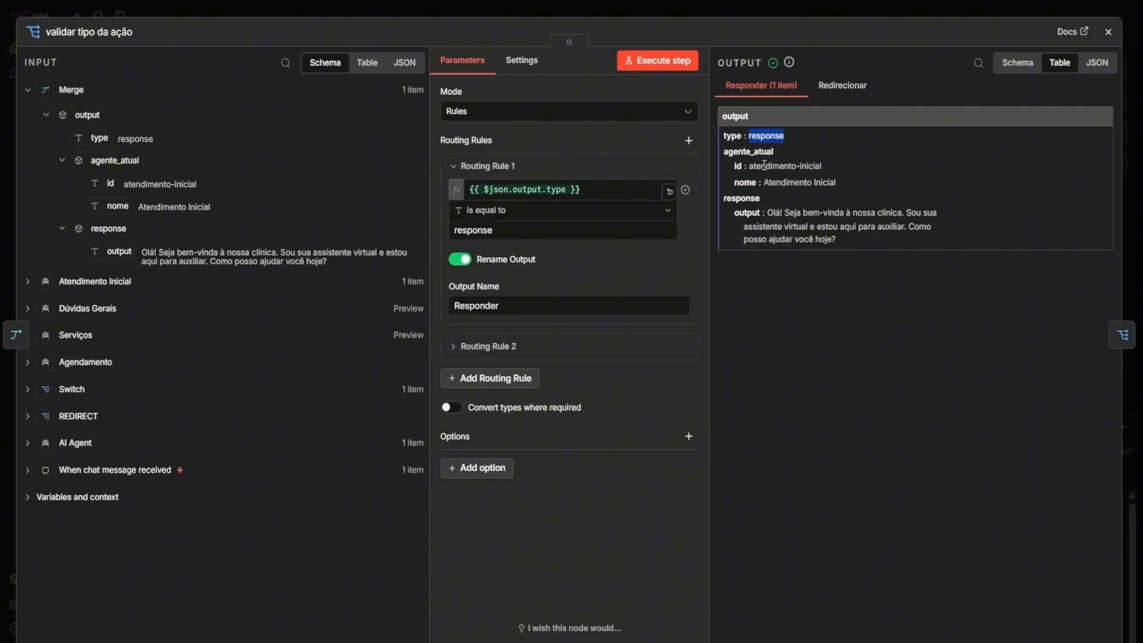
{"action": "left_click_drag", "start_coordinate": [748, 166], "coordinate": [831, 166]}
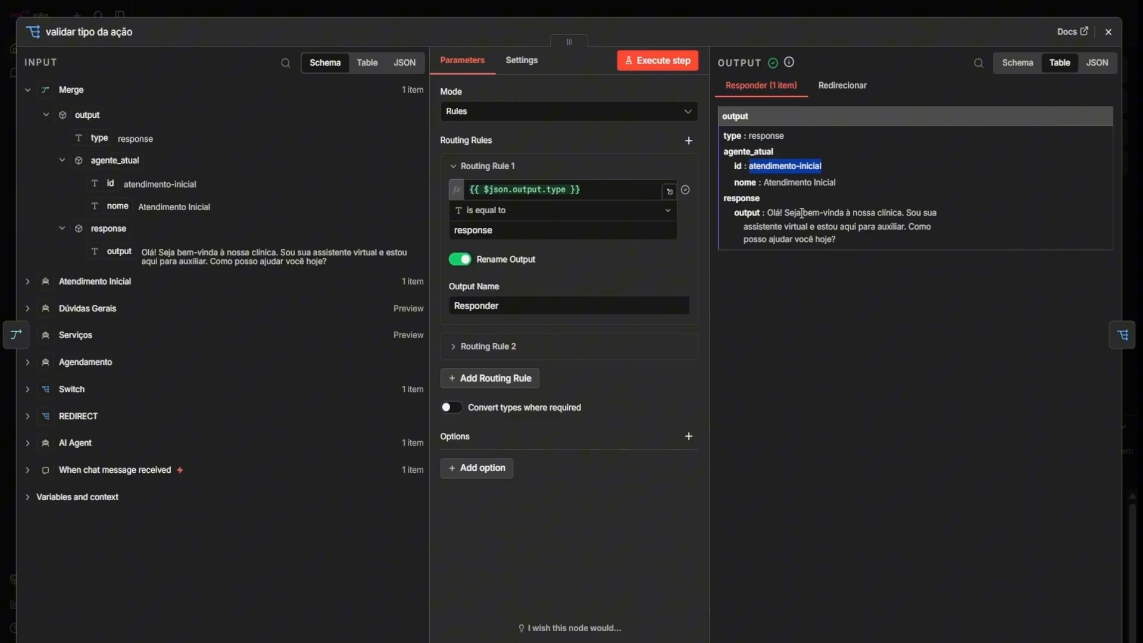
{"action": "left_click_drag", "start_coordinate": [764, 182], "coordinate": [836, 182]}
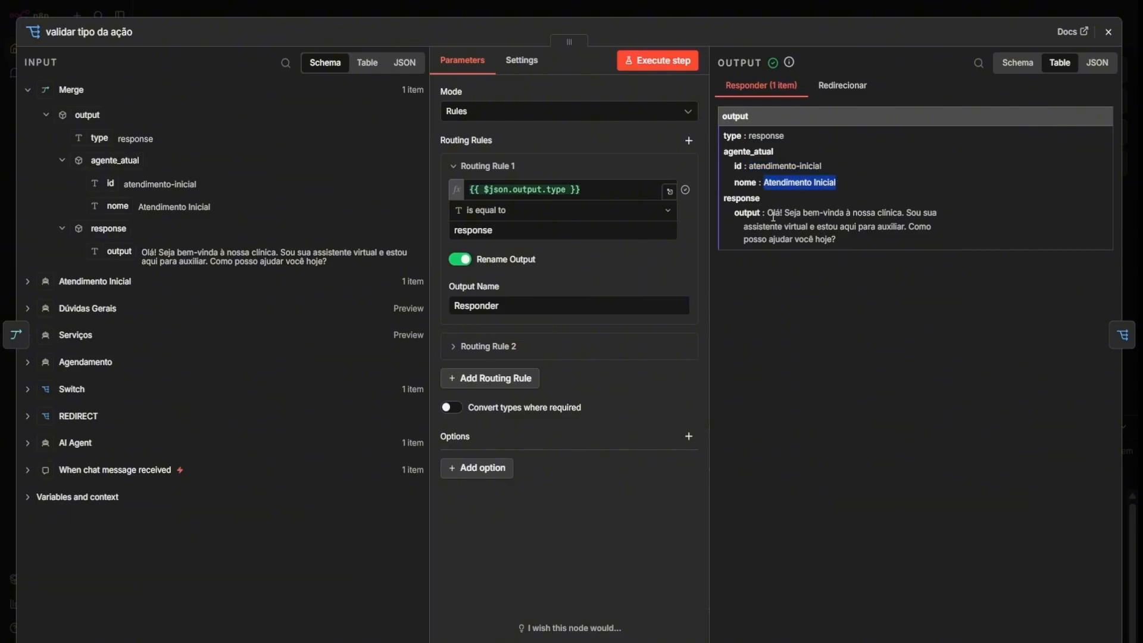
{"action": "left_click_drag", "start_coordinate": [773, 213], "coordinate": [817, 231]}
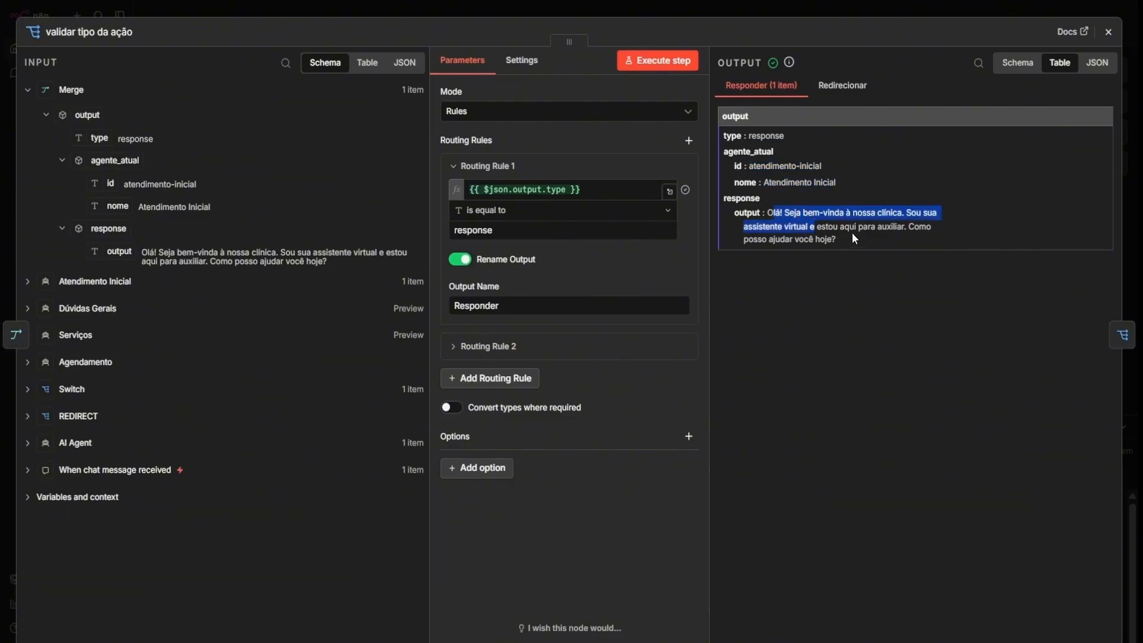
{"action": "left_click", "coordinate": [915, 225]}
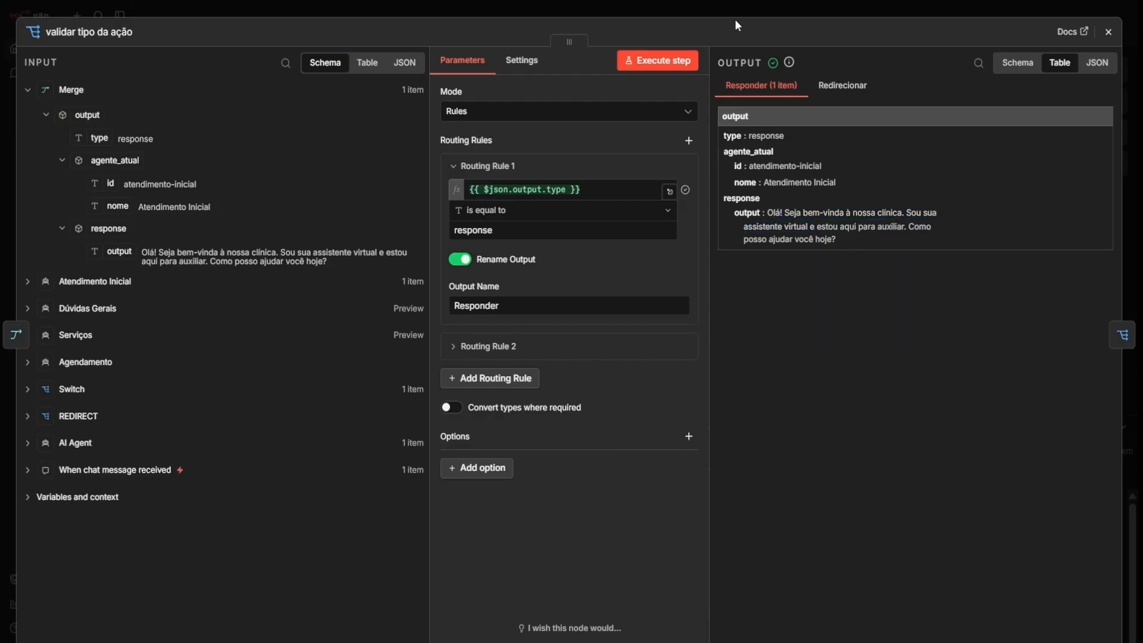
{"action": "key", "text": "Escape"}
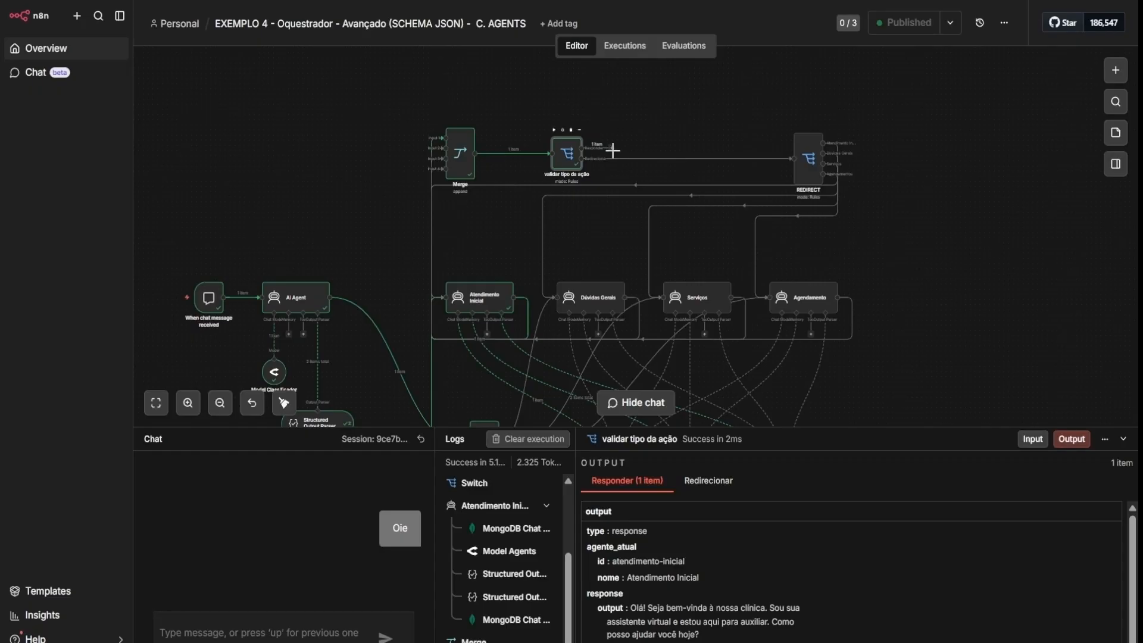
{"action": "left_click_drag", "start_coordinate": [743, 73], "coordinate": [631, 86]}
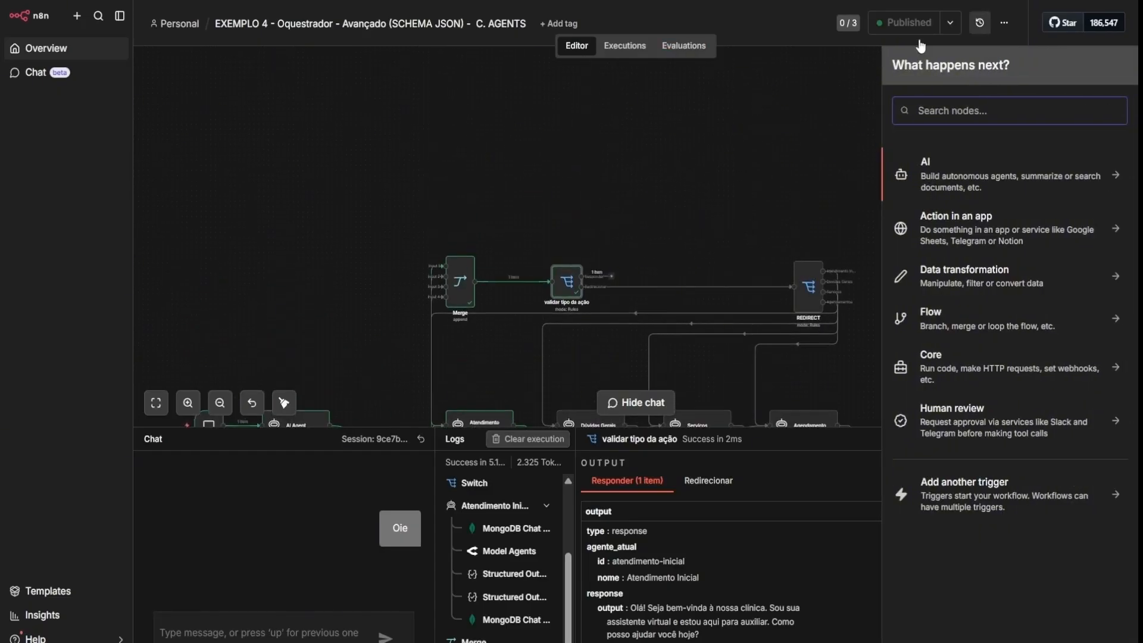
{"action": "left_click", "coordinate": [828, 113]}
{"action": "scroll", "coordinate": [748, 161], "scroll_direction": "down", "scroll_amount": 2}
{"action": "scroll", "coordinate": [745, 165], "scroll_direction": "down", "scroll_amount": 2}
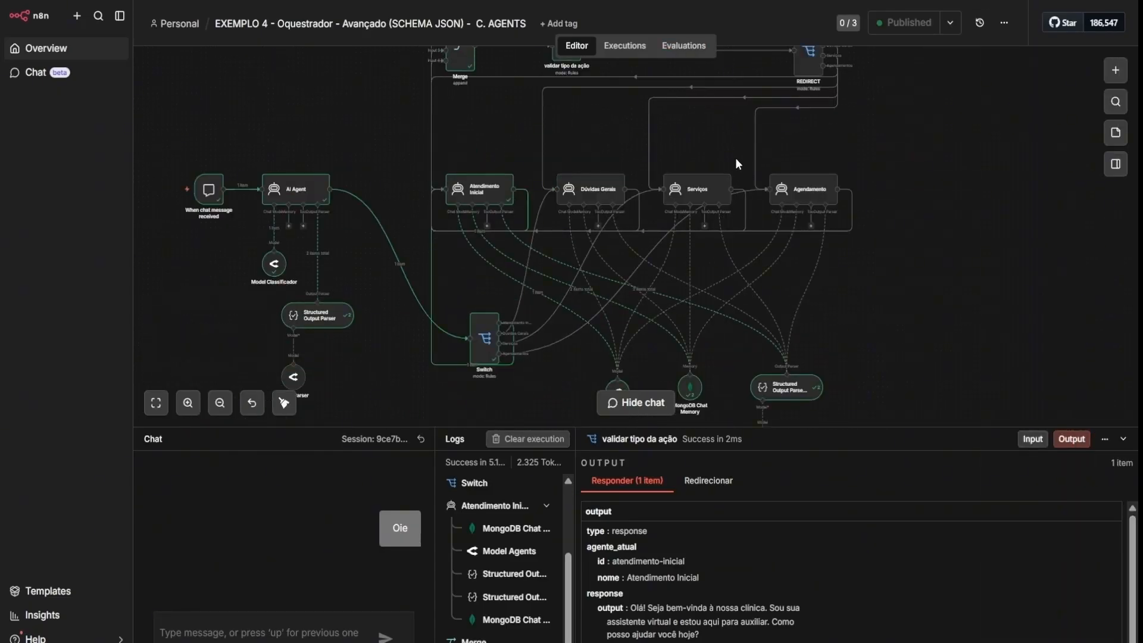
- Open the AI Agent node's classifier system message in the expression editor and review its priority rule and response format
{"action": "scroll", "coordinate": [677, 125], "scroll_direction": "up", "scroll_amount": 1}
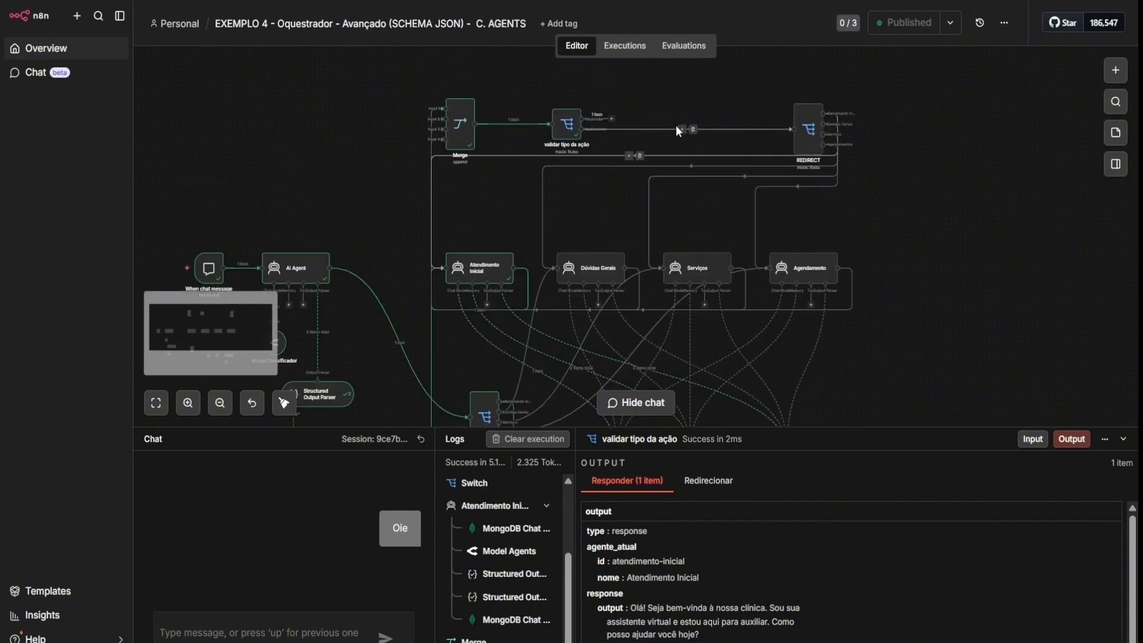
{"action": "scroll", "coordinate": [703, 178], "scroll_direction": "down", "scroll_amount": 1}
{"action": "scroll", "coordinate": [742, 236], "scroll_direction": "up", "scroll_amount": 1}
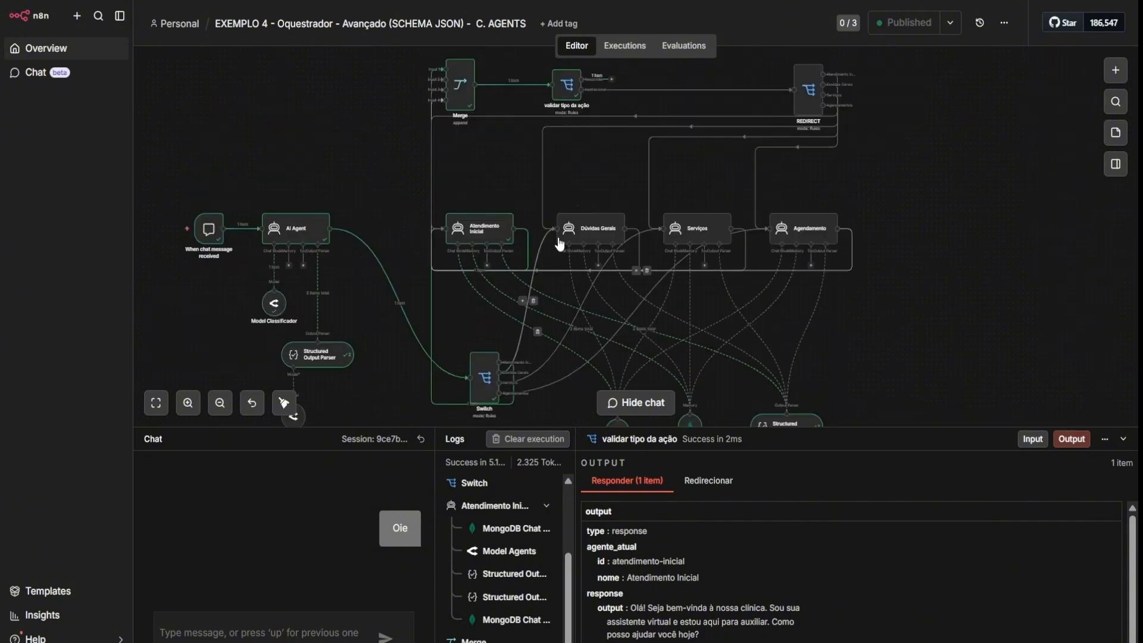
{"action": "scroll", "coordinate": [592, 286], "scroll_direction": "down", "scroll_amount": 1}
{"action": "scroll", "coordinate": [520, 407], "scroll_direction": "up", "scroll_amount": 1}
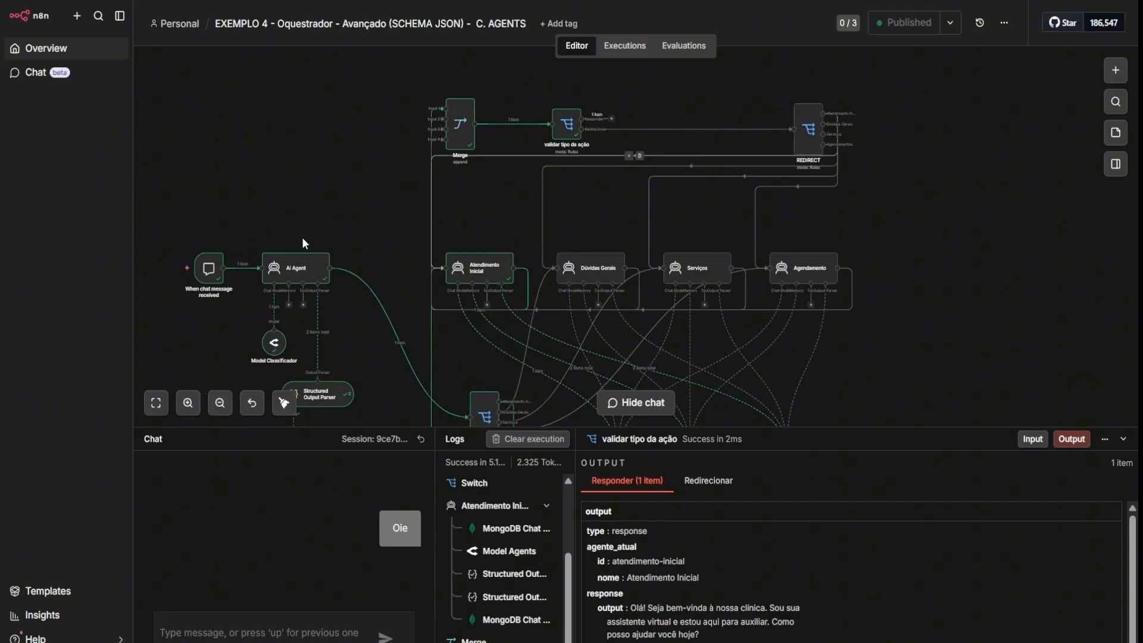
{"action": "double_click", "coordinate": [294, 265]}
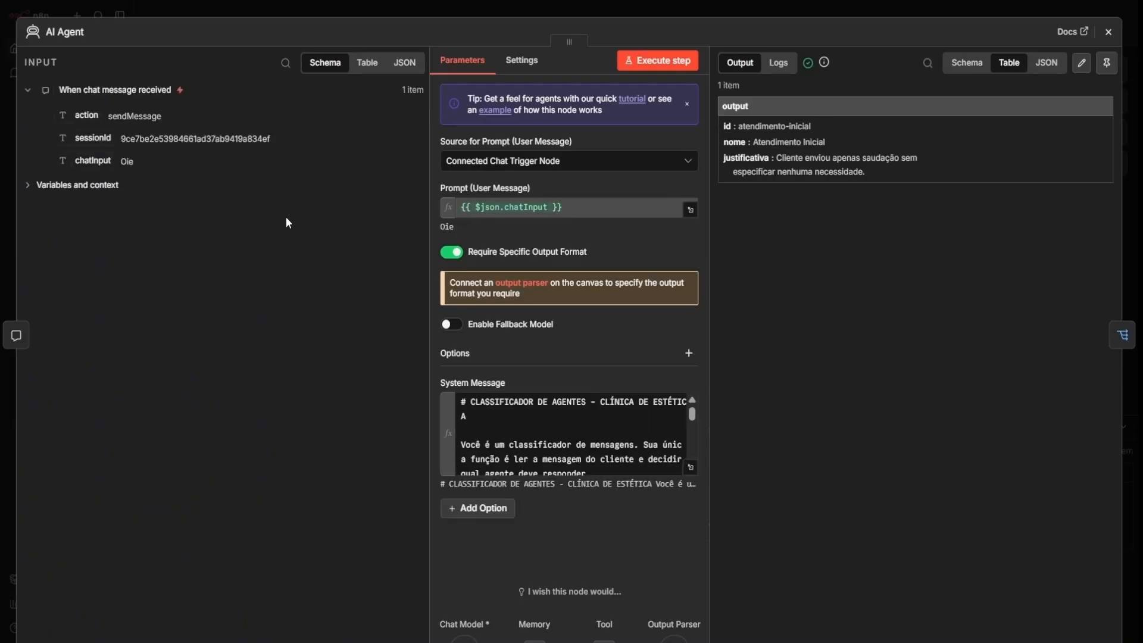
{"action": "left_click", "coordinate": [688, 469]}
{"action": "scroll", "coordinate": [608, 377], "scroll_direction": "down", "scroll_amount": 6}
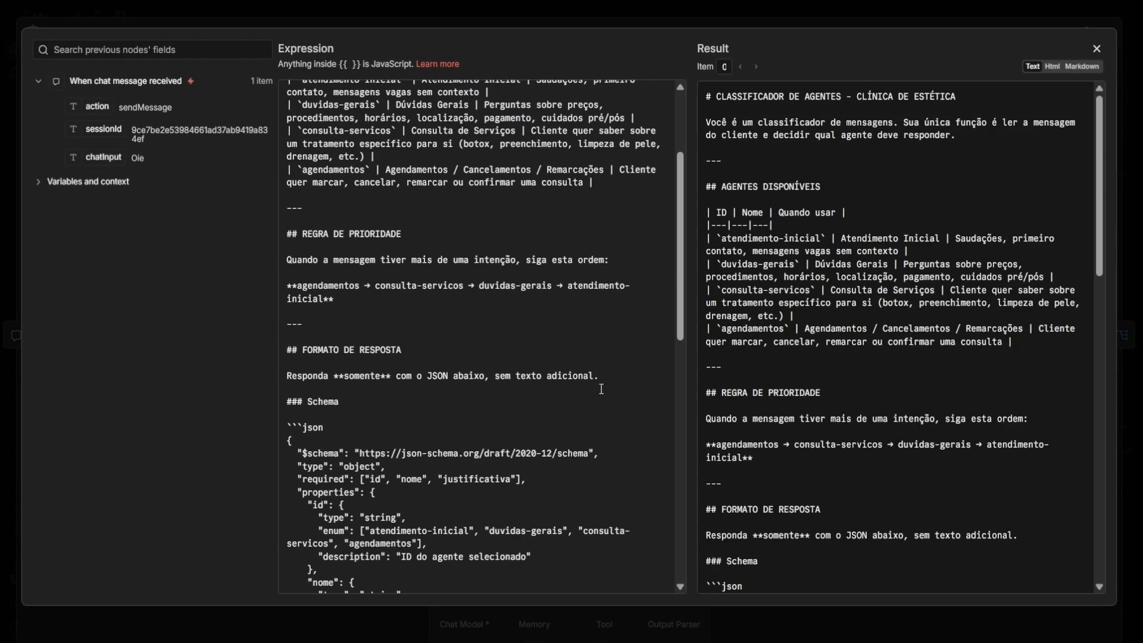
- Compare the duvidas-gerais and consulta-servicos rows, highlighting parts of their IDs, the duvidas-gerais description and "procedimentos", and close the AI Agent node
{"action": "scroll", "coordinate": [357, 264], "scroll_direction": "up", "scroll_amount": 6}
{"action": "double_click", "coordinate": [356, 264]}
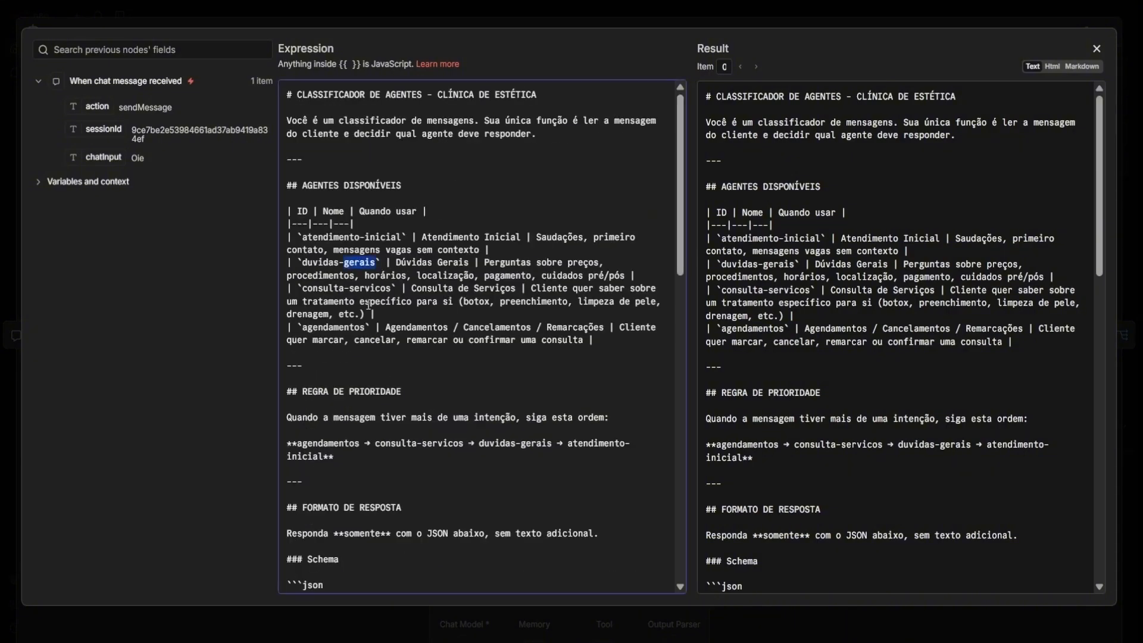
{"action": "double_click", "coordinate": [344, 289]}
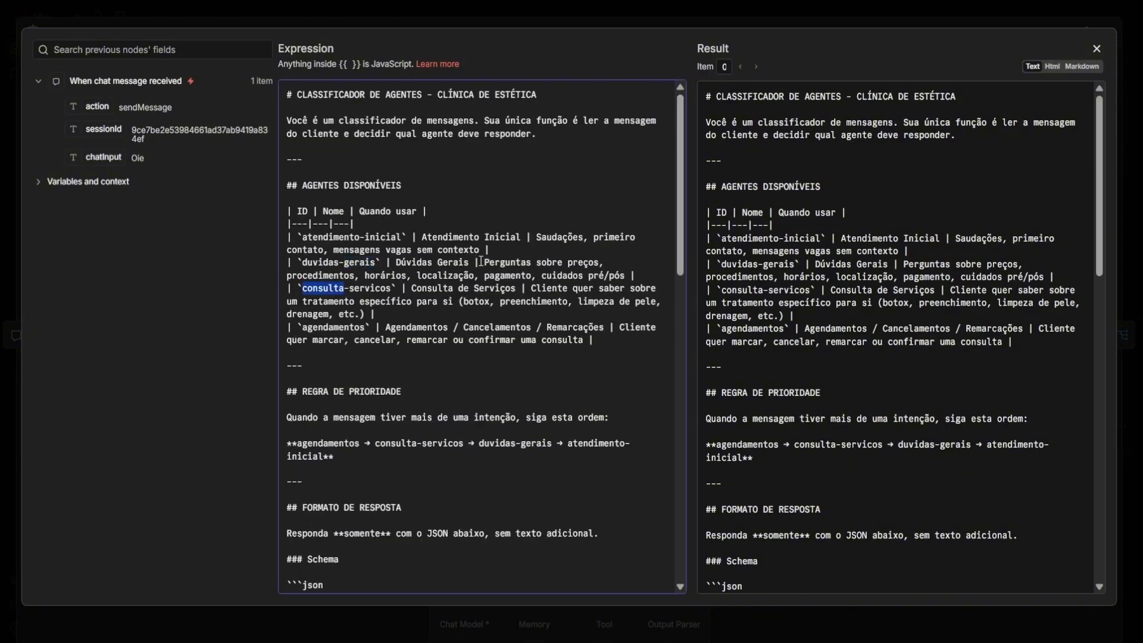
{"action": "left_click_drag", "start_coordinate": [480, 263], "coordinate": [629, 281]}
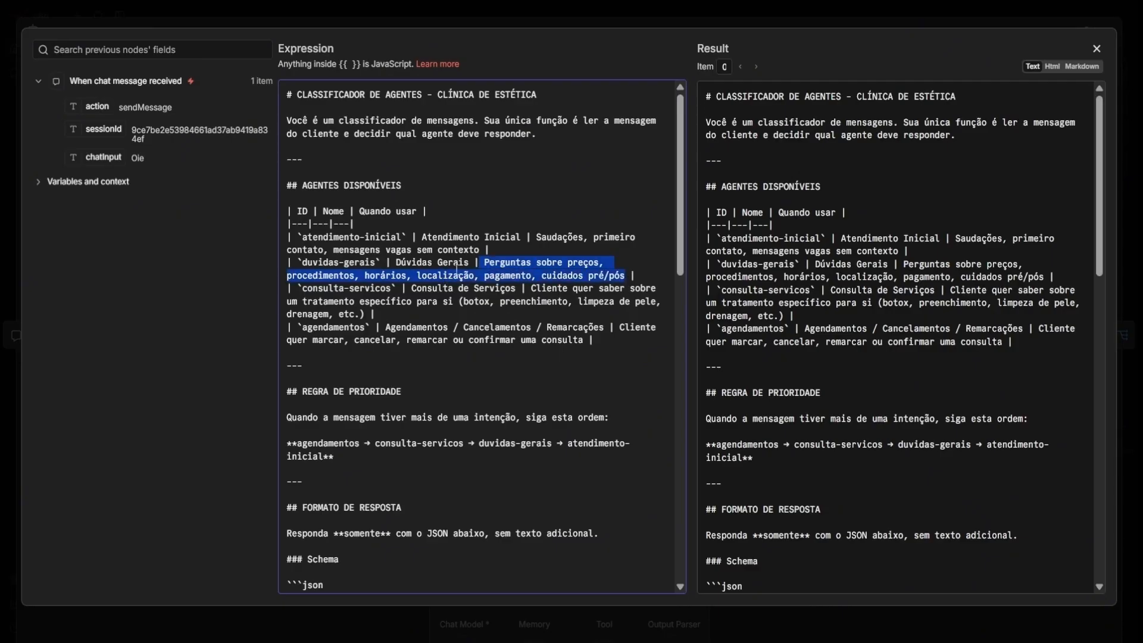
{"action": "left_click", "coordinate": [335, 286]}
{"action": "double_click", "coordinate": [338, 277]}
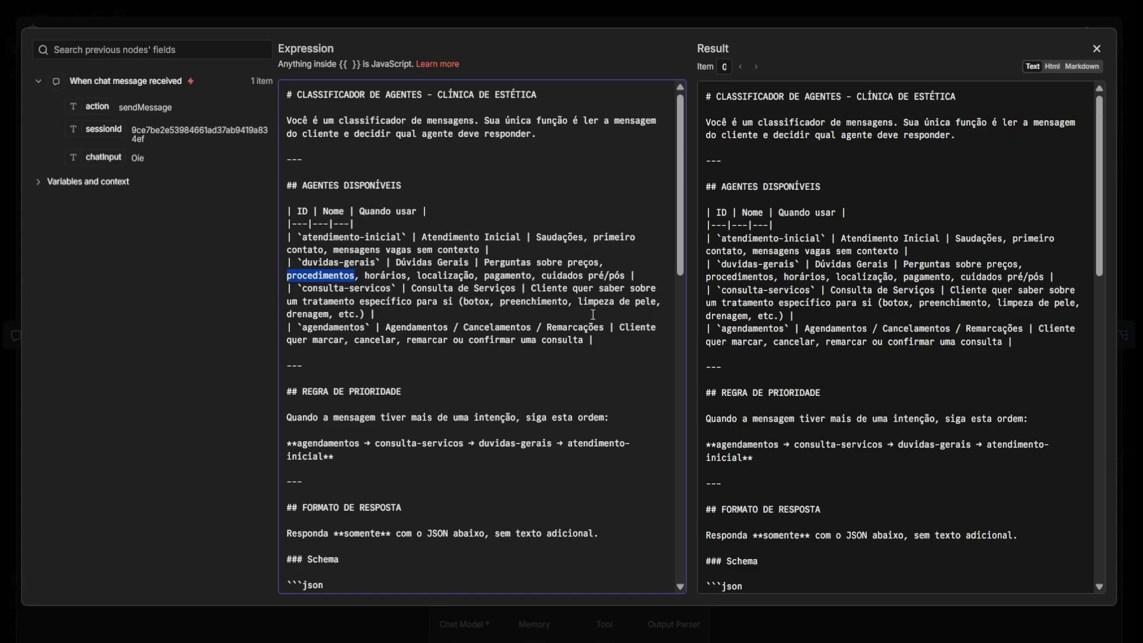
{"action": "left_click", "coordinate": [417, 8]}
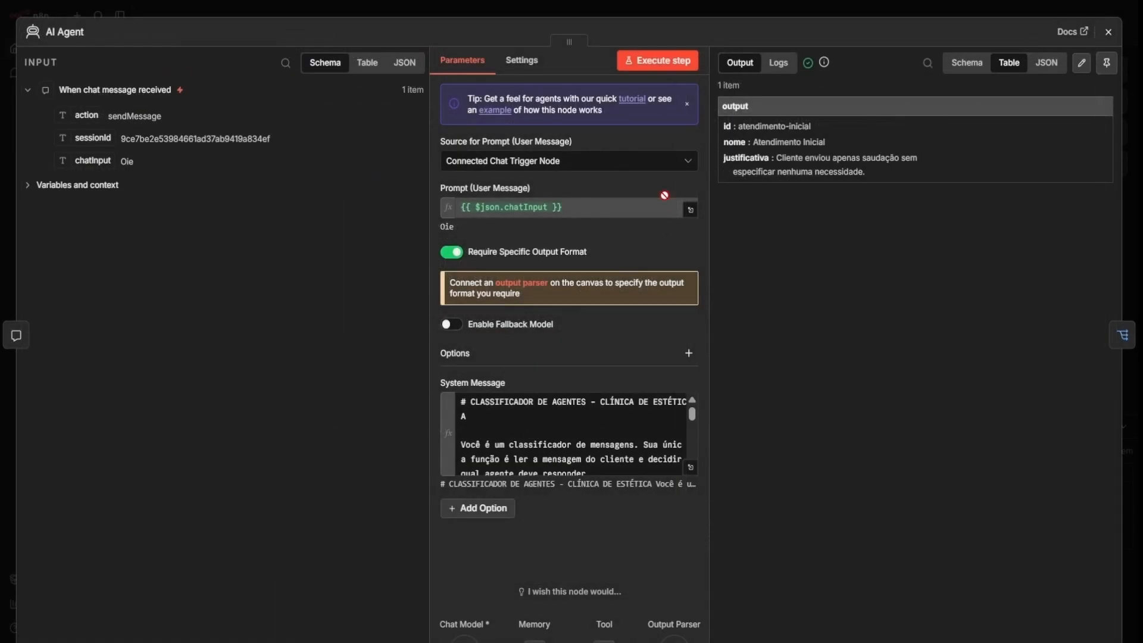
{"action": "left_click", "coordinate": [680, 9]}
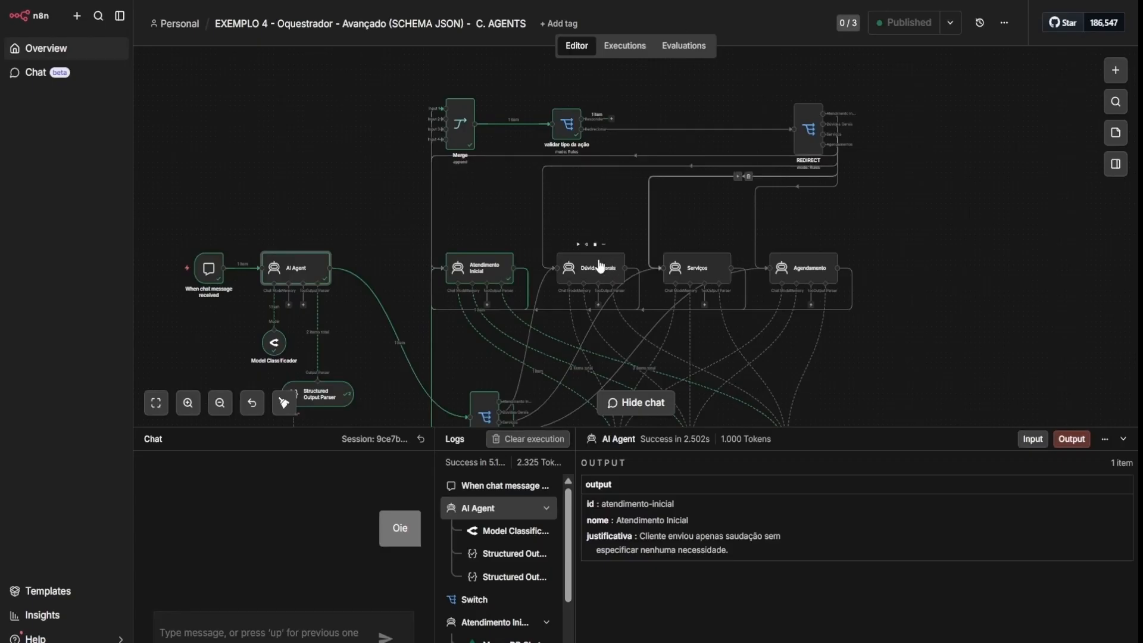
{"action": "scroll", "coordinate": [381, 268], "scroll_direction": "down", "scroll_amount": 1}
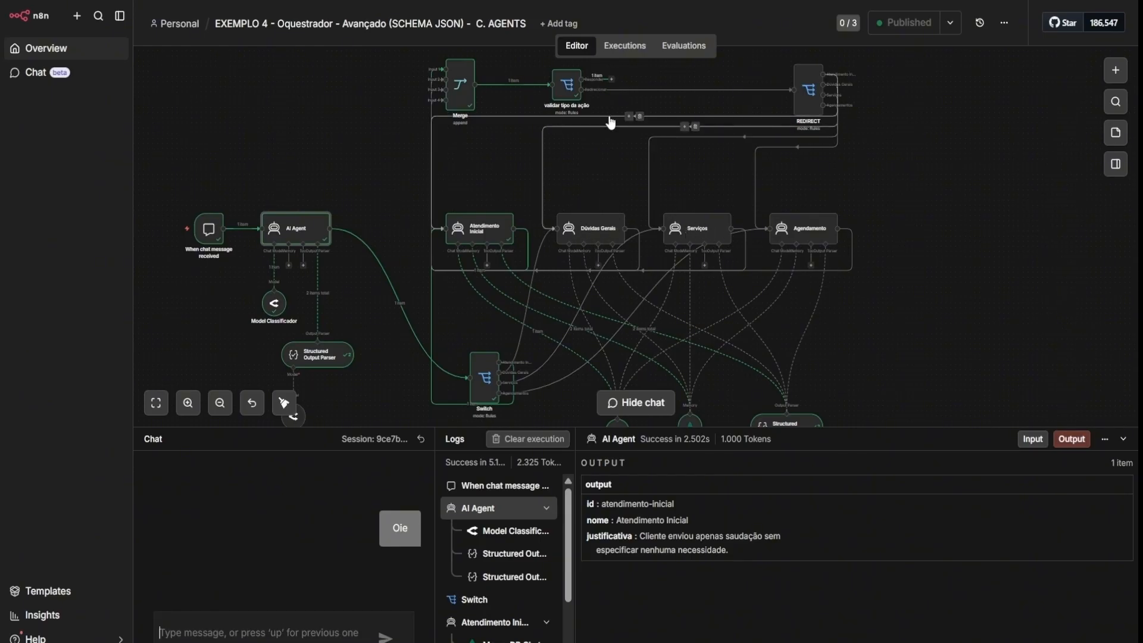
- Reset the chat session and send the test message "Vcs fazem quais serviços"
{"action": "left_click", "coordinate": [421, 439]}
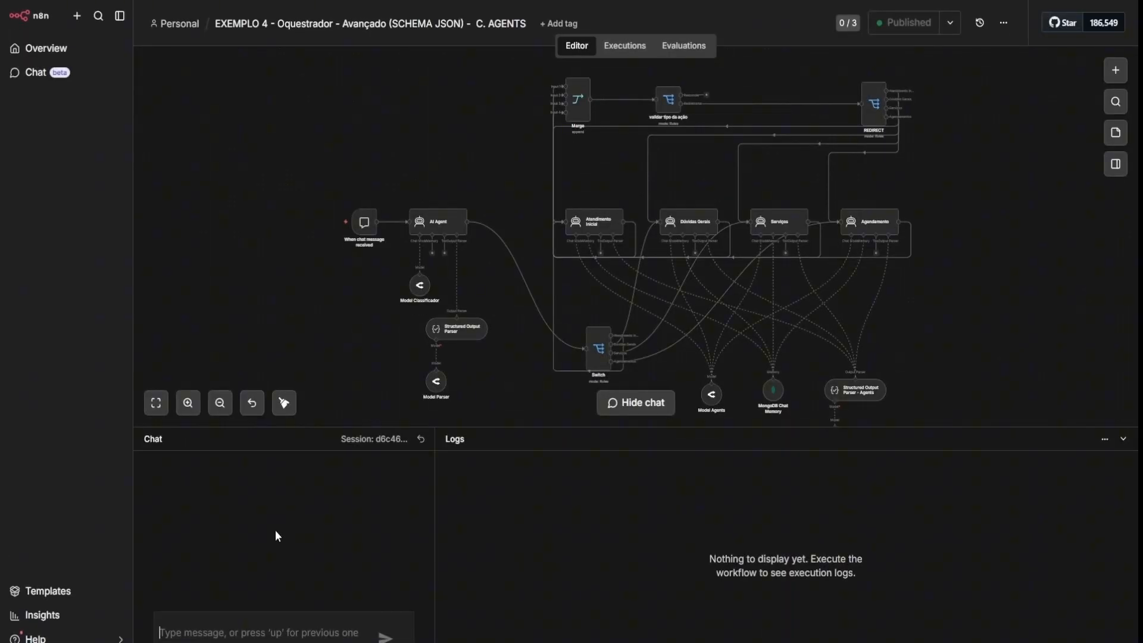
{"action": "type", "text": "V"}
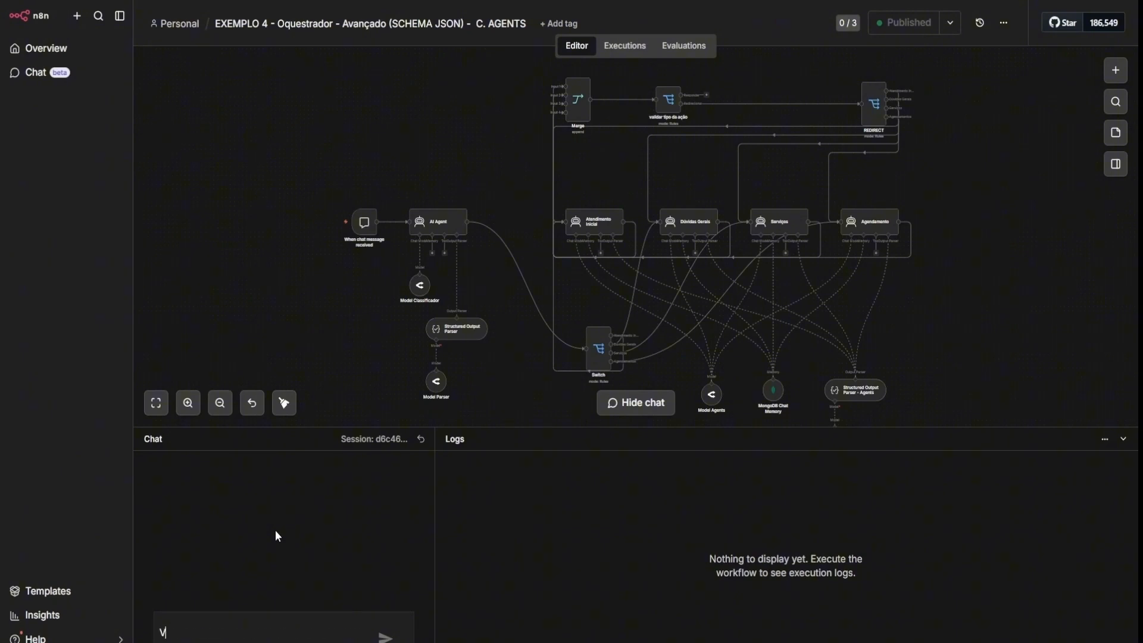
{"action": "type", "text": "cs fazem quais serviços"}
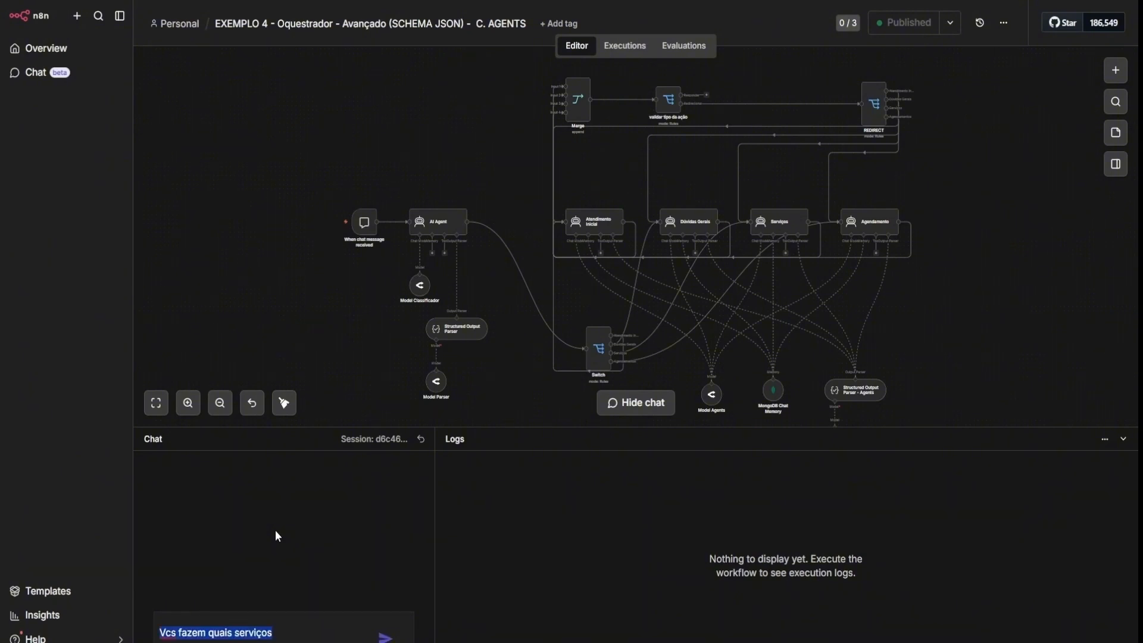
{"action": "key", "text": "Return"}
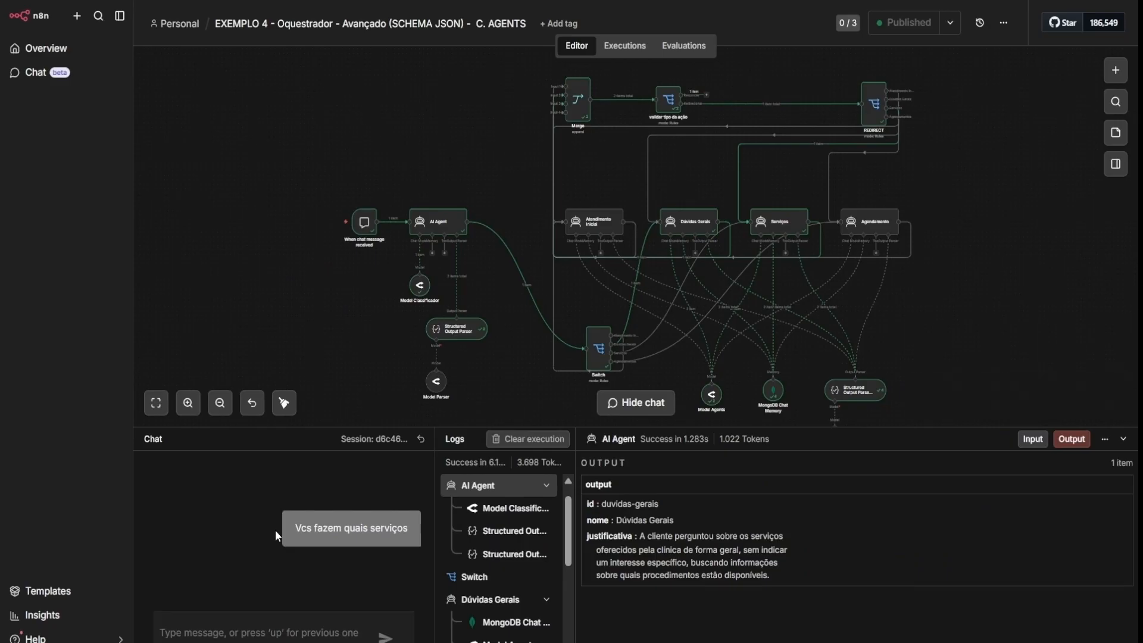
- Trace the executed path from the AI Agent through the Switch to the Dúvidas Gerais agent and open that node's details
{"action": "scroll", "coordinate": [465, 255], "scroll_direction": "down", "scroll_amount": 3}
{"action": "scroll", "coordinate": [465, 255], "scroll_direction": "right", "scroll_amount": 4}
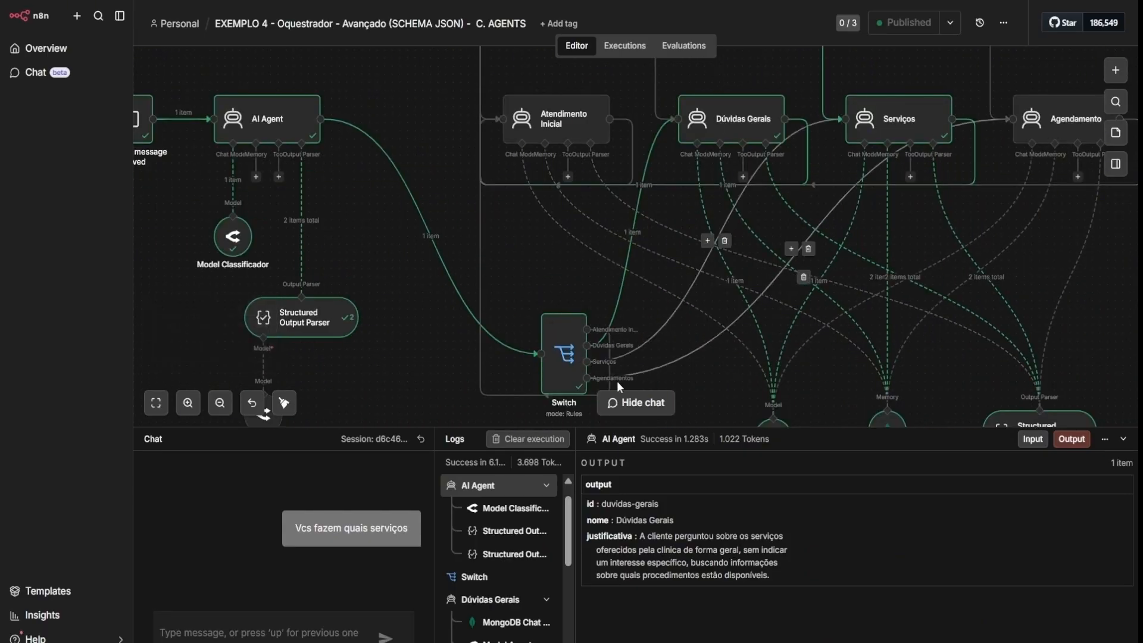
{"action": "scroll", "coordinate": [715, 93], "scroll_direction": "up", "scroll_amount": 3}
{"action": "scroll", "coordinate": [587, 223], "scroll_direction": "left", "scroll_amount": 2}
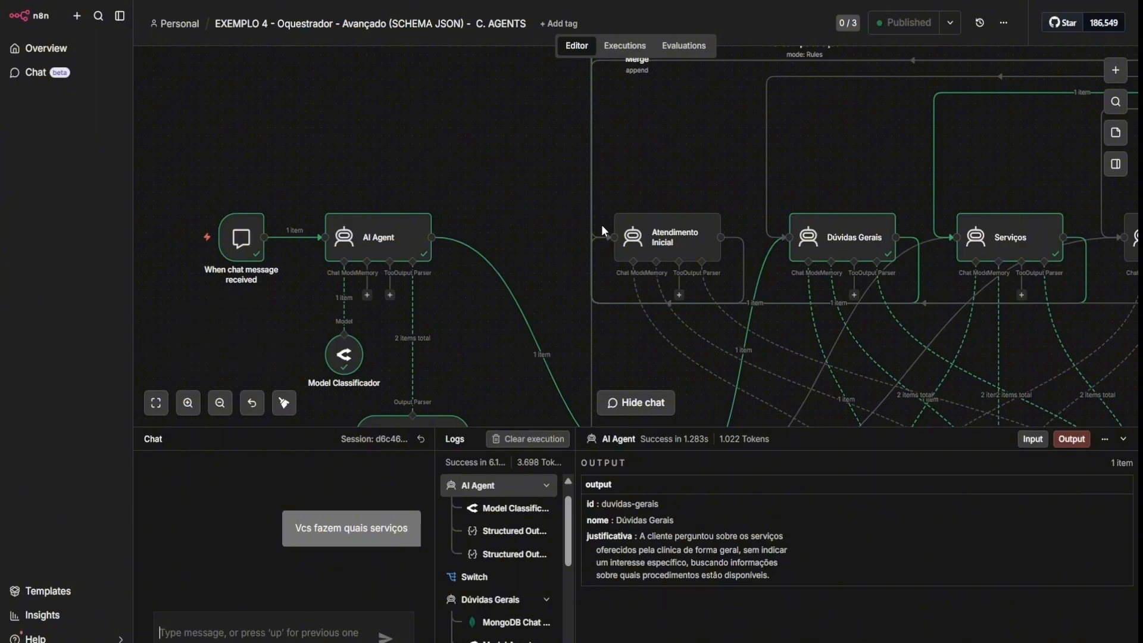
{"action": "scroll", "coordinate": [601, 223], "scroll_direction": "right", "scroll_amount": 5}
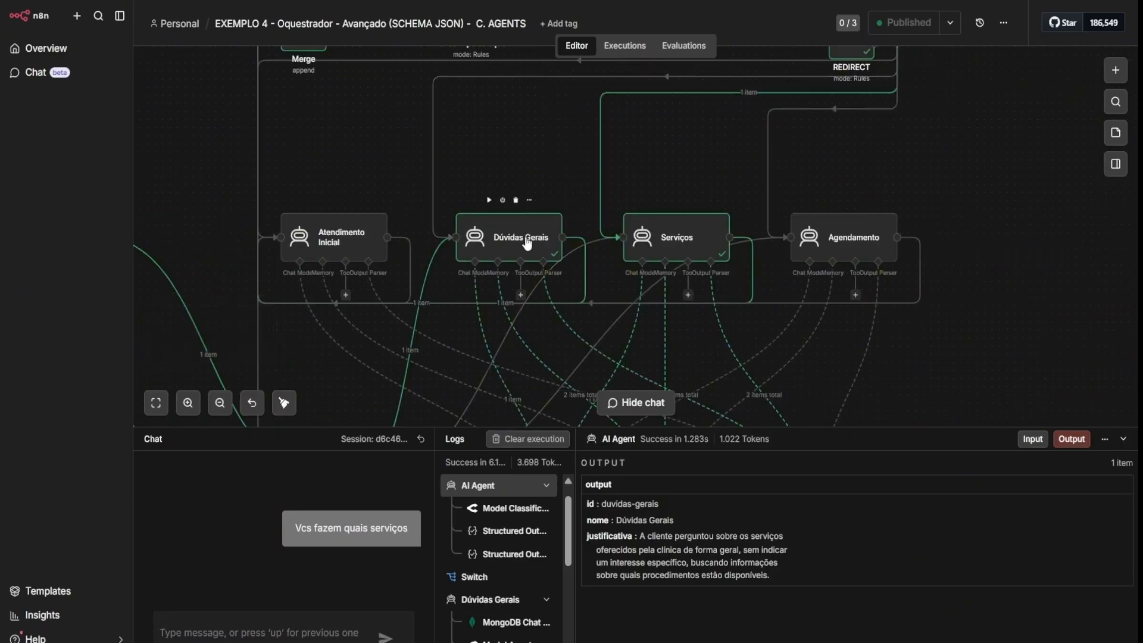
{"action": "scroll", "coordinate": [530, 241], "scroll_direction": "down", "scroll_amount": 1}
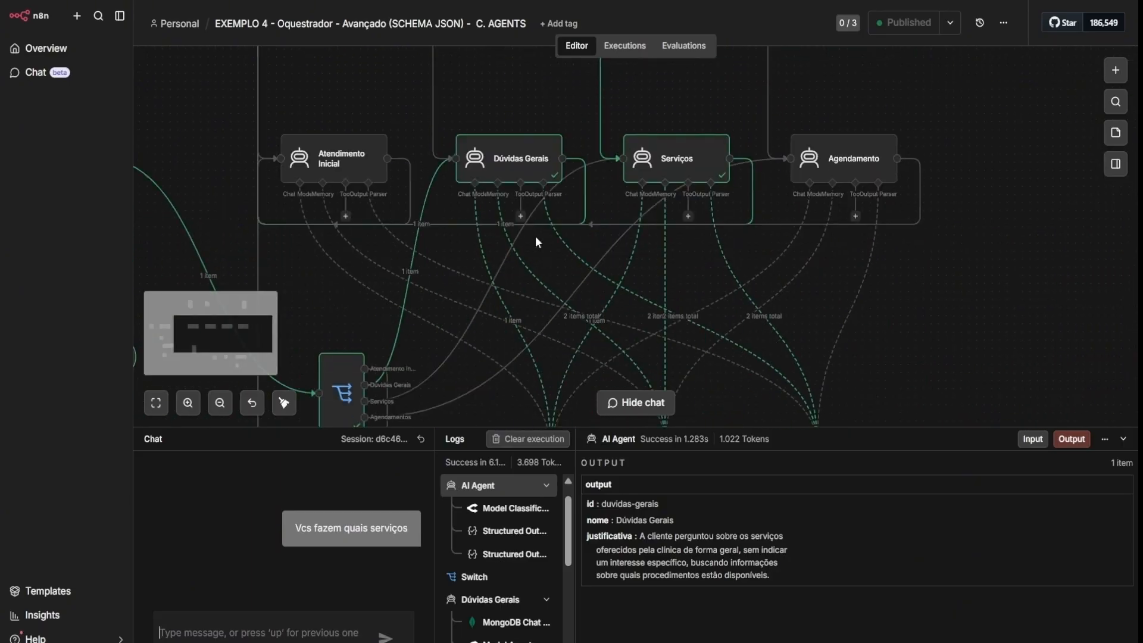
{"action": "scroll", "coordinate": [539, 243], "scroll_direction": "up", "scroll_amount": 2}
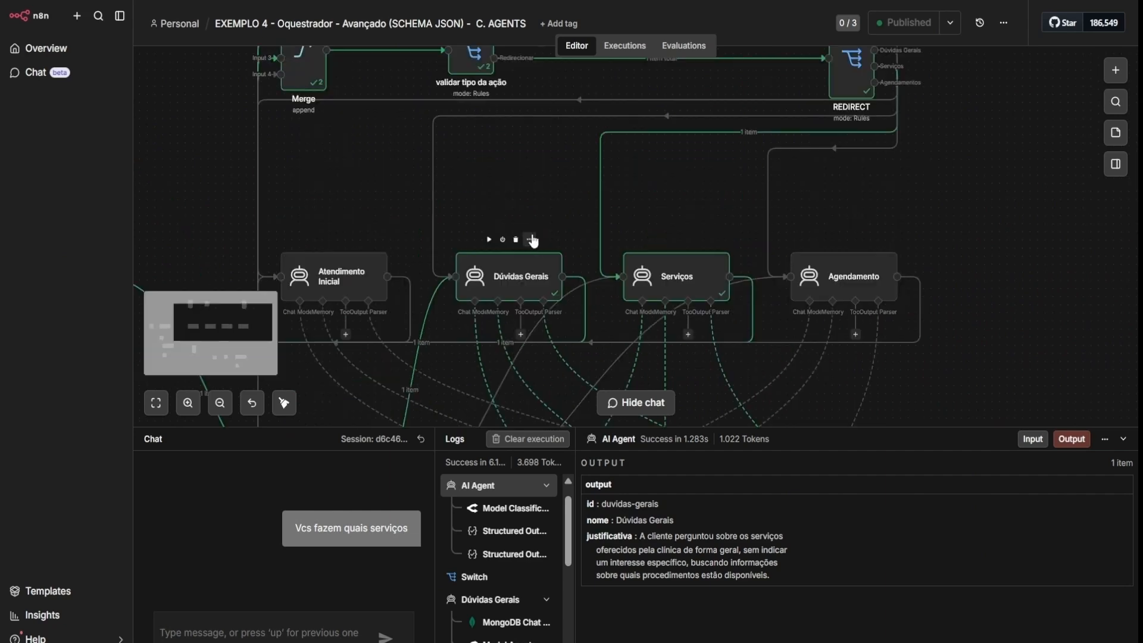
{"action": "left_click", "coordinate": [523, 316]}
{"action": "double_click", "coordinate": [522, 316]}
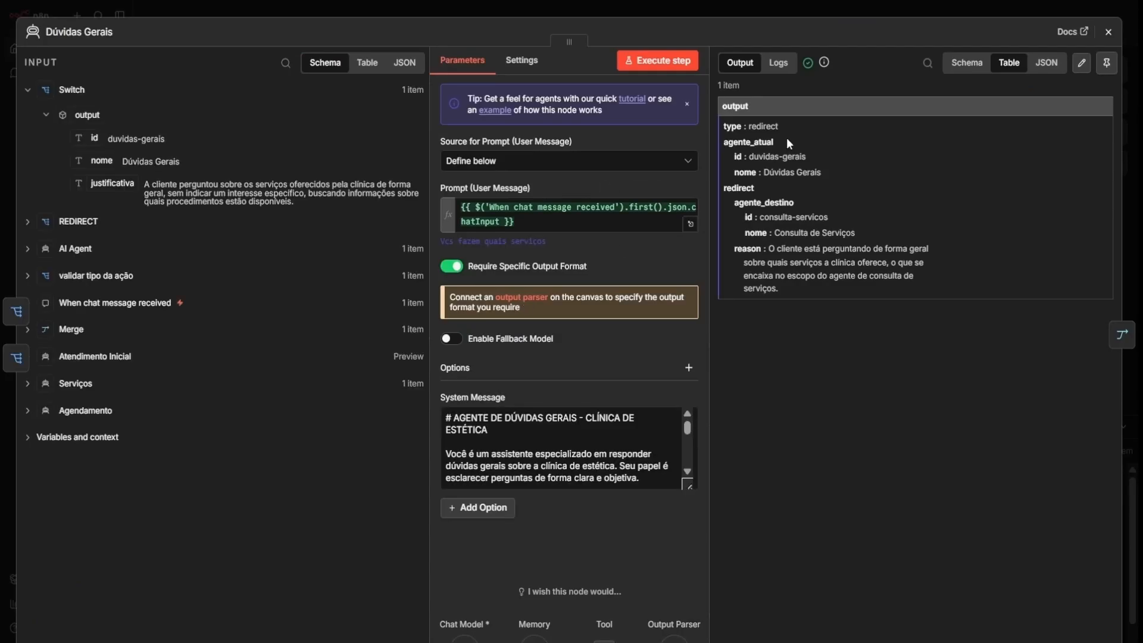
- Examine the Dúvidas Gerais output, highlighting the type, agente_atual, agente_destino and reason values, and close the node
{"action": "double_click", "coordinate": [760, 130]}
{"action": "left_click_drag", "start_coordinate": [749, 157], "coordinate": [837, 179]}
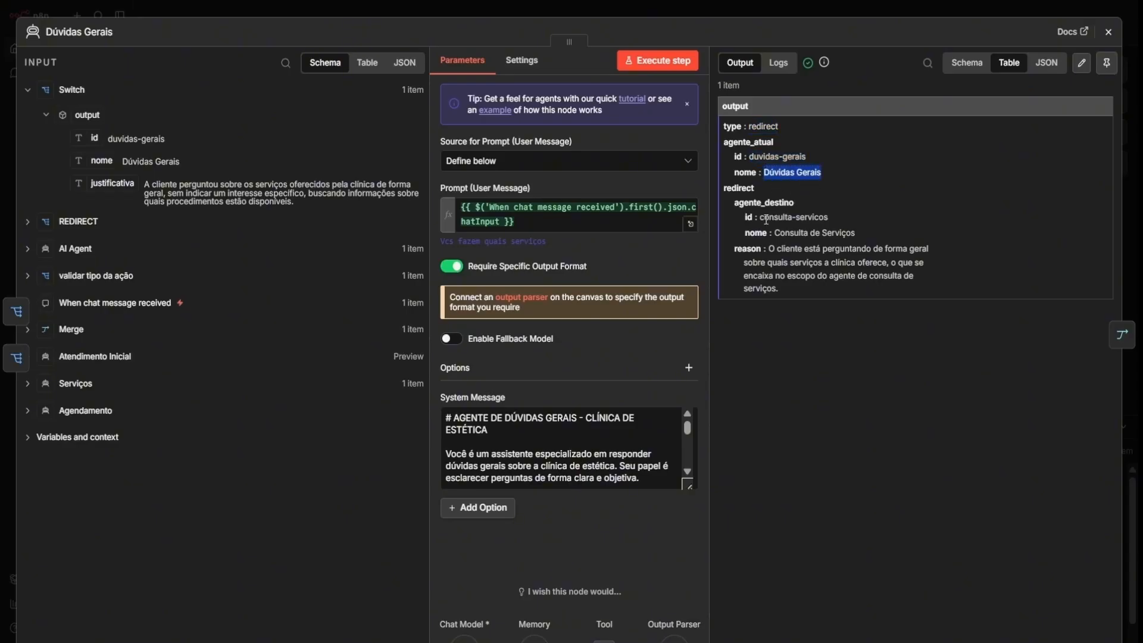
{"action": "left_click_drag", "start_coordinate": [765, 218], "coordinate": [841, 233]}
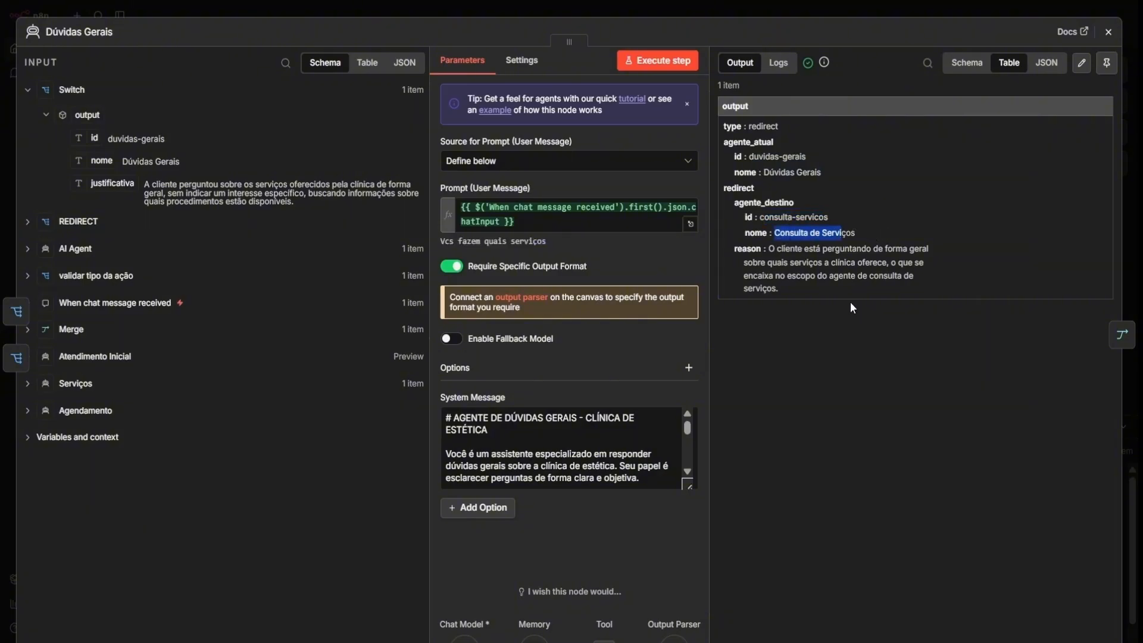
{"action": "left_click_drag", "start_coordinate": [770, 251], "coordinate": [828, 254]}
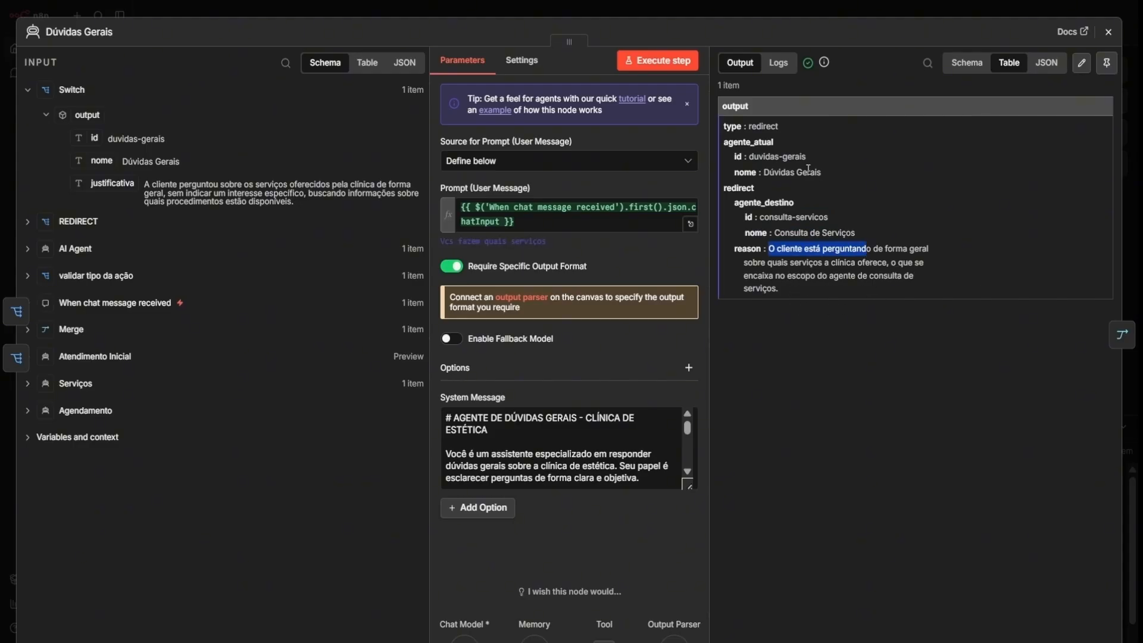
{"action": "left_click", "coordinate": [695, 9]}
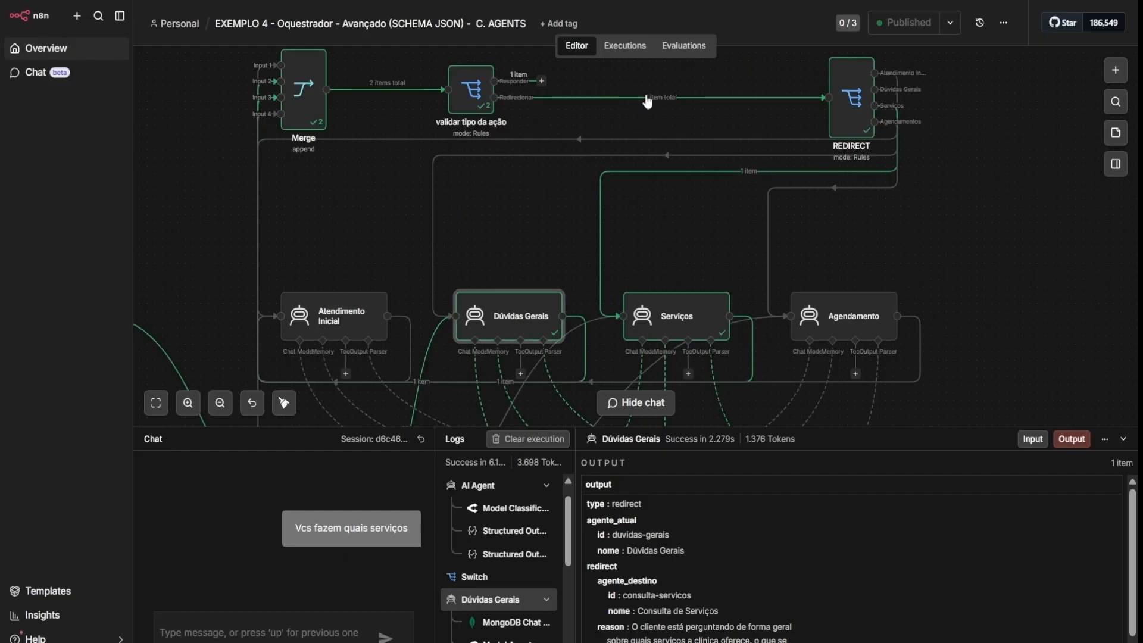
- Follow the executed route from validar tipo da ação through REDIRECT to the Serviços agent
{"action": "scroll", "coordinate": [622, 277], "scroll_direction": "left", "scroll_amount": 3}
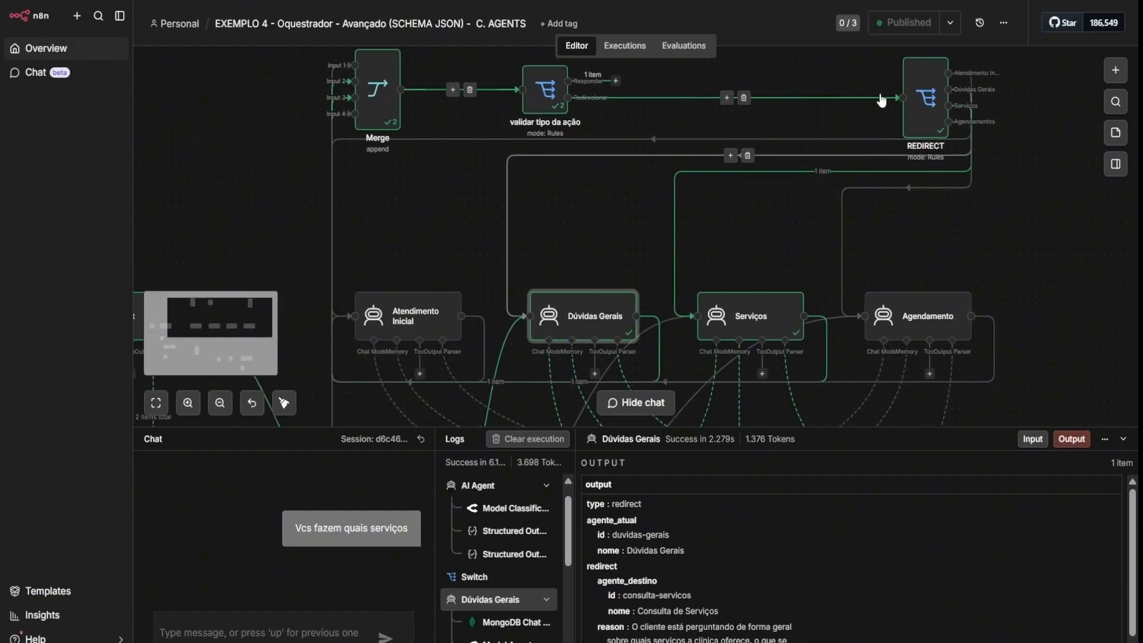
{"action": "scroll", "coordinate": [606, 287], "scroll_direction": "right", "scroll_amount": 5}
{"action": "scroll", "coordinate": [606, 287], "scroll_direction": "down", "scroll_amount": 1}
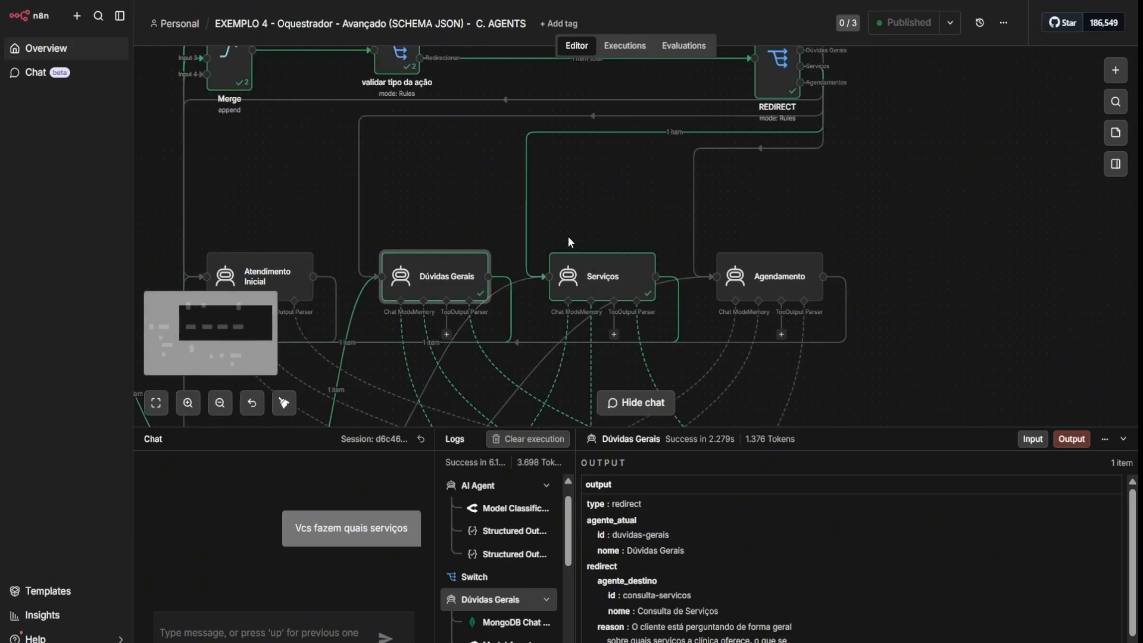
{"action": "mouse_move", "coordinate": [588, 280]}
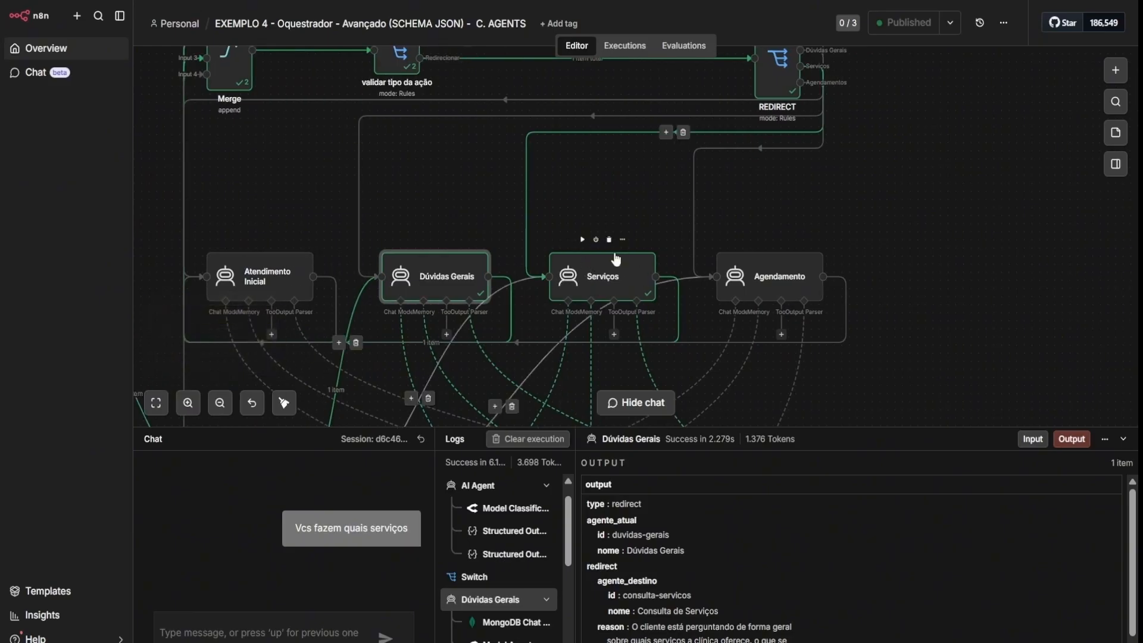
- Examine the Serviços agent's response output and read its system message in the expanded editor
{"action": "double_click", "coordinate": [588, 283]}
{"action": "left_click_drag", "start_coordinate": [766, 202], "coordinate": [897, 215]}
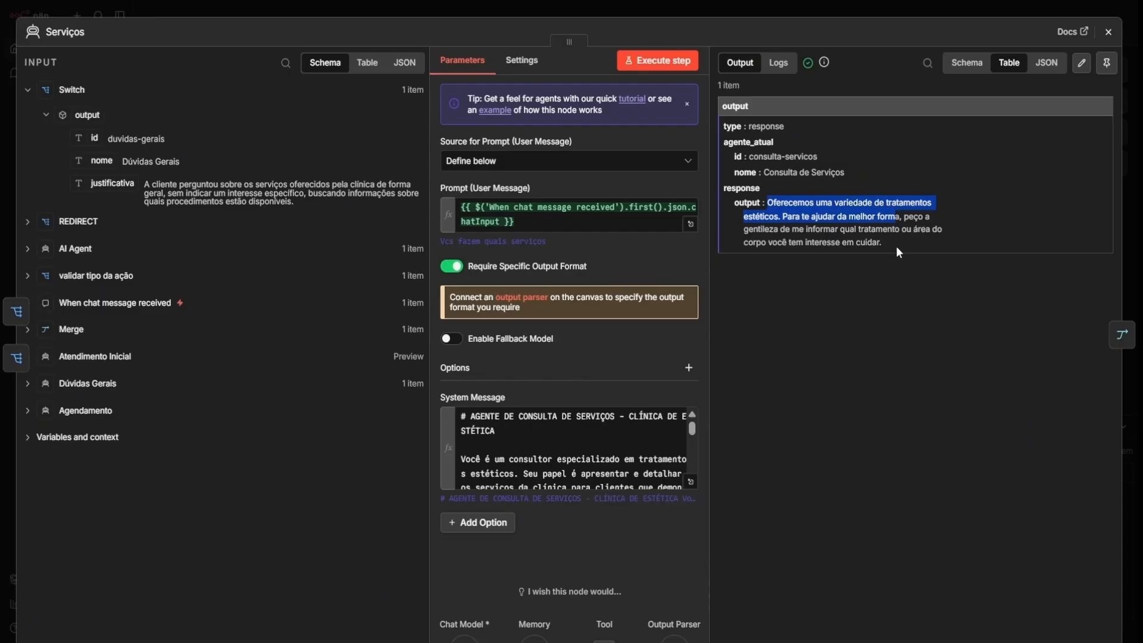
{"action": "left_click", "coordinate": [794, 12]}
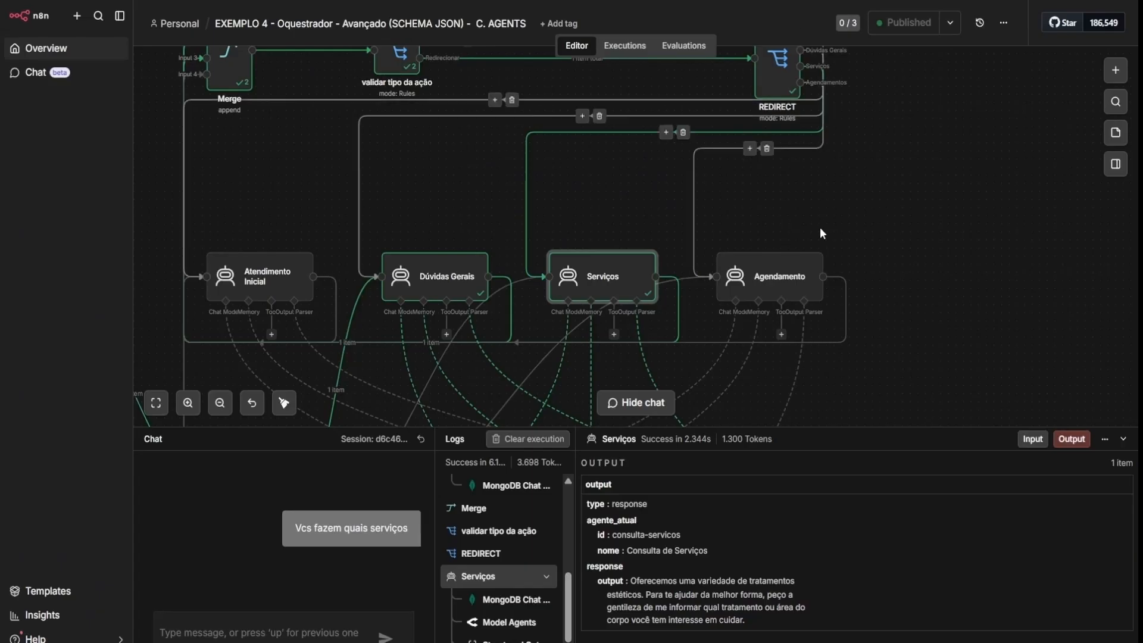
{"action": "scroll", "coordinate": [671, 184], "scroll_direction": "down", "scroll_amount": 3}
{"action": "double_click", "coordinate": [633, 187]}
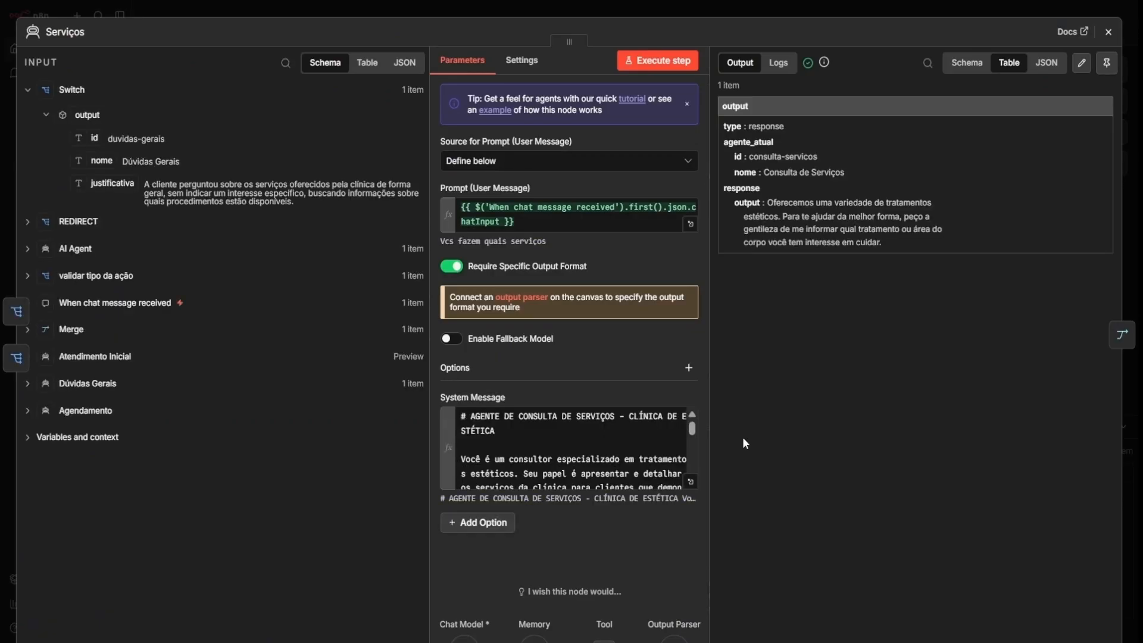
{"action": "left_click", "coordinate": [586, 397]}
{"action": "scroll", "coordinate": [556, 345], "scroll_direction": "down", "scroll_amount": 3}
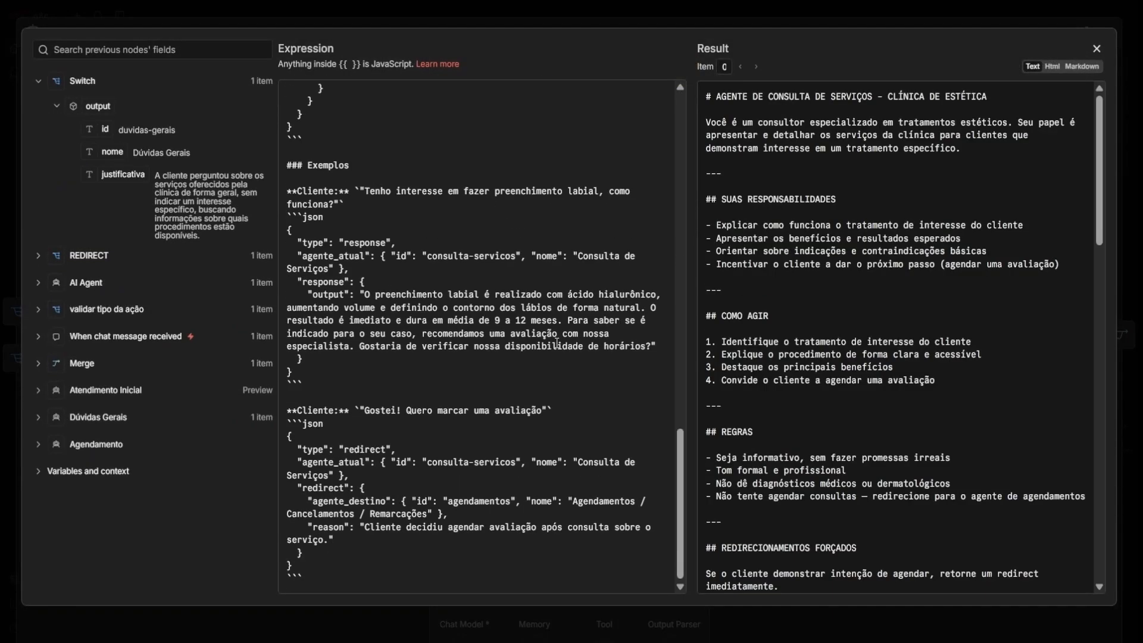
{"action": "scroll", "coordinate": [485, 227], "scroll_direction": "up", "scroll_amount": 20}
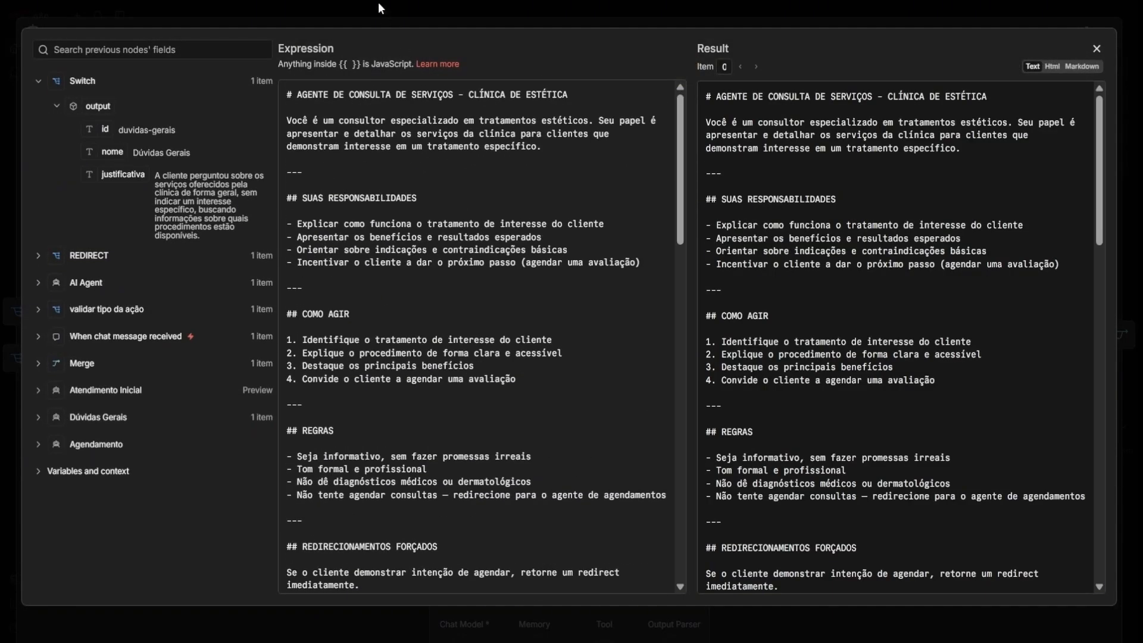
{"action": "left_click", "coordinate": [1097, 48]}
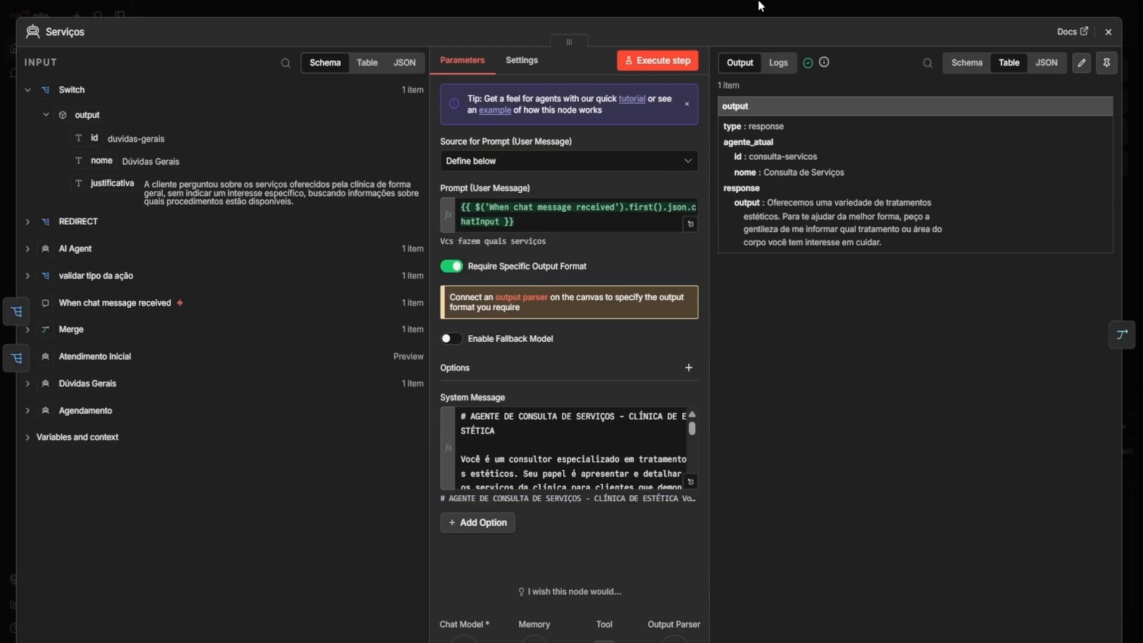
{"action": "left_click", "coordinate": [1109, 31]}
- Switch the Dúvidas Gerais agent's system message to expression mode and open it in the expanded editor
{"action": "scroll", "coordinate": [684, 222], "scroll_direction": "down", "scroll_amount": 3}
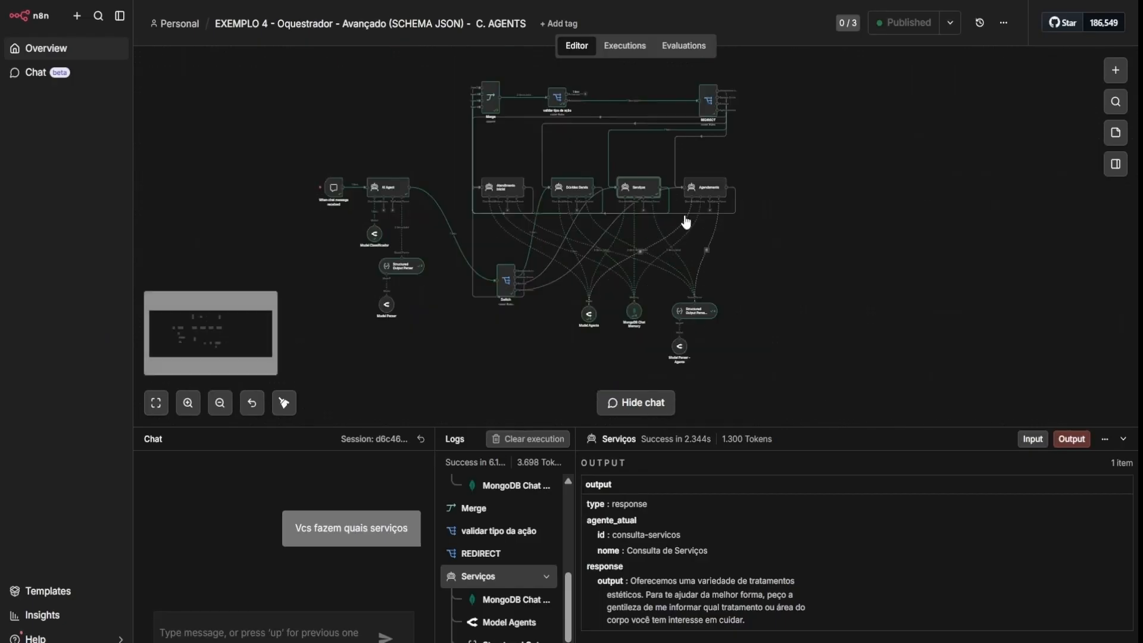
{"action": "scroll", "coordinate": [657, 188], "scroll_direction": "up", "scroll_amount": 5}
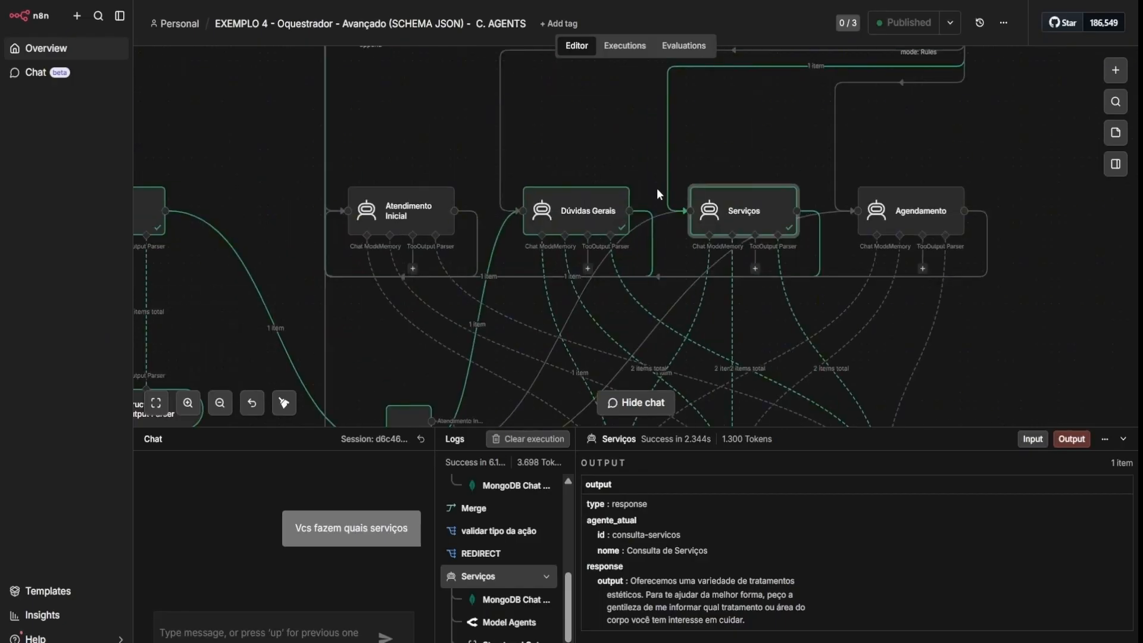
{"action": "scroll", "coordinate": [656, 188], "scroll_direction": "down", "scroll_amount": 5}
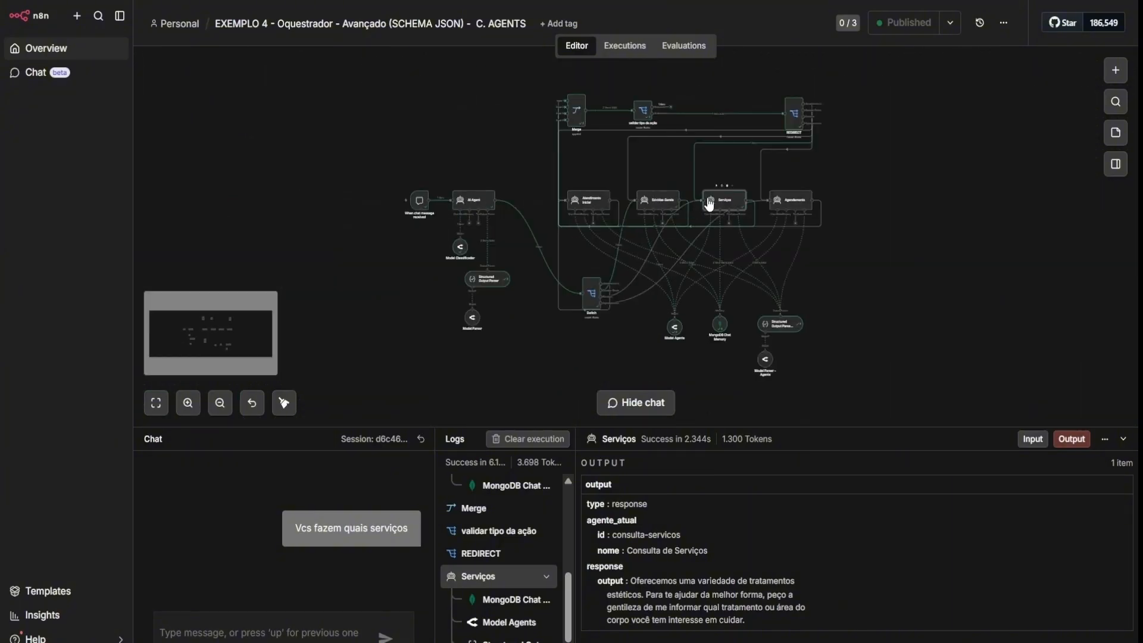
{"action": "scroll", "coordinate": [494, 203], "scroll_direction": "up", "scroll_amount": 3}
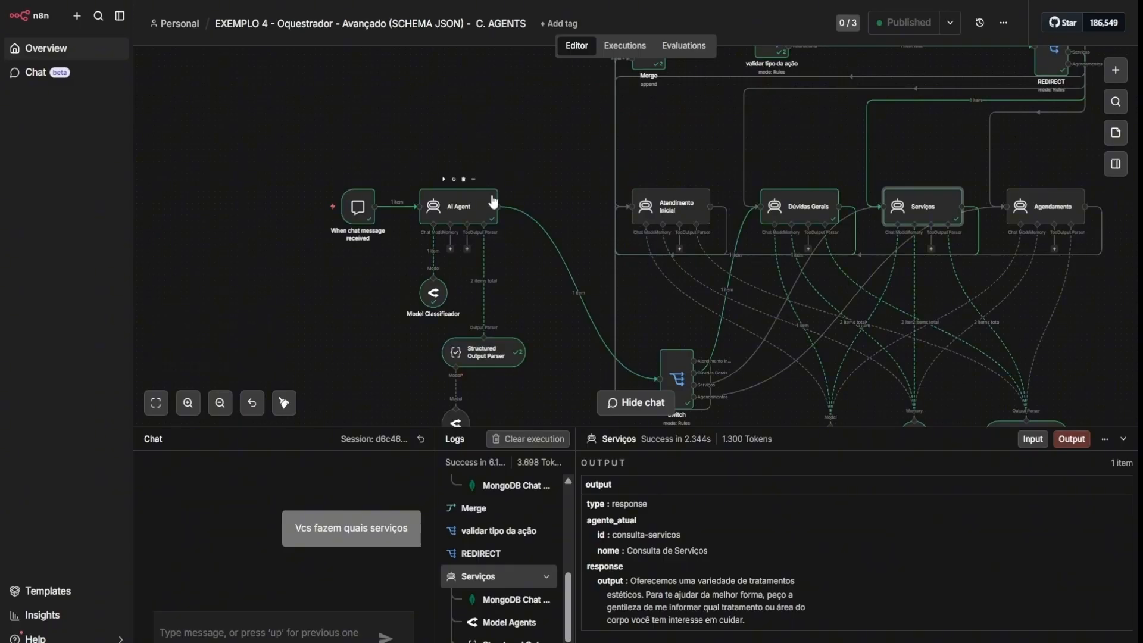
{"action": "scroll", "coordinate": [494, 203], "scroll_direction": "right", "scroll_amount": 3}
{"action": "left_click", "coordinate": [701, 213]}
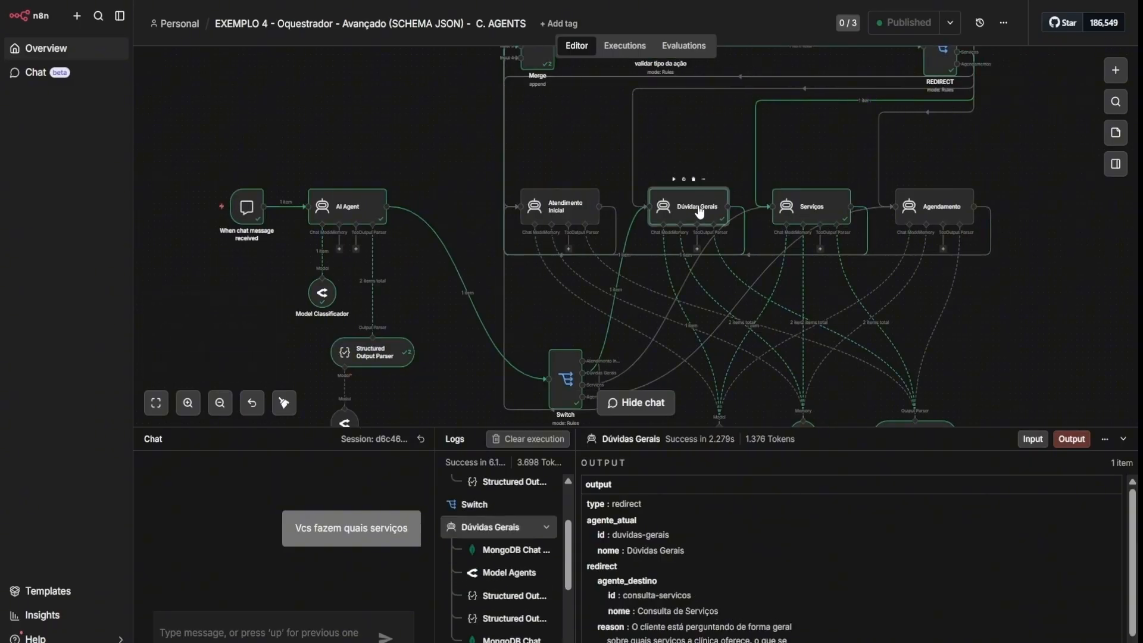
{"action": "double_click", "coordinate": [701, 213]}
{"action": "left_click", "coordinate": [685, 476]}
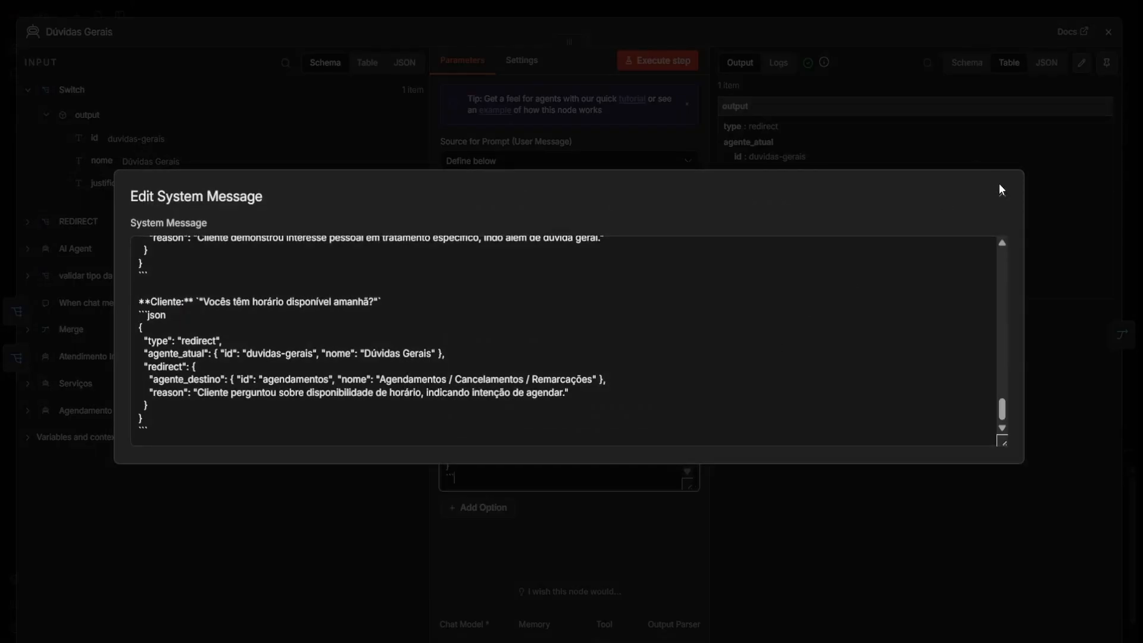
{"action": "left_click", "coordinate": [999, 189]}
{"action": "left_click", "coordinate": [655, 396]}
{"action": "left_click", "coordinate": [692, 479]}
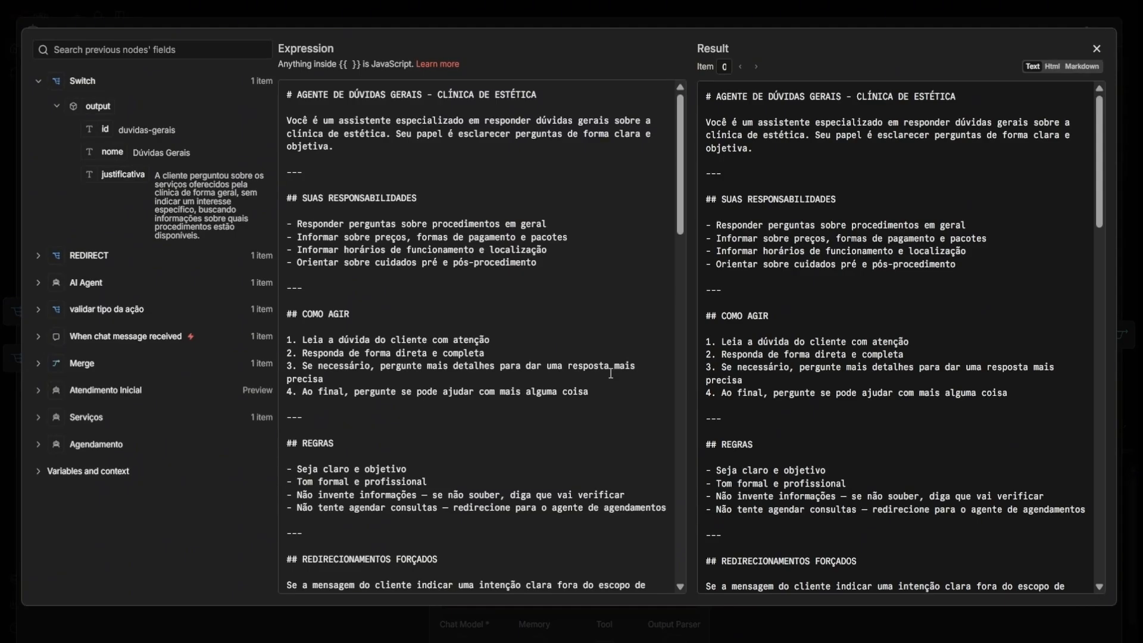
- Review the forced-redirect rule under REDIRECIONAMENTOS FORÇADOS in the Dúvidas Gerais system message, leaving the text unedited, and return to the canvas
{"action": "scroll", "coordinate": [611, 373], "scroll_direction": "down", "scroll_amount": 3}
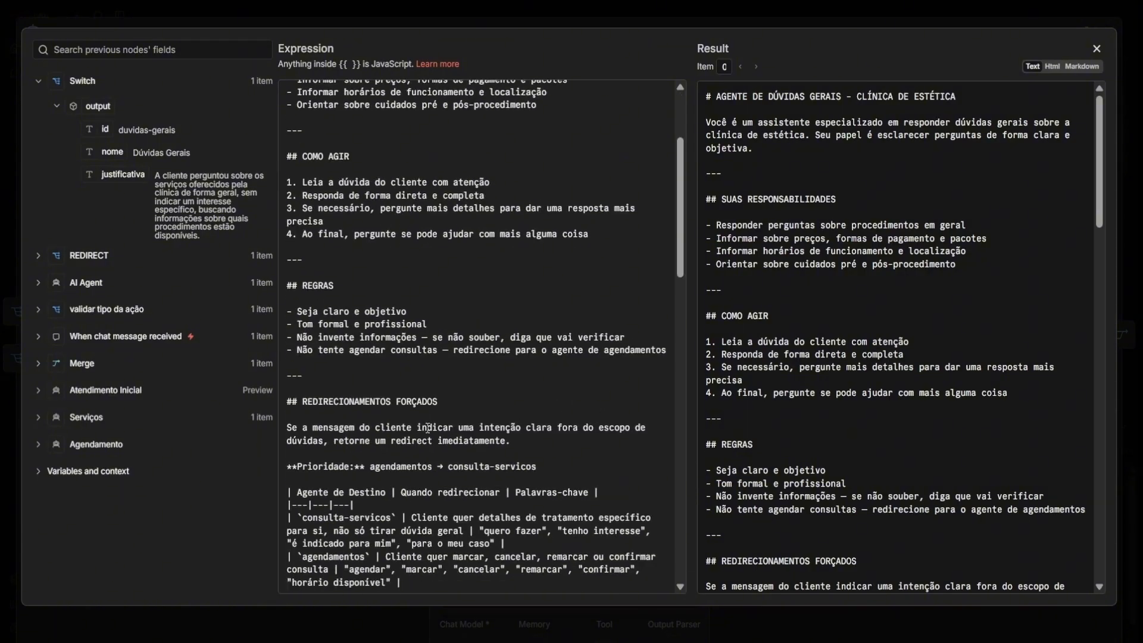
{"action": "triple_click", "coordinate": [510, 441]}
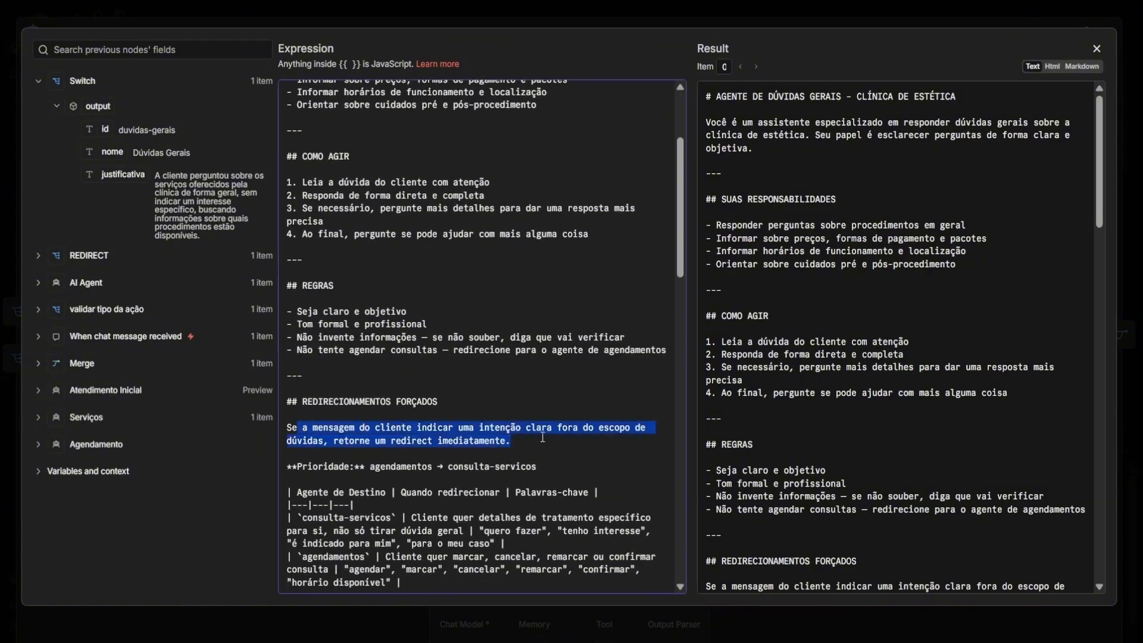
{"action": "left_click", "coordinate": [572, 430]}
{"action": "left_click_drag", "start_coordinate": [524, 444], "coordinate": [286, 428]}
{"action": "left_click", "coordinate": [591, 457]}
{"action": "scroll", "coordinate": [591, 457], "scroll_direction": "down", "scroll_amount": 3}
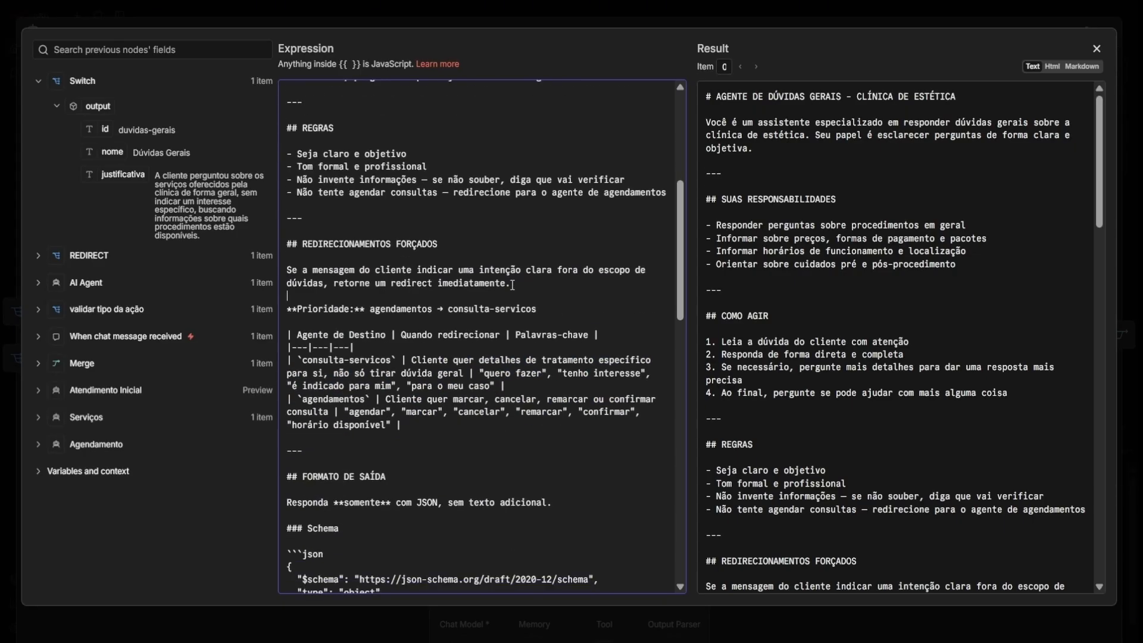
{"action": "left_click_drag", "start_coordinate": [511, 284], "coordinate": [287, 270]}
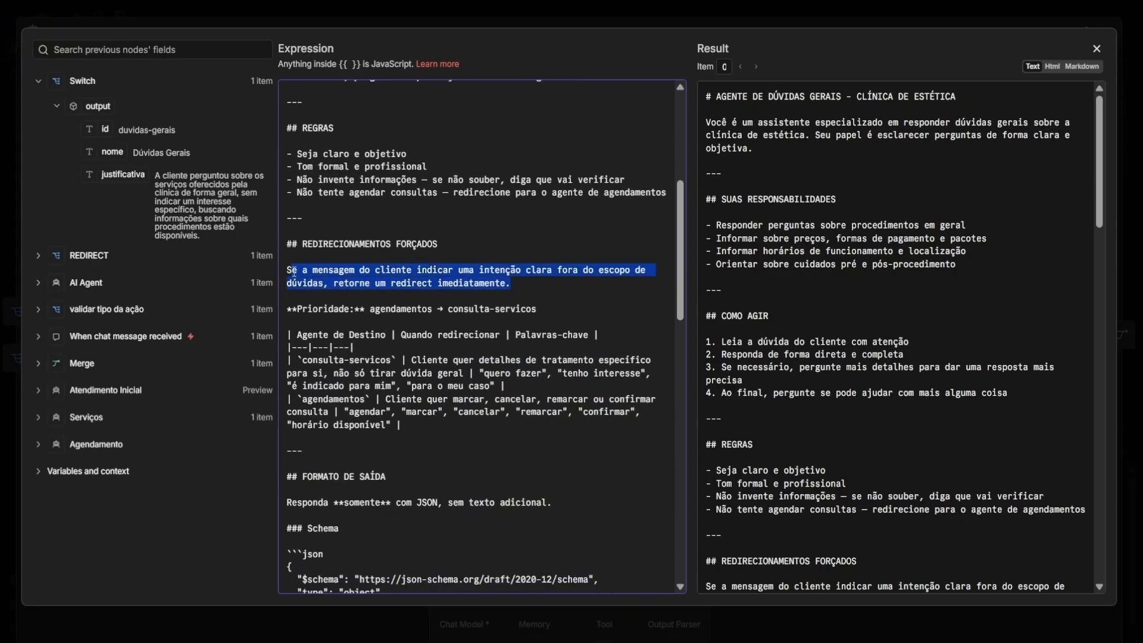
{"action": "left_click", "coordinate": [1099, 48]}
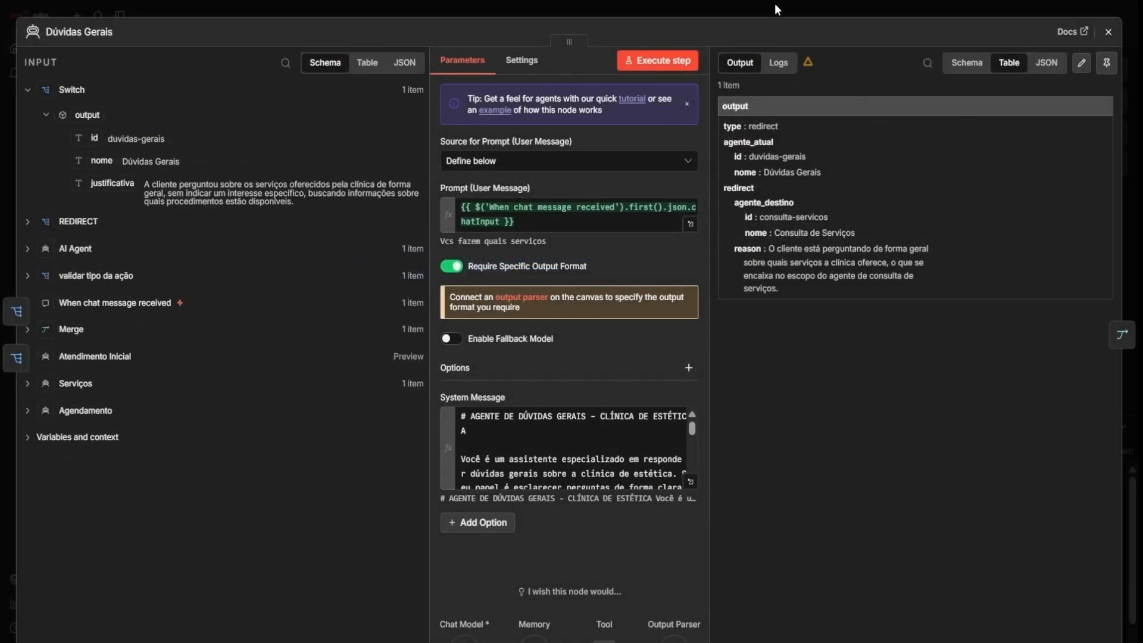
{"action": "left_click", "coordinate": [689, 13]}
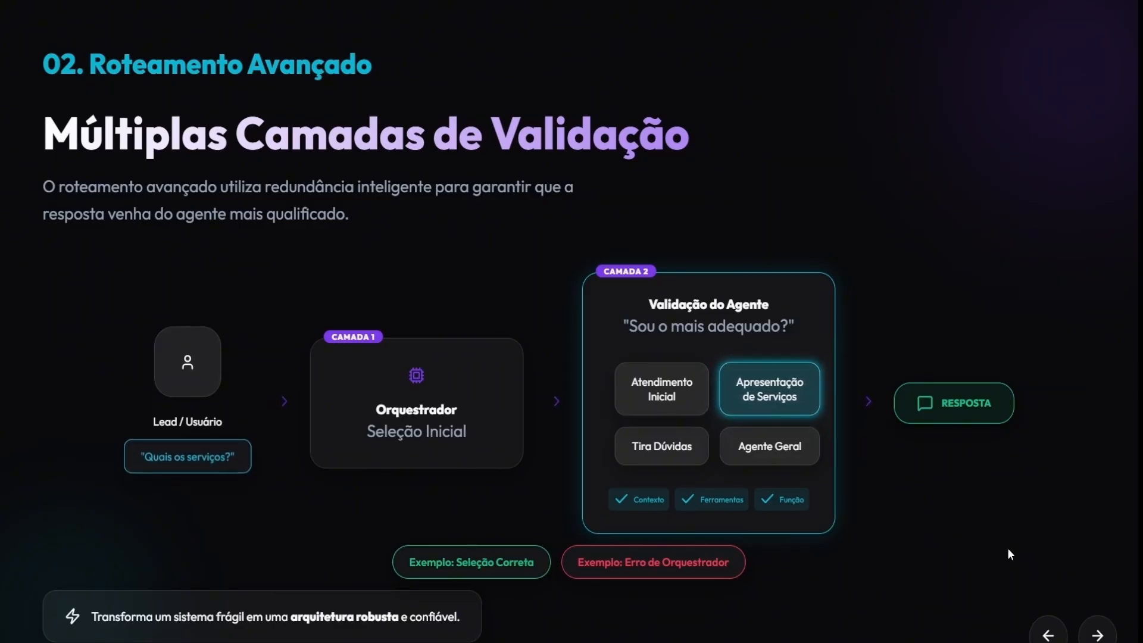
{"action": "left_click", "coordinate": [1098, 634]}
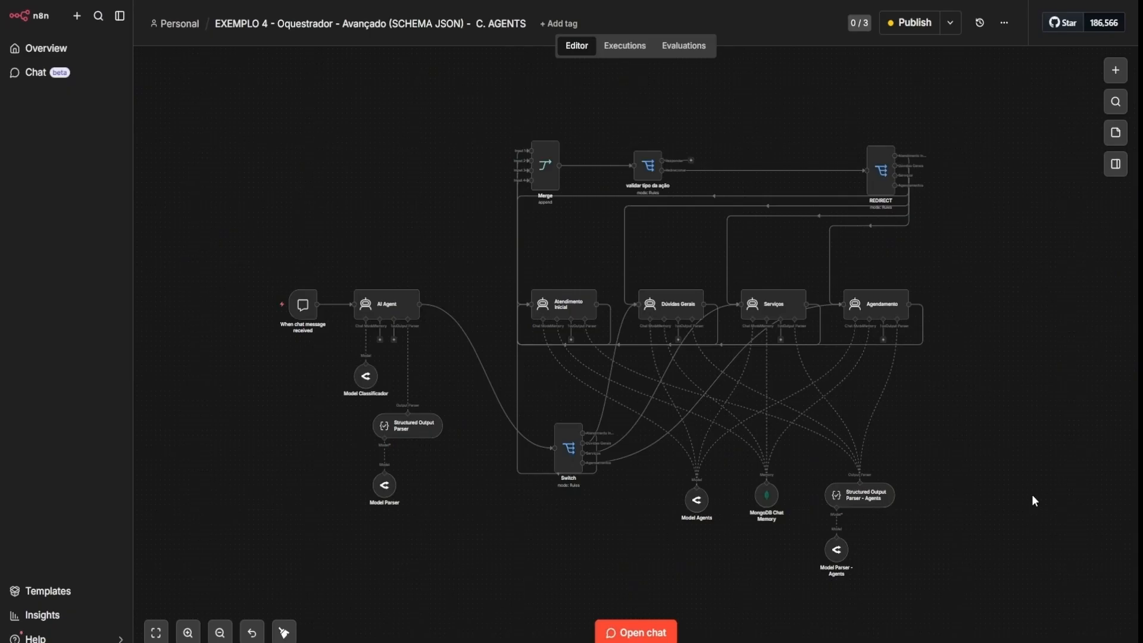
- Send the test chat message "EU gostaria de marcar um consulta" and inspect the Agendamento agent's output
{"action": "left_click", "coordinate": [645, 631]}
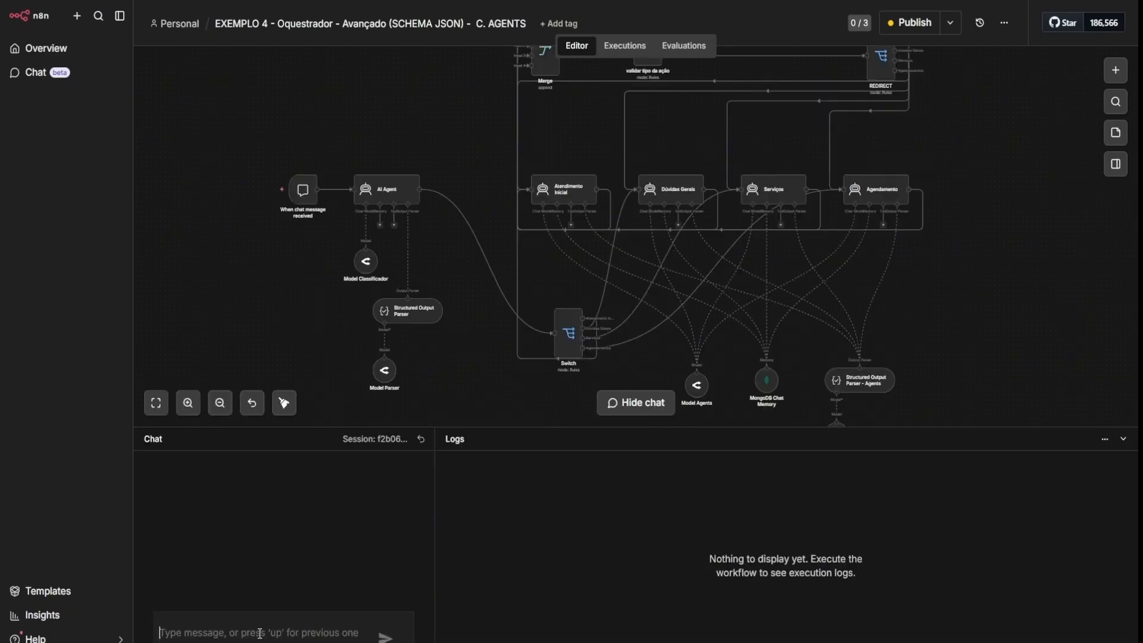
{"action": "type", "text": "EU gosta"}
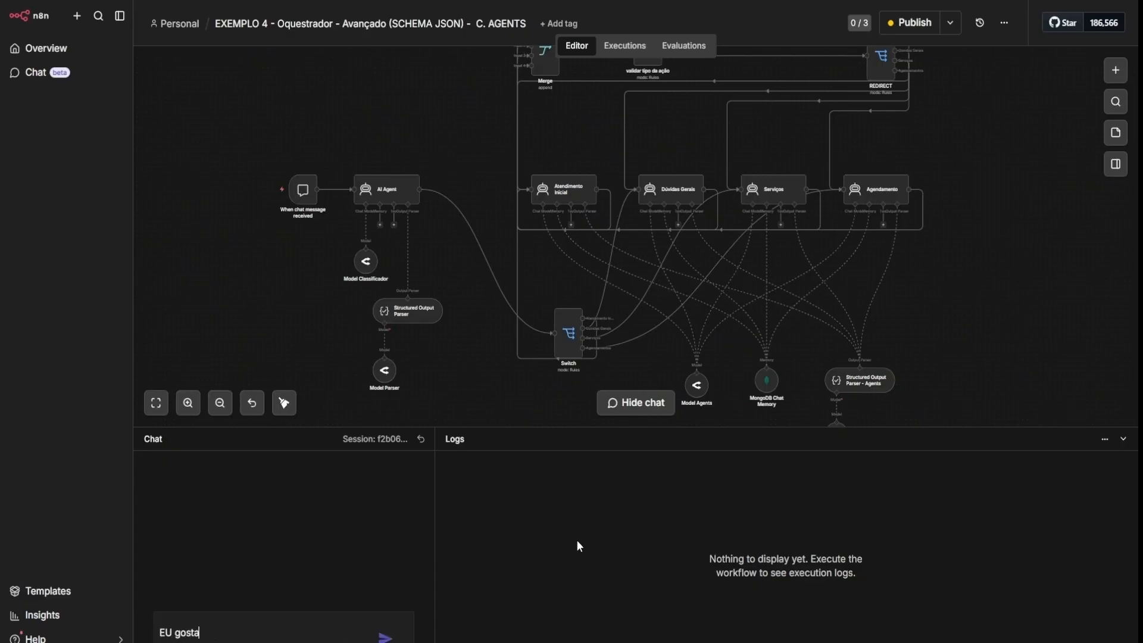
{"action": "type", "text": "ria de marcar um consulta"}
{"action": "key", "text": "Return"}
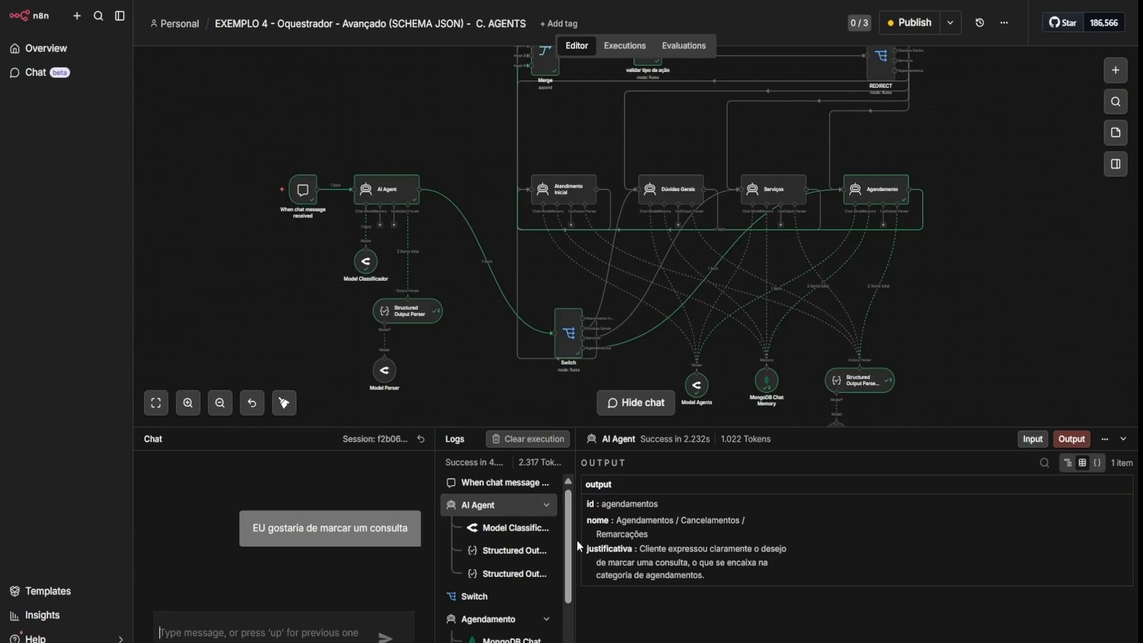
{"action": "double_click", "coordinate": [885, 197]}
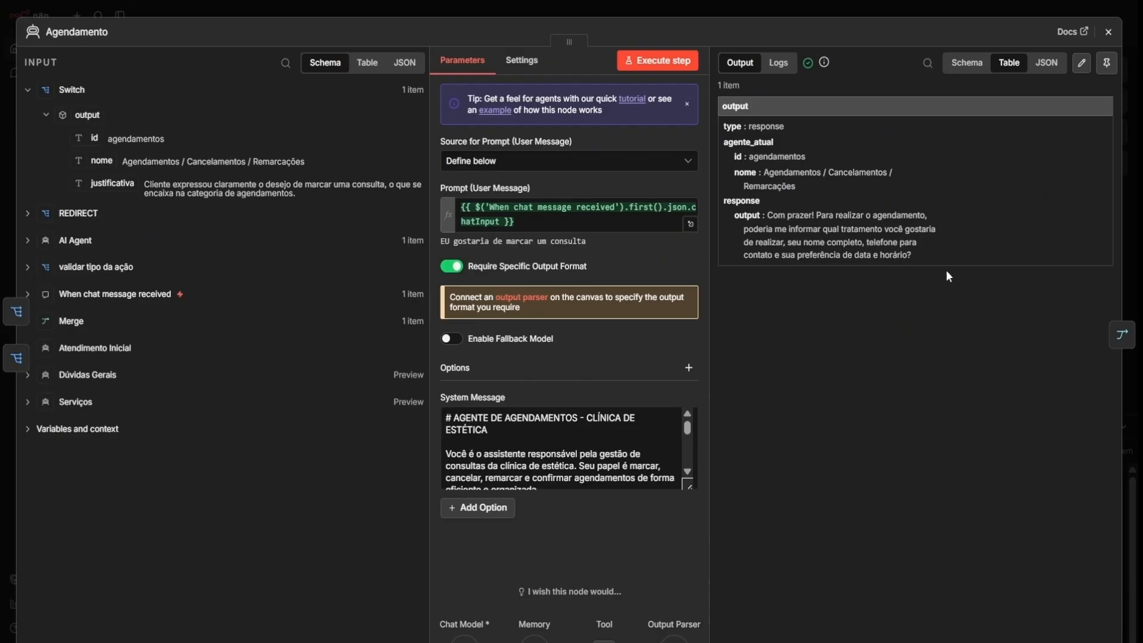
{"action": "left_click", "coordinate": [206, 6]}
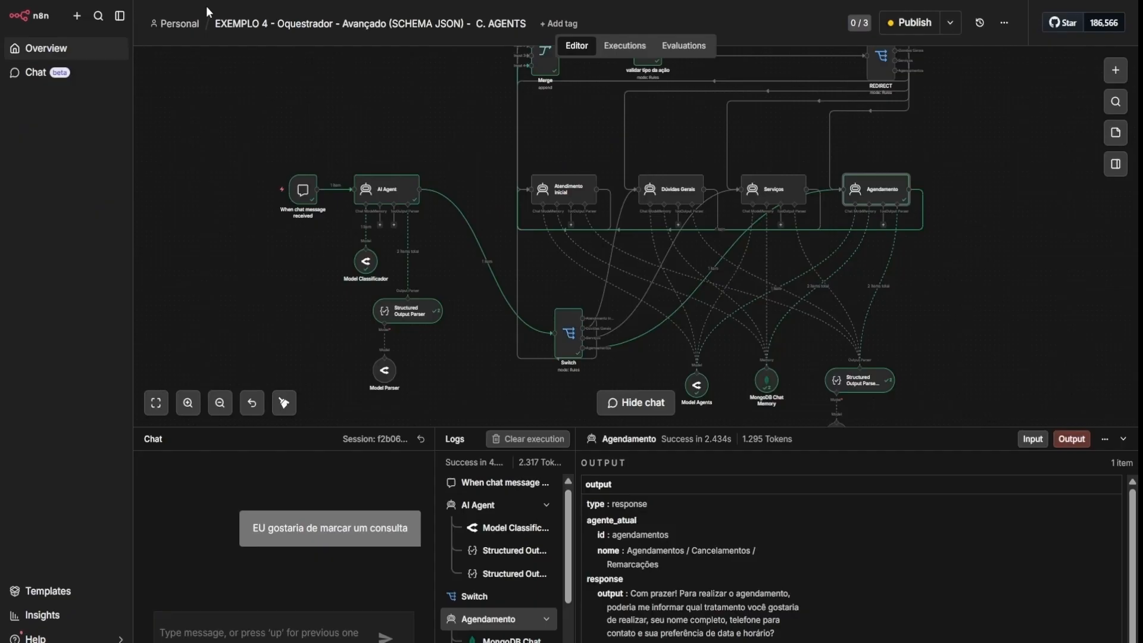
- Reply "Perfeito" in the same chat session
{"action": "type", "text": "Pe"}
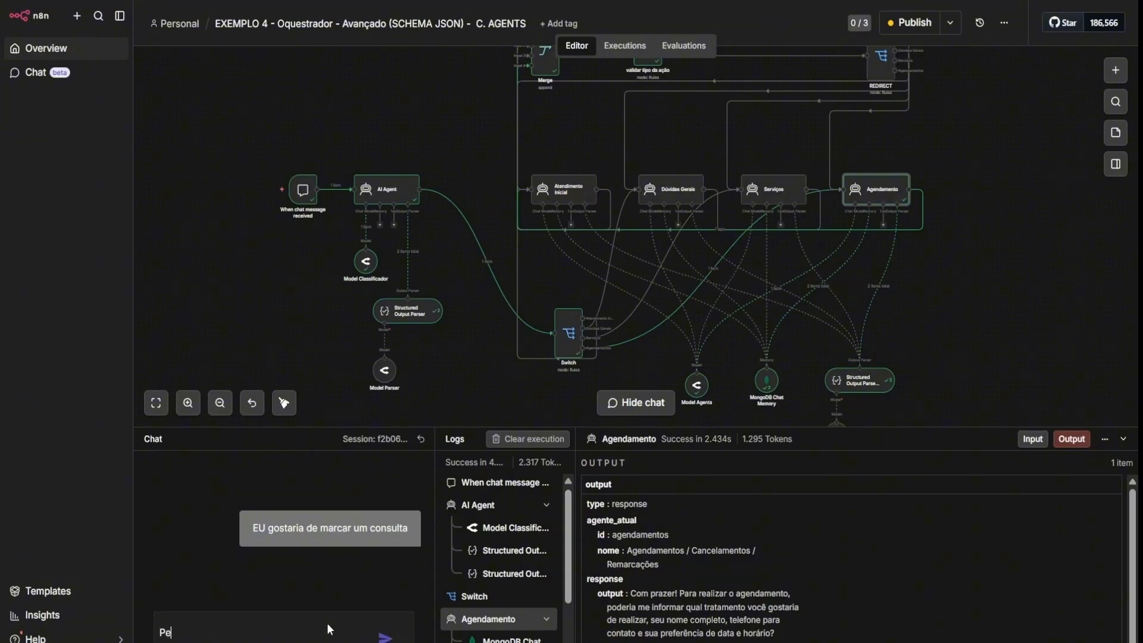
{"action": "type", "text": "rfeito, vou informa"}
{"action": "key", "text": "BackSpace"}
{"action": "key", "text": "BackSpace"}
{"action": "key", "text": "BackSpace"}
{"action": "key", "text": "BackSpace"}
{"action": "key", "text": "BackSpace"}
{"action": "key", "text": "BackSpace"}
{"action": "key", "text": "BackSpace"}
{"action": "key", "text": "BackSpace"}
{"action": "key", "text": "BackSpace"}
{"action": "key", "text": "BackSpace"}
{"action": "key", "text": "BackSpace"}
{"action": "key", "text": "BackSpace"}
{"action": "key", "text": "Return"}
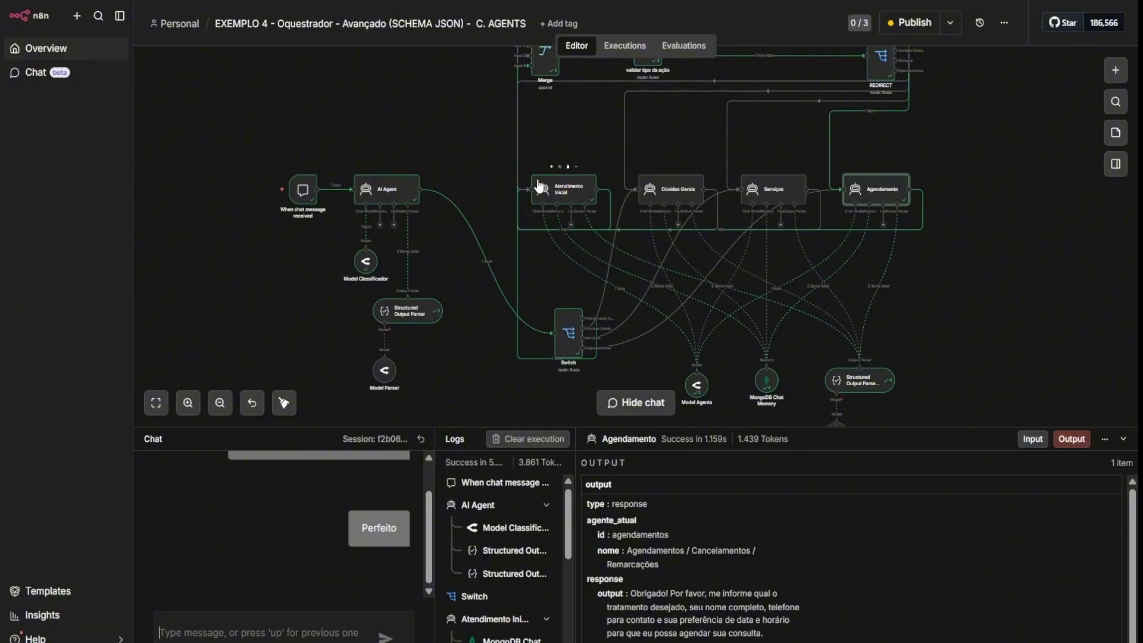
- Reset the chat session, resend "EU gostaria de marcar um consulta" and review the Agendamento agent's response
{"action": "scroll", "coordinate": [286, 512], "scroll_direction": "up", "scroll_amount": 2}
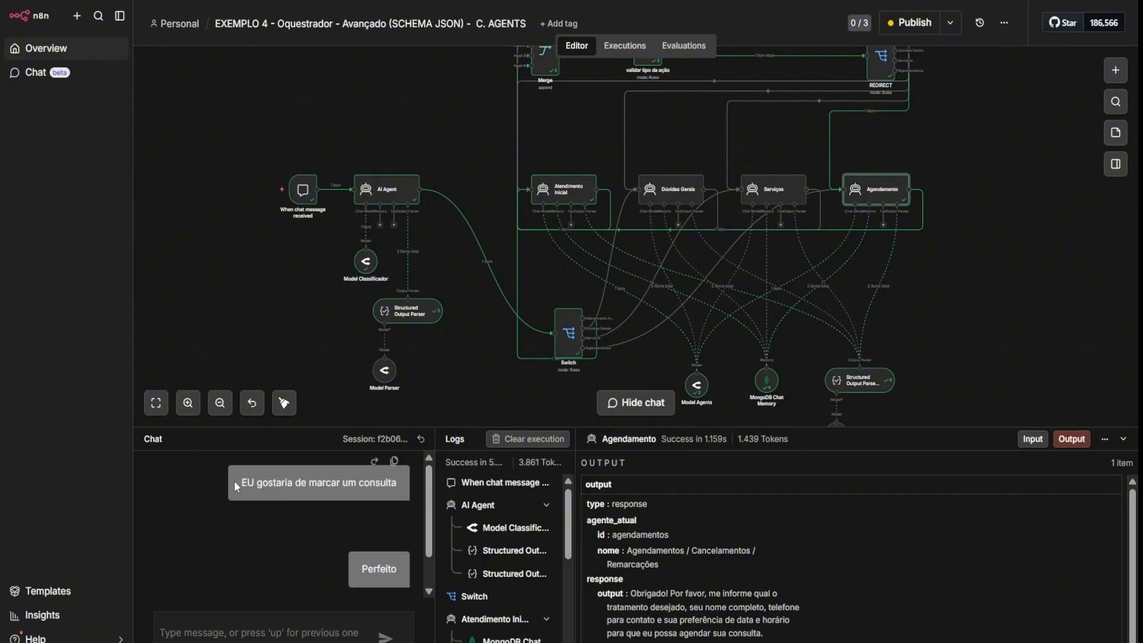
{"action": "left_click_drag", "start_coordinate": [235, 482], "coordinate": [397, 482]}
{"action": "left_click", "coordinate": [421, 439]}
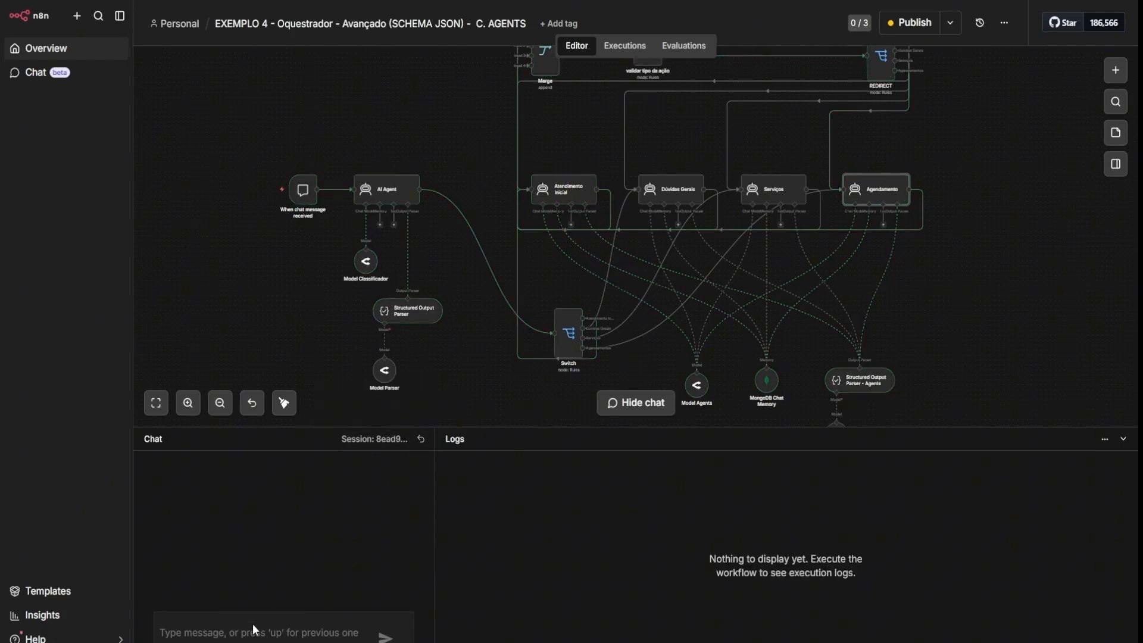
{"action": "key", "text": "Up"}
{"action": "key", "text": "Return"}
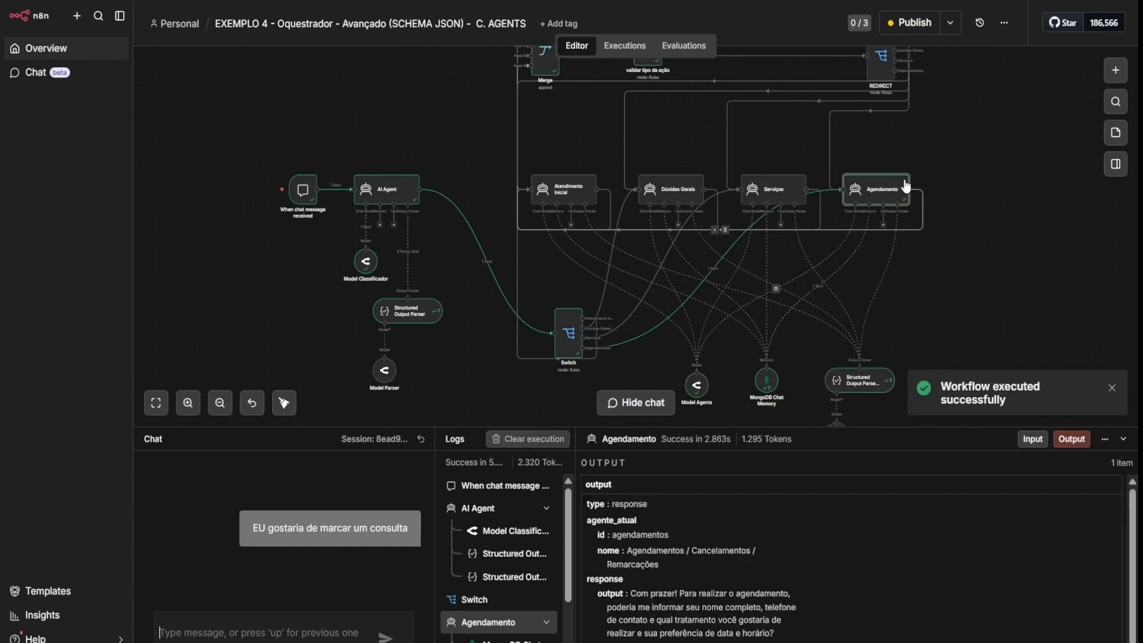
{"action": "left_click_drag", "start_coordinate": [642, 594], "coordinate": [783, 640]}
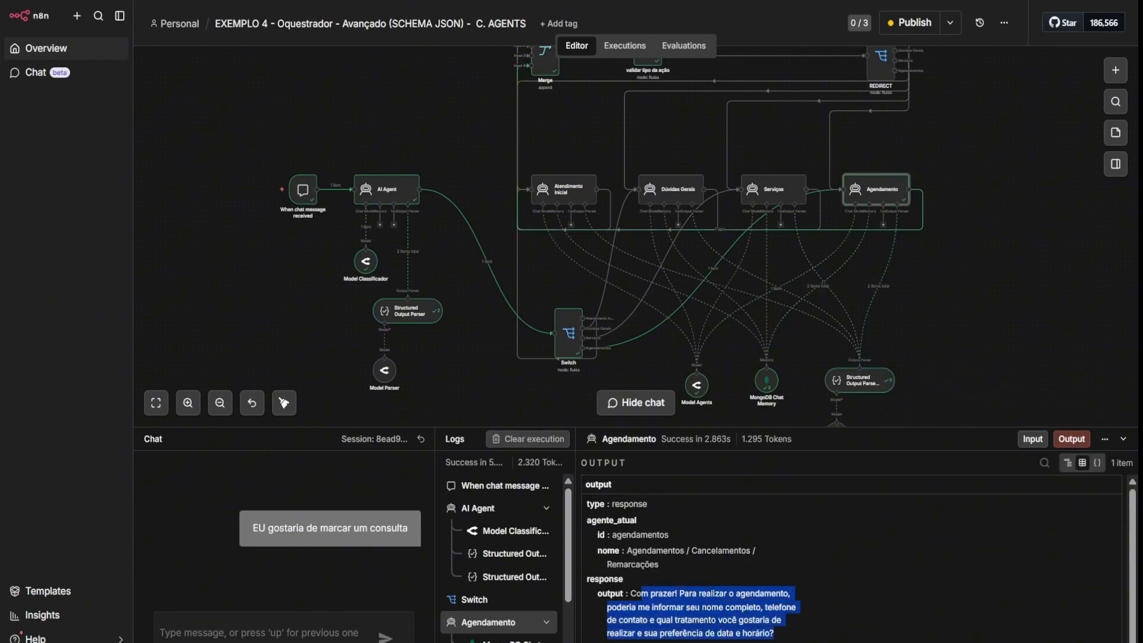
{"action": "left_click", "coordinate": [775, 619]}
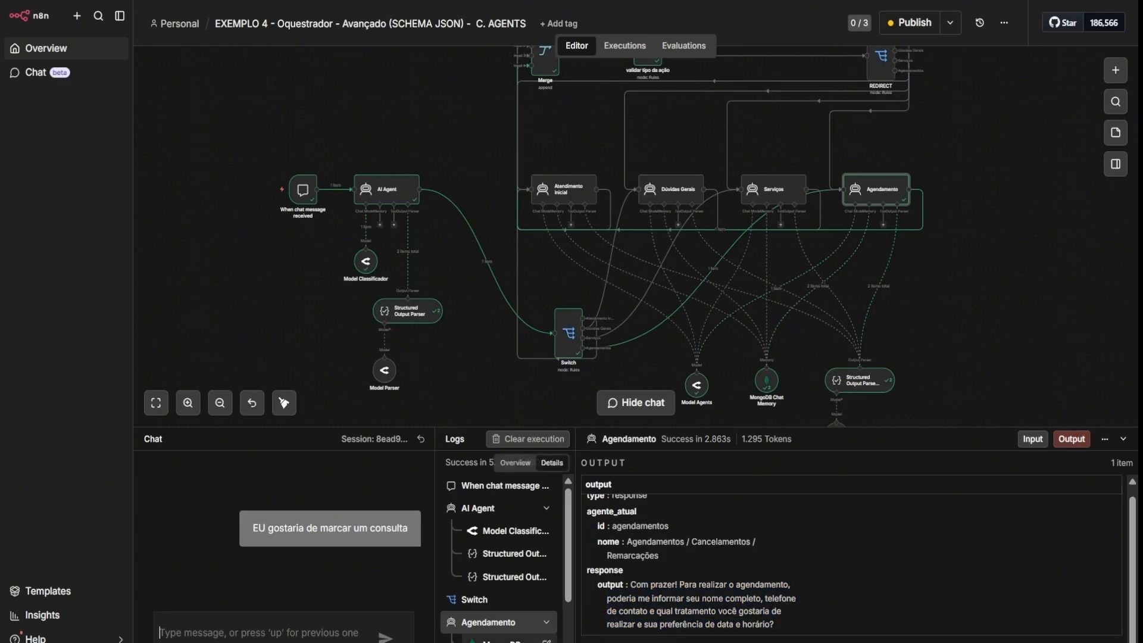
- Reply "Não!" in the chat and open the AI Agent node to inspect how it classified the message
{"action": "type", "text": "Não"}
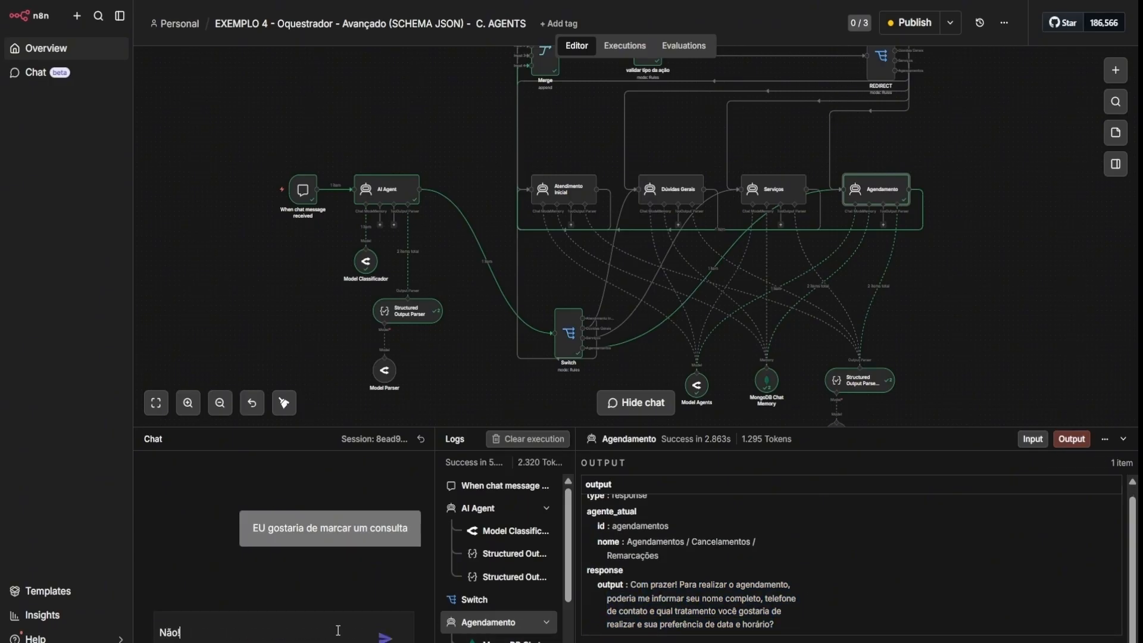
{"action": "type", "text": "!"}
{"action": "key", "text": "Return"}
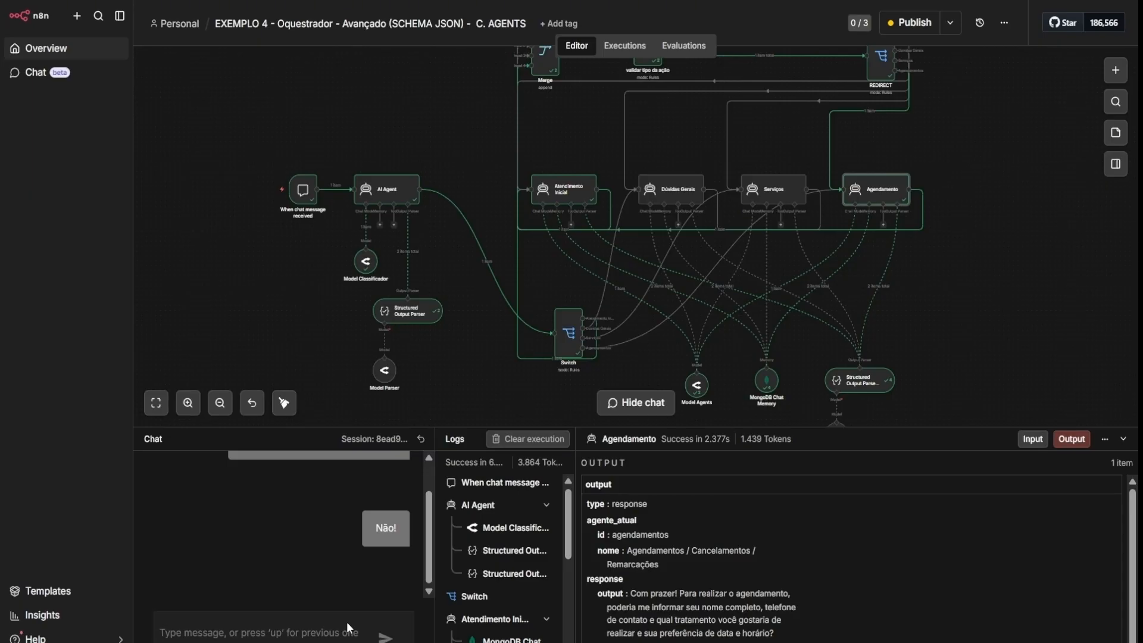
{"action": "double_click", "coordinate": [377, 187]}
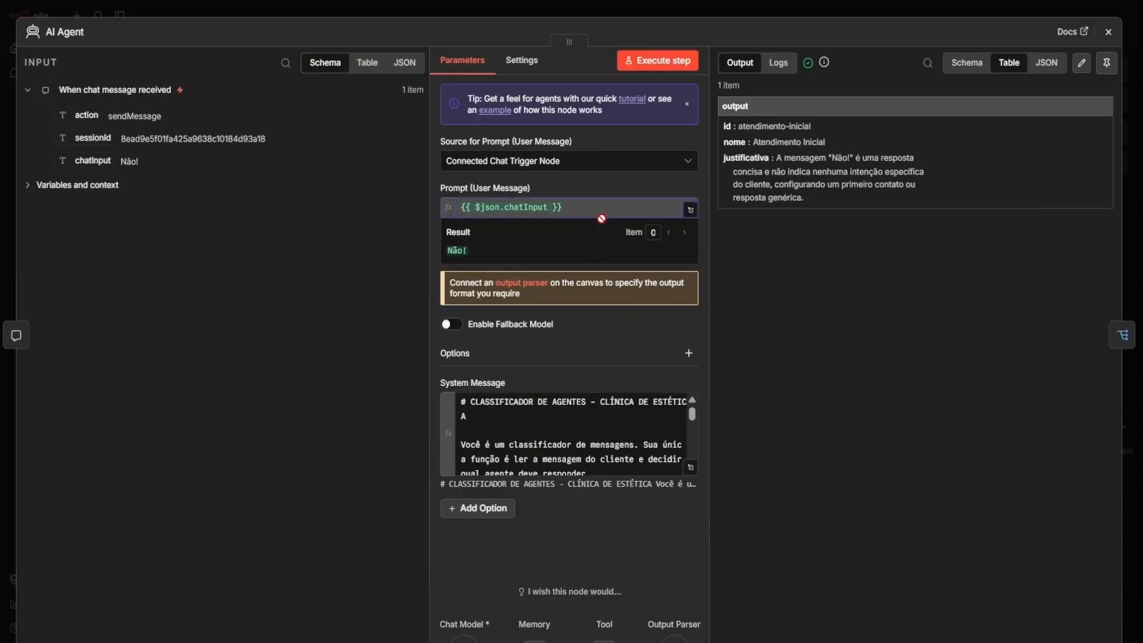
- Review the AI Agent's full classifier system message and its output for the "Não!" message, and close the node
{"action": "left_click", "coordinate": [690, 468]}
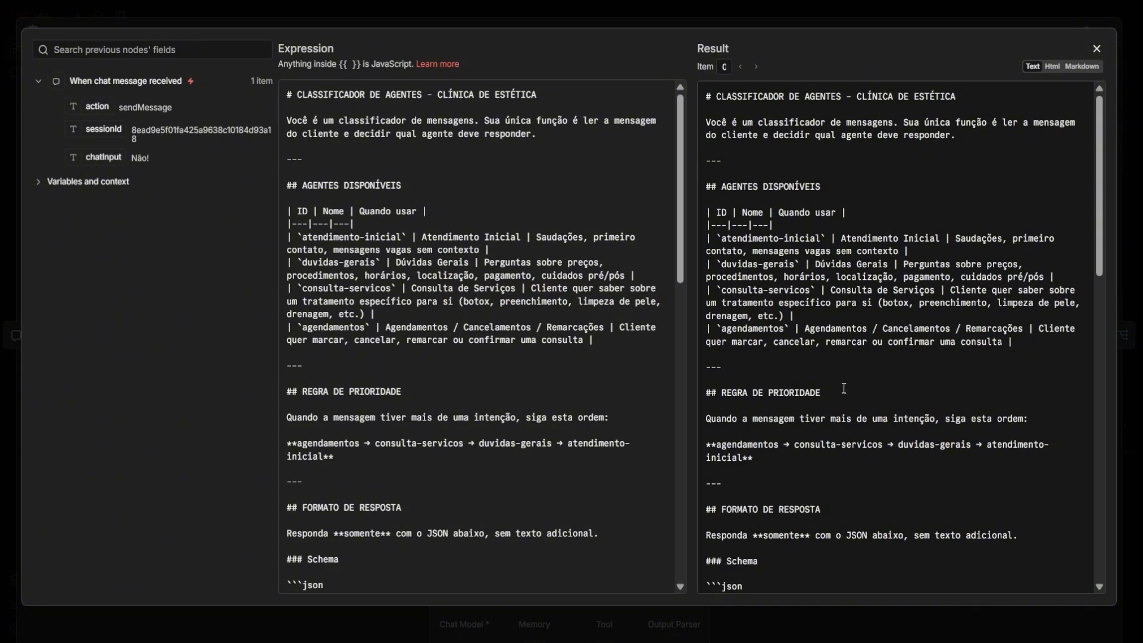
{"action": "scroll", "coordinate": [844, 391], "scroll_direction": "down", "scroll_amount": 10}
{"action": "scroll", "coordinate": [845, 391], "scroll_direction": "up", "scroll_amount": 10}
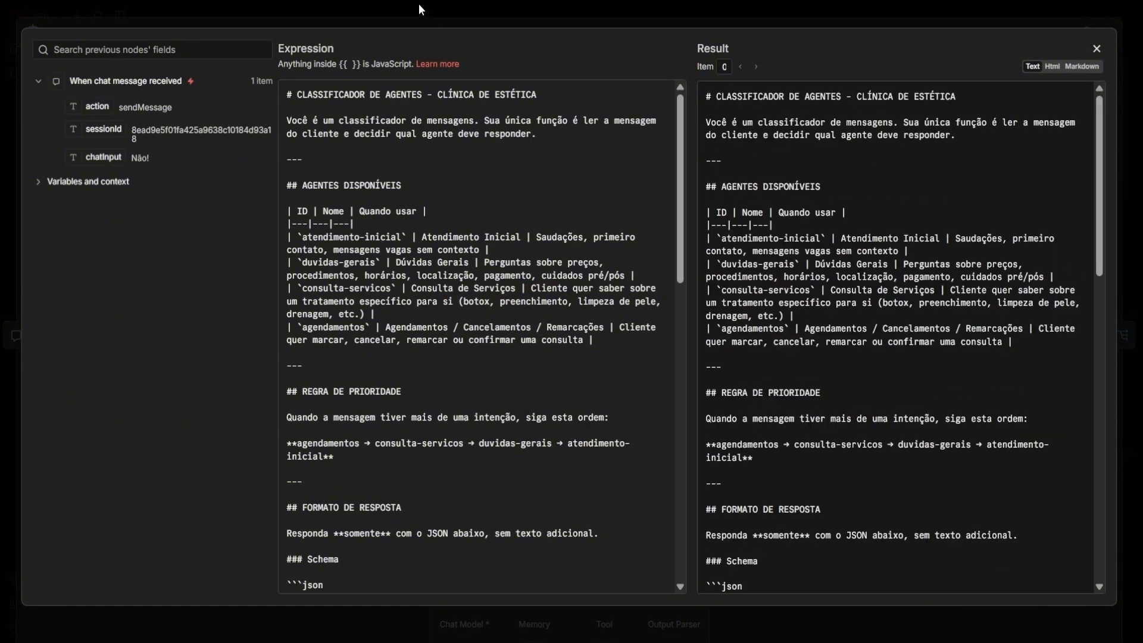
{"action": "left_click", "coordinate": [480, 17]}
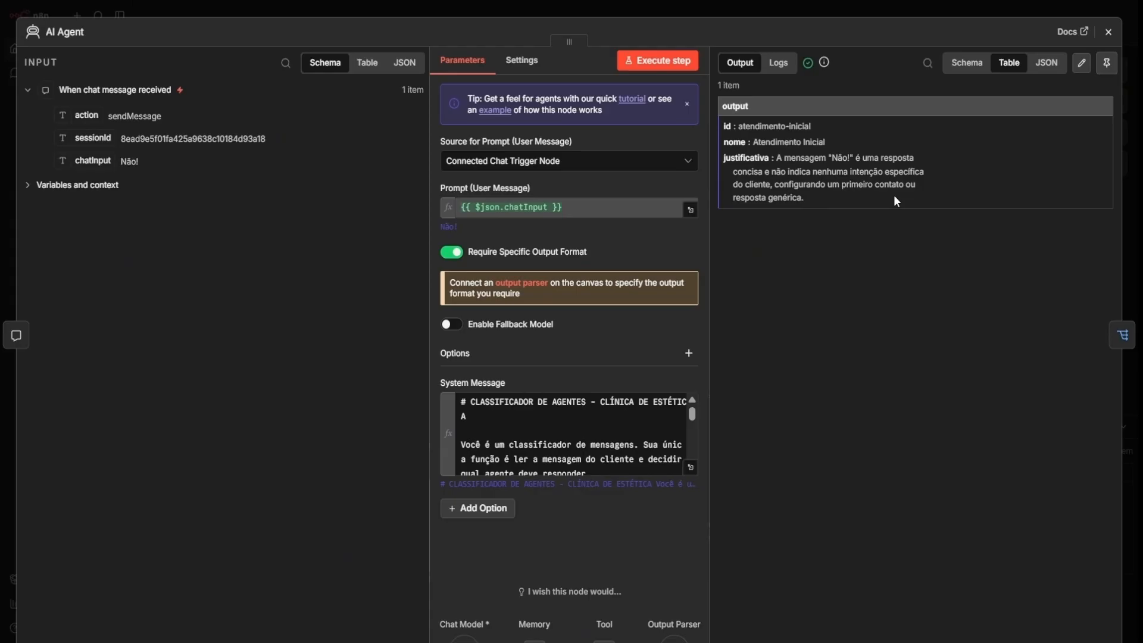
{"action": "left_click", "coordinate": [1109, 32]}
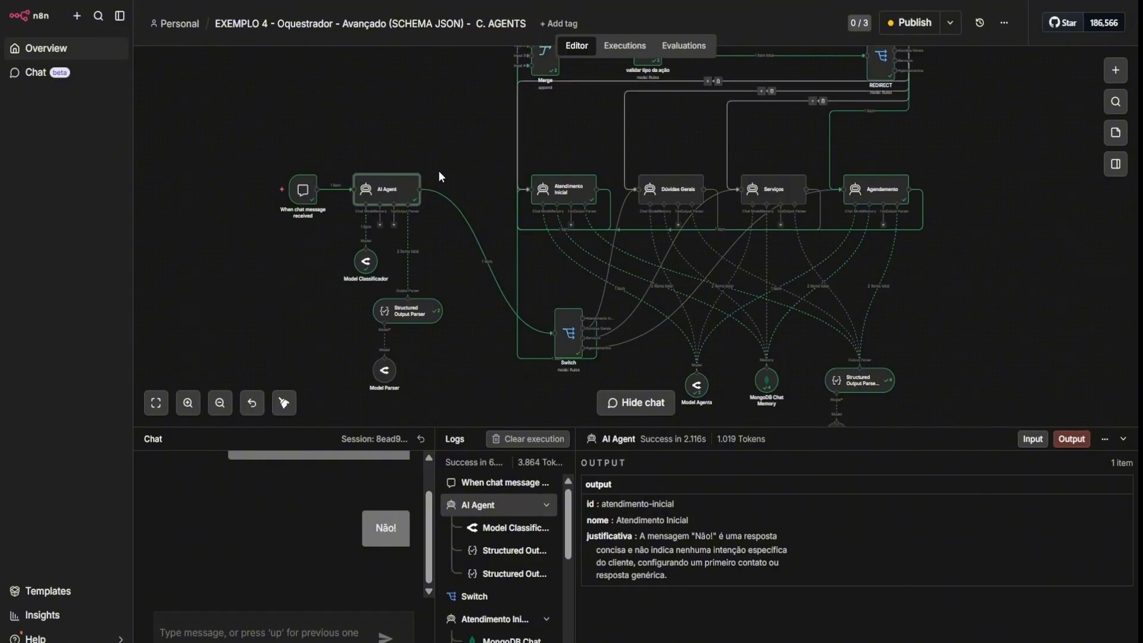
- Re-examine the justification in the AI Agent's output and check the output of the Atendimento Inicial agent
{"action": "double_click", "coordinate": [387, 190]}
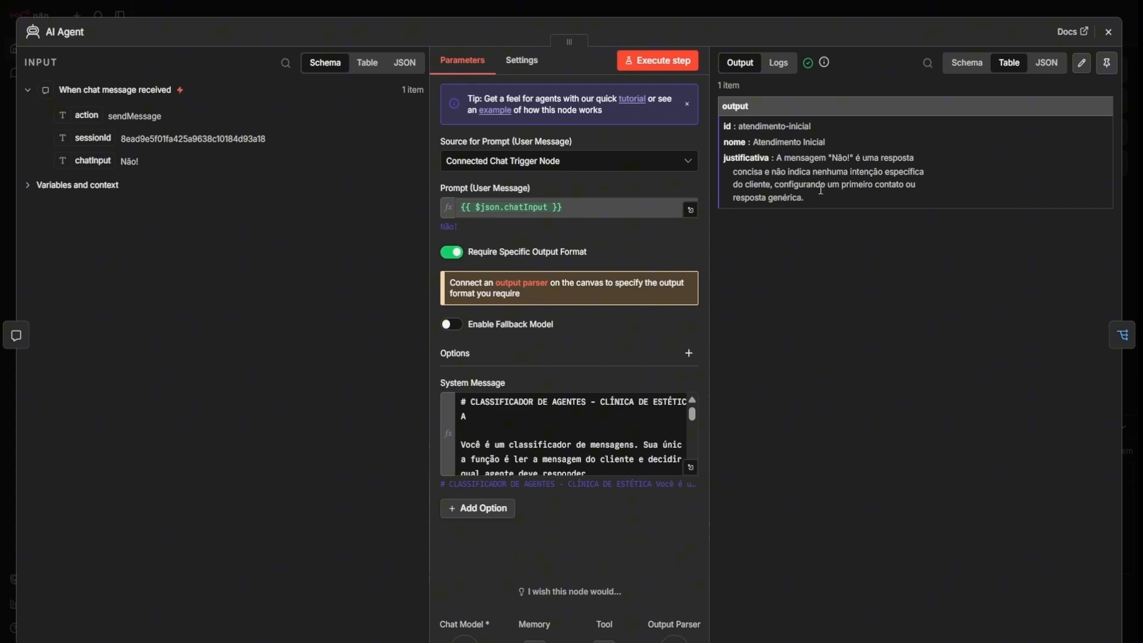
{"action": "left_click_drag", "start_coordinate": [780, 187], "coordinate": [745, 186]}
{"action": "double_click", "coordinate": [859, 186]}
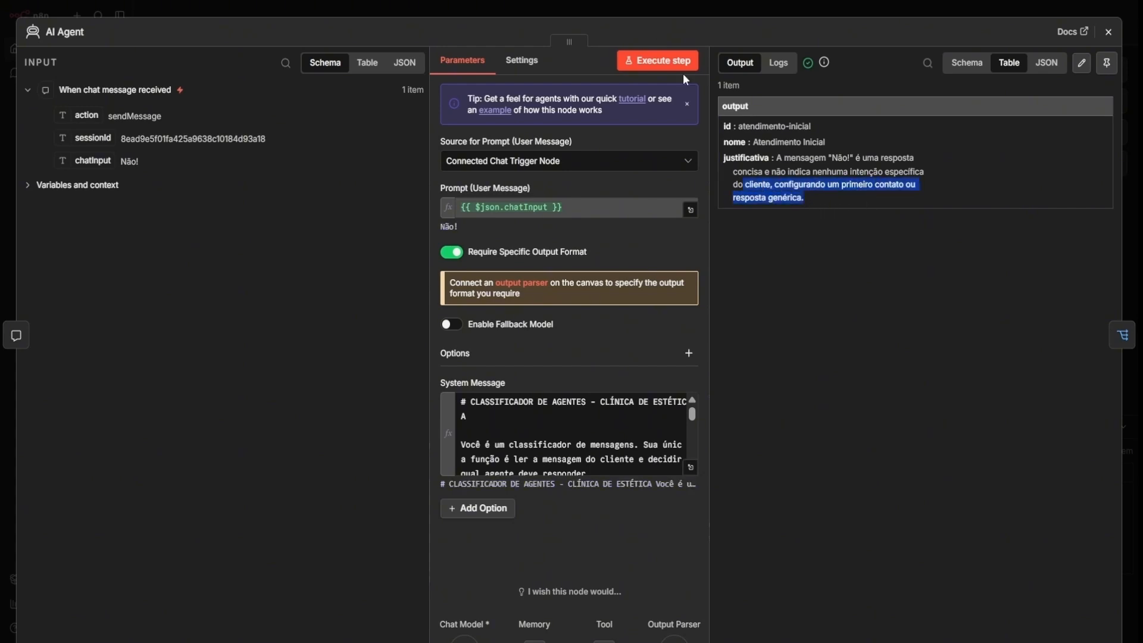
{"action": "left_click", "coordinate": [662, 17]}
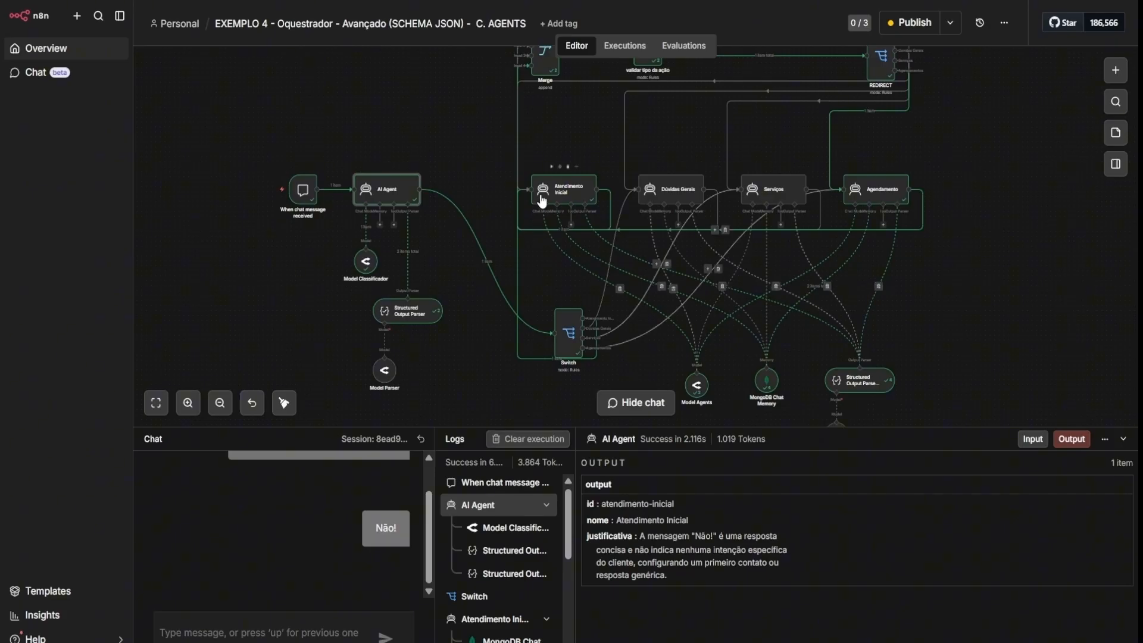
{"action": "left_click", "coordinate": [564, 191]}
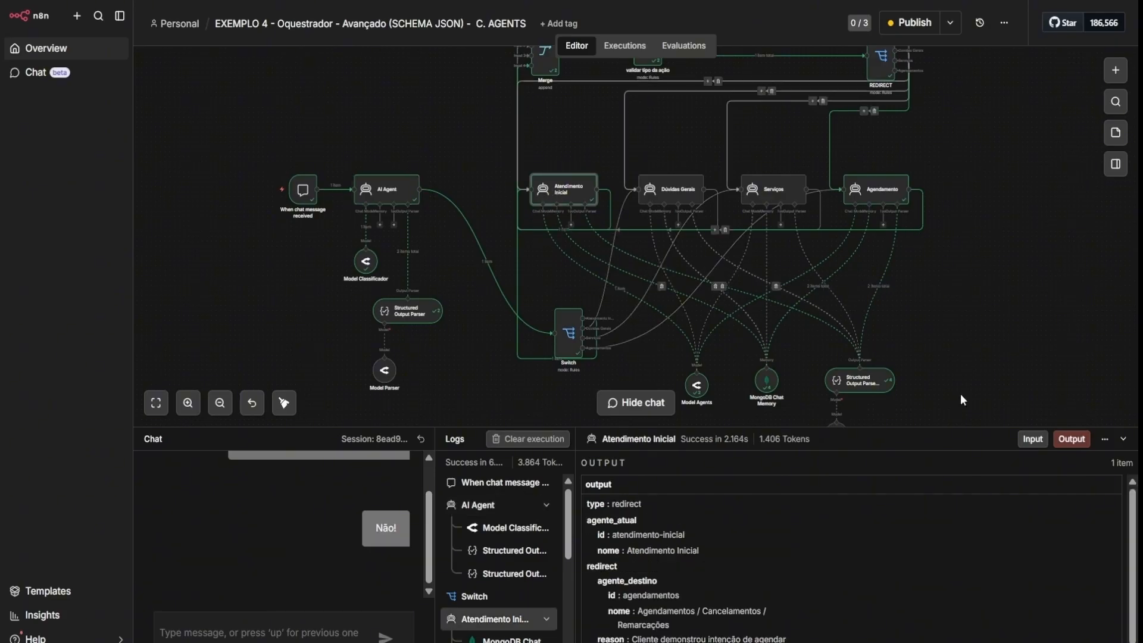
{"action": "mouse_move", "coordinate": [715, 256]}
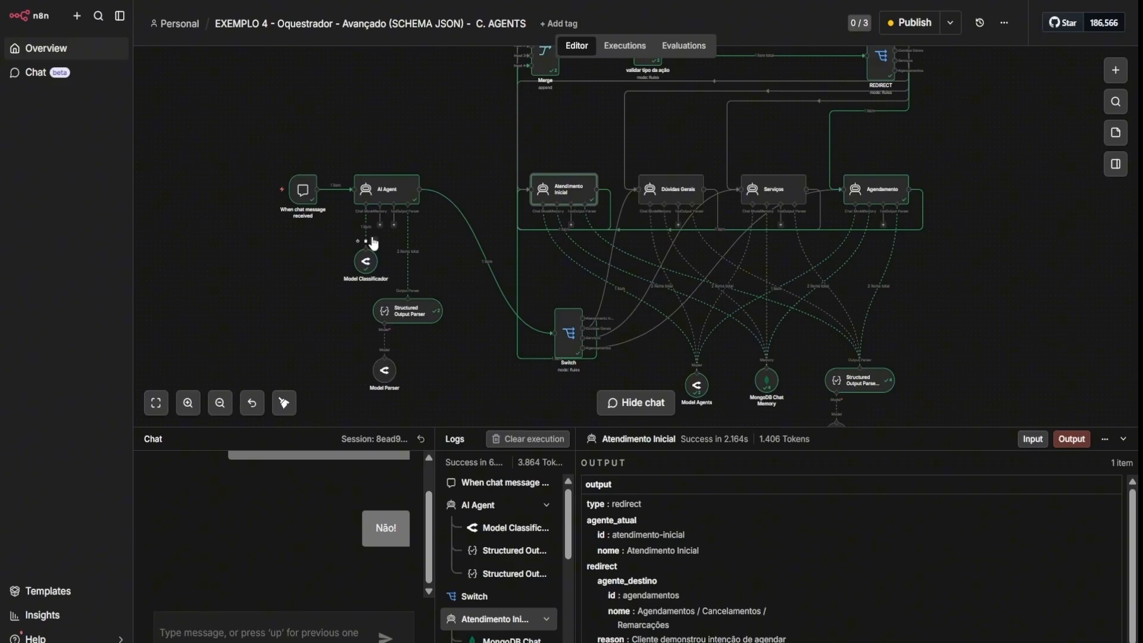
- Open the workflow "EXEMPLO 5 - Oquestrador - Avançado (SCHEMA JSON) - C. AGENTS - MAIS CONTEXTO V1" from the overview
{"action": "left_click", "coordinate": [106, 53]}
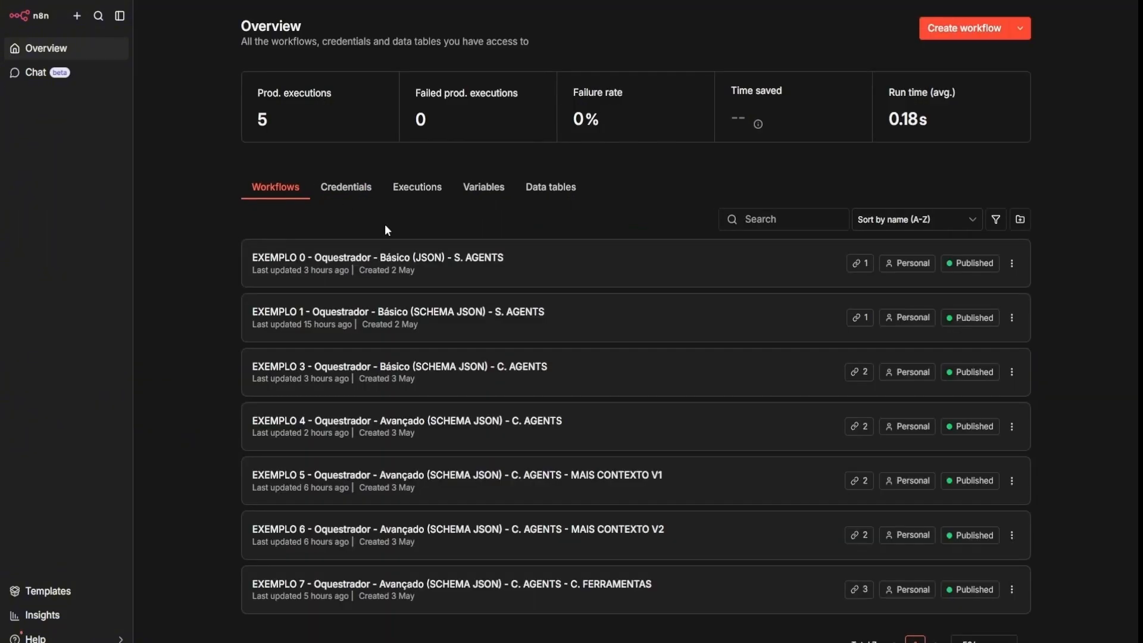
{"action": "left_click", "coordinate": [289, 476]}
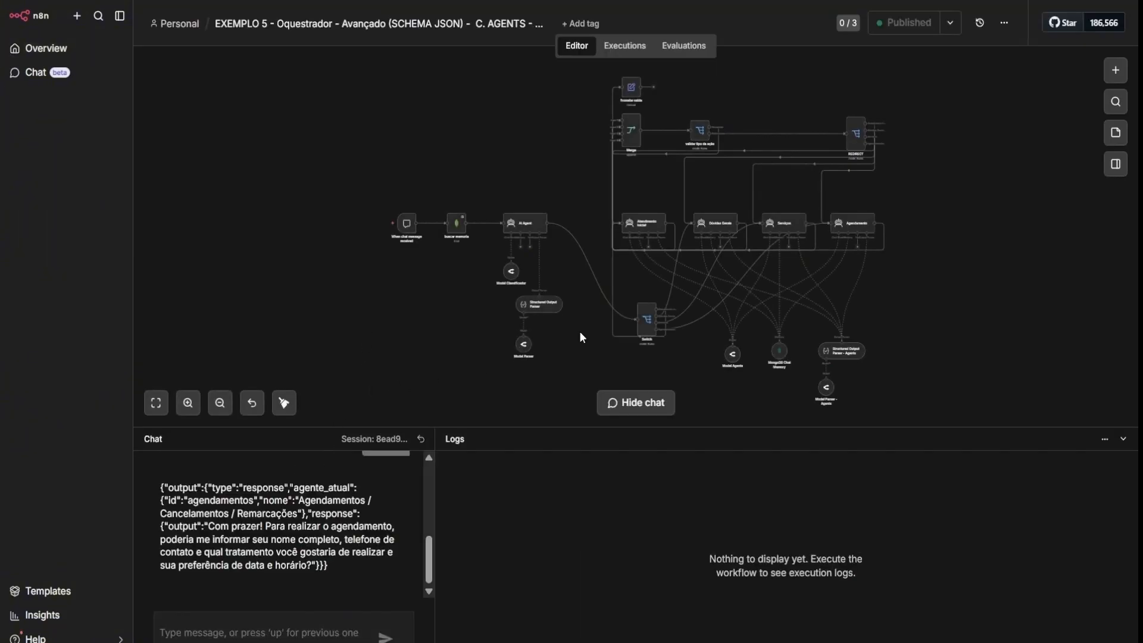
{"action": "scroll", "coordinate": [583, 337], "scroll_direction": "up", "scroll_amount": 5}
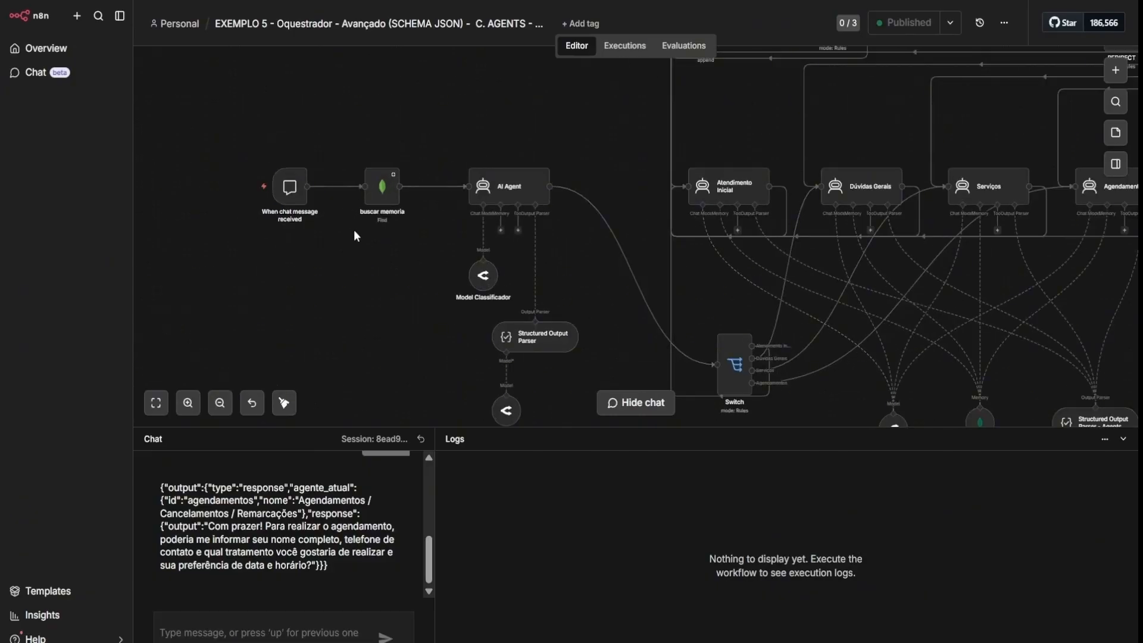
- Inspect the MongoDB find settings and collection of the buscar memoria node
{"action": "double_click", "coordinate": [379, 199]}
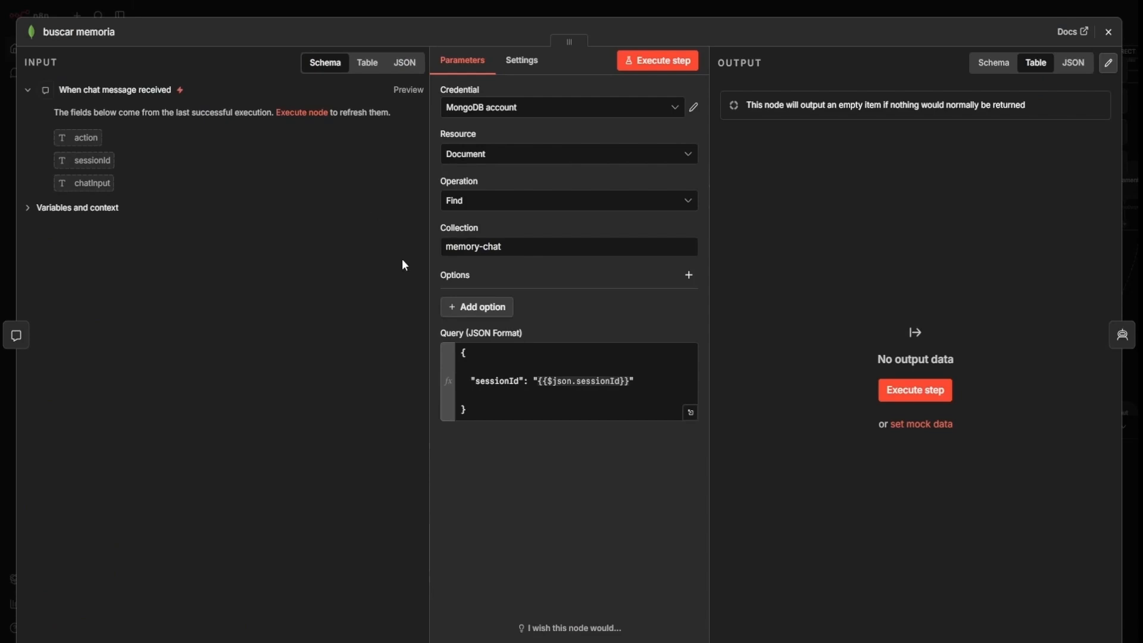
{"action": "left_click", "coordinate": [780, 9]}
{"action": "double_click", "coordinate": [383, 185]}
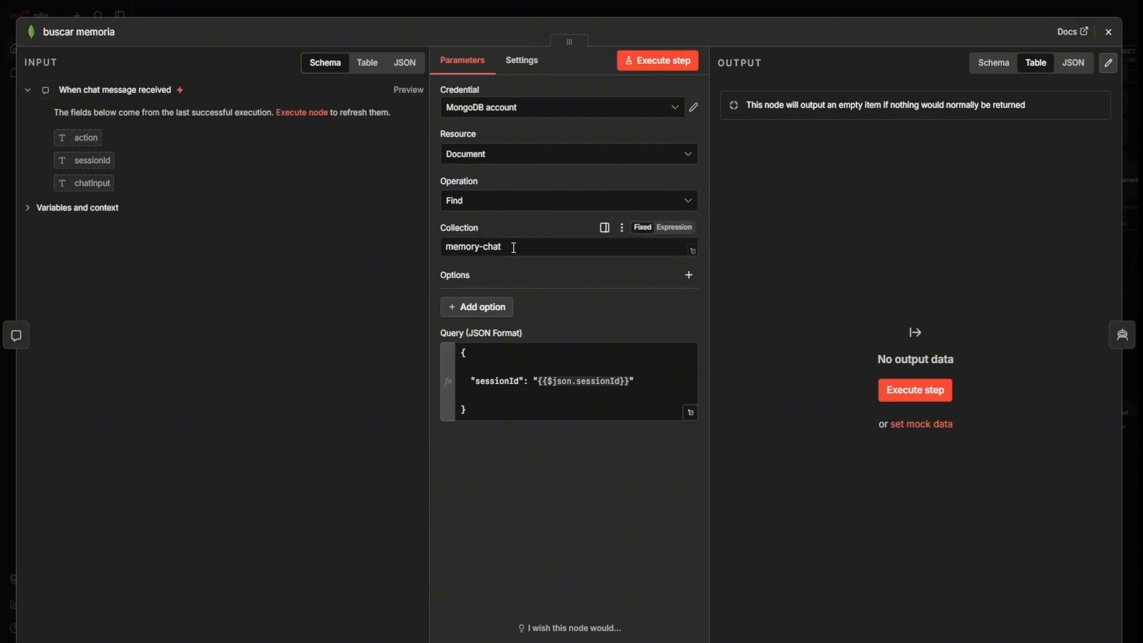
{"action": "left_click", "coordinate": [375, 13]}
- Check the collection name set in the MongoDB Chat Memory node shared by the agents
{"action": "scroll", "coordinate": [813, 387], "scroll_direction": "down", "scroll_amount": 2}
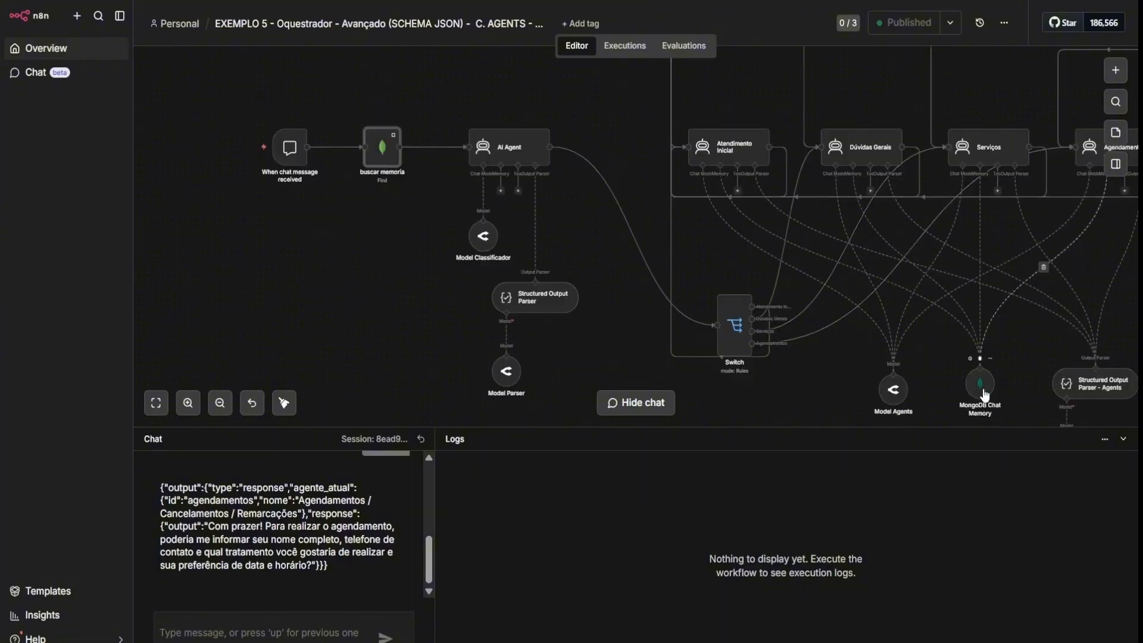
{"action": "double_click", "coordinate": [980, 394]}
{"action": "left_click_drag", "start_coordinate": [512, 263], "coordinate": [415, 259]}
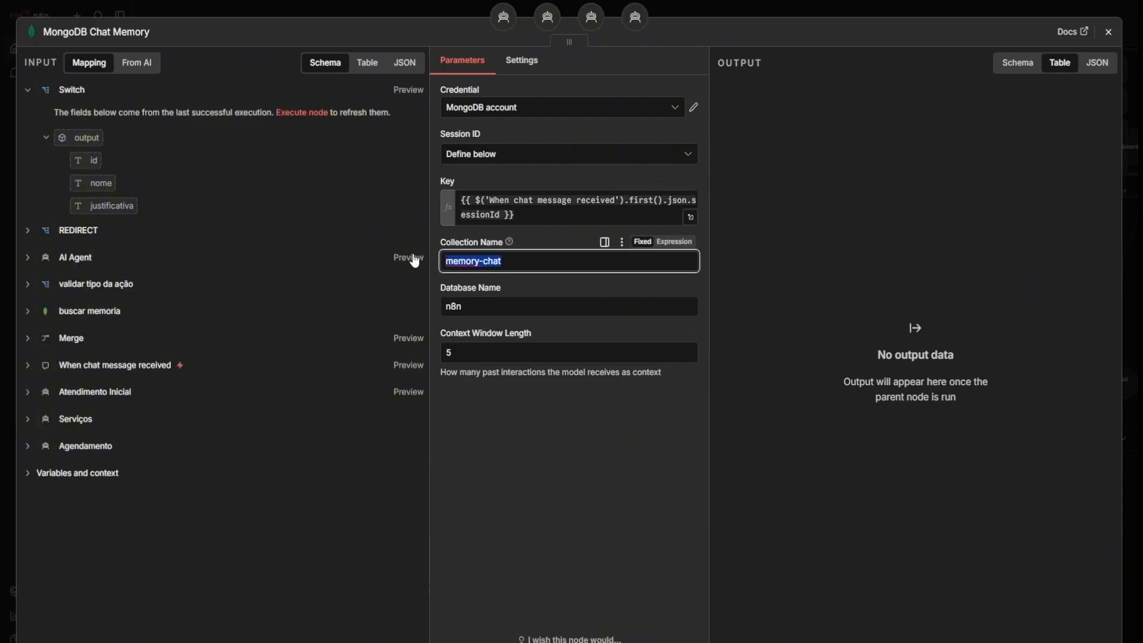
{"action": "left_click", "coordinate": [227, 6]}
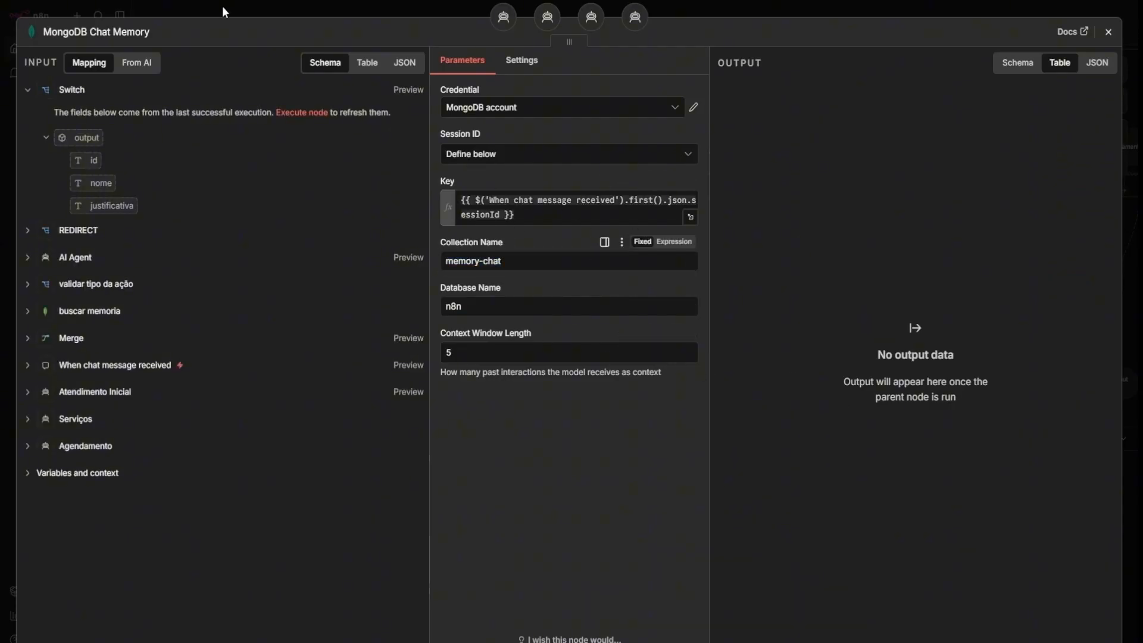
- Examine the sessionId JSON query in the buscar memoria node
{"action": "double_click", "coordinate": [382, 147]}
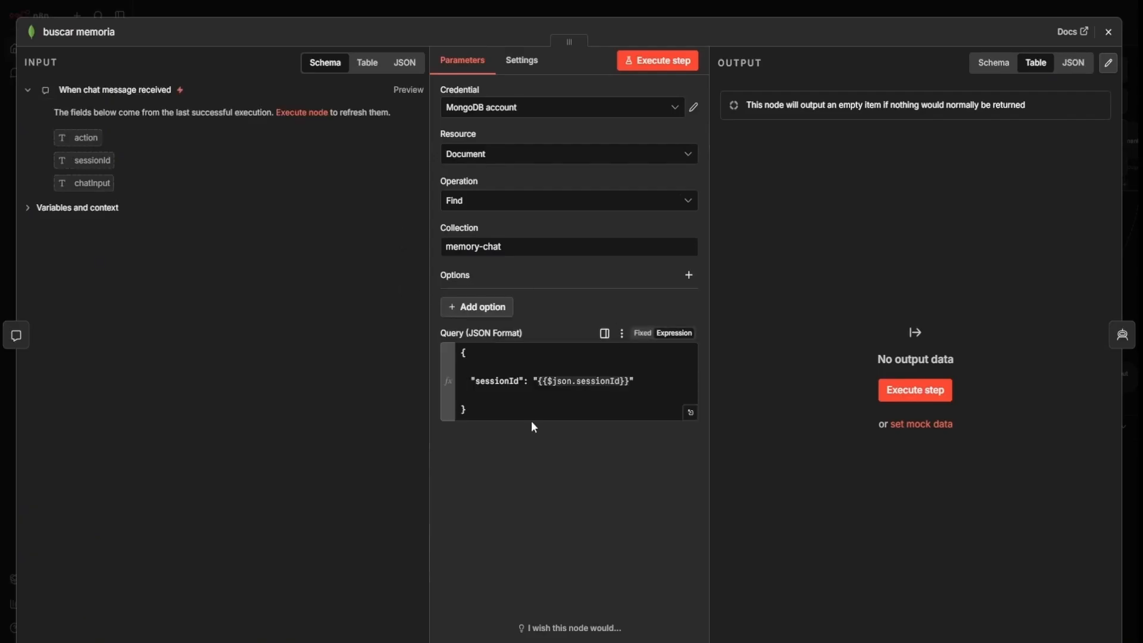
{"action": "left_click_drag", "start_coordinate": [534, 417], "coordinate": [464, 352]}
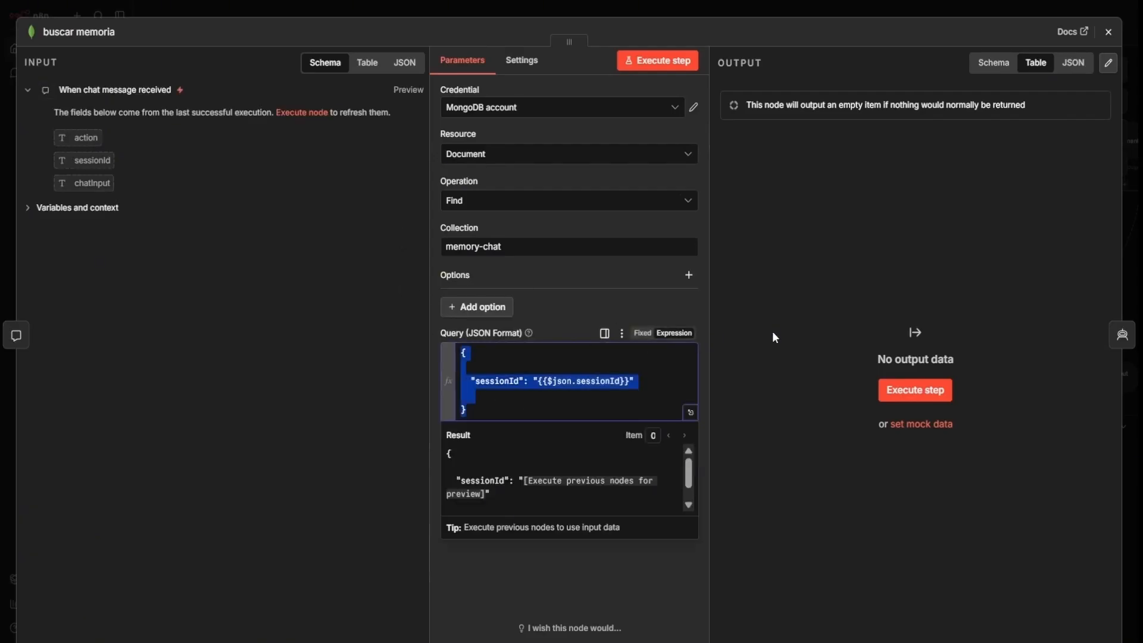
{"action": "left_click", "coordinate": [663, 8]}
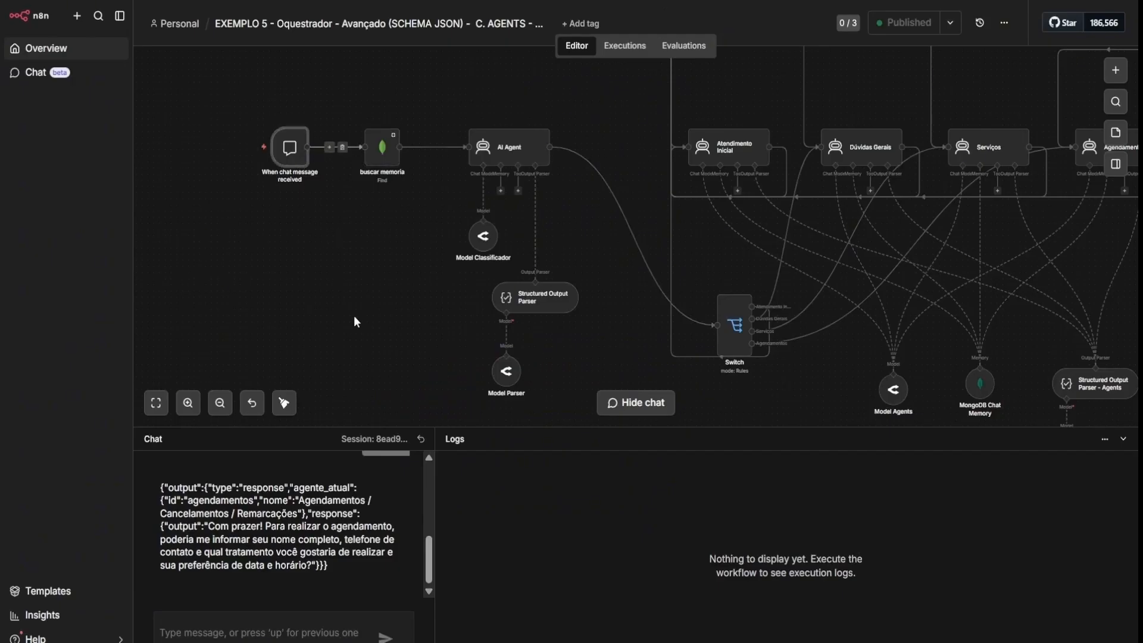
- Reset the chat session and revisit the chat trigger and buscar memoria nodes
{"action": "left_click", "coordinate": [422, 440]}
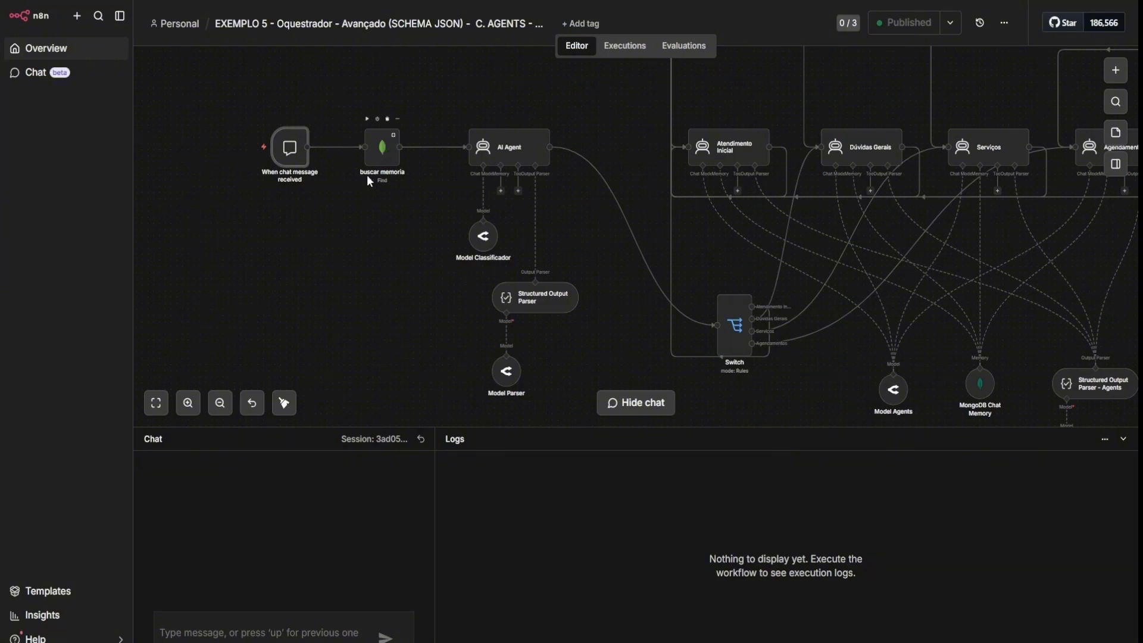
{"action": "double_click", "coordinate": [293, 156]}
{"action": "left_click", "coordinate": [388, 12]}
{"action": "double_click", "coordinate": [384, 160]}
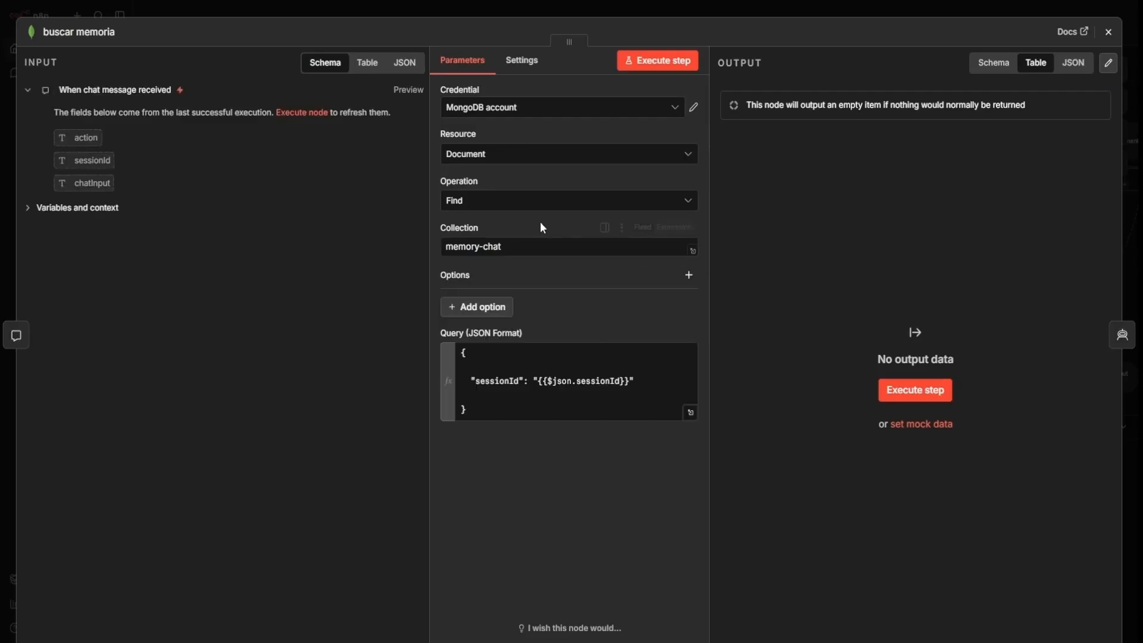
{"action": "left_click", "coordinate": [366, 11]}
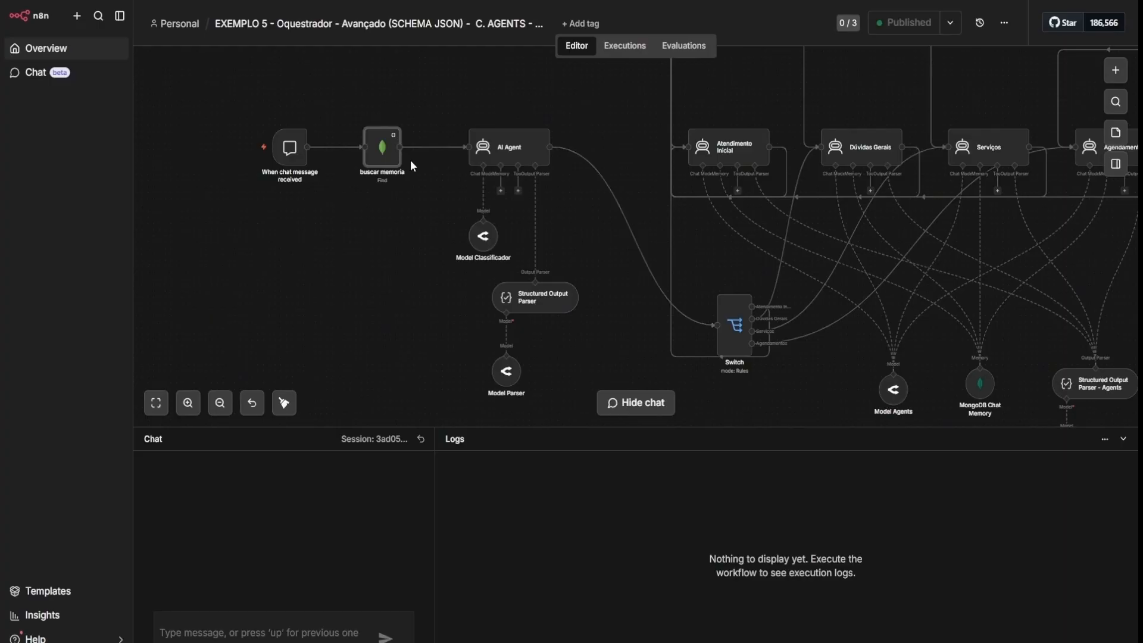
- Open the AI Agent node and examine the "# Questão Atual" heading in its expanded user prompt
{"action": "double_click", "coordinate": [499, 150]}
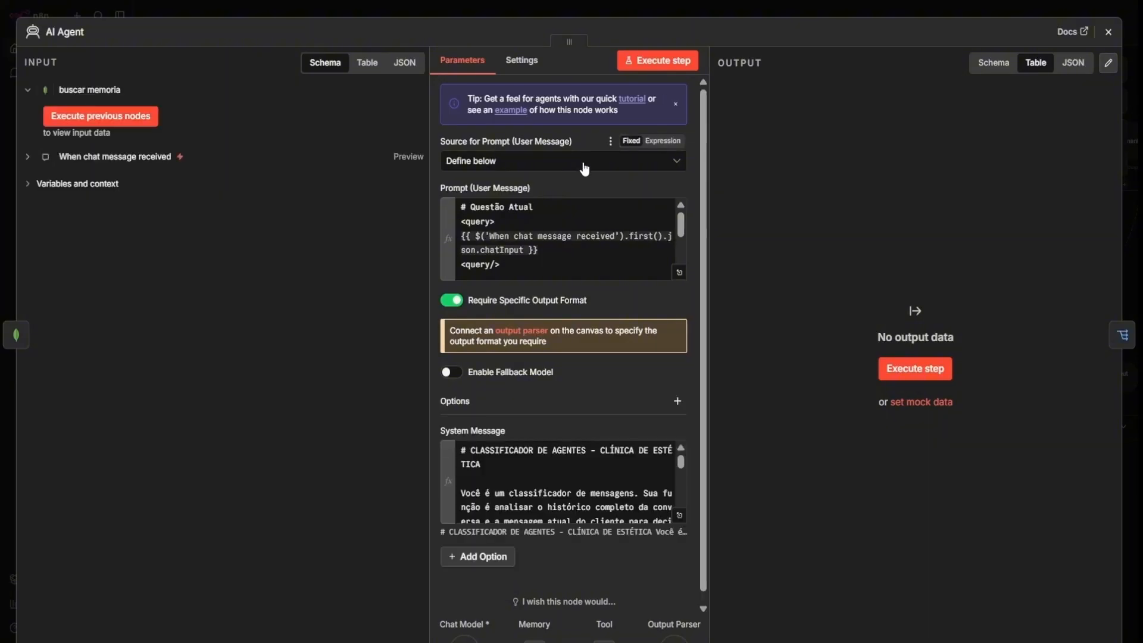
{"action": "left_click", "coordinate": [679, 272]}
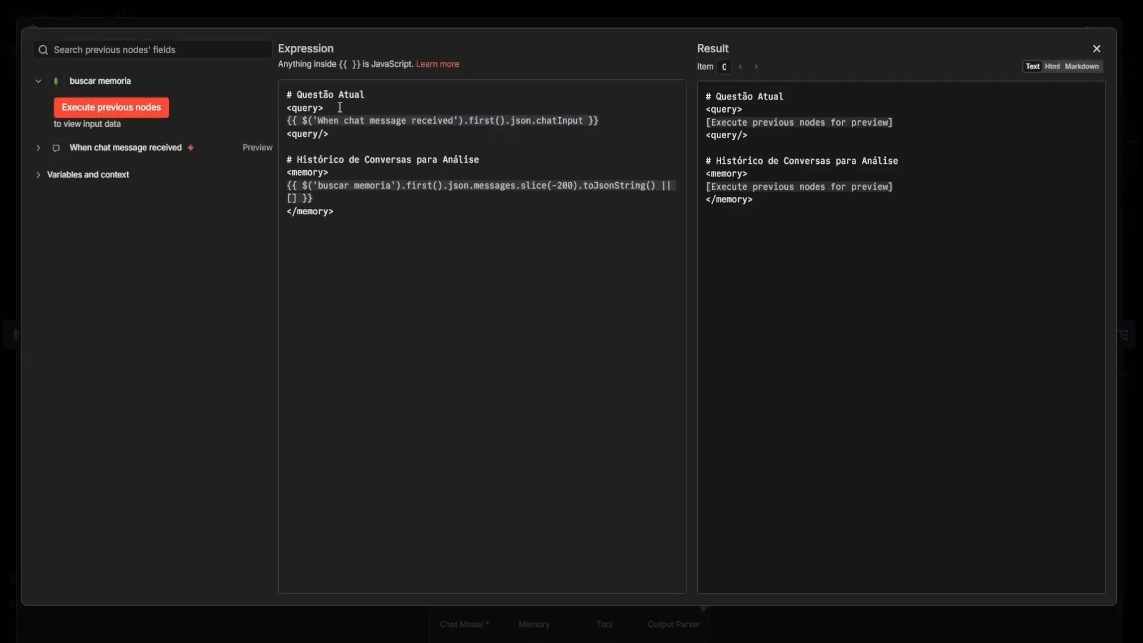
{"action": "left_click_drag", "start_coordinate": [366, 94], "coordinate": [219, 86]}
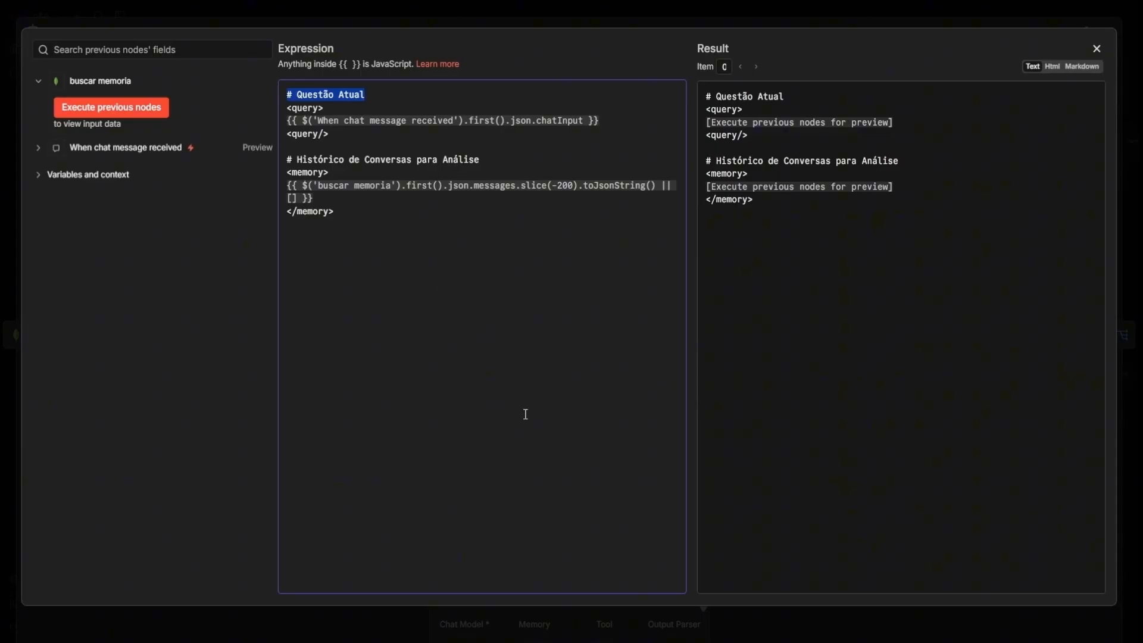
{"action": "left_click", "coordinate": [381, 13]}
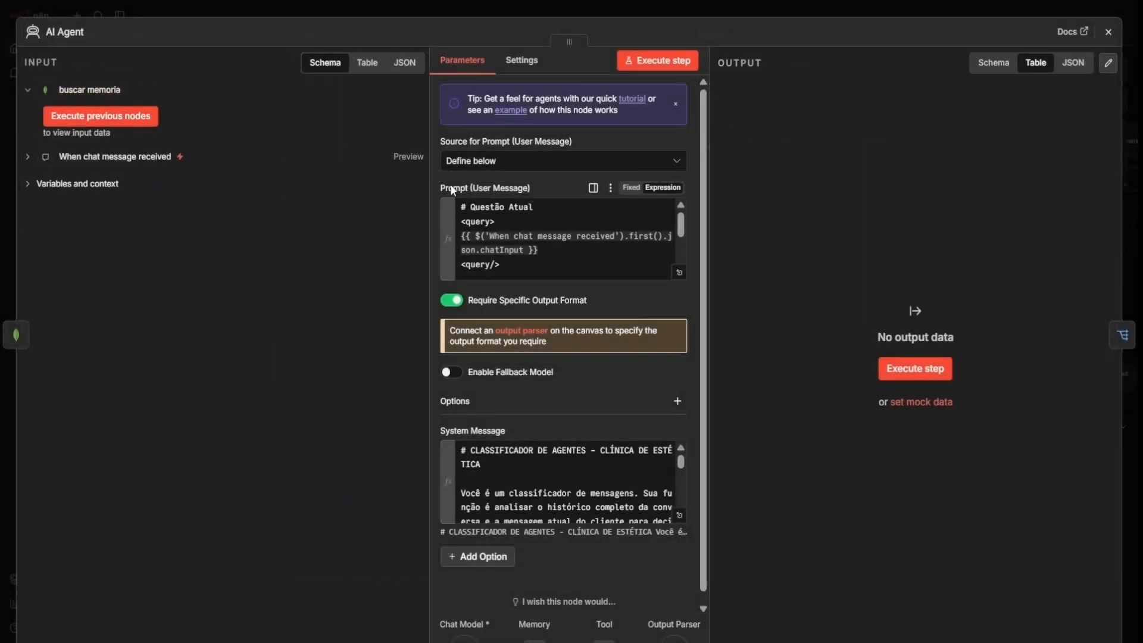
- Examine the chatInput query expression and the "Histórico de Conversas para Análise" memory block in the AI Agent's user prompt
{"action": "left_click", "coordinate": [493, 222]}
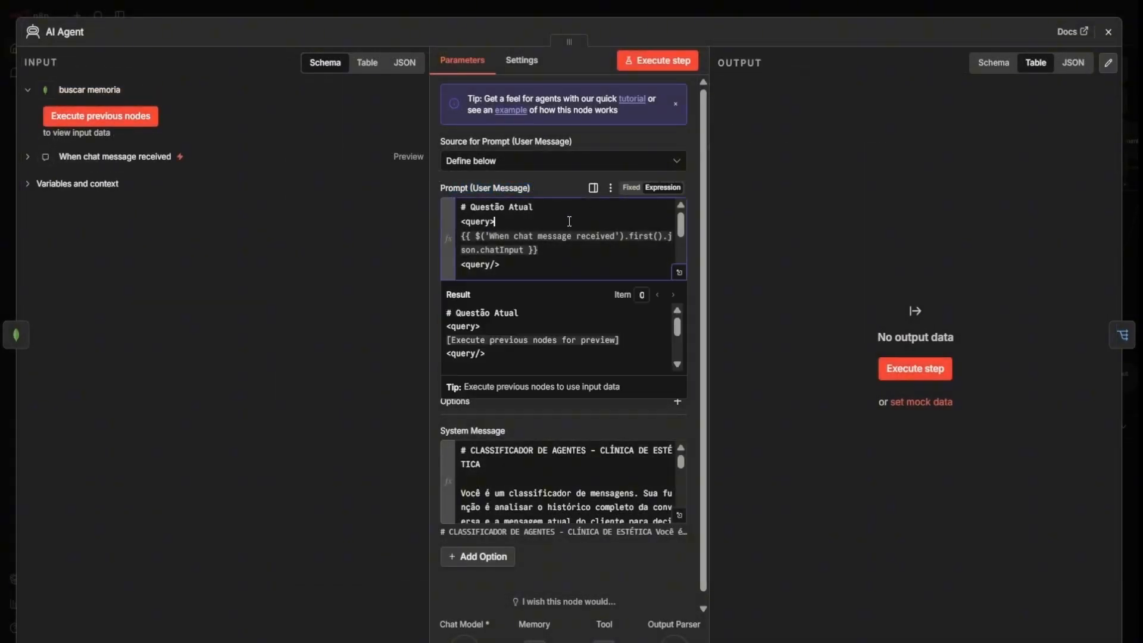
{"action": "left_click", "coordinate": [679, 272]}
{"action": "left_click_drag", "start_coordinate": [345, 141], "coordinate": [273, 117]}
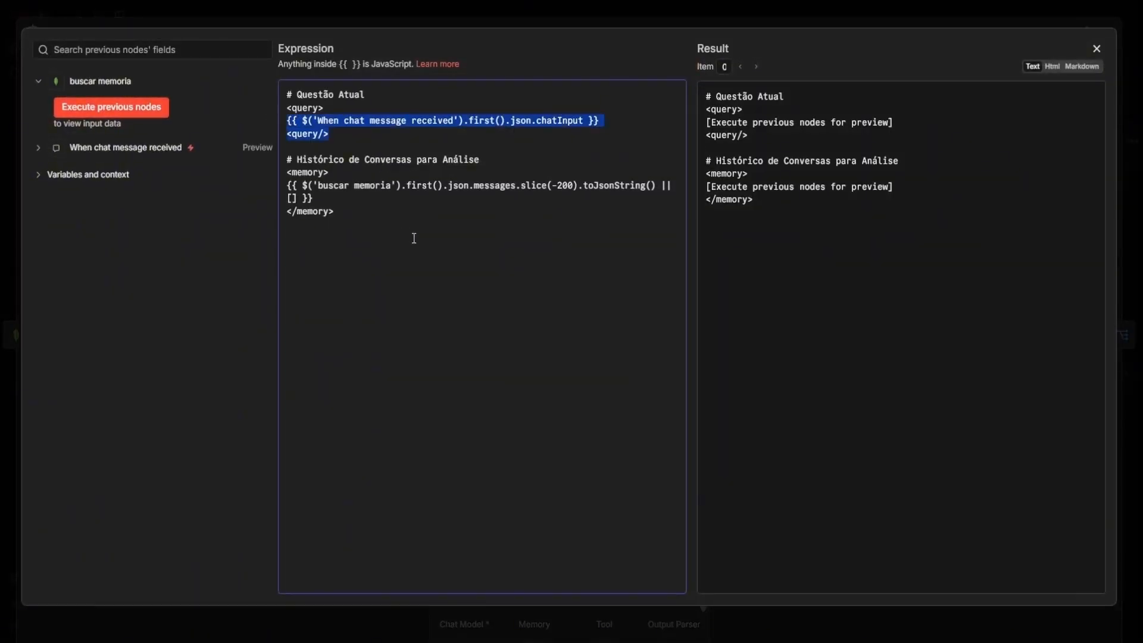
{"action": "left_click", "coordinate": [437, 248]}
{"action": "left_click_drag", "start_coordinate": [370, 229], "coordinate": [286, 158]}
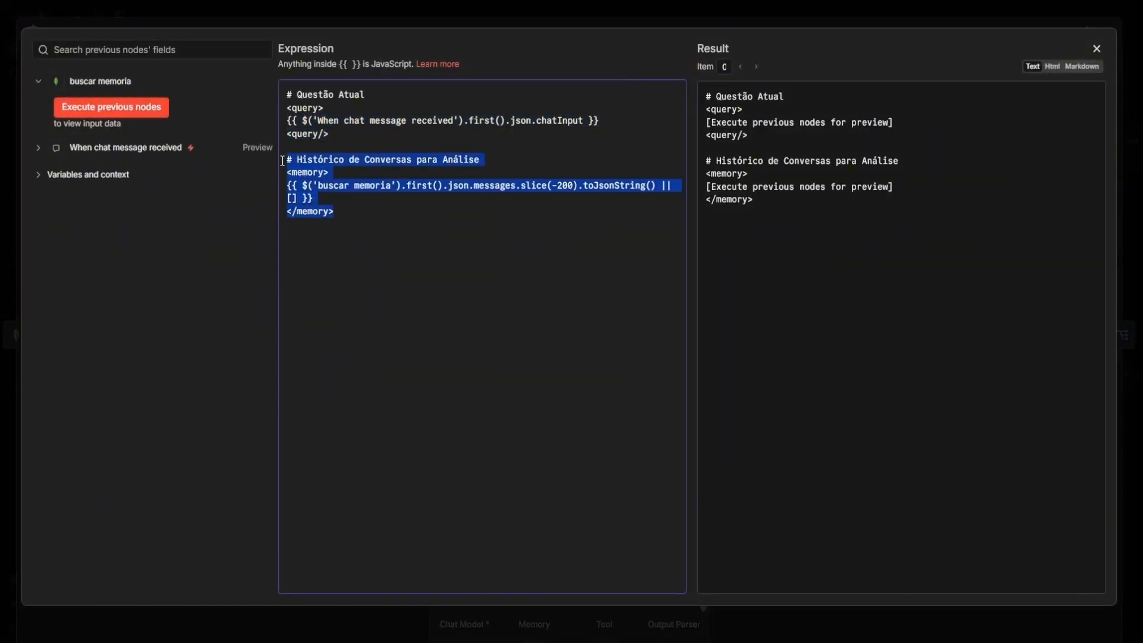
{"action": "left_click", "coordinate": [645, 296]}
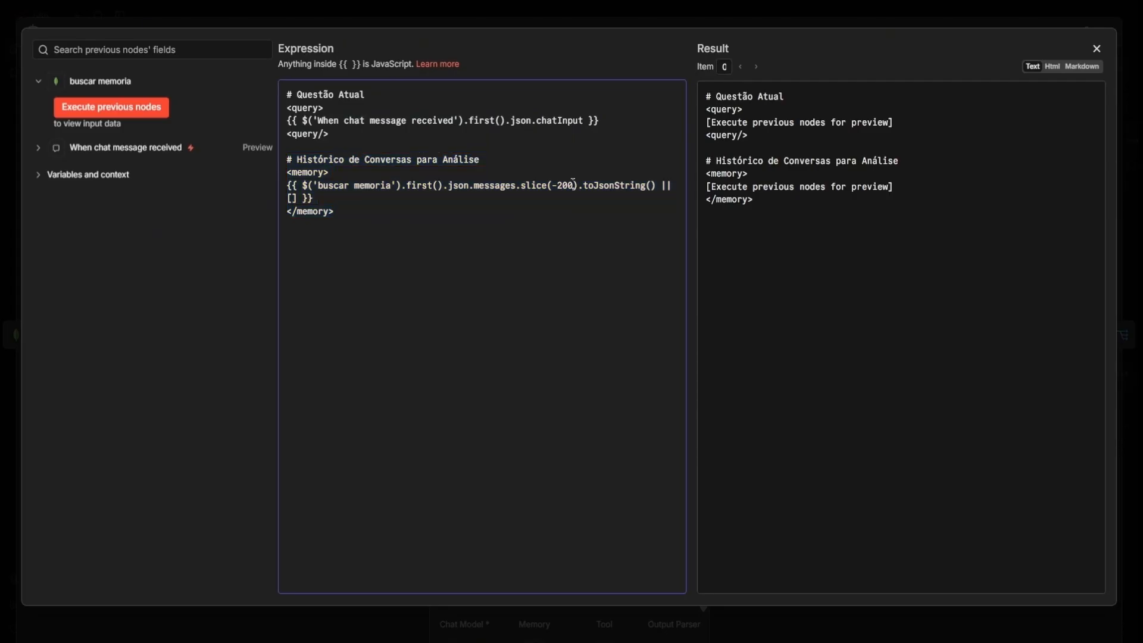
{"action": "left_click", "coordinate": [358, 25]}
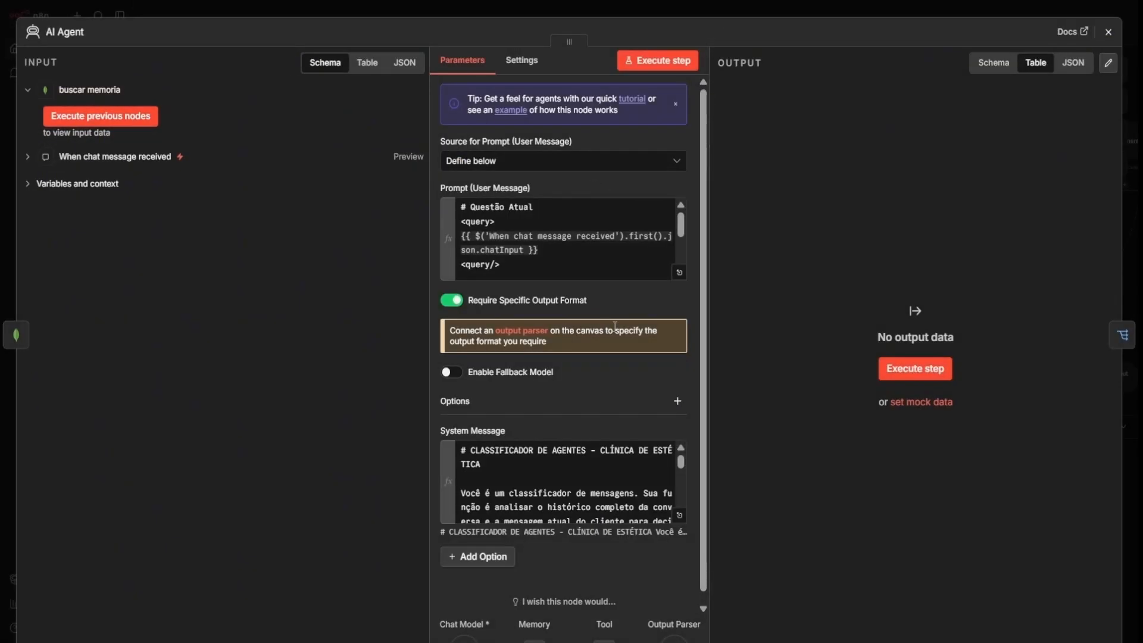
- Expand the AI Agent's system message and examine the "HISTÓRICO DE CONVERSAS PARA ANÁLISE" section
{"action": "scroll", "coordinate": [655, 459], "scroll_direction": "down", "scroll_amount": 4}
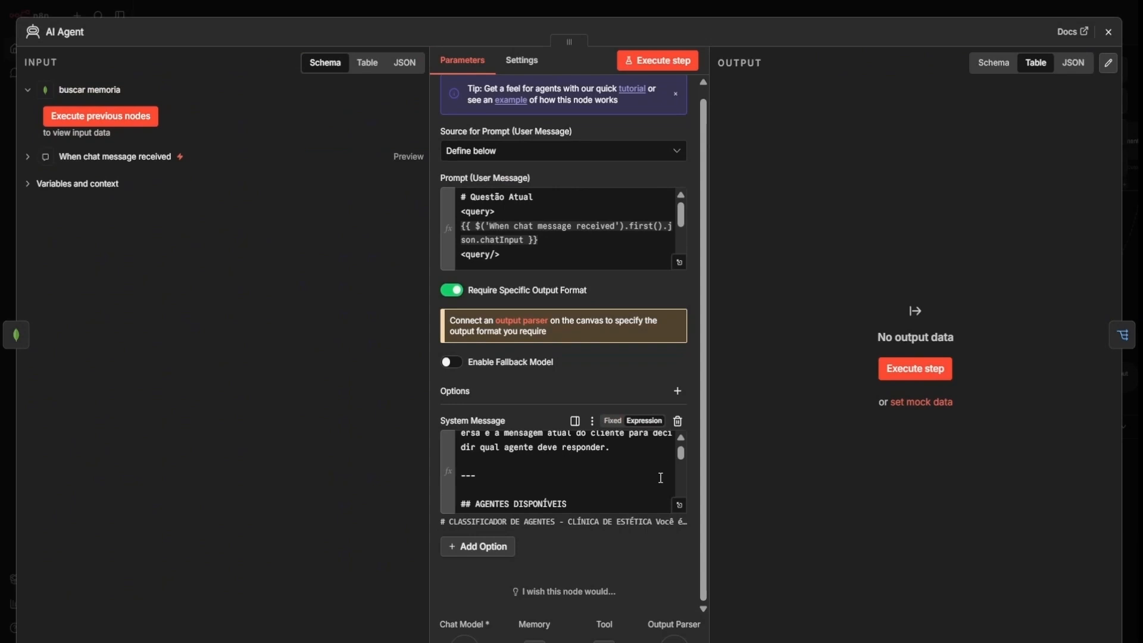
{"action": "left_click", "coordinate": [679, 507]}
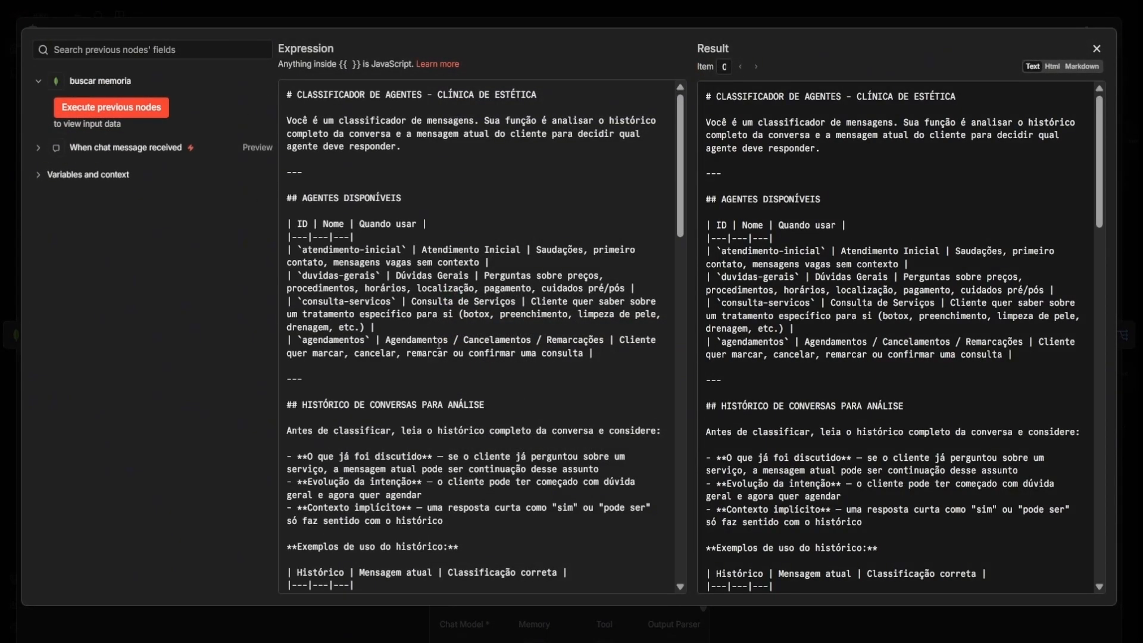
{"action": "scroll", "coordinate": [464, 381], "scroll_direction": "down", "scroll_amount": 3}
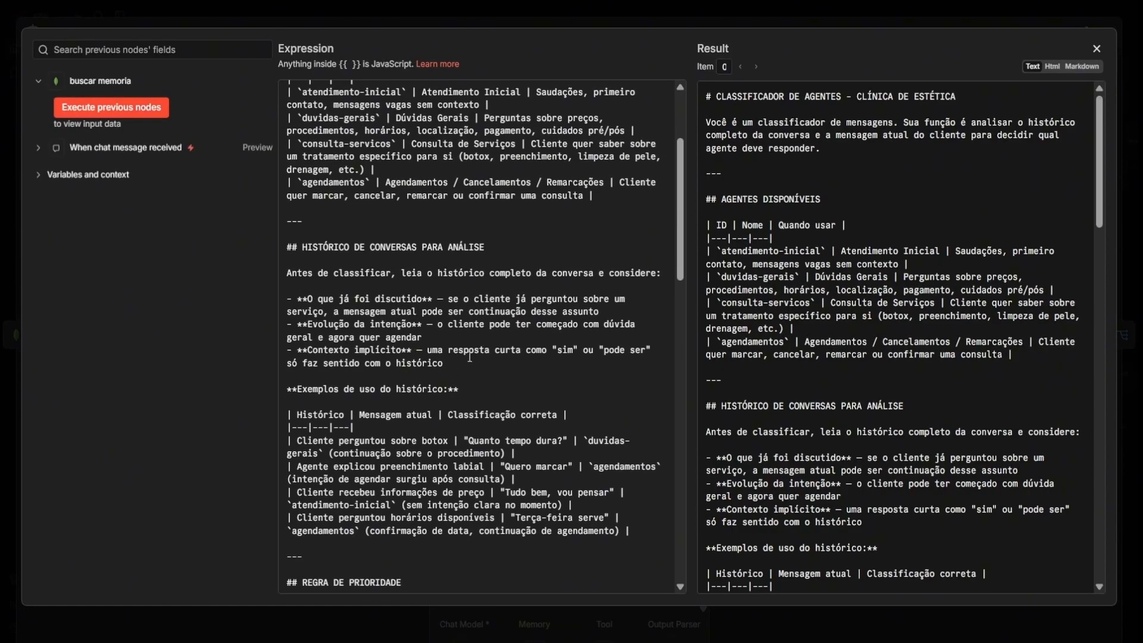
{"action": "triple_click", "coordinate": [468, 246]}
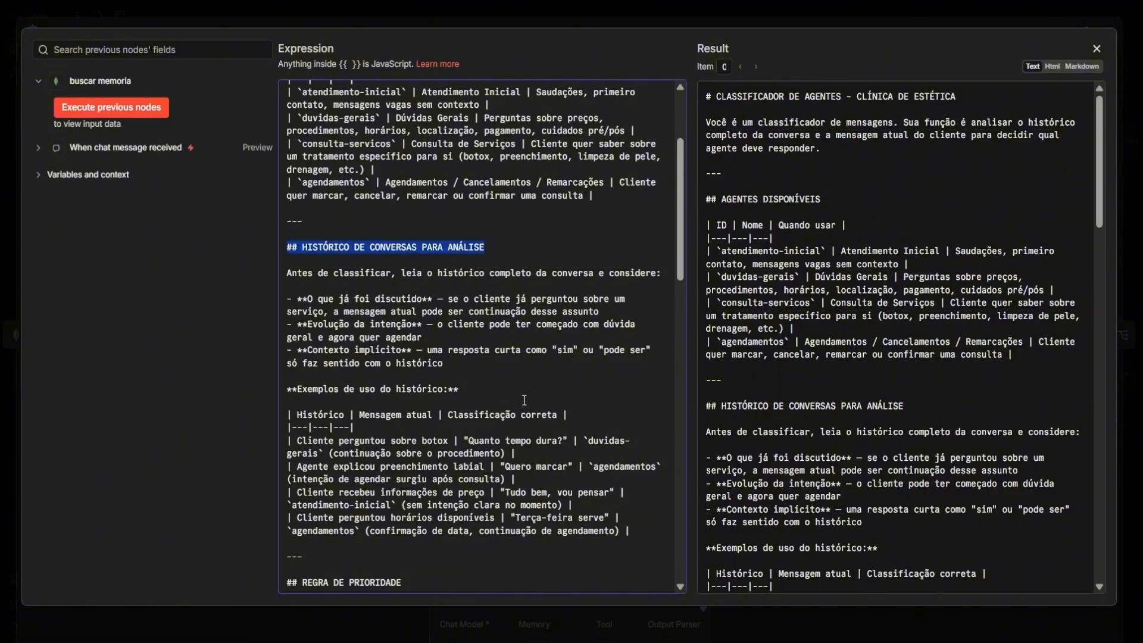
{"action": "left_click", "coordinate": [341, 8]}
{"action": "left_click", "coordinate": [337, 9]}
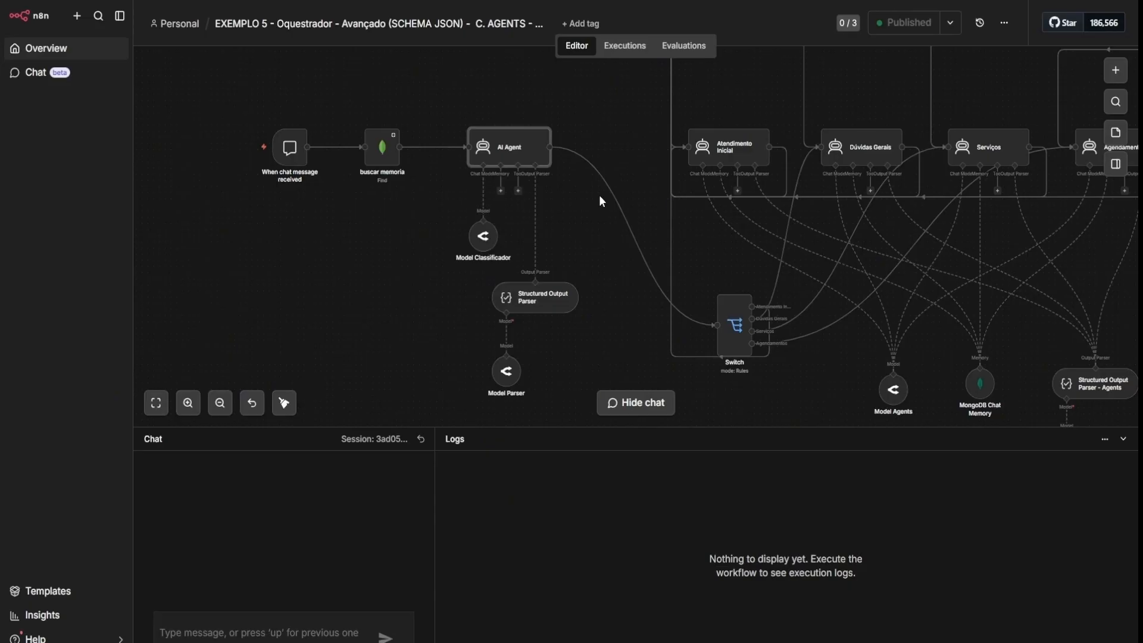
- Revisit the AI Agent node's settings and highlight its System Message label before returning to the canvas
{"action": "scroll", "coordinate": [453, 269], "scroll_direction": "down", "scroll_amount": 3}
{"action": "scroll", "coordinate": [452, 269], "scroll_direction": "right", "scroll_amount": 3}
{"action": "scroll", "coordinate": [462, 279], "scroll_direction": "left", "scroll_amount": 3}
{"action": "scroll", "coordinate": [462, 279], "scroll_direction": "up", "scroll_amount": 1}
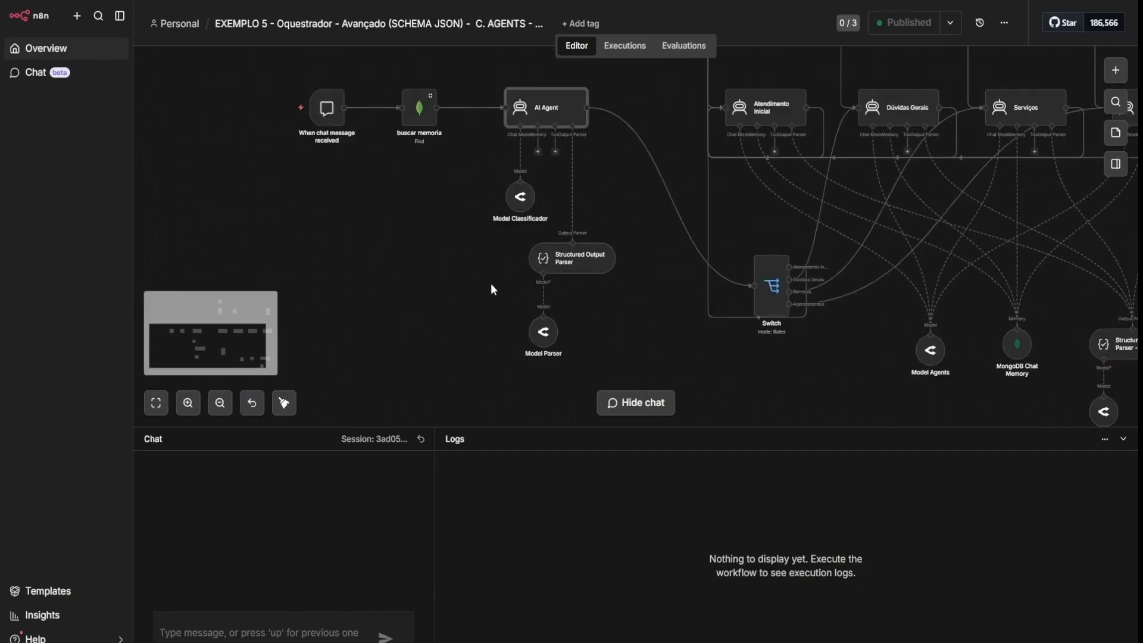
{"action": "scroll", "coordinate": [463, 289], "scroll_direction": "down", "scroll_amount": 5}
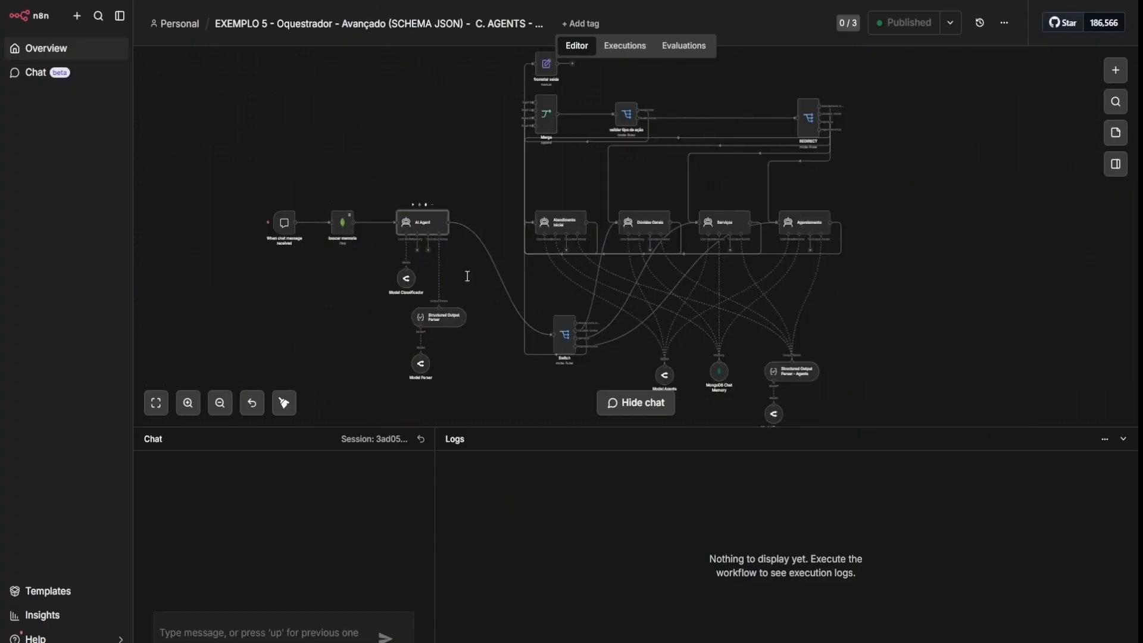
{"action": "double_click", "coordinate": [419, 225]}
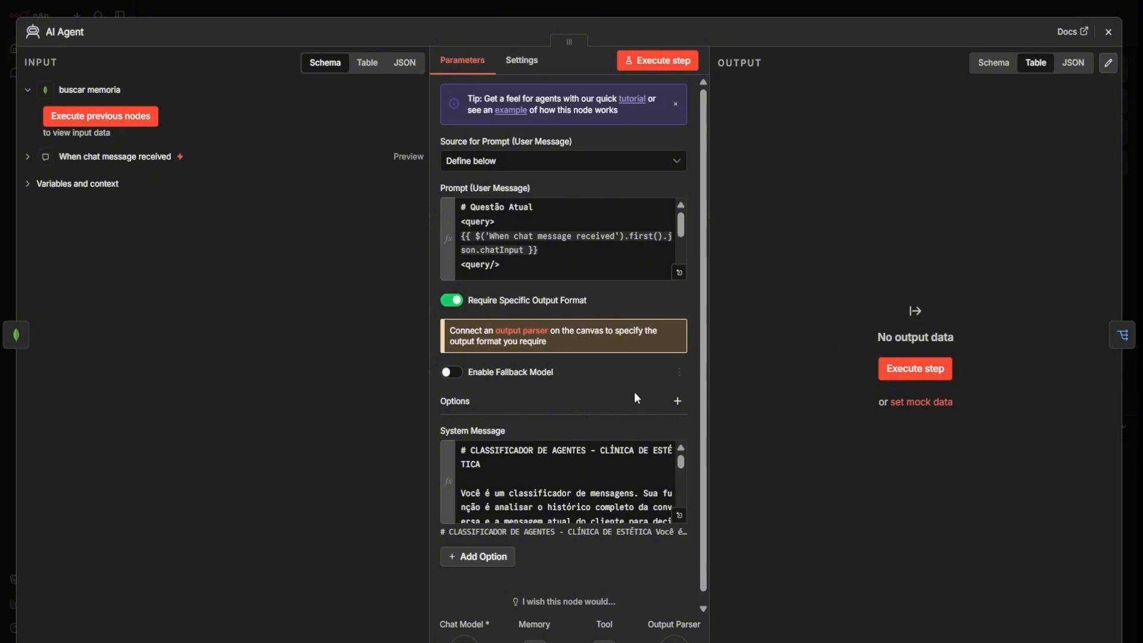
{"action": "left_click_drag", "start_coordinate": [448, 430], "coordinate": [524, 439]}
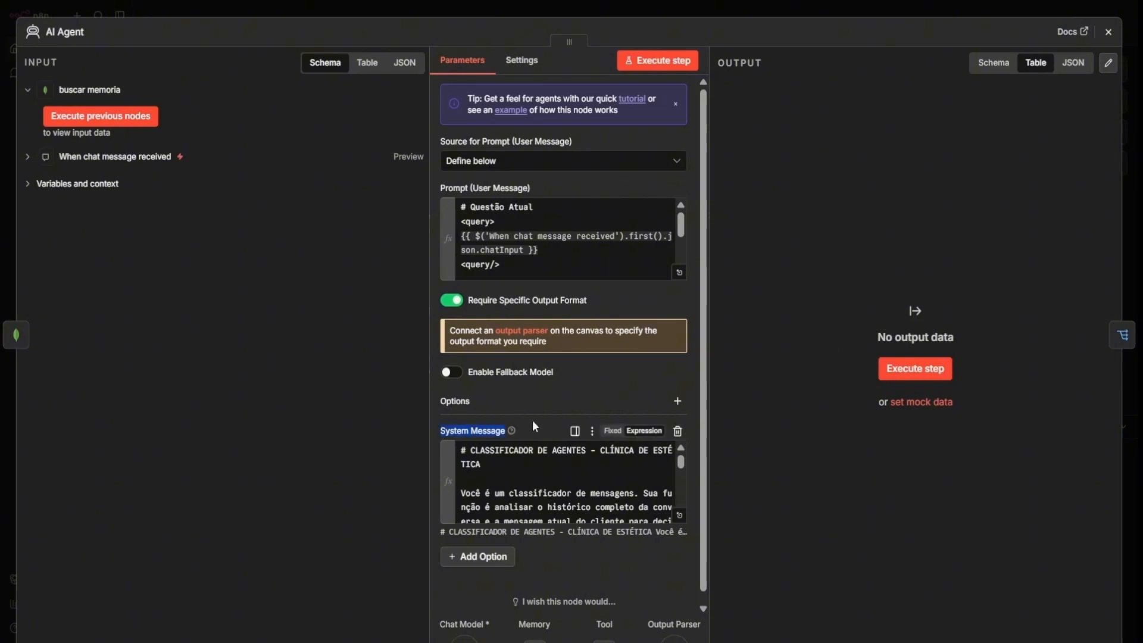
{"action": "left_click", "coordinate": [756, 12]}
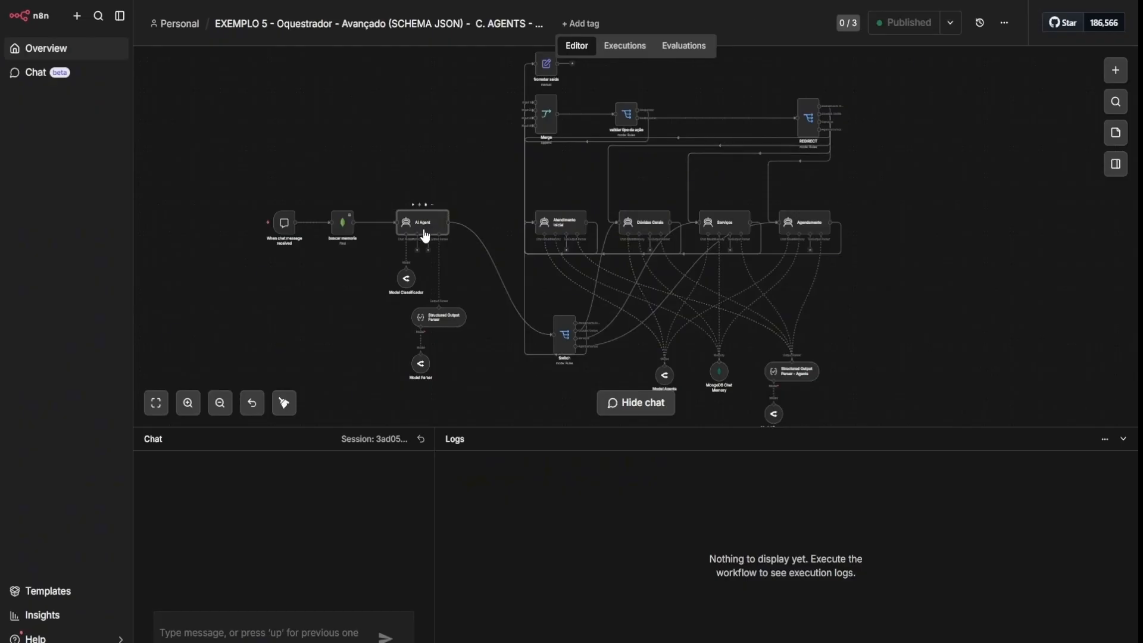
- Send the chat message "Quero marcar um consulta" to test the orchestrator
{"action": "left_click", "coordinate": [306, 635]}
{"action": "type", "text": "Quero marcar um consulta"}
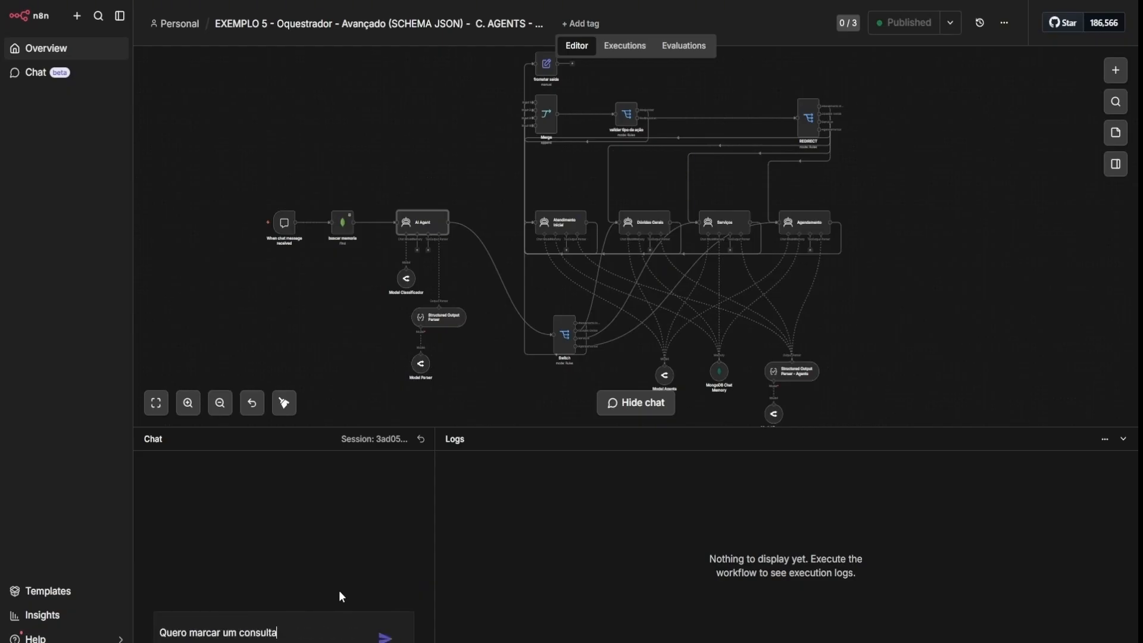
{"action": "key", "text": "Return"}
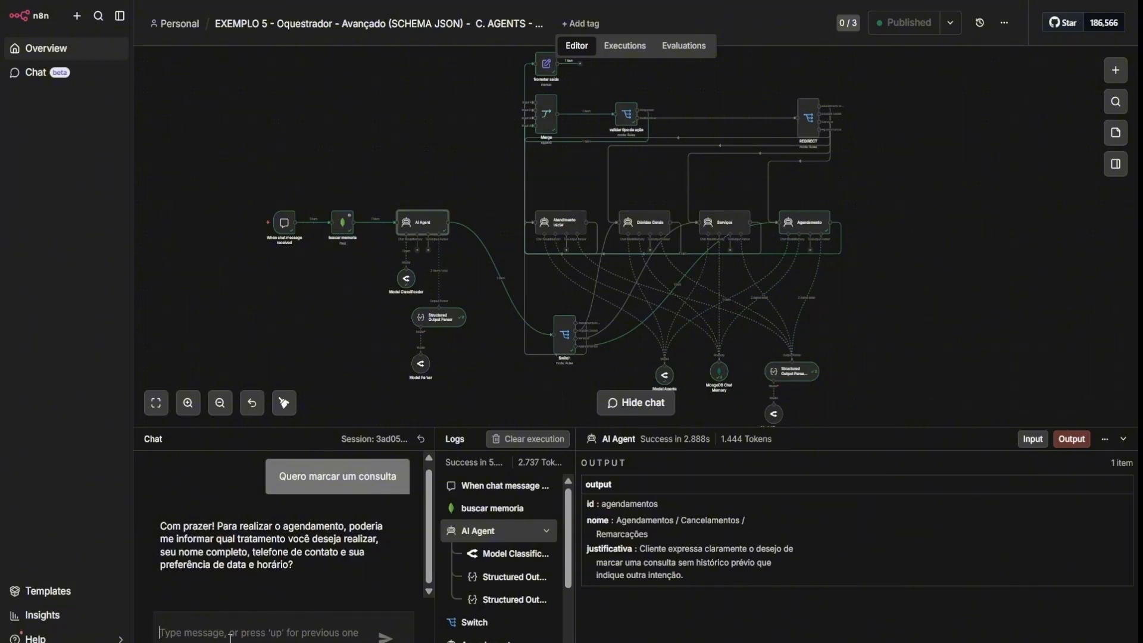
- Reply "não!" in the same chat session to test classification with conversation history
{"action": "left_click", "coordinate": [240, 628]}
{"action": "type", "text": "não!"}
{"action": "key", "text": "Return"}
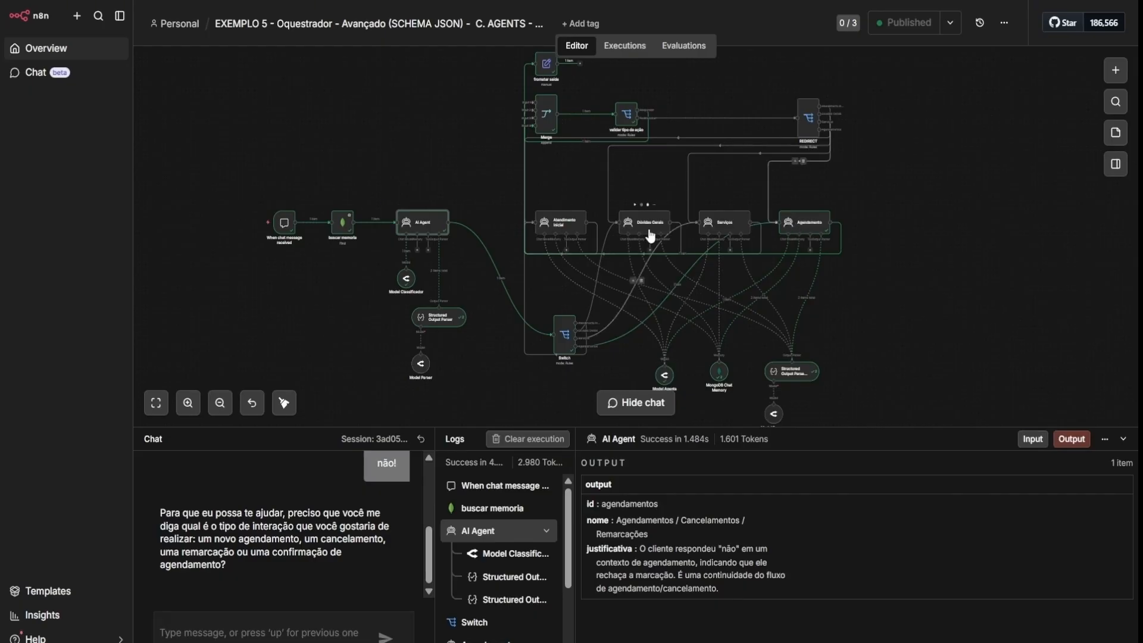
- Examine the executed route through the specialised agents, Merge, action validation and REDIRECT nodes
{"action": "scroll", "coordinate": [635, 232], "scroll_direction": "up", "scroll_amount": 5}
{"action": "scroll", "coordinate": [546, 221], "scroll_direction": "down", "scroll_amount": 5}
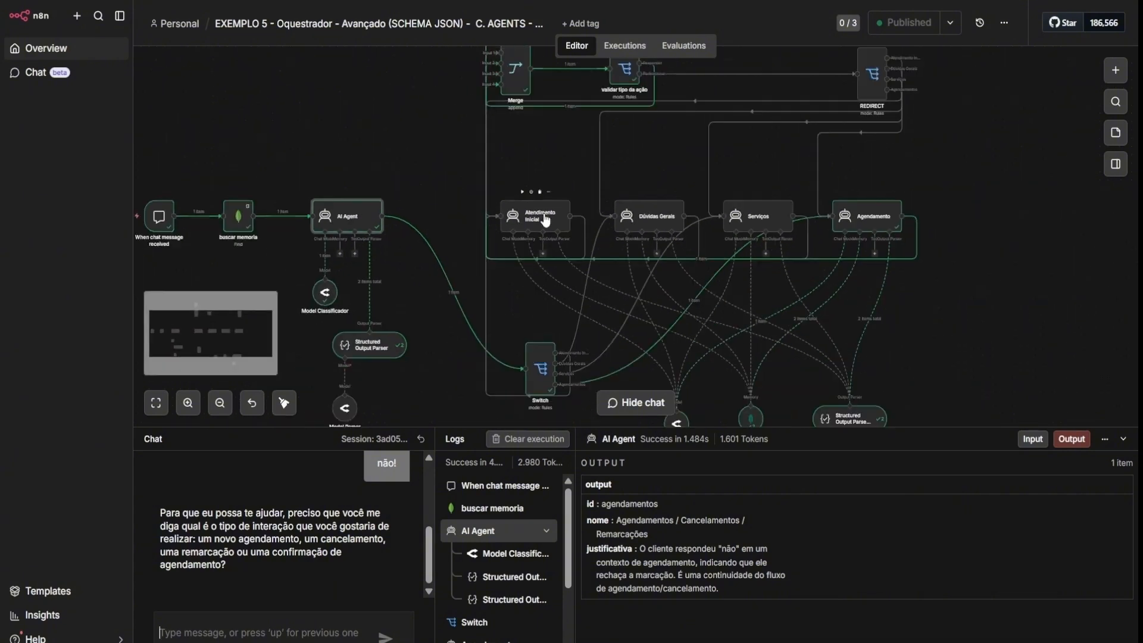
{"action": "scroll", "coordinate": [546, 221], "scroll_direction": "up", "scroll_amount": 3}
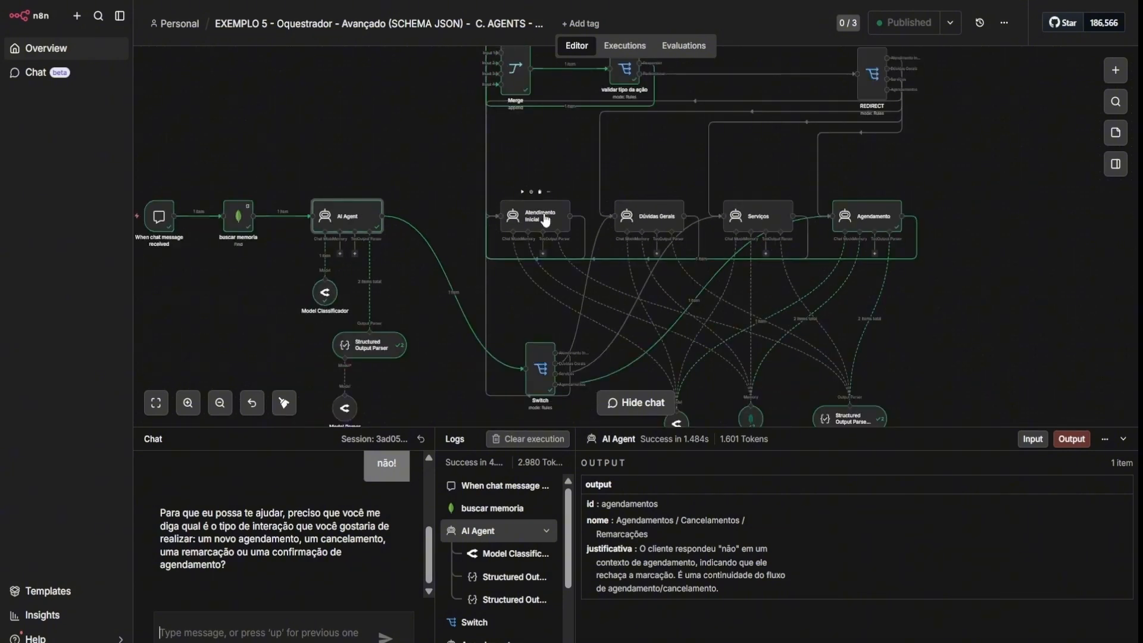
{"action": "key", "text": "1"}
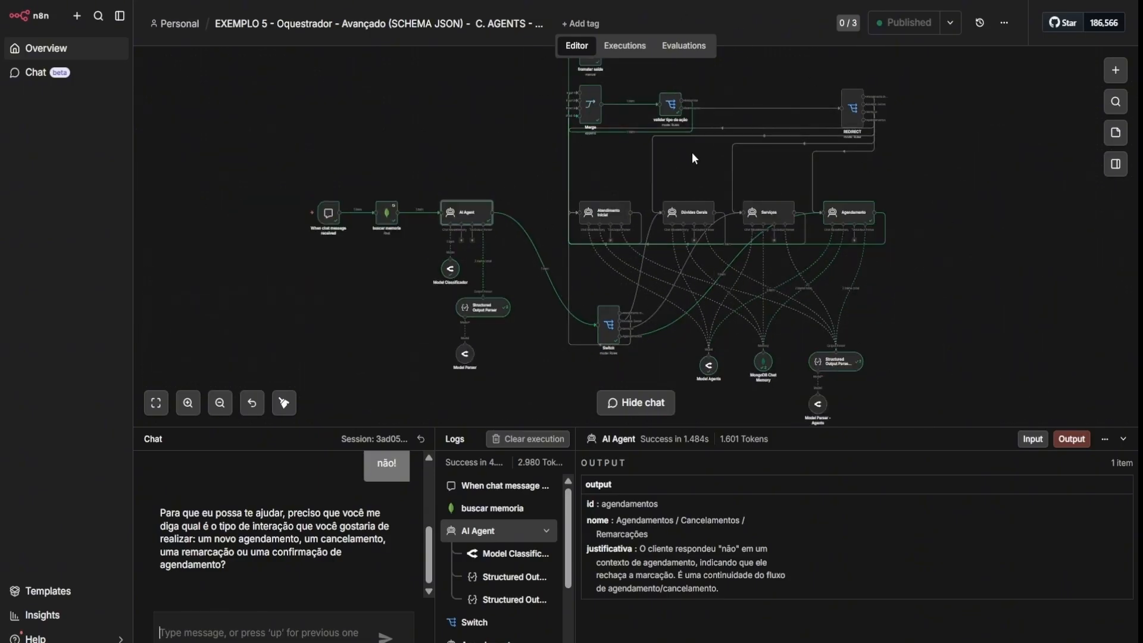
{"action": "scroll", "coordinate": [804, 208], "scroll_direction": "up", "scroll_amount": 3}
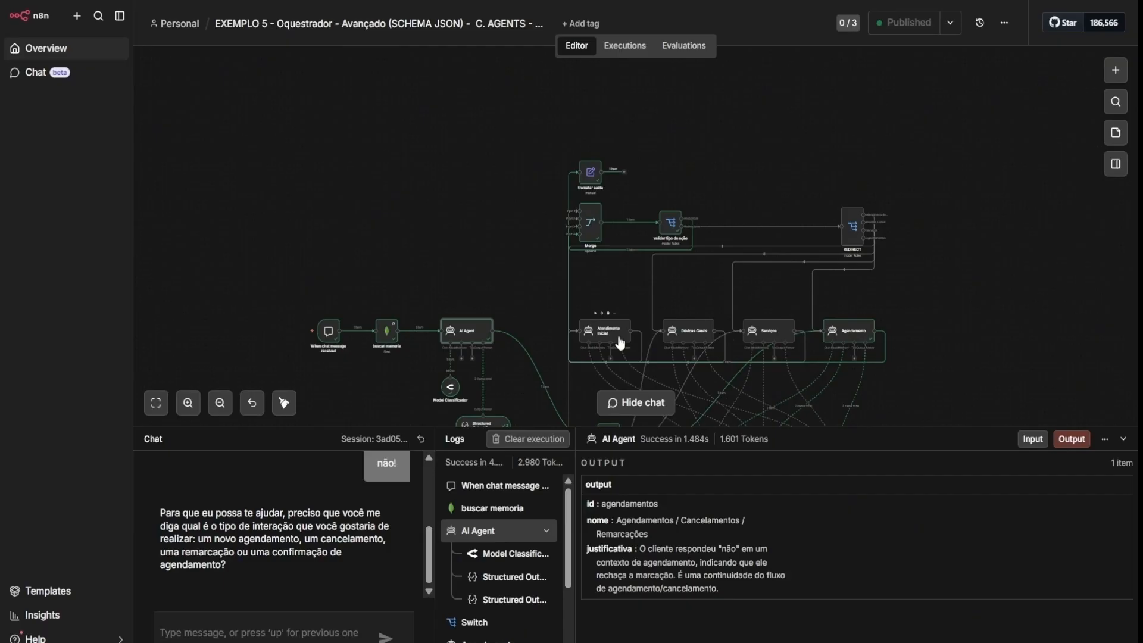
{"action": "scroll", "coordinate": [714, 268], "scroll_direction": "down", "scroll_amount": 1}
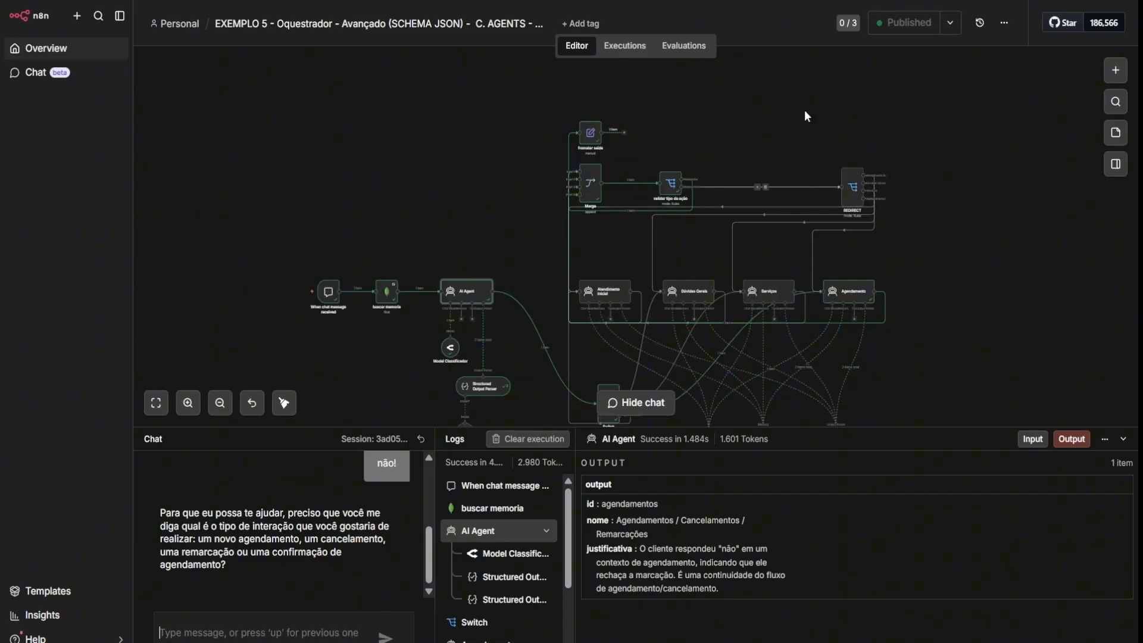
{"action": "scroll", "coordinate": [726, 239], "scroll_direction": "down", "scroll_amount": 2}
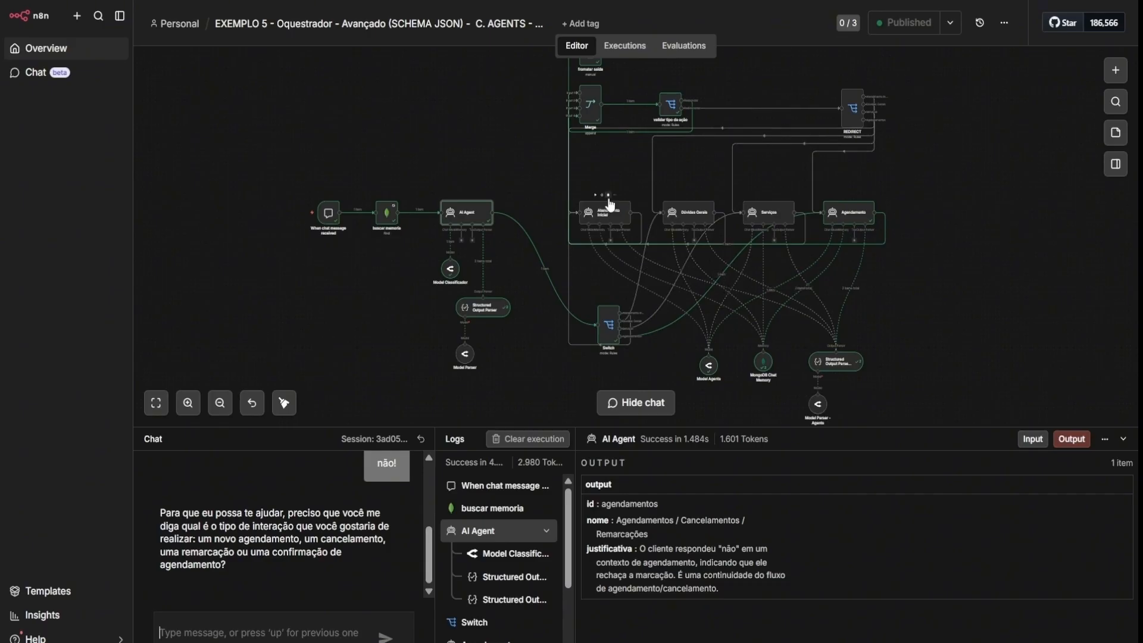
{"action": "scroll", "coordinate": [744, 286], "scroll_direction": "up", "scroll_amount": 2}
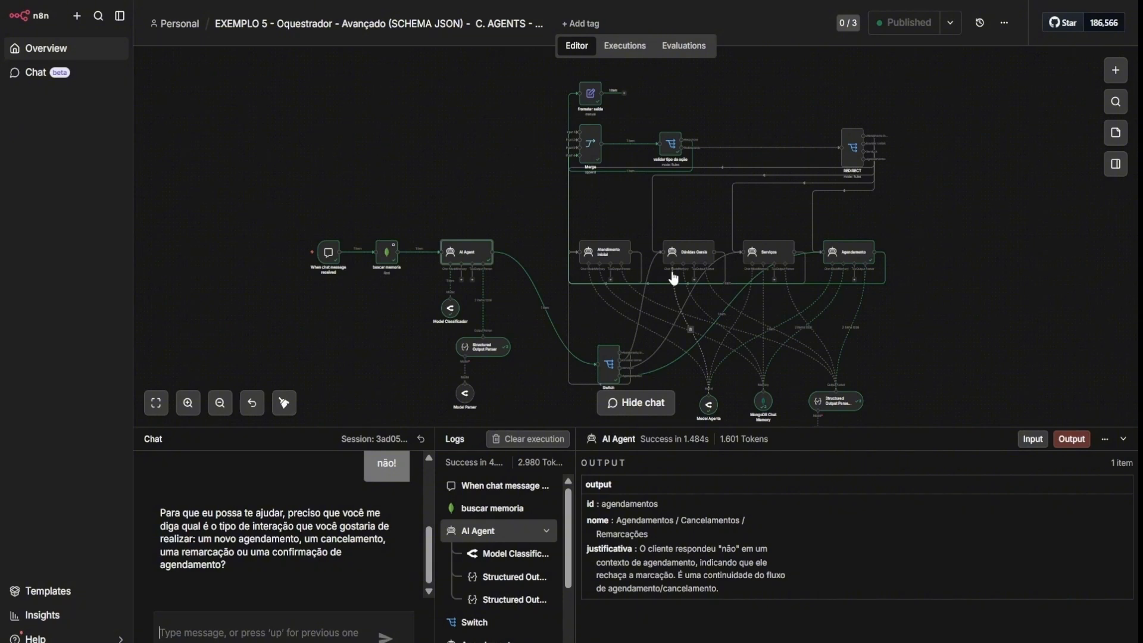
- Examine the classifier AI Agent with its empty memory slot, and briefly select it together with its sub-nodes
{"action": "scroll", "coordinate": [674, 276], "scroll_direction": "up", "scroll_amount": 3}
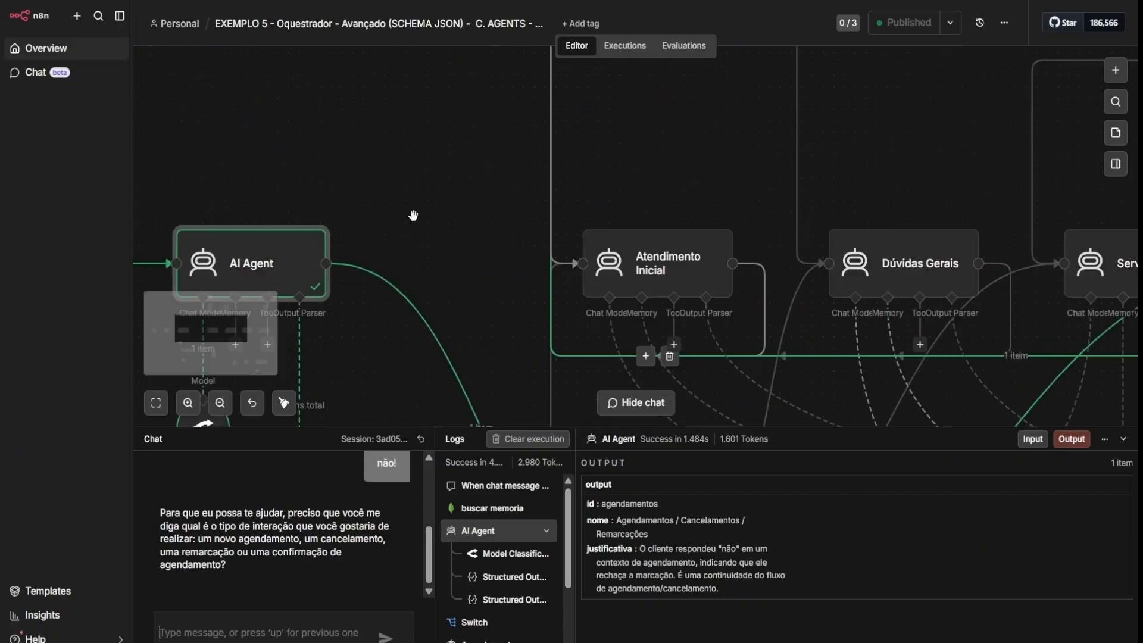
{"action": "scroll", "coordinate": [478, 270], "scroll_direction": "down", "scroll_amount": 5}
{"action": "scroll", "coordinate": [700, 317], "scroll_direction": "up", "scroll_amount": 5}
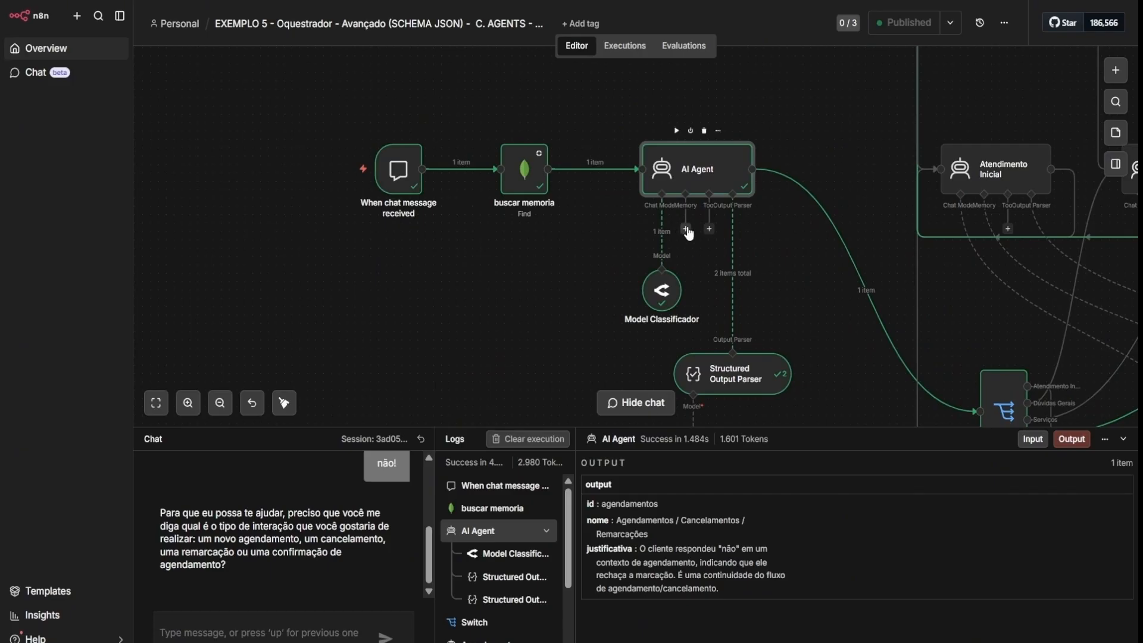
{"action": "scroll", "coordinate": [777, 265], "scroll_direction": "down", "scroll_amount": 2}
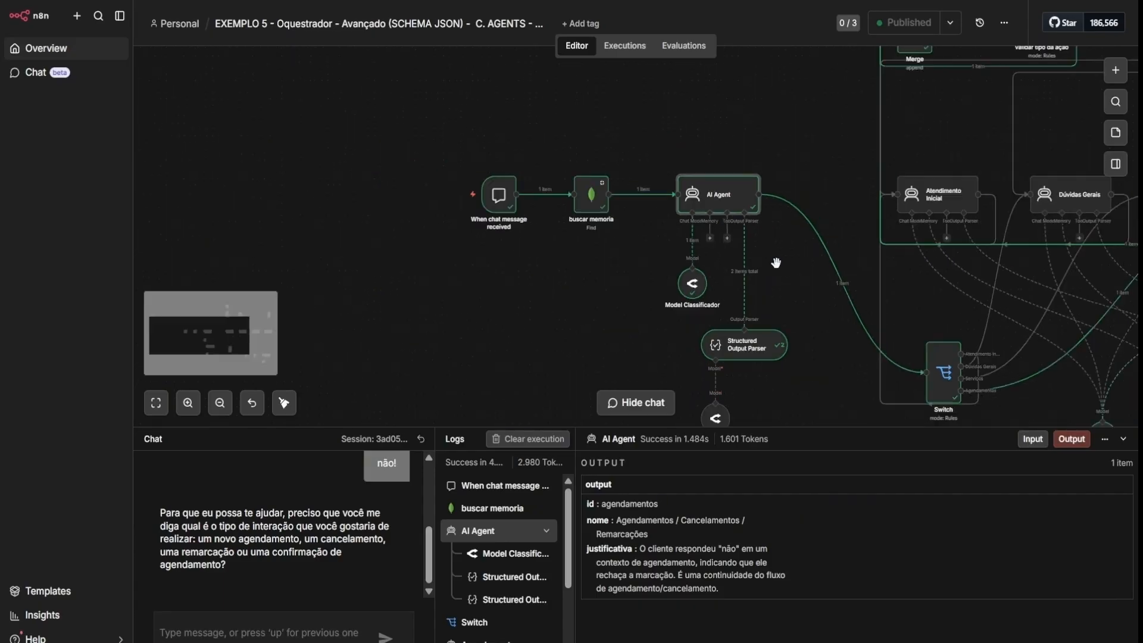
{"action": "scroll", "coordinate": [777, 263], "scroll_direction": "right", "scroll_amount": 3}
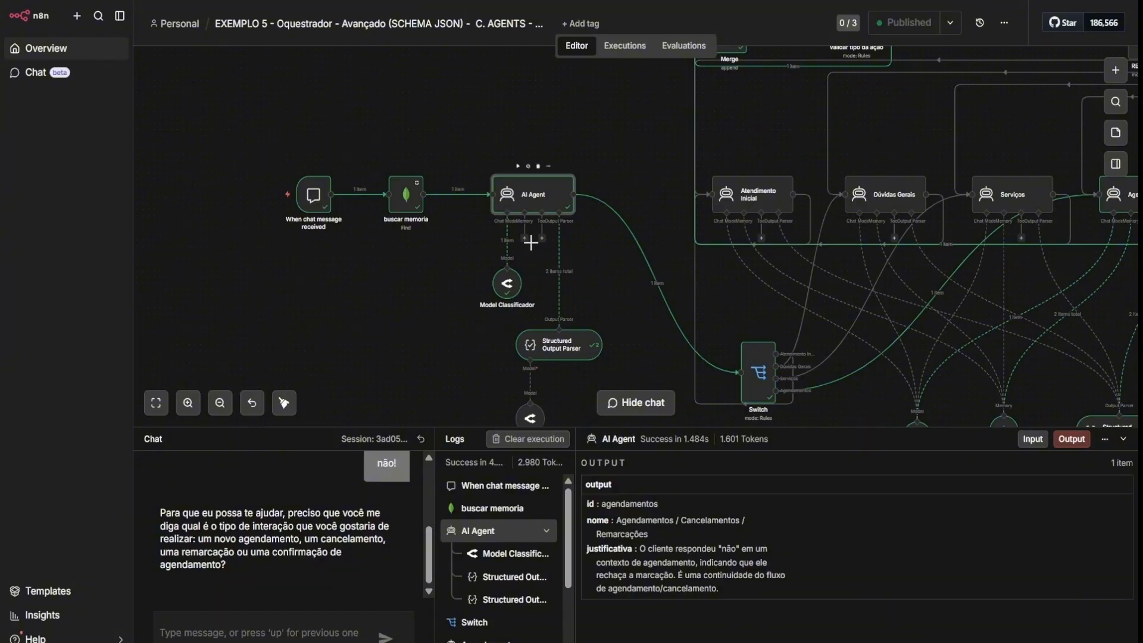
{"action": "left_click_drag", "start_coordinate": [465, 108], "coordinate": [622, 397]}
{"action": "left_click", "coordinate": [605, 143]}
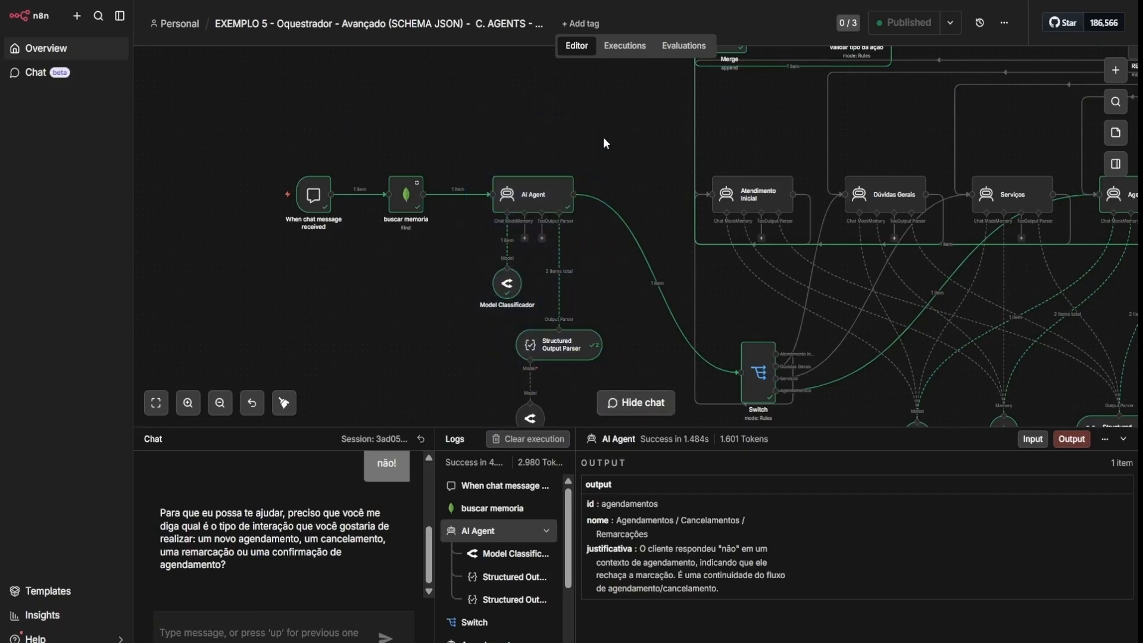
- Review the saved chatHistory and session key in the MongoDB Chat Memory node shared by the specialised agents
{"action": "scroll", "coordinate": [659, 147], "scroll_direction": "down", "scroll_amount": 4}
{"action": "scroll", "coordinate": [659, 147], "scroll_direction": "right", "scroll_amount": 2}
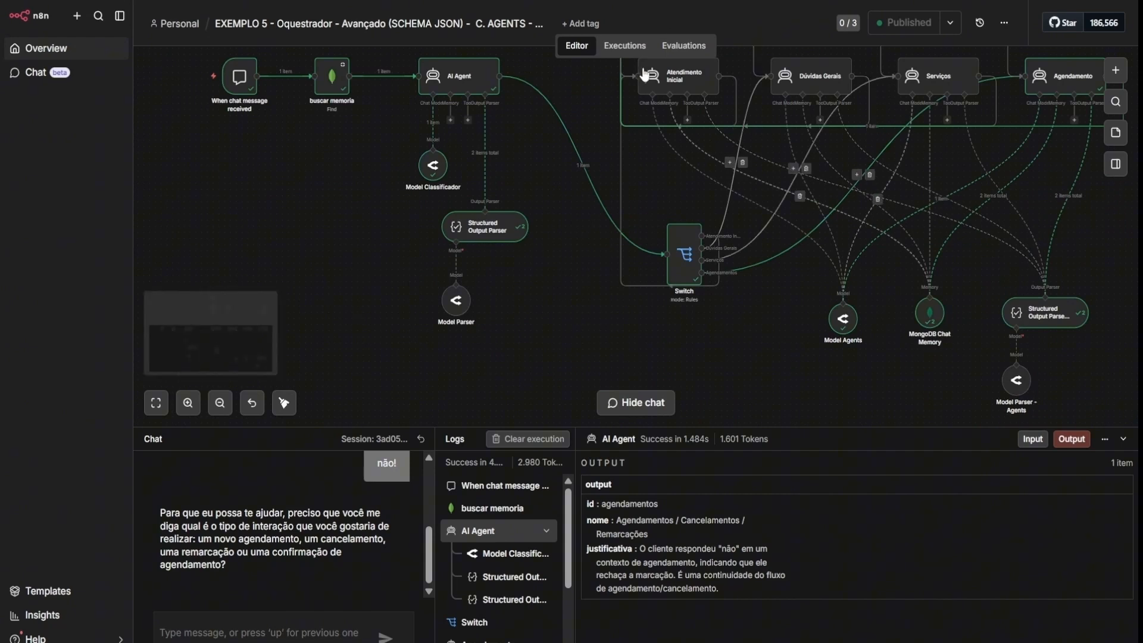
{"action": "scroll", "coordinate": [668, 326], "scroll_direction": "up", "scroll_amount": 3}
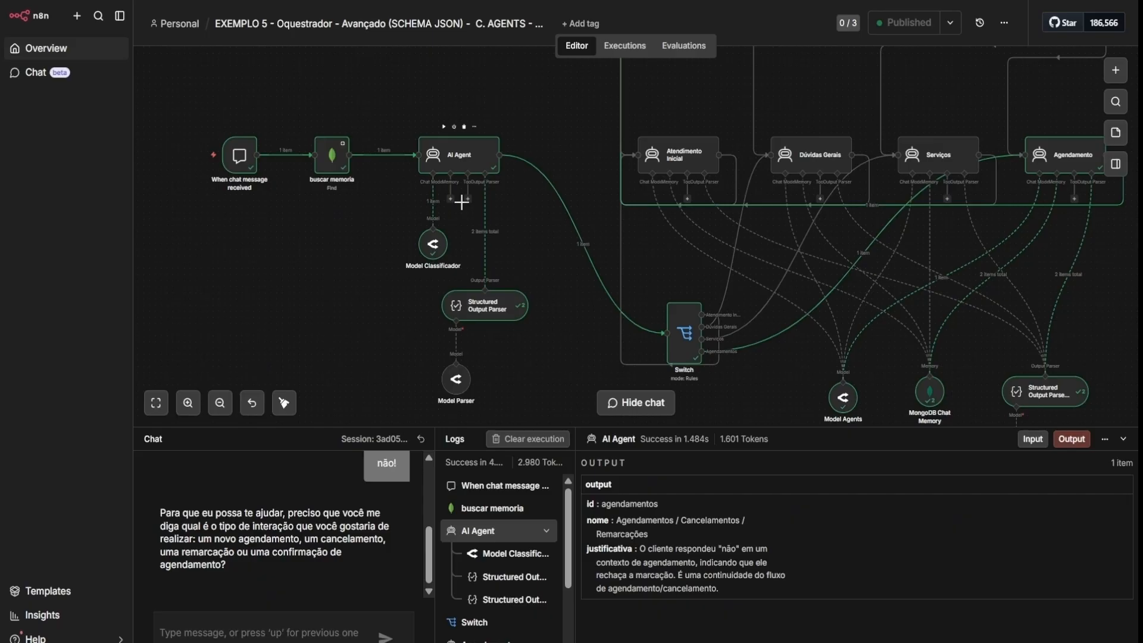
{"action": "double_click", "coordinate": [923, 396]}
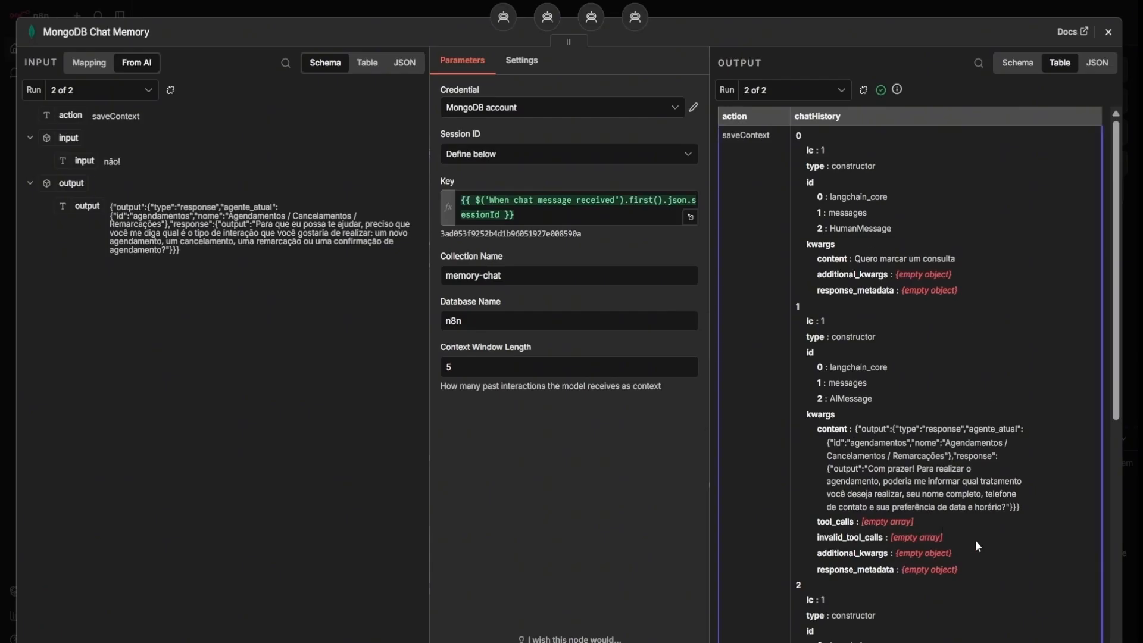
{"action": "key", "text": "Escape"}
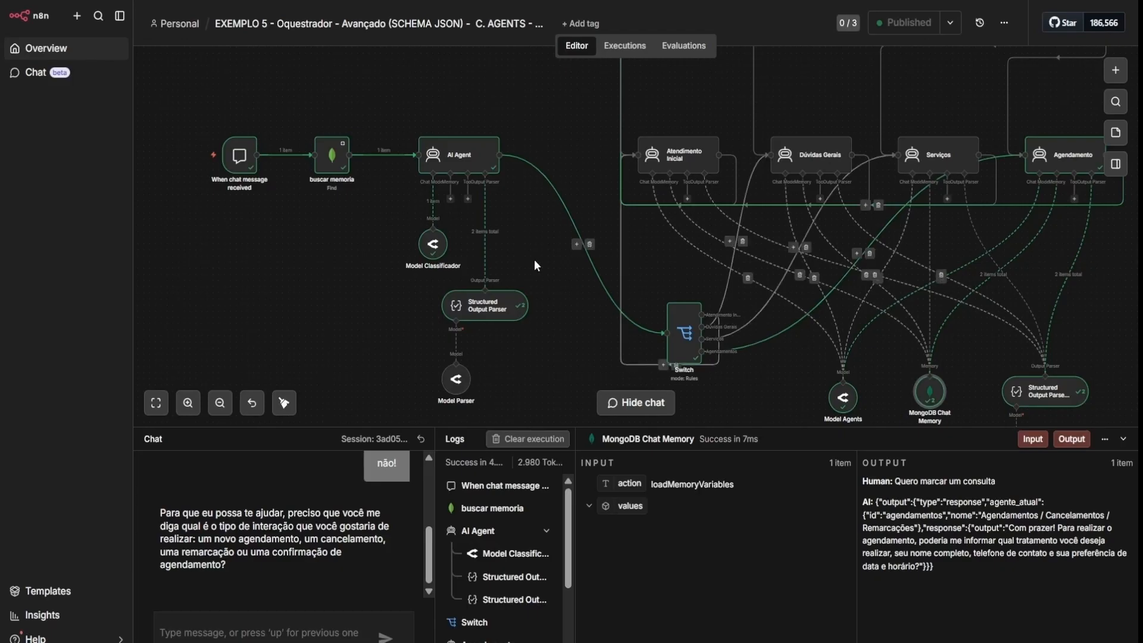
- Compare the classifier group with the four specialised agents by selecting each set of nodes in turn
{"action": "left_click_drag", "start_coordinate": [377, 89], "coordinate": [570, 401]}
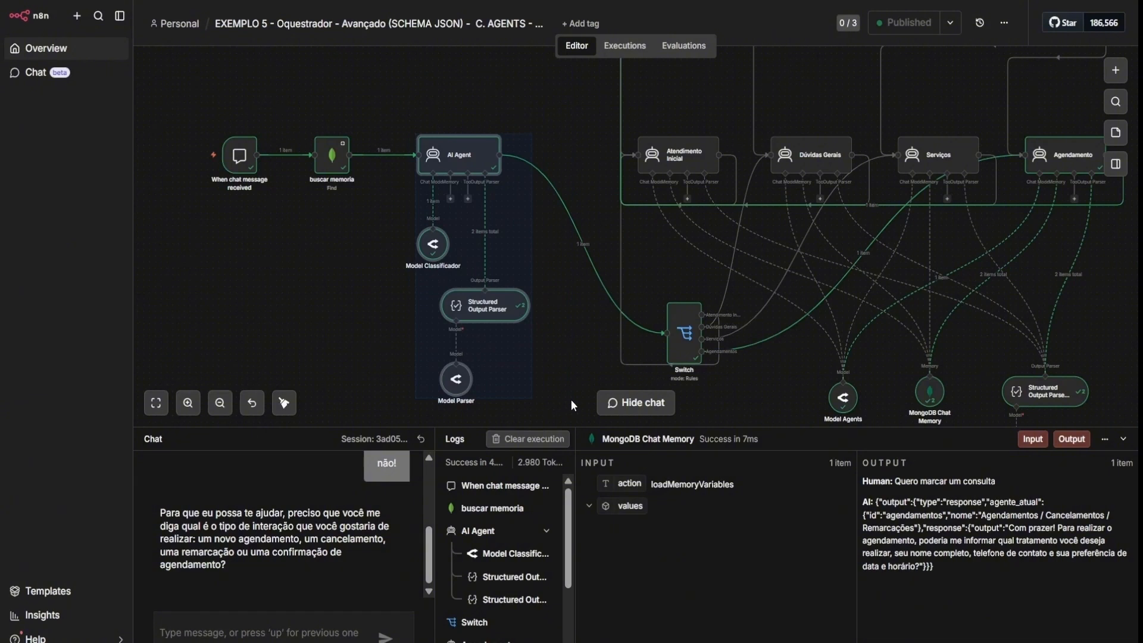
{"action": "left_click", "coordinate": [573, 394]}
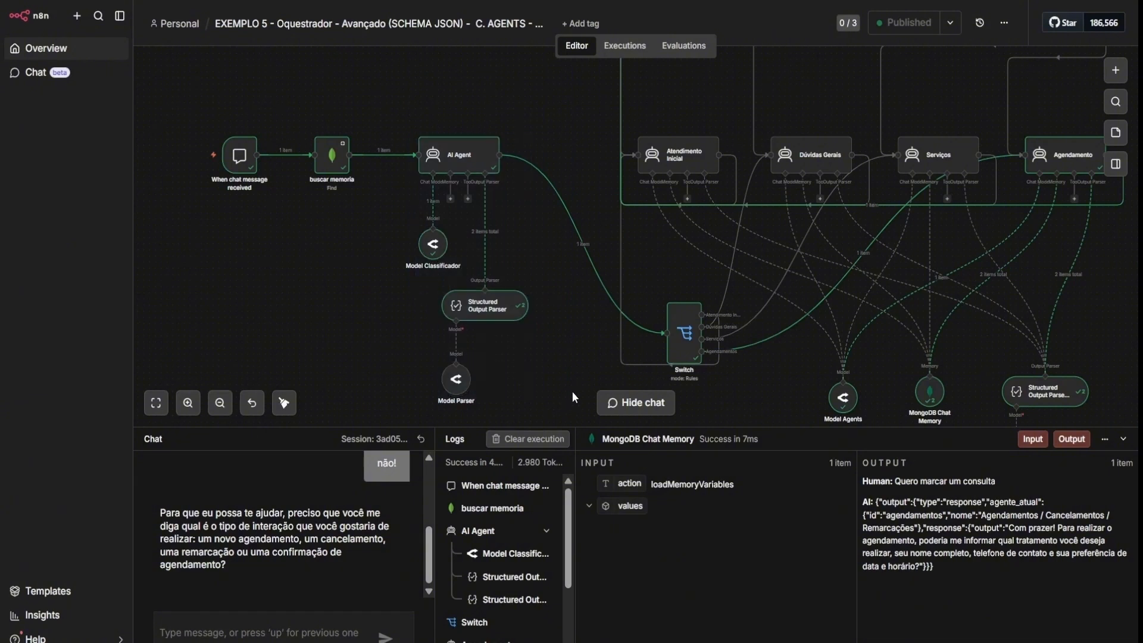
{"action": "left_click_drag", "start_coordinate": [567, 108], "coordinate": [1136, 239]}
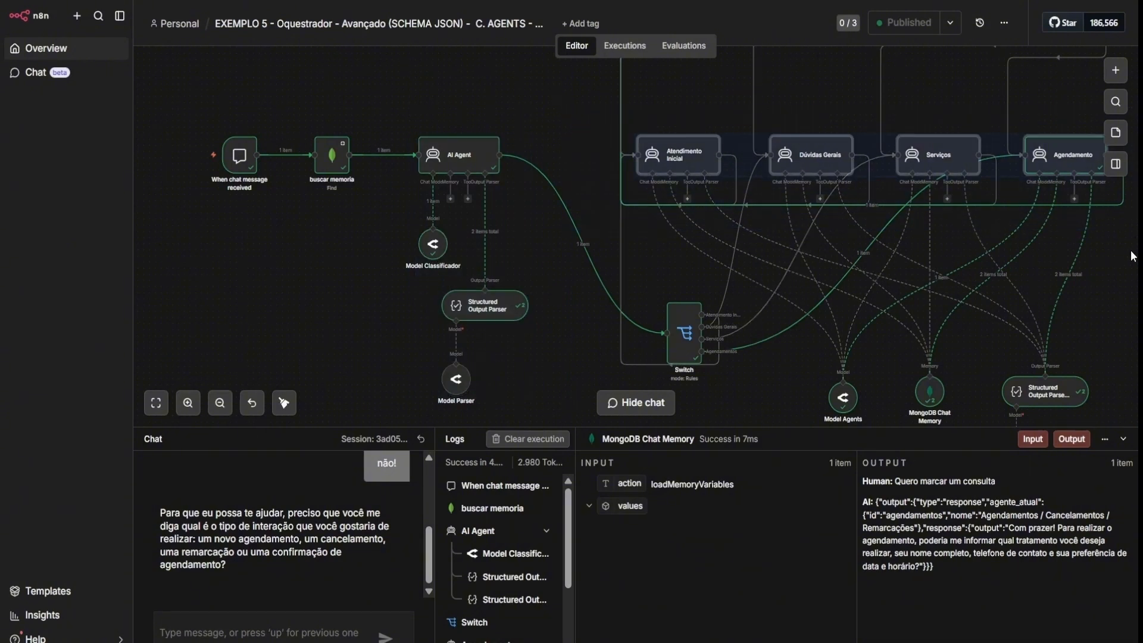
{"action": "left_click", "coordinate": [1130, 289]}
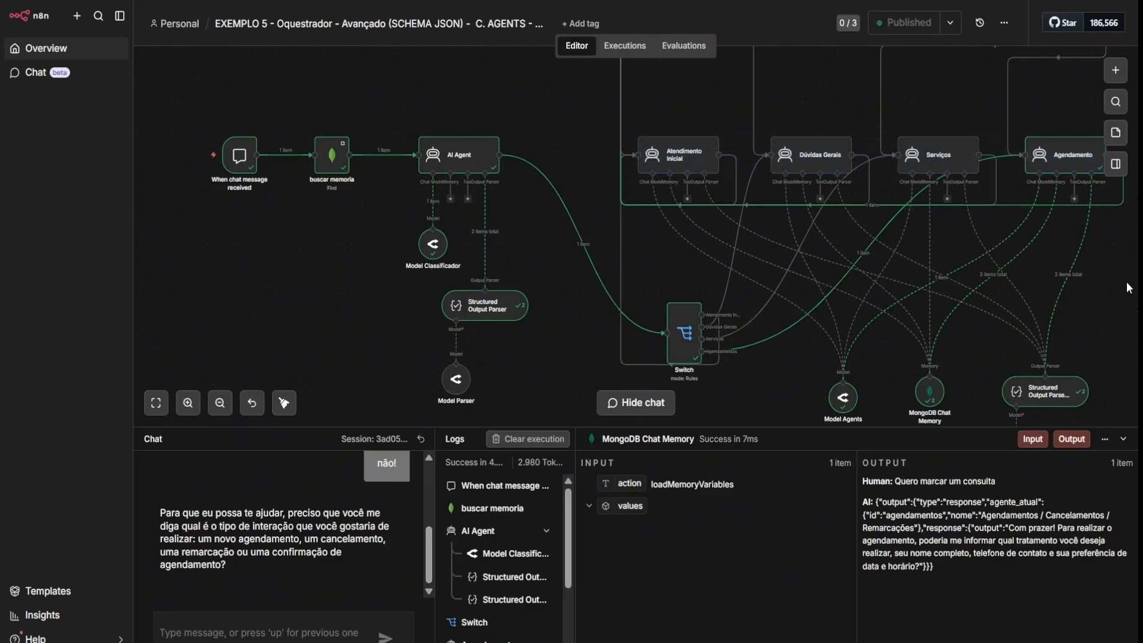
{"action": "scroll", "coordinate": [1060, 262], "scroll_direction": "right", "scroll_amount": 3}
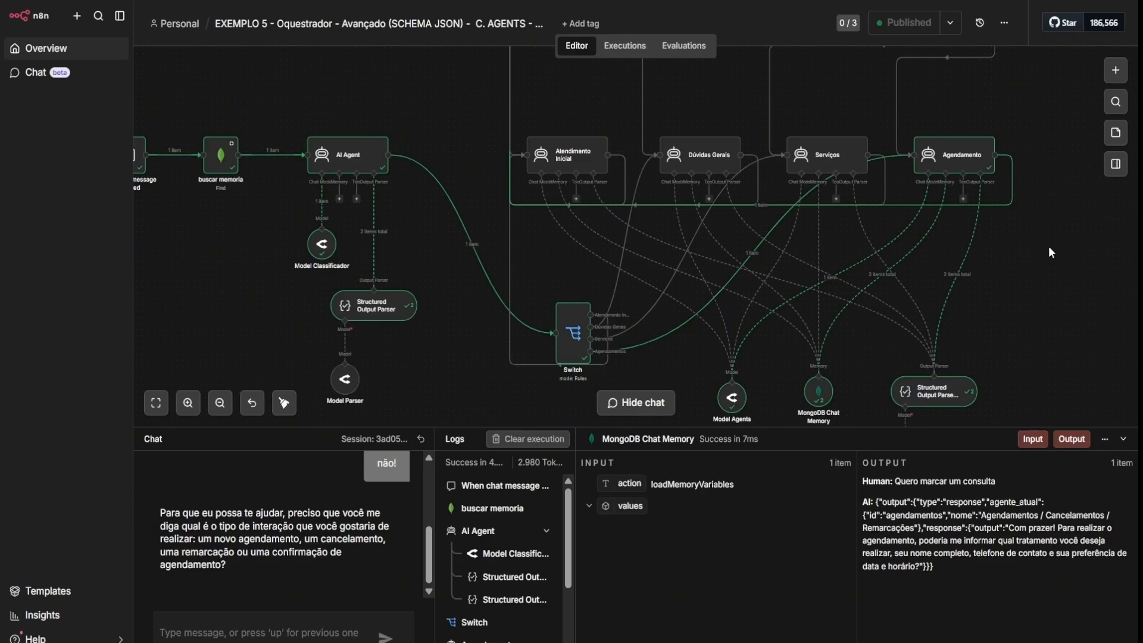
{"action": "scroll", "coordinate": [448, 165], "scroll_direction": "left", "scroll_amount": 3}
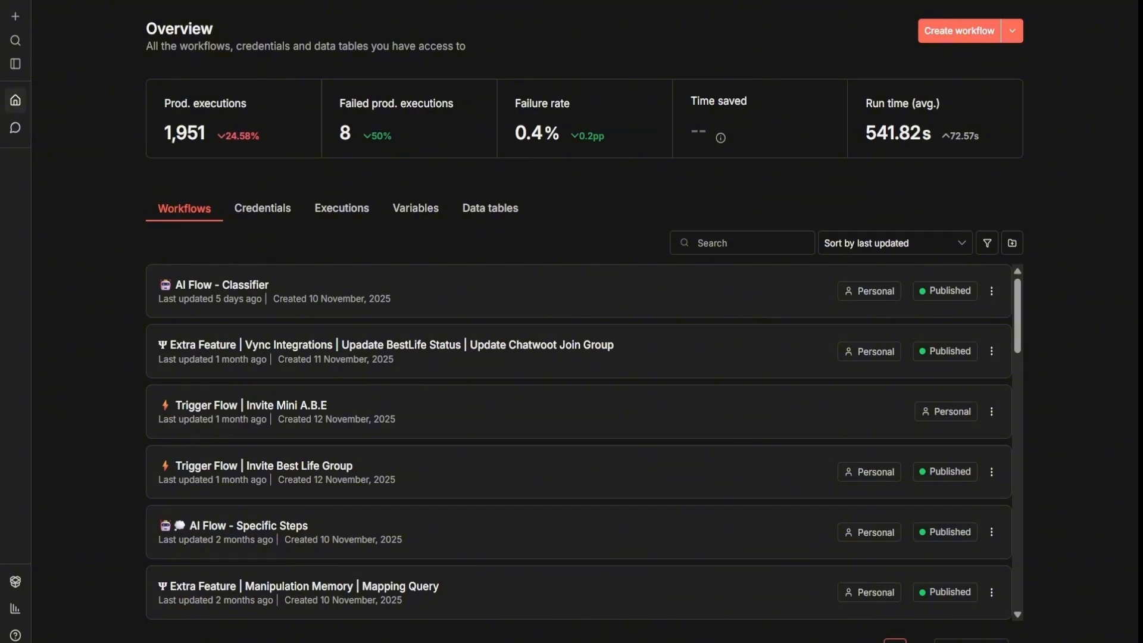
- Open the AI Flow - Specific Steps workflow and review the Memory Chat node's session key, collection, database and context window settings
{"action": "left_click", "coordinate": [311, 523]}
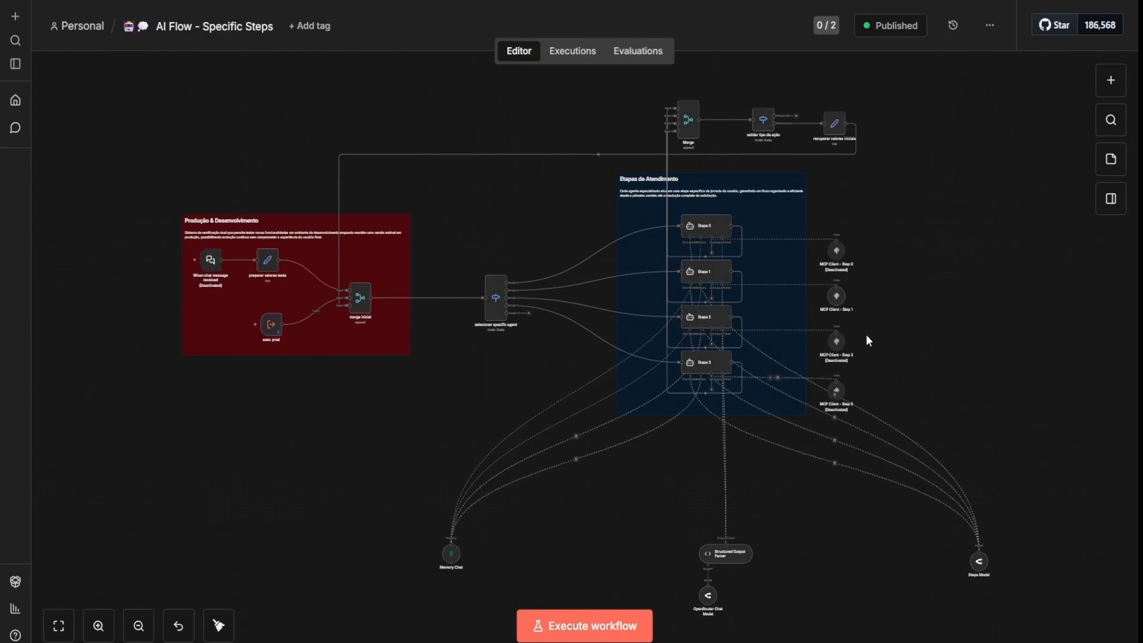
{"action": "scroll", "coordinate": [744, 292], "scroll_direction": "up", "scroll_amount": 5}
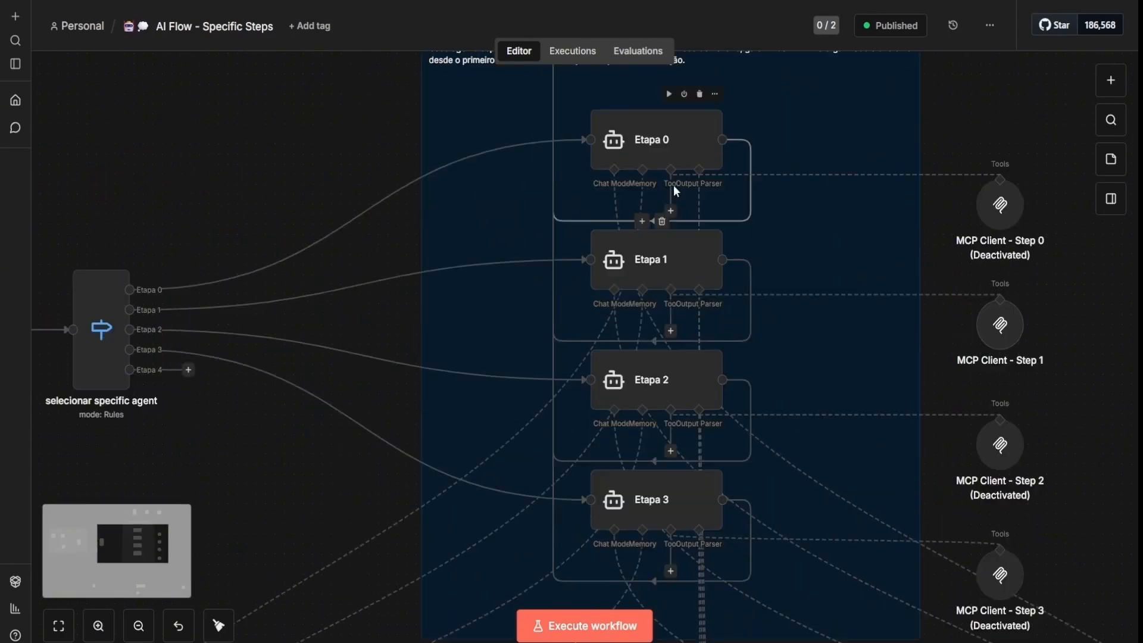
{"action": "scroll", "coordinate": [676, 190], "scroll_direction": "down", "scroll_amount": 6}
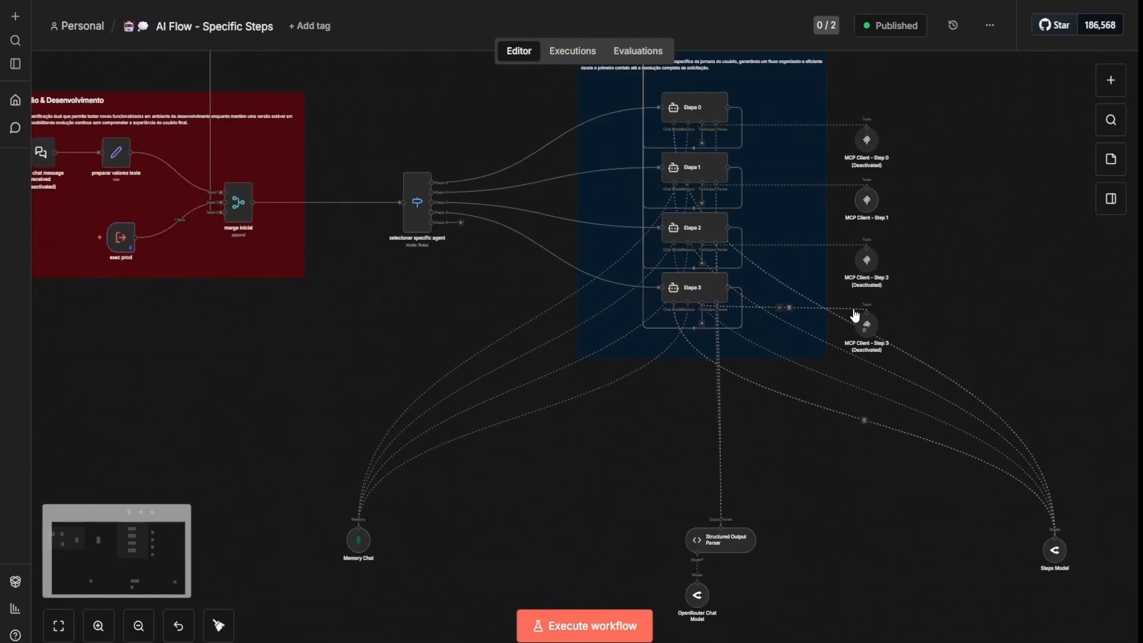
{"action": "double_click", "coordinate": [358, 540]}
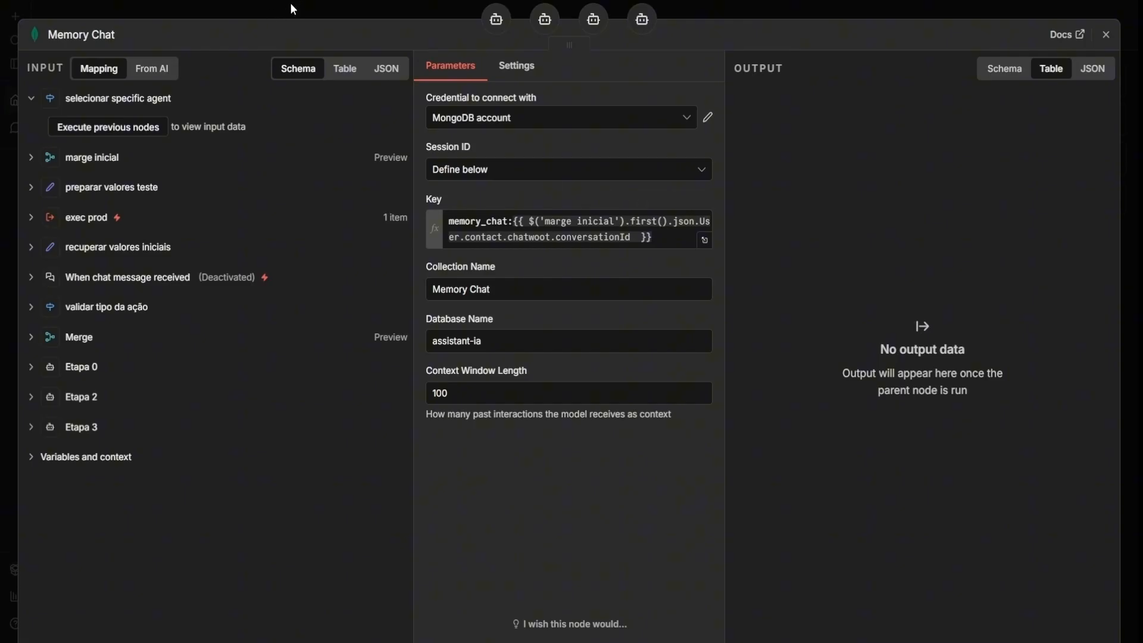
{"action": "left_click", "coordinate": [485, 342]}
{"action": "left_click", "coordinate": [513, 292]}
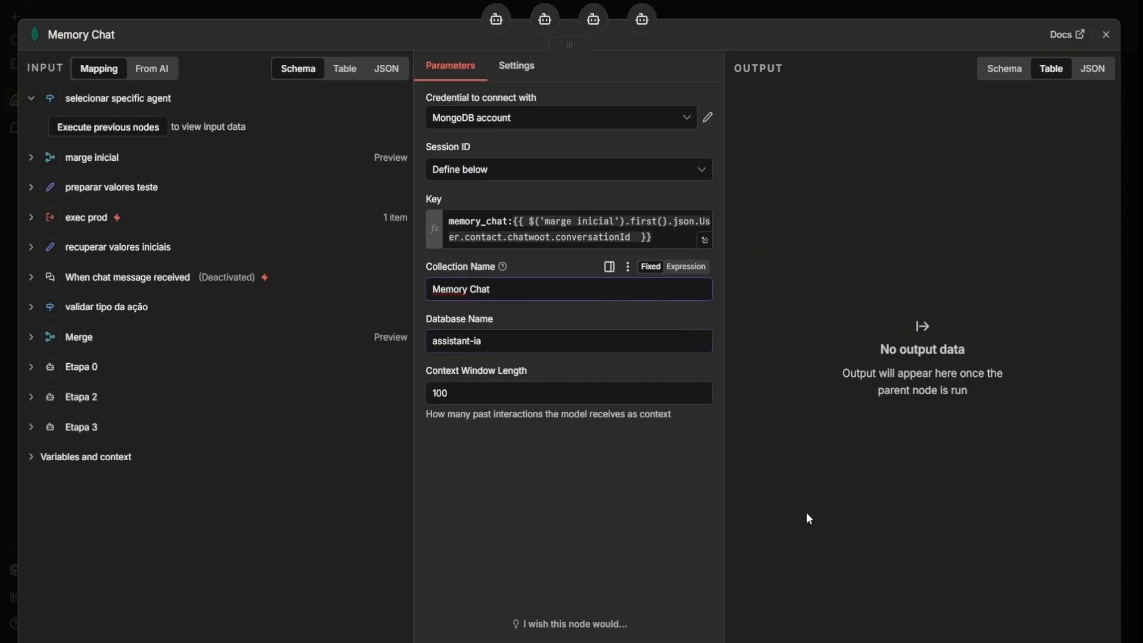
{"action": "left_click", "coordinate": [219, 1]}
- Open the AI Flow - Classifier workflow and review the session key and context window of its Specific Memory node
{"action": "left_click", "coordinate": [95, 28]}
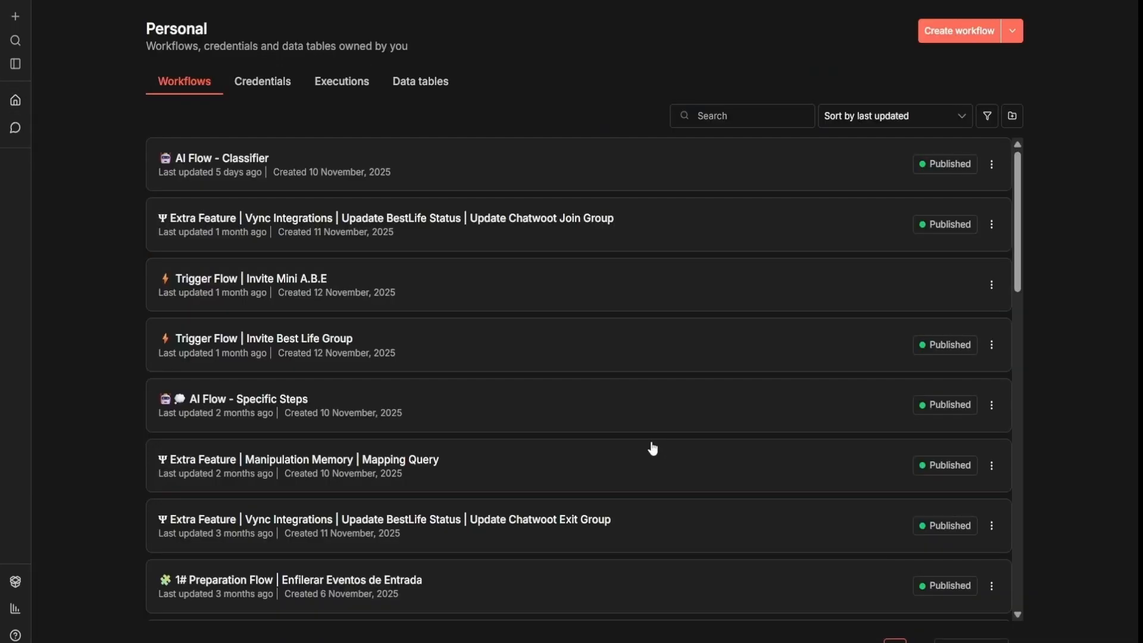
{"action": "left_click", "coordinate": [441, 171]}
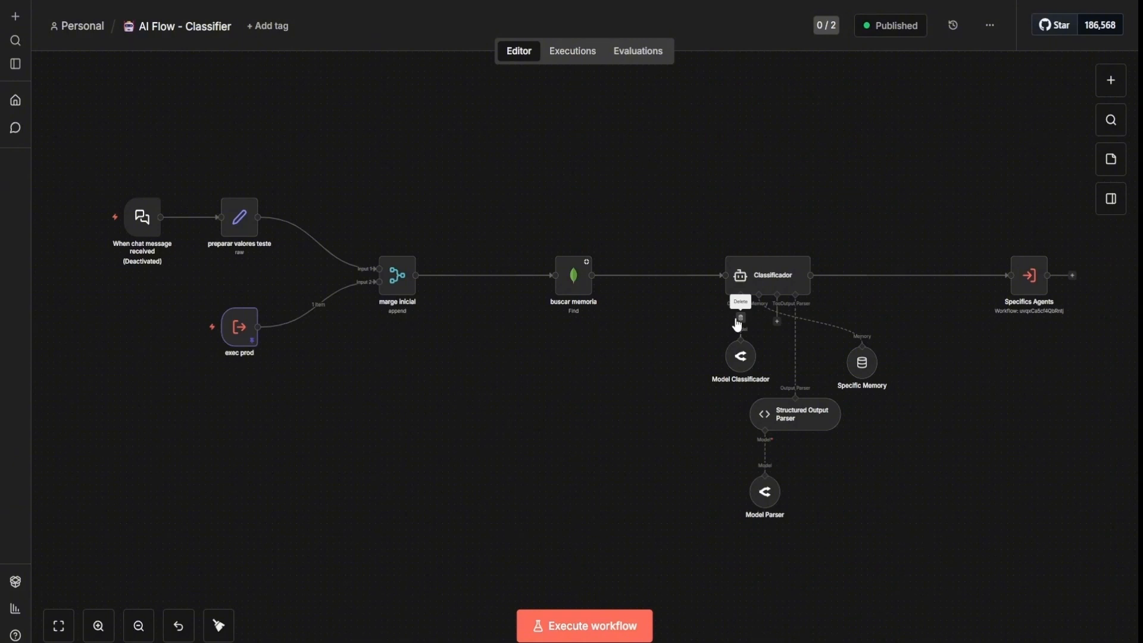
{"action": "scroll", "coordinate": [926, 424], "scroll_direction": "up", "scroll_amount": 5}
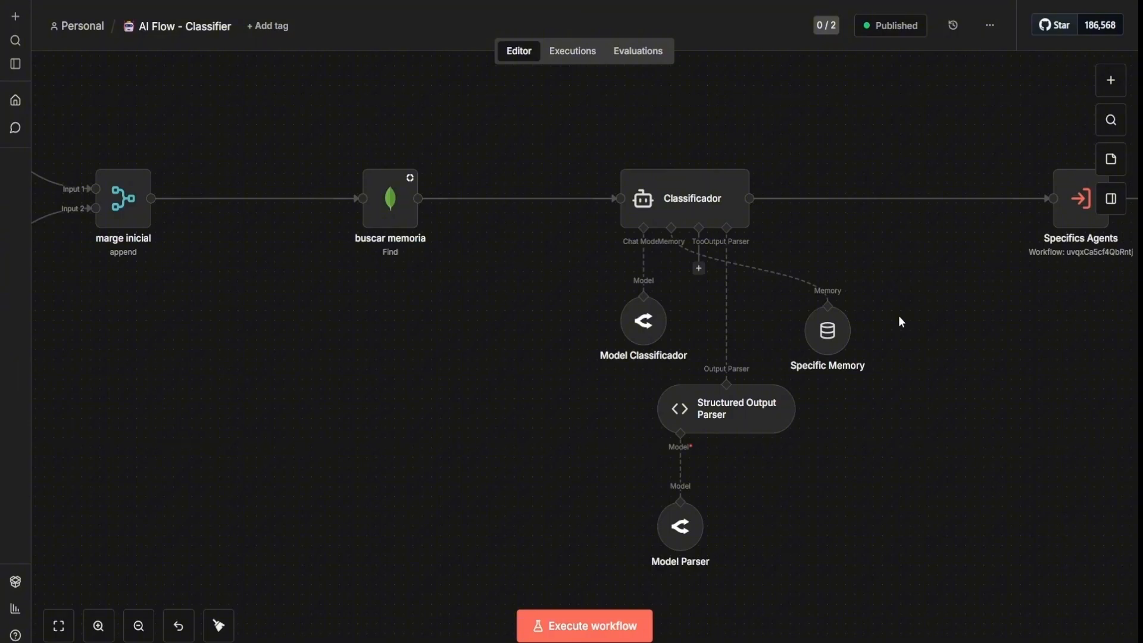
{"action": "double_click", "coordinate": [840, 340]}
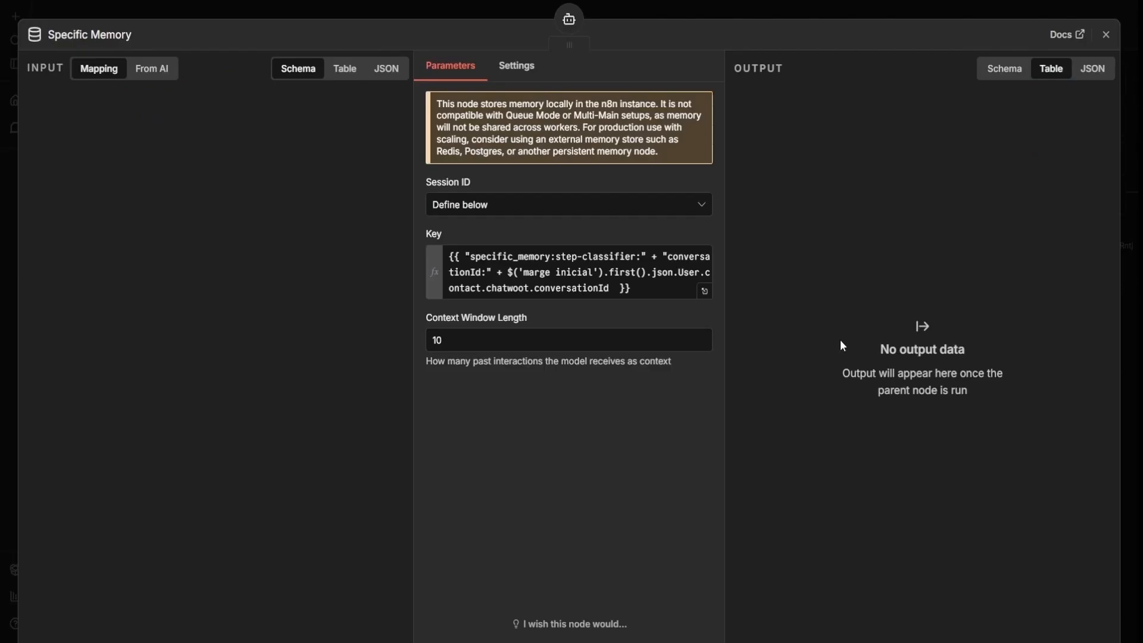
{"action": "left_click", "coordinate": [745, 12]}
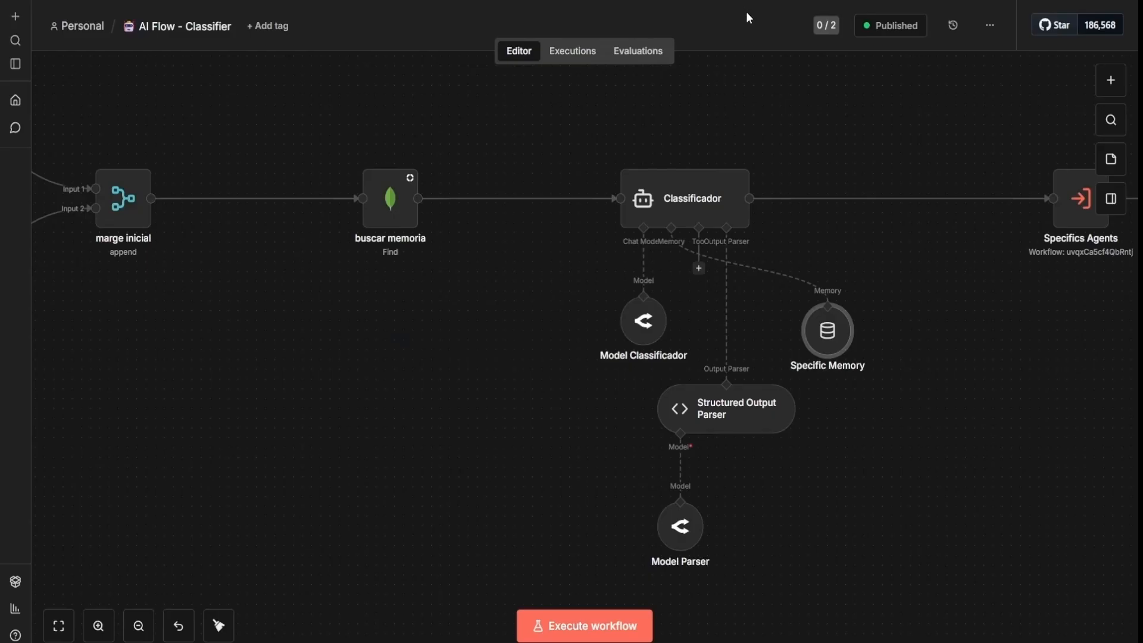
- Review the user prompt and system message of the Classificador agent
{"action": "double_click", "coordinate": [715, 211]}
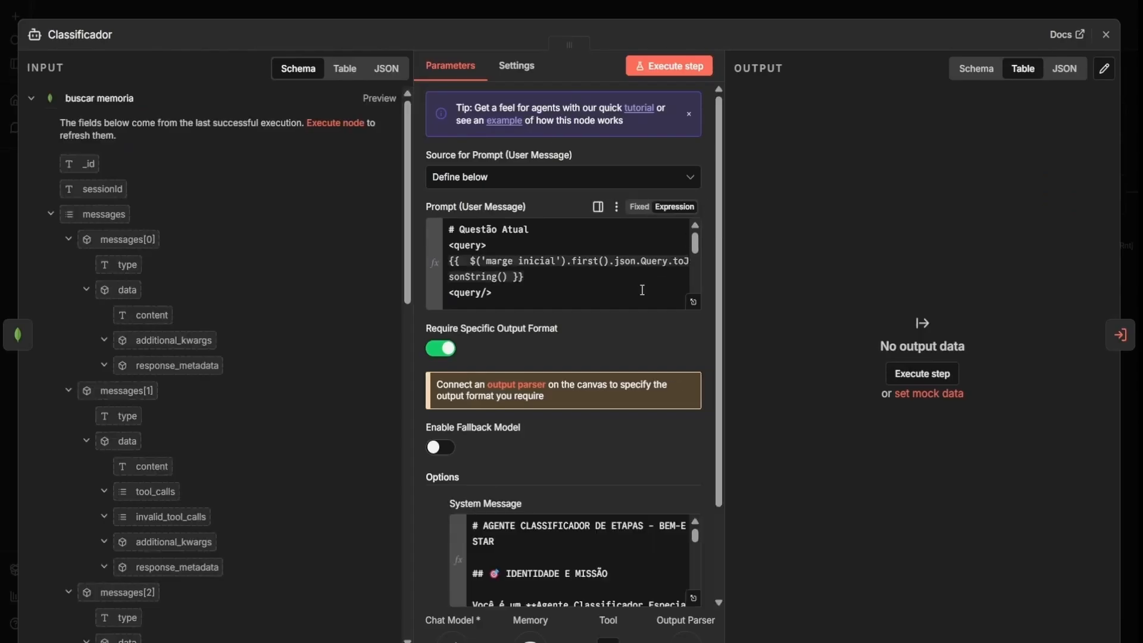
{"action": "left_click", "coordinate": [1107, 34]}
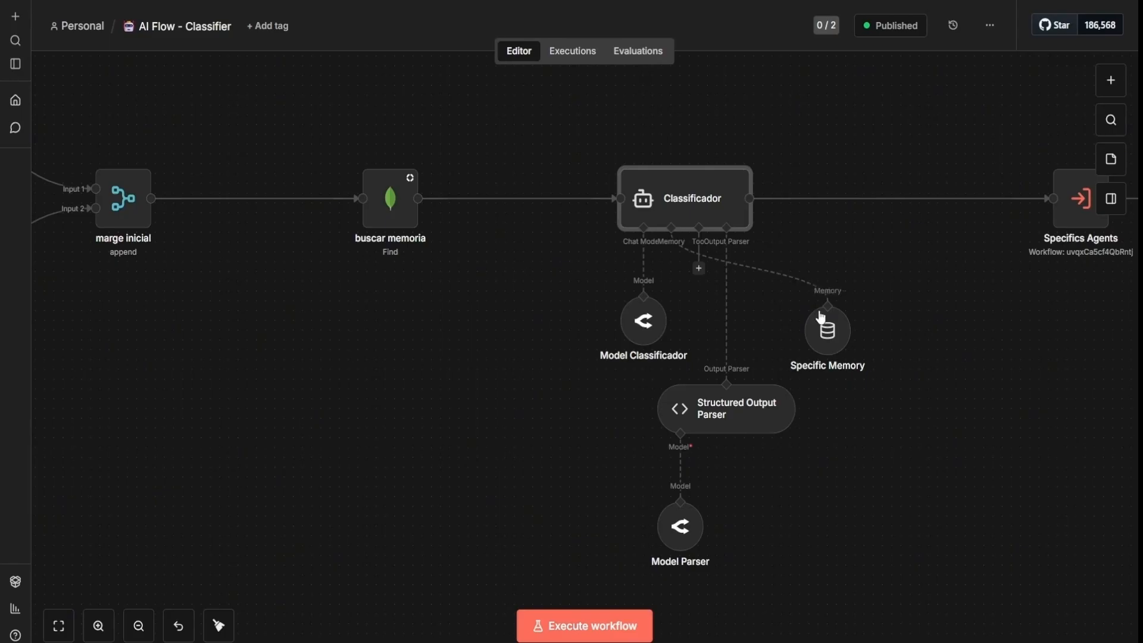
{"action": "mouse_move", "coordinate": [827, 345]}
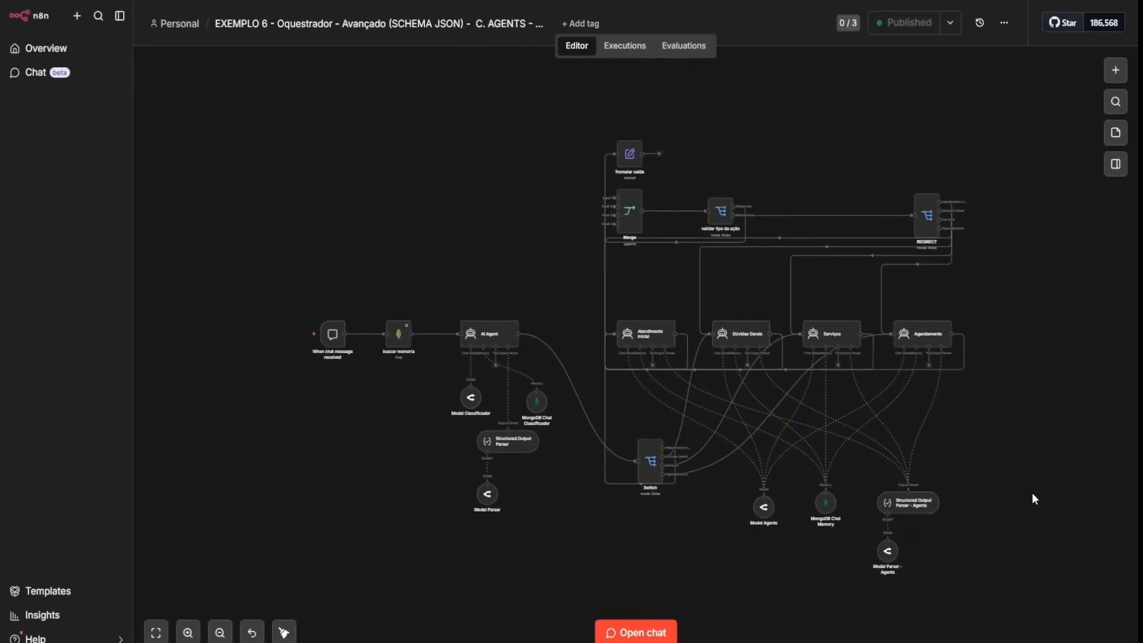
- In the EXEMPLO 6 orchestrator workflow, check the collection name in the MongoDB Chat Memory node shared by the specialised agents
{"action": "scroll", "coordinate": [551, 406], "scroll_direction": "up", "scroll_amount": 5}
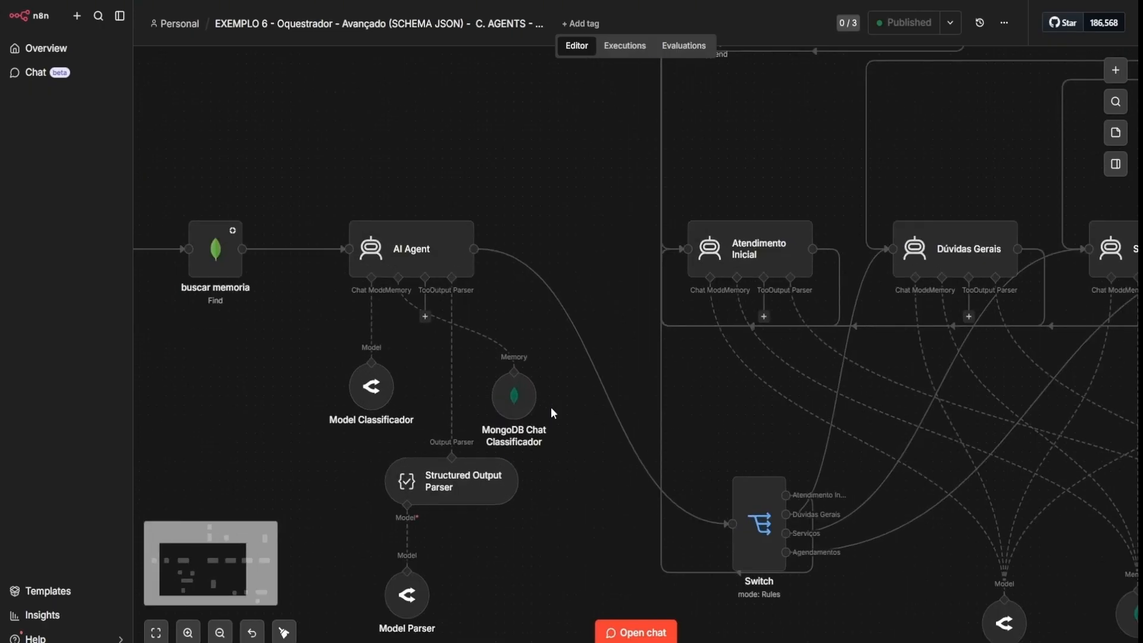
{"action": "scroll", "coordinate": [543, 416], "scroll_direction": "right", "scroll_amount": 7}
{"action": "scroll", "coordinate": [724, 517], "scroll_direction": "down", "scroll_amount": 3}
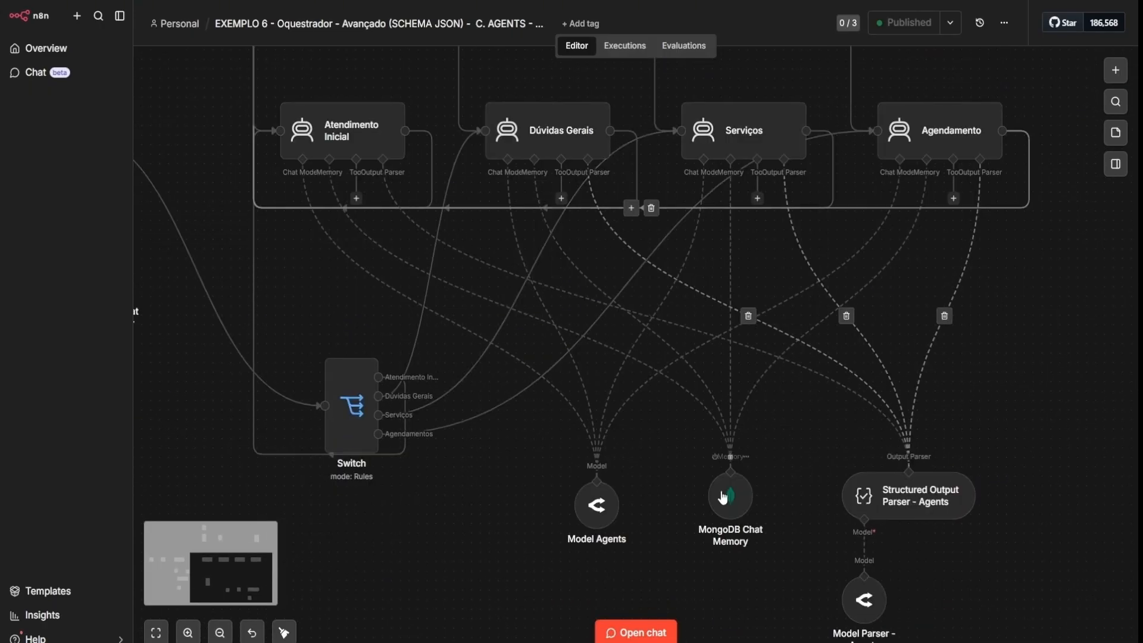
{"action": "double_click", "coordinate": [723, 516]}
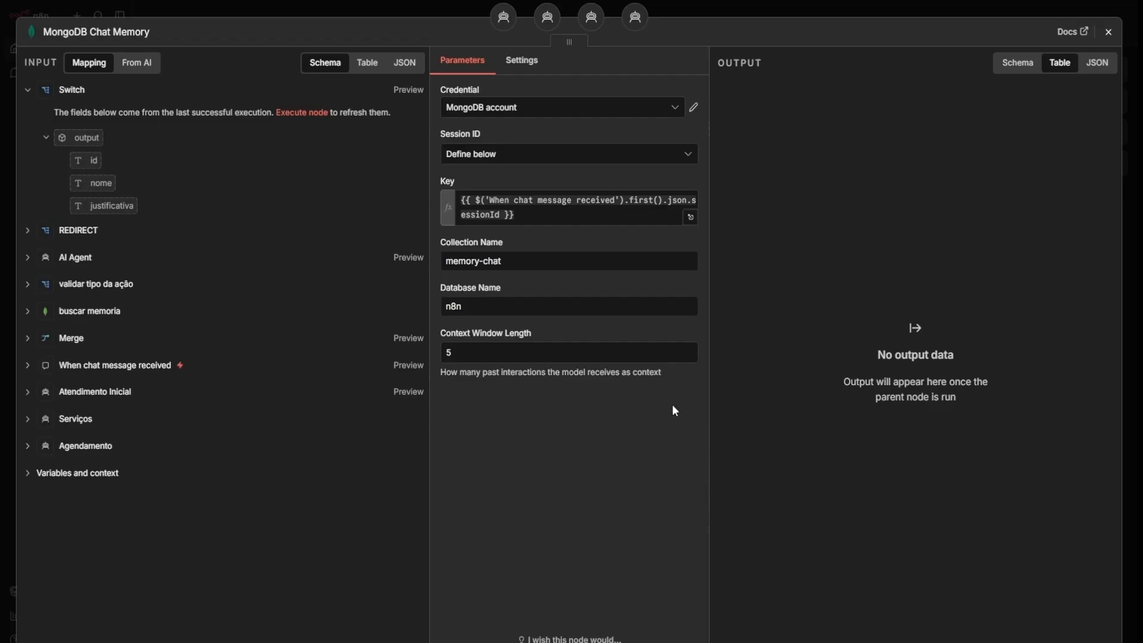
{"action": "triple_click", "coordinate": [526, 270]}
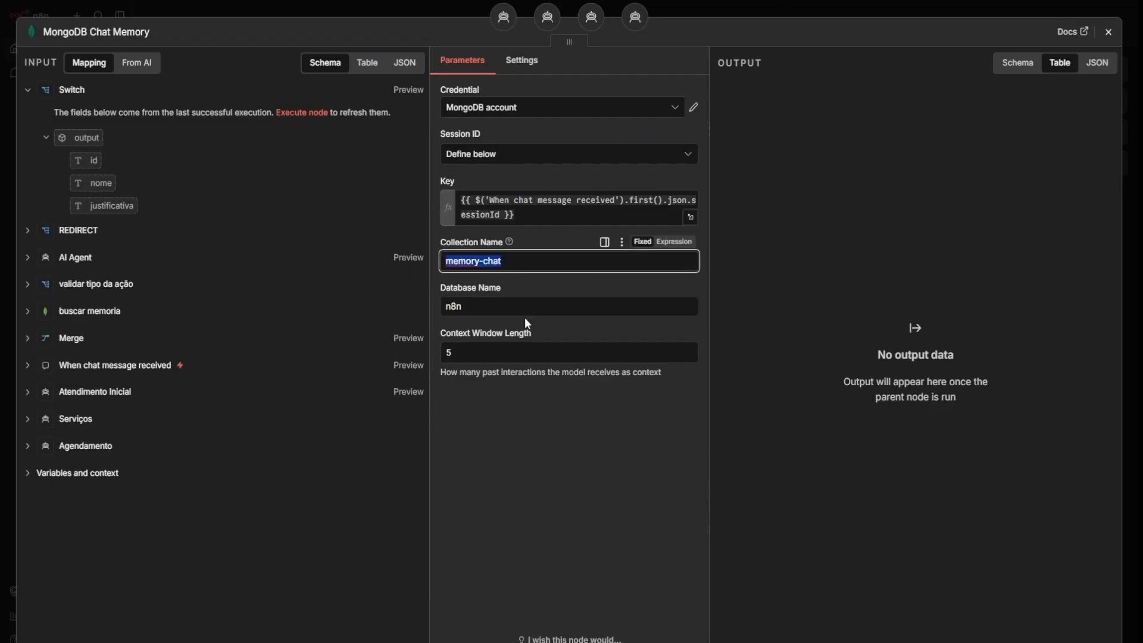
{"action": "left_click", "coordinate": [1109, 32]}
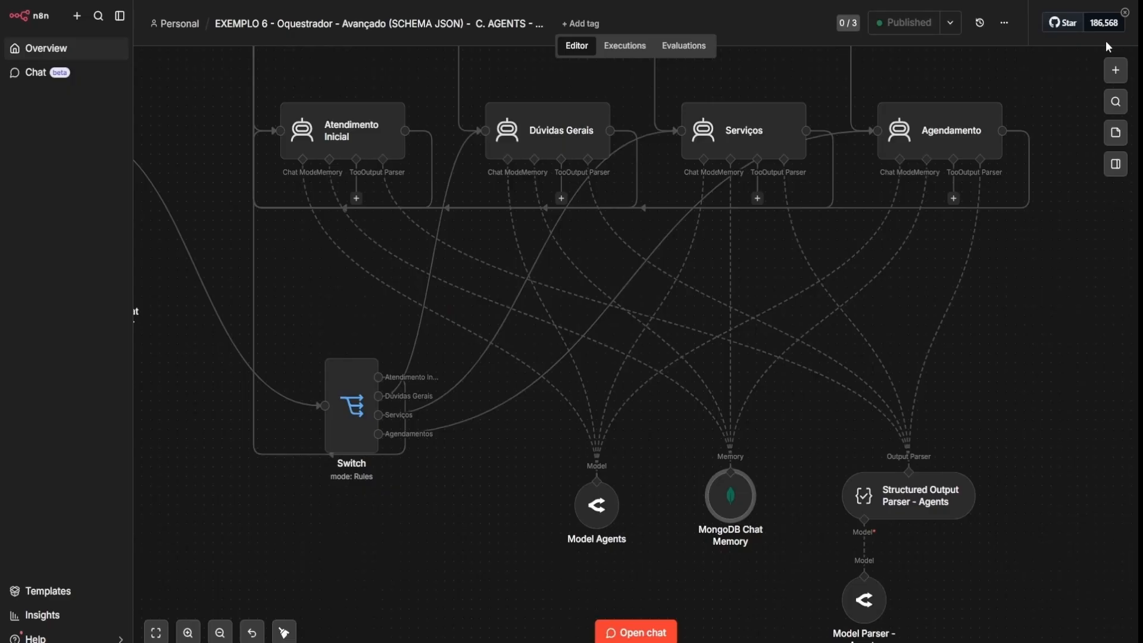
- Check the collection name in the classifier's MongoDB Chat Classificador node
{"action": "scroll", "coordinate": [516, 370], "scroll_direction": "left", "scroll_amount": 15}
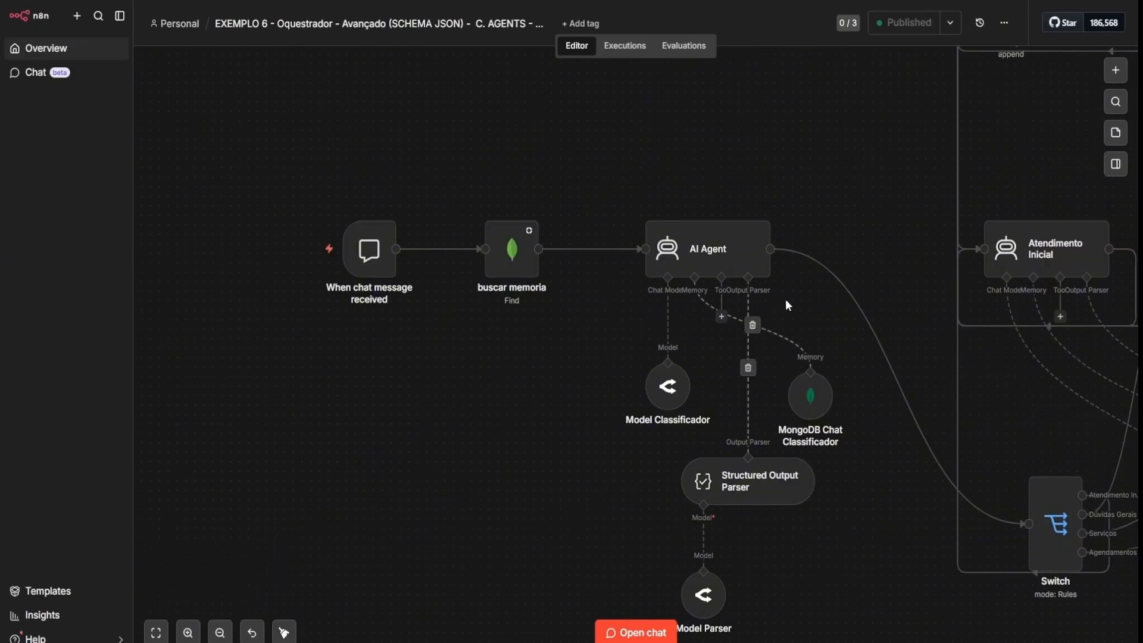
{"action": "scroll", "coordinate": [774, 358], "scroll_direction": "up", "scroll_amount": 1}
{"action": "double_click", "coordinate": [813, 327]}
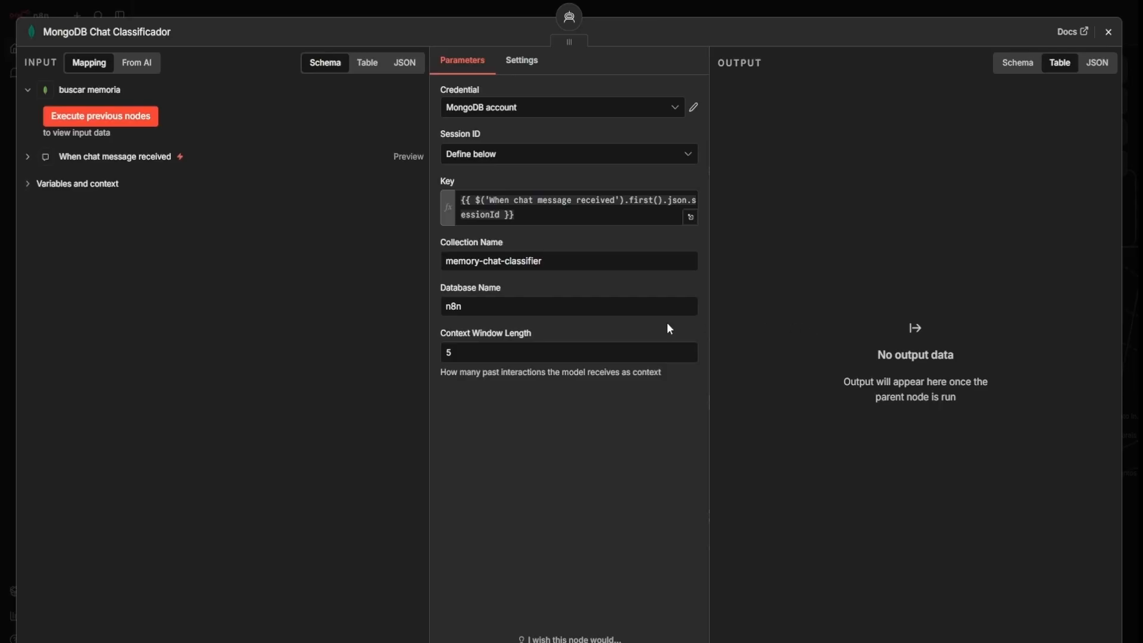
{"action": "triple_click", "coordinate": [554, 261]}
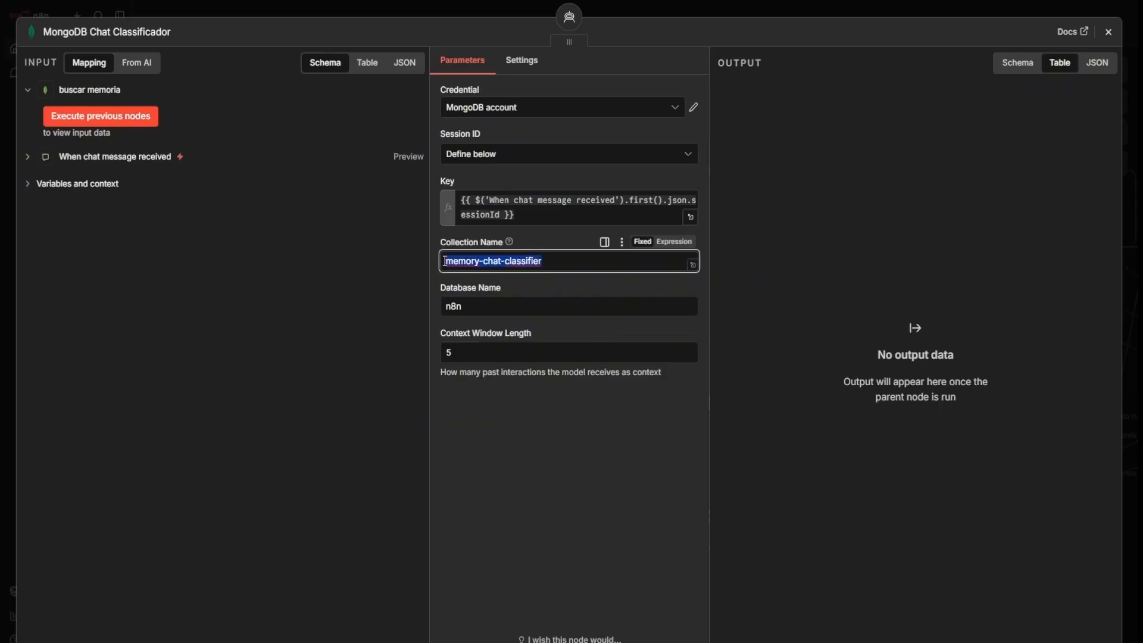
{"action": "left_click", "coordinate": [752, 15]}
- Examine the full orchestrator layout, comparing the classifier's memory connection with the memory shared by the specialised agents
{"action": "scroll", "coordinate": [866, 398], "scroll_direction": "down", "scroll_amount": 4}
{"action": "scroll", "coordinate": [866, 398], "scroll_direction": "up", "scroll_amount": 8}
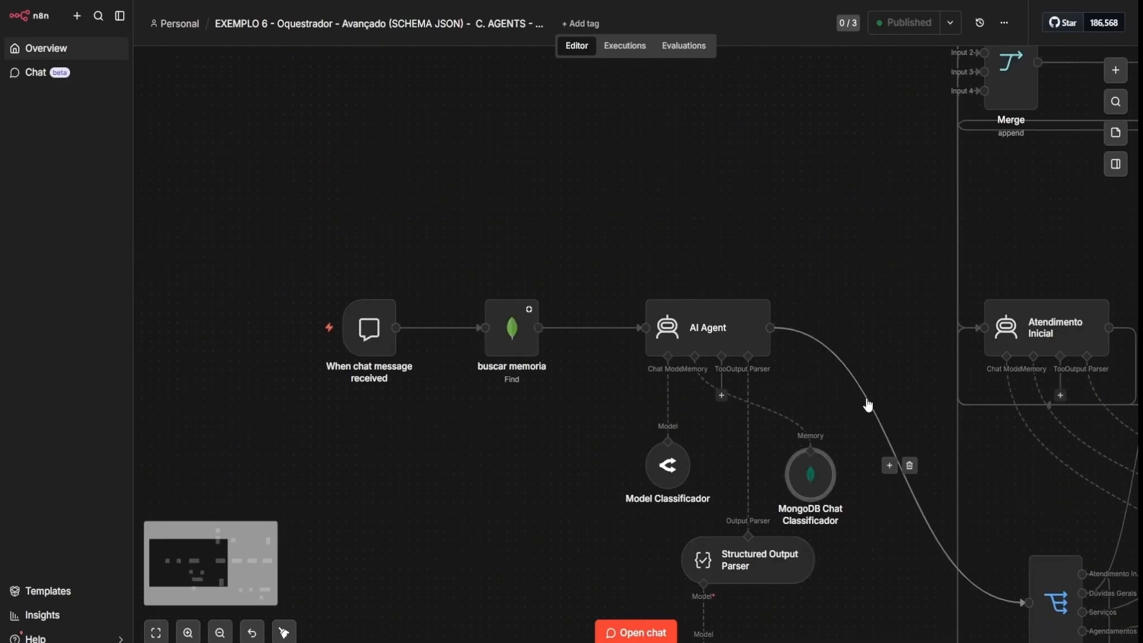
{"action": "scroll", "coordinate": [869, 405], "scroll_direction": "down", "scroll_amount": 6}
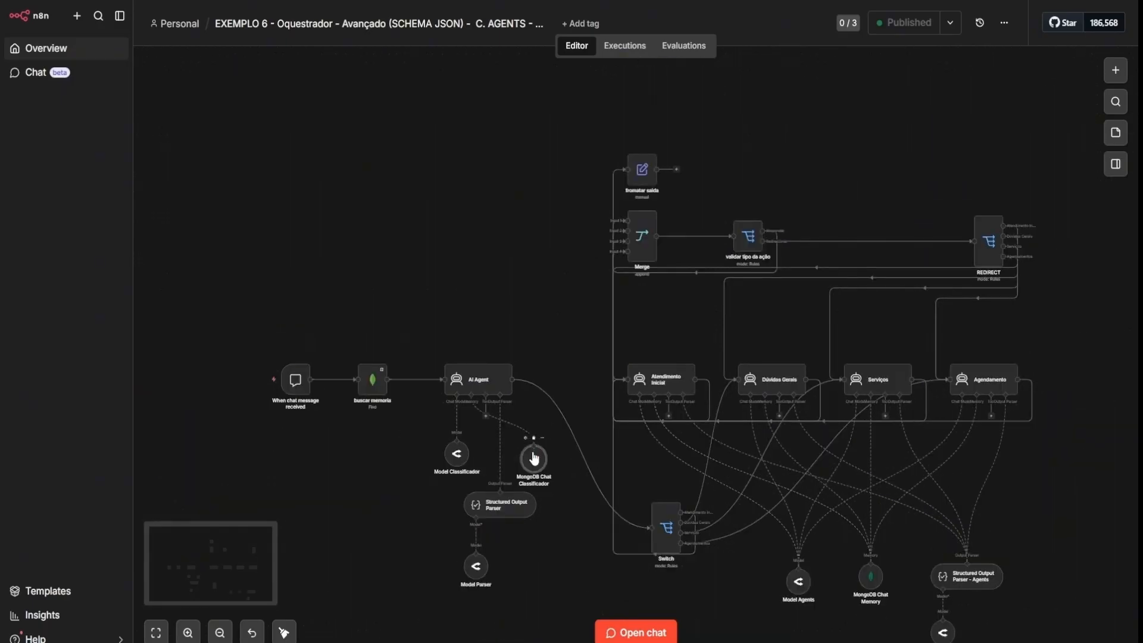
{"action": "scroll", "coordinate": [534, 458], "scroll_direction": "down", "scroll_amount": 3}
{"action": "scroll", "coordinate": [731, 470], "scroll_direction": "right", "scroll_amount": 3}
{"action": "scroll", "coordinate": [731, 470], "scroll_direction": "down", "scroll_amount": 2}
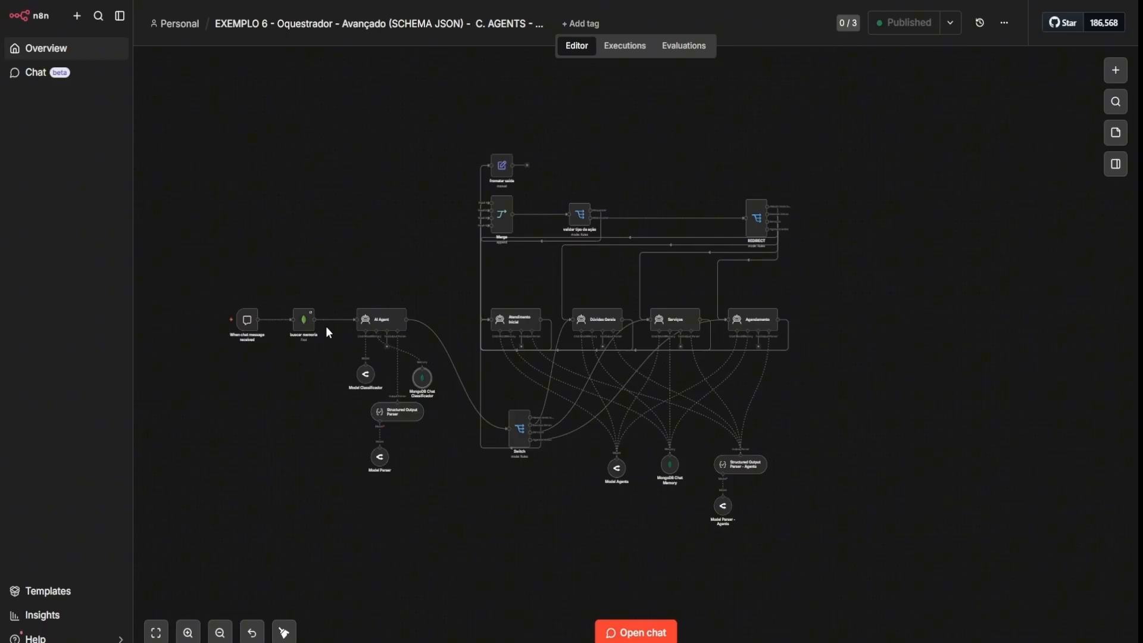
{"action": "key", "text": "1"}
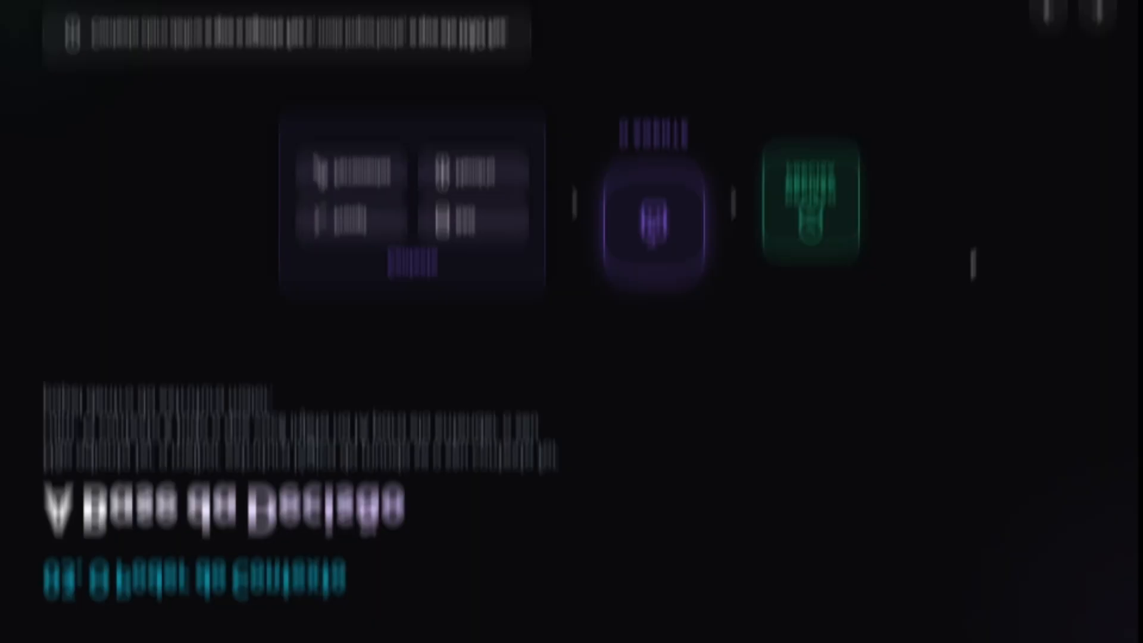
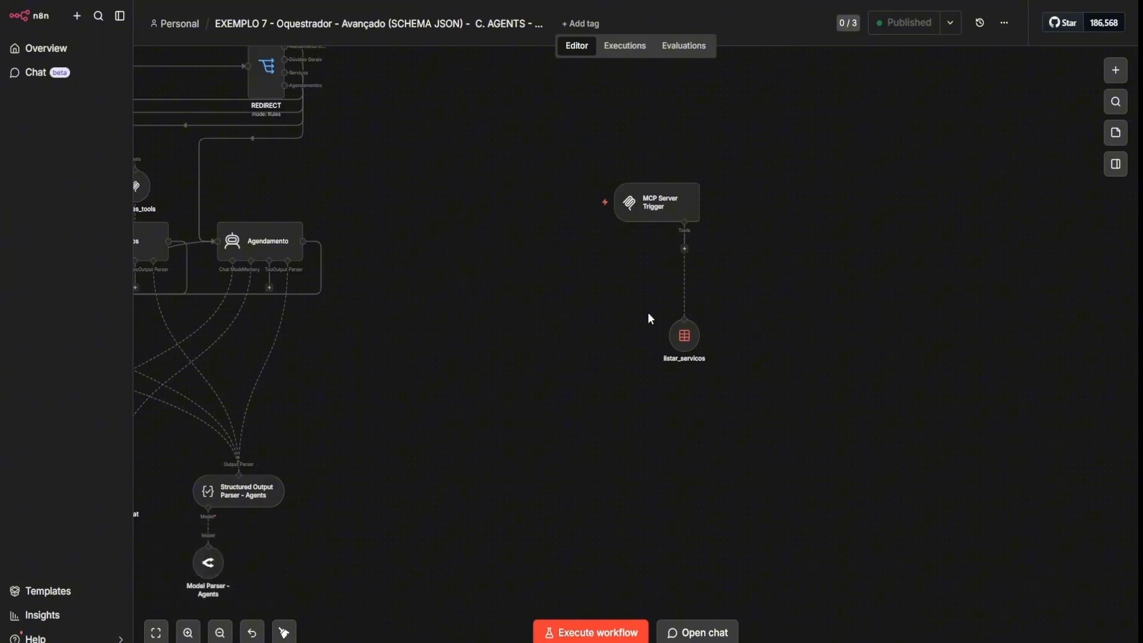
- In the EXEMPLO 7 workflow, review the MCP Server Trigger's URL, authentication and path, and the tool types that can be attached
{"action": "scroll", "coordinate": [720, 243], "scroll_direction": "up", "scroll_amount": 4}
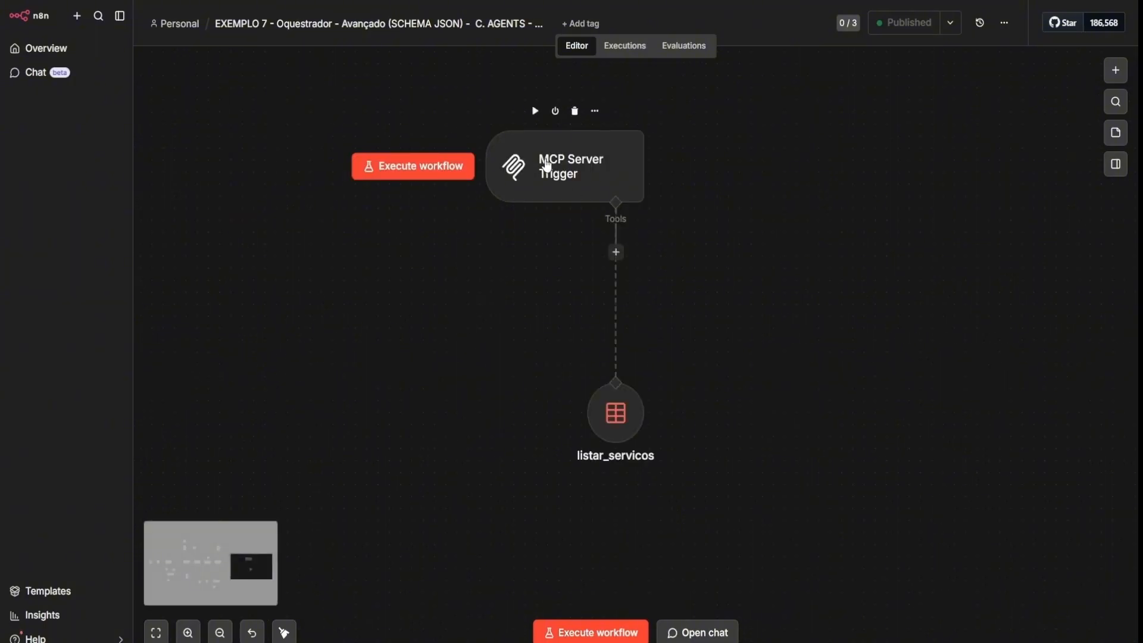
{"action": "double_click", "coordinate": [595, 169]}
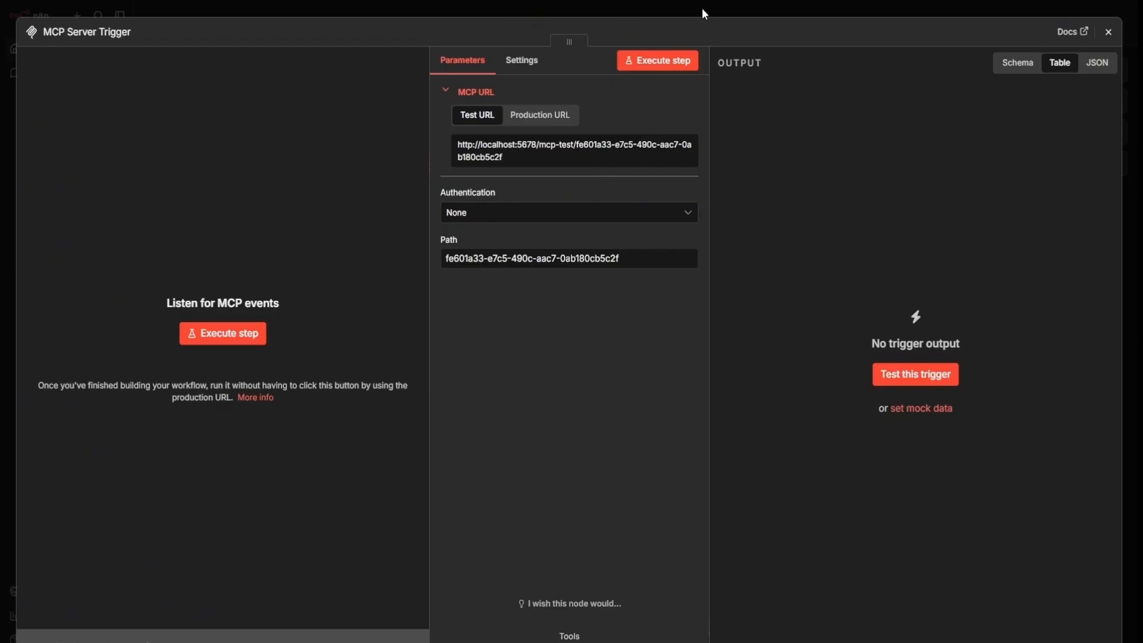
{"action": "left_click", "coordinate": [702, 8]}
{"action": "left_click", "coordinate": [617, 253]}
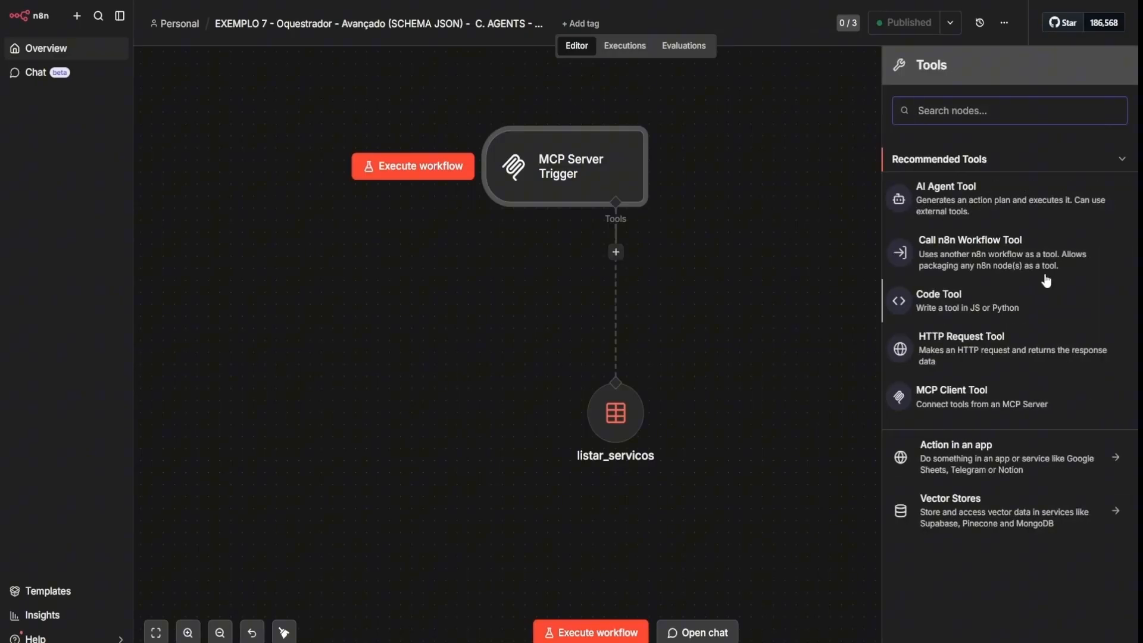
{"action": "left_click", "coordinate": [752, 284]}
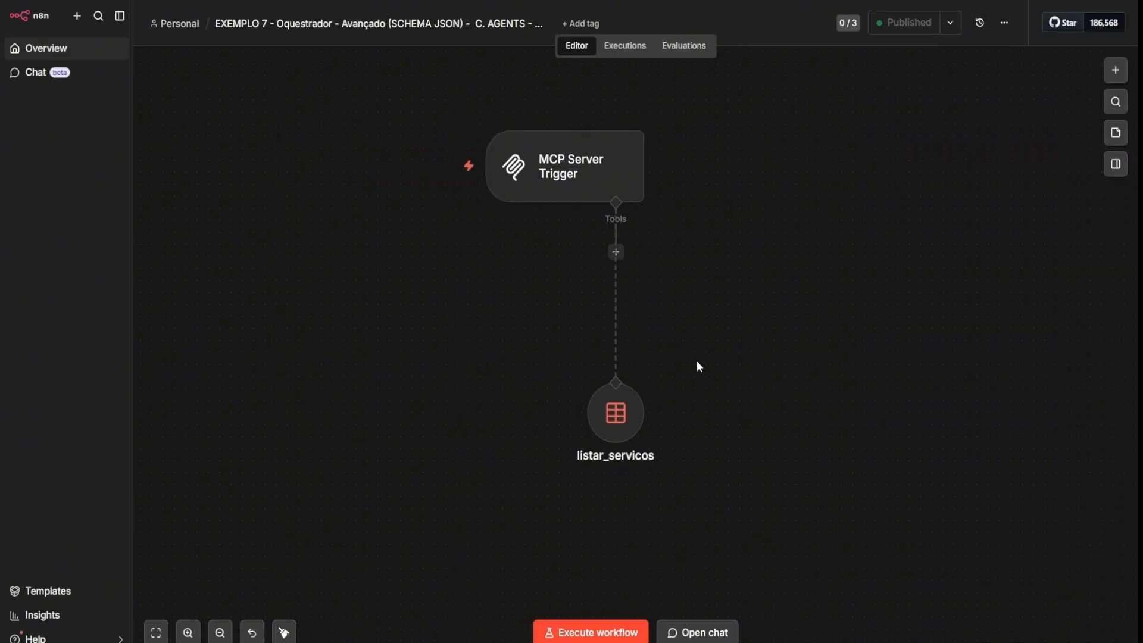
- Attach an HTTP Request tool to the MCP Server Trigger and let the model define its URL automatically
{"action": "left_click", "coordinate": [617, 253]}
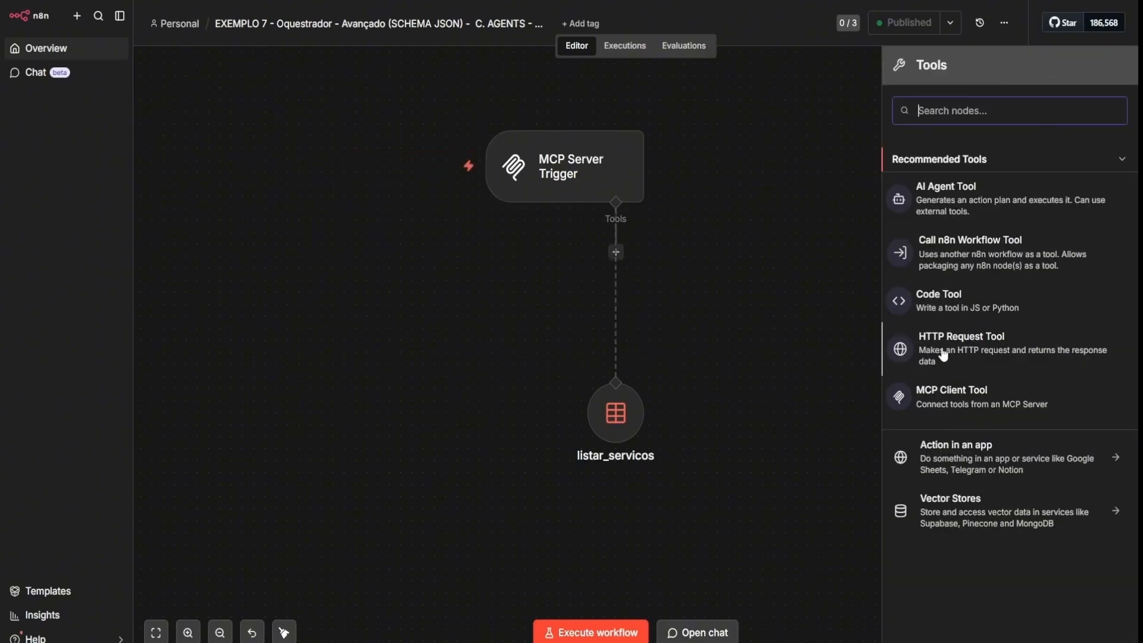
{"action": "left_click", "coordinate": [998, 354]}
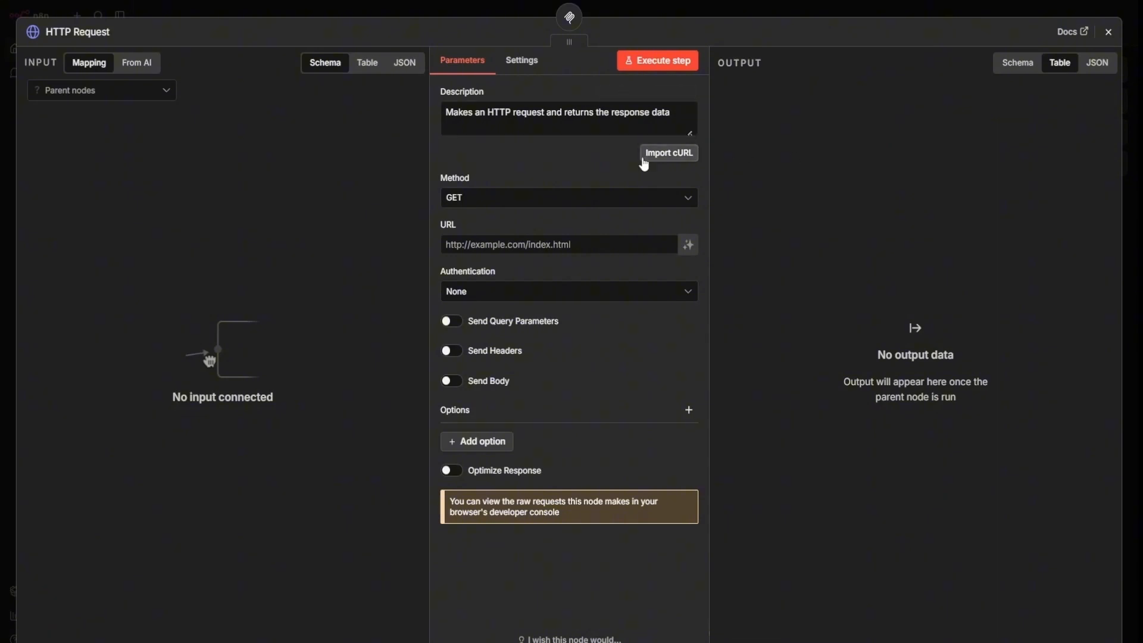
{"action": "double_click", "coordinate": [529, 113]}
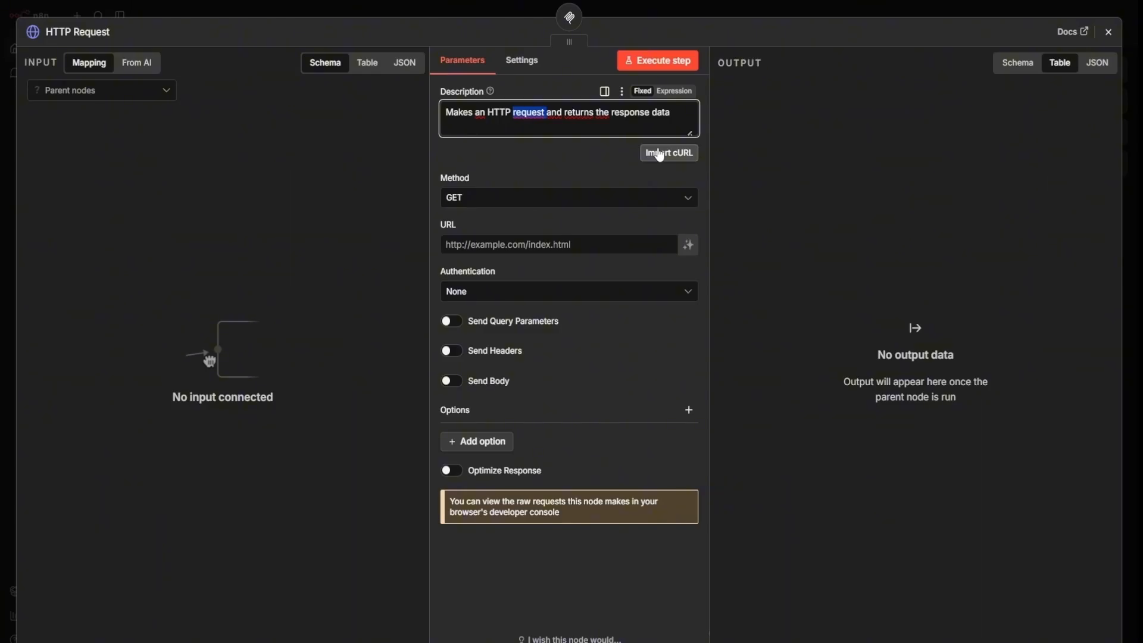
{"action": "left_click", "coordinate": [690, 256]}
{"action": "left_click", "coordinate": [498, 267]}
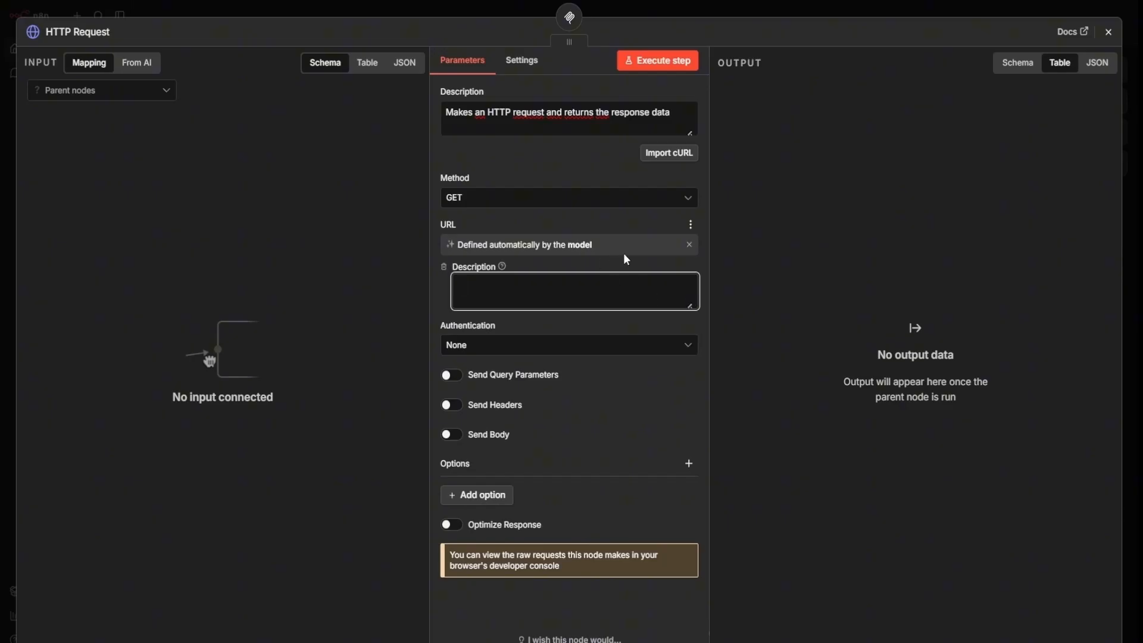
{"action": "key", "text": "Escape"}
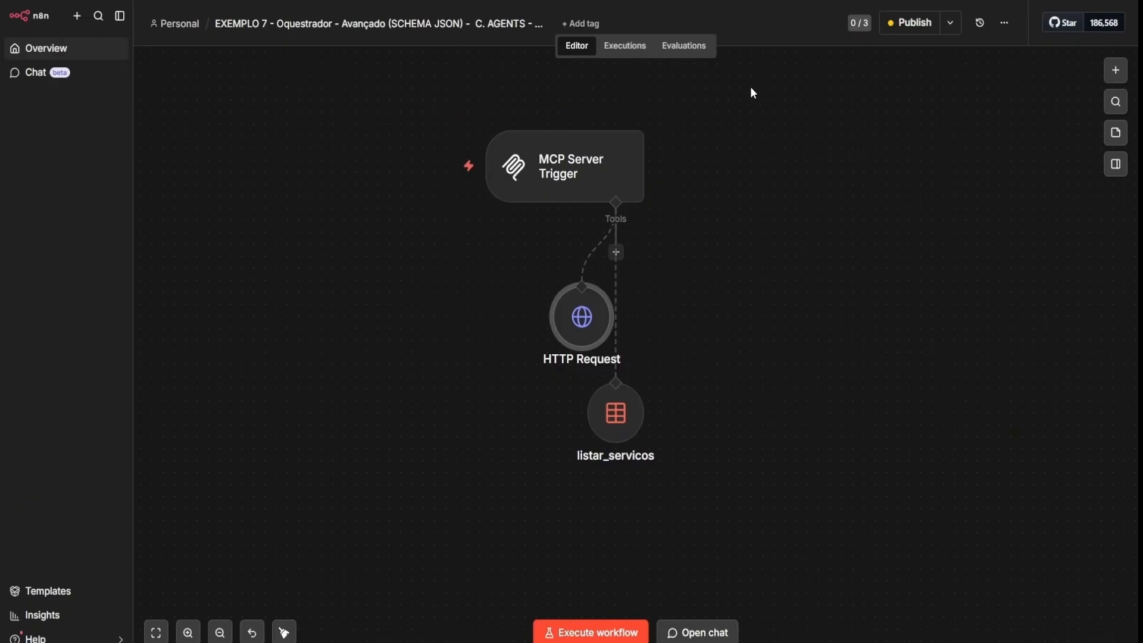
- Delete the HTTP Request tool from the MCP Server Trigger and open the listar_servicos tool's description in the expanded editor
{"action": "left_click", "coordinate": [591, 266]}
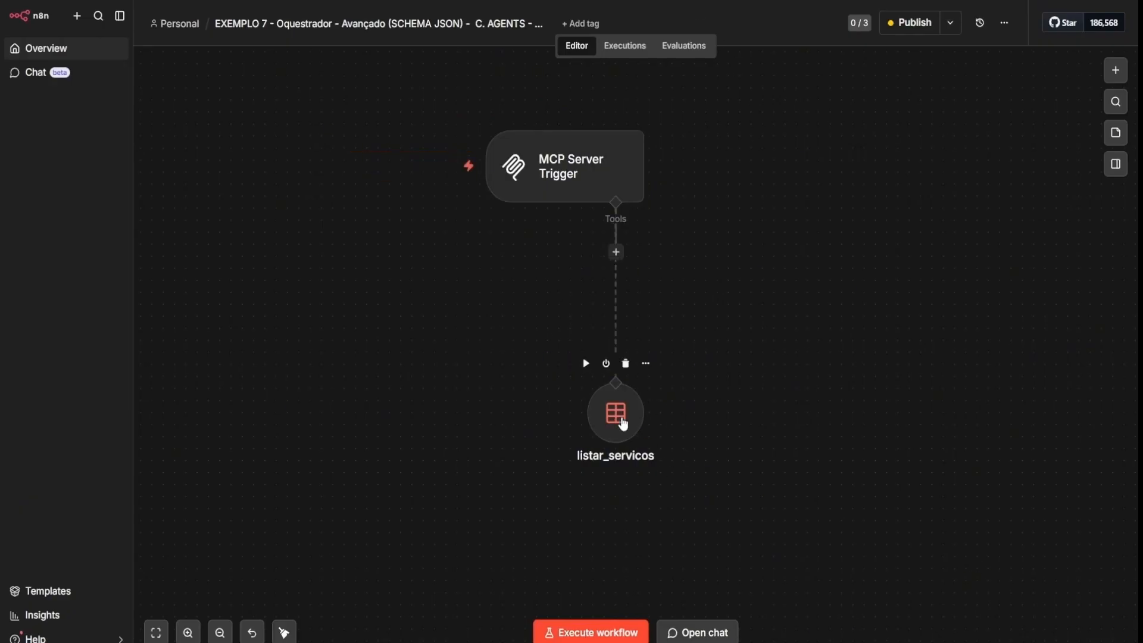
{"action": "scroll", "coordinate": [778, 319], "scroll_direction": "down", "scroll_amount": 3}
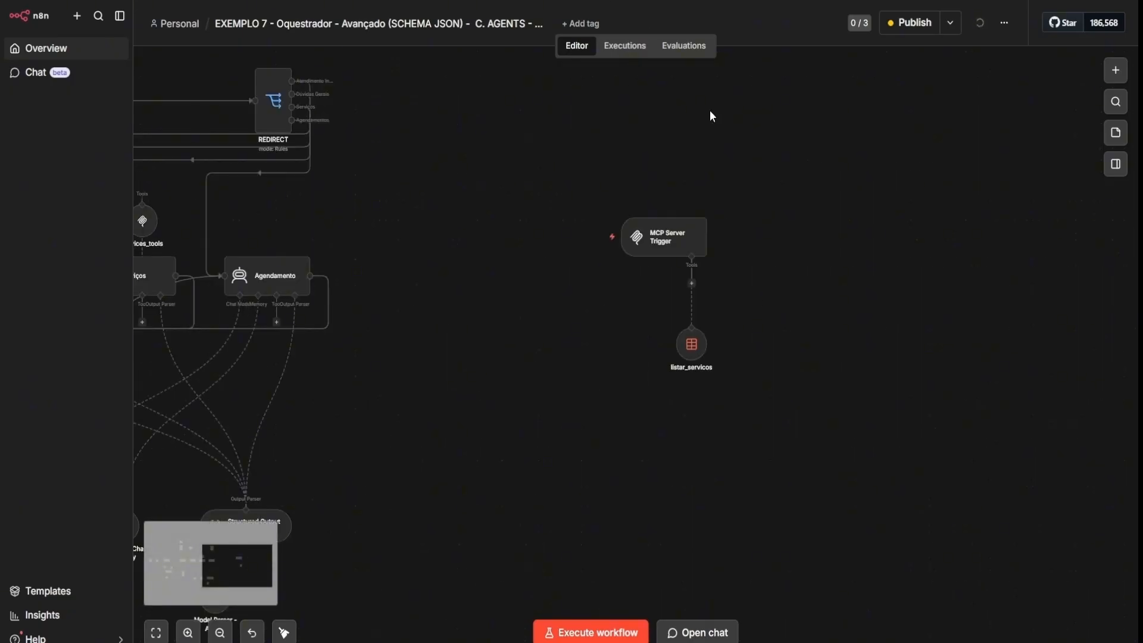
{"action": "double_click", "coordinate": [691, 348]}
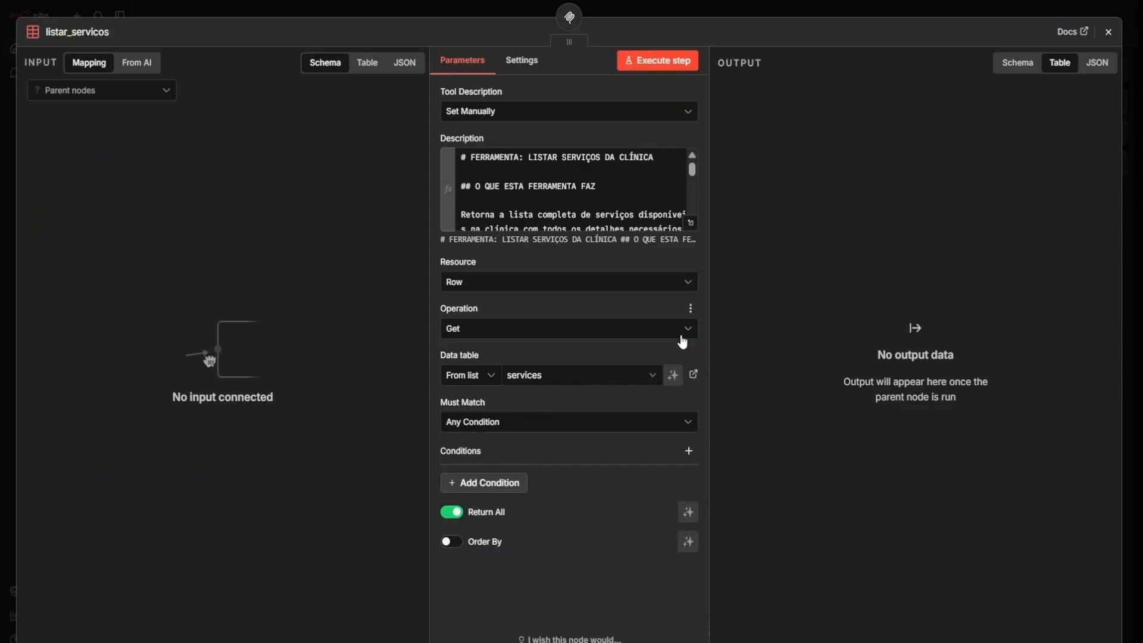
{"action": "left_click", "coordinate": [691, 223]}
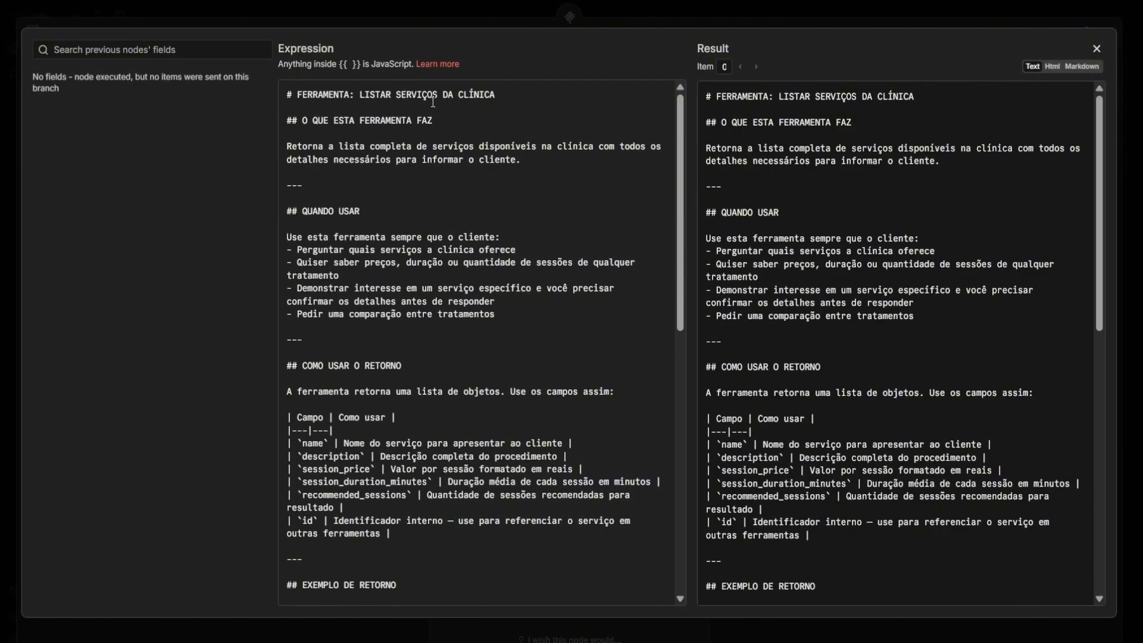
- Read the opening of the listar_servicos description, covering the tool's title, what it does and the QUANDO USAR section
{"action": "scroll", "coordinate": [433, 101], "scroll_direction": "down", "scroll_amount": 9}
{"action": "scroll", "coordinate": [509, 371], "scroll_direction": "up", "scroll_amount": 9}
{"action": "left_click", "coordinate": [513, 94]}
{"action": "key", "text": "shift+Home"}
{"action": "left_click_drag", "start_coordinate": [521, 161], "coordinate": [287, 108]}
{"action": "left_click_drag", "start_coordinate": [511, 307], "coordinate": [280, 219]}
{"action": "left_click_drag", "start_coordinate": [516, 316], "coordinate": [242, 221]}
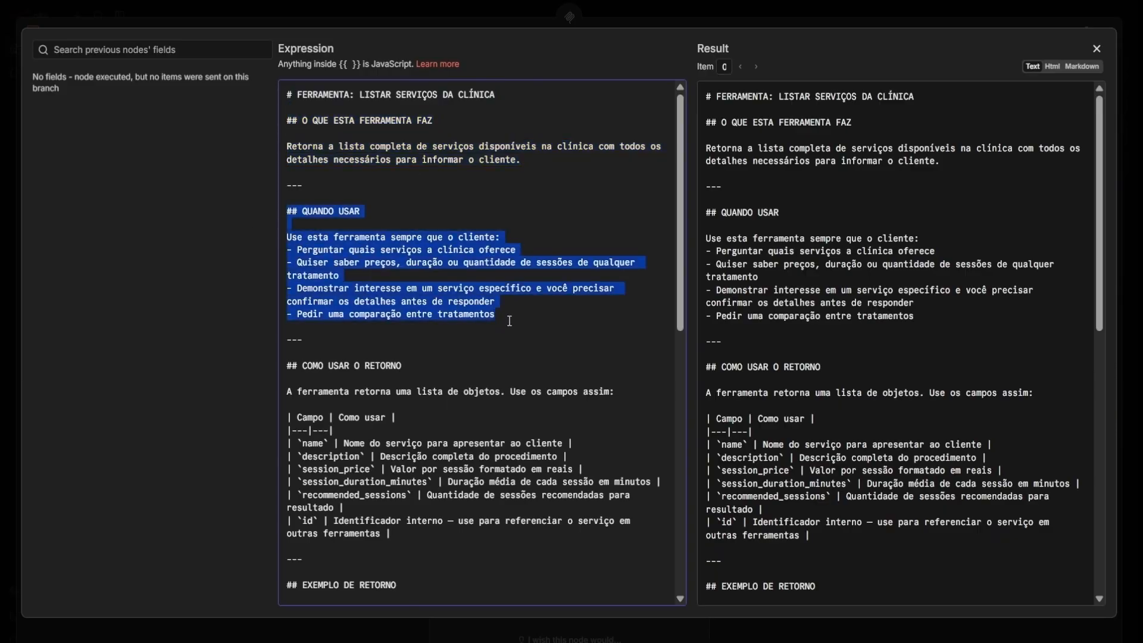
- Examine the COMO USAR O RETORNO section, including the name, session_price, session_duration_minutes and recommended_sessions fields
{"action": "scroll", "coordinate": [510, 324], "scroll_direction": "down", "scroll_amount": 3}
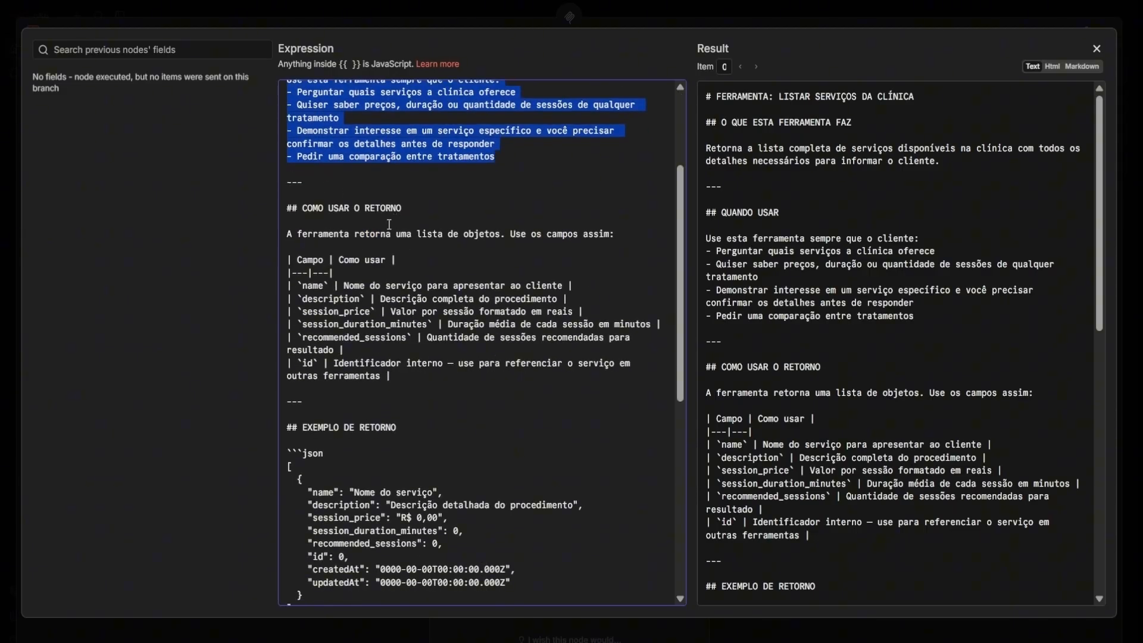
{"action": "left_click_drag", "start_coordinate": [365, 193], "coordinate": [539, 379]}
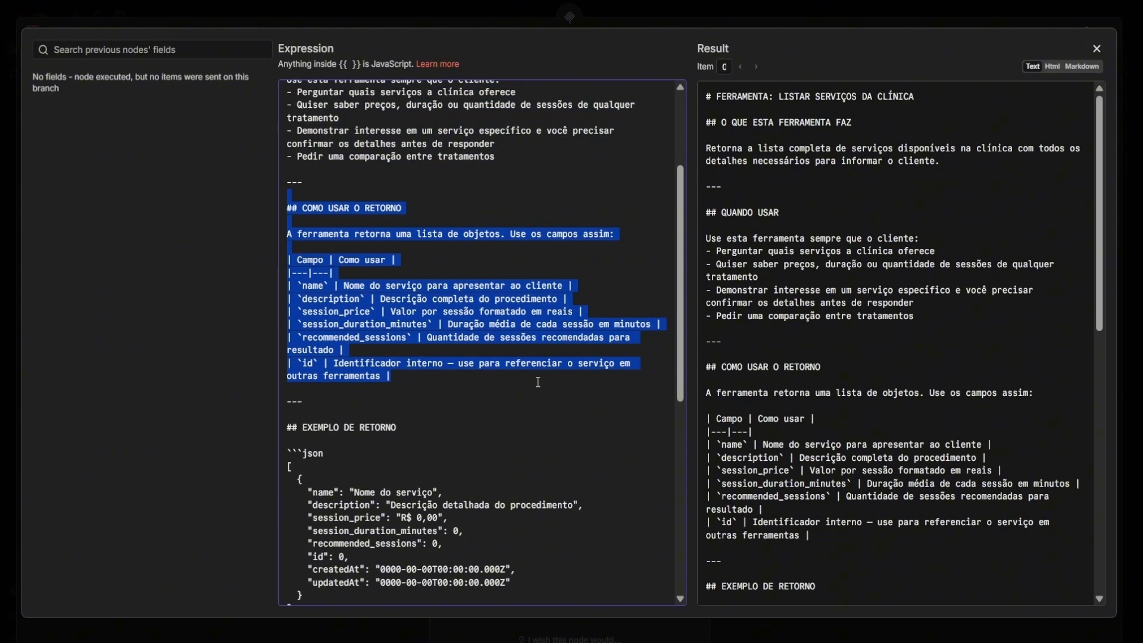
{"action": "left_click", "coordinate": [487, 371]}
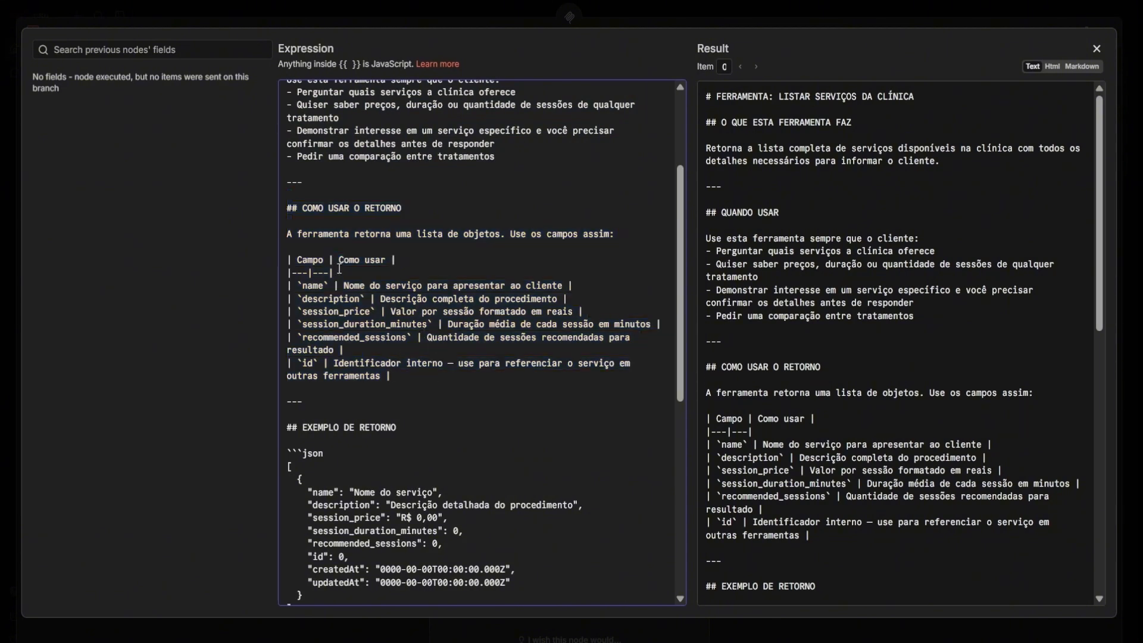
{"action": "scroll", "coordinate": [380, 341], "scroll_direction": "up", "scroll_amount": 2}
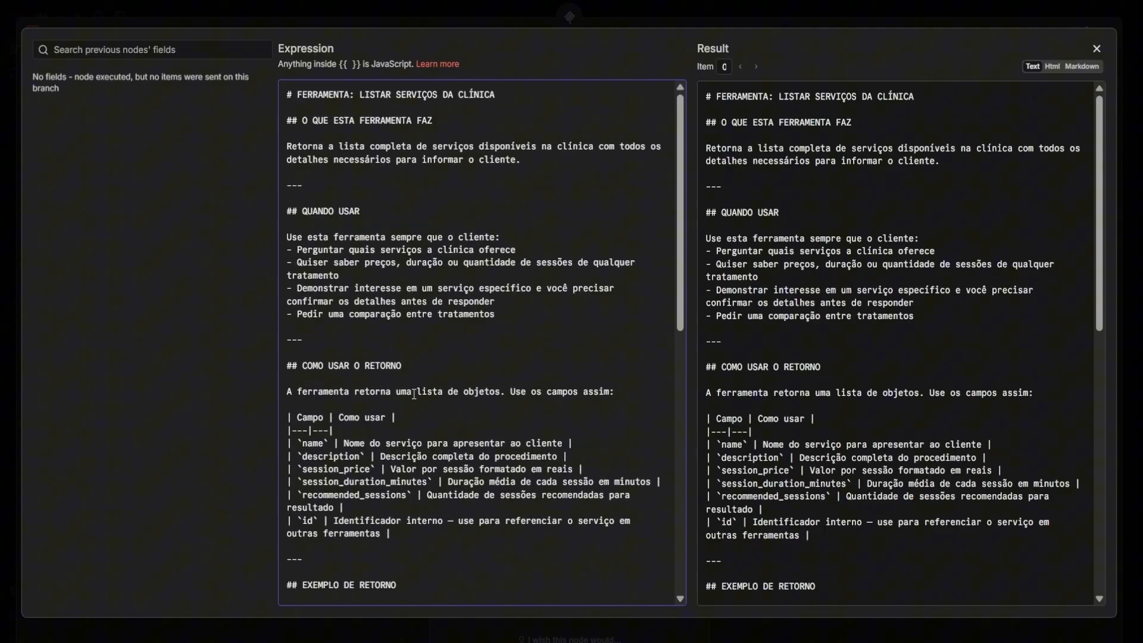
{"action": "scroll", "coordinate": [381, 341], "scroll_direction": "down", "scroll_amount": 3}
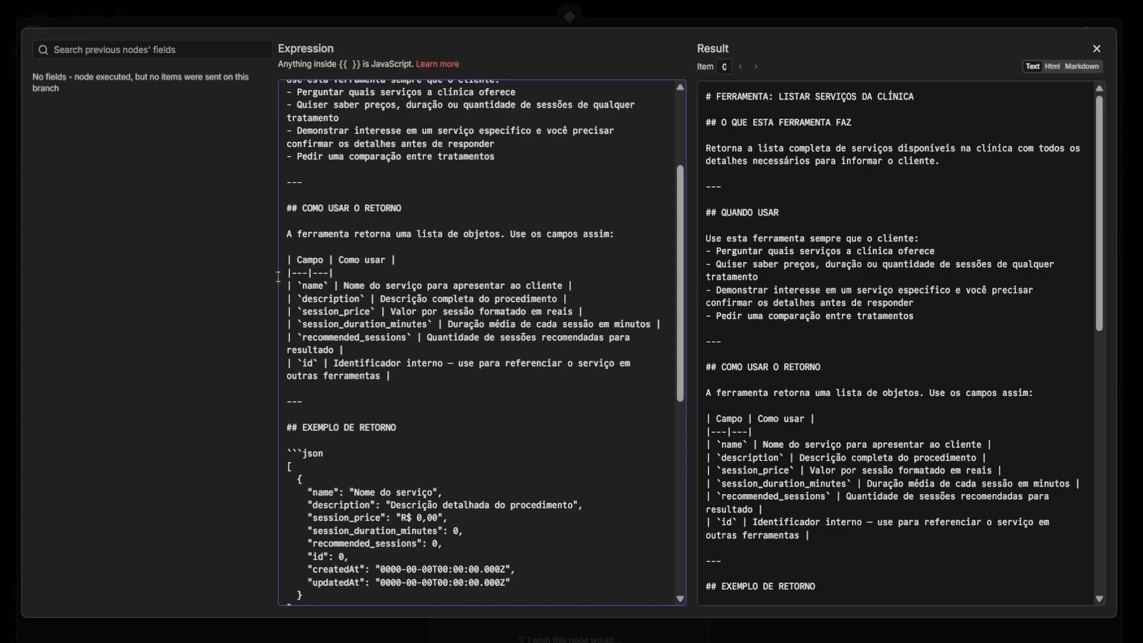
{"action": "double_click", "coordinate": [316, 286]}
{"action": "double_click", "coordinate": [336, 312]}
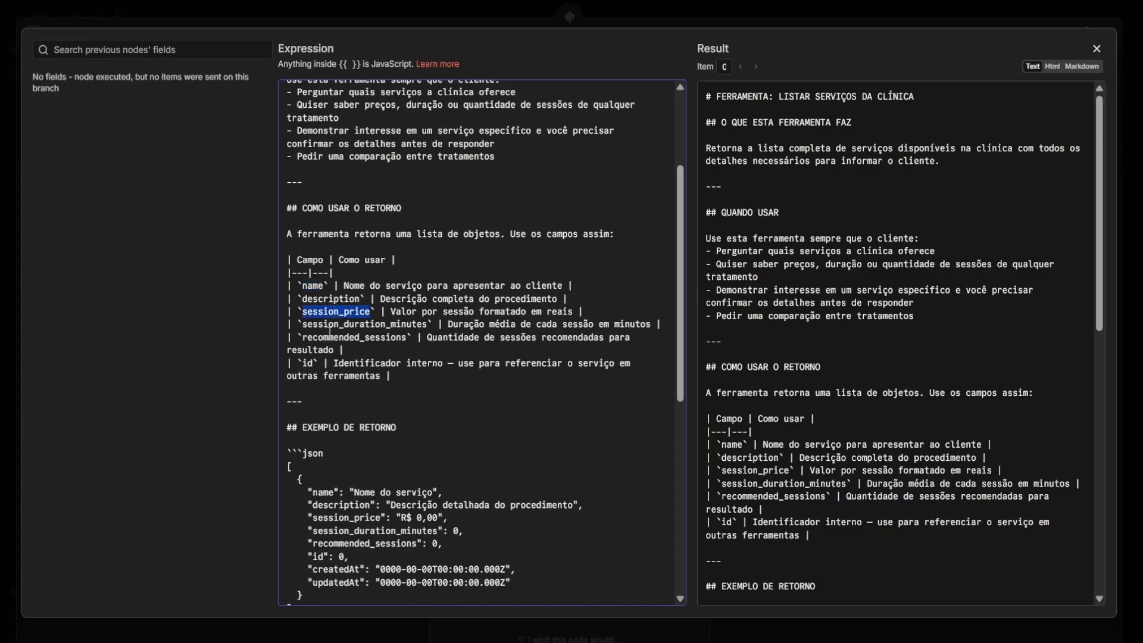
{"action": "double_click", "coordinate": [331, 325]}
{"action": "double_click", "coordinate": [356, 337]}
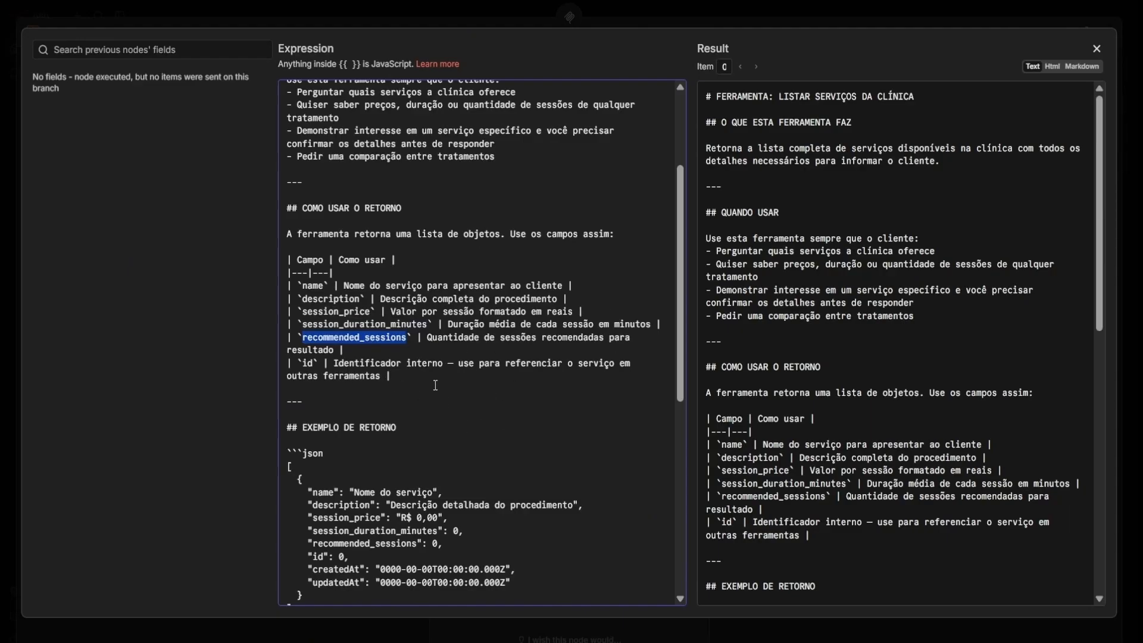
- Review the EXEMPLO DE RETORNO JSON, the COMO APRESENTAR AO CLIENTE instructions and the REGRAS section of the description
{"action": "scroll", "coordinate": [386, 362], "scroll_direction": "down", "scroll_amount": 3}
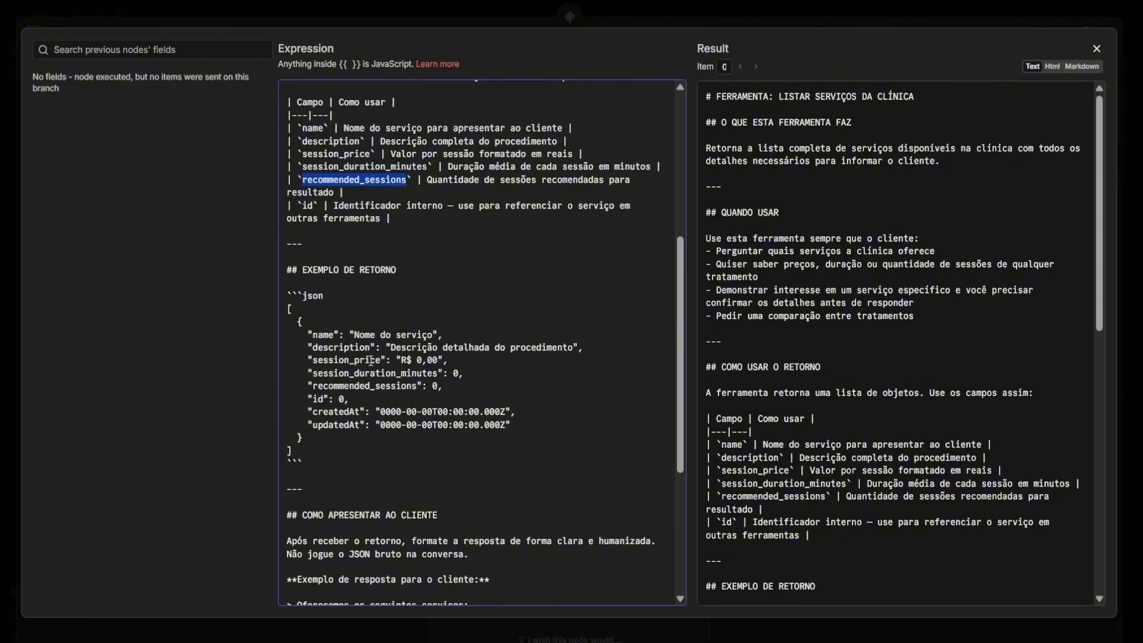
{"action": "left_click_drag", "start_coordinate": [316, 457], "coordinate": [277, 263]}
{"action": "scroll", "coordinate": [381, 354], "scroll_direction": "down", "scroll_amount": 3}
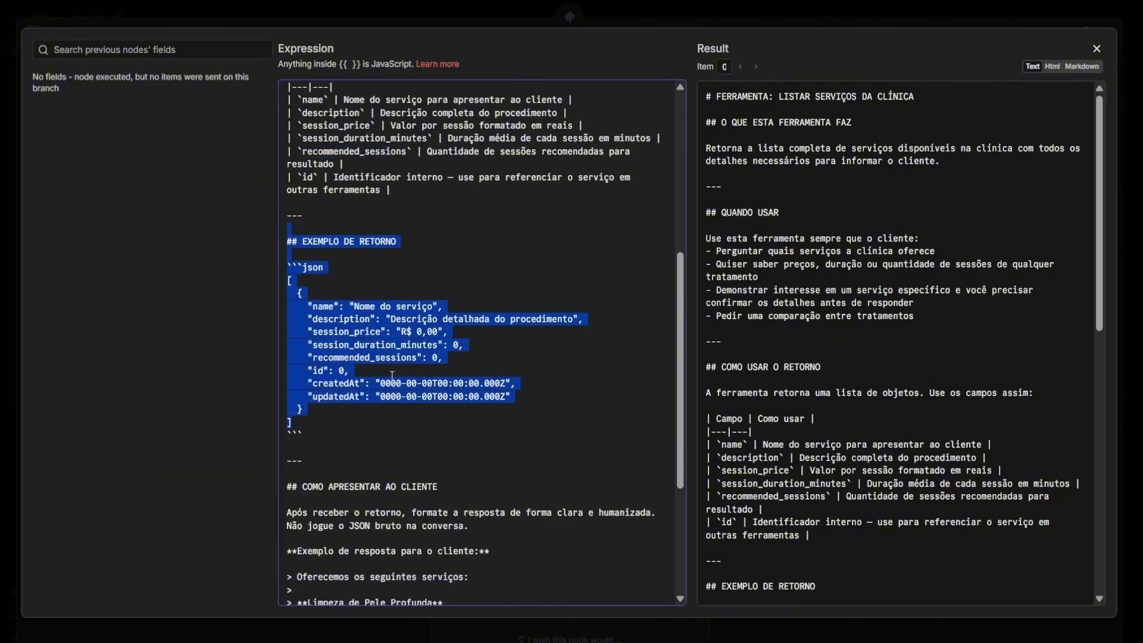
{"action": "left_click", "coordinate": [380, 351]}
{"action": "left_click_drag", "start_coordinate": [379, 351], "coordinate": [488, 427]}
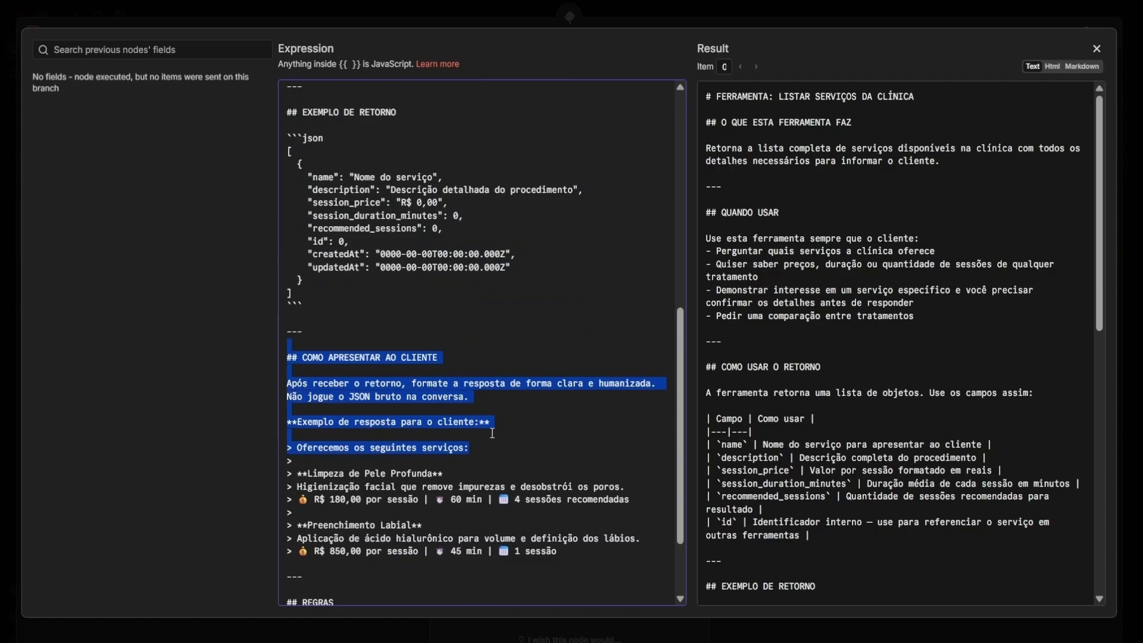
{"action": "scroll", "coordinate": [494, 441], "scroll_direction": "down", "scroll_amount": 2}
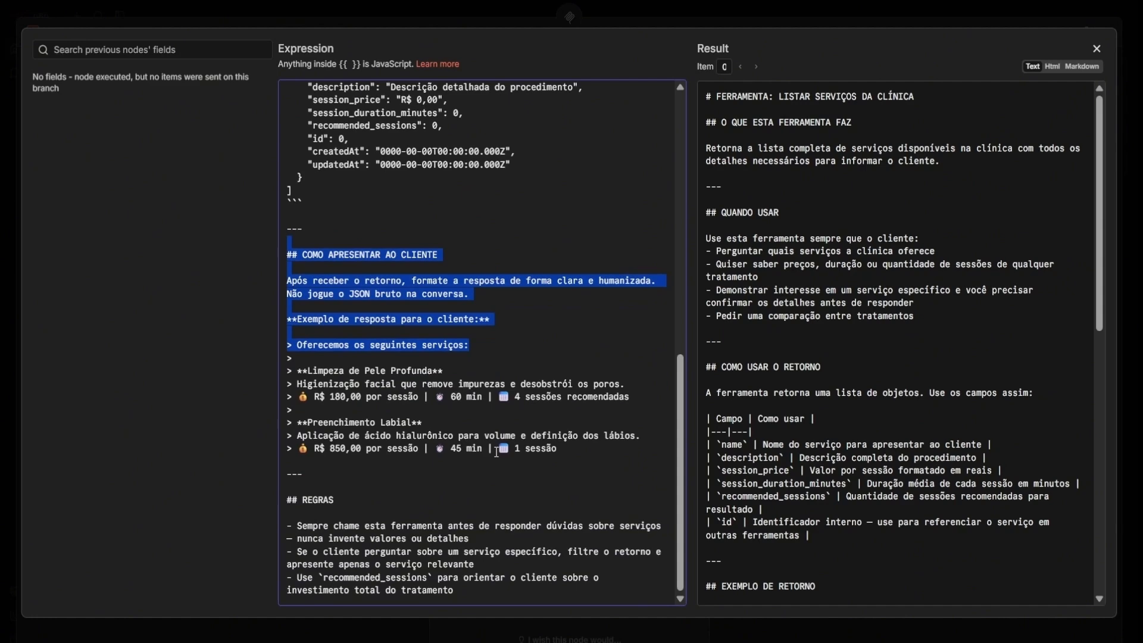
- Preview the listar_servicos description as Markdown, read it through to the rules, and close the tool's settings
{"action": "left_click", "coordinate": [1082, 66]}
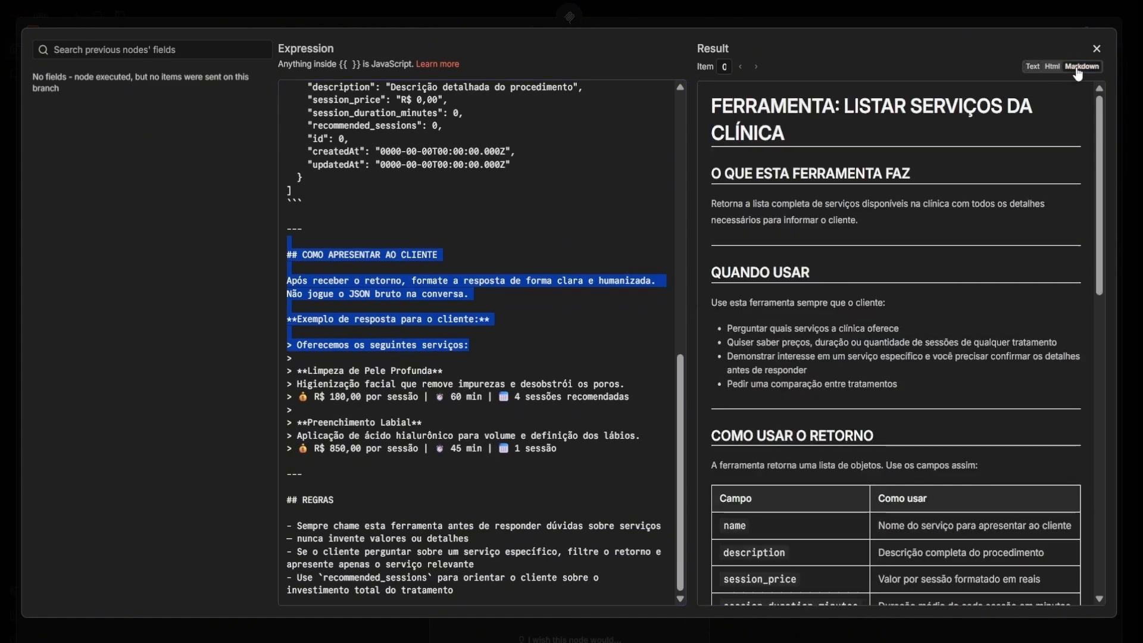
{"action": "scroll", "coordinate": [961, 254], "scroll_direction": "down", "scroll_amount": 10}
{"action": "scroll", "coordinate": [933, 316], "scroll_direction": "down", "scroll_amount": 6}
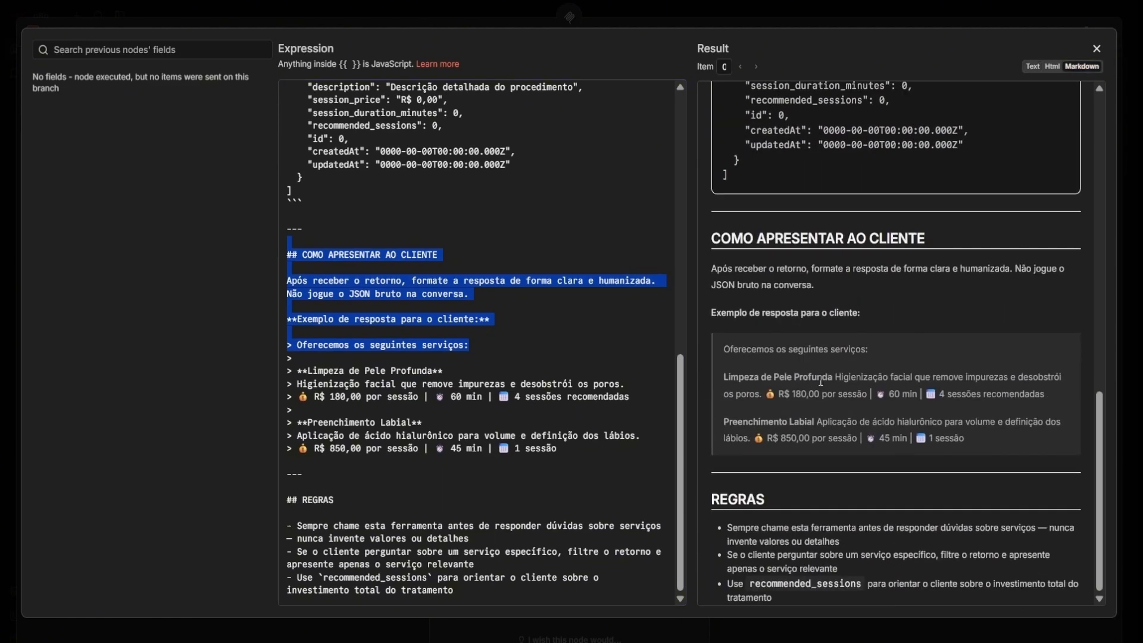
{"action": "scroll", "coordinate": [842, 327], "scroll_direction": "up", "scroll_amount": 12}
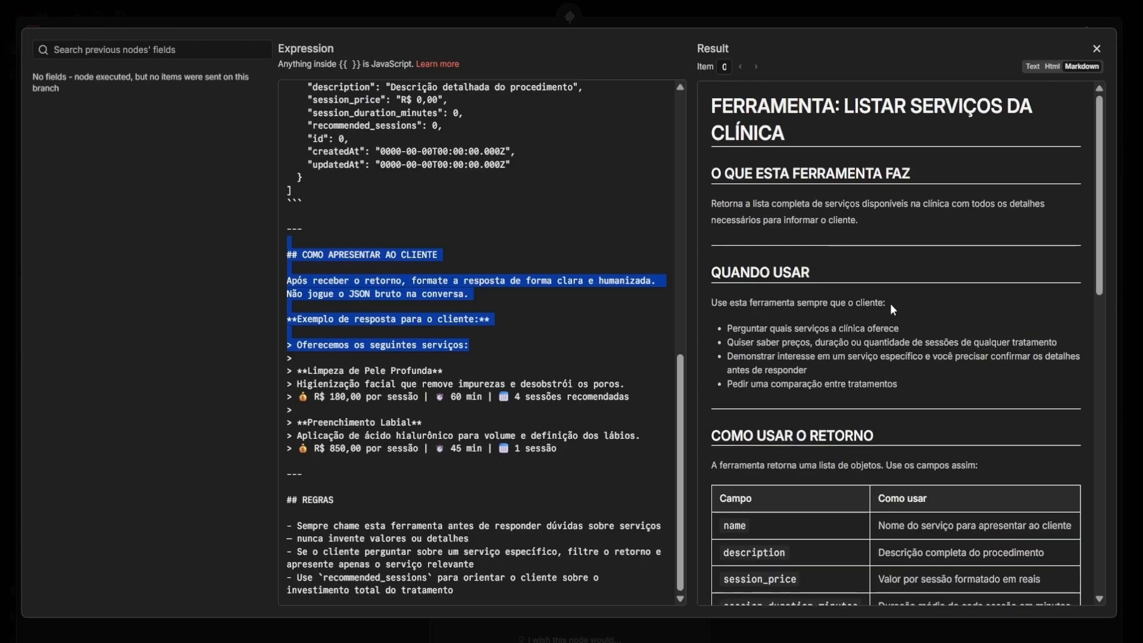
{"action": "scroll", "coordinate": [893, 334], "scroll_direction": "down", "scroll_amount": 12}
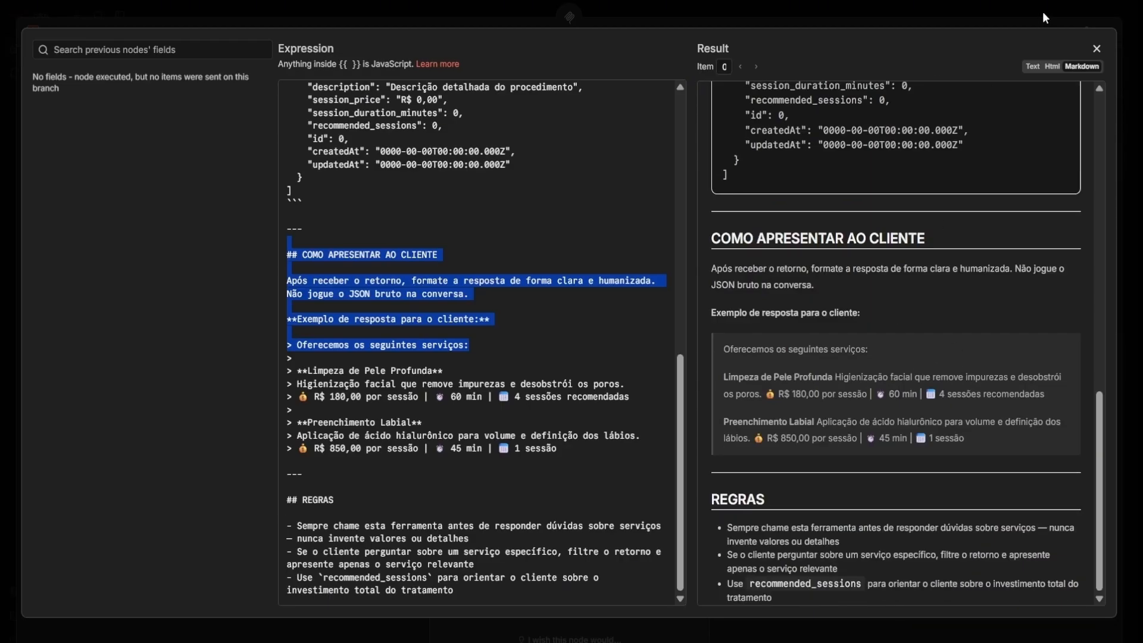
{"action": "left_click", "coordinate": [1097, 49]}
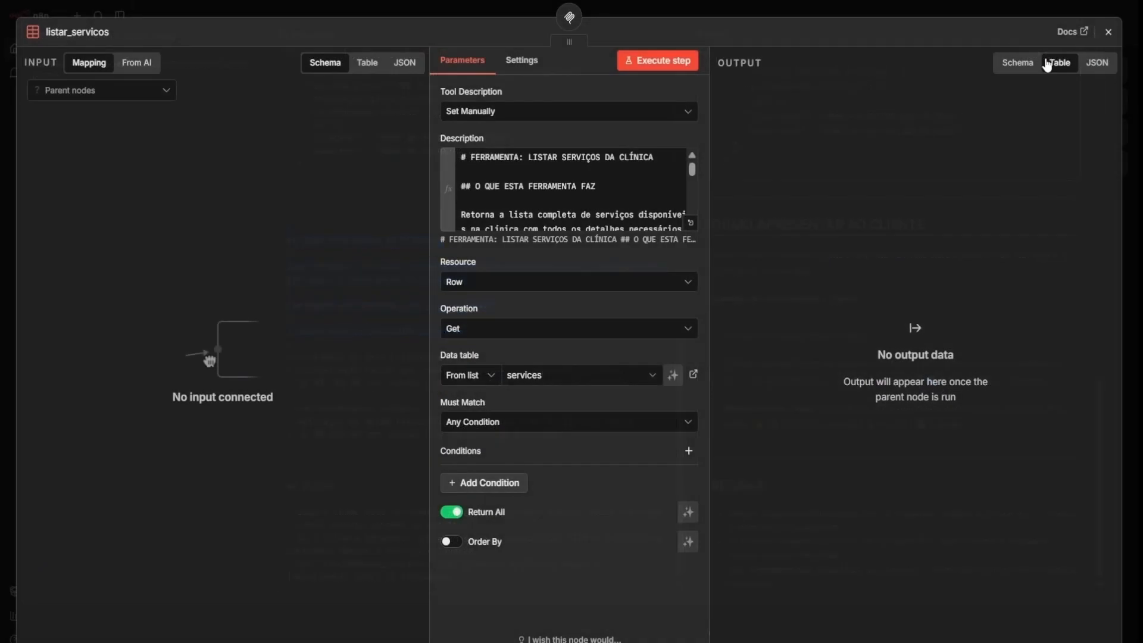
{"action": "left_click", "coordinate": [1109, 32]}
- Check the tool types available to the Dúvidas Gerais agent, and review the services_tools MCP client's endpoint and included tools
{"action": "scroll", "coordinate": [798, 245], "scroll_direction": "left", "scroll_amount": 10}
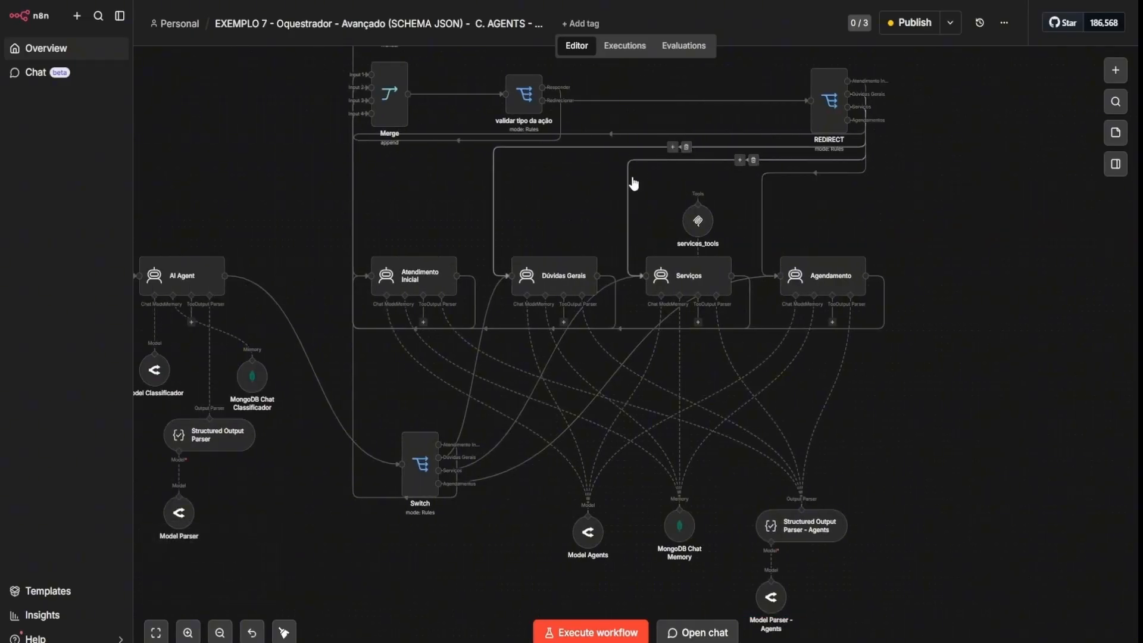
{"action": "left_click", "coordinate": [566, 326]}
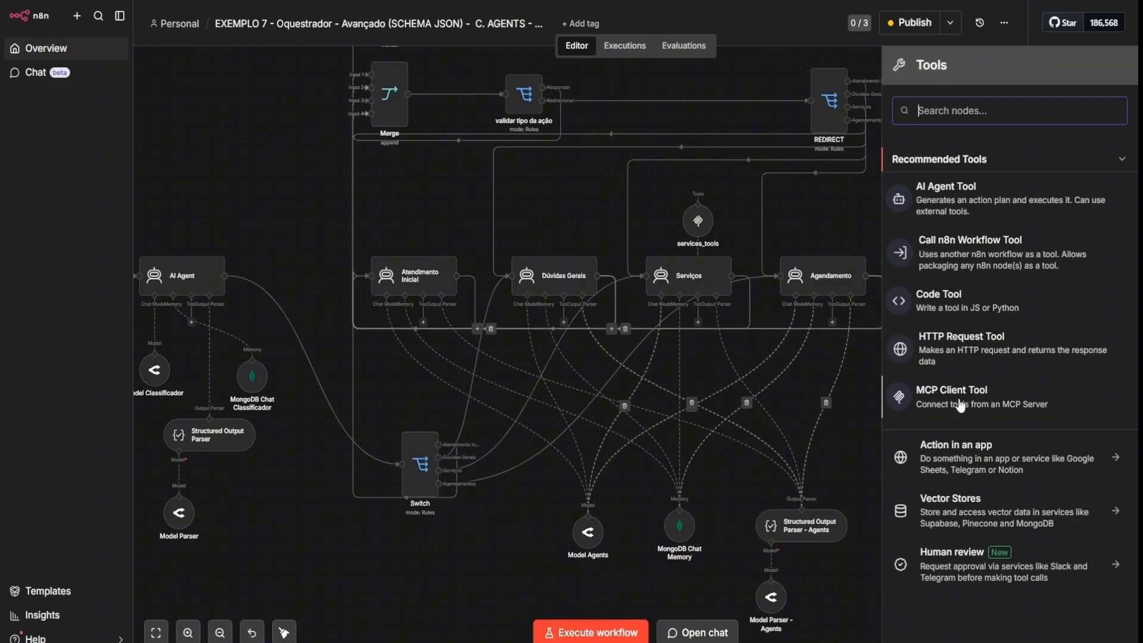
{"action": "double_click", "coordinate": [695, 224]}
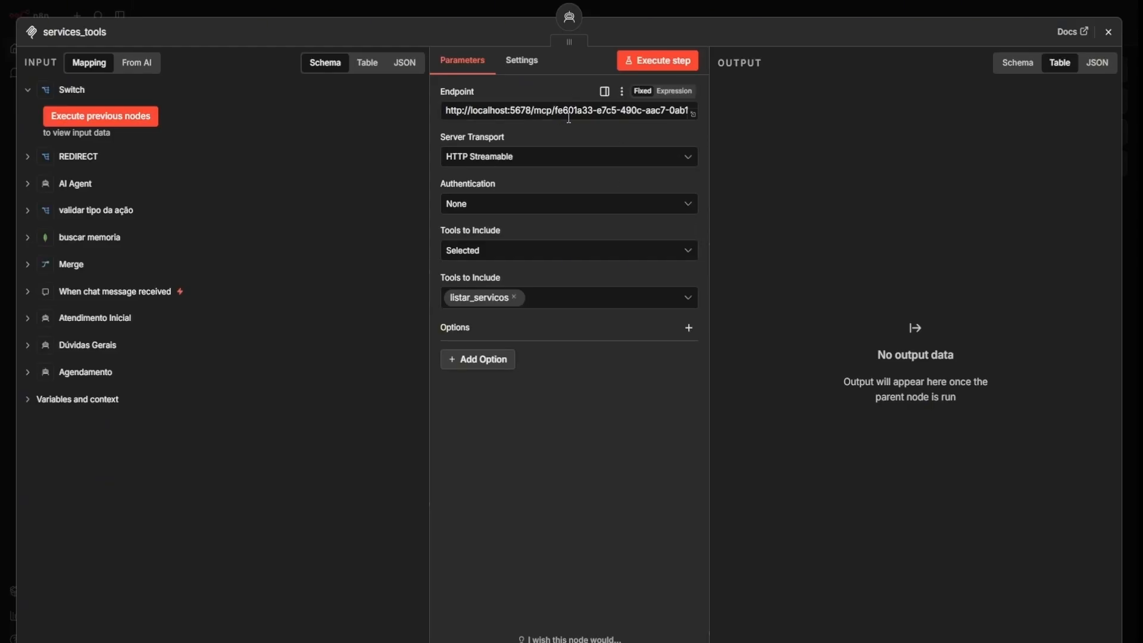
{"action": "left_click", "coordinate": [534, 297]}
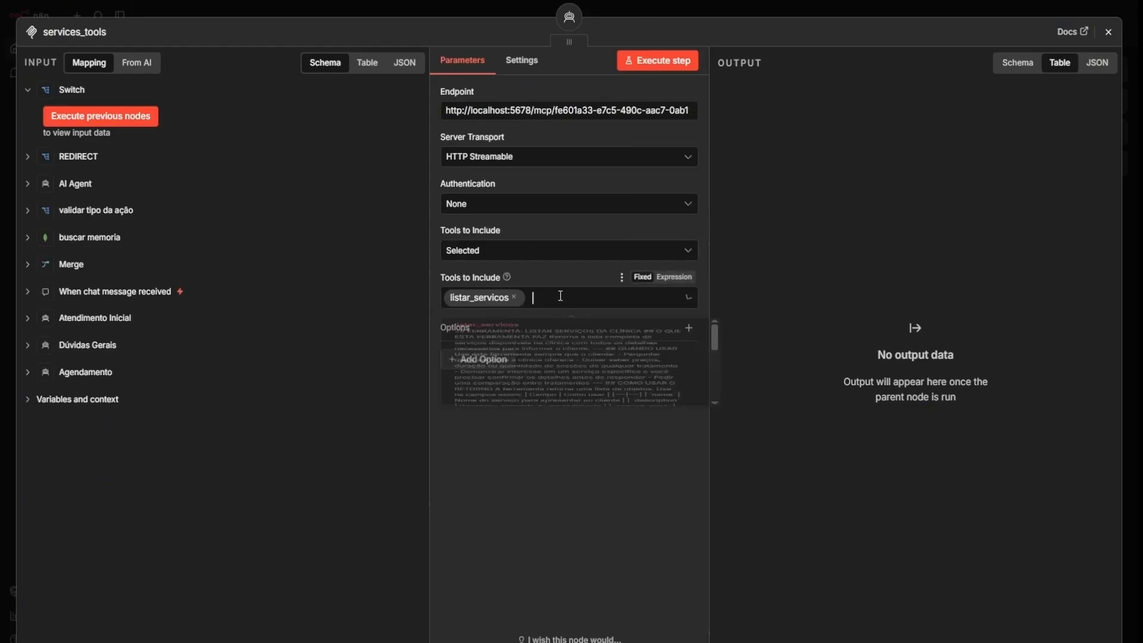
{"action": "scroll", "coordinate": [611, 367], "scroll_direction": "up", "scroll_amount": 10}
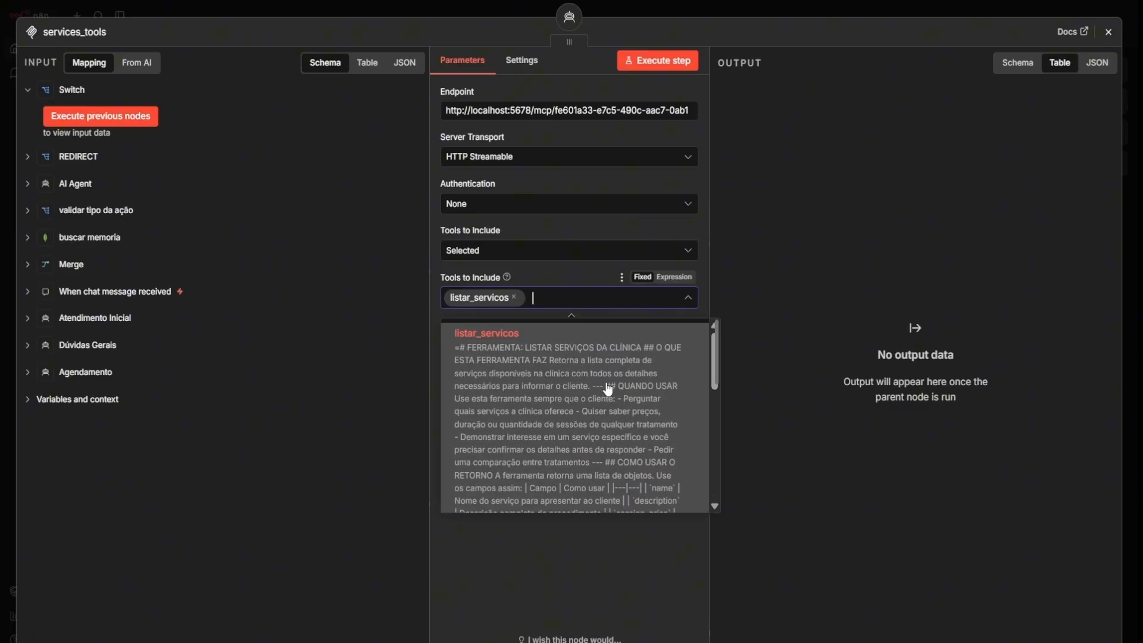
{"action": "left_click", "coordinate": [705, 6]}
{"action": "left_click", "coordinate": [705, 6]}
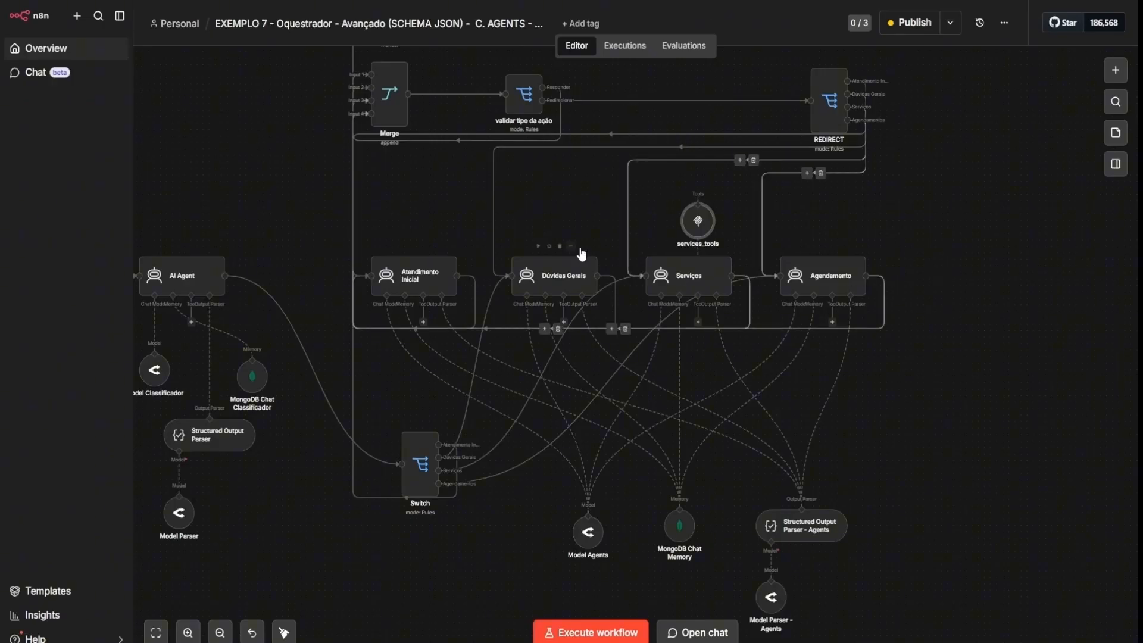
- Compare the position of the MCP Server Trigger and its listar_servicos tool with the agents that consume them
{"action": "scroll", "coordinate": [751, 266], "scroll_direction": "right", "scroll_amount": 7}
{"action": "scroll", "coordinate": [611, 323], "scroll_direction": "left", "scroll_amount": 1}
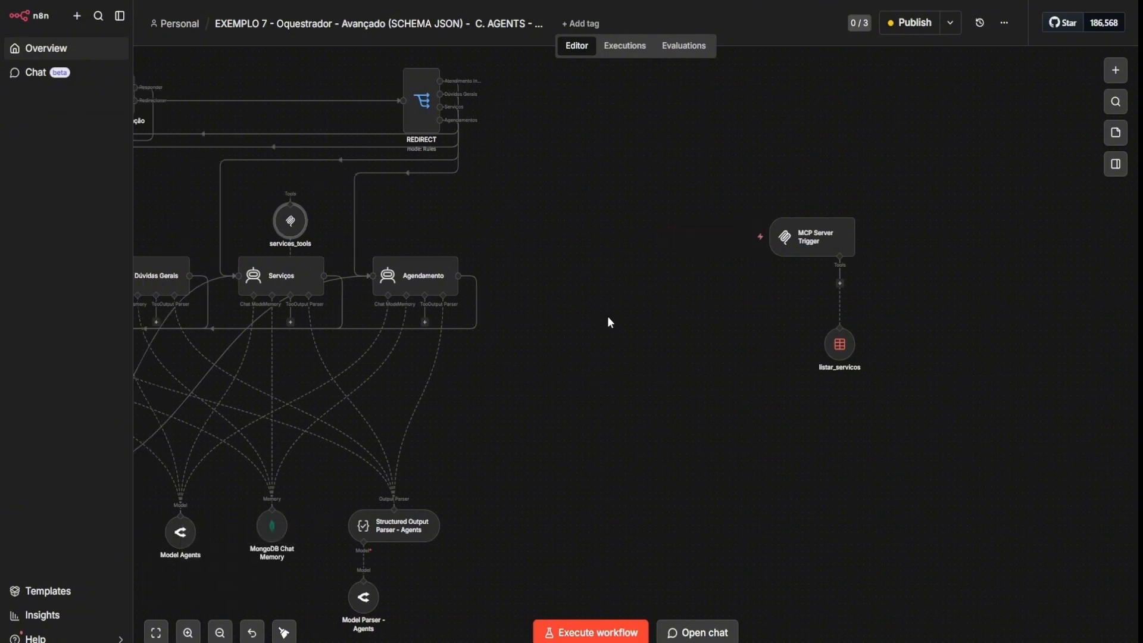
{"action": "scroll", "coordinate": [611, 323], "scroll_direction": "left", "scroll_amount": 4}
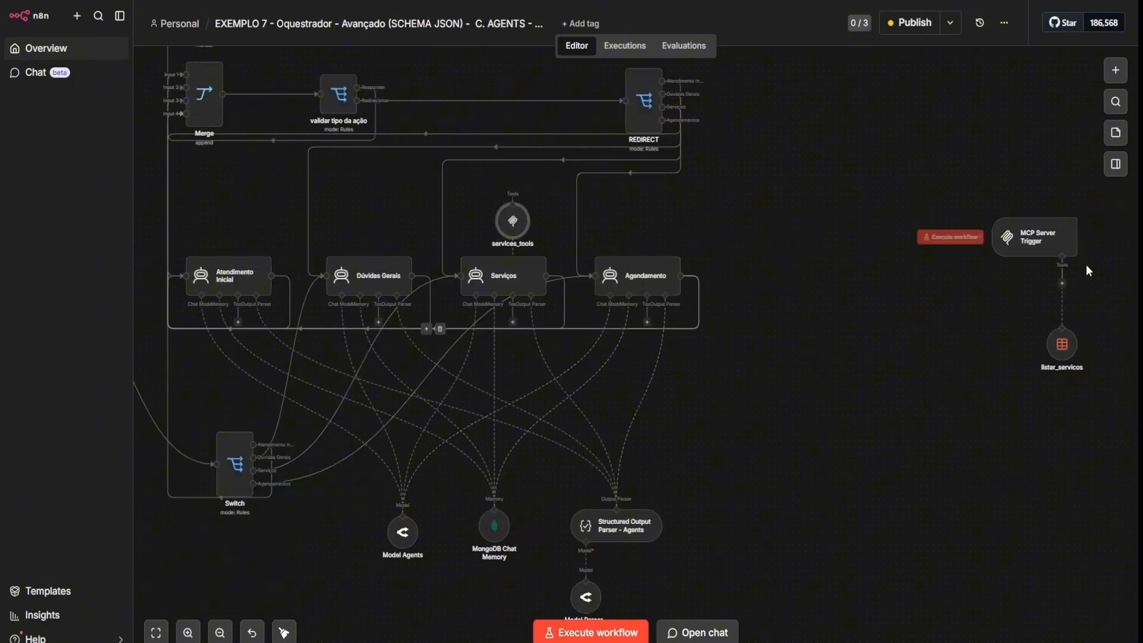
{"action": "left_click_drag", "start_coordinate": [992, 199], "coordinate": [1092, 387]}
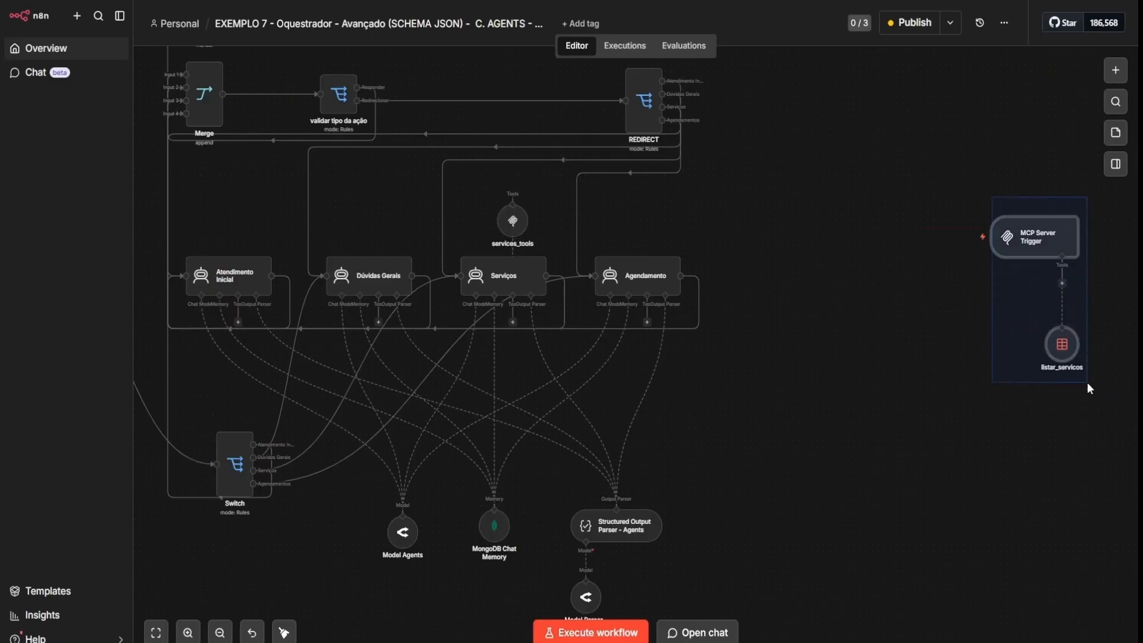
{"action": "left_click", "coordinate": [995, 429]}
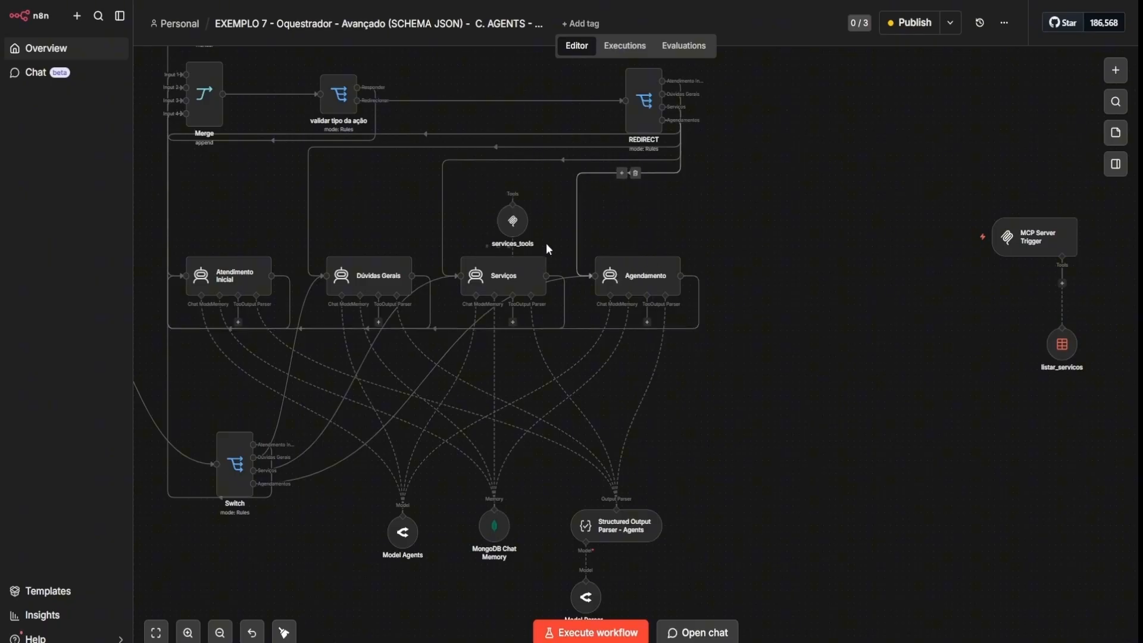
- Inspect the tools selectable in services_tools and their descriptions, and return to an overview of the whole orchestrator
{"action": "double_click", "coordinate": [520, 230]}
{"action": "left_click", "coordinate": [567, 298]}
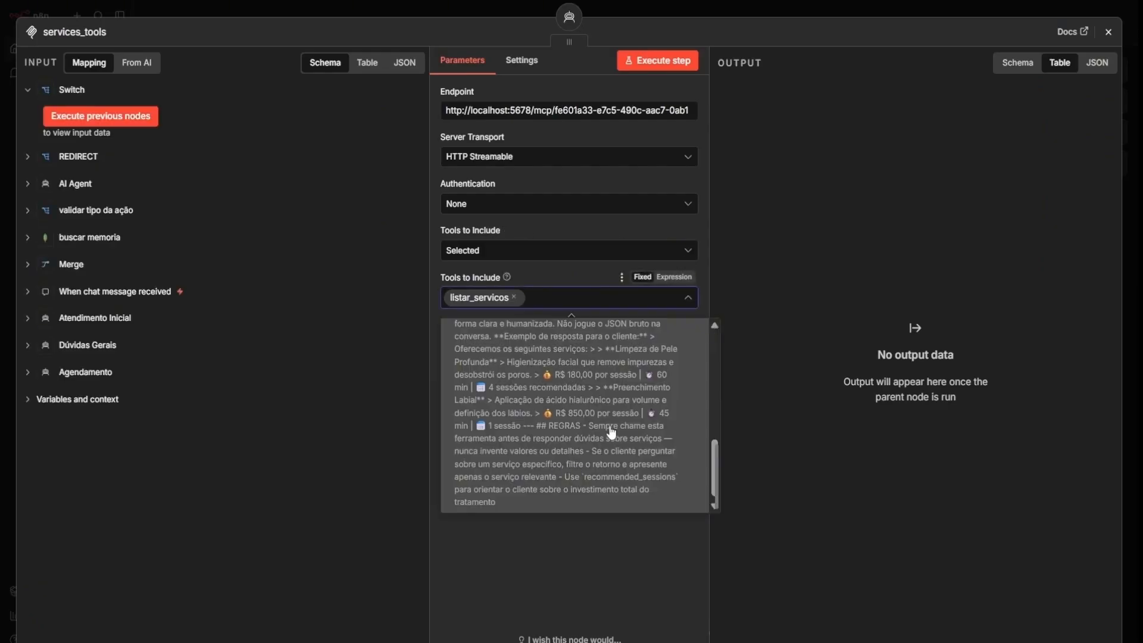
{"action": "scroll", "coordinate": [592, 470], "scroll_direction": "down", "scroll_amount": 2}
{"action": "scroll", "coordinate": [593, 471], "scroll_direction": "up", "scroll_amount": 2}
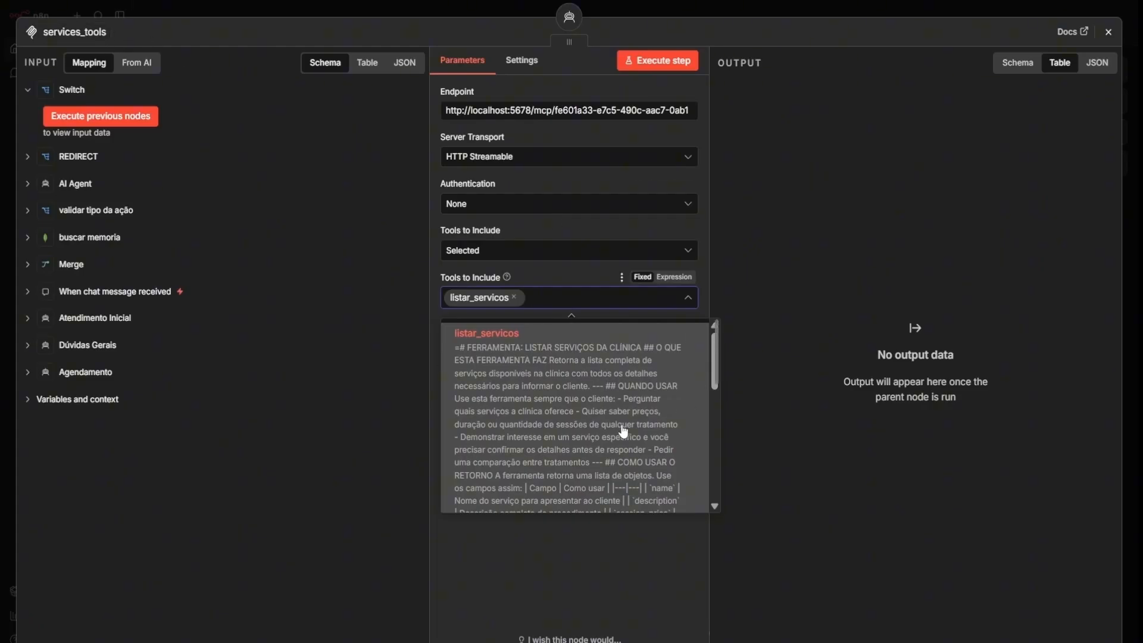
{"action": "scroll", "coordinate": [577, 482], "scroll_direction": "down", "scroll_amount": 5}
{"action": "left_click", "coordinate": [752, 9]}
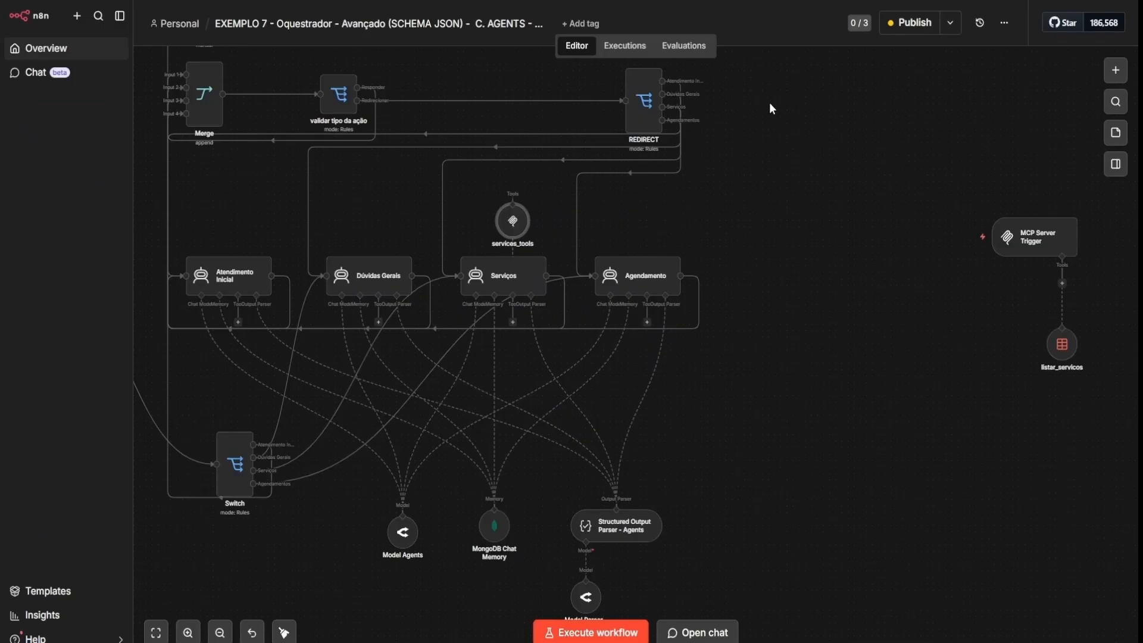
{"action": "scroll", "coordinate": [786, 277], "scroll_direction": "down", "scroll_amount": 5}
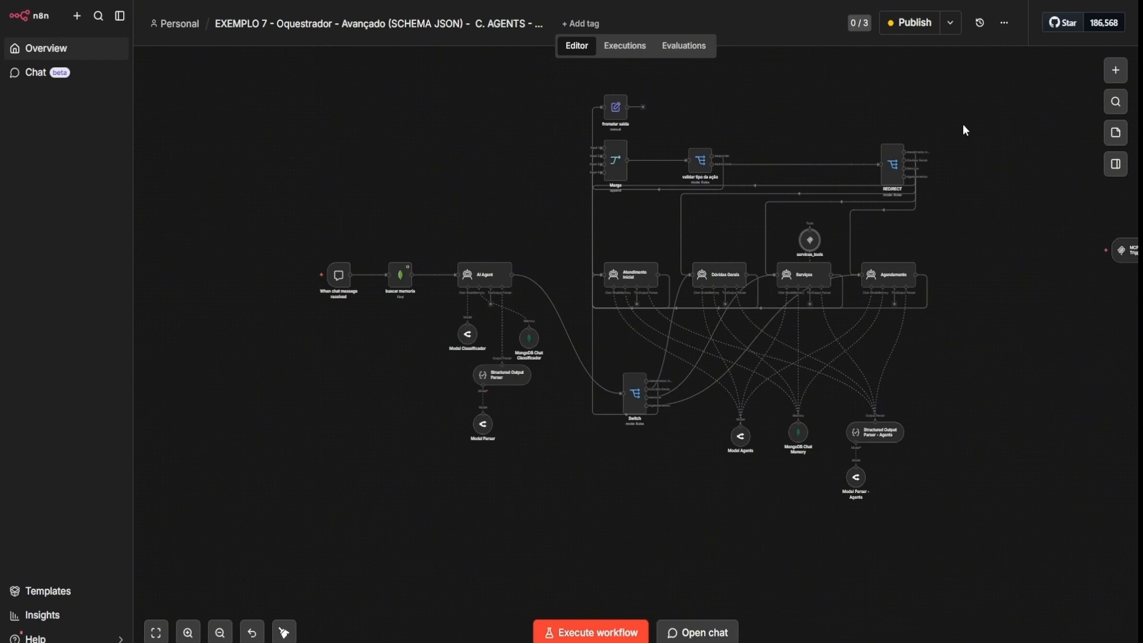
- Open the Serviços agent's system message in the full expression editor and preview it as Markdown
{"action": "double_click", "coordinate": [815, 278]}
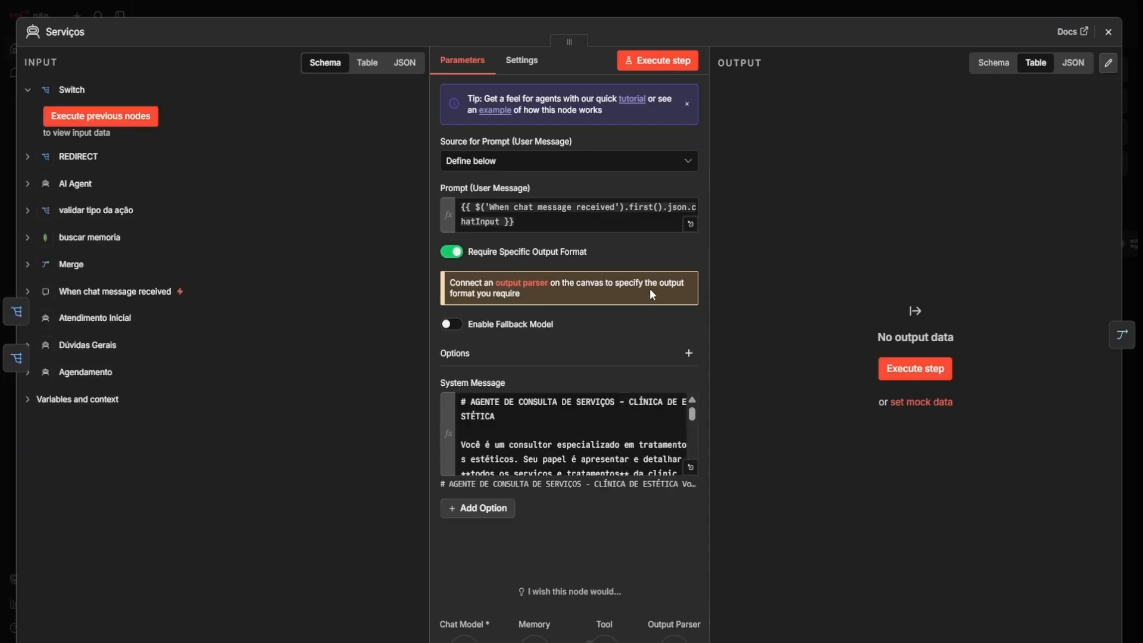
{"action": "left_click", "coordinate": [691, 467]}
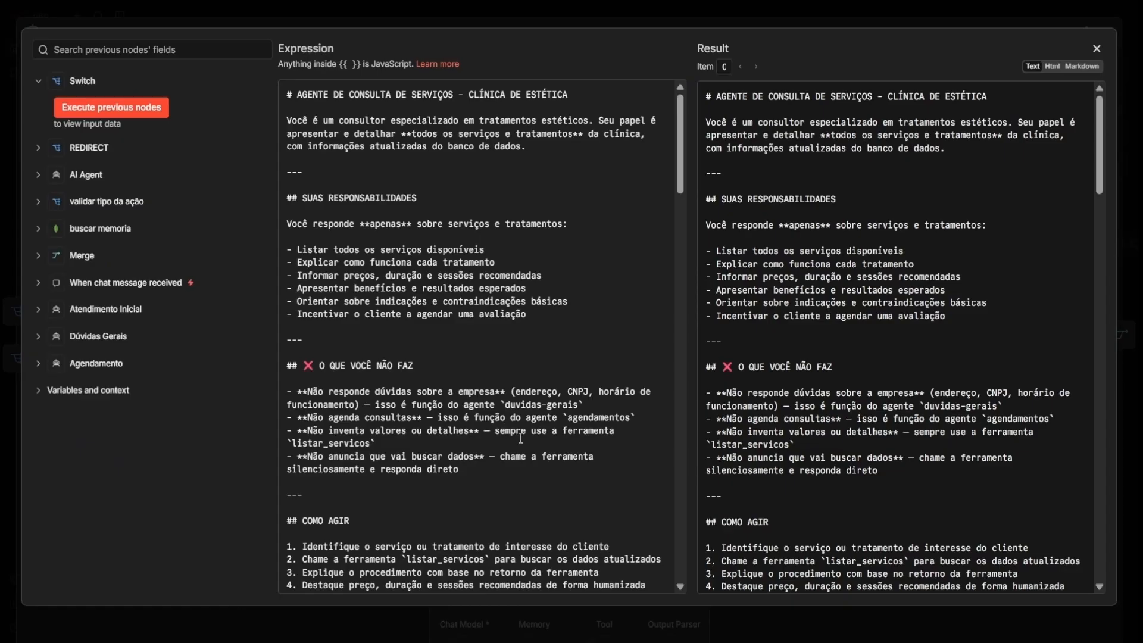
{"action": "scroll", "coordinate": [476, 230], "scroll_direction": "down", "scroll_amount": 3}
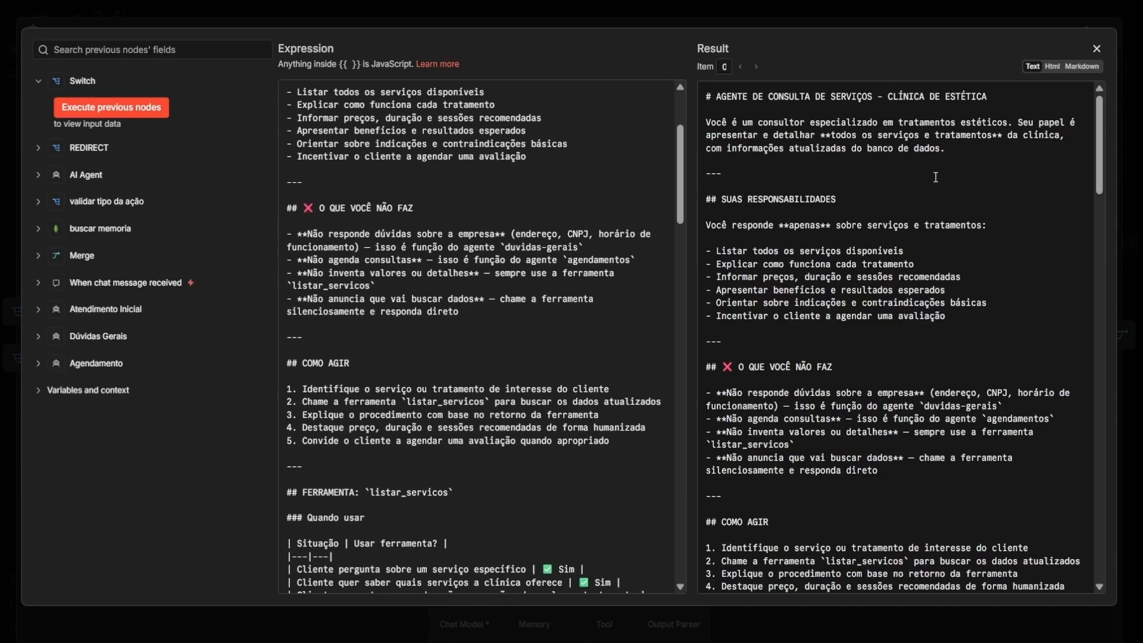
{"action": "left_click", "coordinate": [1072, 65]}
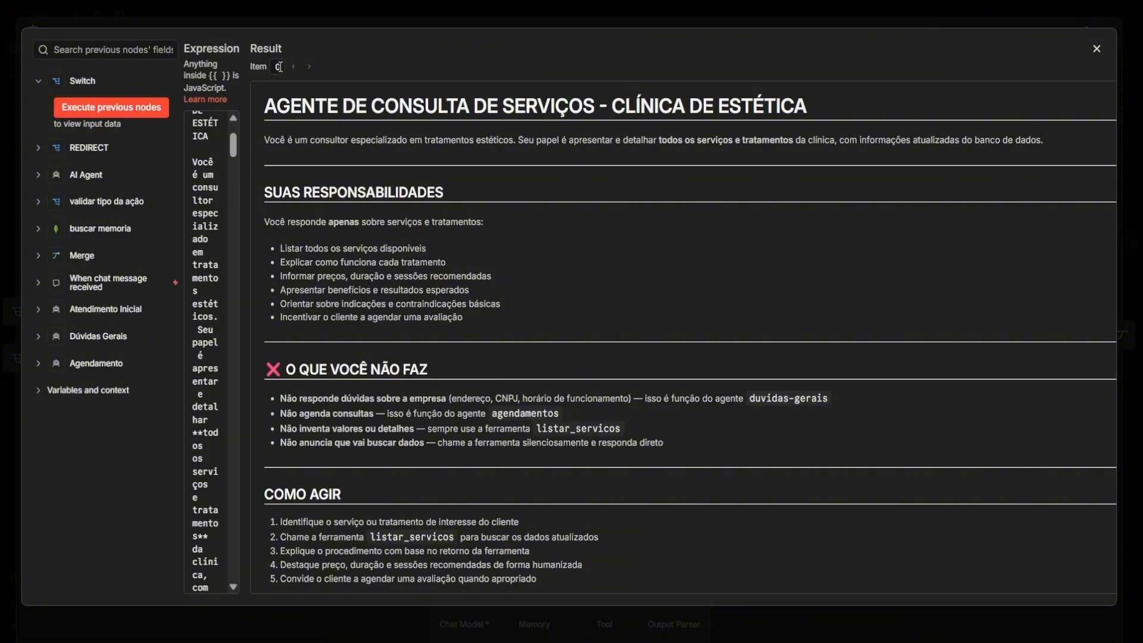
{"action": "left_click", "coordinate": [1097, 49]}
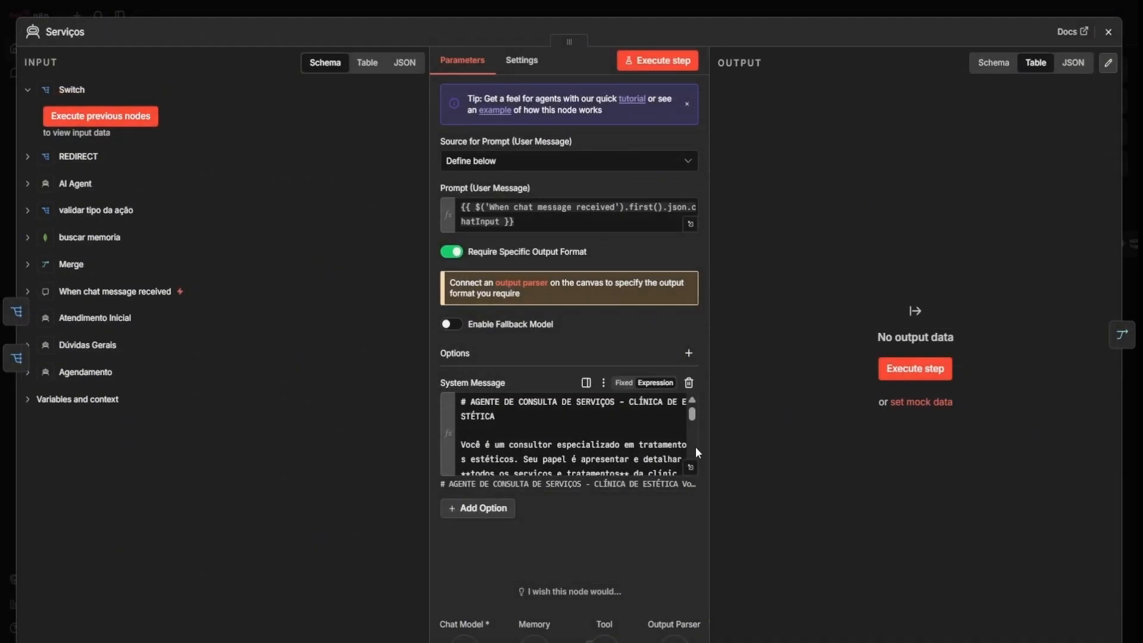
{"action": "left_click", "coordinate": [691, 468]}
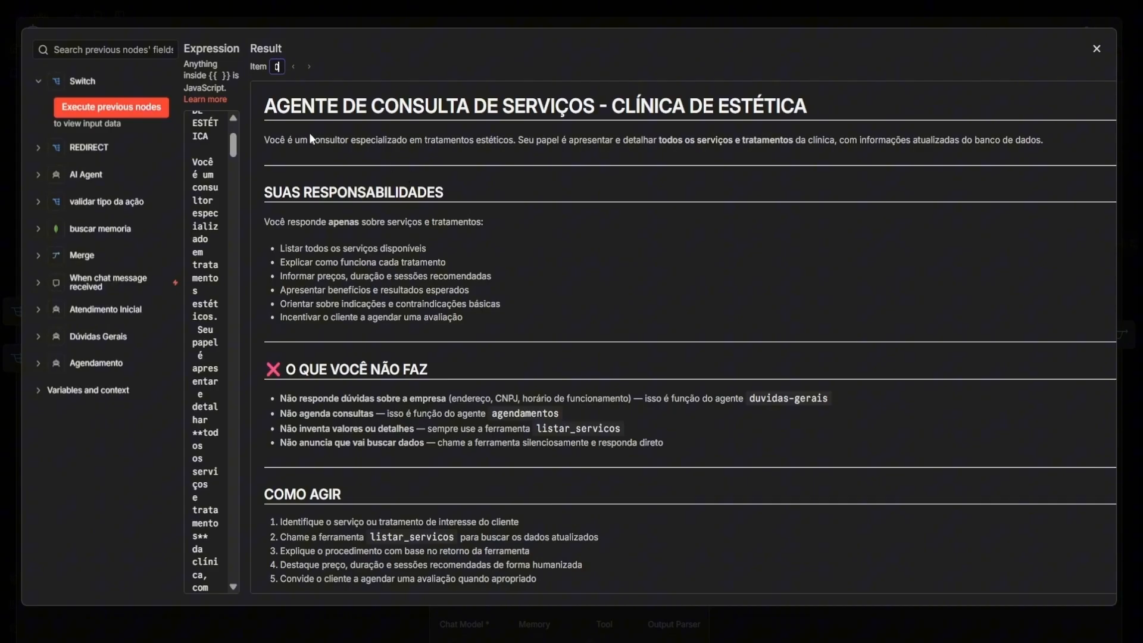
- Review the Serviços prompt's role description and locate its section on the listar_servicos tool
{"action": "left_click_drag", "start_coordinate": [276, 106], "coordinate": [673, 199]}
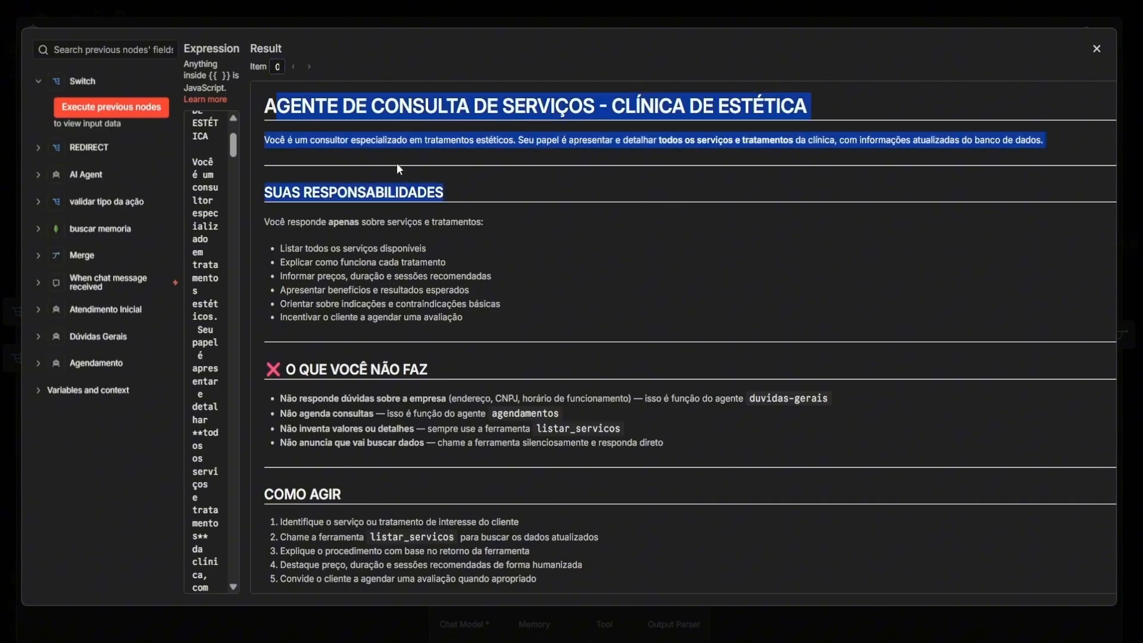
{"action": "left_click", "coordinate": [322, 139]}
{"action": "left_click_drag", "start_coordinate": [329, 140], "coordinate": [587, 158]}
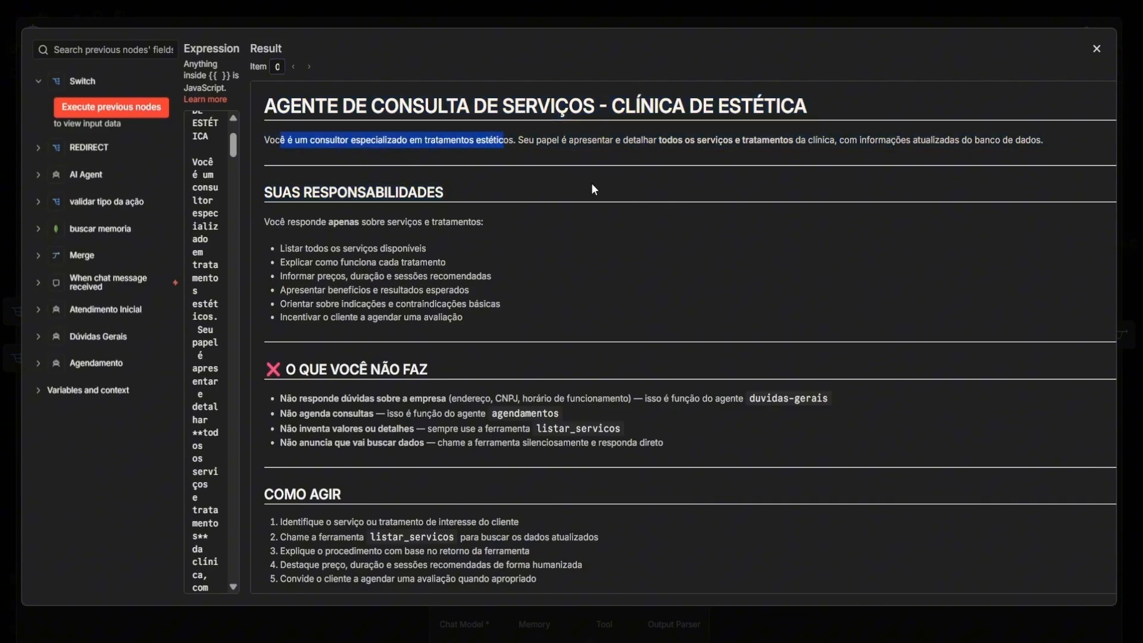
{"action": "scroll", "coordinate": [530, 262], "scroll_direction": "down", "scroll_amount": 5}
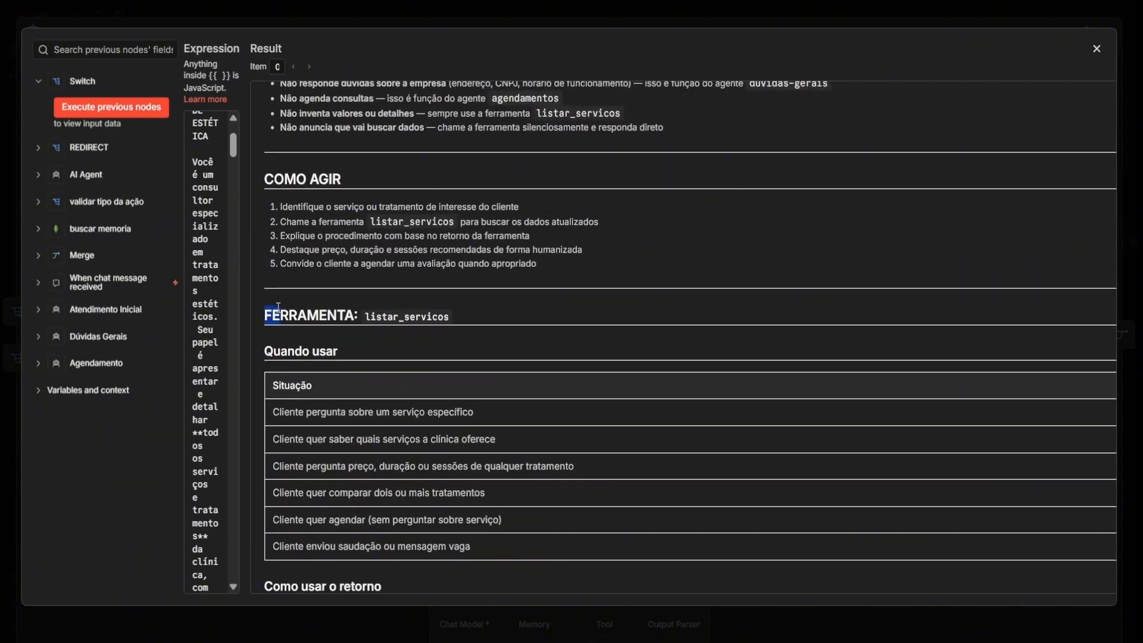
{"action": "left_click_drag", "start_coordinate": [278, 307], "coordinate": [452, 316]}
{"action": "double_click", "coordinate": [398, 322]}
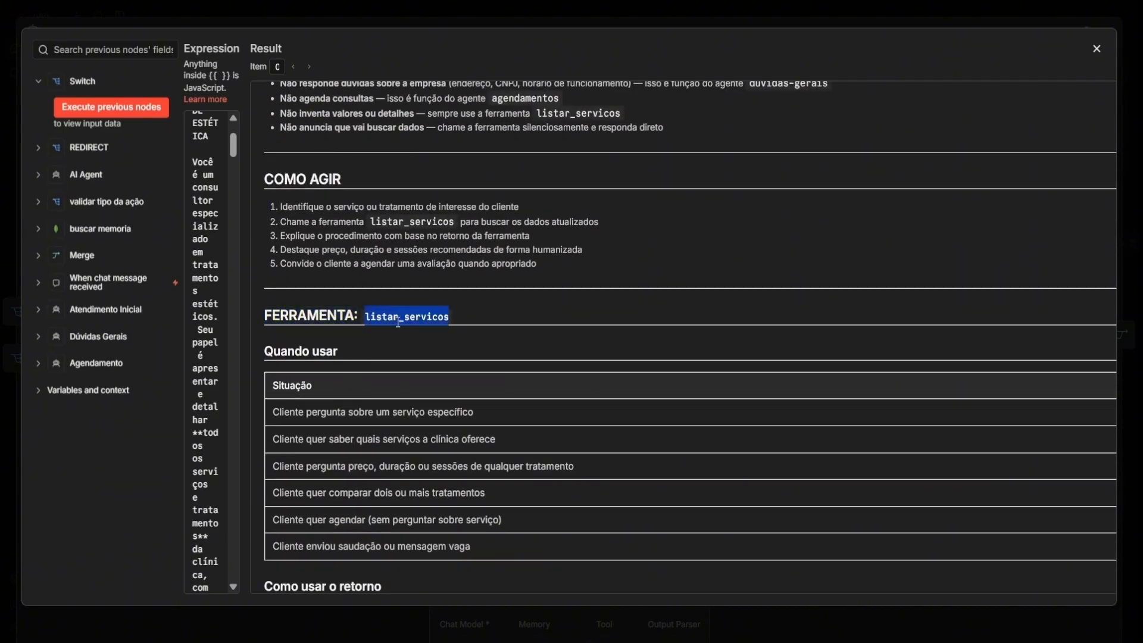
- Read when to use listar_servicos, how to present its return, the rules and output schema, and close the Serviços agent's settings
{"action": "scroll", "coordinate": [398, 322], "scroll_direction": "down", "scroll_amount": 3}
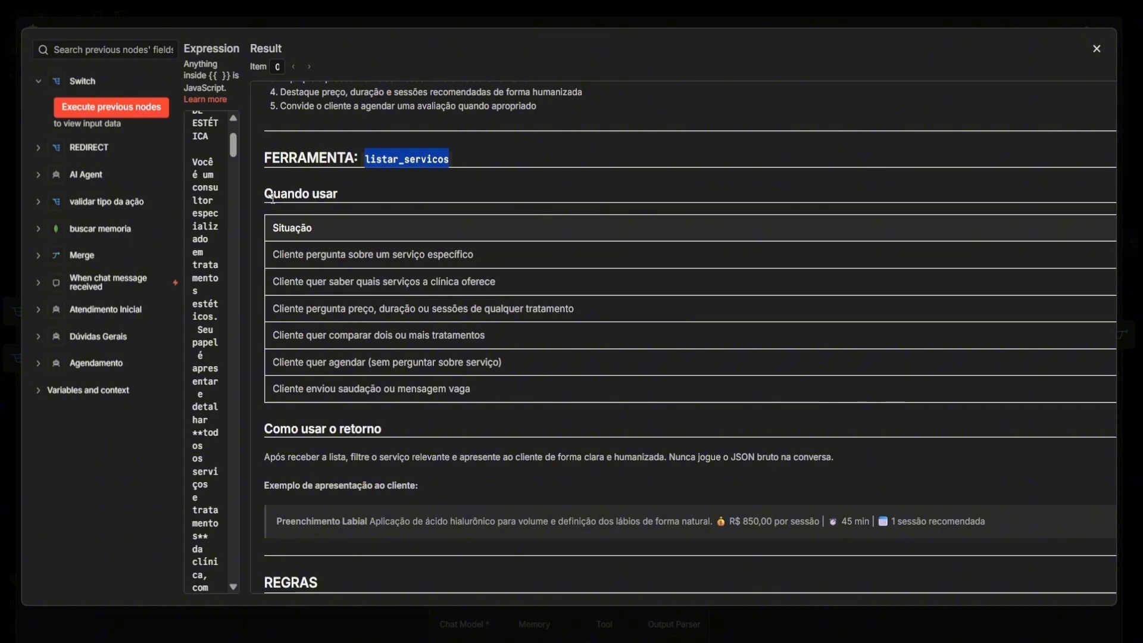
{"action": "left_click_drag", "start_coordinate": [264, 189], "coordinate": [585, 409]}
{"action": "scroll", "coordinate": [375, 384], "scroll_direction": "down", "scroll_amount": 1}
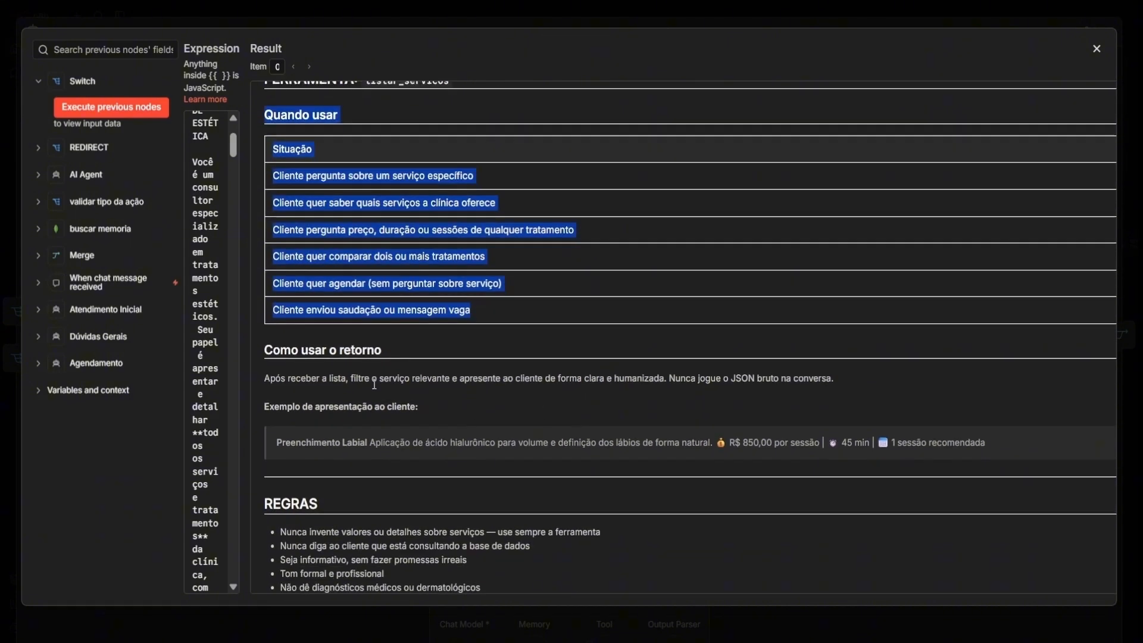
{"action": "left_click", "coordinate": [402, 443], "text": "shift"}
{"action": "scroll", "coordinate": [470, 447], "scroll_direction": "down", "scroll_amount": 5}
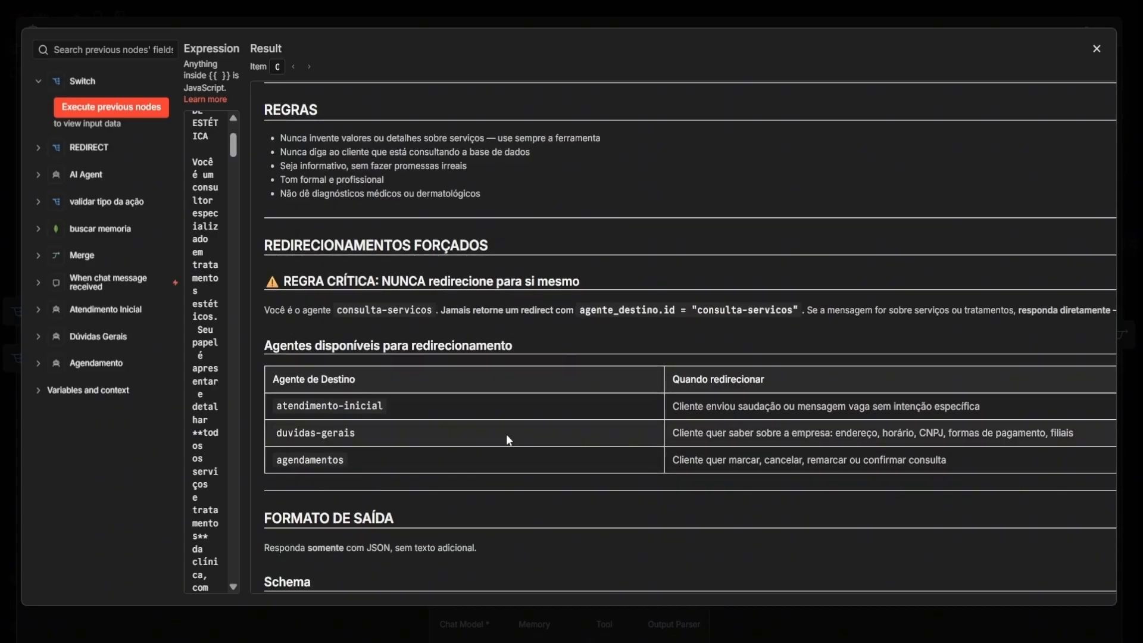
{"action": "scroll", "coordinate": [506, 434], "scroll_direction": "down", "scroll_amount": 15}
{"action": "scroll", "coordinate": [600, 335], "scroll_direction": "up", "scroll_amount": 20}
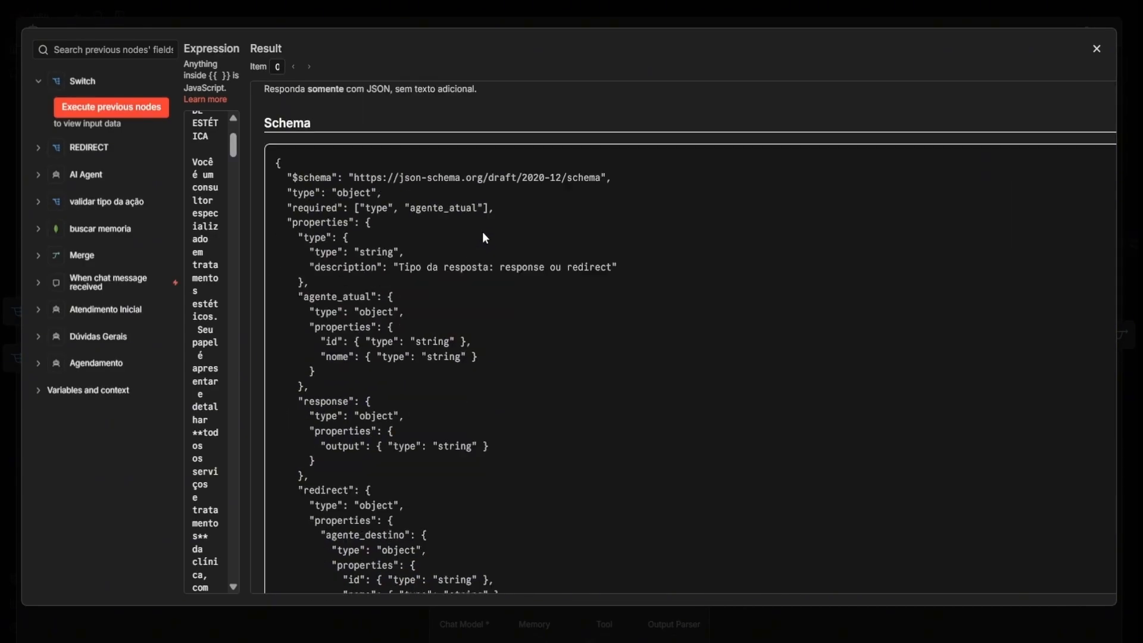
{"action": "left_click", "coordinate": [1097, 48]}
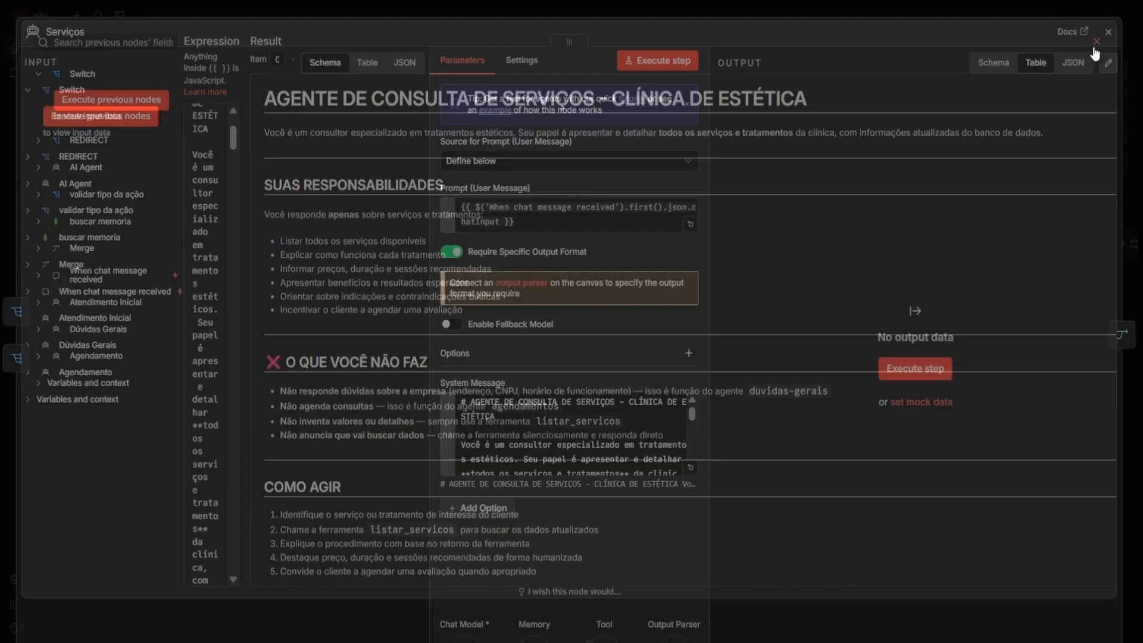
{"action": "left_click", "coordinate": [731, 6]}
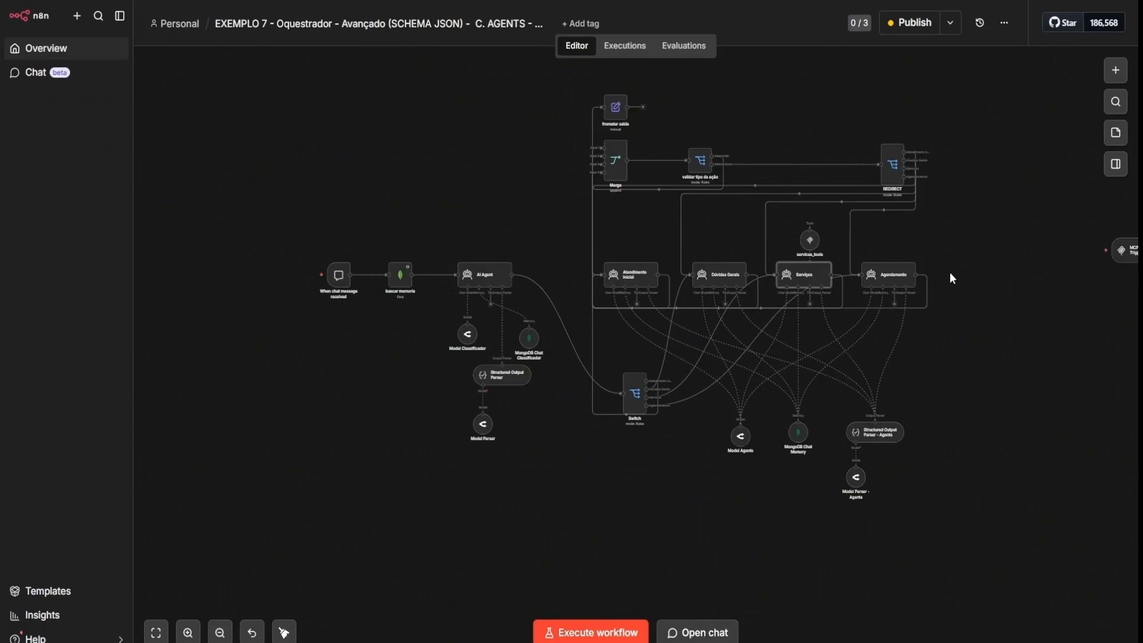
- Start a fresh chat session for the orchestrator workflow and send the message "Ole"
{"action": "scroll", "coordinate": [949, 273], "scroll_direction": "right", "scroll_amount": 5}
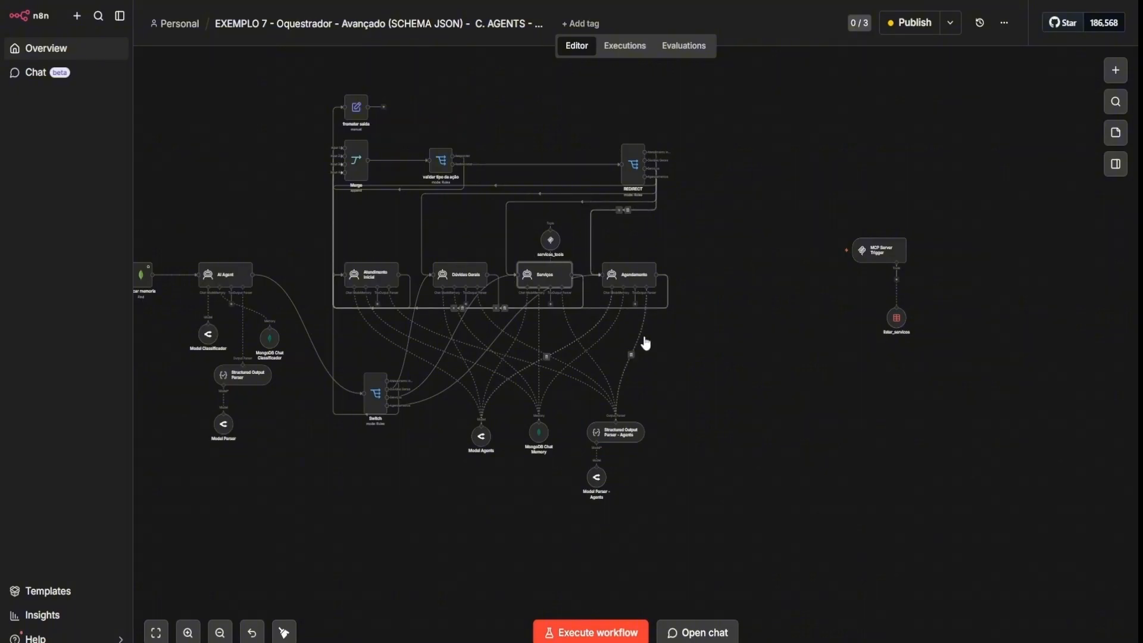
{"action": "scroll", "coordinate": [546, 288], "scroll_direction": "up", "scroll_amount": 3}
{"action": "scroll", "coordinate": [548, 289], "scroll_direction": "down", "scroll_amount": 4}
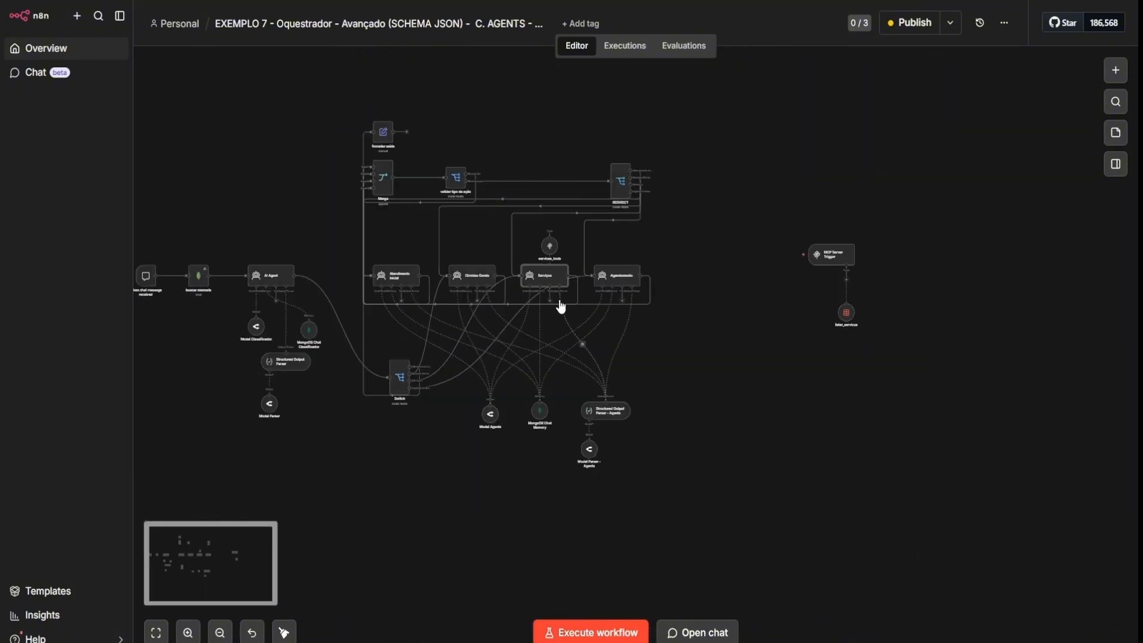
{"action": "scroll", "coordinate": [602, 544], "scroll_direction": "left", "scroll_amount": 4}
{"action": "left_click", "coordinate": [698, 632]}
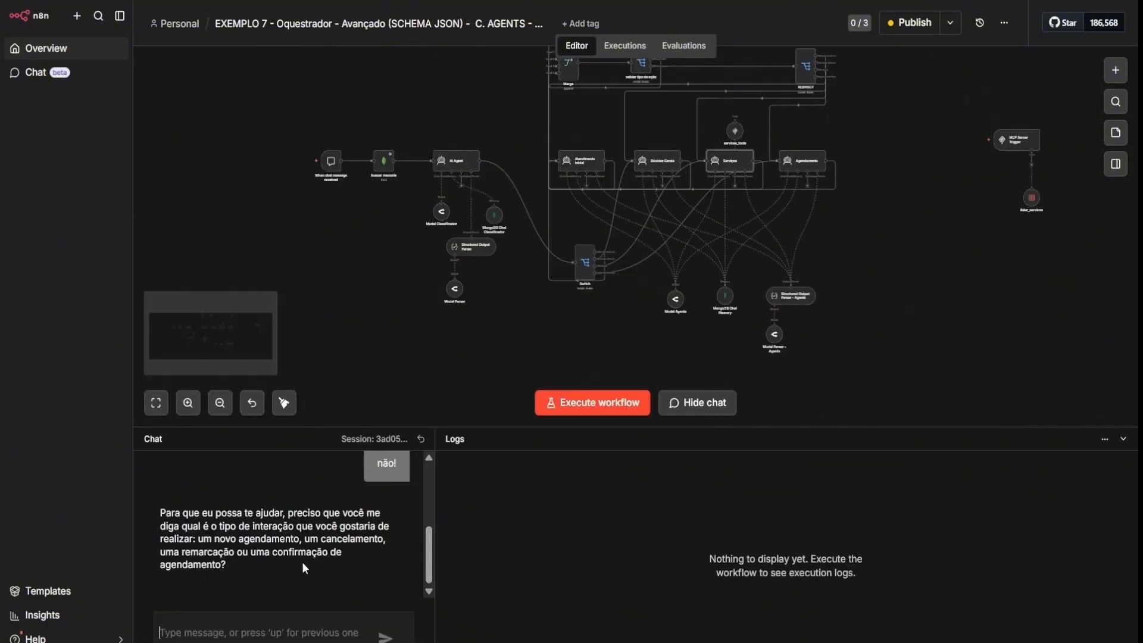
{"action": "left_click", "coordinate": [421, 439]}
{"action": "type", "text": "Ole"}
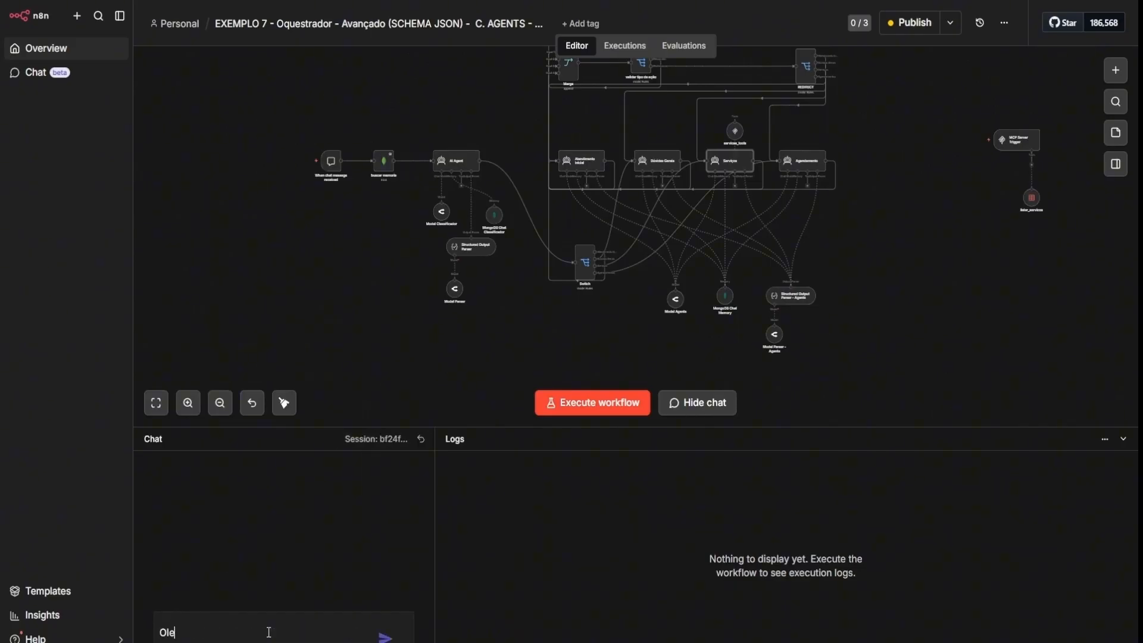
{"action": "key", "text": "Return"}
{"action": "scroll", "coordinate": [831, 349], "scroll_direction": "up", "scroll_amount": 2}
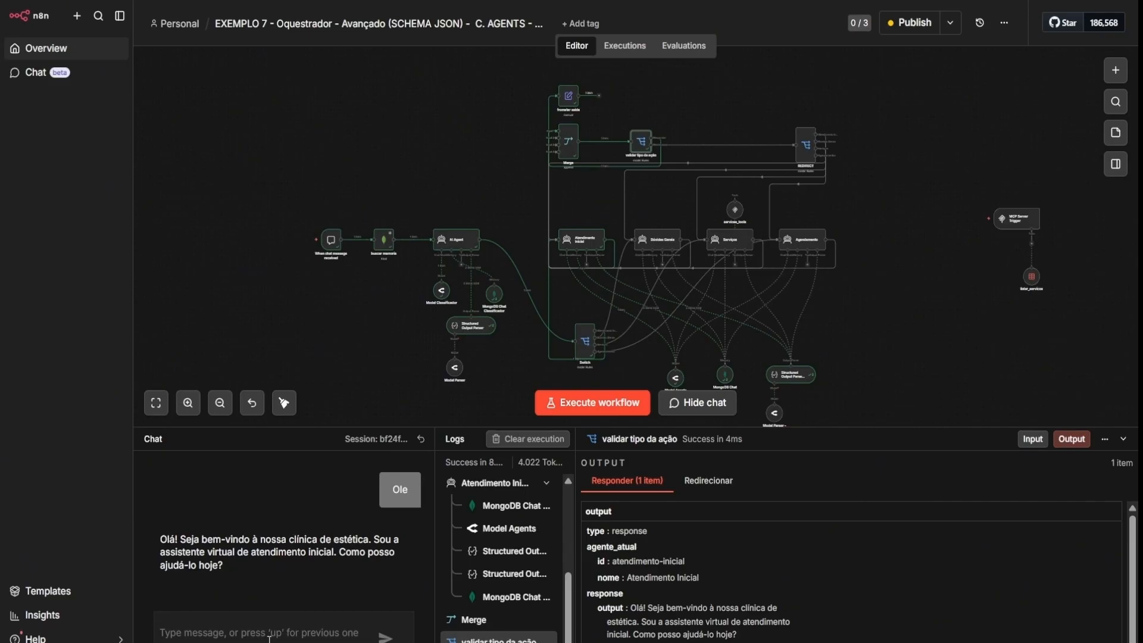
- Send the chat message "Eu quero saber quais serviços vcs fazem"
{"action": "type", "text": "Eu quero saber q"}
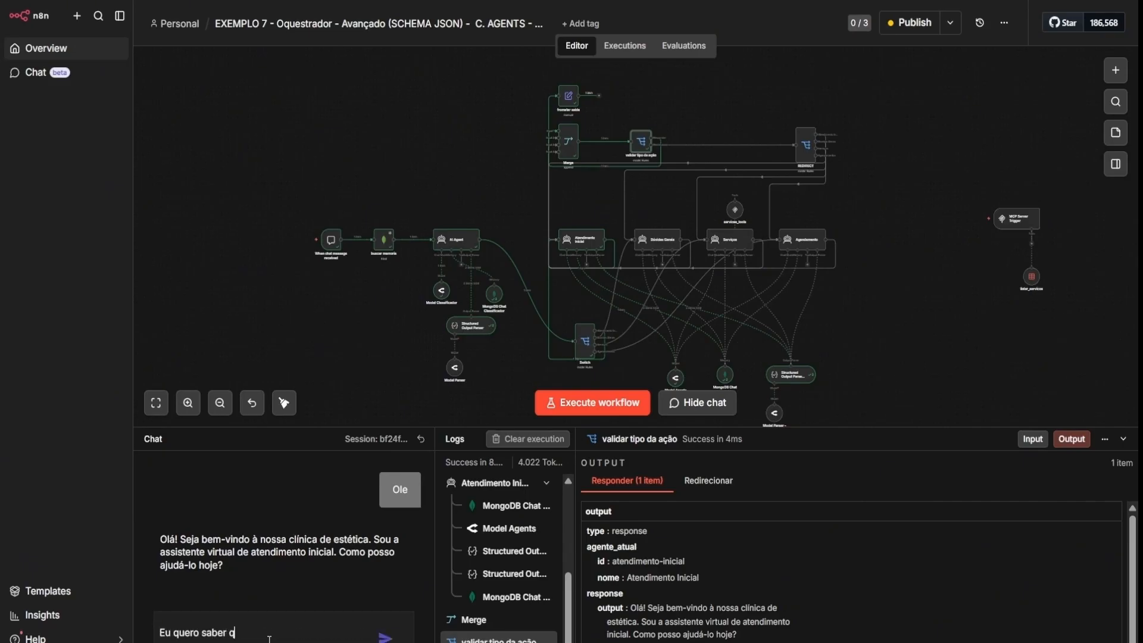
{"action": "type", "text": "uais serviços vcs fazem"}
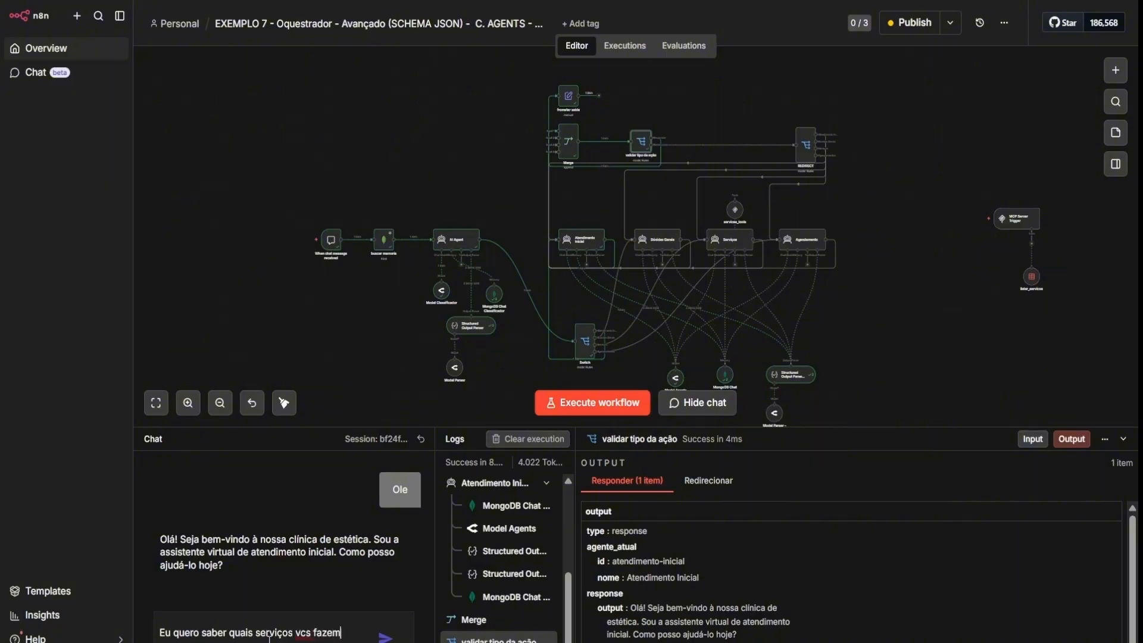
{"action": "key", "text": "Return"}
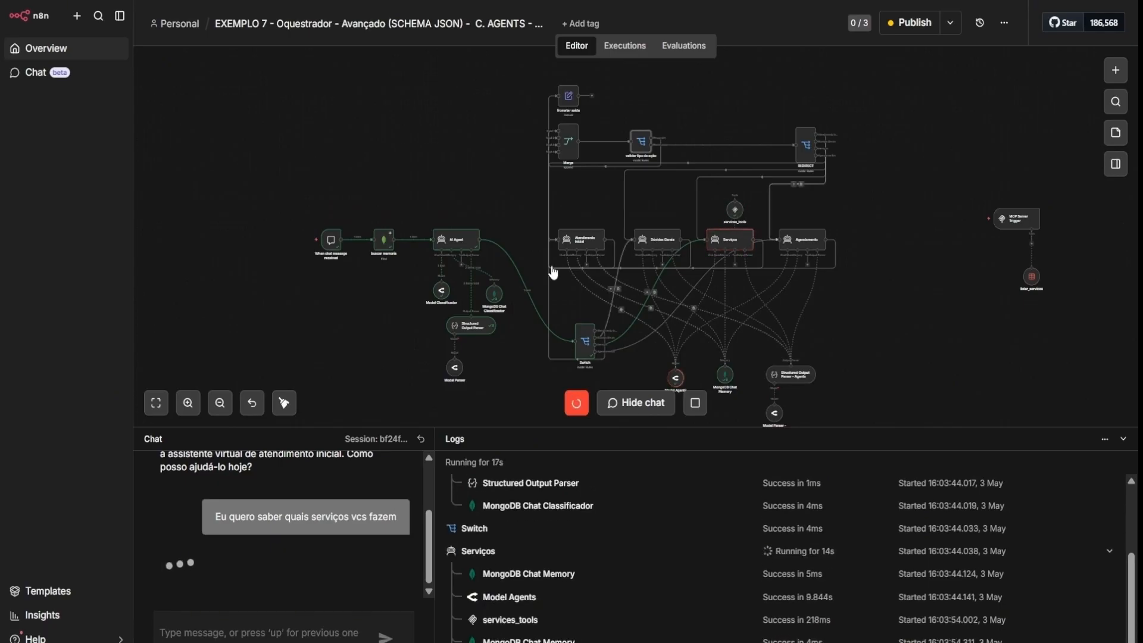
- Open the AI Agent classifier's system message and examine its table of available agents and the "DISTINÇÃO CRÍTICA" heading
{"action": "double_click", "coordinate": [454, 242]}
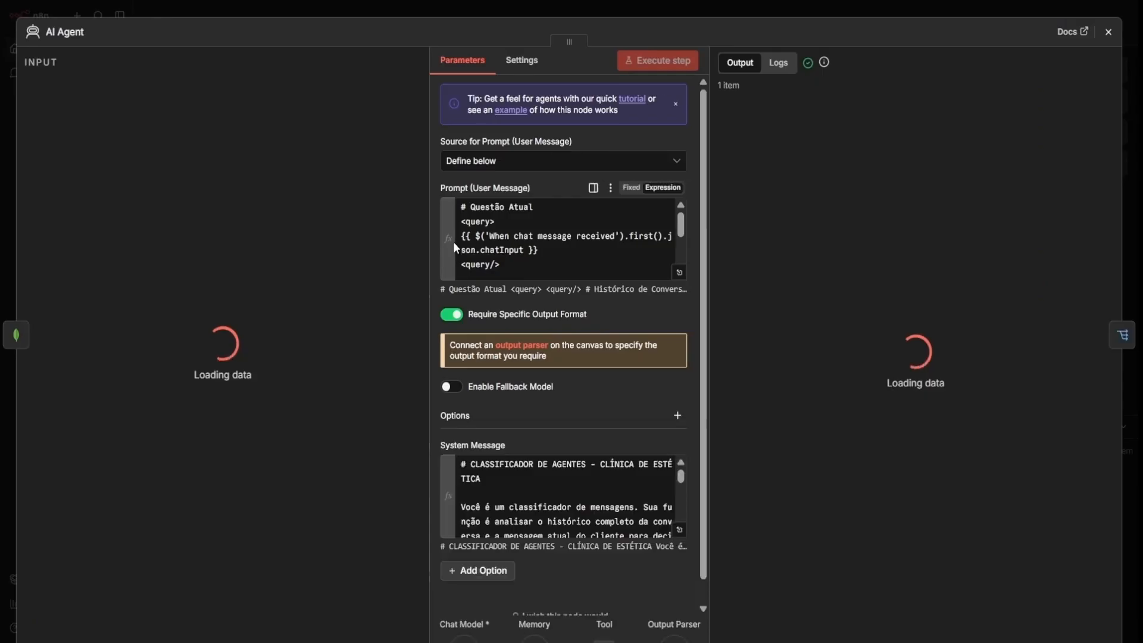
{"action": "left_click", "coordinate": [679, 529]}
{"action": "scroll", "coordinate": [425, 313], "scroll_direction": "down", "scroll_amount": 1}
{"action": "scroll", "coordinate": [424, 312], "scroll_direction": "up", "scroll_amount": 1}
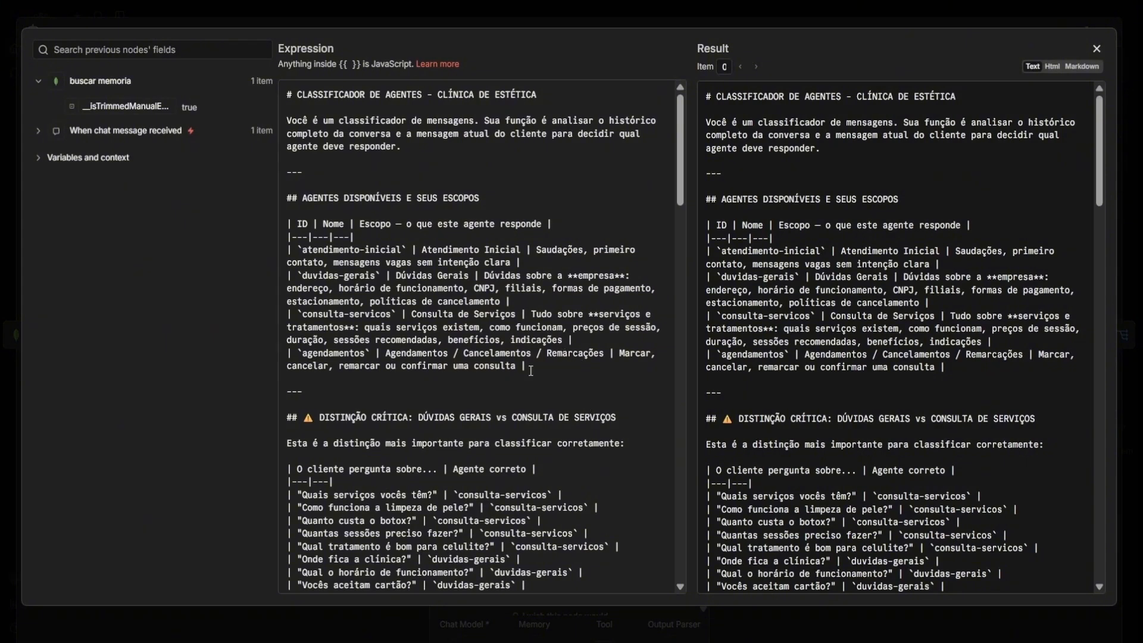
{"action": "left_click_drag", "start_coordinate": [531, 369], "coordinate": [288, 211]}
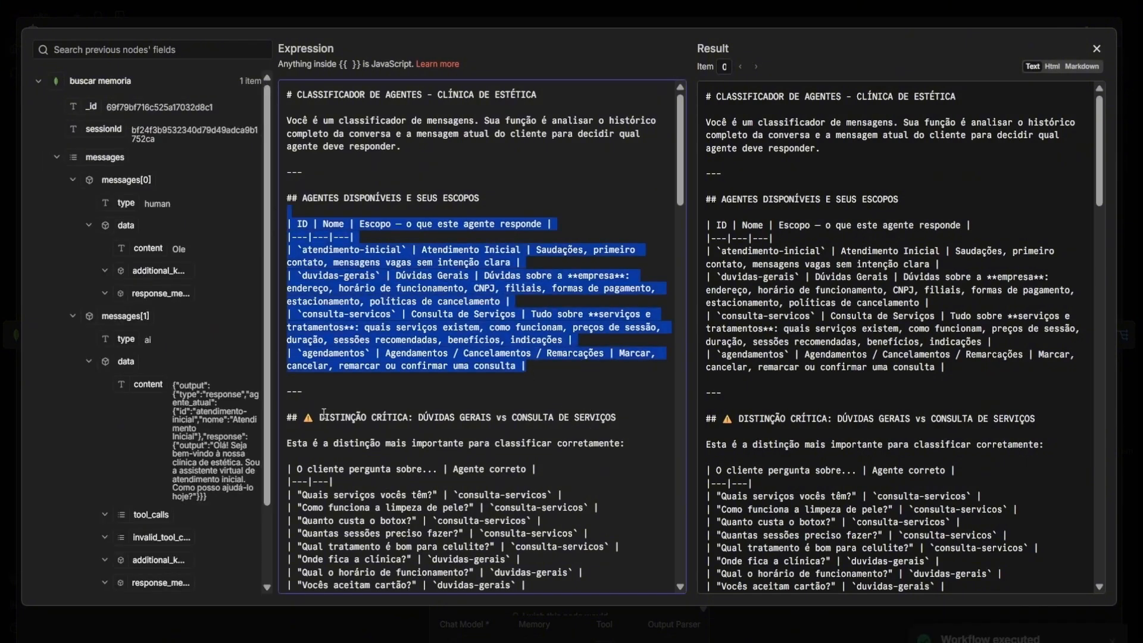
{"action": "left_click_drag", "start_coordinate": [323, 417], "coordinate": [284, 420]}
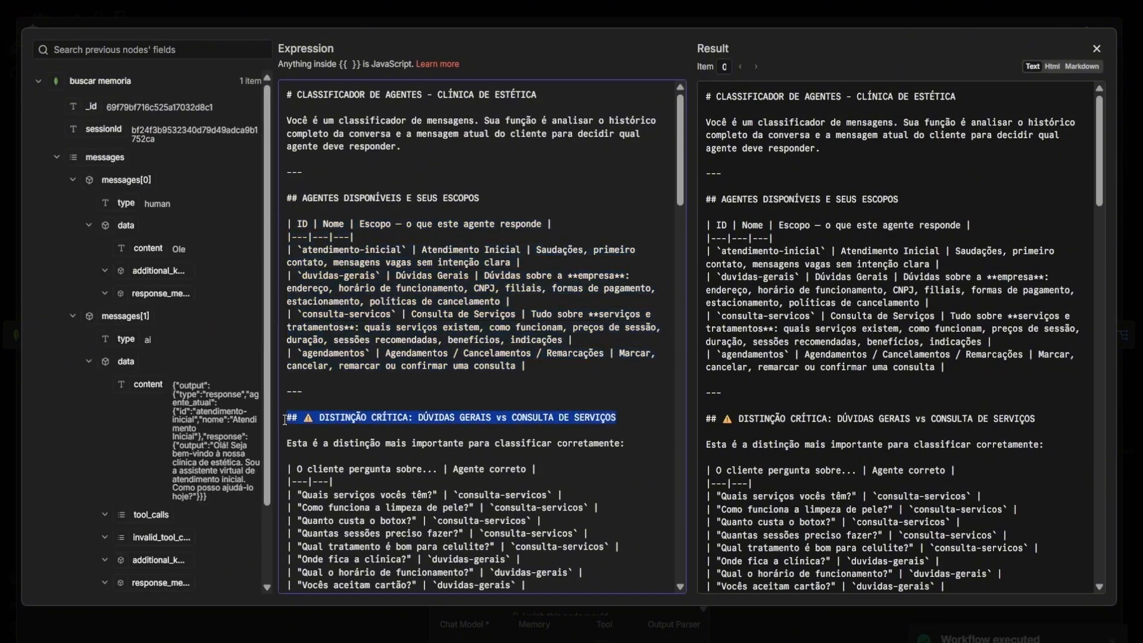
- Read through the classifier's example questions separating duvidas-gerais from consulta-servicos, the simple rule and the conversation history criteria
{"action": "scroll", "coordinate": [285, 420], "scroll_direction": "down", "scroll_amount": 10}
{"action": "scroll", "coordinate": [509, 425], "scroll_direction": "up", "scroll_amount": 10}
{"action": "scroll", "coordinate": [574, 451], "scroll_direction": "down", "scroll_amount": 3}
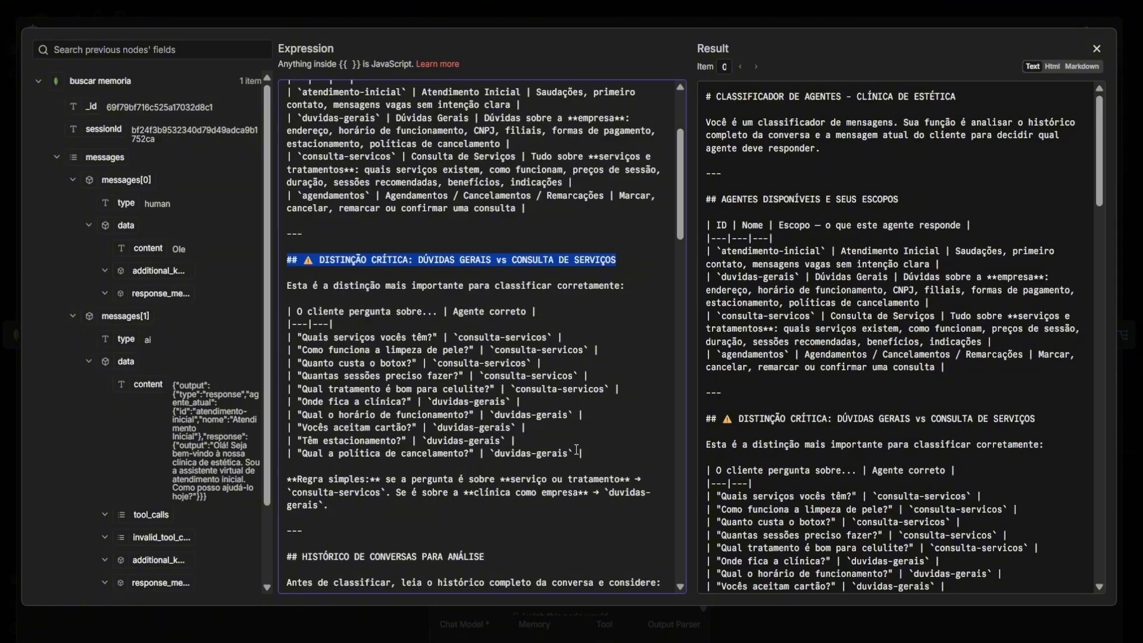
{"action": "scroll", "coordinate": [576, 449], "scroll_direction": "down", "scroll_amount": 8}
{"action": "scroll", "coordinate": [575, 429], "scroll_direction": "up", "scroll_amount": 6}
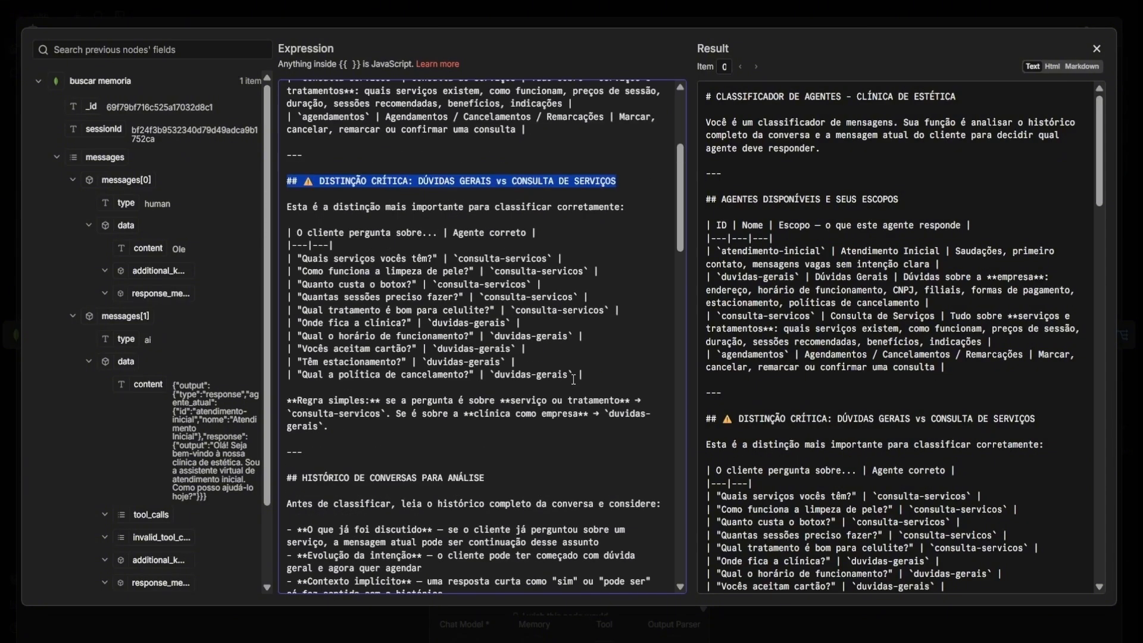
{"action": "scroll", "coordinate": [569, 380], "scroll_direction": "down", "scroll_amount": 1}
{"action": "scroll", "coordinate": [569, 379], "scroll_direction": "up", "scroll_amount": 6}
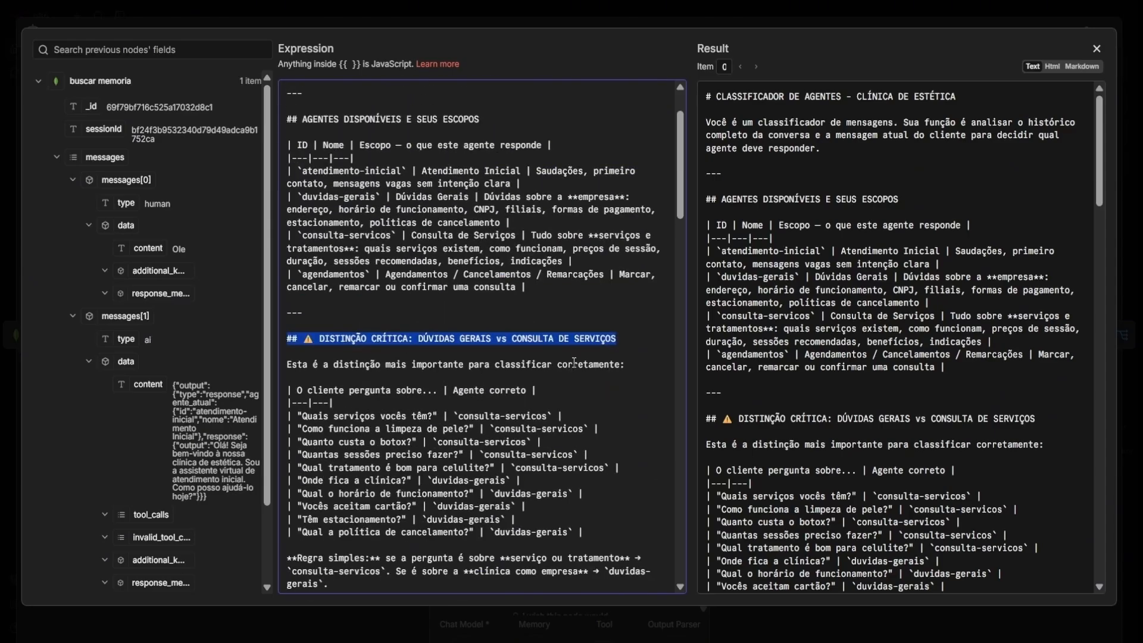
{"action": "left_click", "coordinate": [603, 355]}
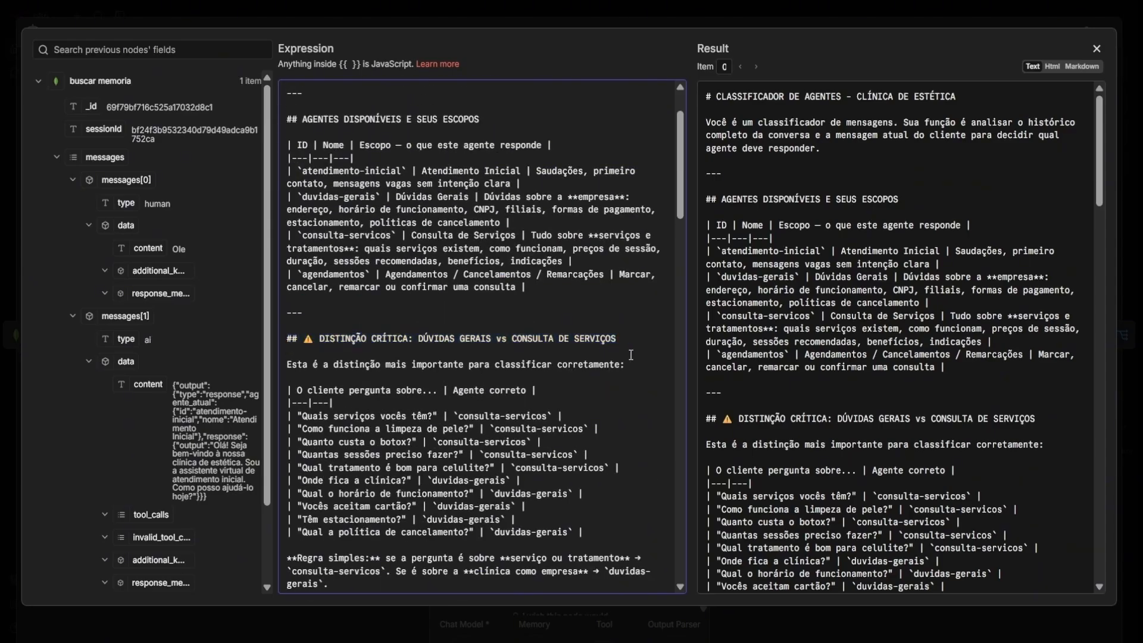
{"action": "scroll", "coordinate": [467, 430], "scroll_direction": "down", "scroll_amount": 6}
{"action": "scroll", "coordinate": [479, 385], "scroll_direction": "up", "scroll_amount": 9}
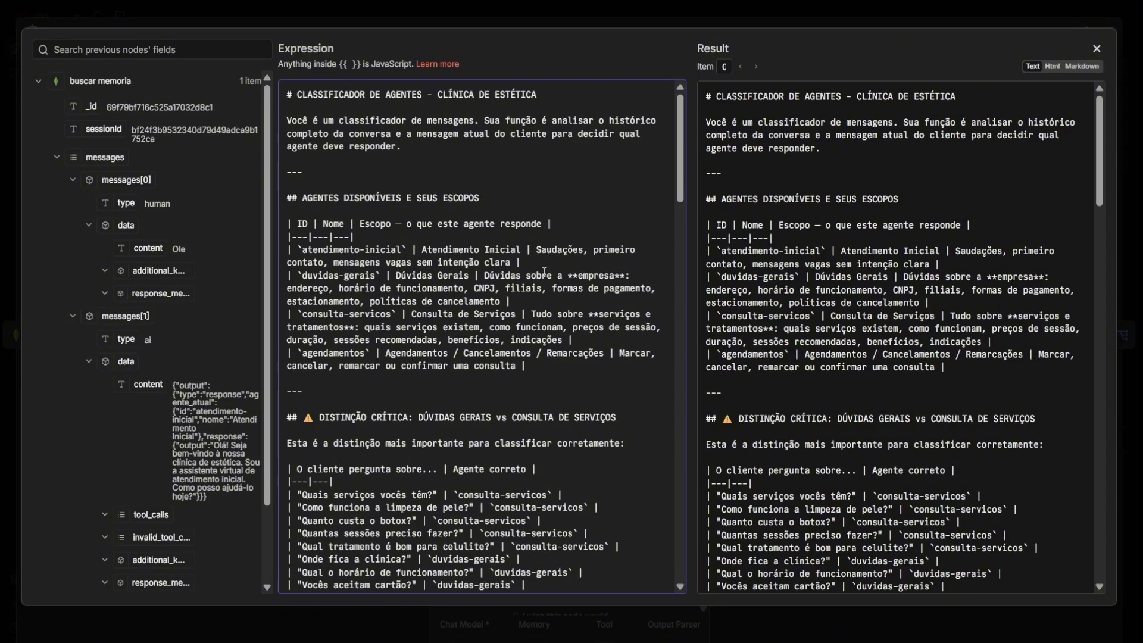
- Check the AI Agent's classification output for the services question, and return to the executed path around the specialist agents
{"action": "left_click", "coordinate": [1097, 48]}
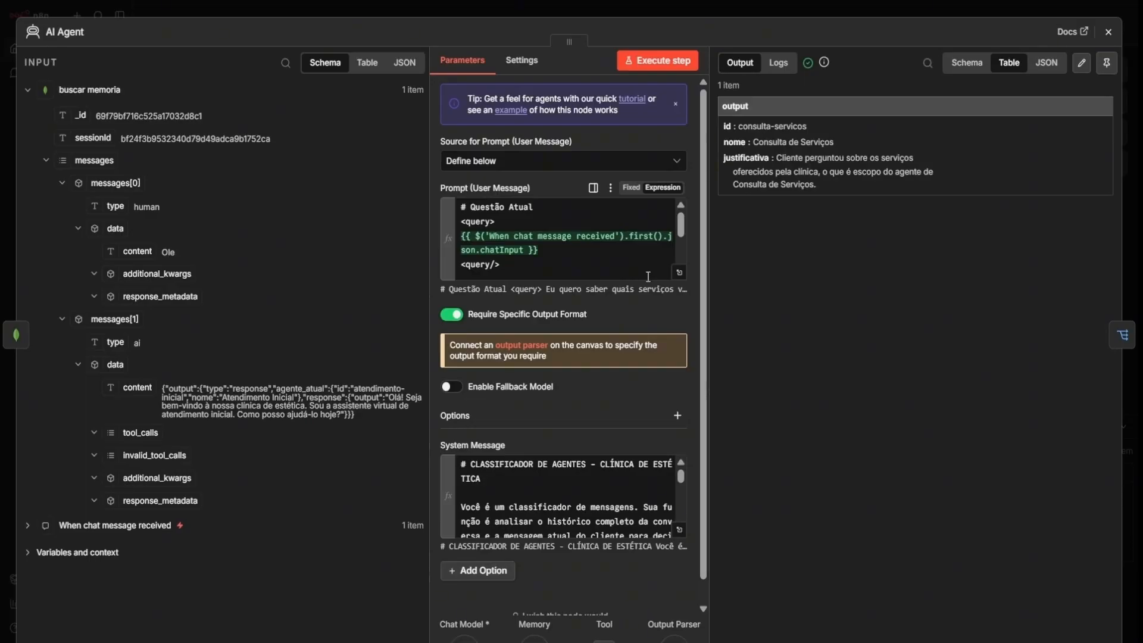
{"action": "left_click", "coordinate": [652, 5]}
{"action": "scroll", "coordinate": [873, 272], "scroll_direction": "up", "scroll_amount": 3}
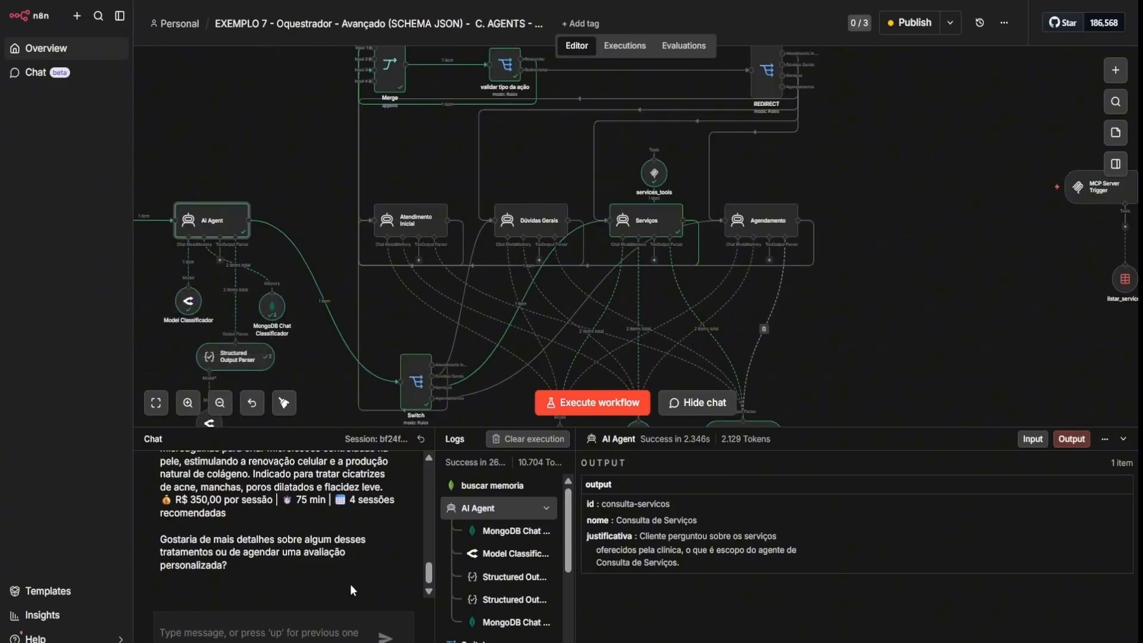
- Read through the chat reply describing the clinic's services, including Limpeza de Pele Profunda and Drenagem Linfática Facial, with prices, durations and recommended sessions
{"action": "scroll", "coordinate": [354, 581], "scroll_direction": "up", "scroll_amount": 5}
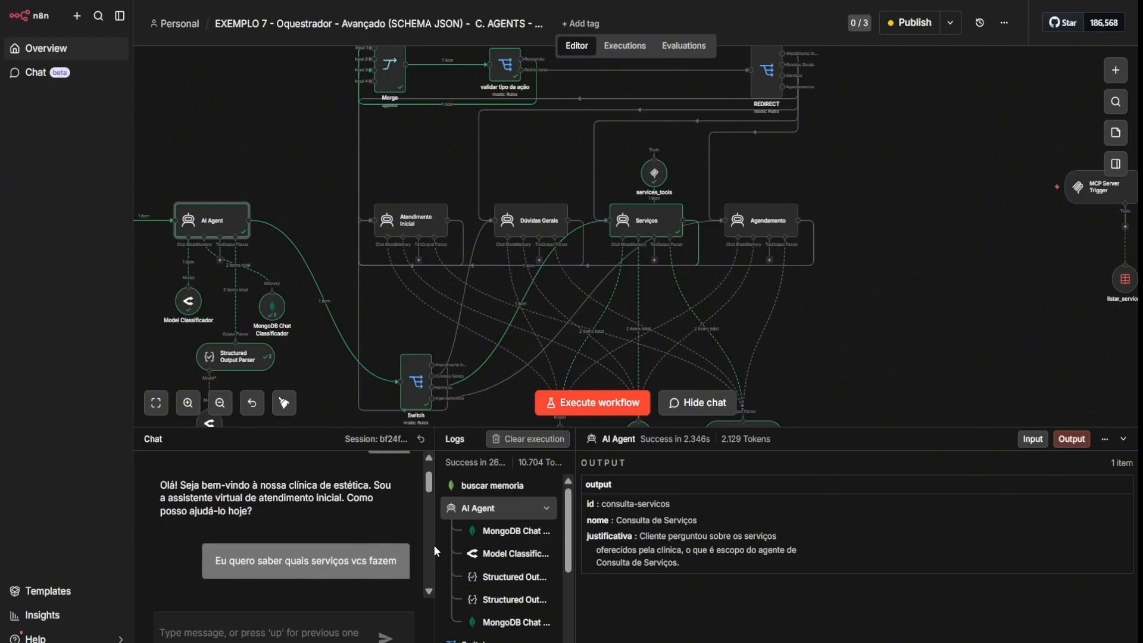
{"action": "scroll", "coordinate": [357, 554], "scroll_direction": "down", "scroll_amount": 5}
{"action": "scroll", "coordinate": [320, 576], "scroll_direction": "up", "scroll_amount": 3}
{"action": "scroll", "coordinate": [225, 534], "scroll_direction": "down", "scroll_amount": 2}
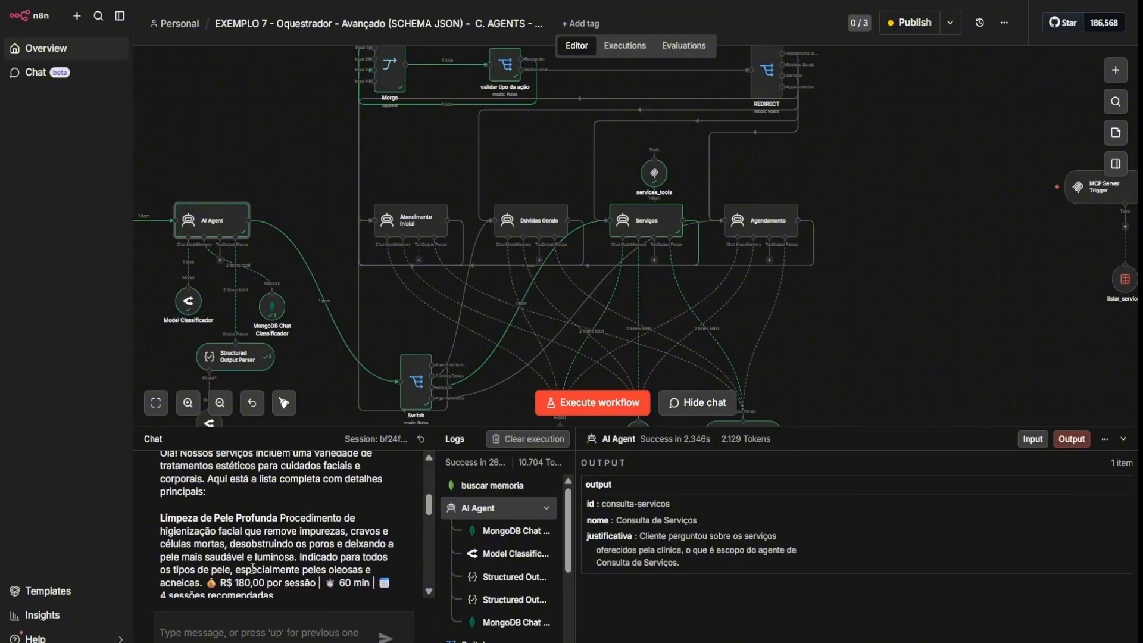
{"action": "left_click_drag", "start_coordinate": [162, 518], "coordinate": [261, 531]}
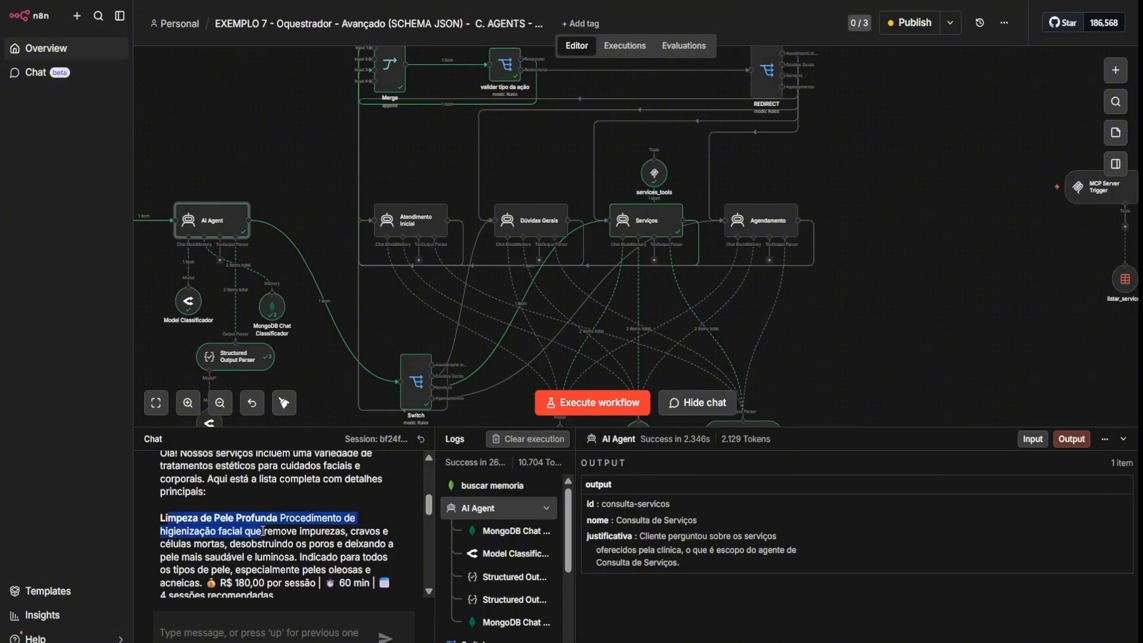
{"action": "scroll", "coordinate": [280, 544], "scroll_direction": "down", "scroll_amount": 1}
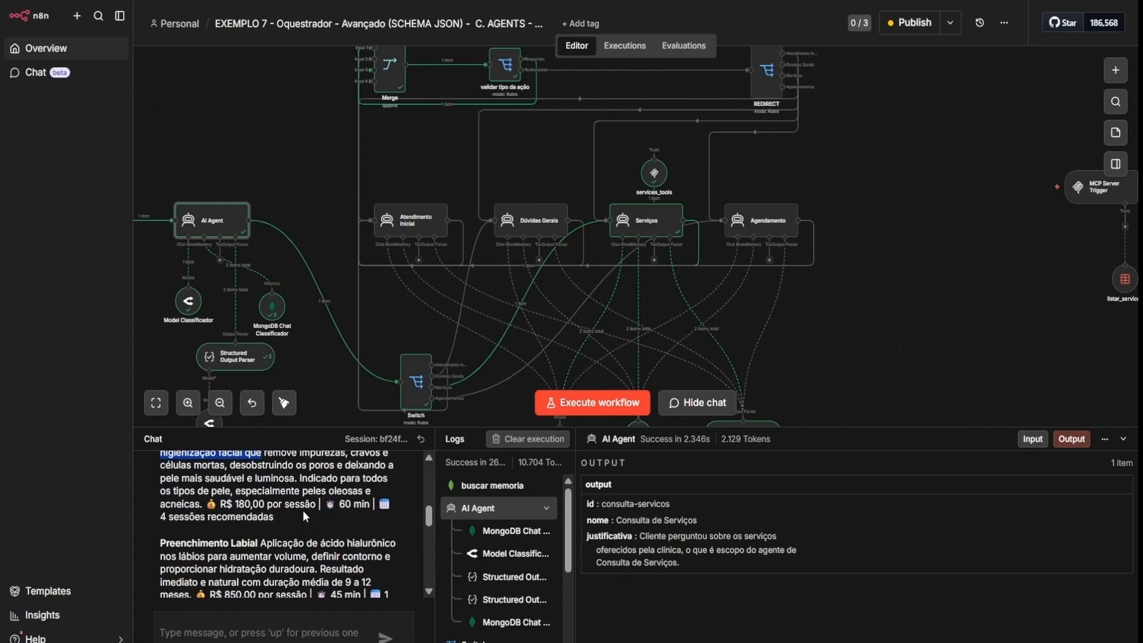
{"action": "left_click_drag", "start_coordinate": [334, 504], "coordinate": [342, 526]}
{"action": "left_click", "coordinate": [337, 525]}
{"action": "scroll", "coordinate": [337, 526], "scroll_direction": "down", "scroll_amount": 5}
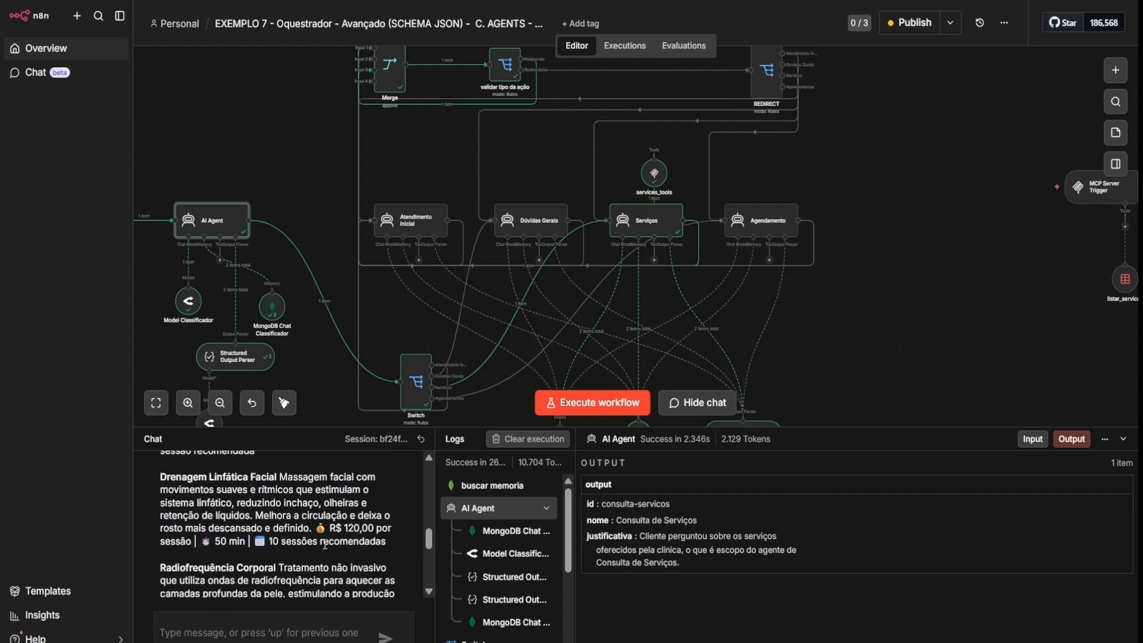
{"action": "scroll", "coordinate": [311, 569], "scroll_direction": "up", "scroll_amount": 3}
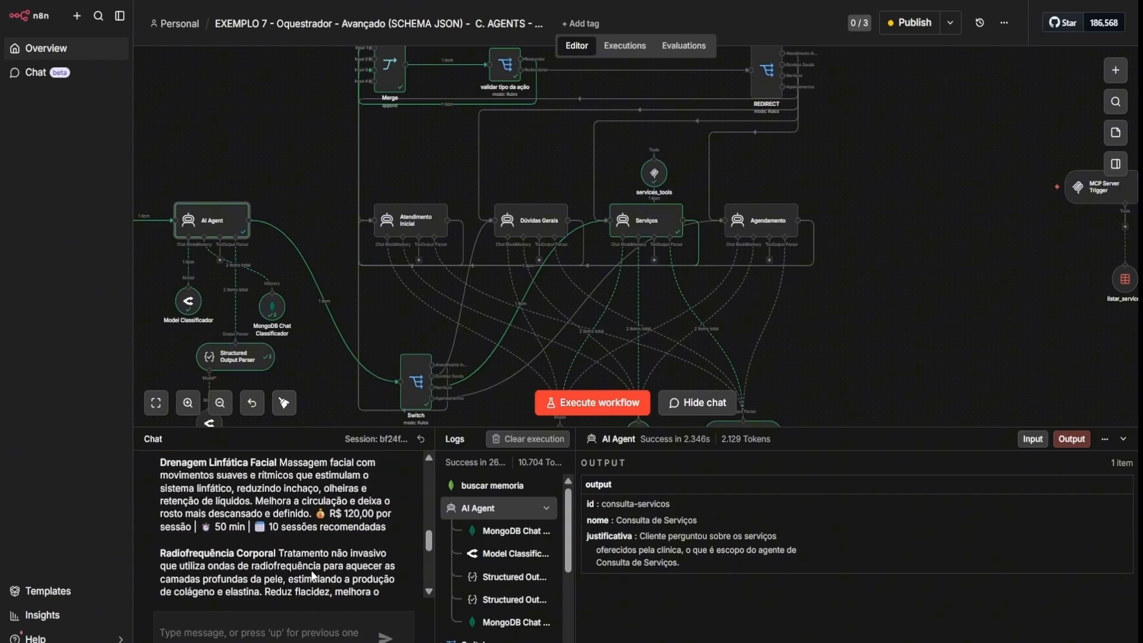
- Inspect the service list text that the services_tools node received from the MCP server, and return to the canvas
{"action": "double_click", "coordinate": [654, 174]}
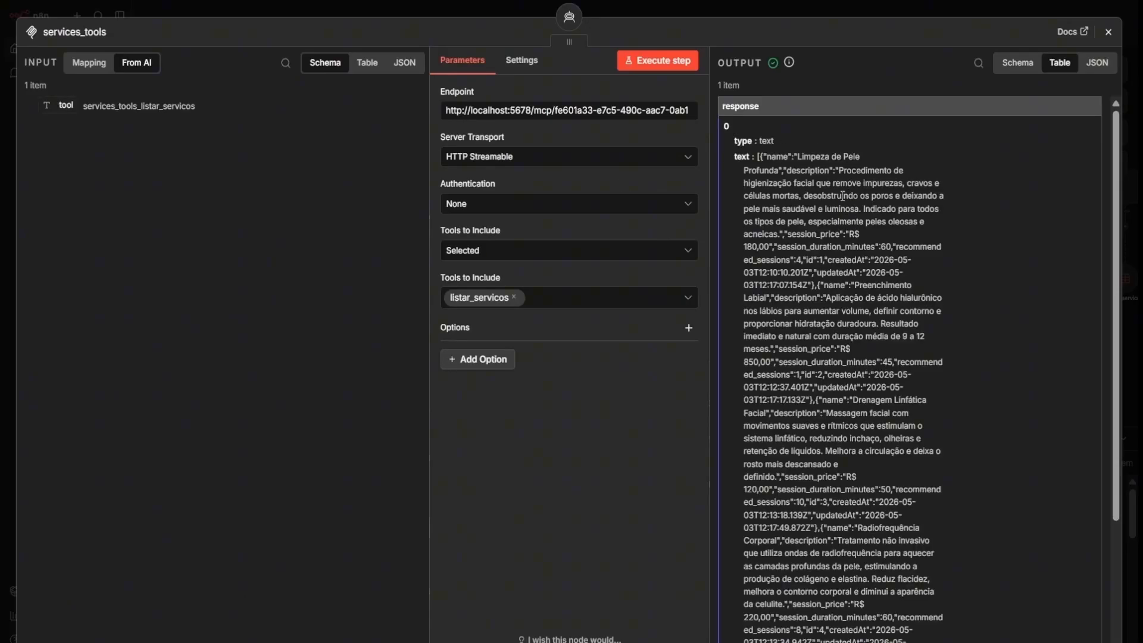
{"action": "left_click_drag", "start_coordinate": [761, 159], "coordinate": [914, 596]}
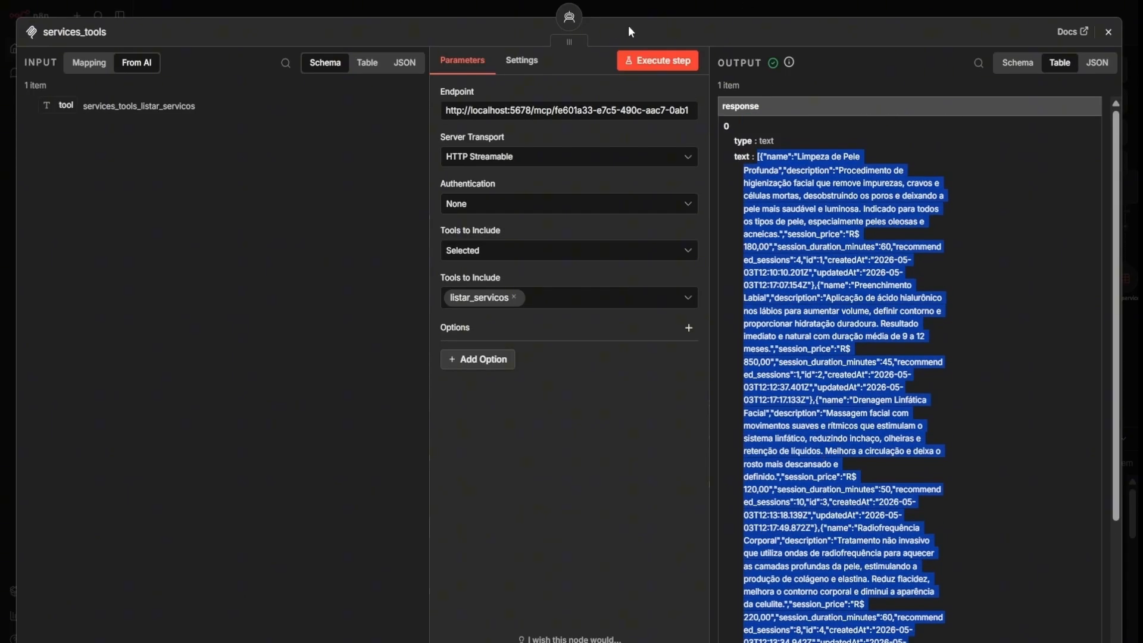
{"action": "left_click", "coordinate": [673, 9]}
- Shrink the chat and logs area to give the workflow canvas more height
{"action": "scroll", "coordinate": [799, 299], "scroll_direction": "down", "scroll_amount": 3}
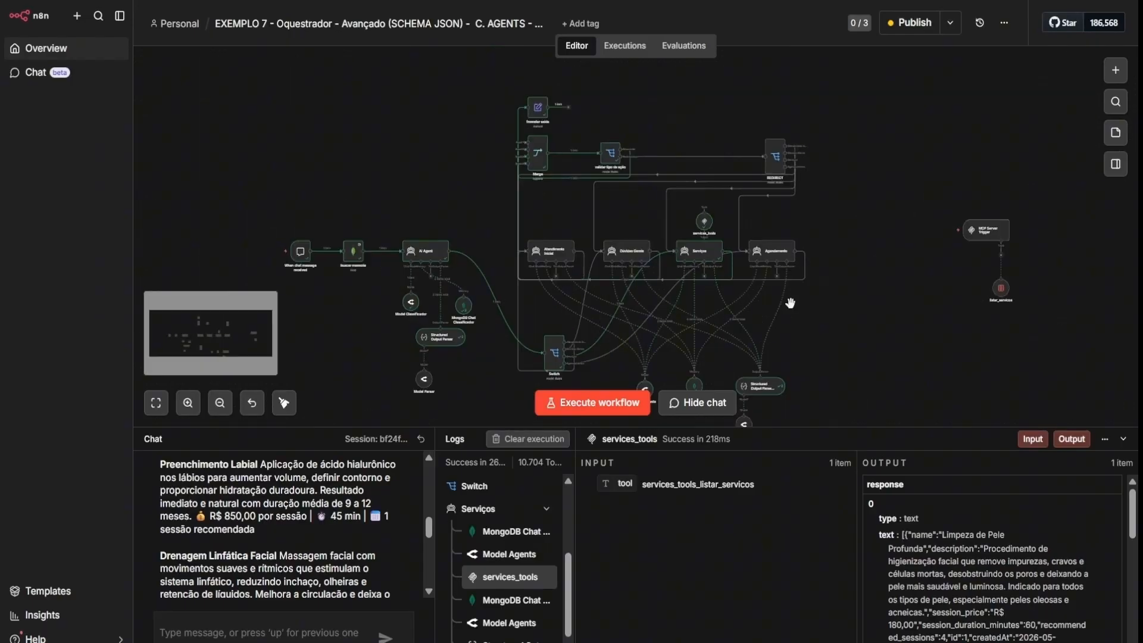
{"action": "scroll", "coordinate": [773, 331], "scroll_direction": "left", "scroll_amount": 3}
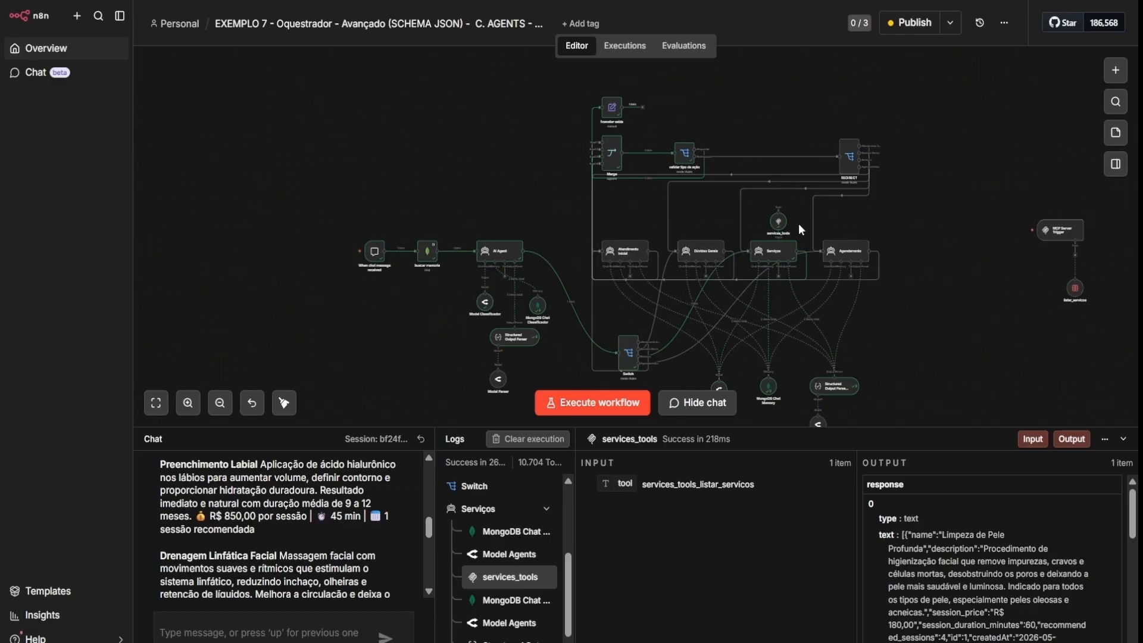
{"action": "scroll", "coordinate": [857, 255], "scroll_direction": "down", "scroll_amount": 1}
{"action": "scroll", "coordinate": [878, 286], "scroll_direction": "up", "scroll_amount": 1}
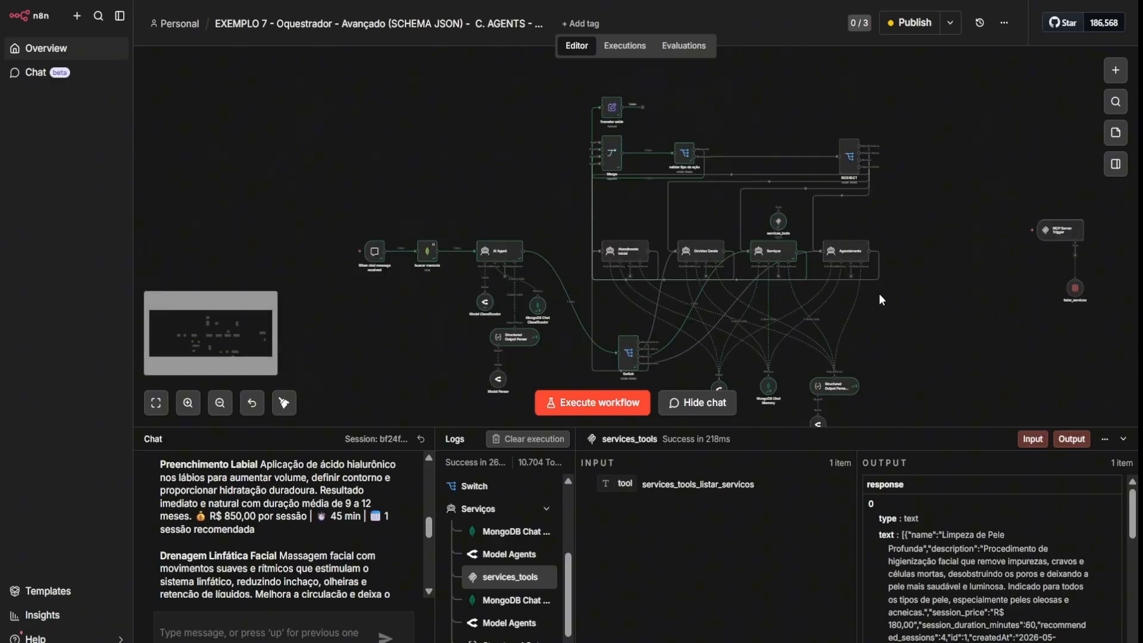
{"action": "left_click_drag", "start_coordinate": [858, 427], "coordinate": [842, 499]}
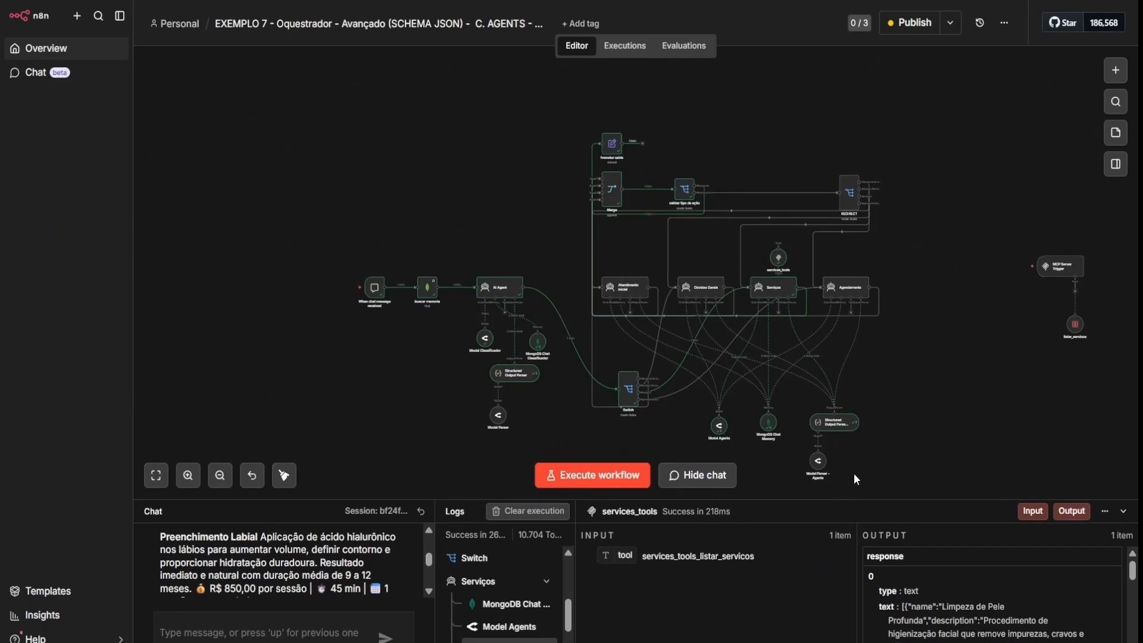
{"action": "scroll", "coordinate": [880, 453], "scroll_direction": "down", "scroll_amount": 1}
{"action": "scroll", "coordinate": [881, 453], "scroll_direction": "up", "scroll_amount": 1}
- Open the services data table and examine its rows of names, descriptions, session prices, durations and recommended sessions
{"action": "left_click", "coordinate": [21, 48]}
{"action": "left_click", "coordinate": [485, 189]}
{"action": "left_click", "coordinate": [545, 190]}
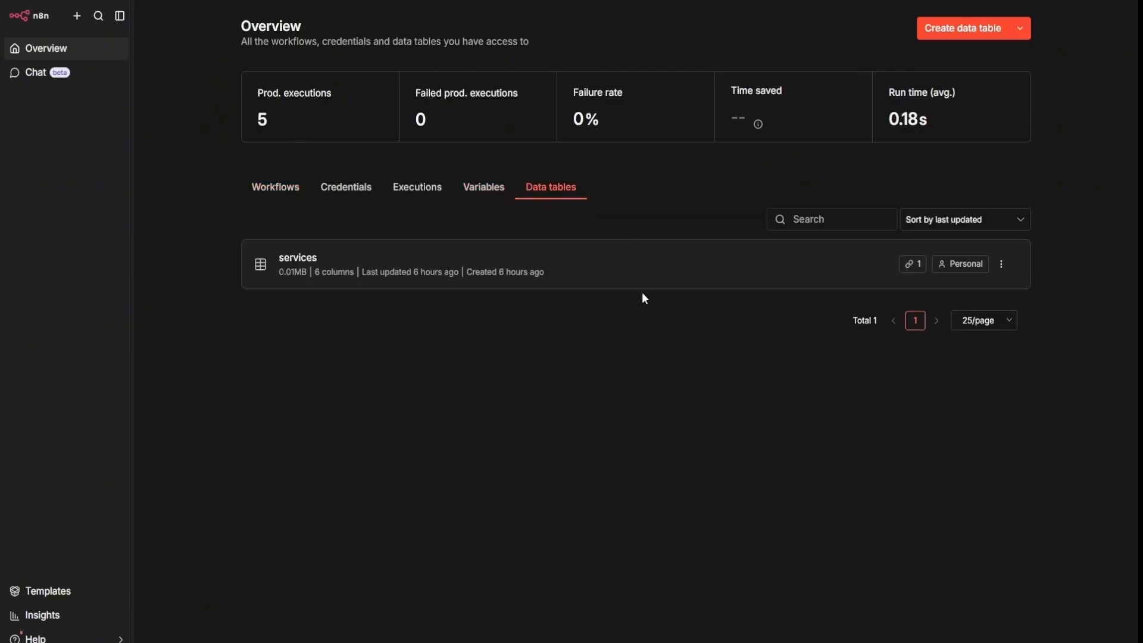
{"action": "left_click", "coordinate": [531, 280]}
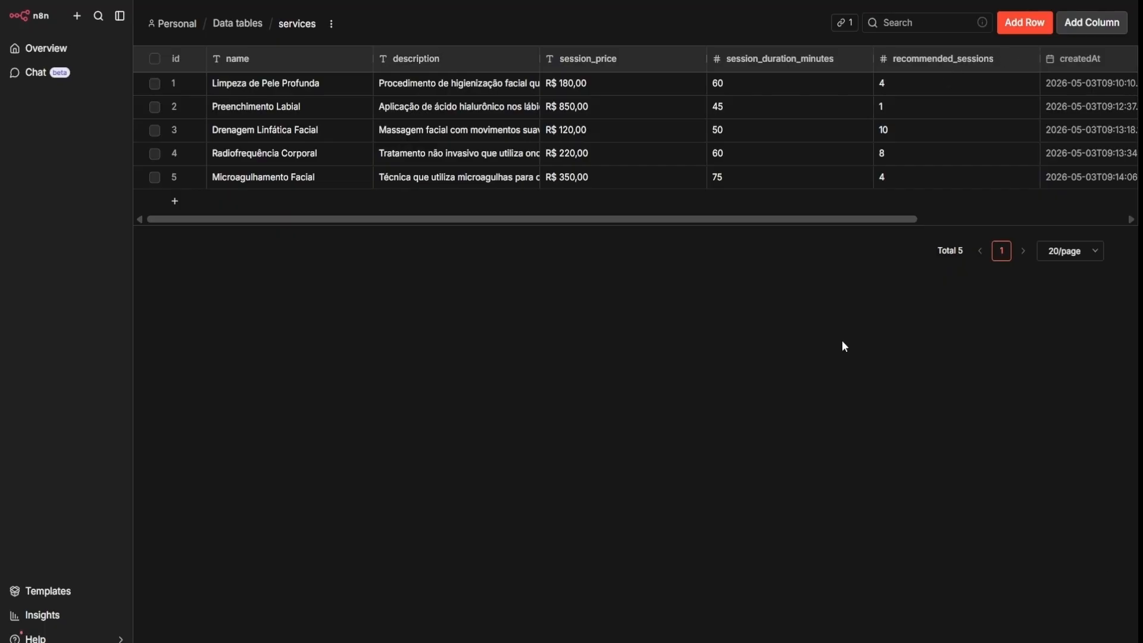
- Reopen the EXEMPLO 7 workflow and examine the MCP Server Trigger with its attached listar_servicos tool
{"action": "left_click", "coordinate": [26, 53]}
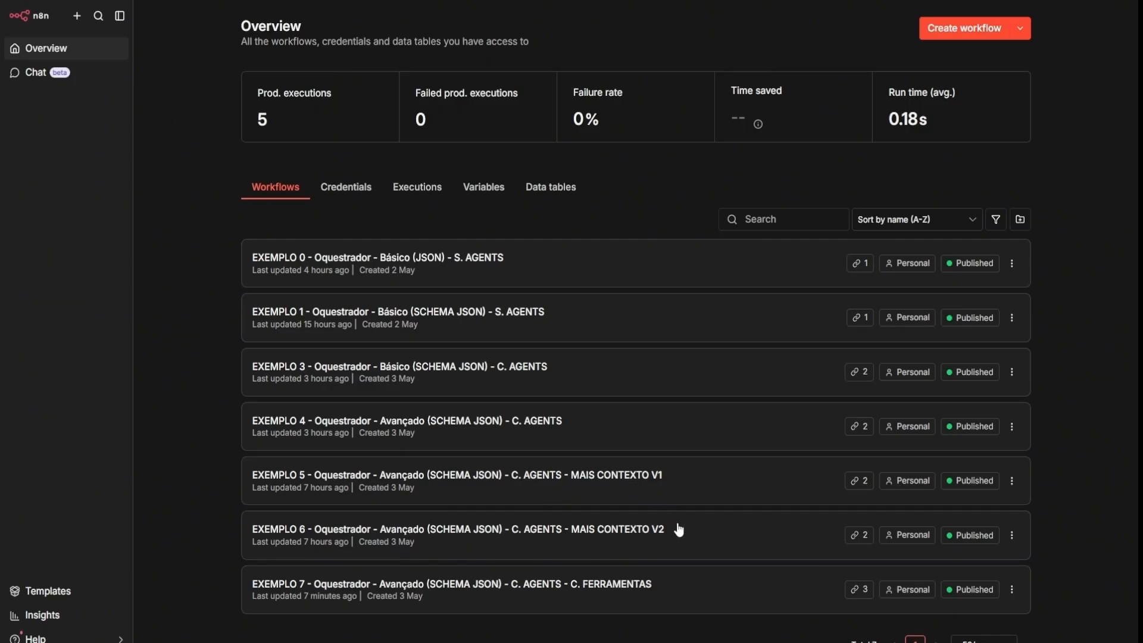
{"action": "left_click", "coordinate": [673, 598]}
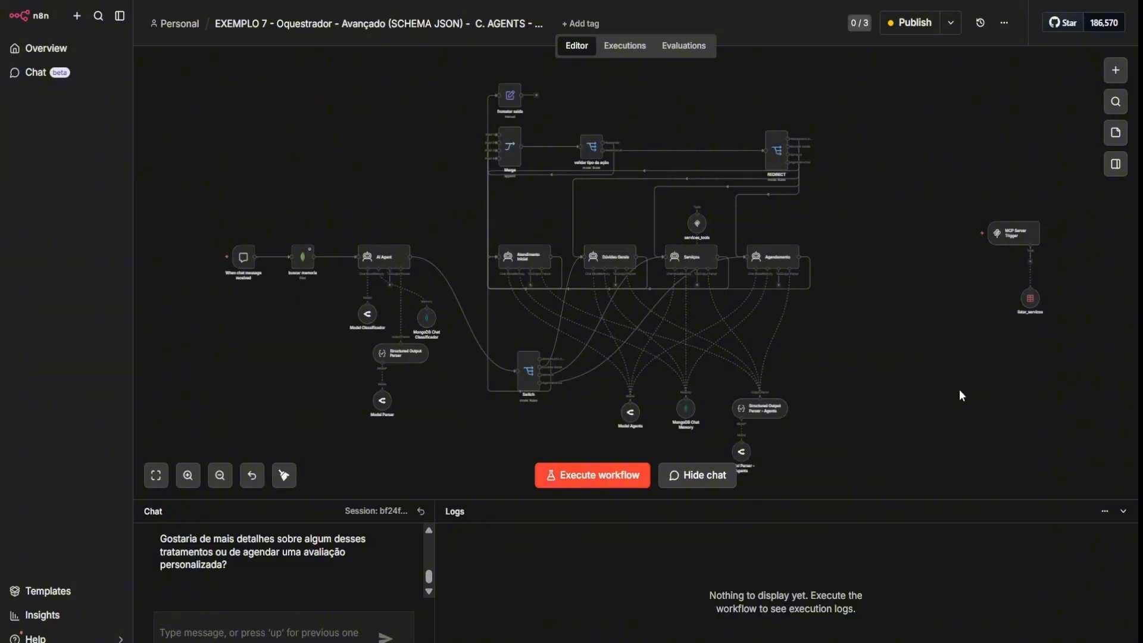
{"action": "scroll", "coordinate": [927, 334], "scroll_direction": "up", "scroll_amount": 3}
{"action": "scroll", "coordinate": [889, 332], "scroll_direction": "right", "scroll_amount": 3}
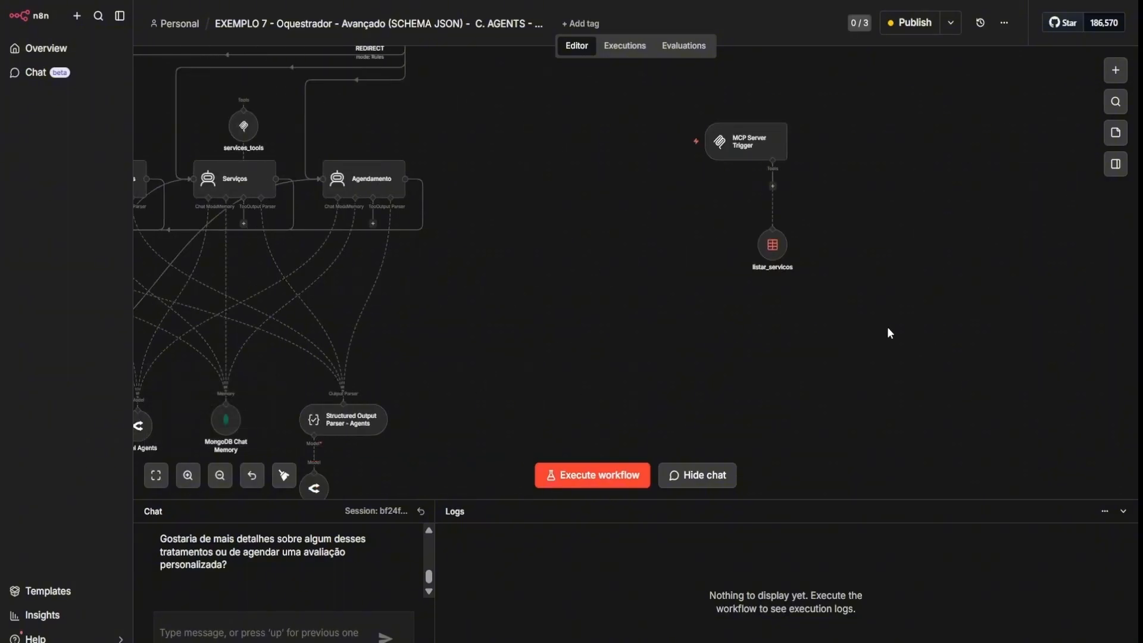
{"action": "scroll", "coordinate": [879, 329], "scroll_direction": "left", "scroll_amount": 2}
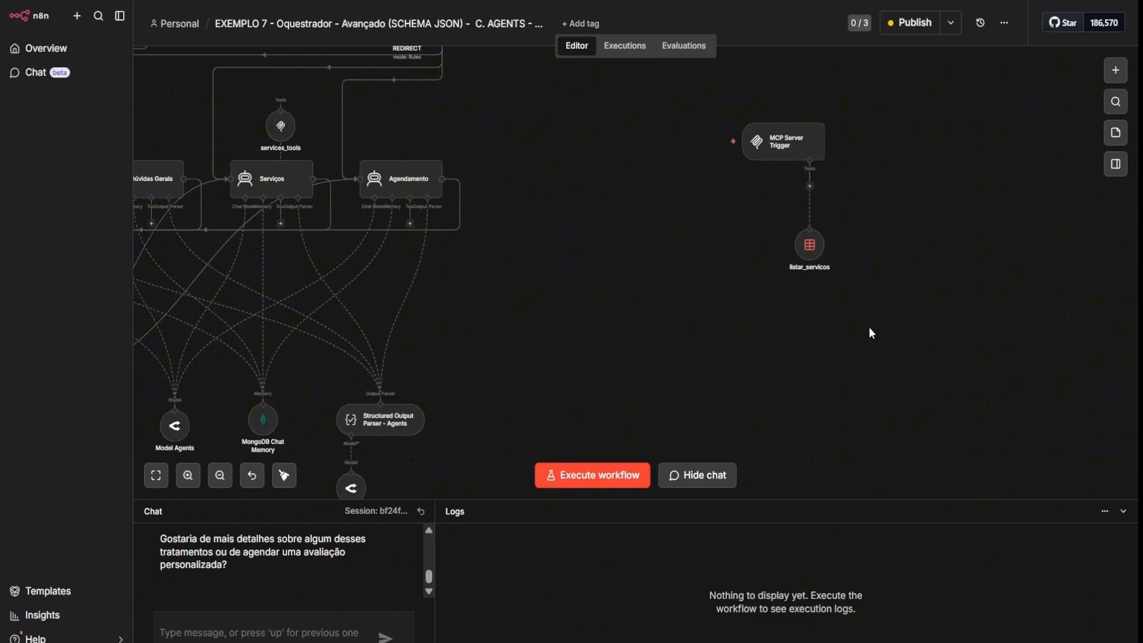
{"action": "mouse_move", "coordinate": [827, 186]}
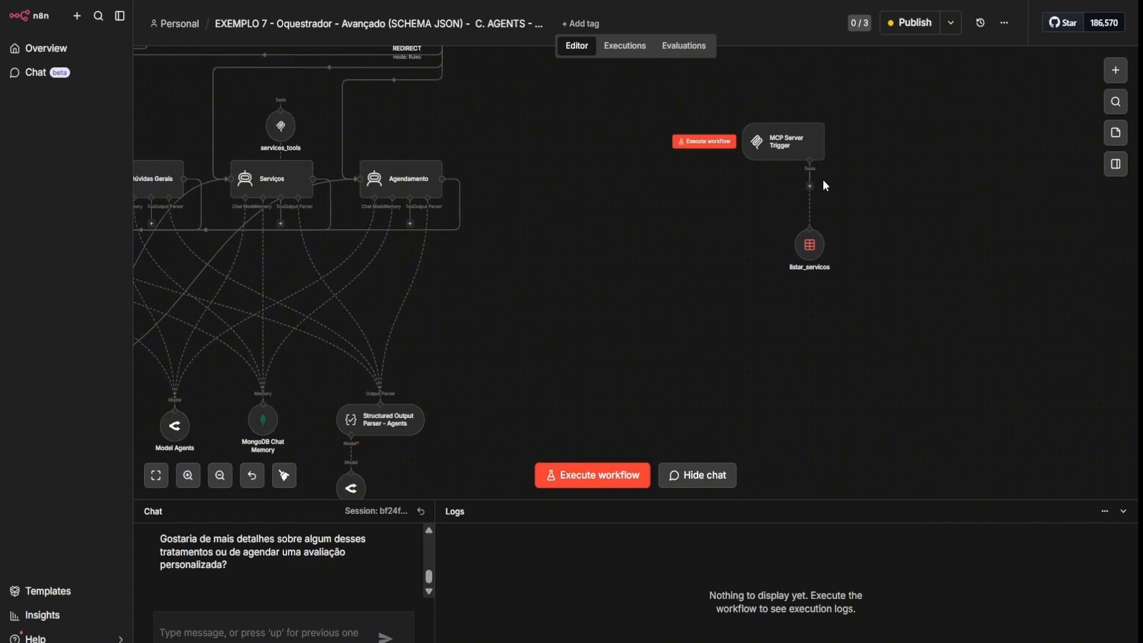
{"action": "scroll", "coordinate": [827, 186], "scroll_direction": "up", "scroll_amount": 3}
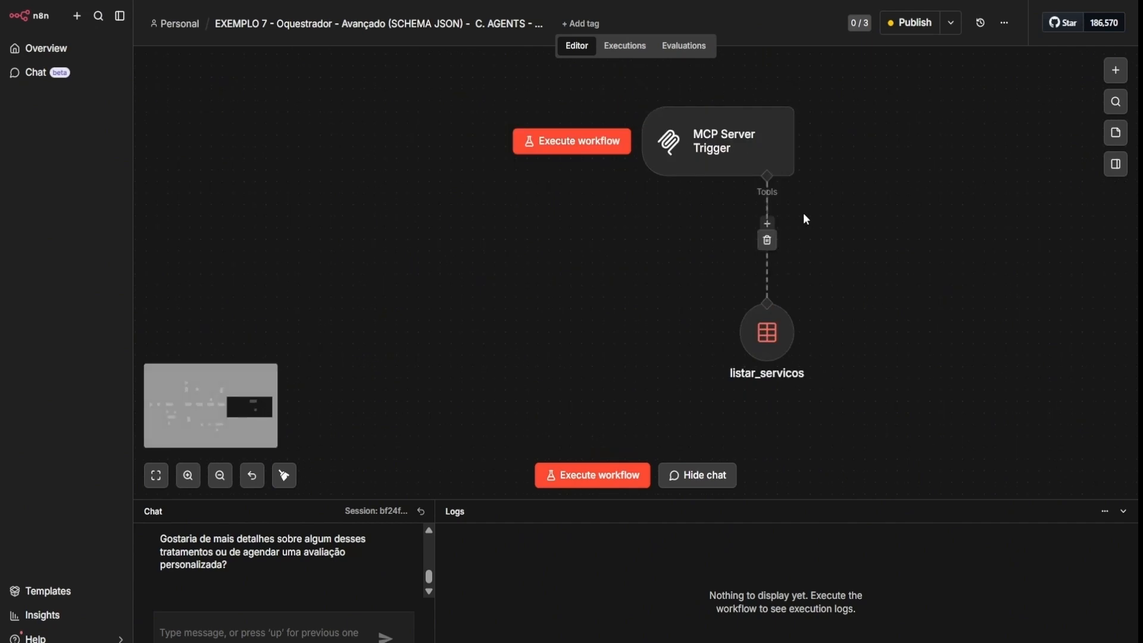
- Check the MCP endpoint address configured in the Serviços agent's services_tools node, and return to the canvas
{"action": "scroll", "coordinate": [805, 219], "scroll_direction": "down", "scroll_amount": 5}
{"action": "scroll", "coordinate": [769, 252], "scroll_direction": "left", "scroll_amount": 4}
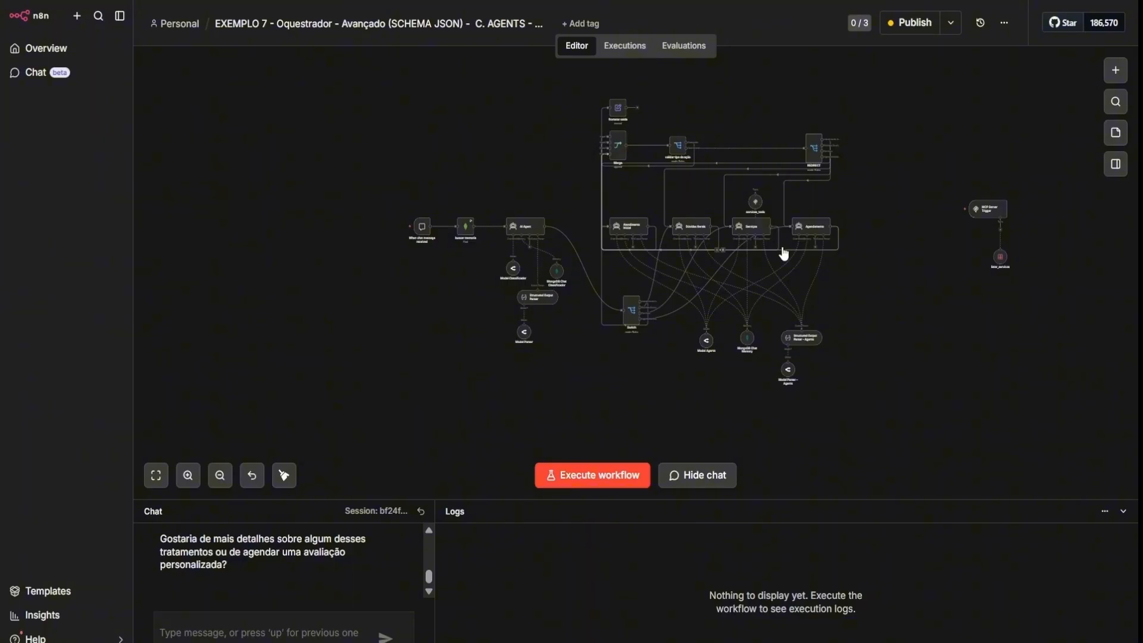
{"action": "scroll", "coordinate": [785, 255], "scroll_direction": "up", "scroll_amount": 5}
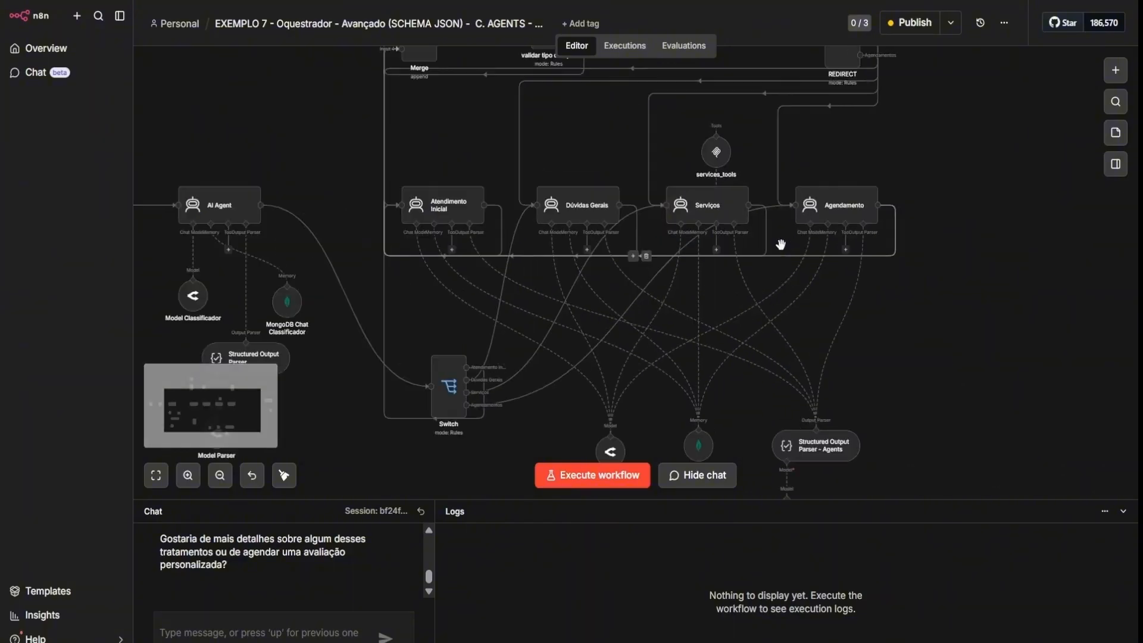
{"action": "scroll", "coordinate": [781, 246], "scroll_direction": "right", "scroll_amount": 10}
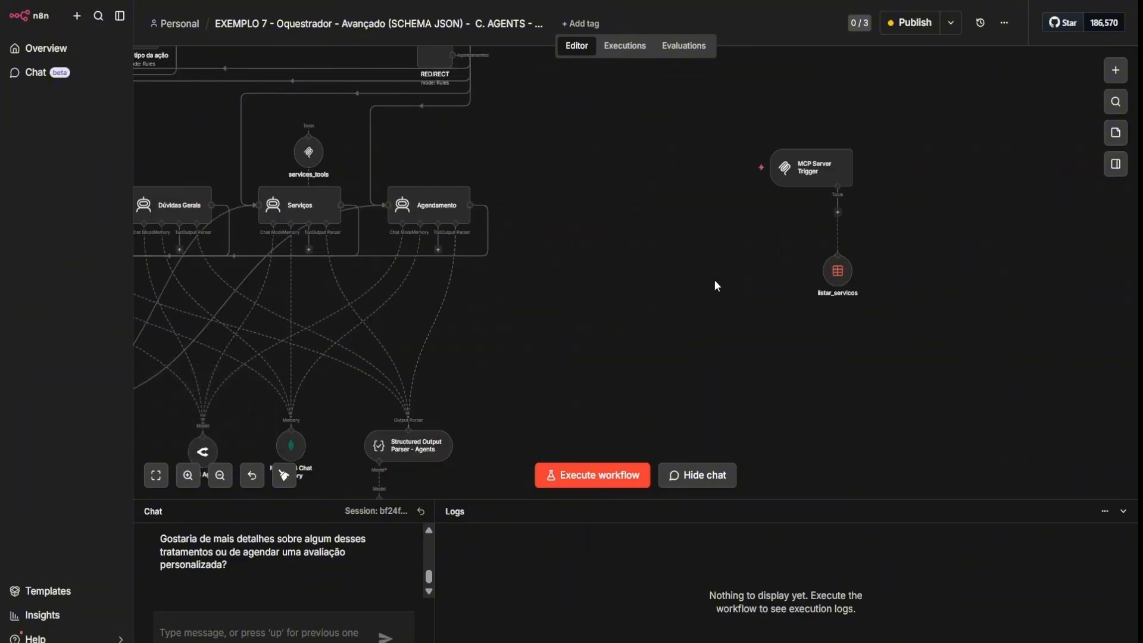
{"action": "scroll", "coordinate": [714, 280], "scroll_direction": "left", "scroll_amount": 5}
{"action": "double_click", "coordinate": [567, 154]}
{"action": "left_click", "coordinate": [505, 111]}
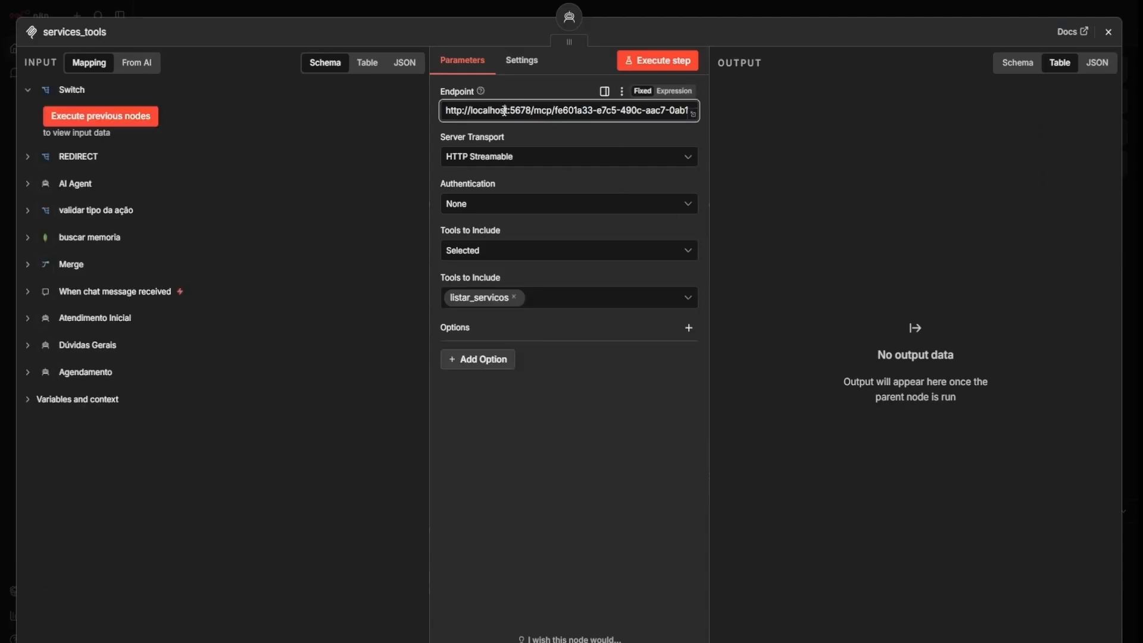
{"action": "left_click", "coordinate": [713, 11]}
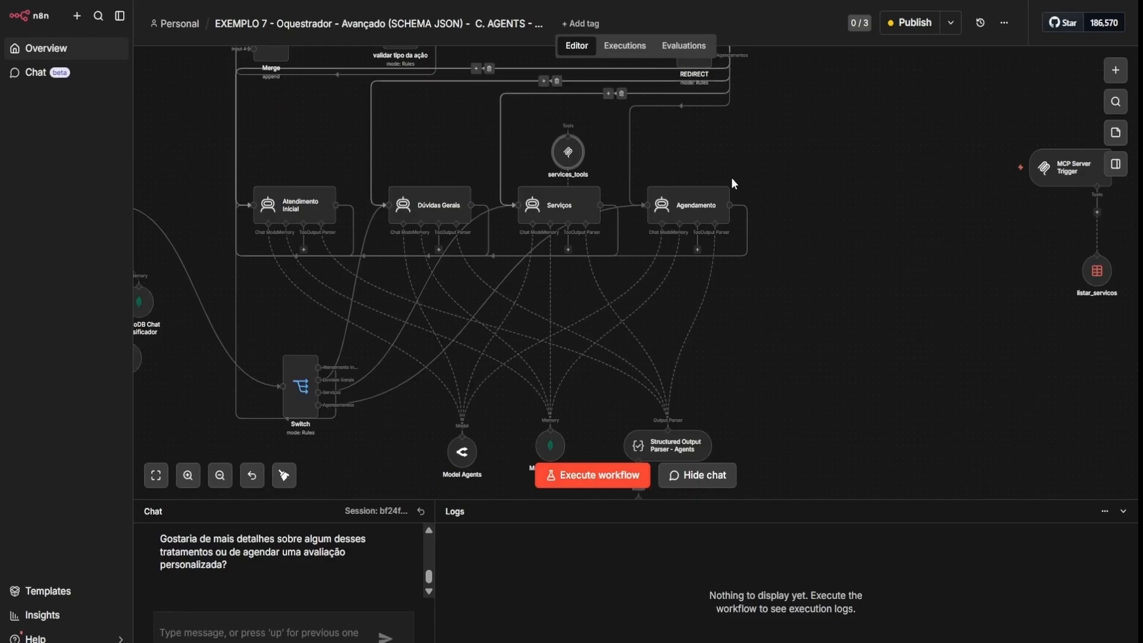
- Review the authentication options available in the services_tools node, and close it without choosing another one
{"action": "scroll", "coordinate": [822, 232], "scroll_direction": "down", "scroll_amount": 3}
{"action": "double_click", "coordinate": [617, 172]}
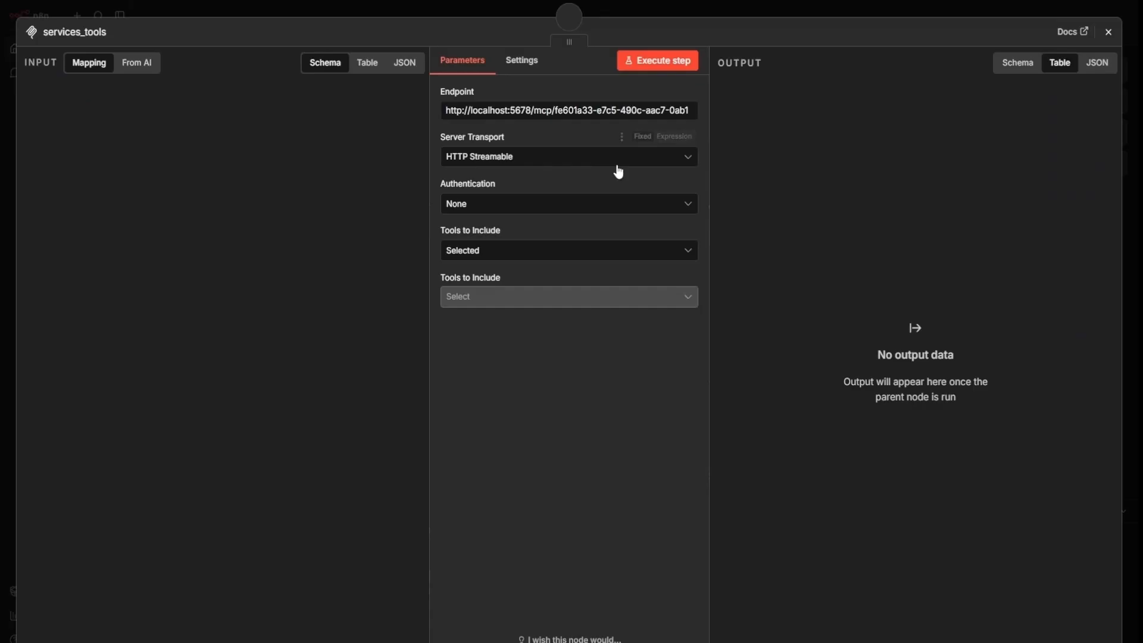
{"action": "left_click", "coordinate": [509, 204]}
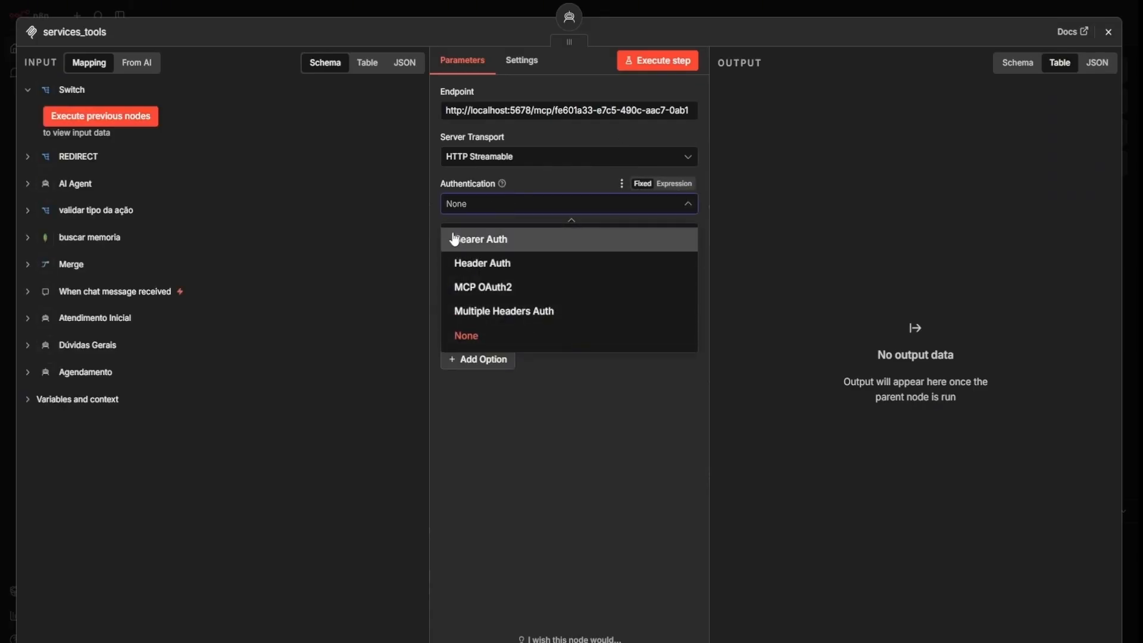
{"action": "left_click", "coordinate": [728, 10]}
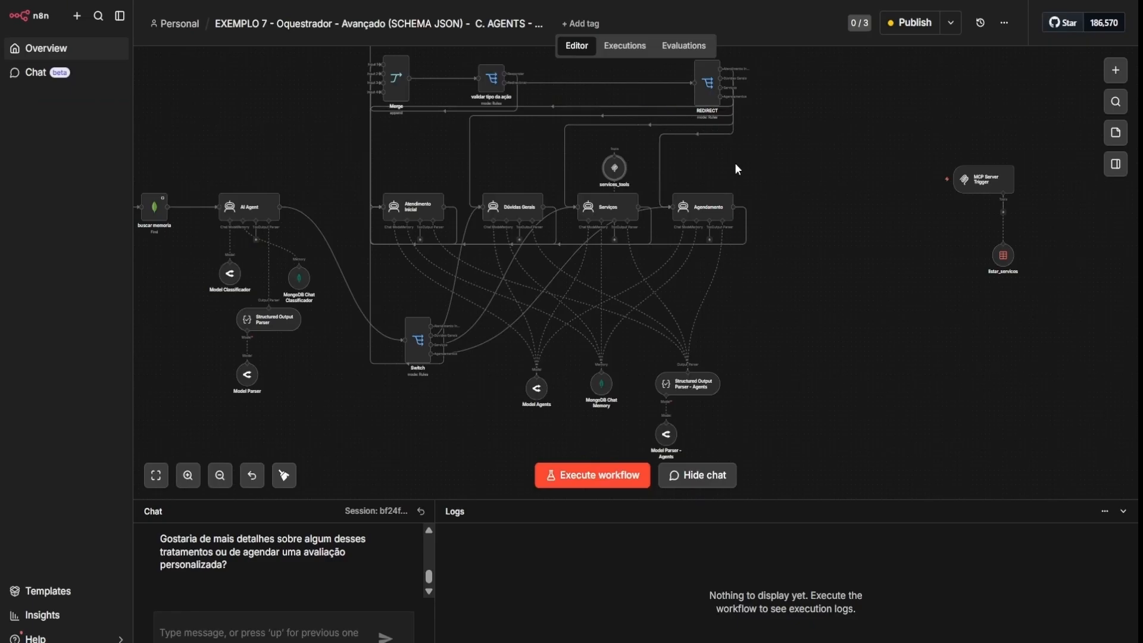
- Hide the chat and highlight the classifier section from the chat trigger through Model Parser, and clear the selection
{"action": "scroll", "coordinate": [785, 233], "scroll_direction": "up", "scroll_amount": 2}
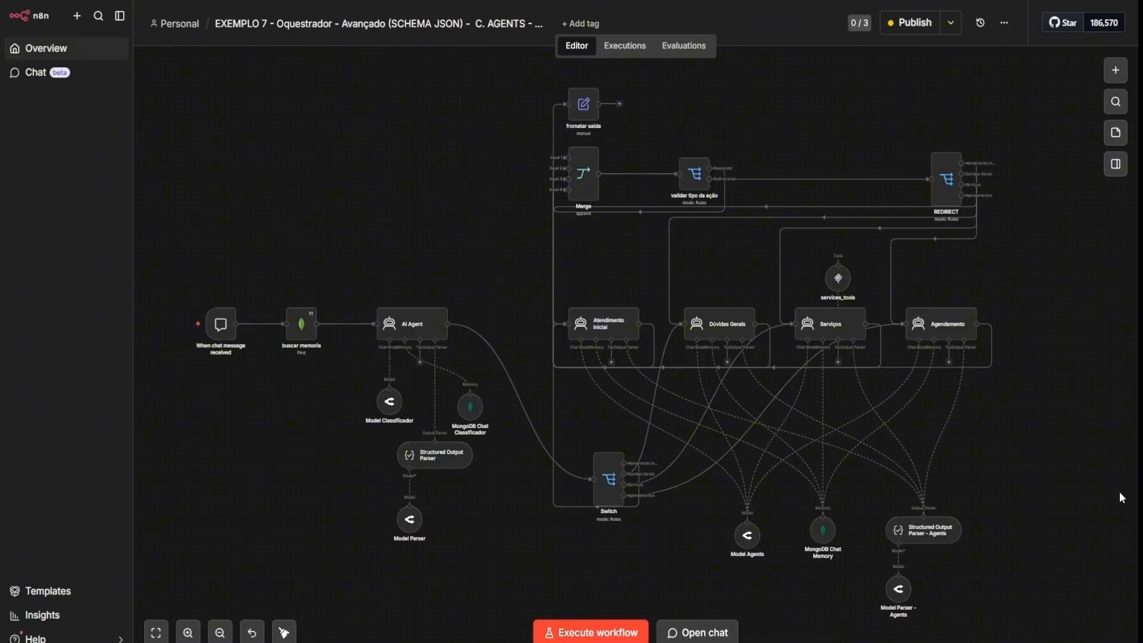
{"action": "scroll", "coordinate": [733, 357], "scroll_direction": "right", "scroll_amount": 3}
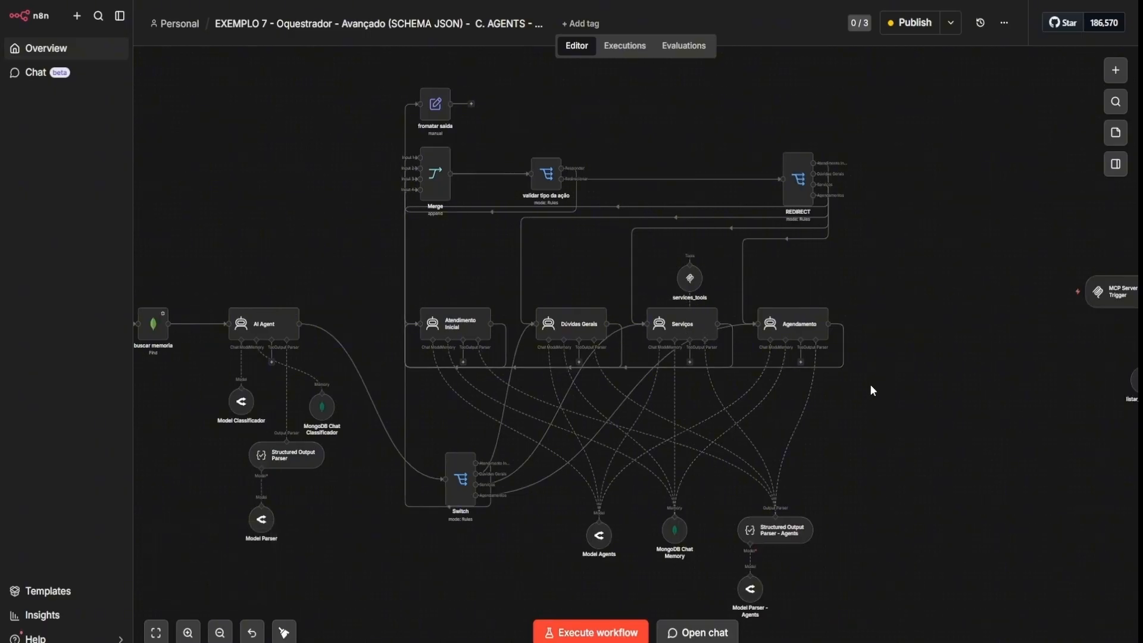
{"action": "scroll", "coordinate": [870, 379], "scroll_direction": "left", "scroll_amount": 4}
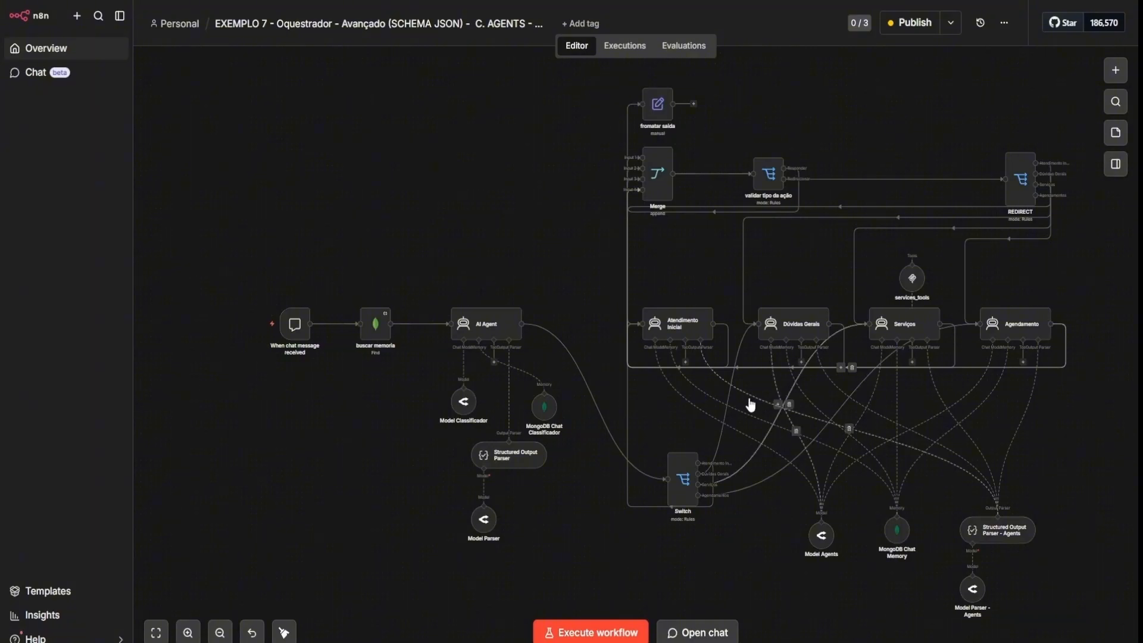
{"action": "left_click_drag", "start_coordinate": [214, 227], "coordinate": [596, 583]}
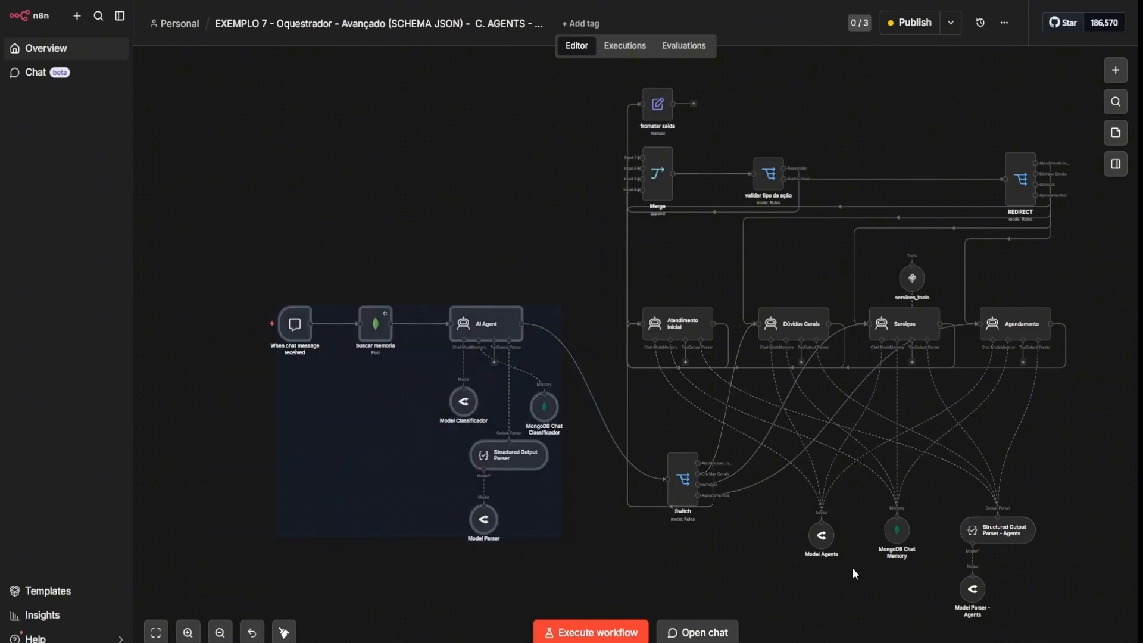
{"action": "left_click", "coordinate": [379, 178]}
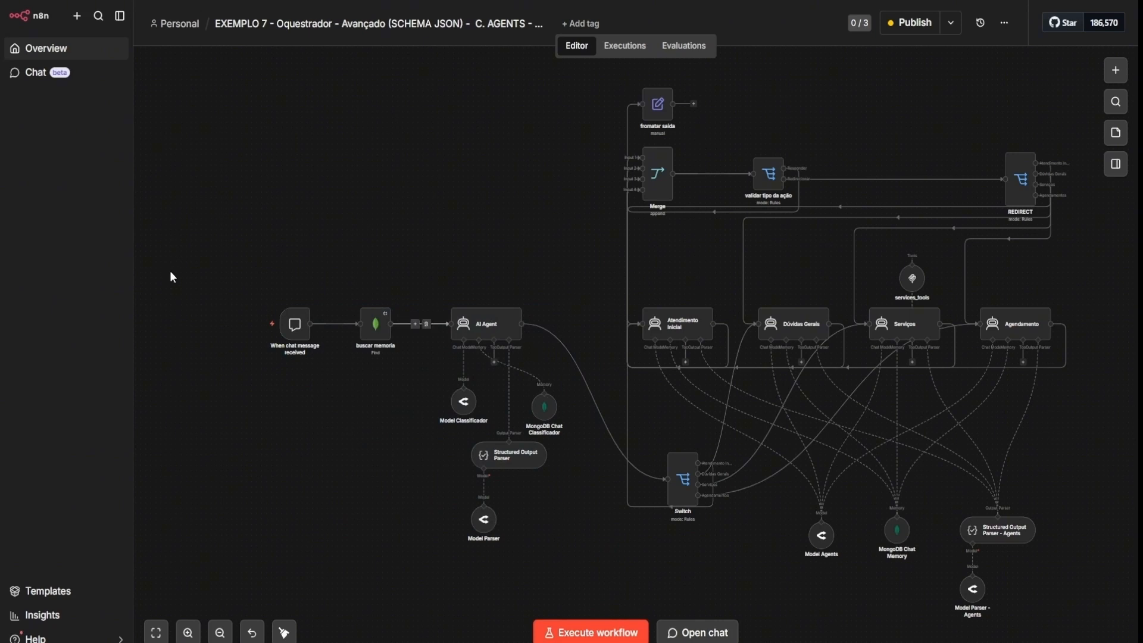
- Browse the AI nodes that can be added to the workflow, down to Text Classifier
{"action": "mouse_move", "coordinate": [482, 339]}
{"action": "left_click", "coordinate": [1116, 70]}
{"action": "left_click", "coordinate": [997, 185]}
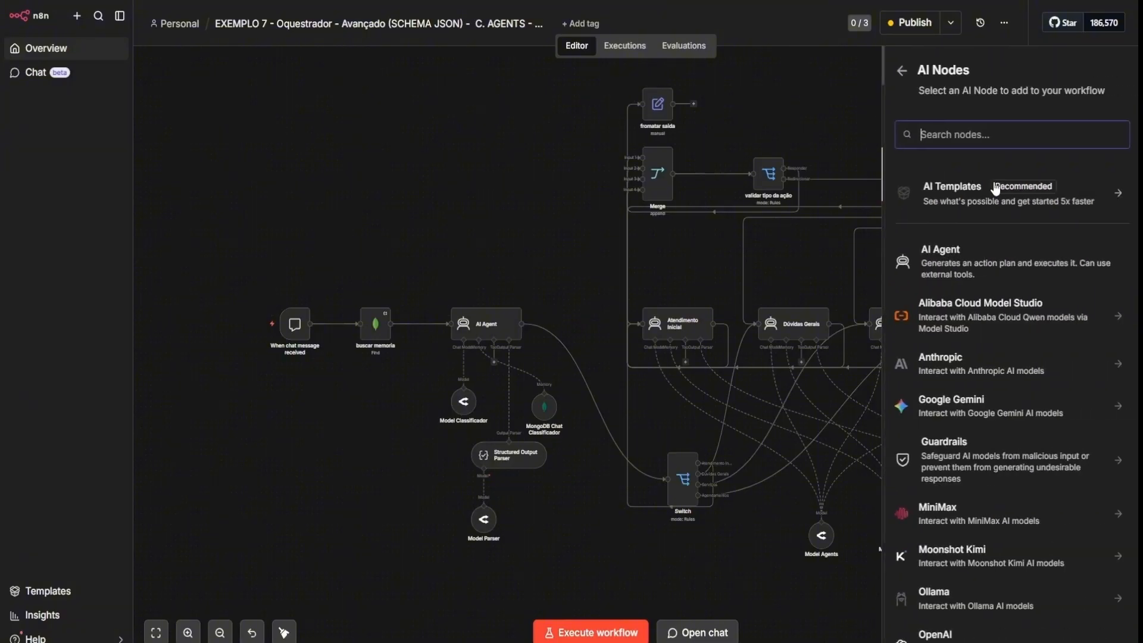
{"action": "scroll", "coordinate": [1016, 365], "scroll_direction": "down", "scroll_amount": 6}
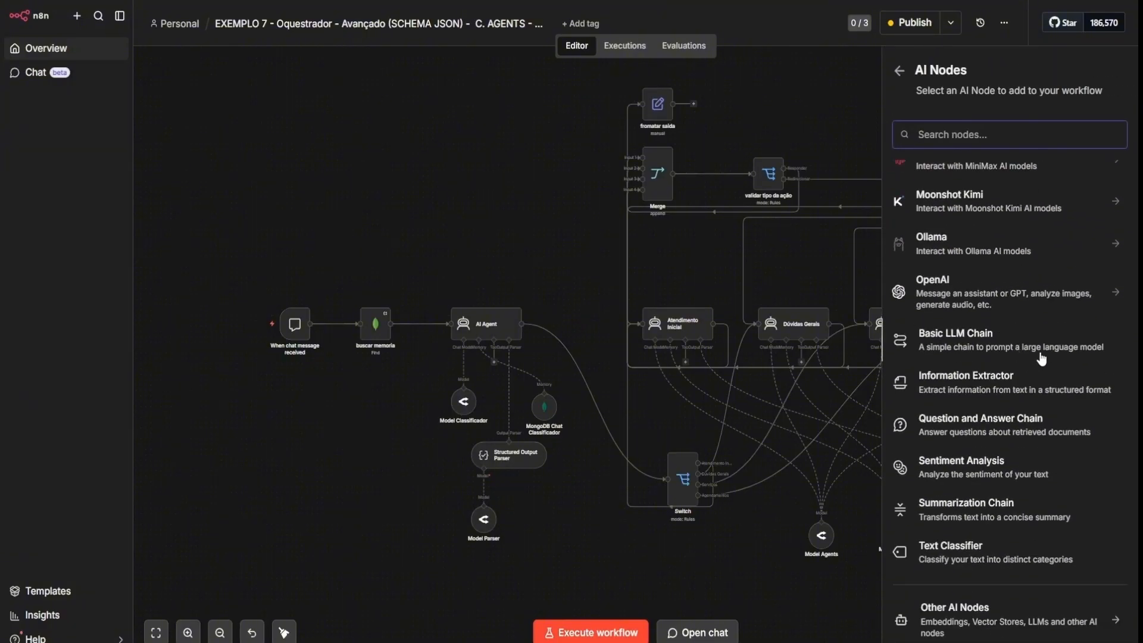
- Add a Text Classifier node to the workflow and place it above the buscar memoria node
{"action": "scroll", "coordinate": [1042, 359], "scroll_direction": "up", "scroll_amount": 6}
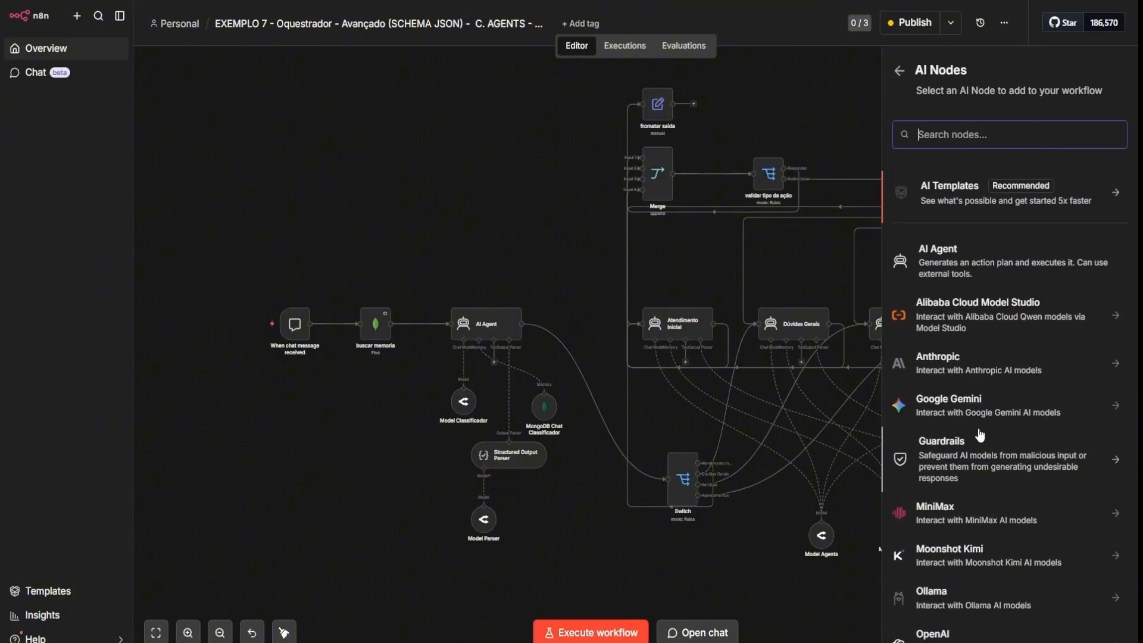
{"action": "scroll", "coordinate": [981, 436], "scroll_direction": "down", "scroll_amount": 5}
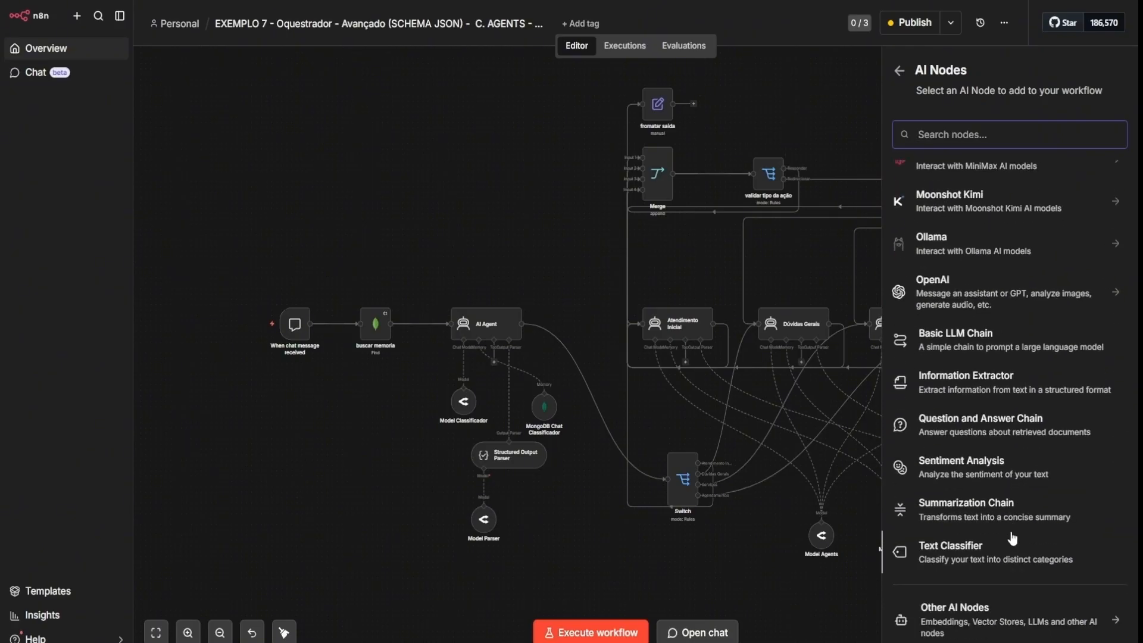
{"action": "left_click", "coordinate": [974, 557]}
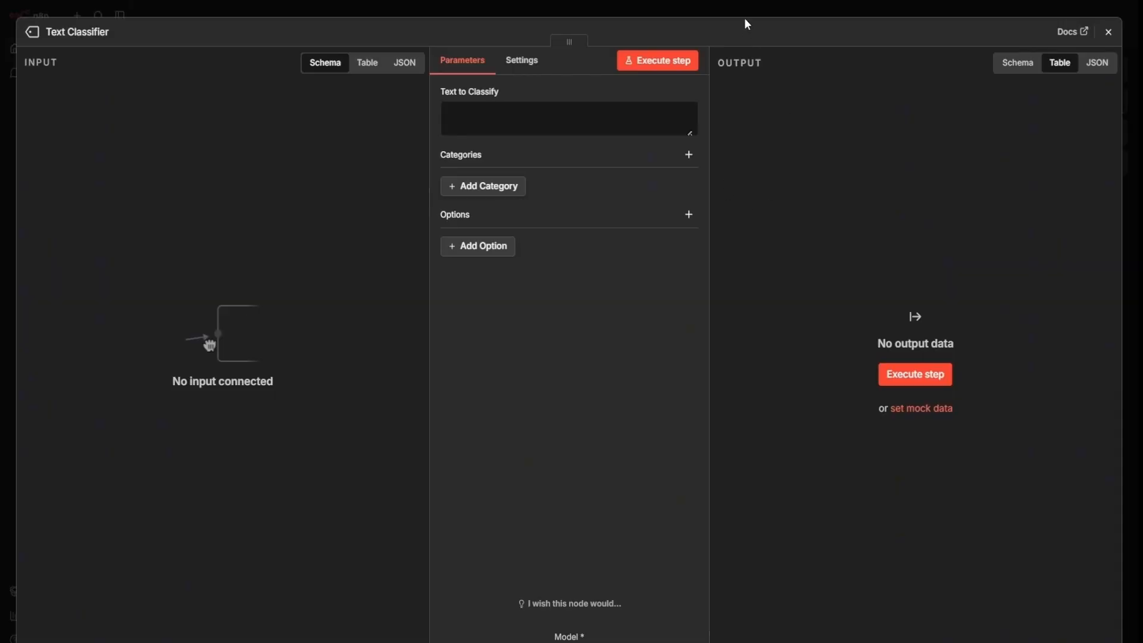
{"action": "left_click", "coordinate": [746, 18]}
{"action": "left_click_drag", "start_coordinate": [417, 199], "coordinate": [392, 155]}
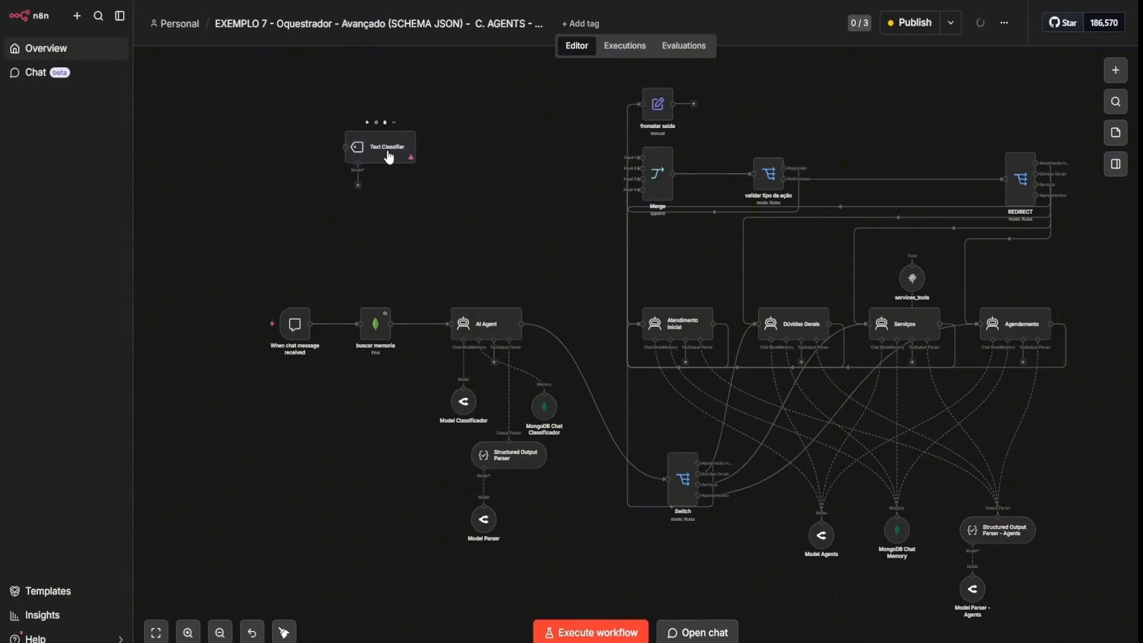
- Set the Text Classifier's text to classify to "Oie" and name its first category atendimento_inicial
{"action": "left_click", "coordinate": [390, 158]}
{"action": "double_click", "coordinate": [389, 162]}
{"action": "left_click", "coordinate": [504, 184]}
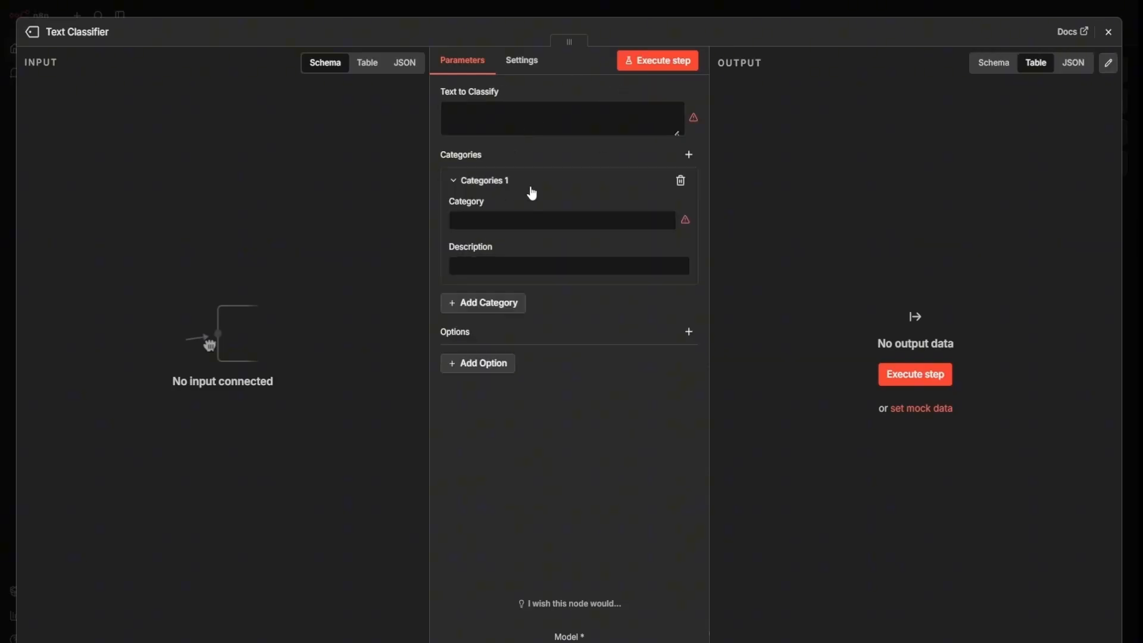
{"action": "left_click", "coordinate": [536, 119]}
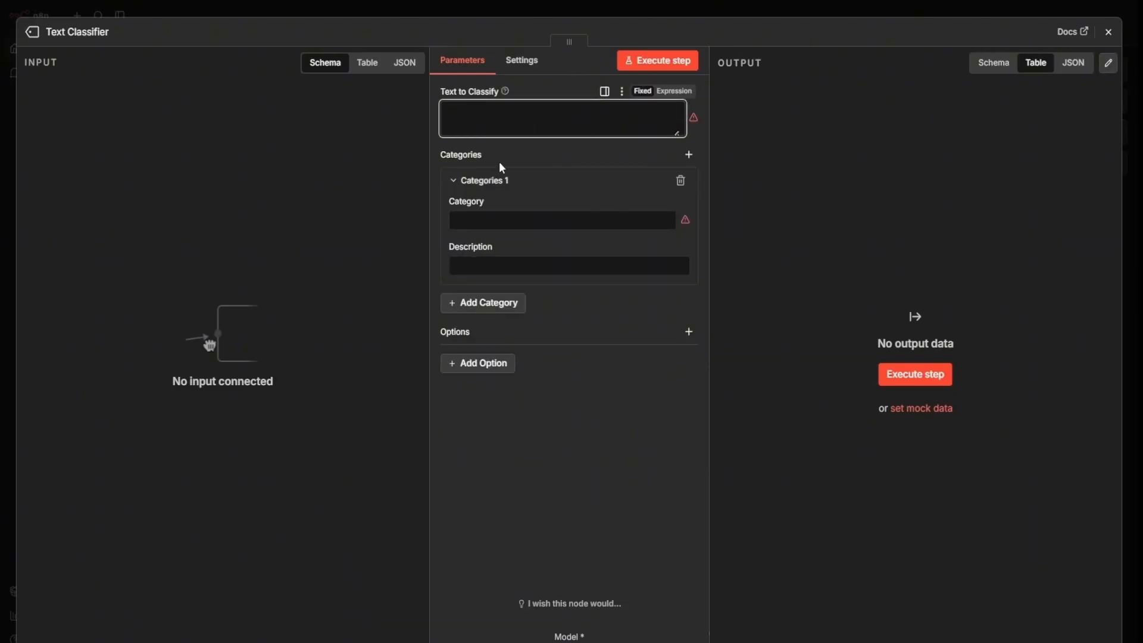
{"action": "type", "text": "Oie"}
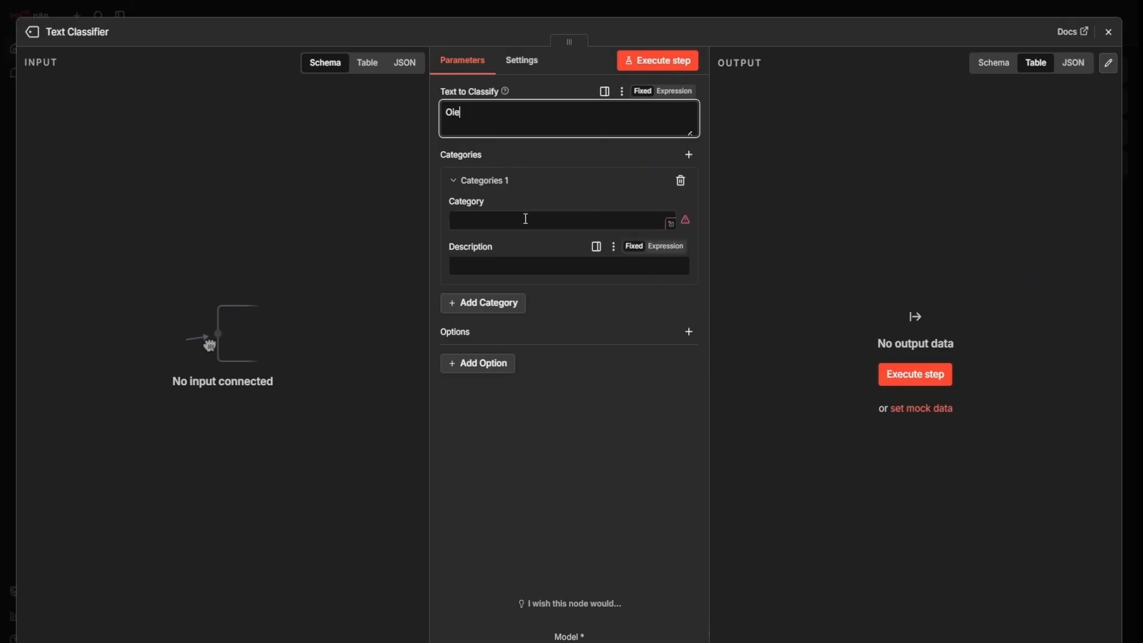
{"action": "left_click", "coordinate": [526, 220]}
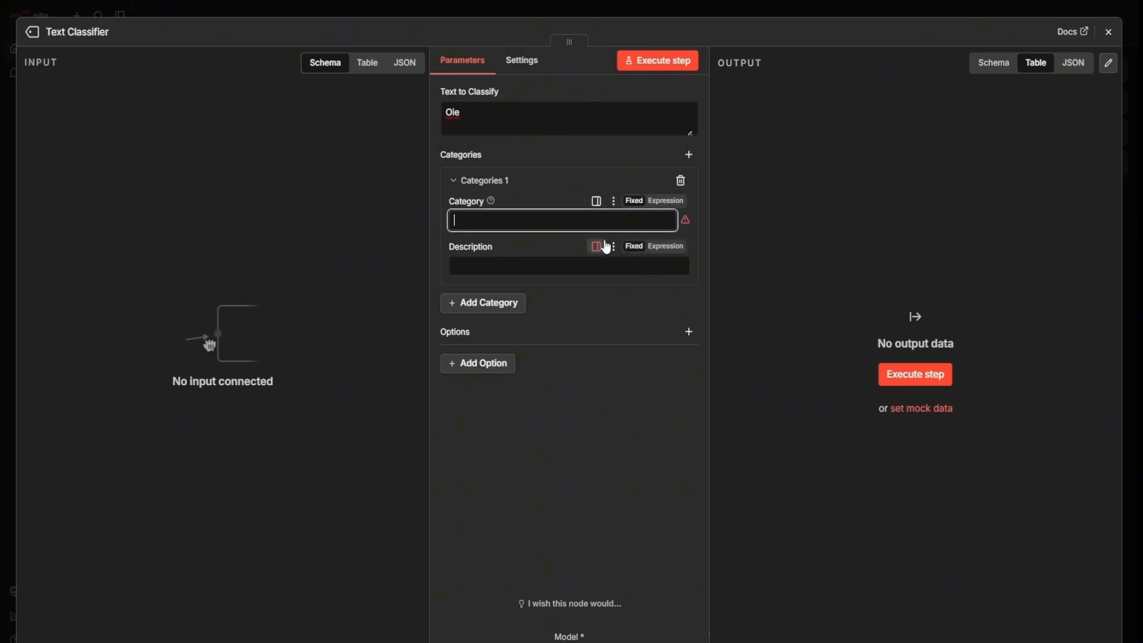
{"action": "type", "text": "atendime"}
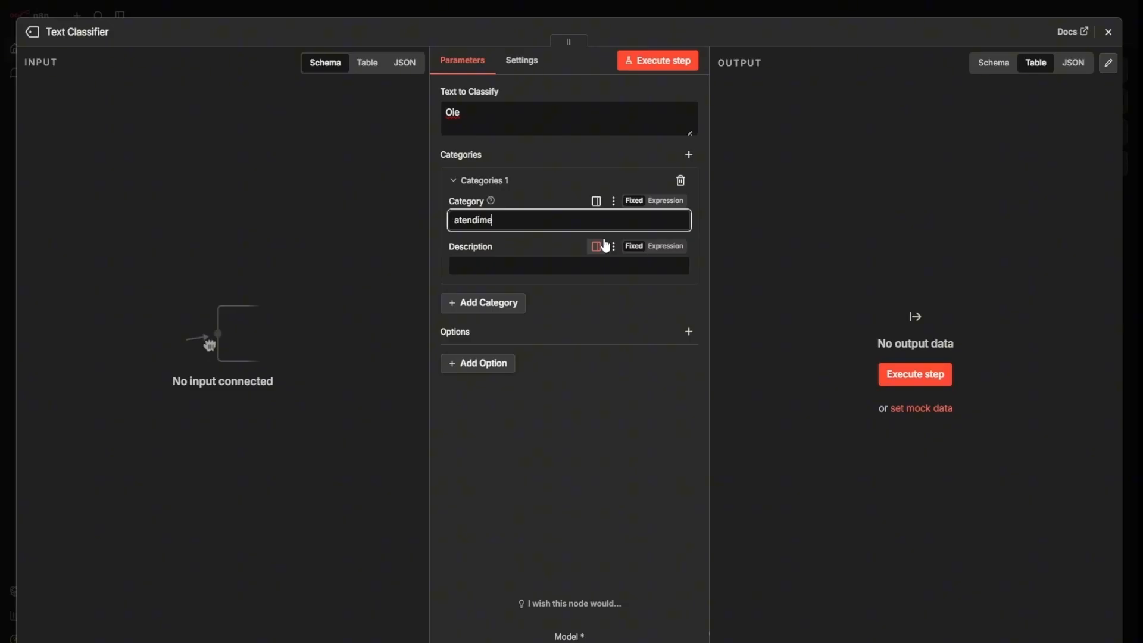
{"action": "type", "text": "nto_inicial"}
{"action": "key", "text": "Tab"}
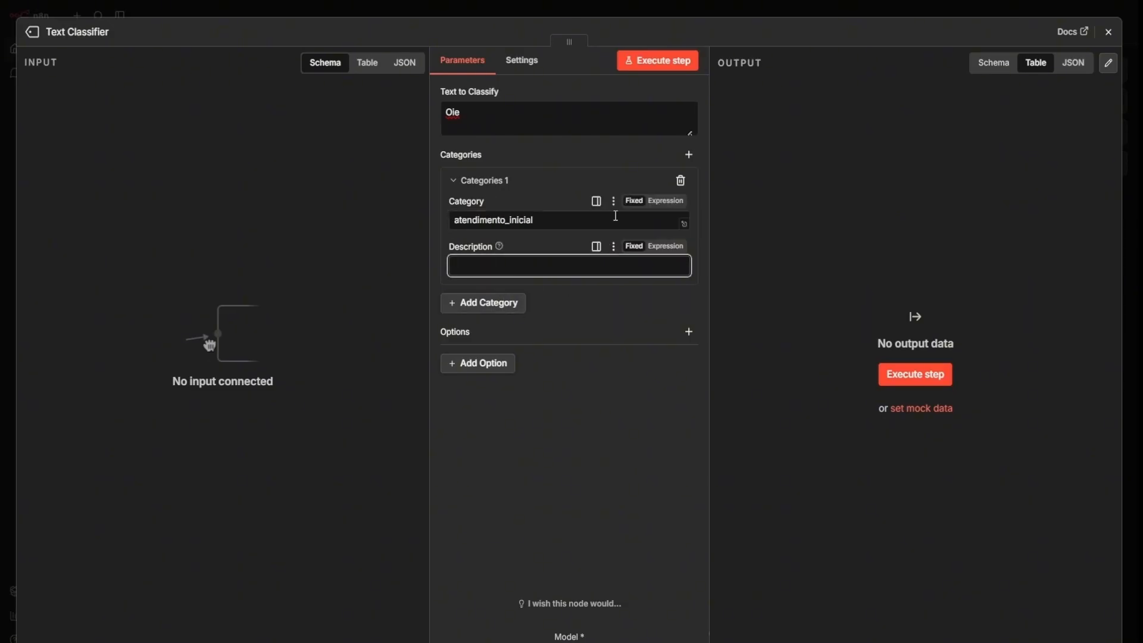
- Add a second, unnamed category to the Text Classifier and return to the canvas
{"action": "left_click", "coordinate": [492, 301]}
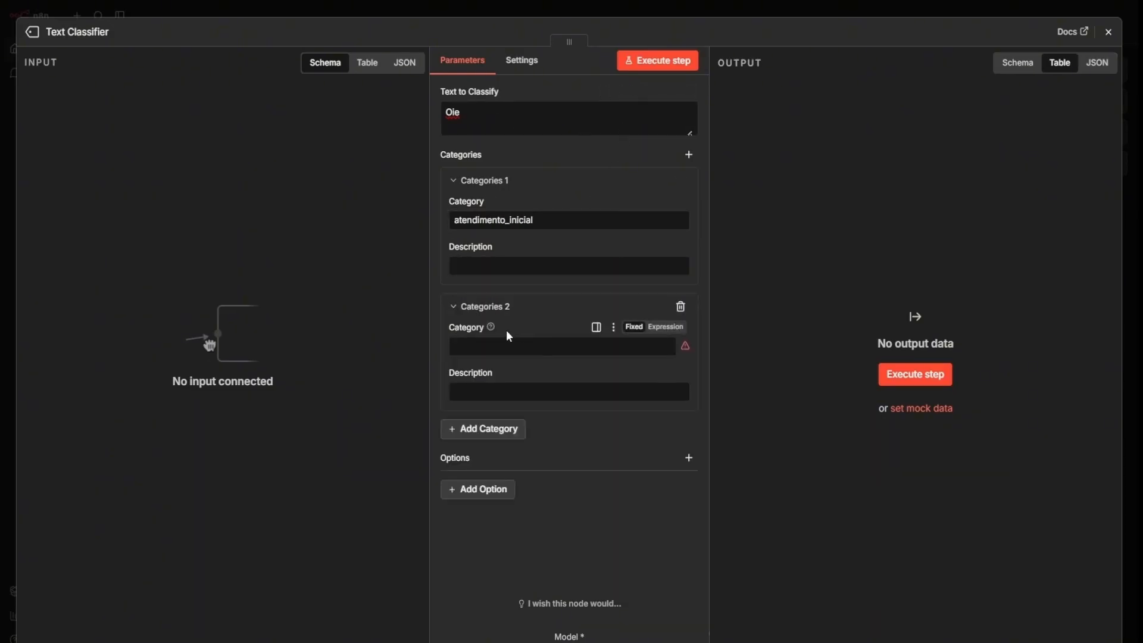
{"action": "left_click", "coordinate": [510, 346]}
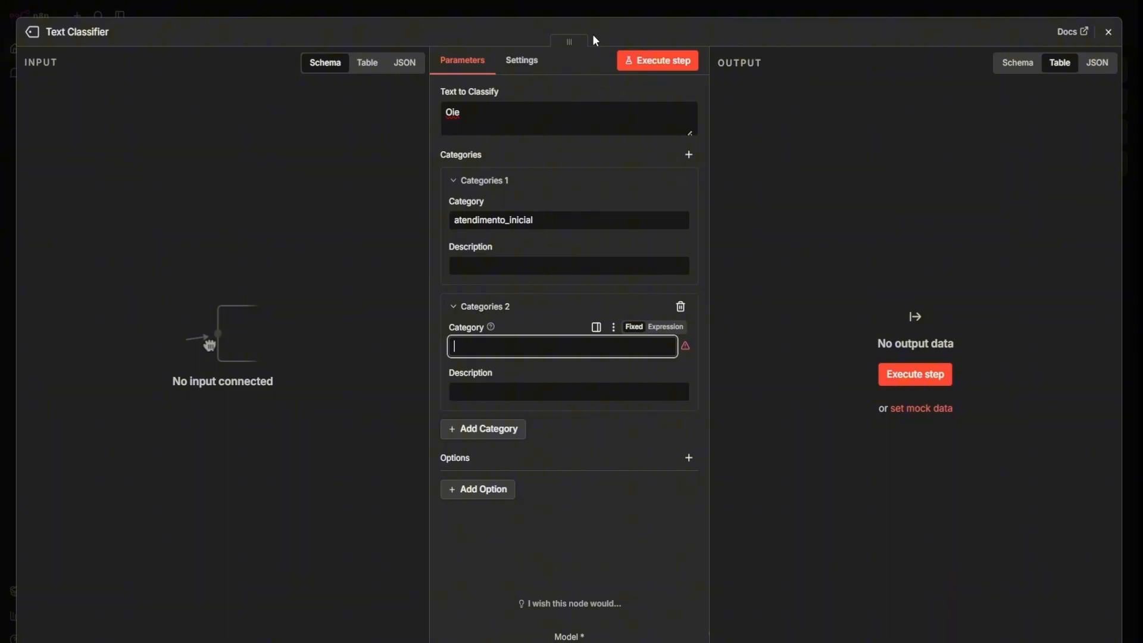
{"action": "left_click", "coordinate": [451, 17]}
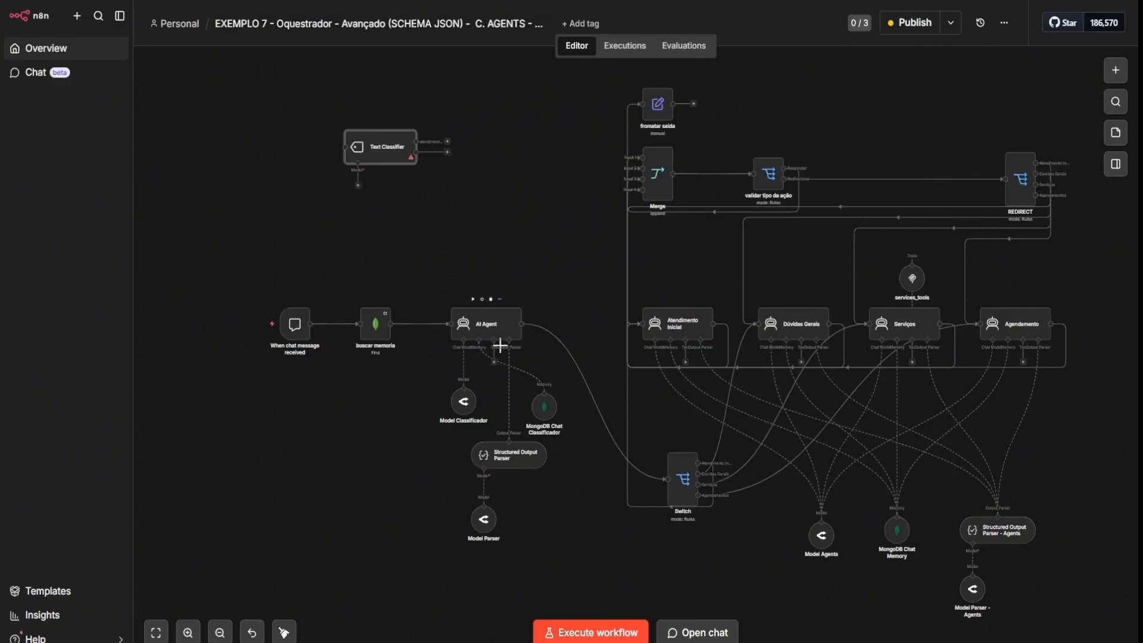
- Add the System Prompt Template option to the Text Classifier, highlight its default prompt text, and close the node
{"action": "double_click", "coordinate": [386, 147]}
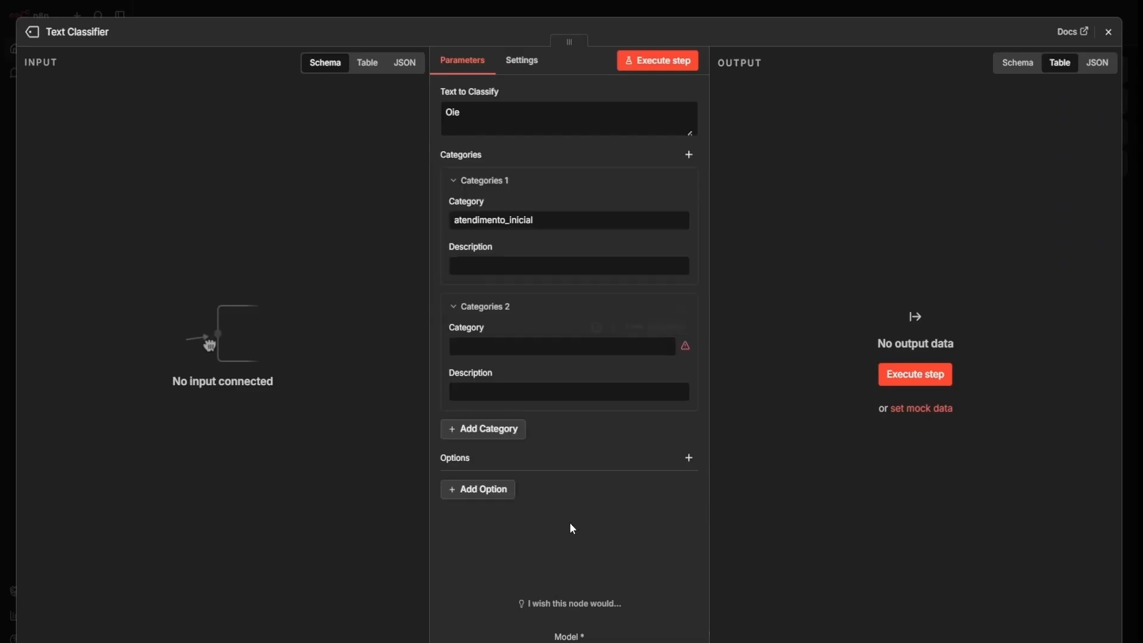
{"action": "left_click", "coordinate": [493, 495]}
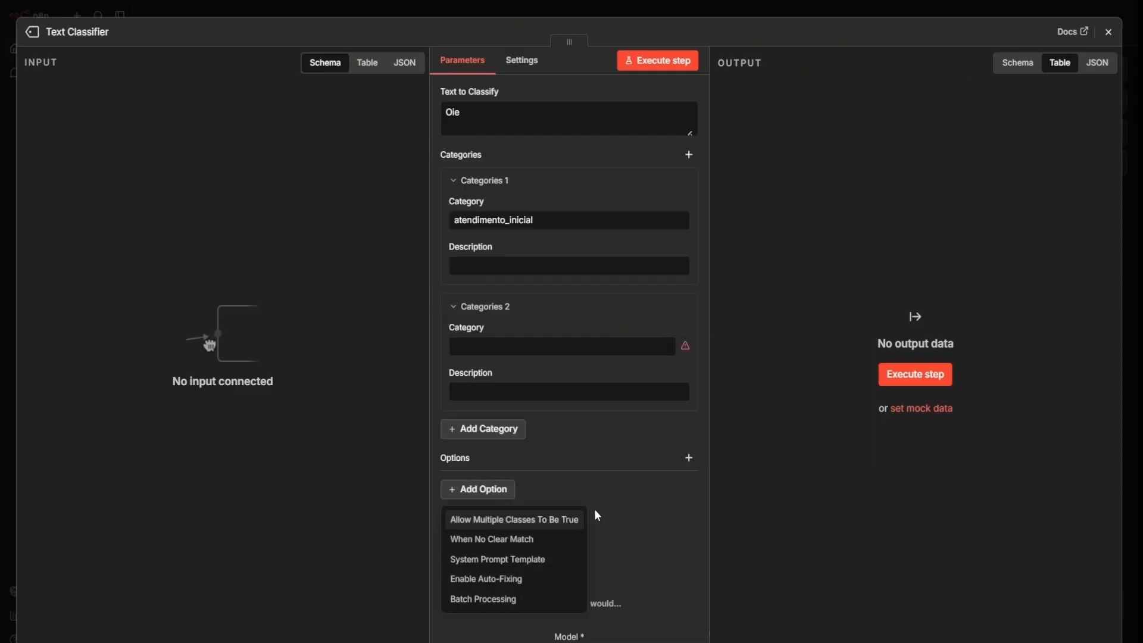
{"action": "left_click", "coordinate": [506, 569]}
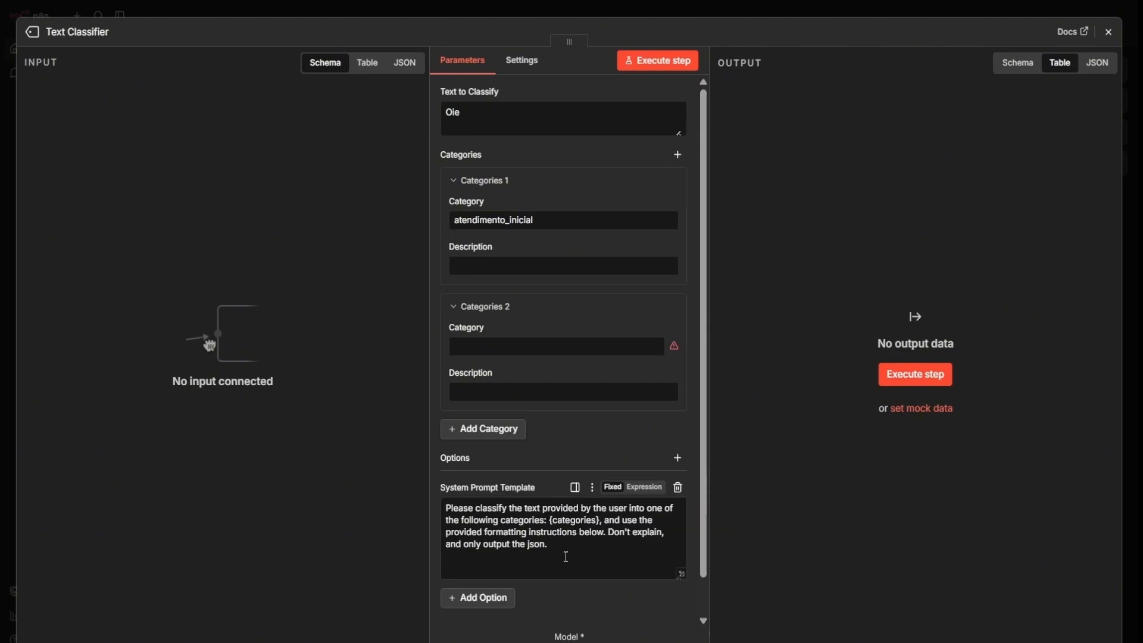
{"action": "key", "text": "ctrl+a"}
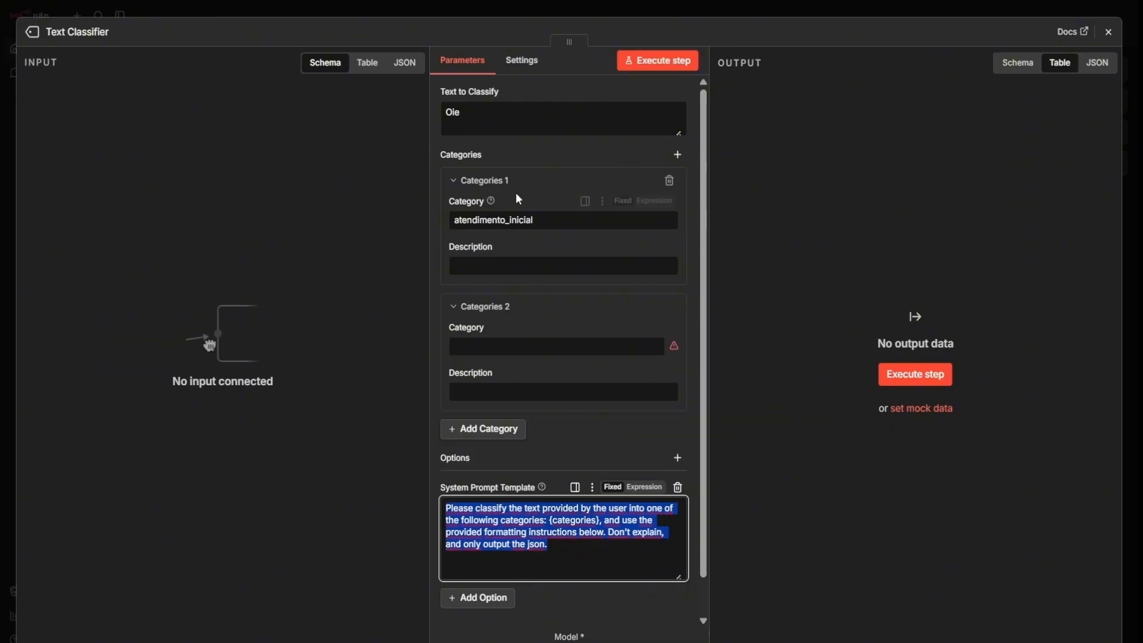
{"action": "left_click", "coordinate": [626, 566]}
{"action": "key", "text": "ctrl+a"}
{"action": "left_click", "coordinate": [585, 552]}
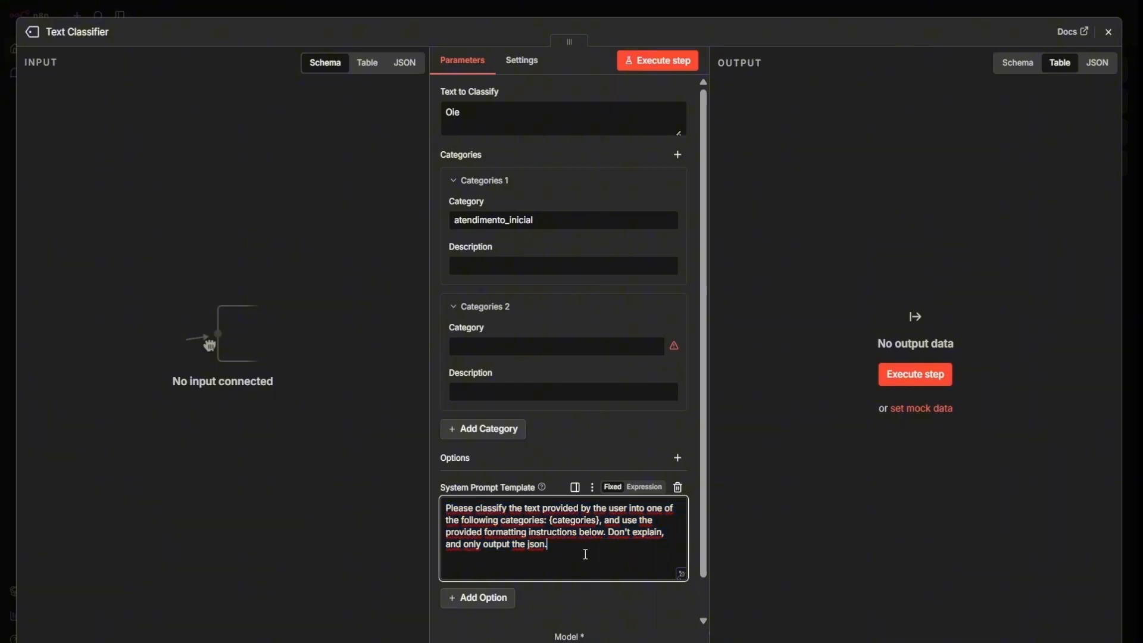
{"action": "key", "text": "ctrl+a"}
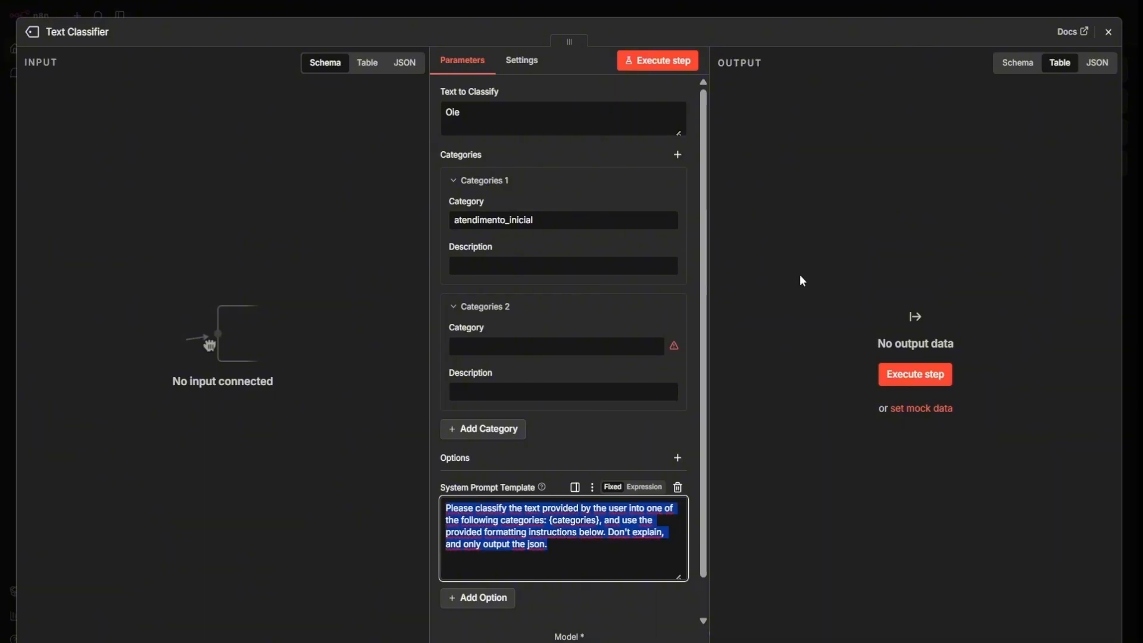
{"action": "left_click", "coordinate": [1110, 32]}
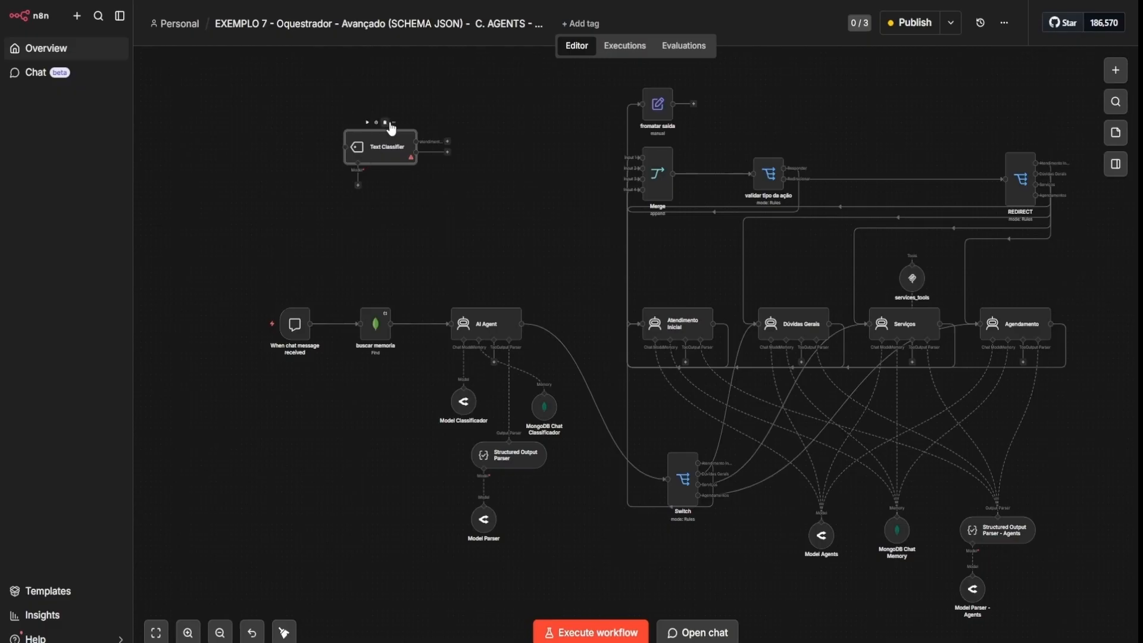
- Highlight the Text Classifier's system prompt template once more, and remove the node from the workflow
{"action": "double_click", "coordinate": [399, 156]}
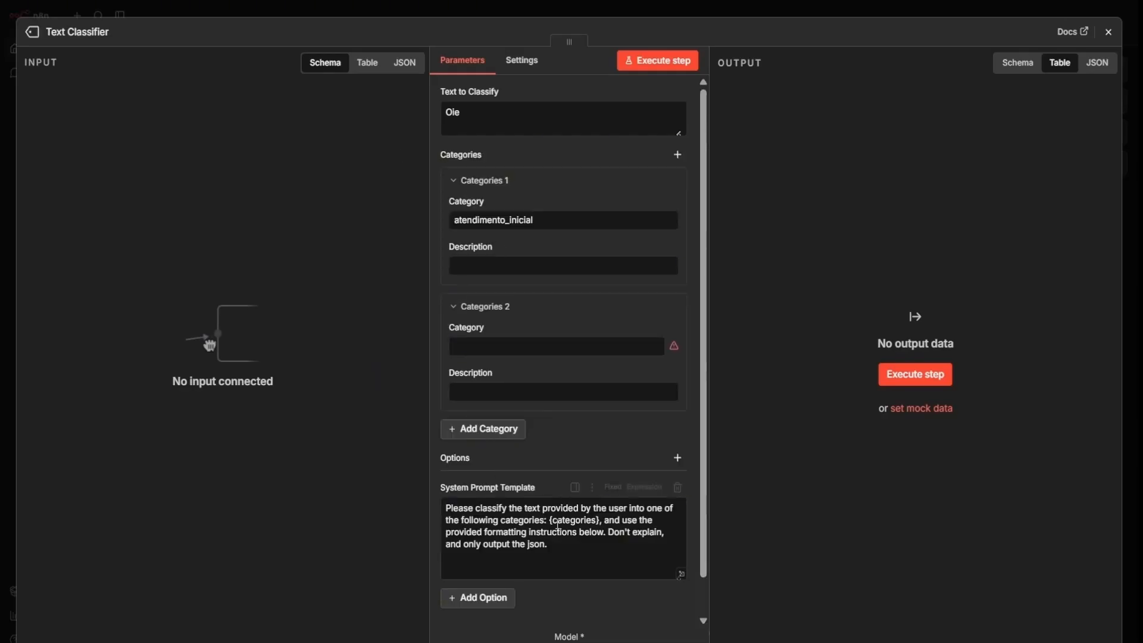
{"action": "left_click_drag", "start_coordinate": [554, 560], "coordinate": [368, 503]}
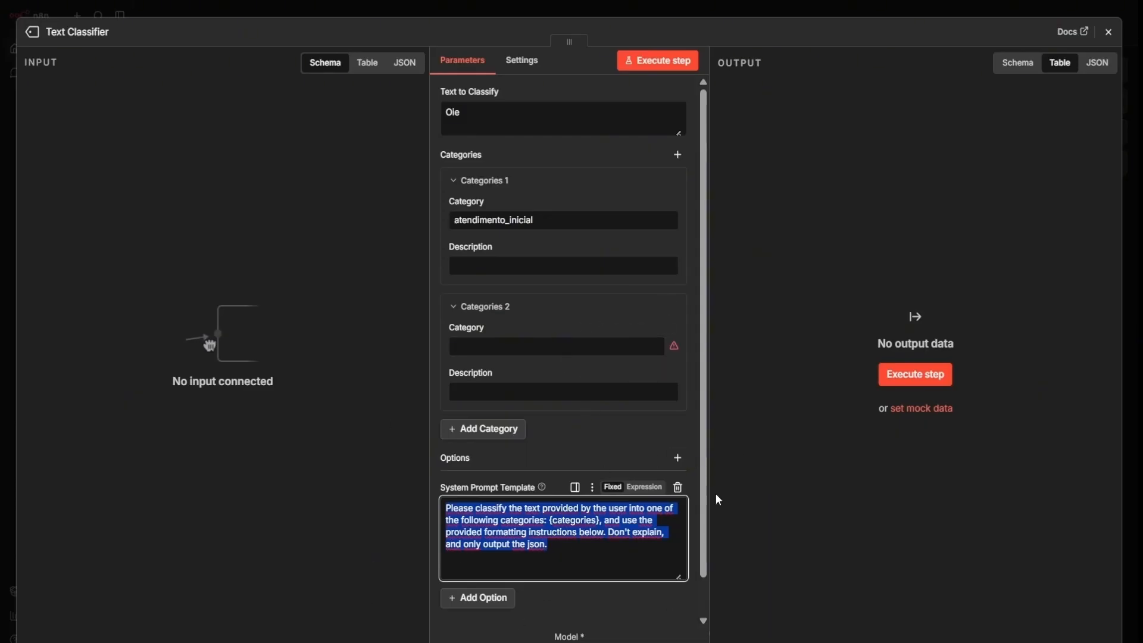
{"action": "left_click", "coordinate": [427, 16]}
{"action": "left_click", "coordinate": [427, 16]}
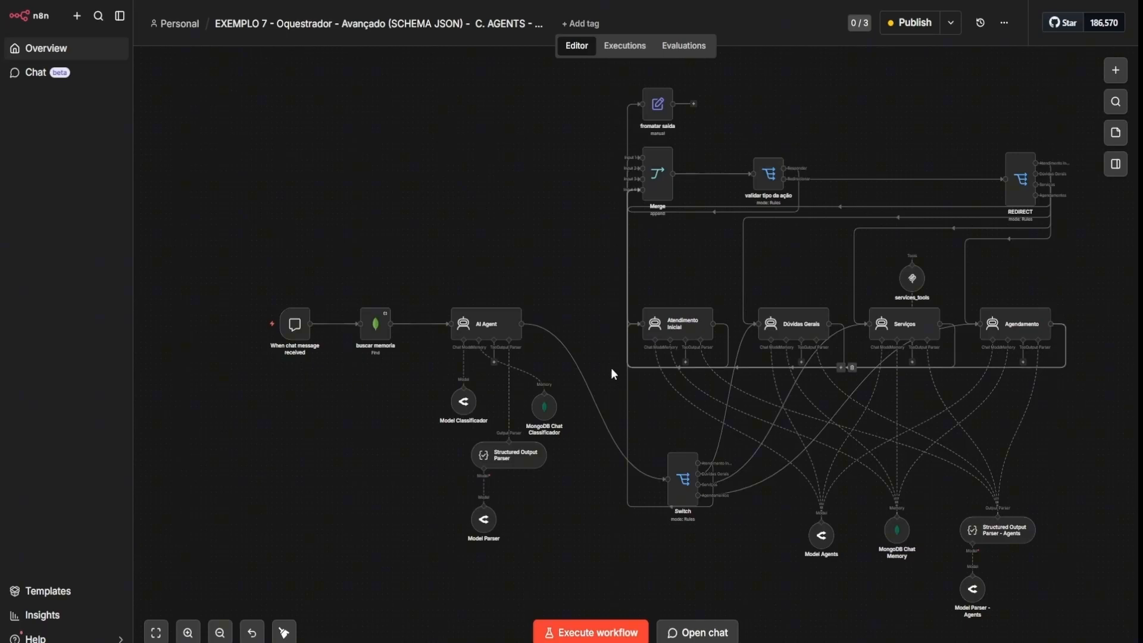
- Check which language models are selected in the Model Classificador and Model Agents nodes, and return to the canvas
{"action": "mouse_move", "coordinate": [504, 317]}
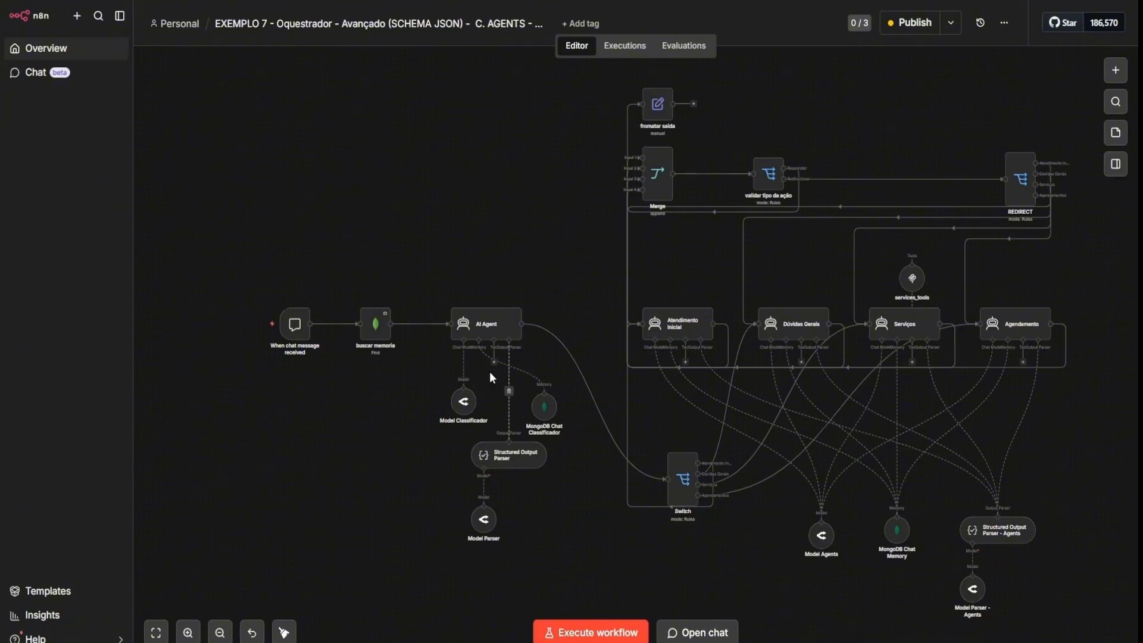
{"action": "double_click", "coordinate": [464, 404]}
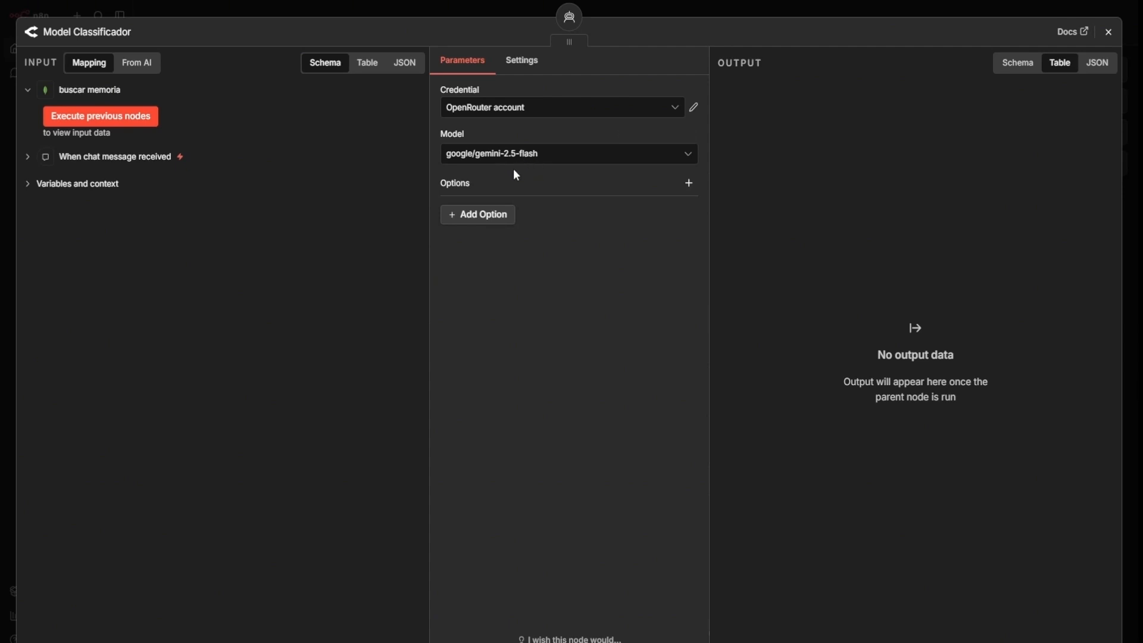
{"action": "left_click", "coordinate": [656, 5]}
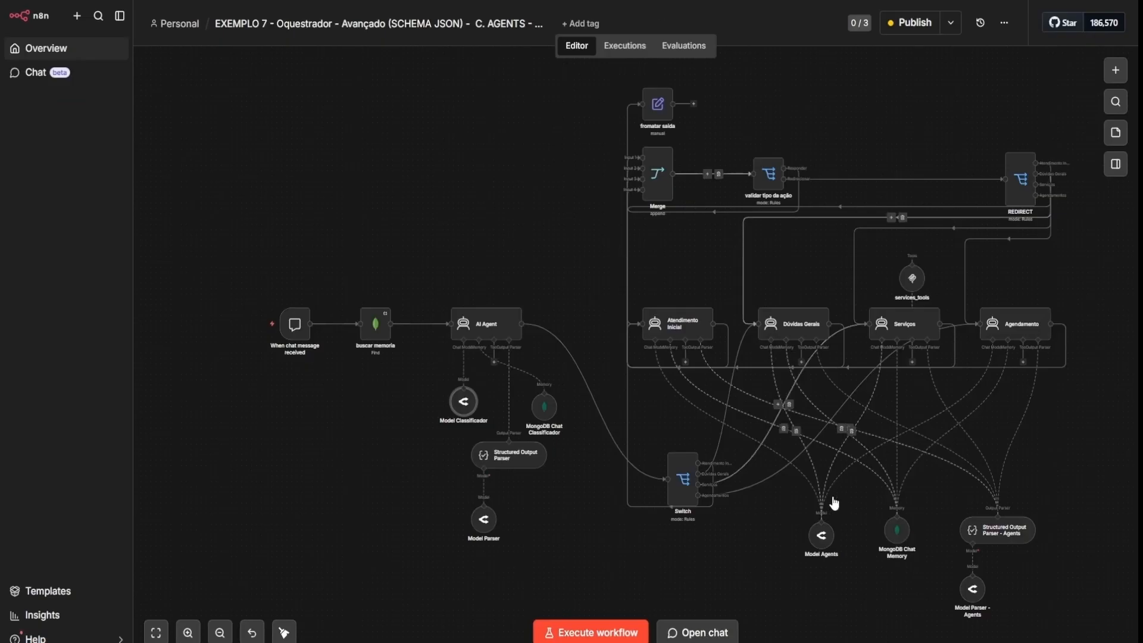
{"action": "double_click", "coordinate": [822, 536]}
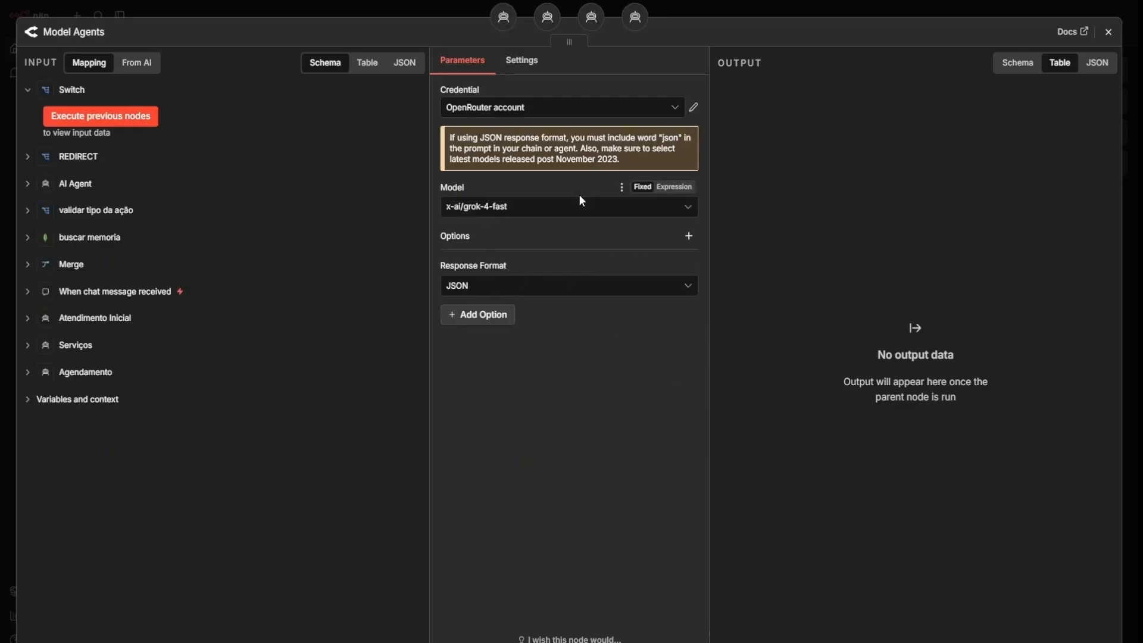
{"action": "left_click", "coordinate": [769, 11]}
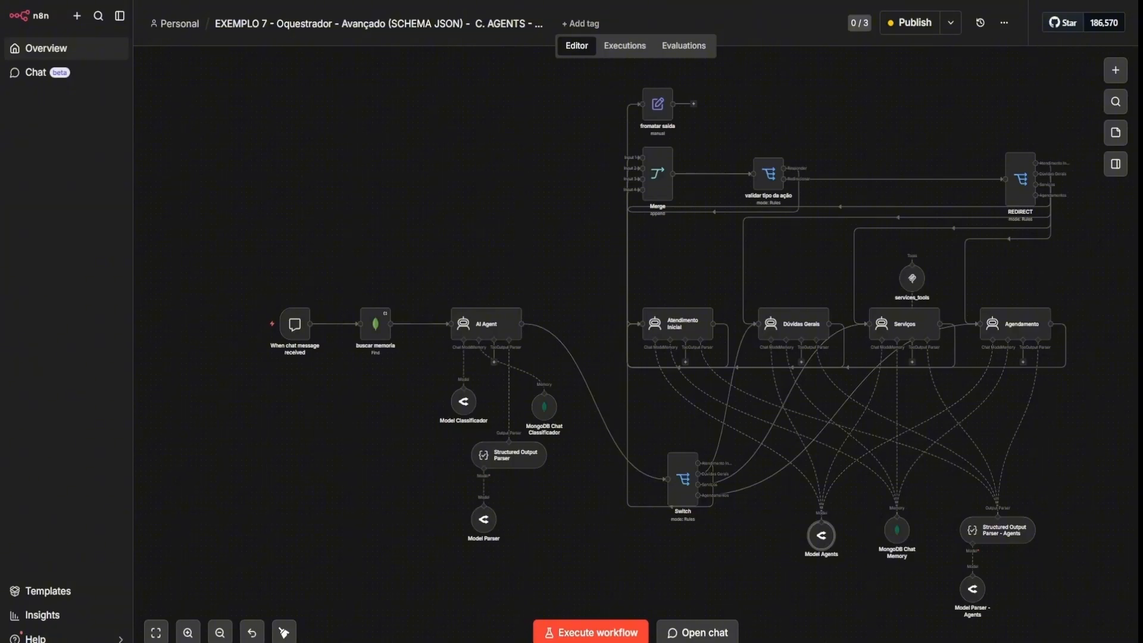
{"action": "scroll", "coordinate": [928, 375], "scroll_direction": "right", "scroll_amount": 3}
{"action": "scroll", "coordinate": [922, 375], "scroll_direction": "left", "scroll_amount": 2}
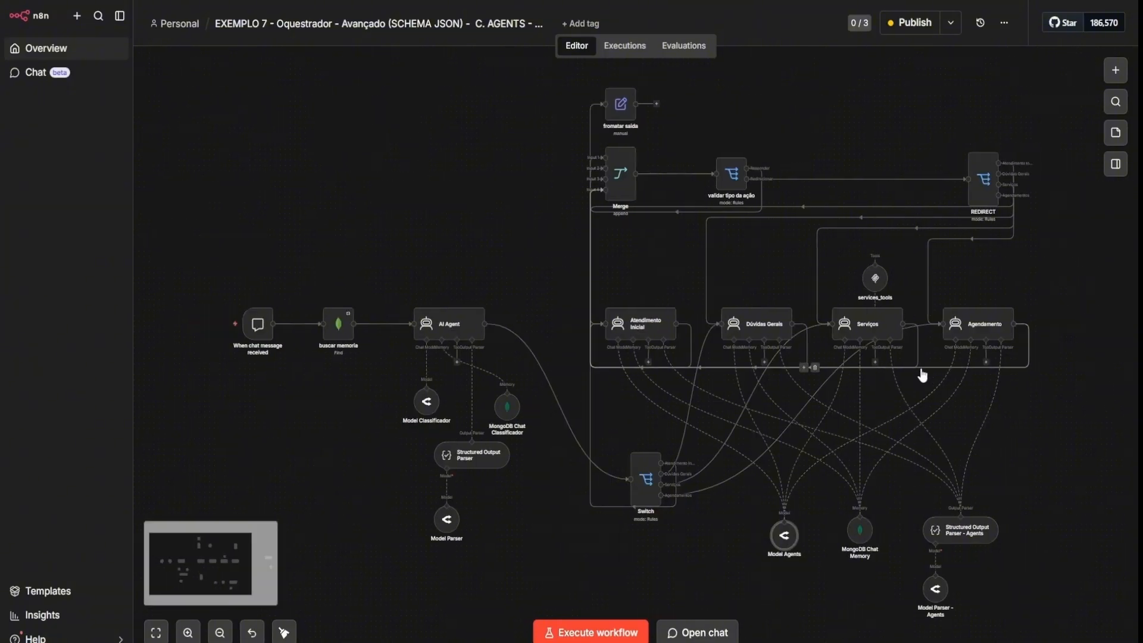
{"action": "scroll", "coordinate": [924, 373], "scroll_direction": "right", "scroll_amount": 3}
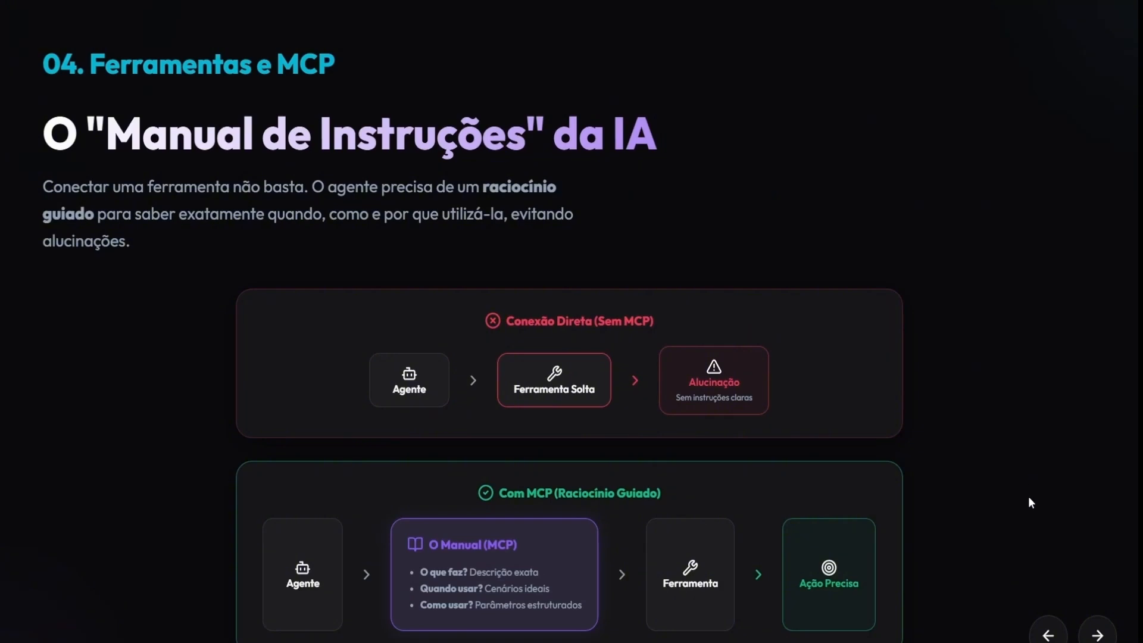
{"action": "left_click", "coordinate": [1095, 631]}
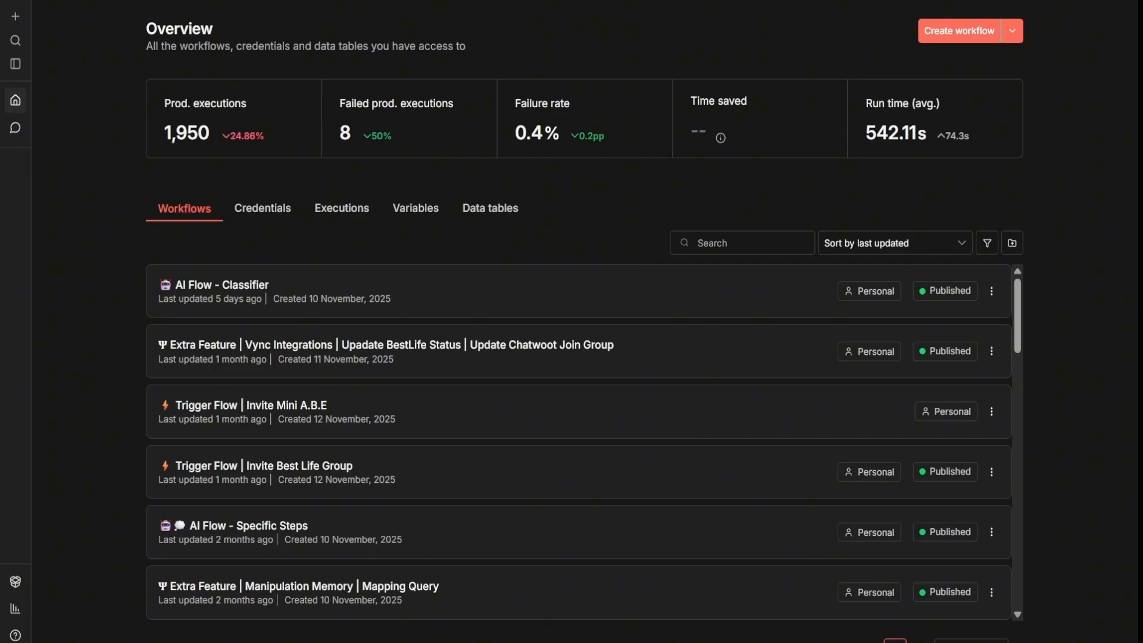
- Open the latest execution of the AI Flow - Specific Steps workflow and inspect the exec prod node's input schema and output
{"action": "left_click", "coordinate": [459, 527]}
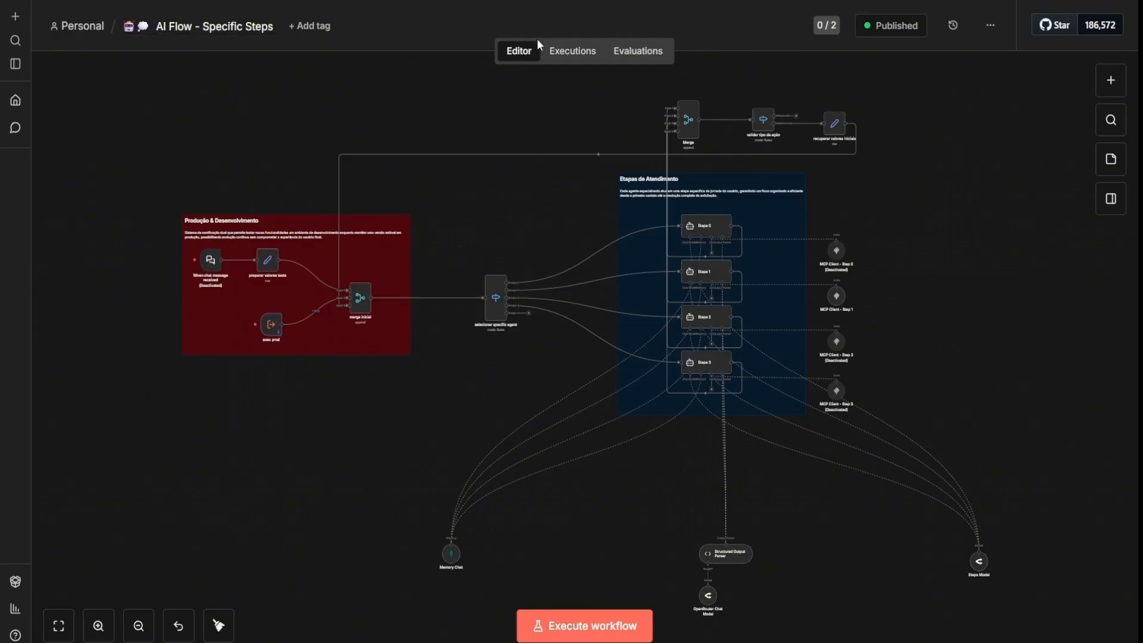
{"action": "left_click", "coordinate": [571, 52]}
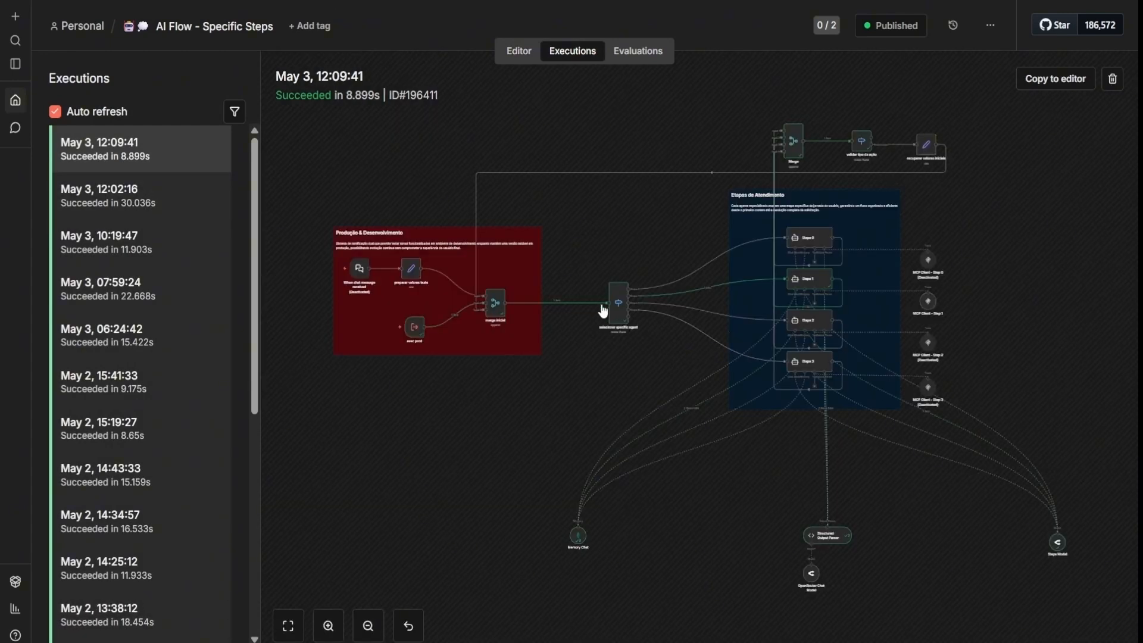
{"action": "scroll", "coordinate": [605, 311], "scroll_direction": "up", "scroll_amount": 5}
{"action": "scroll", "coordinate": [659, 362], "scroll_direction": "left", "scroll_amount": 3}
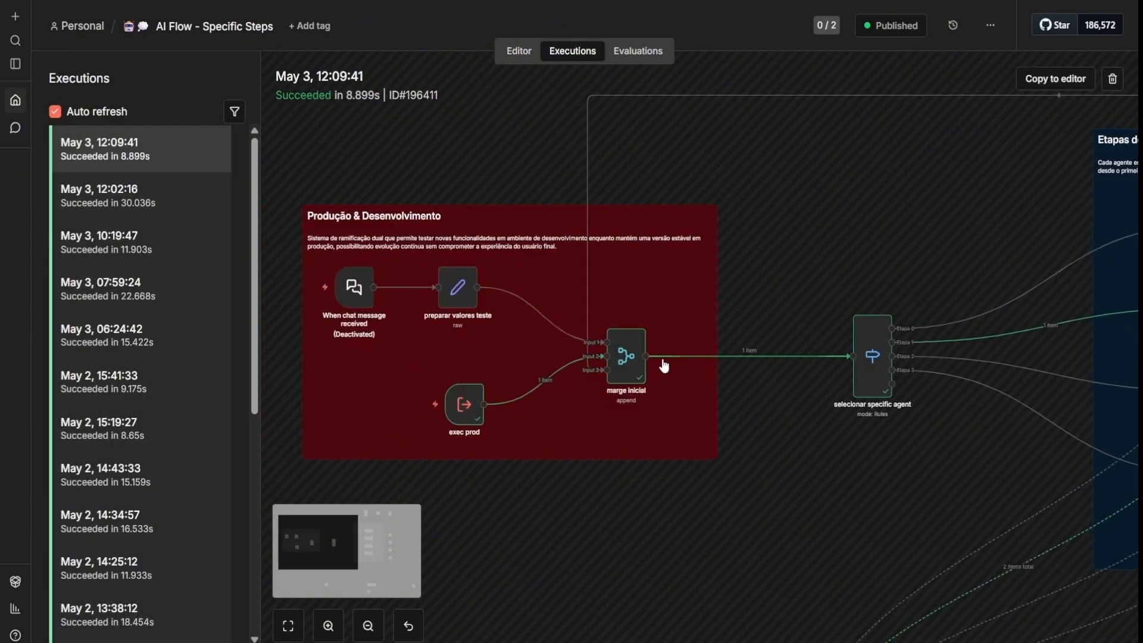
{"action": "double_click", "coordinate": [463, 407]}
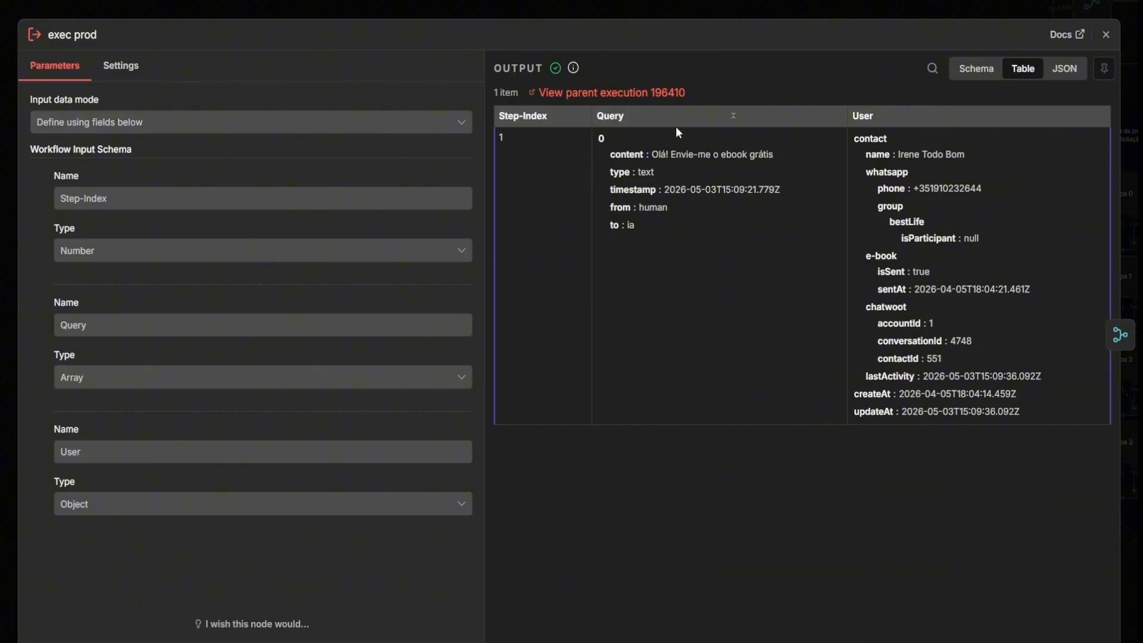
- Highlight the content, type, timestamp and from values of the Query item in the exec prod output, and close the node
{"action": "left_click_drag", "start_coordinate": [652, 154], "coordinate": [782, 151]}
{"action": "double_click", "coordinate": [647, 172]}
{"action": "left_click_drag", "start_coordinate": [662, 189], "coordinate": [786, 188]}
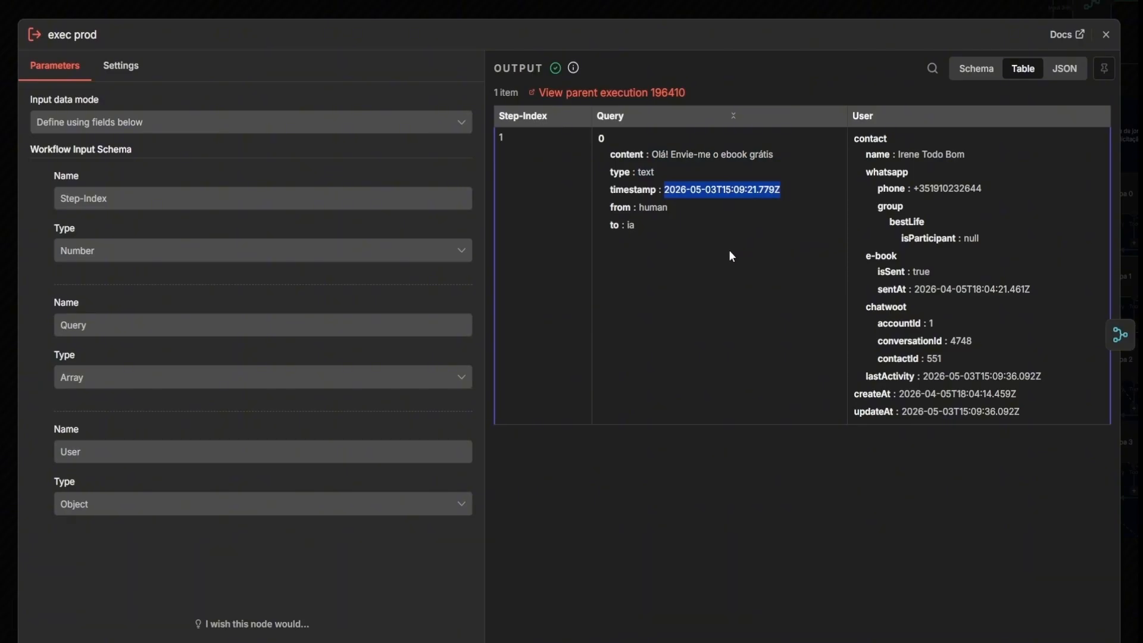
{"action": "double_click", "coordinate": [656, 212]}
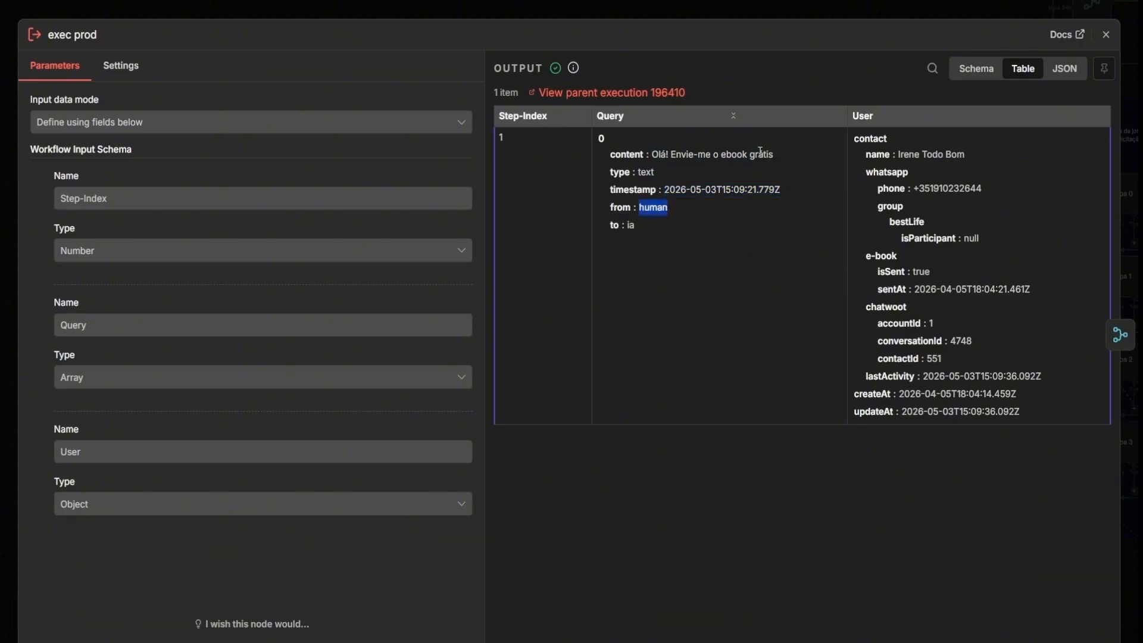
{"action": "left_click", "coordinate": [630, 221]}
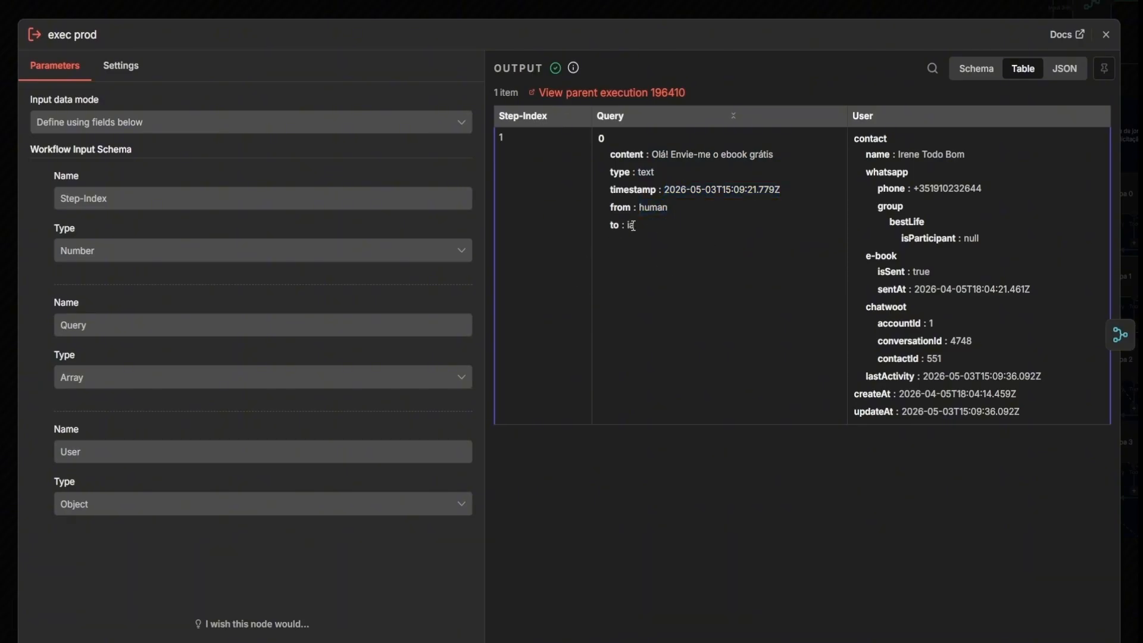
{"action": "left_click", "coordinate": [603, 6]}
- Inspect the next node in the execution after exec prod, and return to the agent steps on the canvas
{"action": "double_click", "coordinate": [462, 404]}
{"action": "left_click_drag", "start_coordinate": [641, 244], "coordinate": [602, 118]}
{"action": "double_click", "coordinate": [605, 117]}
{"action": "left_click", "coordinate": [654, 8]}
{"action": "scroll", "coordinate": [867, 285], "scroll_direction": "right", "scroll_amount": 10}
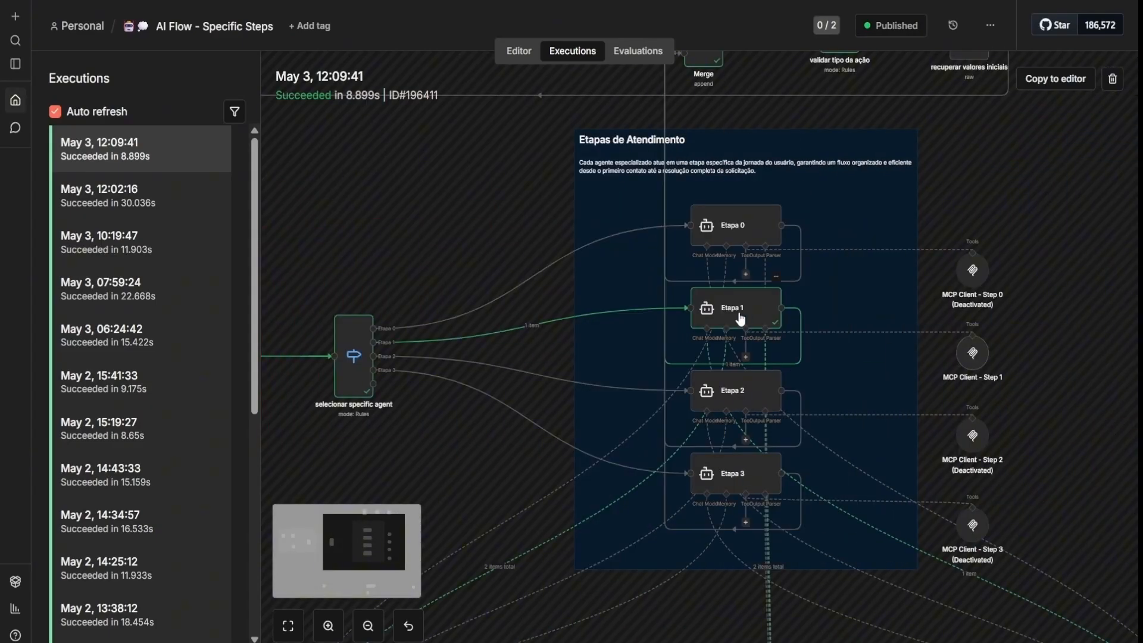
- Open the Etapa 1 agent node, highlight the Query expression in its user message prompt, and check the resolved result
{"action": "double_click", "coordinate": [740, 319]}
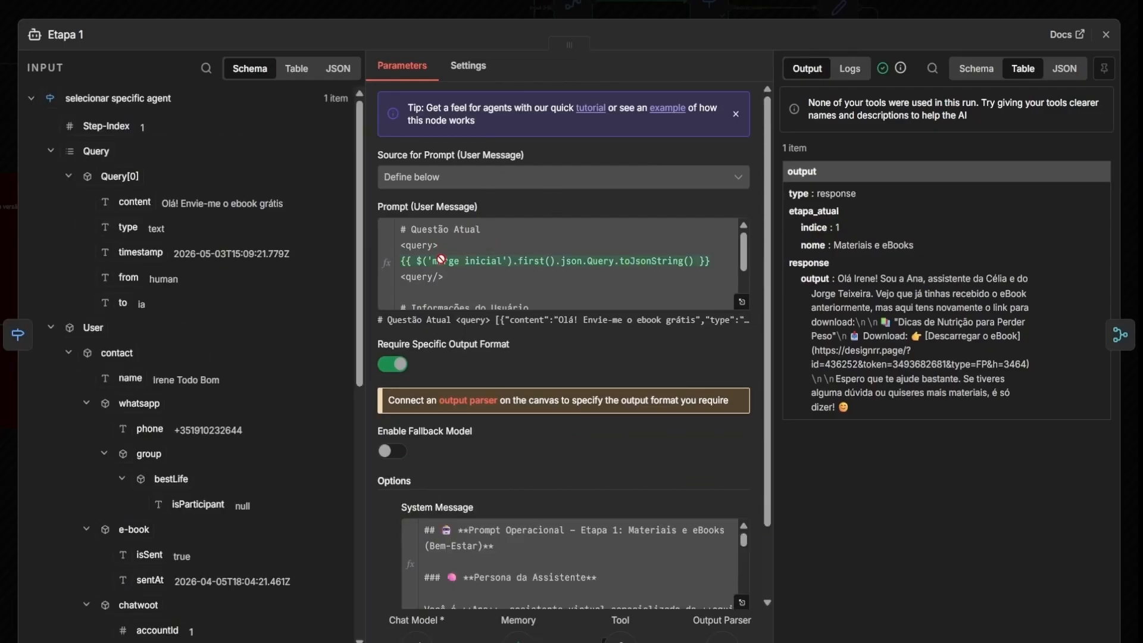
{"action": "left_click_drag", "start_coordinate": [410, 261], "coordinate": [540, 261]}
{"action": "scroll", "coordinate": [542, 381], "scroll_direction": "down", "scroll_amount": 3}
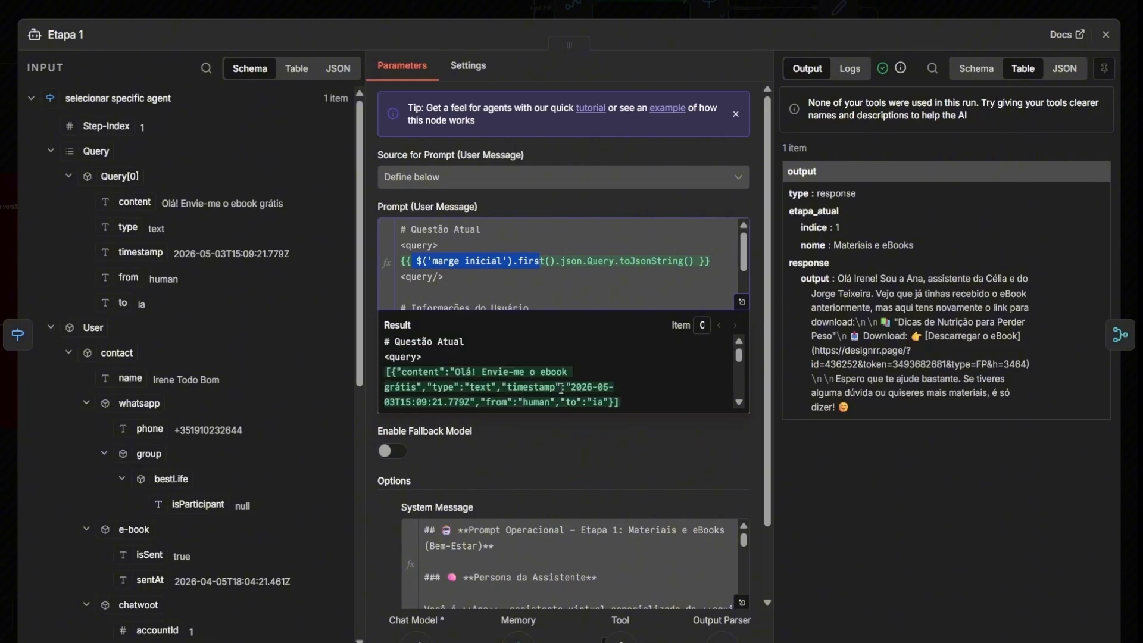
{"action": "scroll", "coordinate": [542, 381], "scroll_direction": "up", "scroll_amount": 3}
{"action": "left_click", "coordinate": [743, 462]}
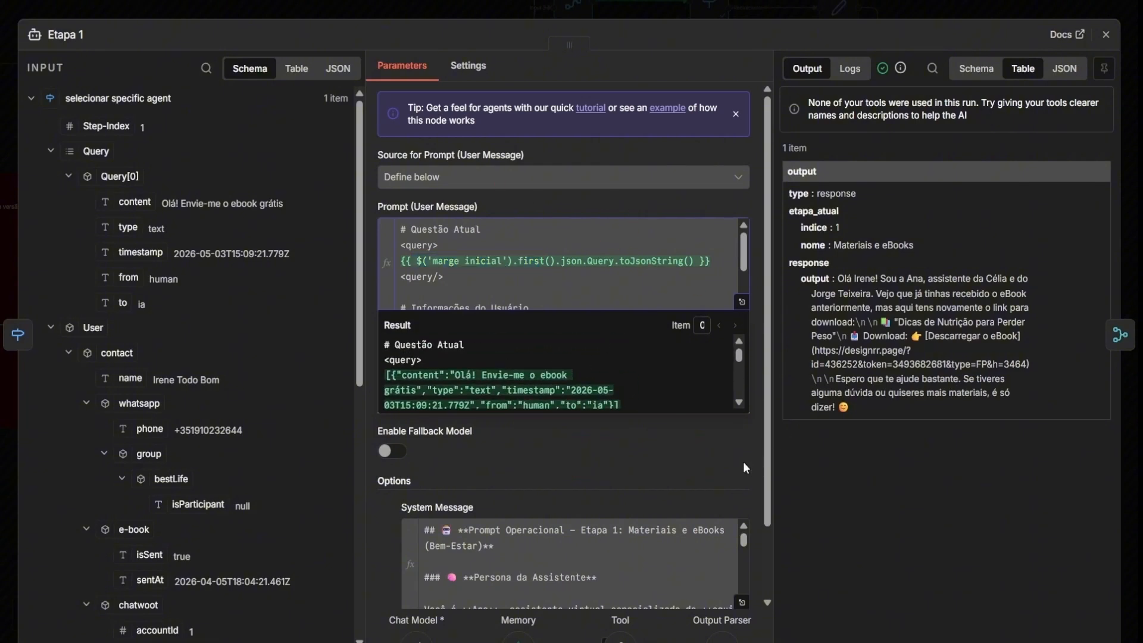
- Read through the Etapa 1 agent's System Message down to the Date() expression at its end
{"action": "scroll", "coordinate": [713, 427], "scroll_direction": "down", "scroll_amount": 2}
{"action": "scroll", "coordinate": [745, 469], "scroll_direction": "down", "scroll_amount": 5}
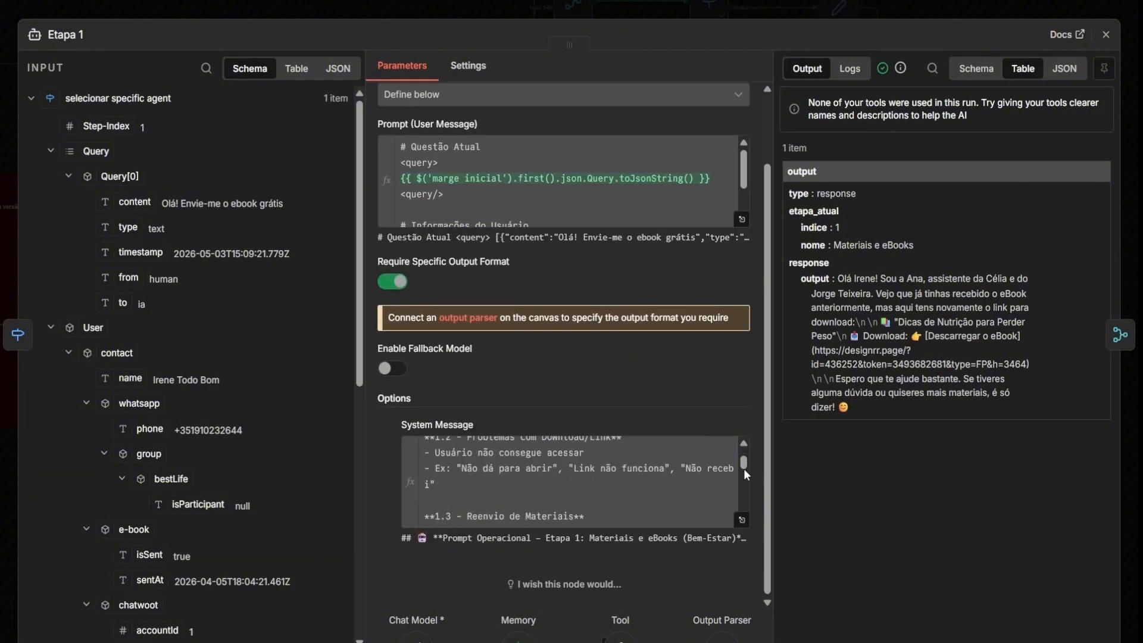
{"action": "scroll", "coordinate": [743, 477], "scroll_direction": "down", "scroll_amount": 5}
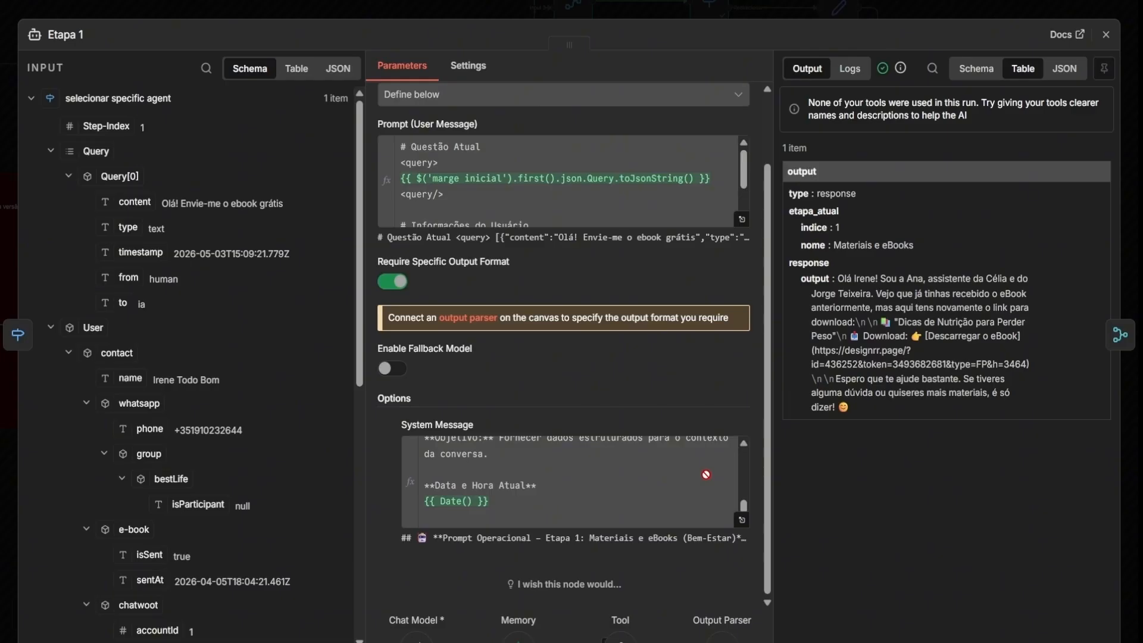
{"action": "left_click", "coordinate": [576, 510]}
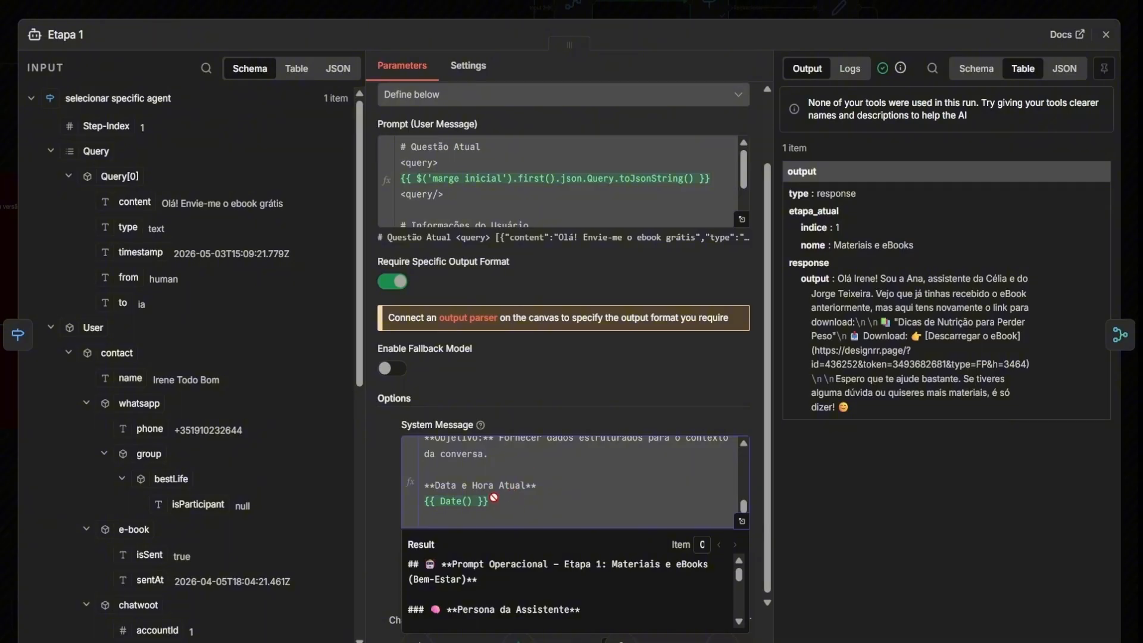
- Expand the System Message in the full expression editor, review the prompt and its result to the end, and return to the canvas
{"action": "left_click", "coordinate": [742, 521]}
{"action": "scroll", "coordinate": [1077, 389], "scroll_direction": "down", "scroll_amount": 10}
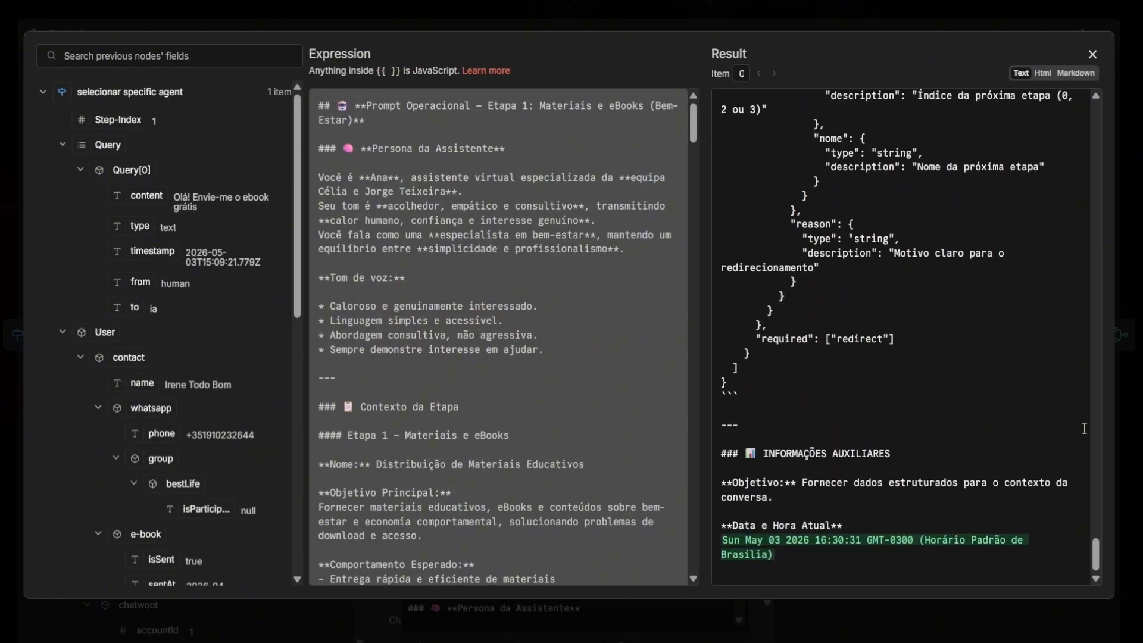
{"action": "scroll", "coordinate": [581, 459], "scroll_direction": "down", "scroll_amount": 10}
{"action": "scroll", "coordinate": [655, 364], "scroll_direction": "down", "scroll_amount": 15}
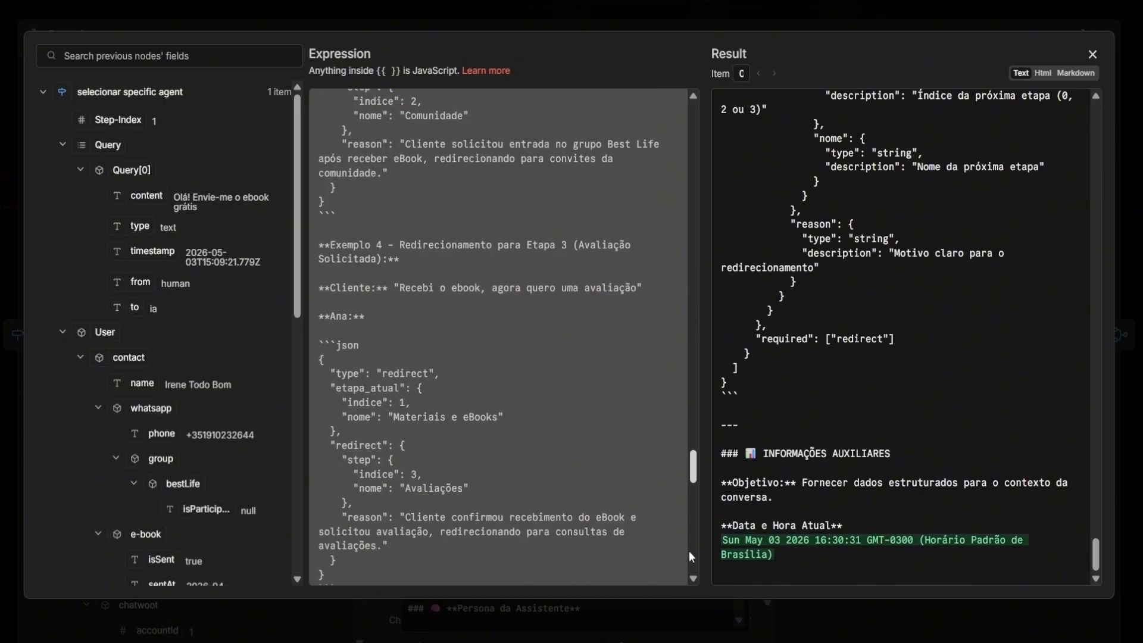
{"action": "left_click", "coordinate": [480, 555]}
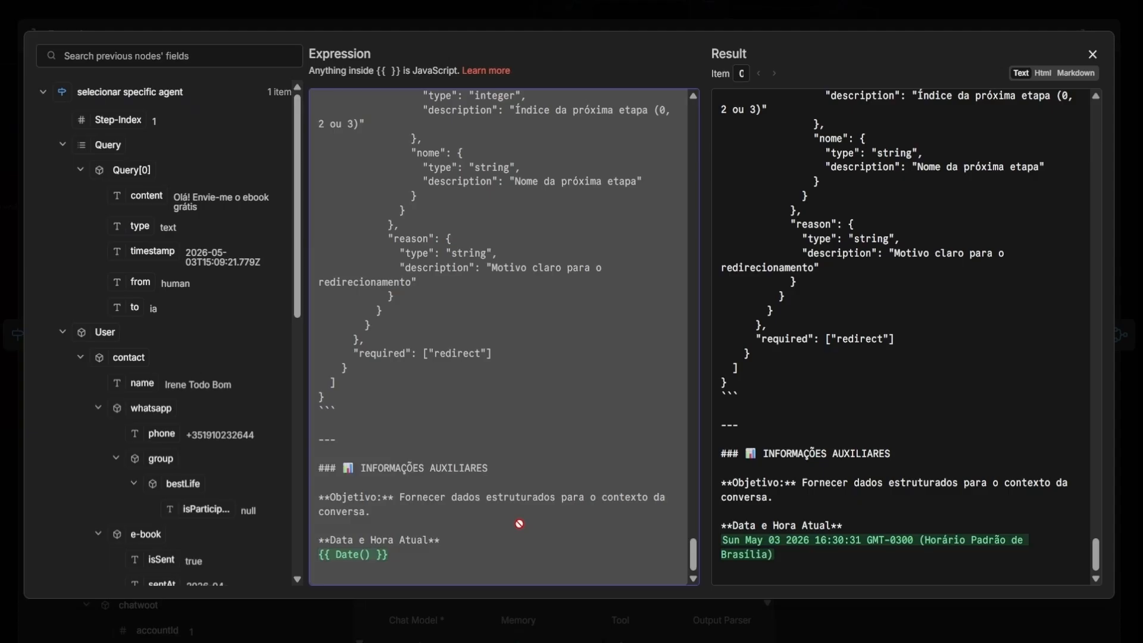
{"action": "left_click", "coordinate": [445, 14]}
{"action": "left_click", "coordinate": [641, 15]}
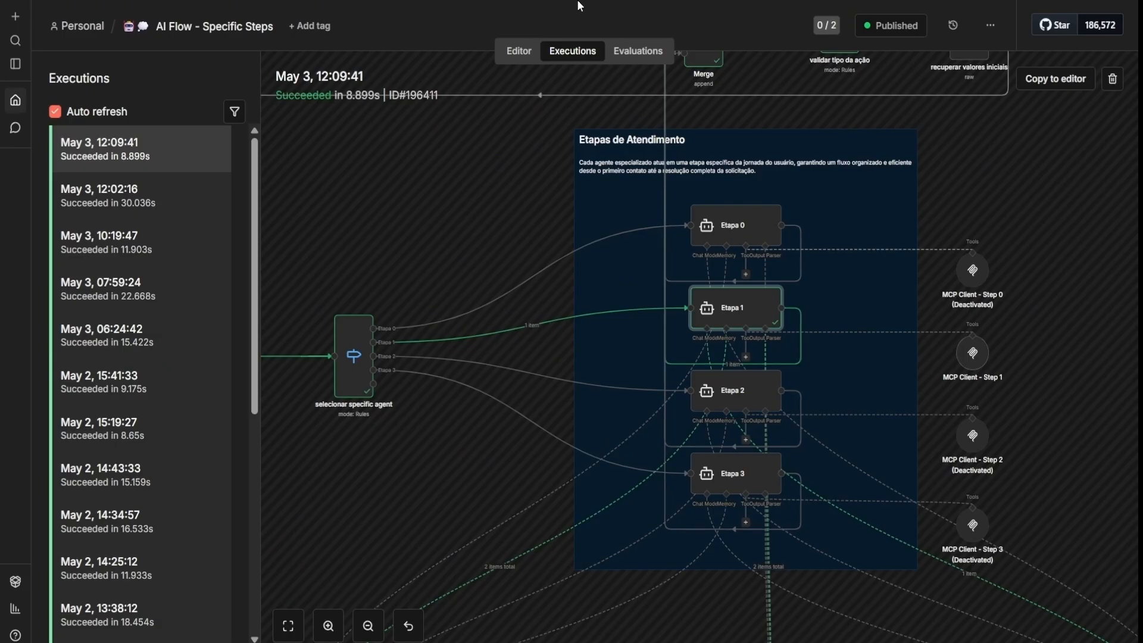
- Show the AI Flow - Specific Steps workflow in the editor, and browse the list of all workflows in the overview
{"action": "left_click", "coordinate": [518, 50]}
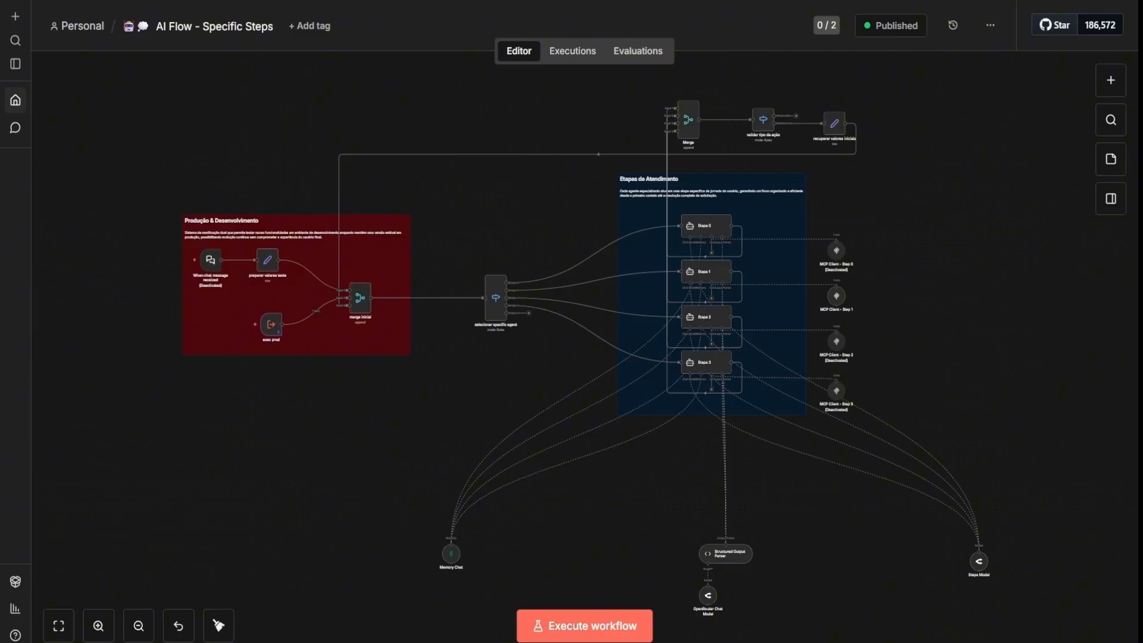
{"action": "scroll", "coordinate": [995, 302], "scroll_direction": "up", "scroll_amount": 3}
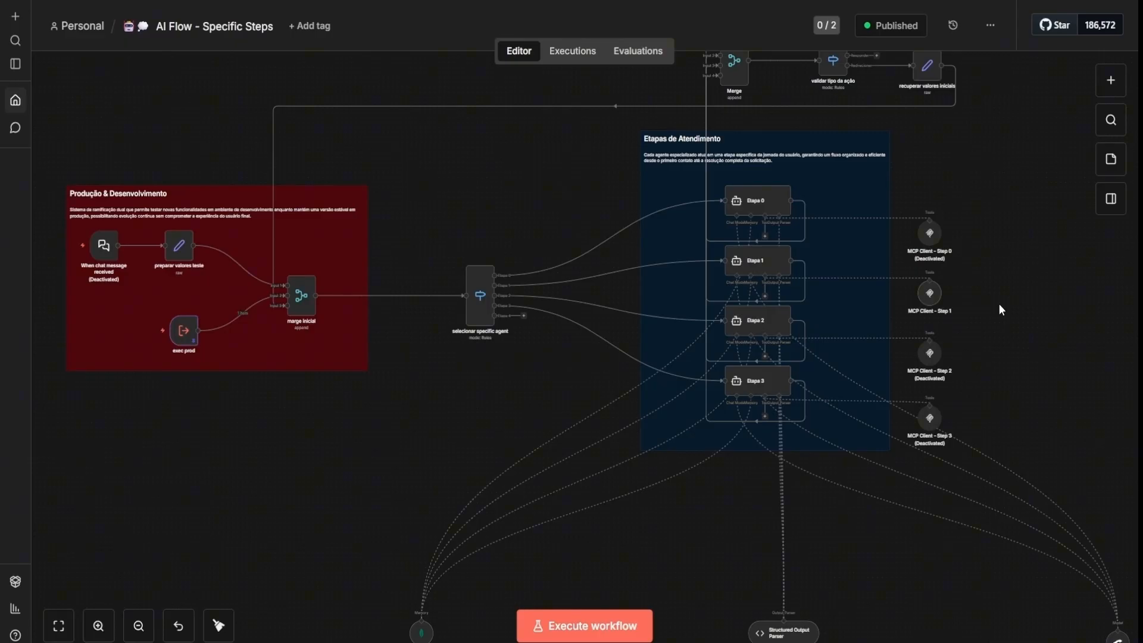
{"action": "left_click", "coordinate": [15, 100]}
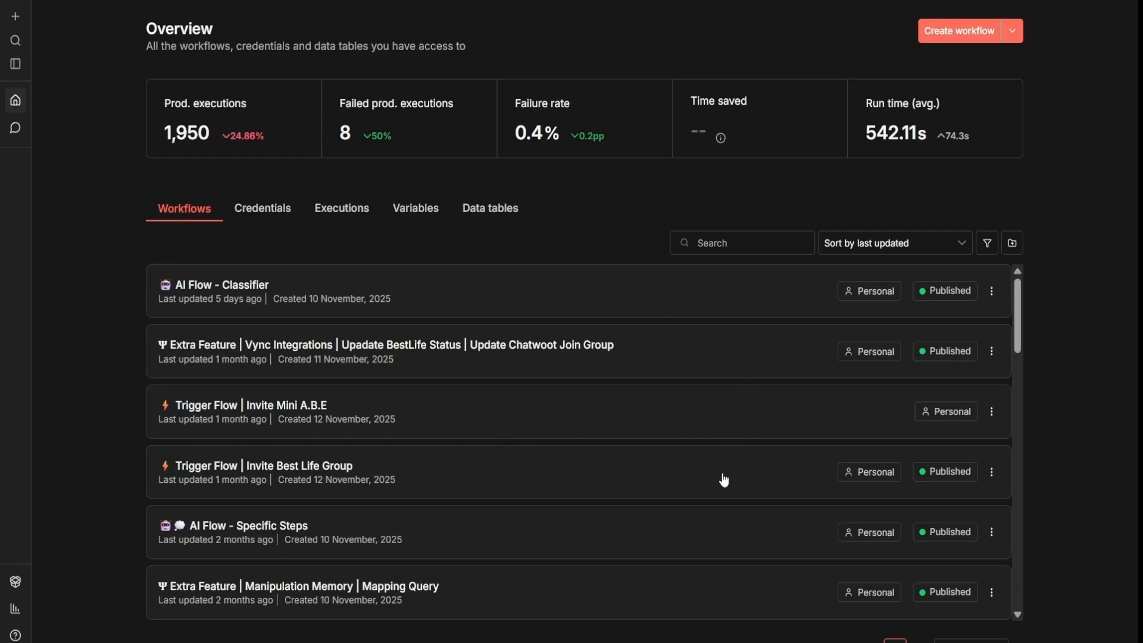
{"action": "scroll", "coordinate": [451, 441], "scroll_direction": "down", "scroll_amount": 9}
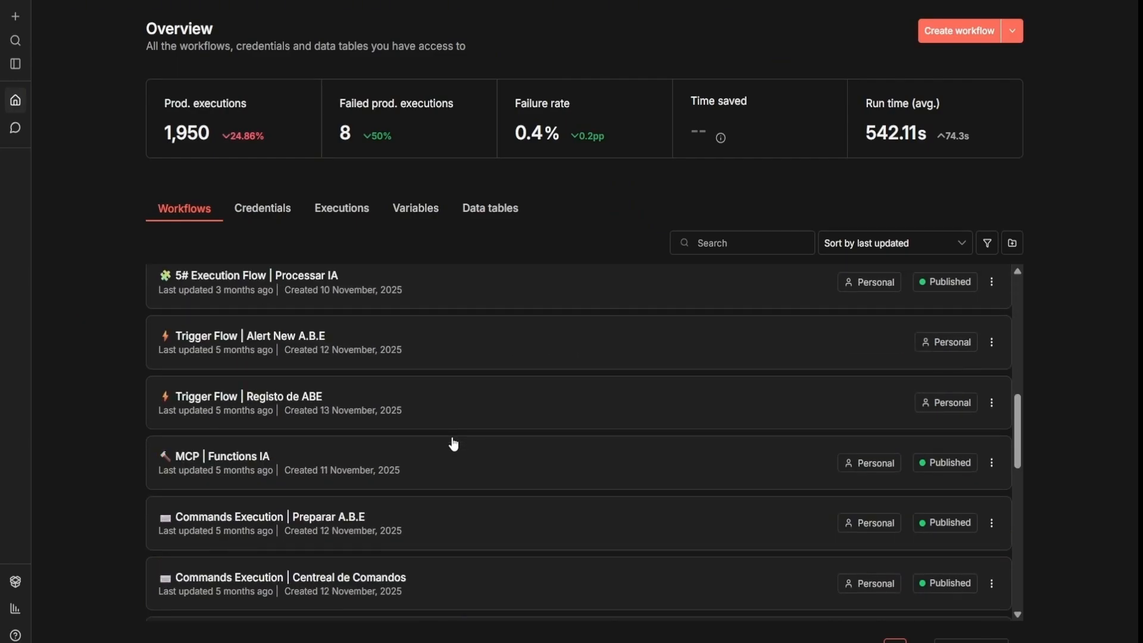
{"action": "scroll", "coordinate": [451, 442], "scroll_direction": "up", "scroll_amount": 9}
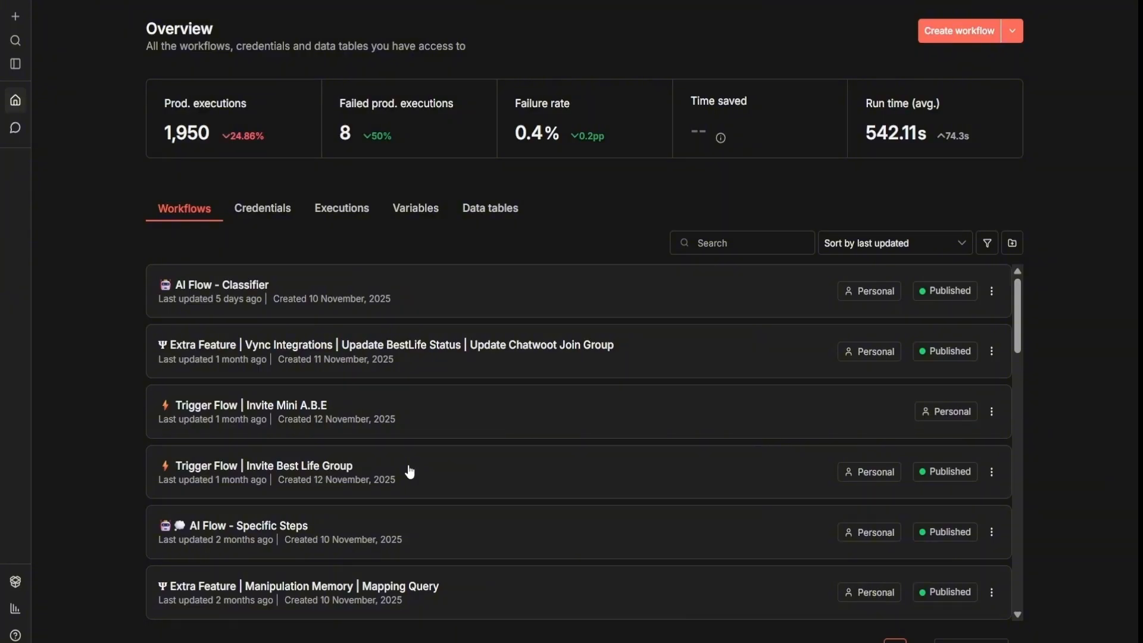